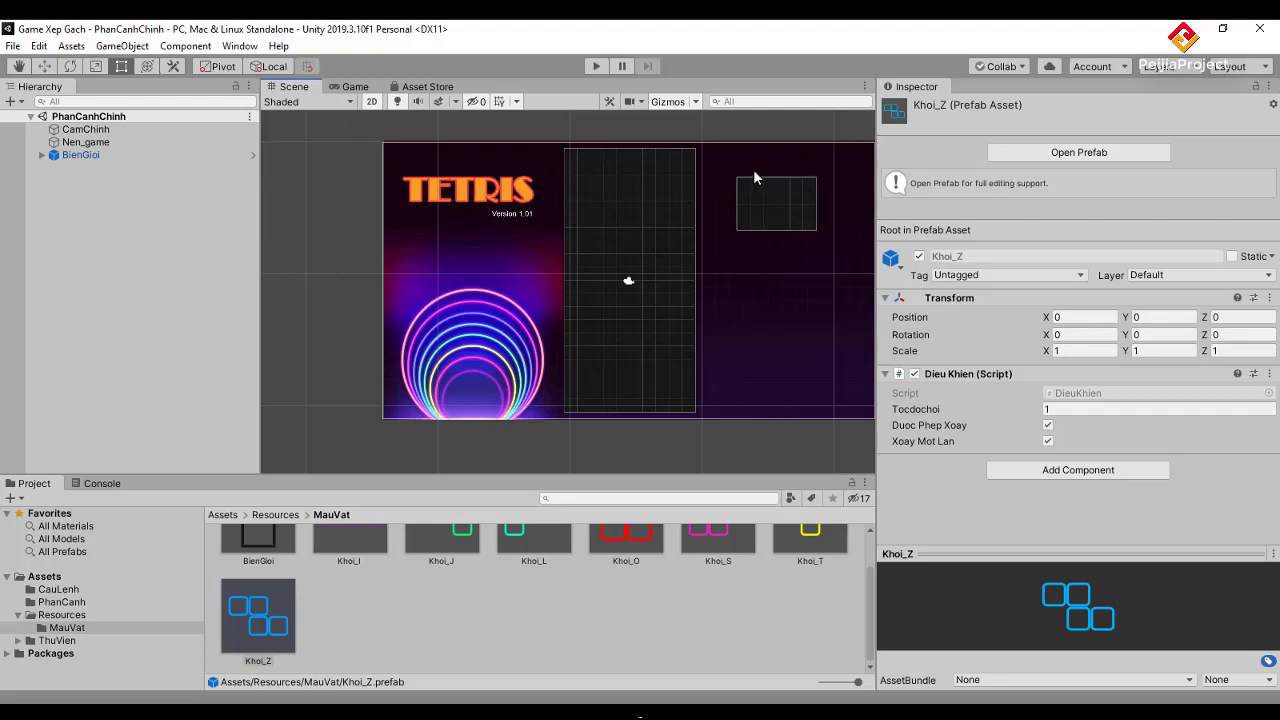
Zoom the Scene view in and pan toward the playfield grid and empty next-piece box.
scroll(756, 239, "up", 2)
scroll(756, 239, "up", 2)
scroll(764, 240, "up", 2)
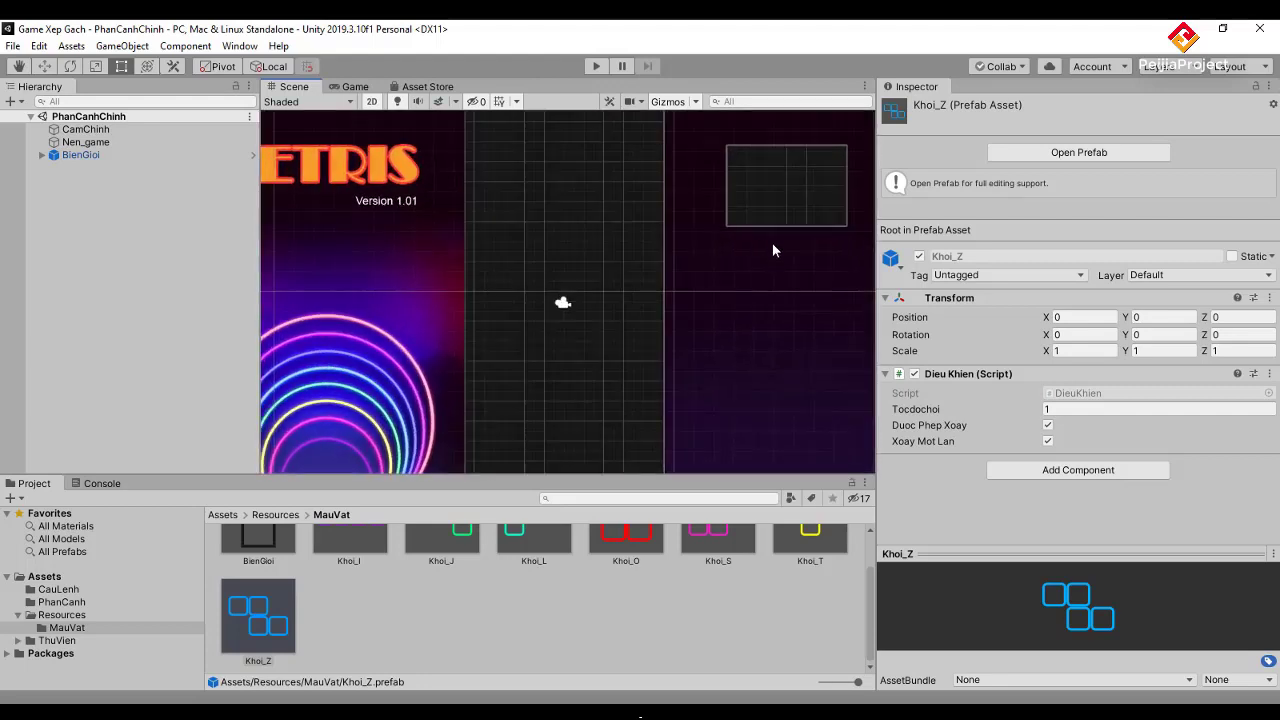
key("q")
middle_click_drag(754, 254, 640, 358)
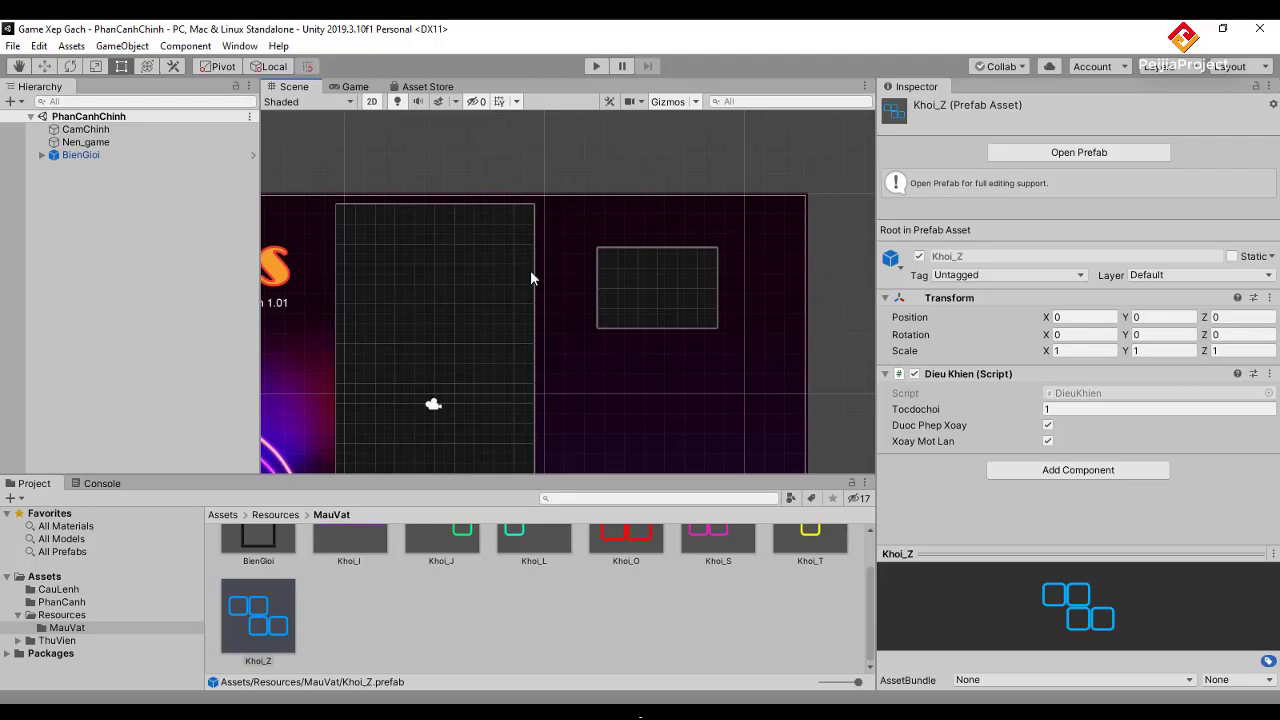
Create a UI Text object from the Hierarchy's UI menu, adding a Canvas and EventSystem.
right_click(128, 231)
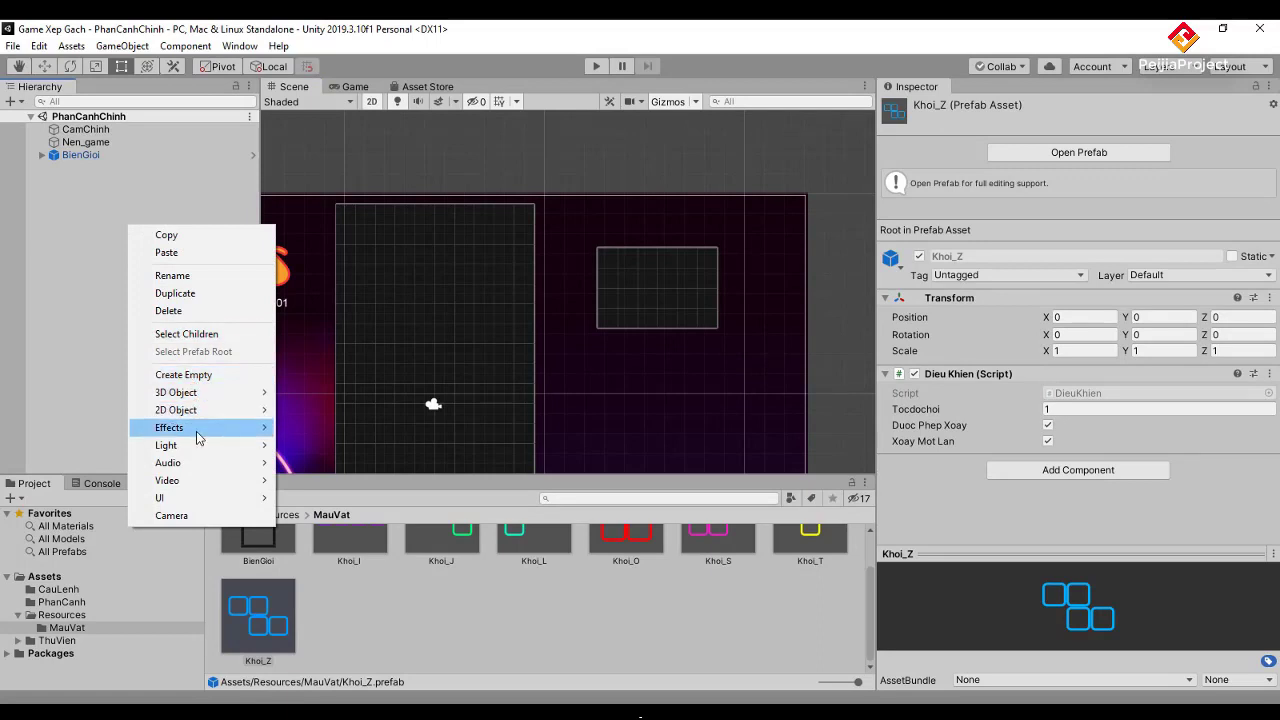
mouse_move(199, 447)
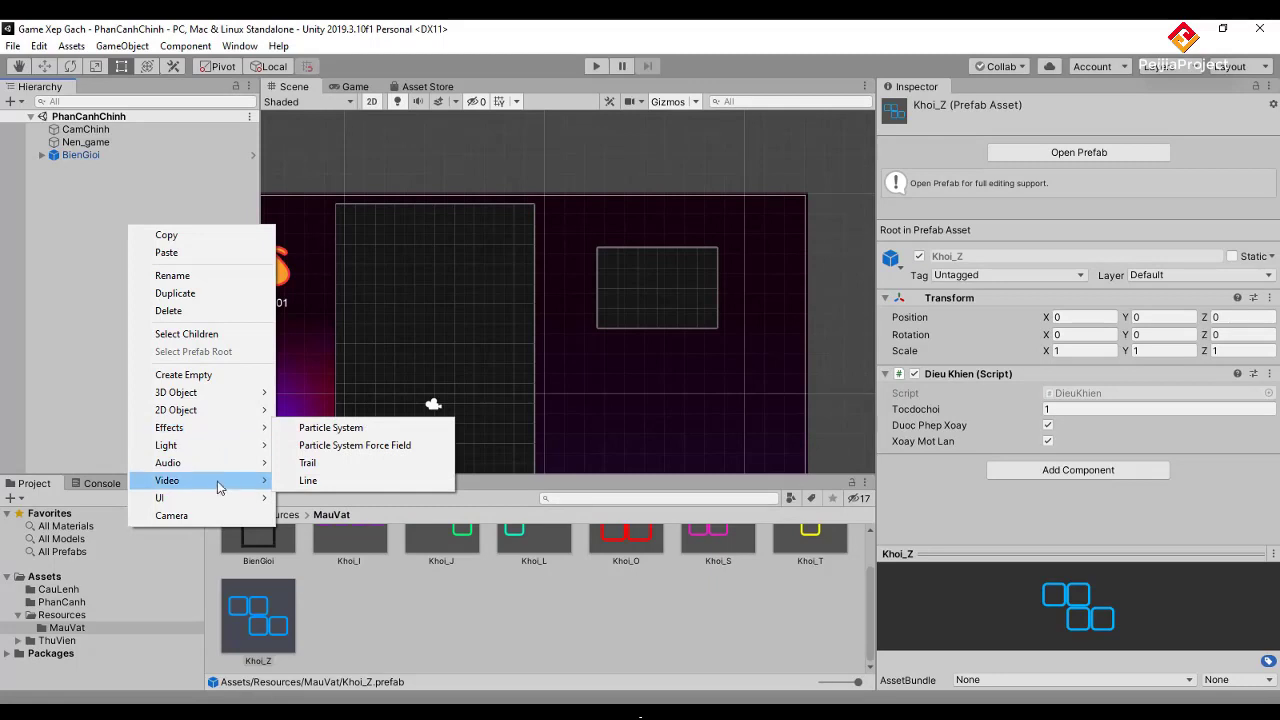
mouse_move(172, 500)
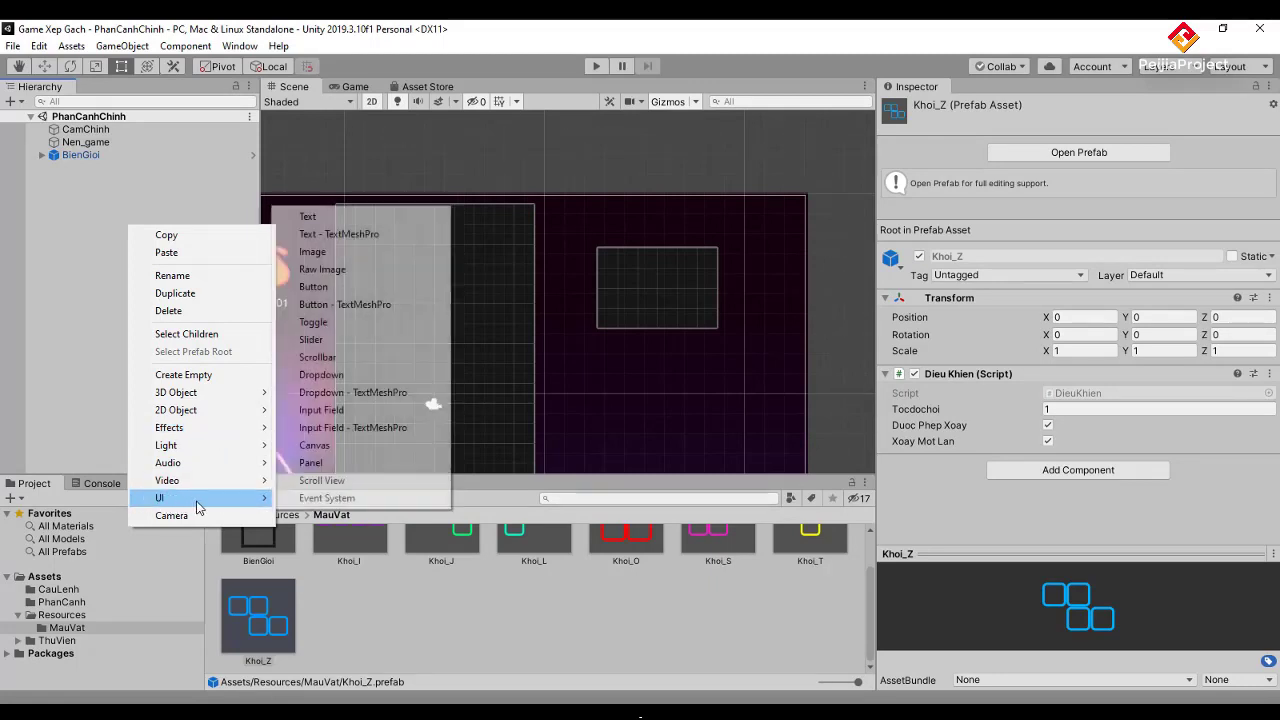
left_click(327, 218)
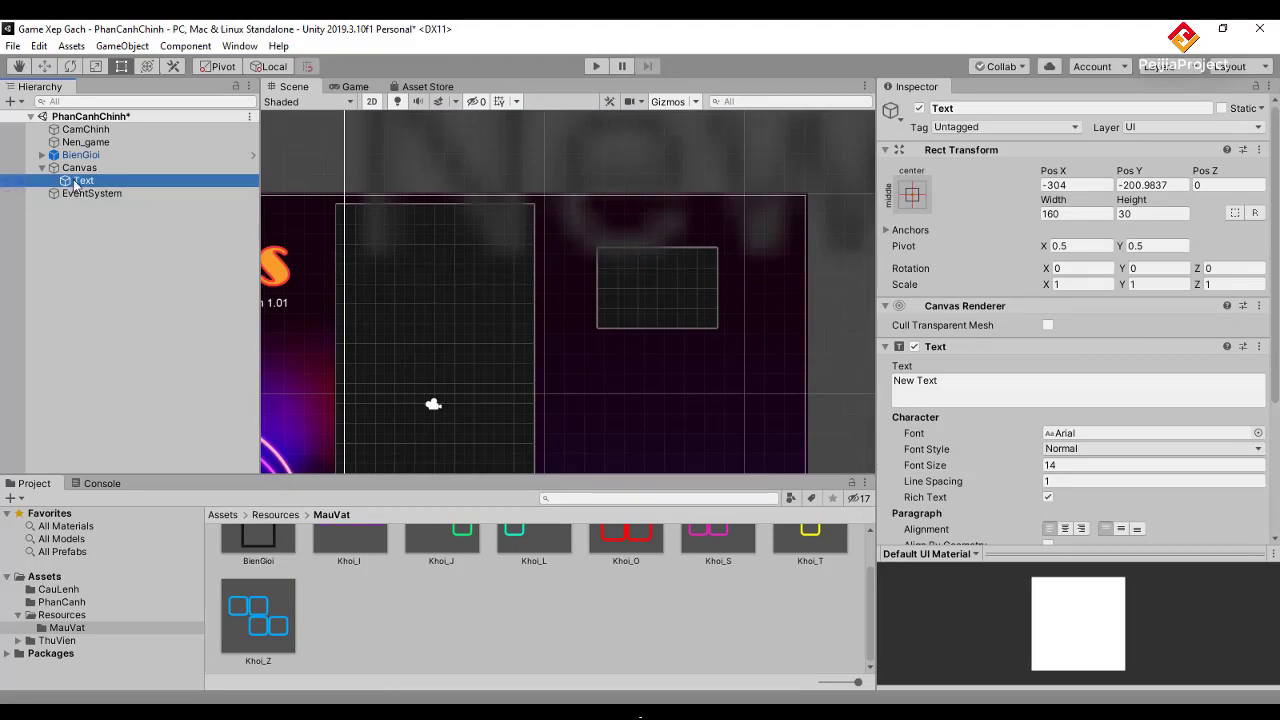
Zoom out, return CamChinh to the top of the Hierarchy, and select the Canvas.
scroll(541, 289, "down", 1)
scroll(542, 289, "down", 2)
scroll(542, 289, "down", 2)
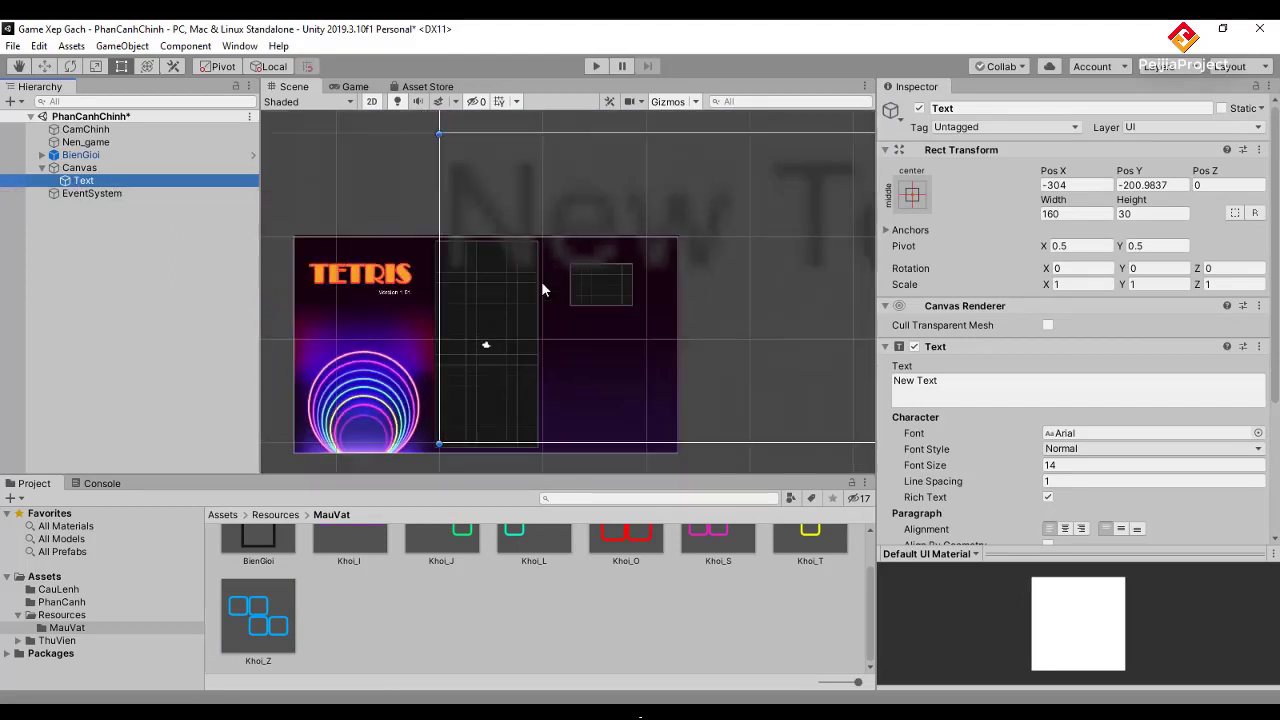
scroll(542, 289, "down", 2)
scroll(542, 289, "down", 1)
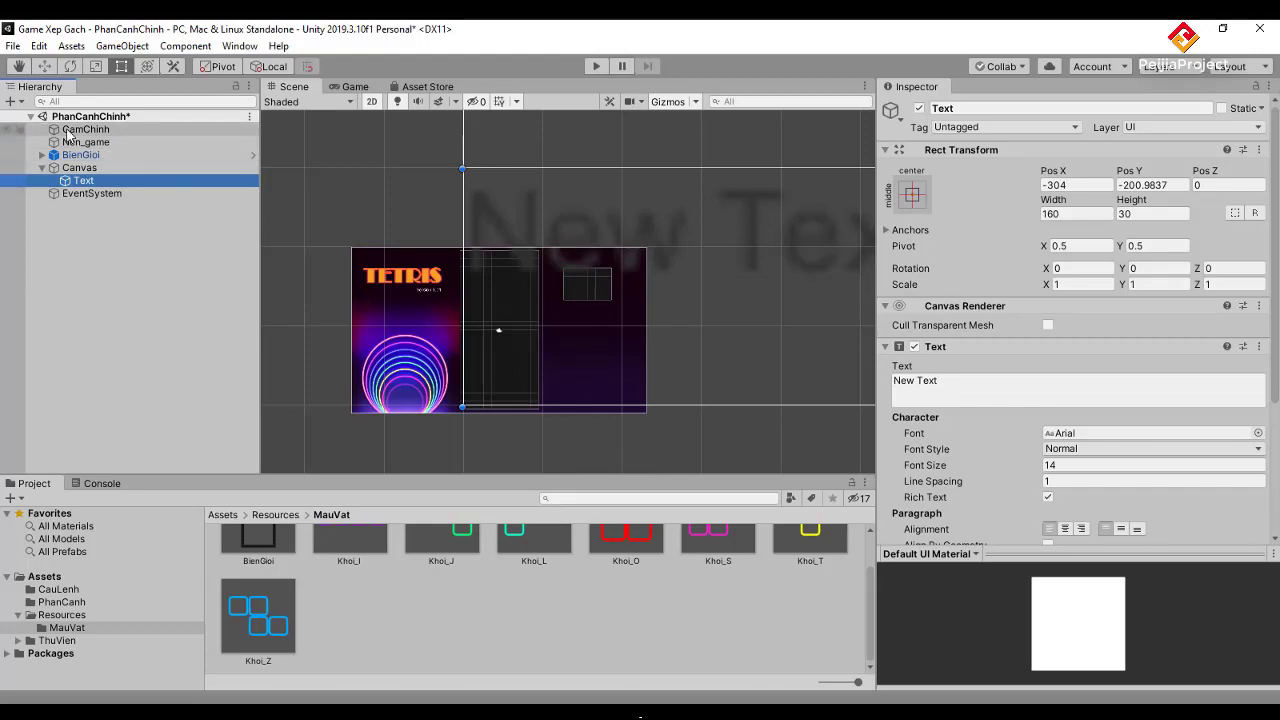
left_click_drag(66, 134, 94, 170)
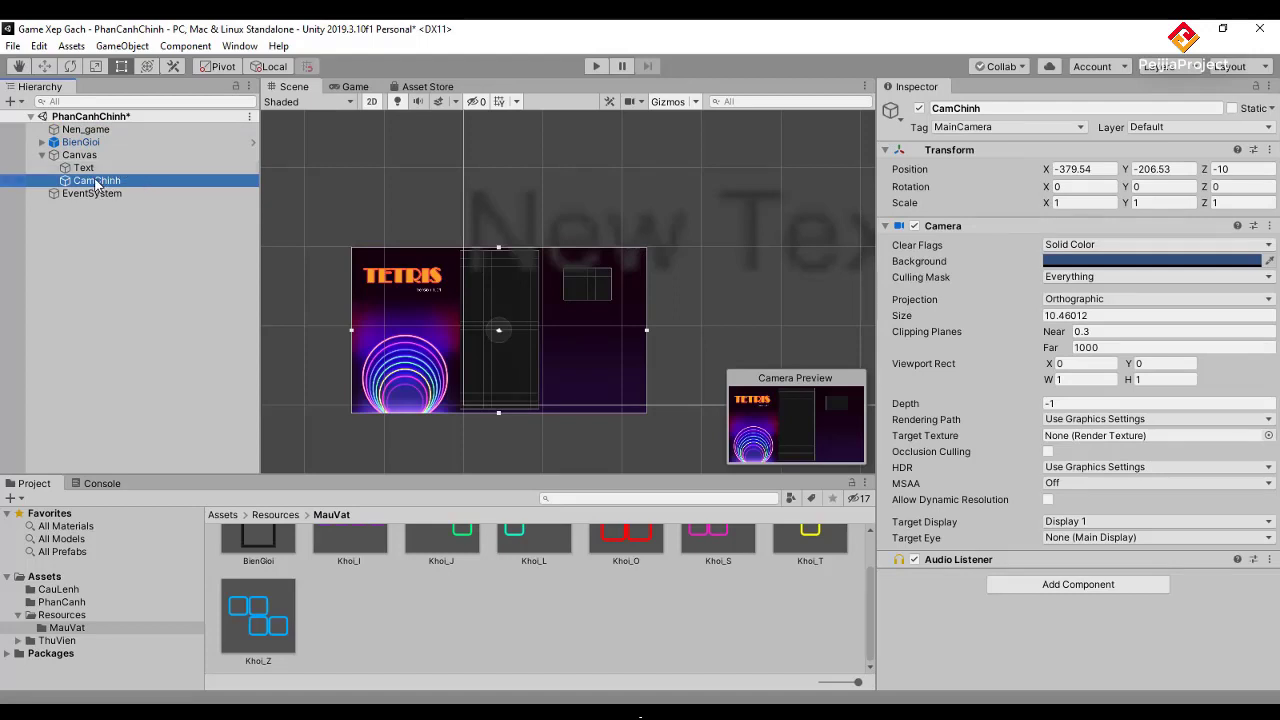
left_click_drag(96, 183, 95, 131)
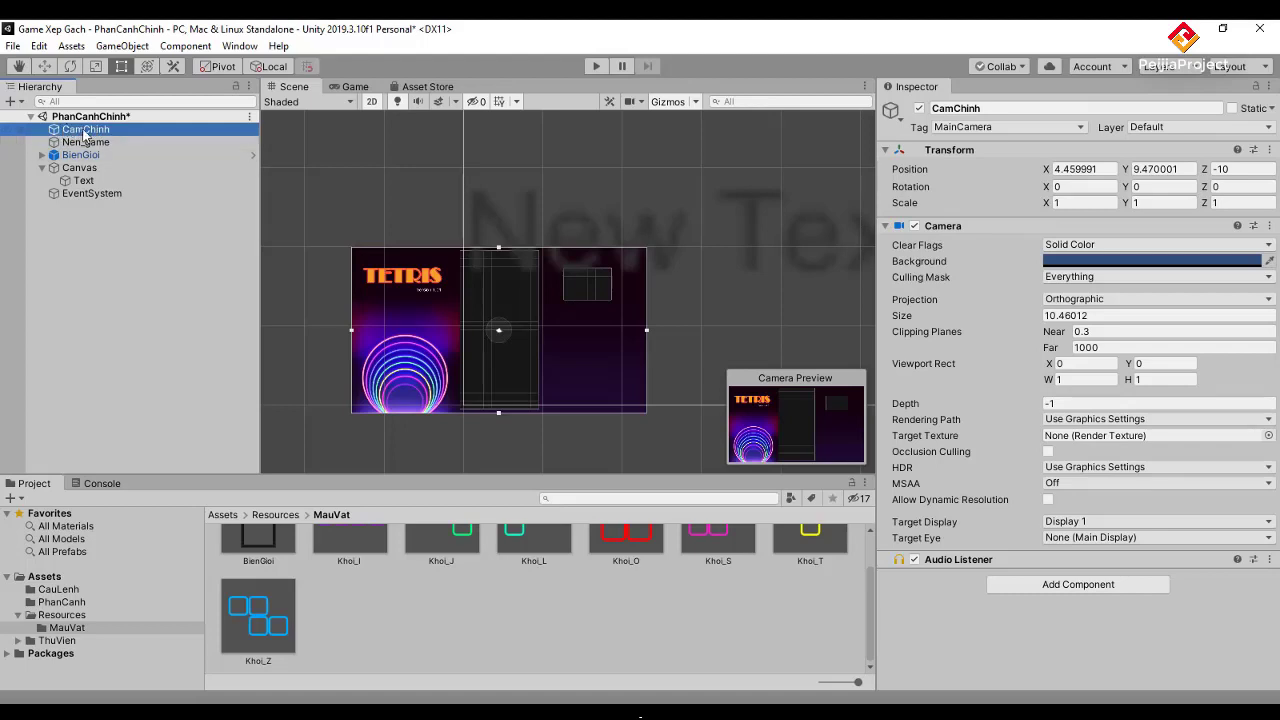
left_click(80, 167)
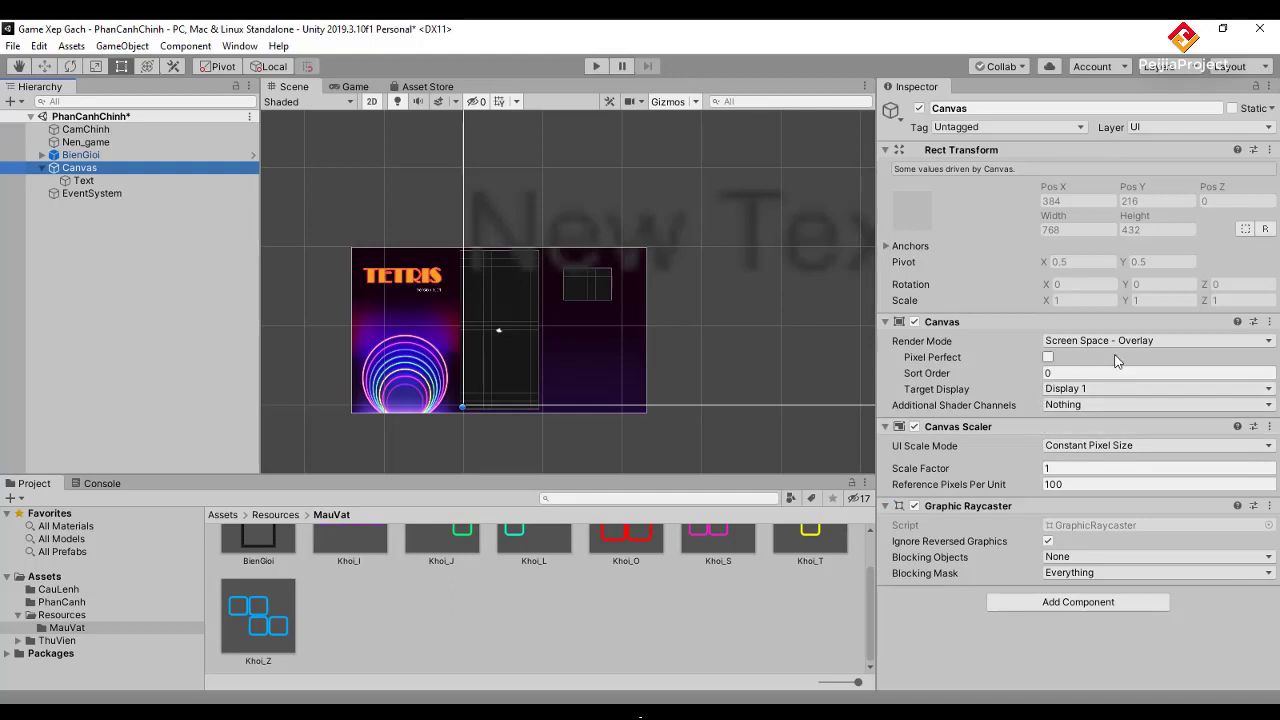
Set the Canvas Render Mode to Screen Space - Camera with CamChinh as Render Camera.
left_click(1210, 341)
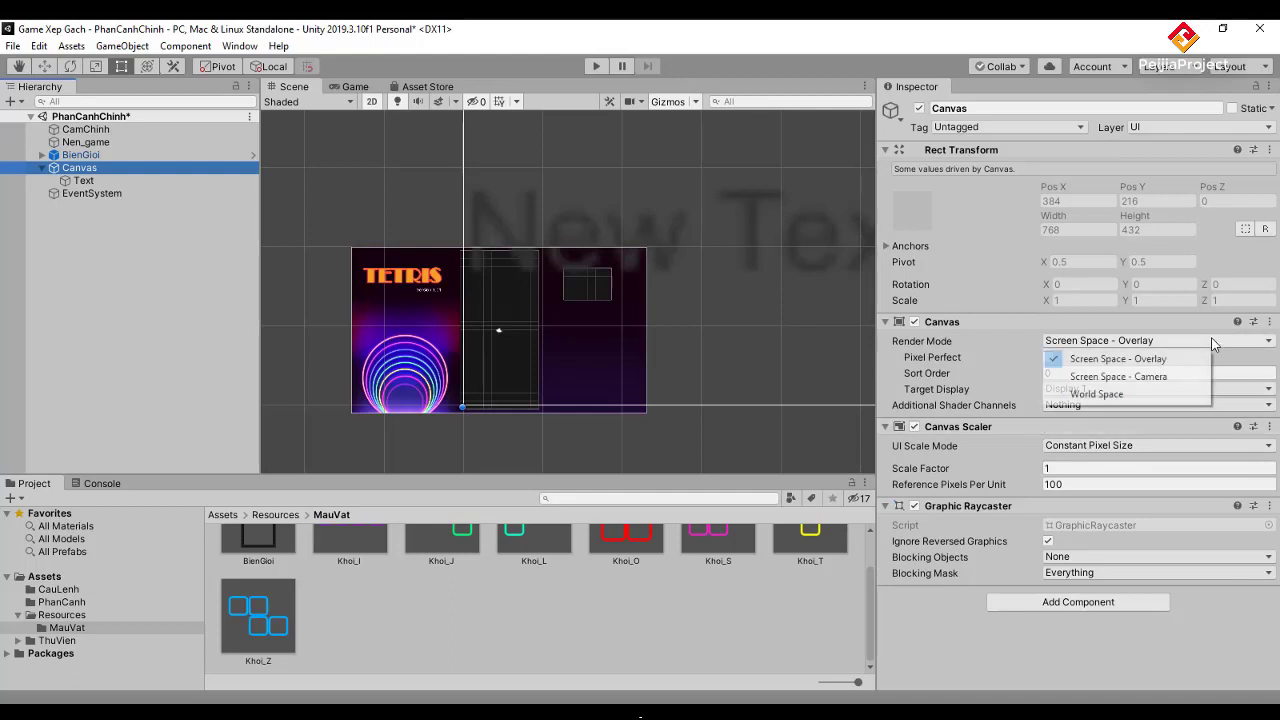
left_click(1128, 377)
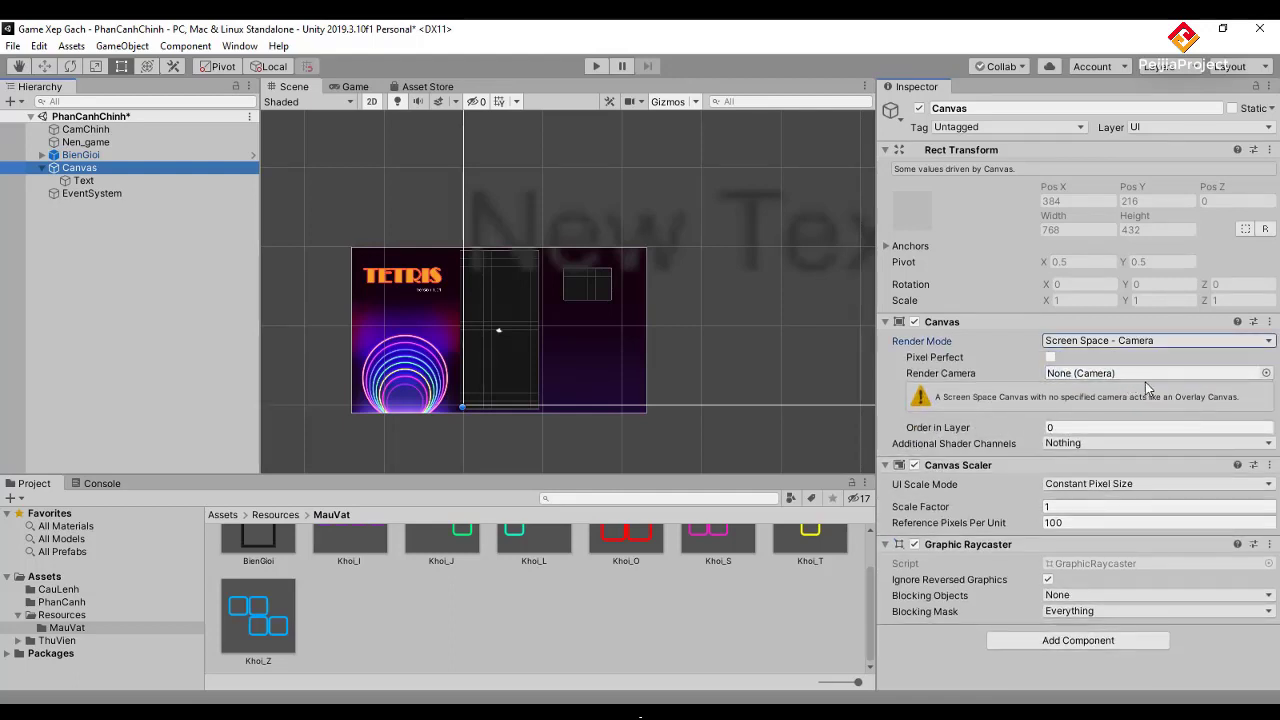
left_click(1200, 373)
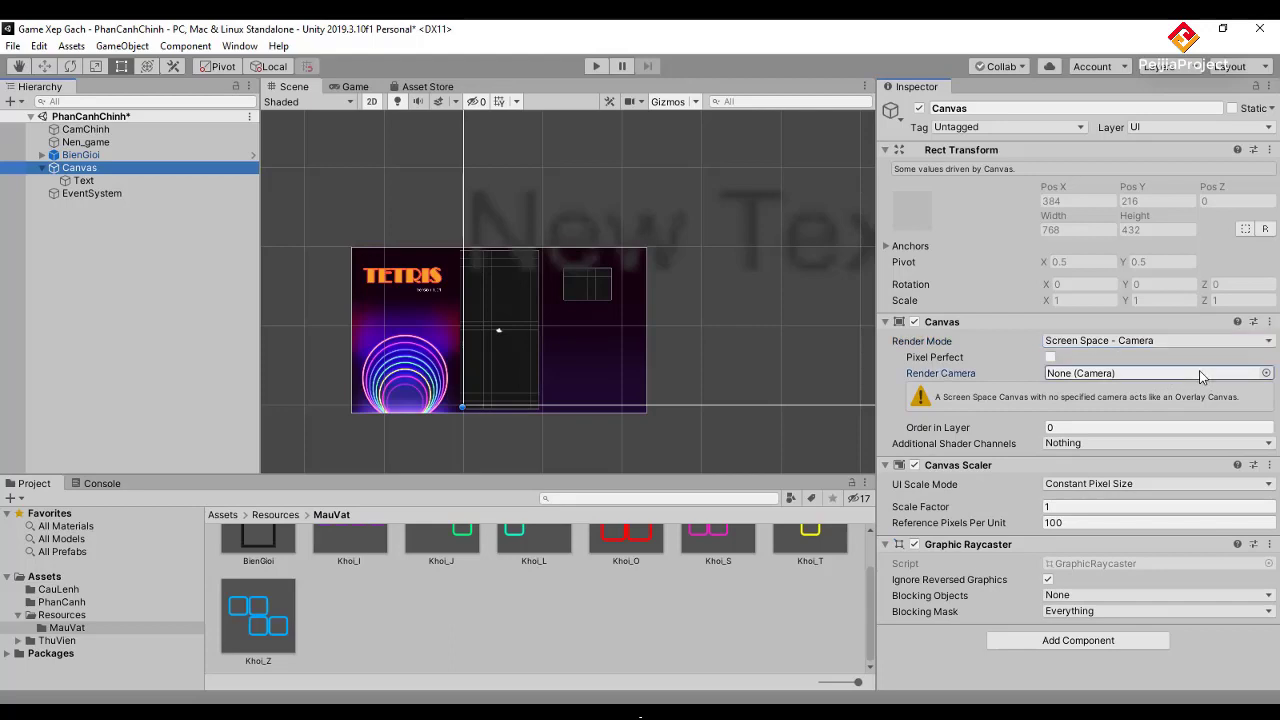
left_click_drag(85, 129, 1090, 380)
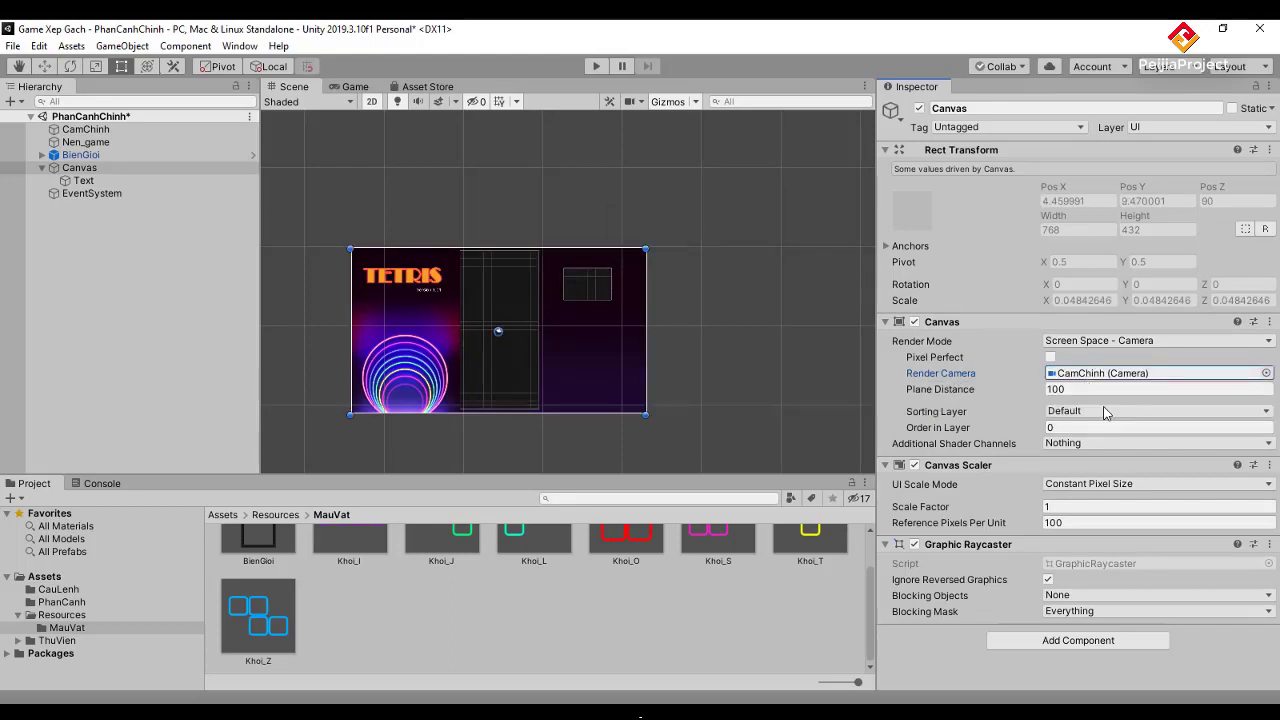
left_click(84, 180)
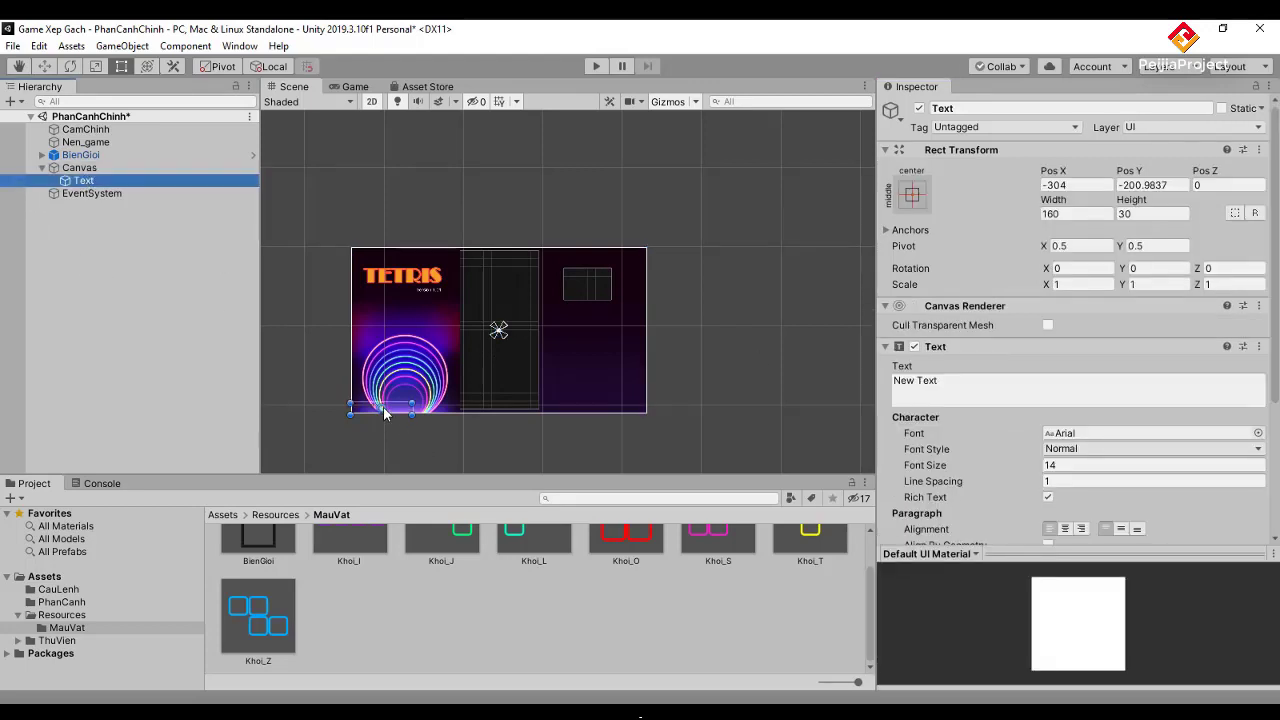
Move the Text label just above the next-piece box, at Pos X 249.5, Pos Y 178.3.
left_click(391, 408)
left_click_drag(389, 406, 389, 406)
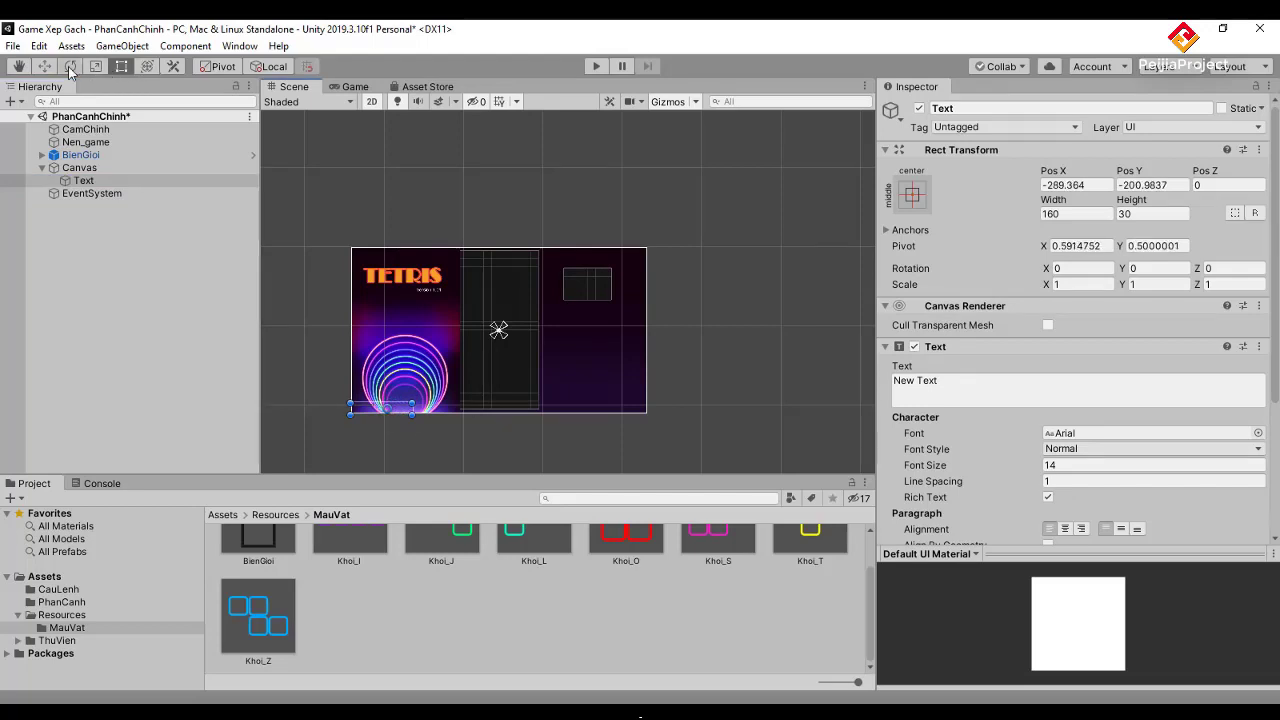
mouse_move(420, 401)
left_mouse_down()
mouse_move(544, 344)
mouse_move(613, 263)
left_mouse_up()
scroll(557, 291, "up", 2)
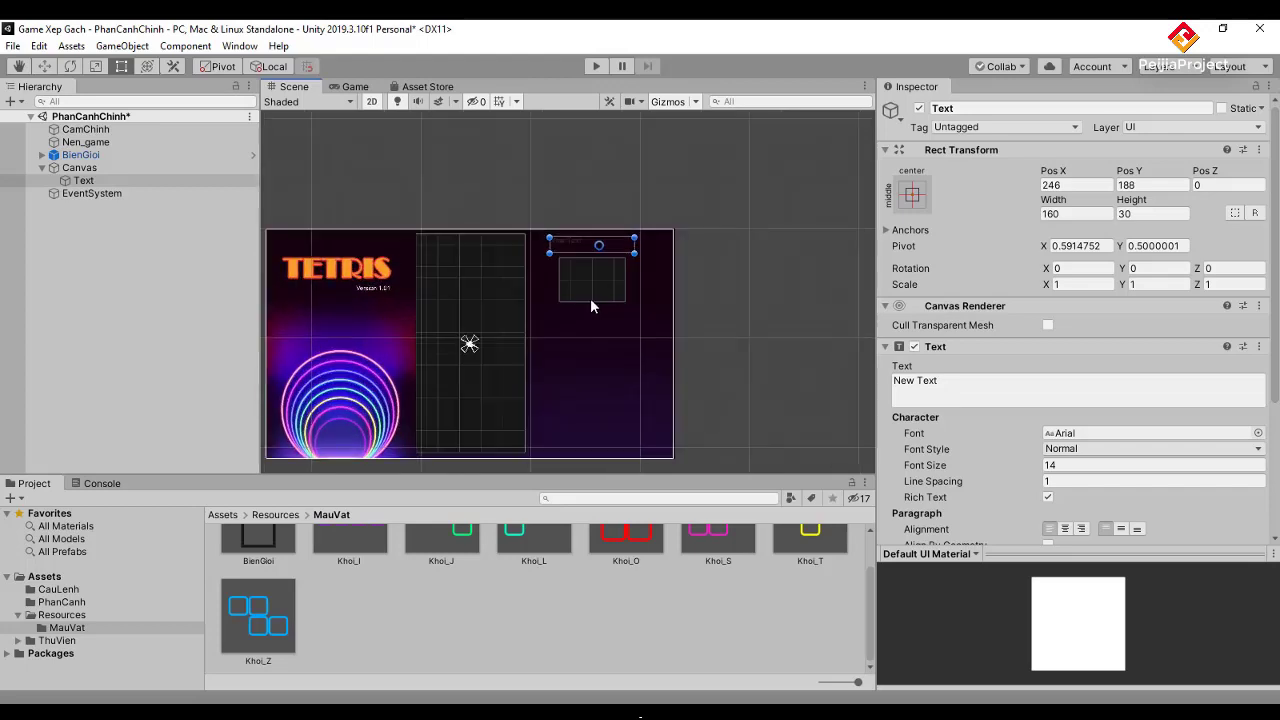
scroll(590, 298, "up", 3)
scroll(590, 298, "up", 1)
scroll(590, 298, "up", 1)
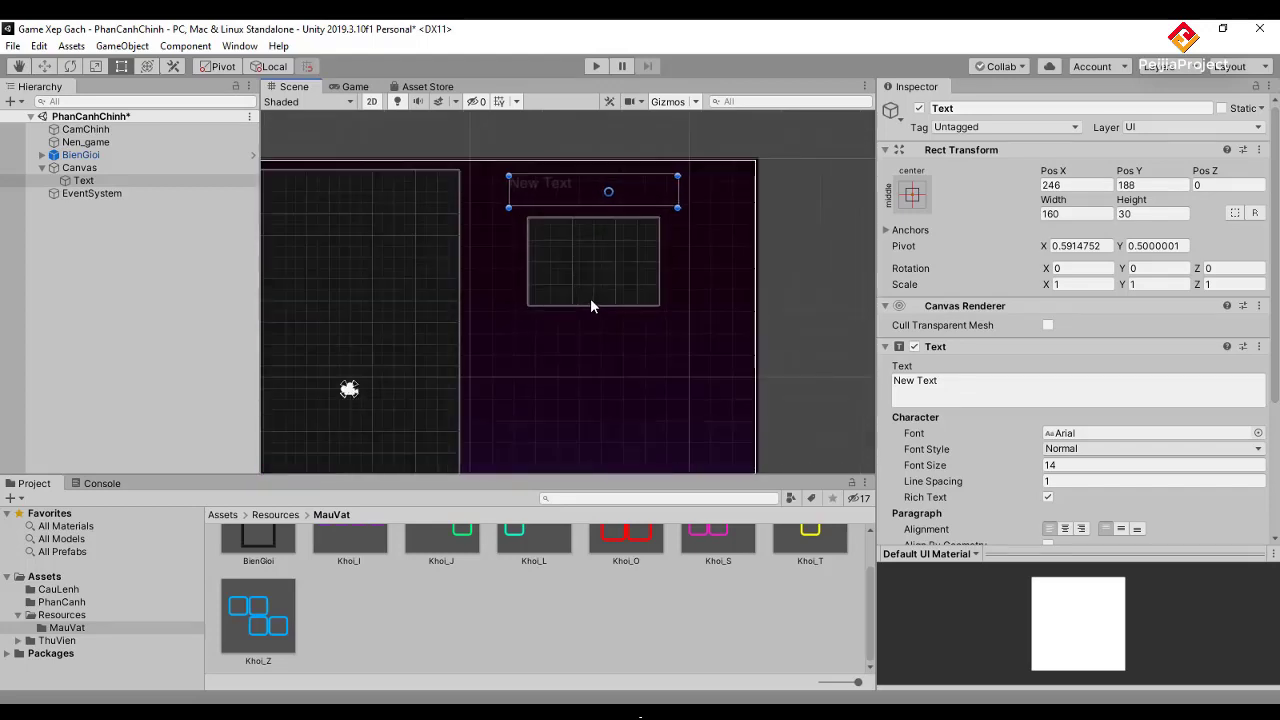
scroll(590, 298, "up", 1)
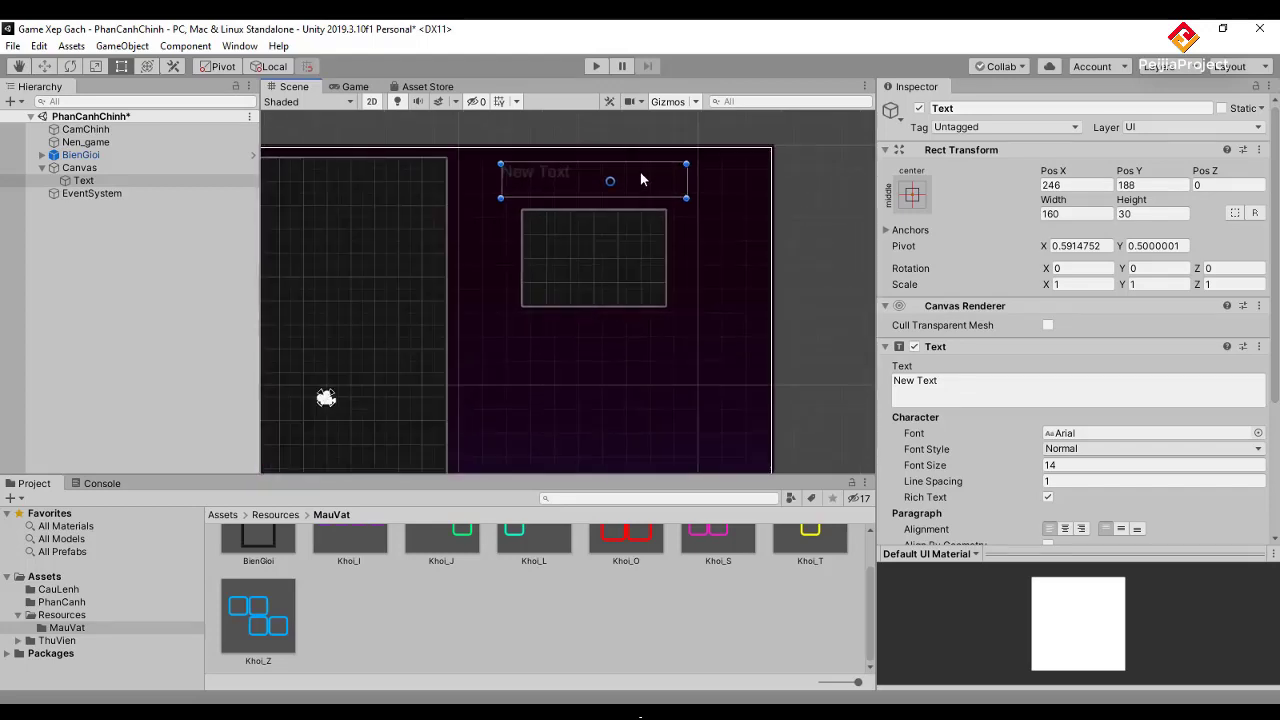
left_click_drag(638, 180, 642, 189)
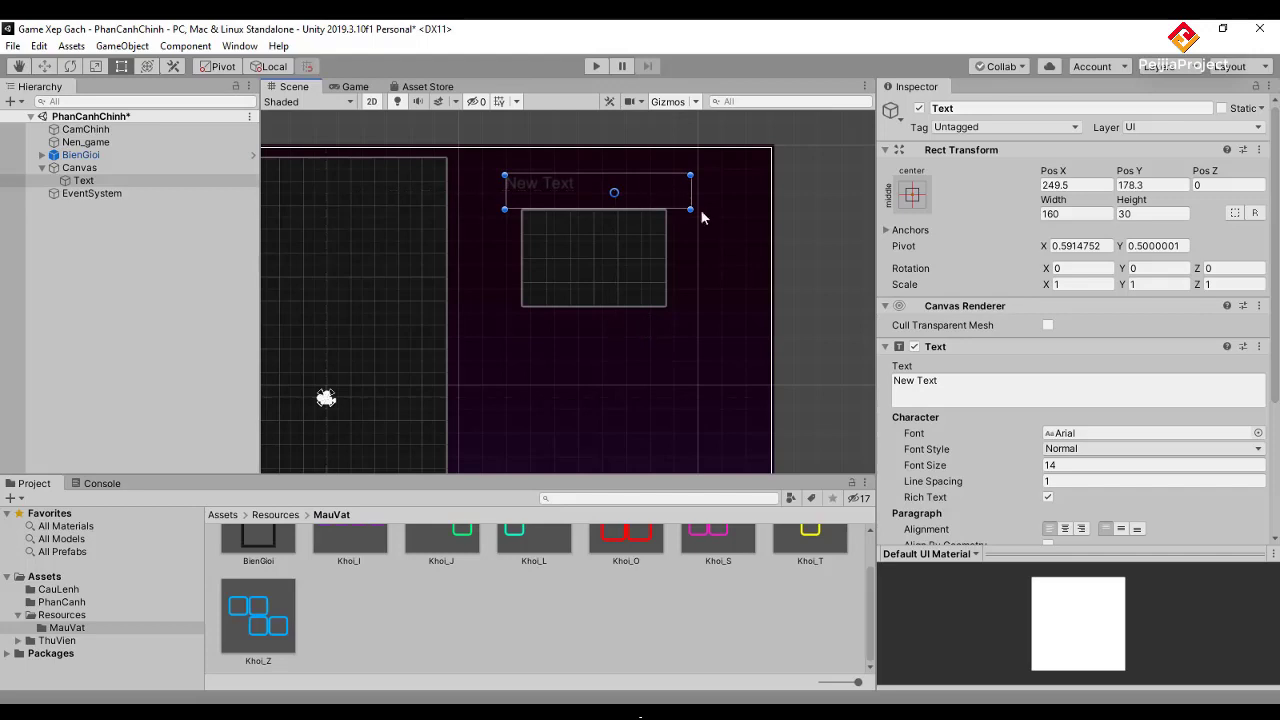
Center the label text horizontally and vertically and replace 'New Text' with 'Tiếp theo'.
left_click(1065, 529)
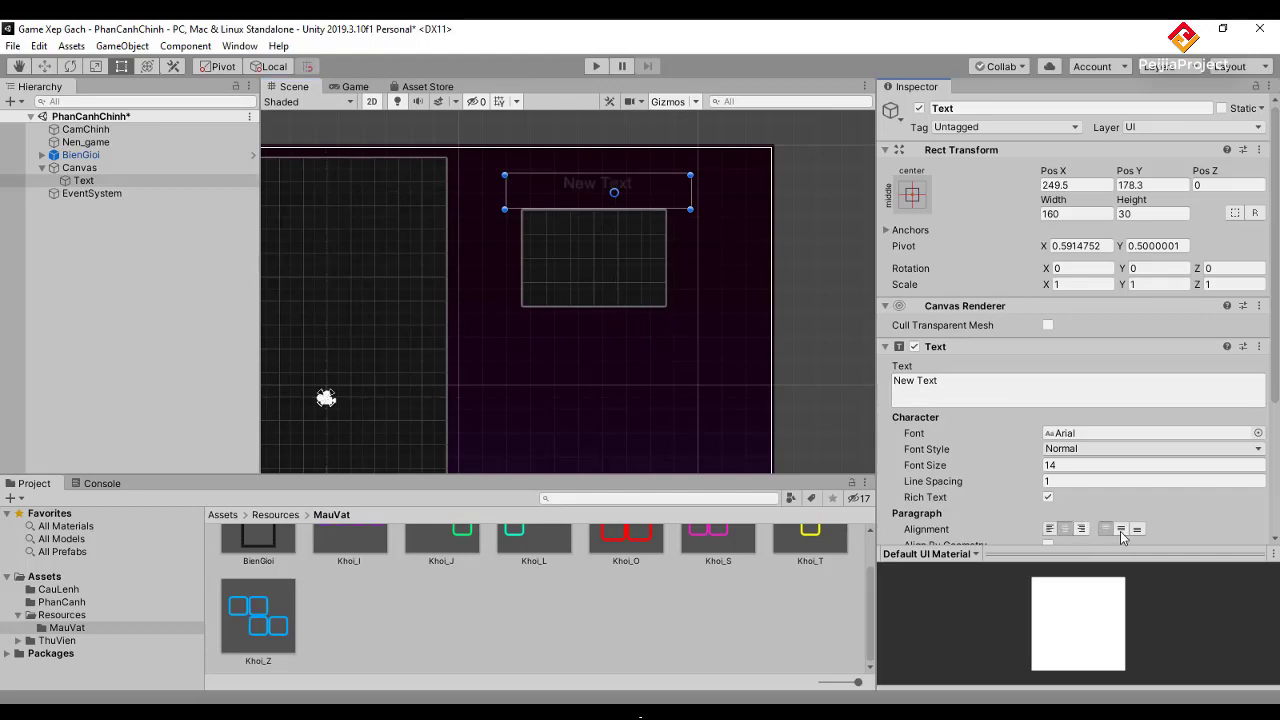
left_click(1120, 530)
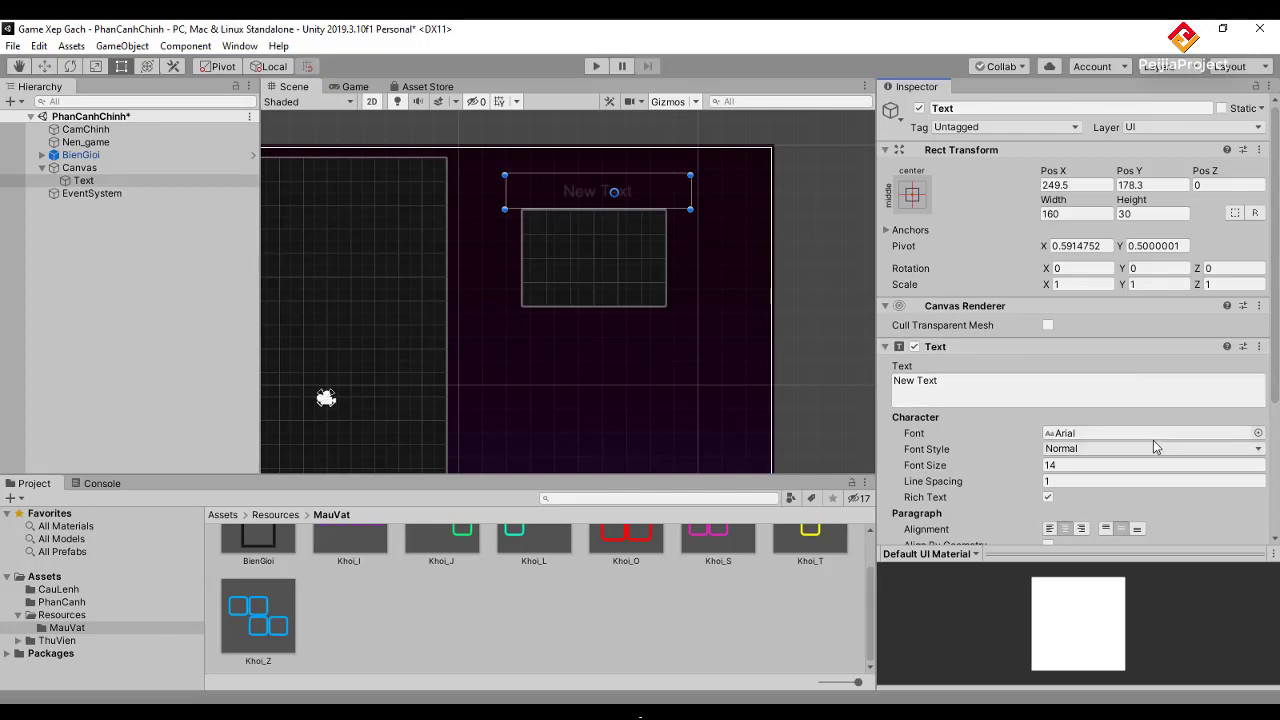
left_click(1006, 397)
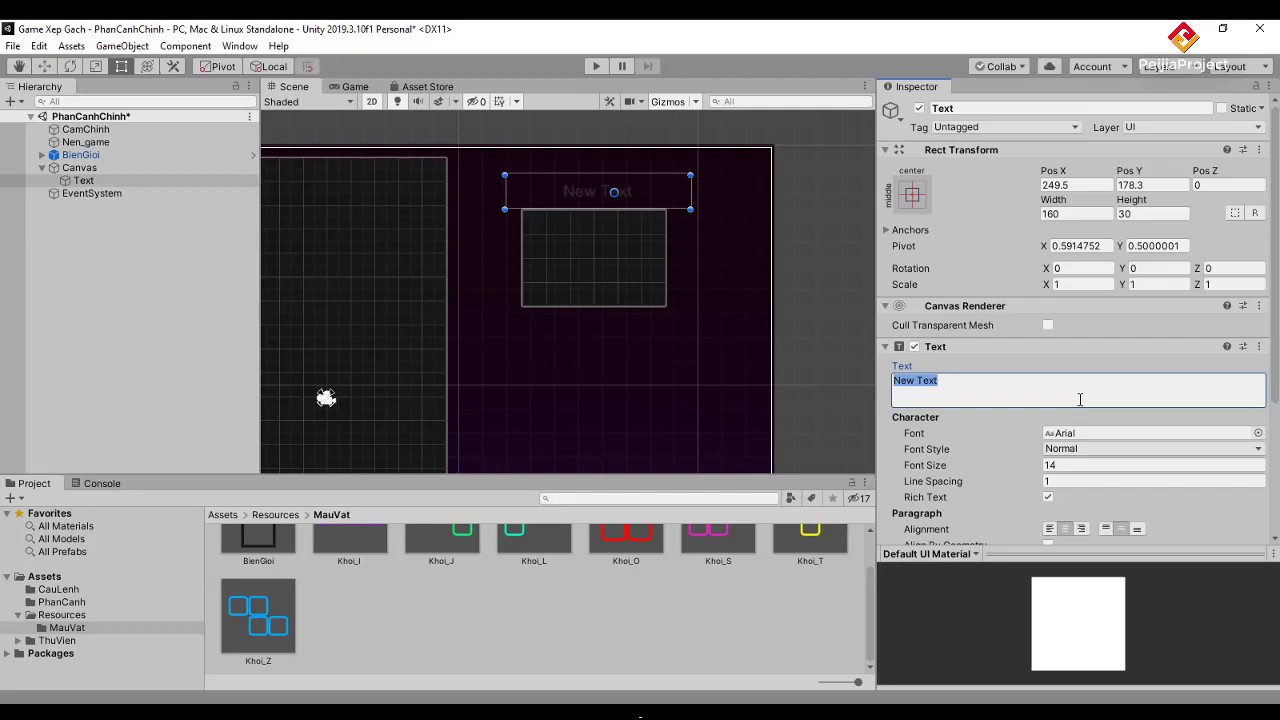
type("Ti?p th")
type("eo")
left_click(586, 191)
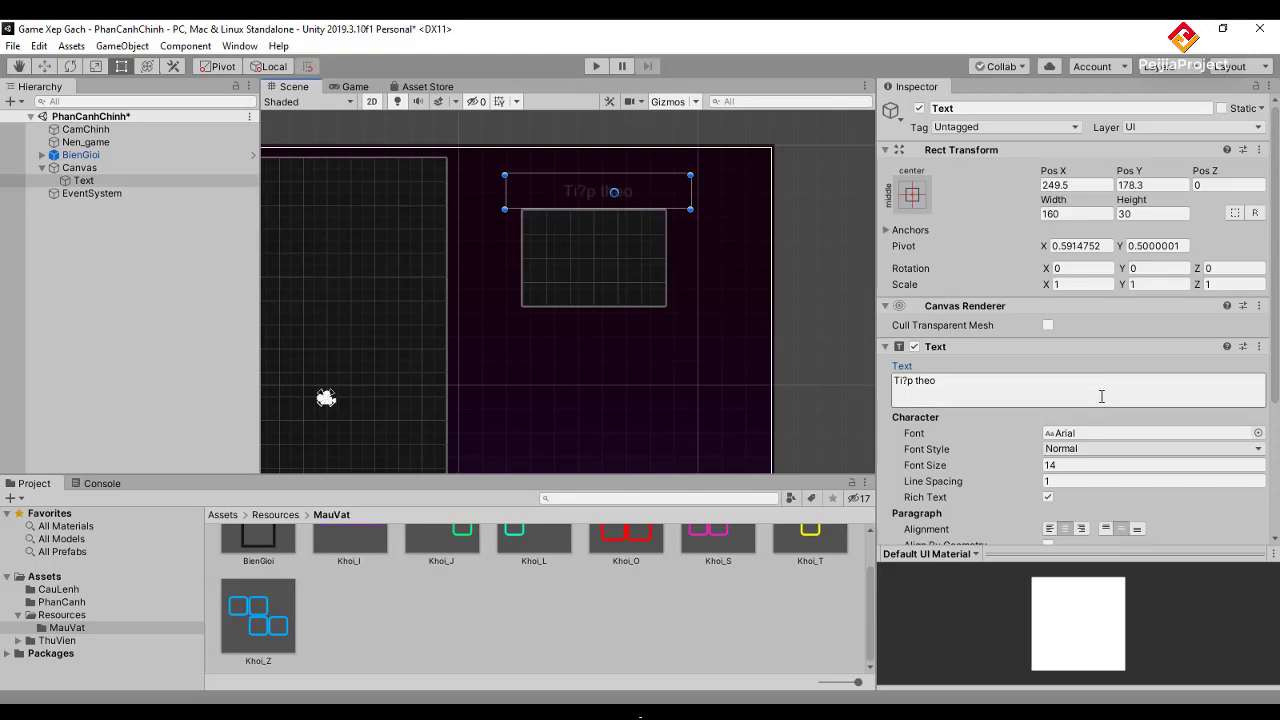
Select the whole garbled 'Ti?p theo' text in the Text field.
left_click_drag(1100, 394, 895, 390)
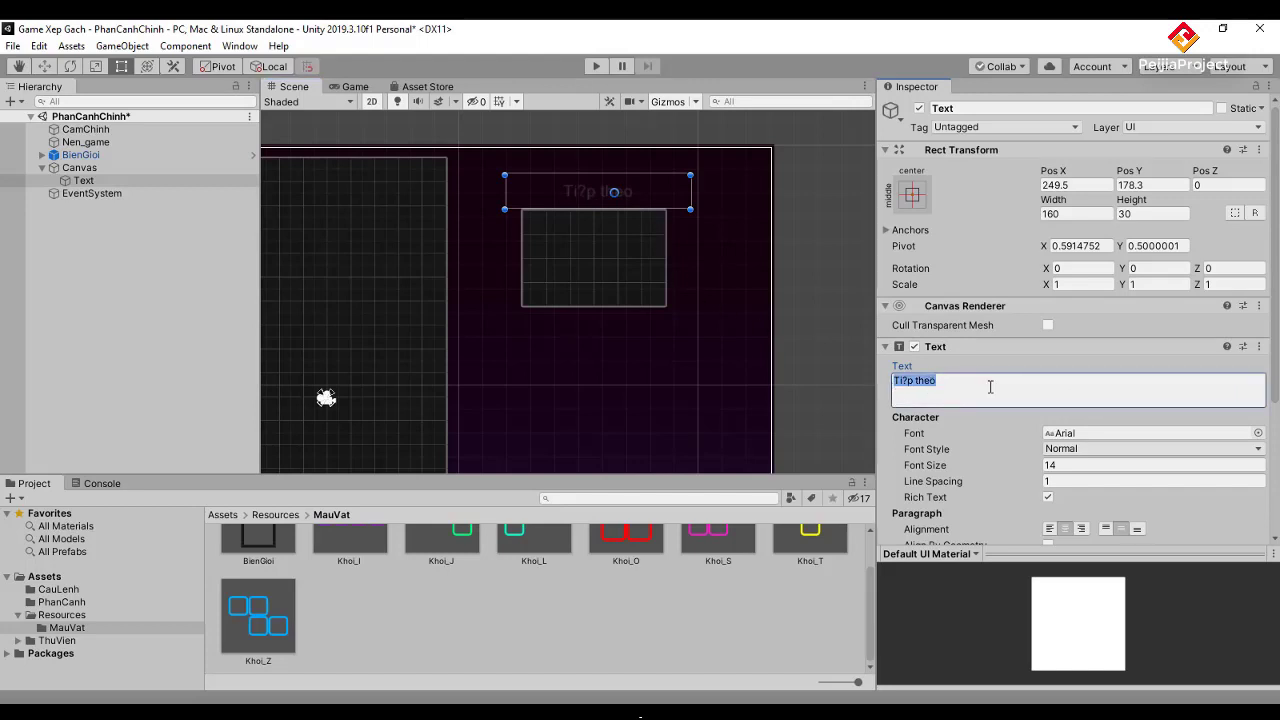
left_click(1050, 387)
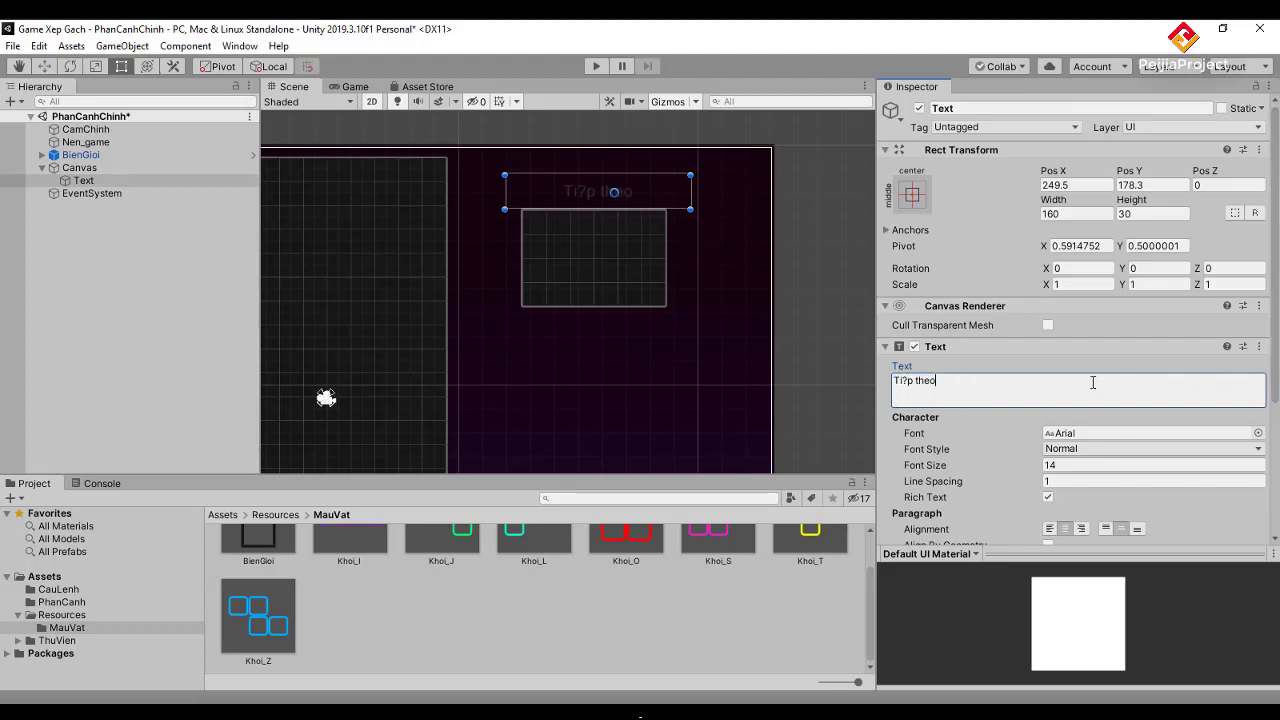
left_click_drag(938, 382, 885, 382)
left_click(948, 386)
left_click_drag(899, 388, 1017, 420)
Type 'Tiếp theo' in Notepad and paste it into the label's Text field.
key("super+r")
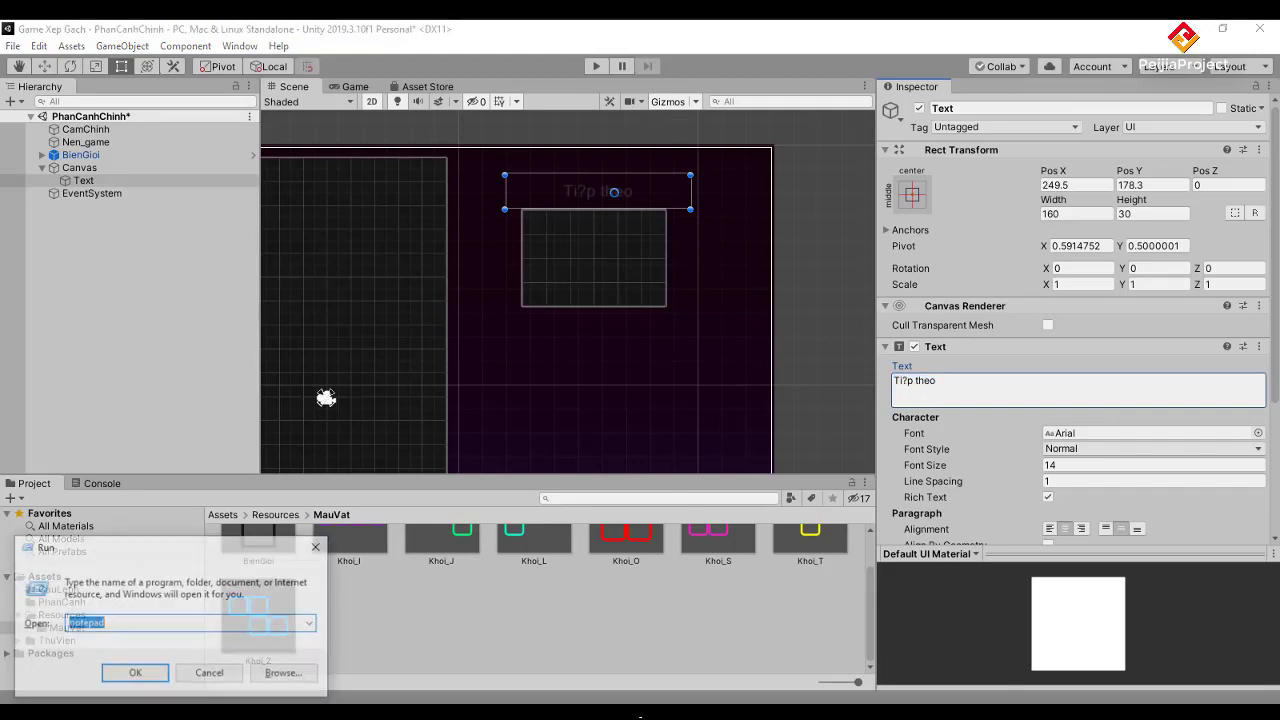
left_click(161, 667)
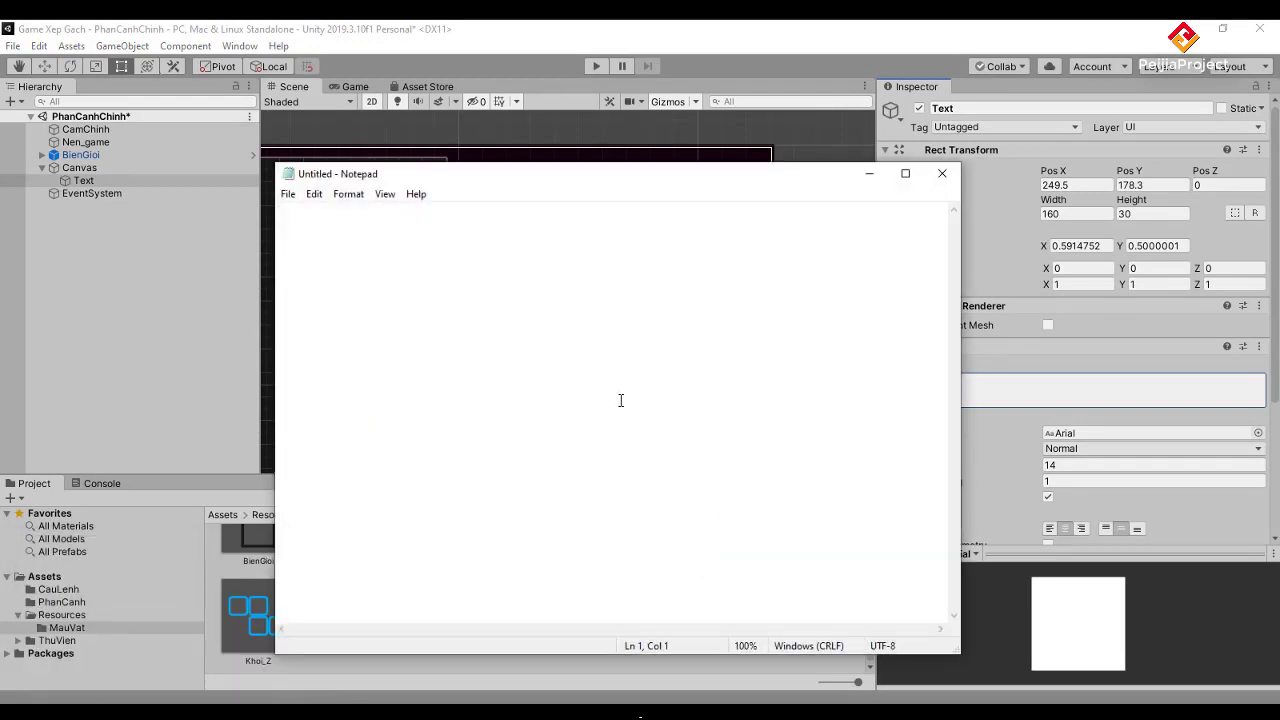
type("Tiếp ")
type("theo")
key("ctrl+a")
key("ctrl+c")
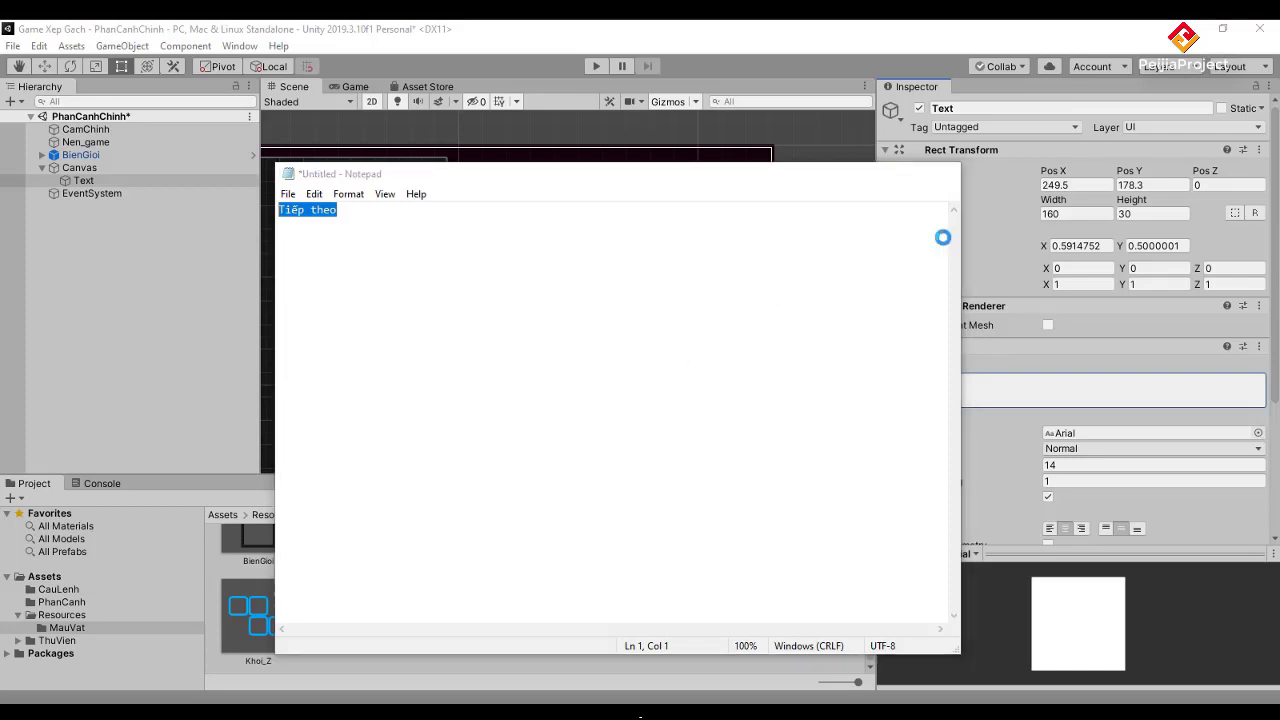
left_click(868, 174)
left_click(960, 382)
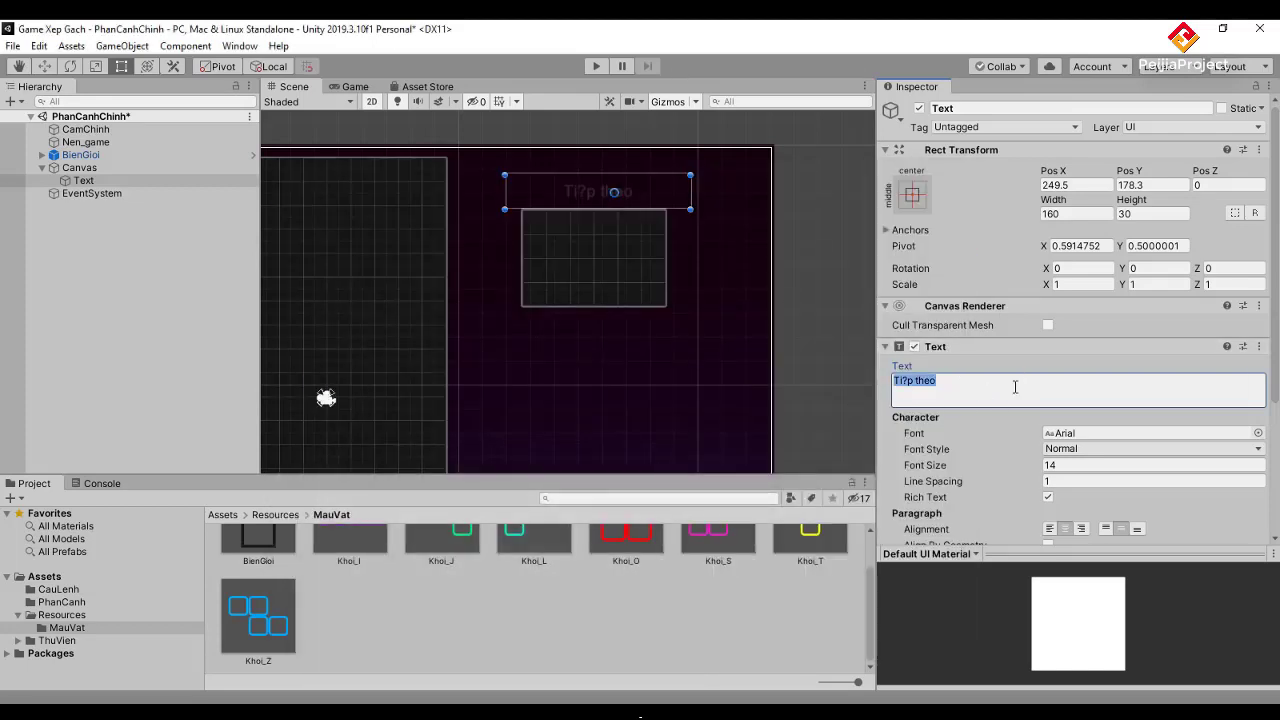
key("ctrl+v")
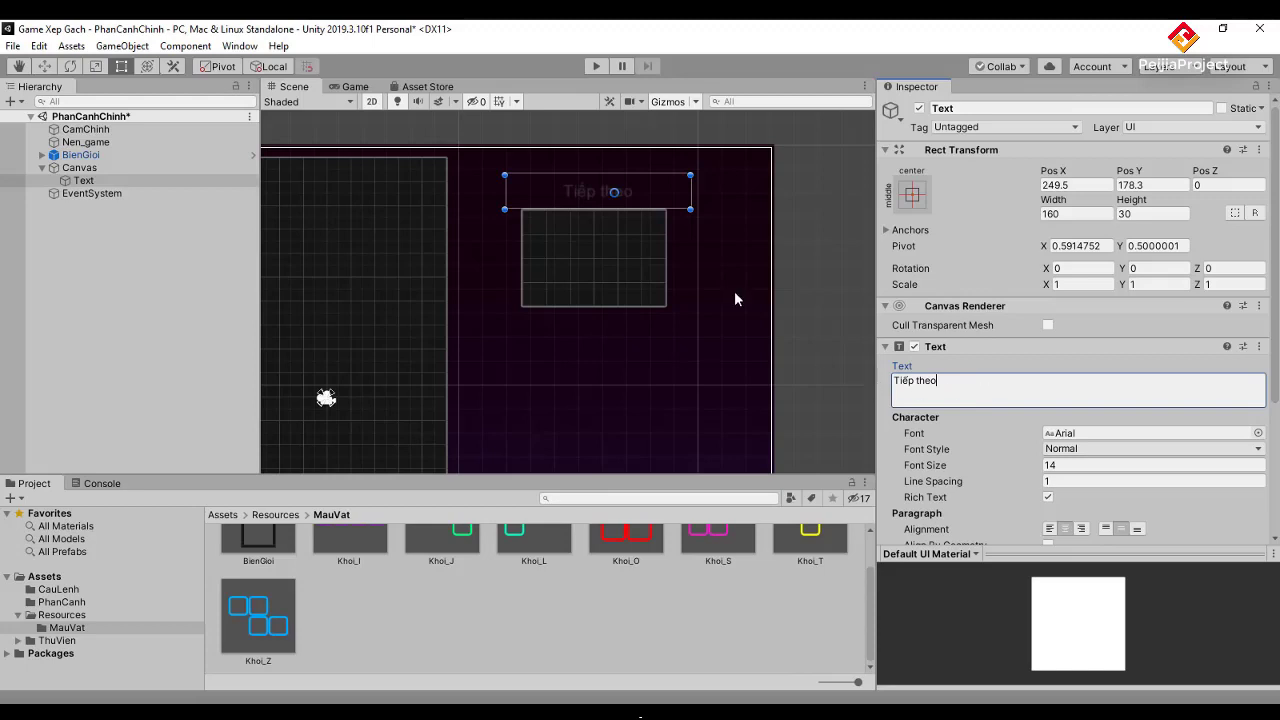
left_click(655, 196)
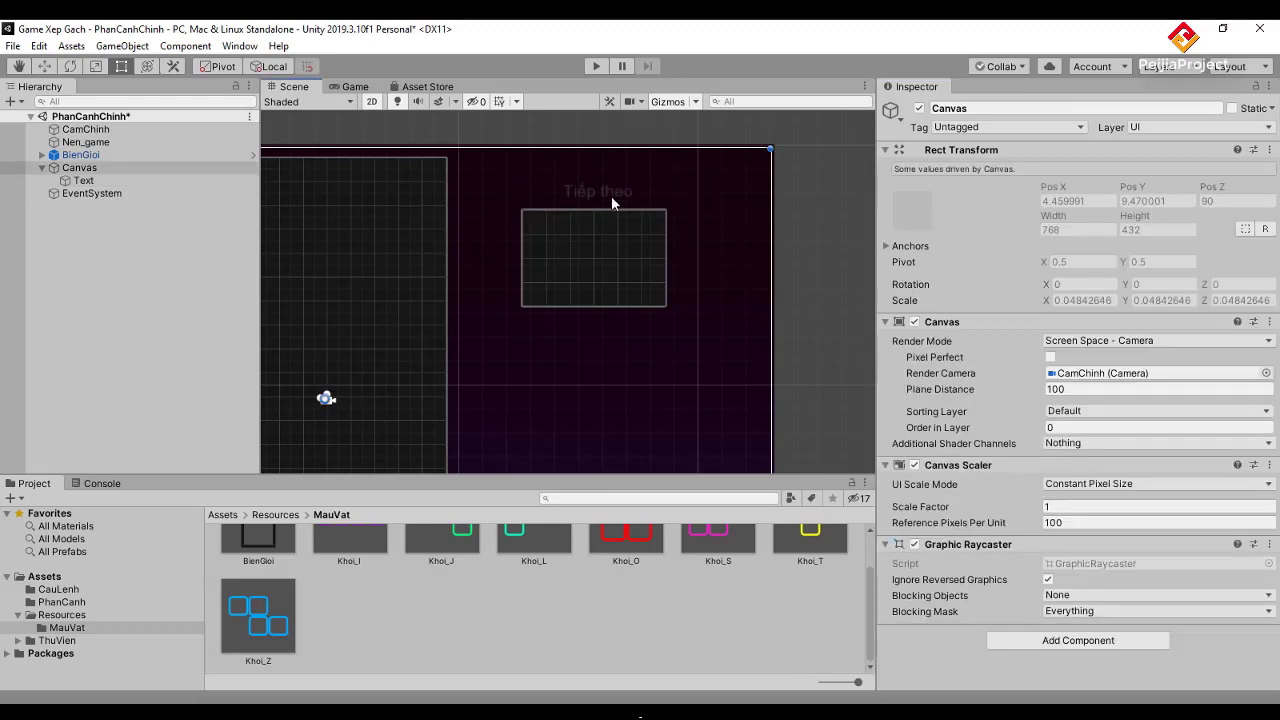
Reselect the Text label and set its Font Size to 20.
left_click(608, 191)
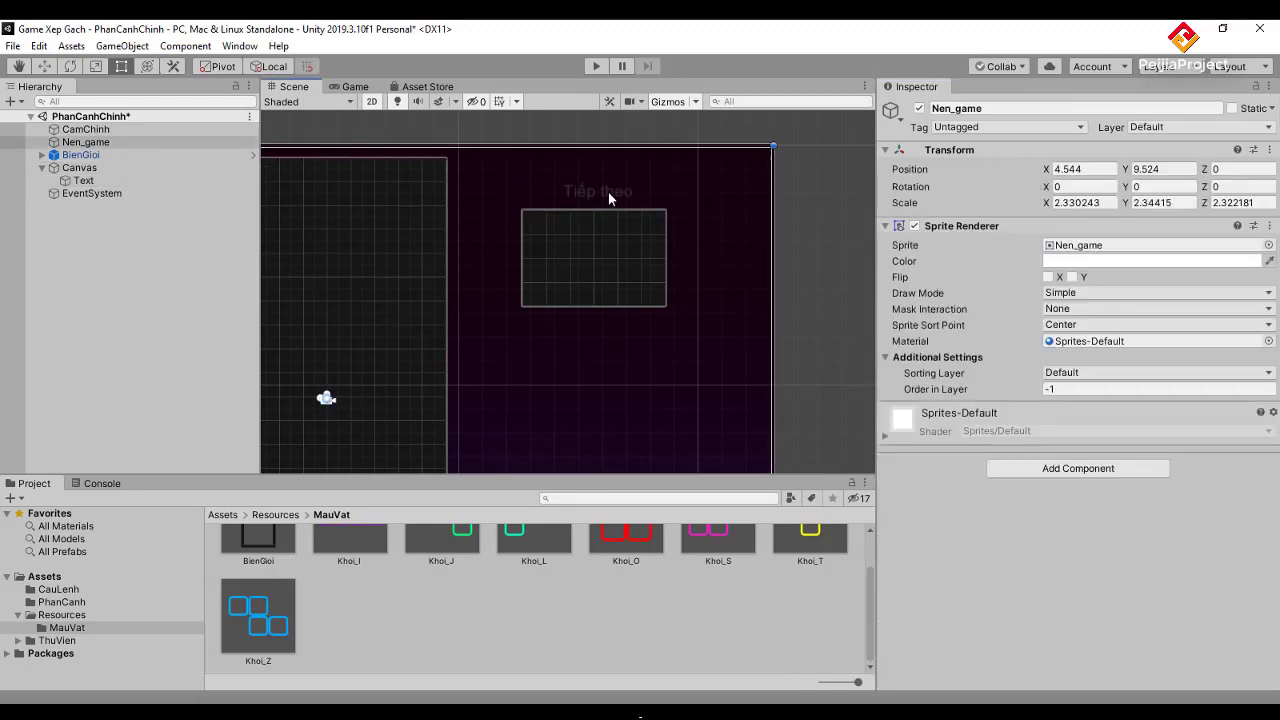
left_click(82, 178)
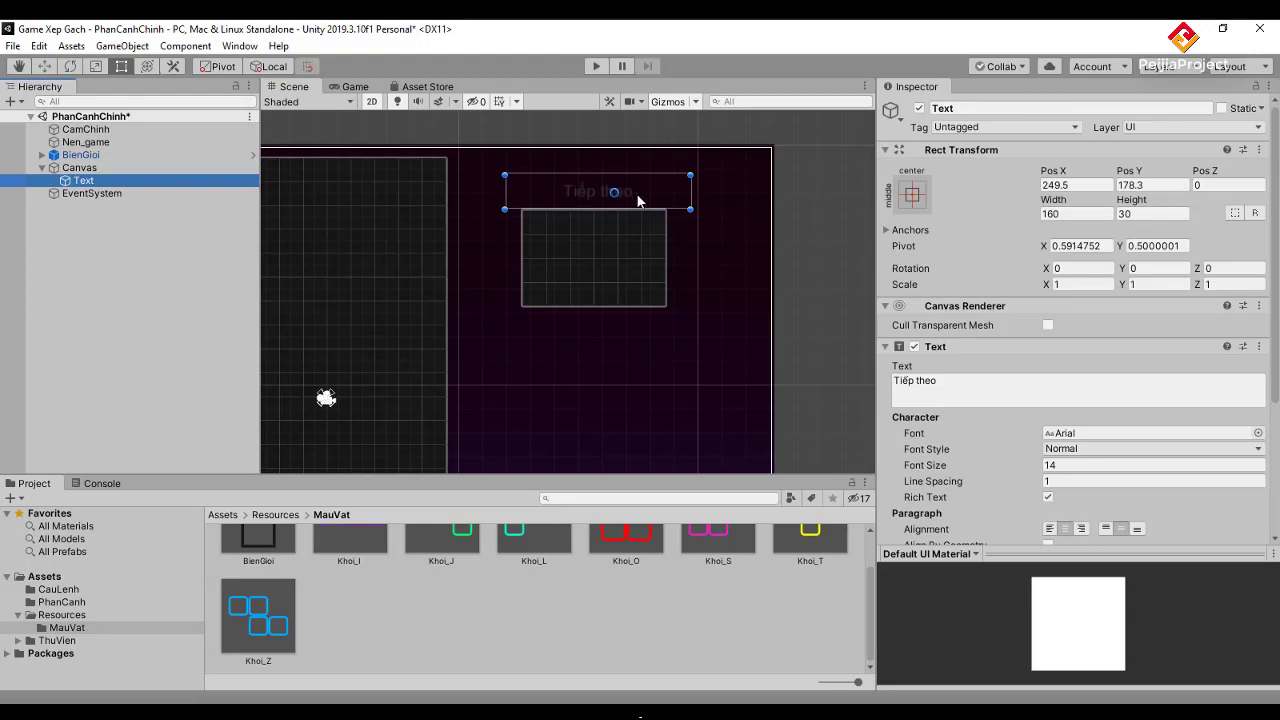
left_click(1035, 467)
left_click_drag(1032, 469, 1038, 470)
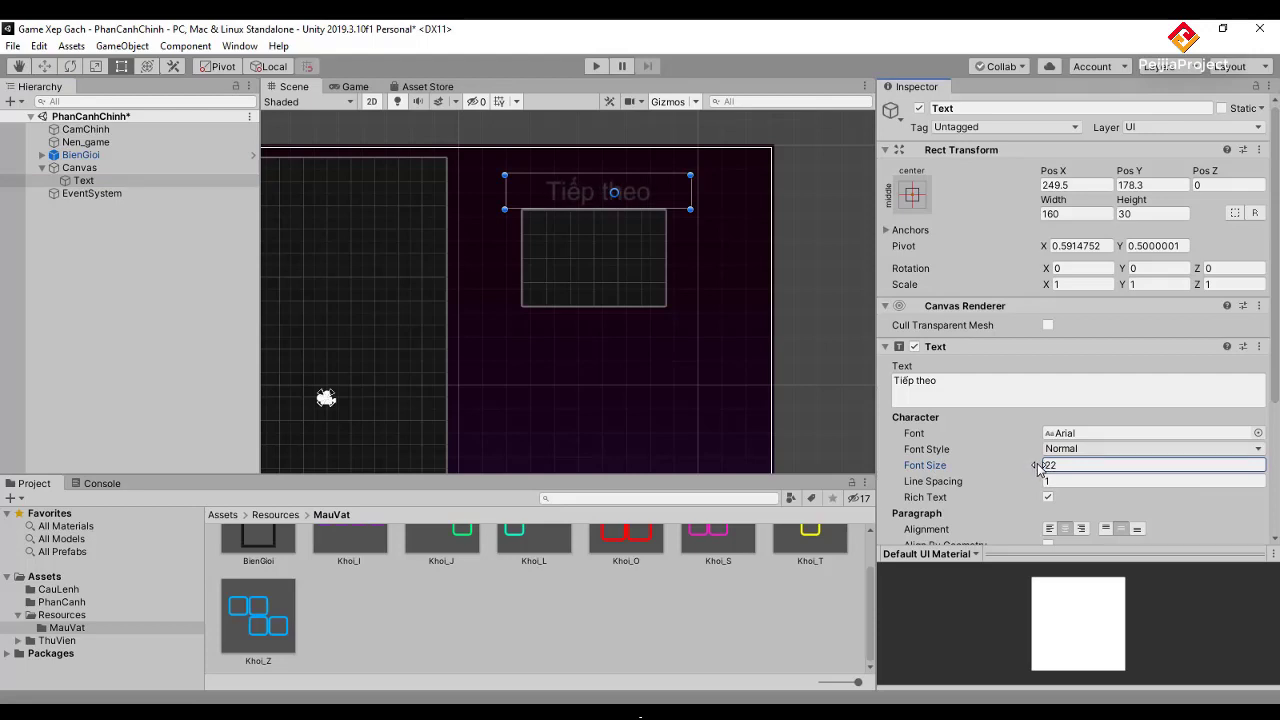
left_click_drag(1037, 470, 1040, 472)
Set the label's Font Style to Bold and select its current text.
left_click(1101, 447)
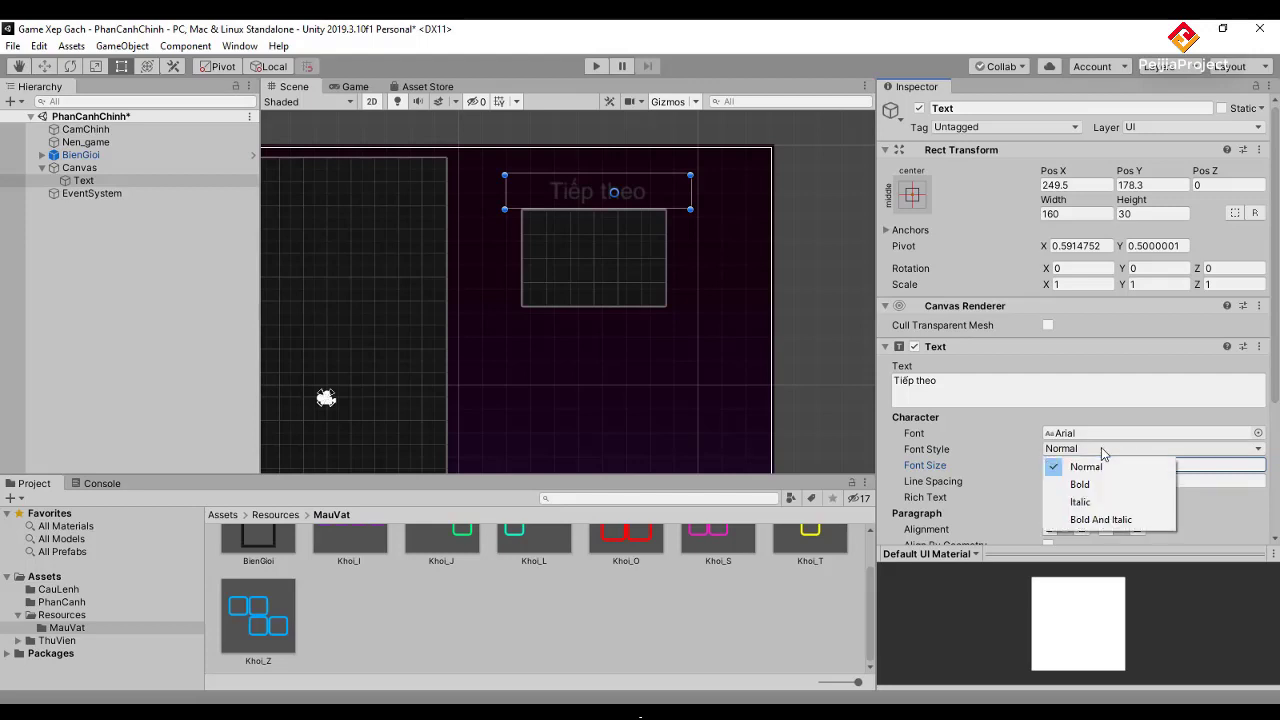
left_click(1092, 484)
left_click(940, 382)
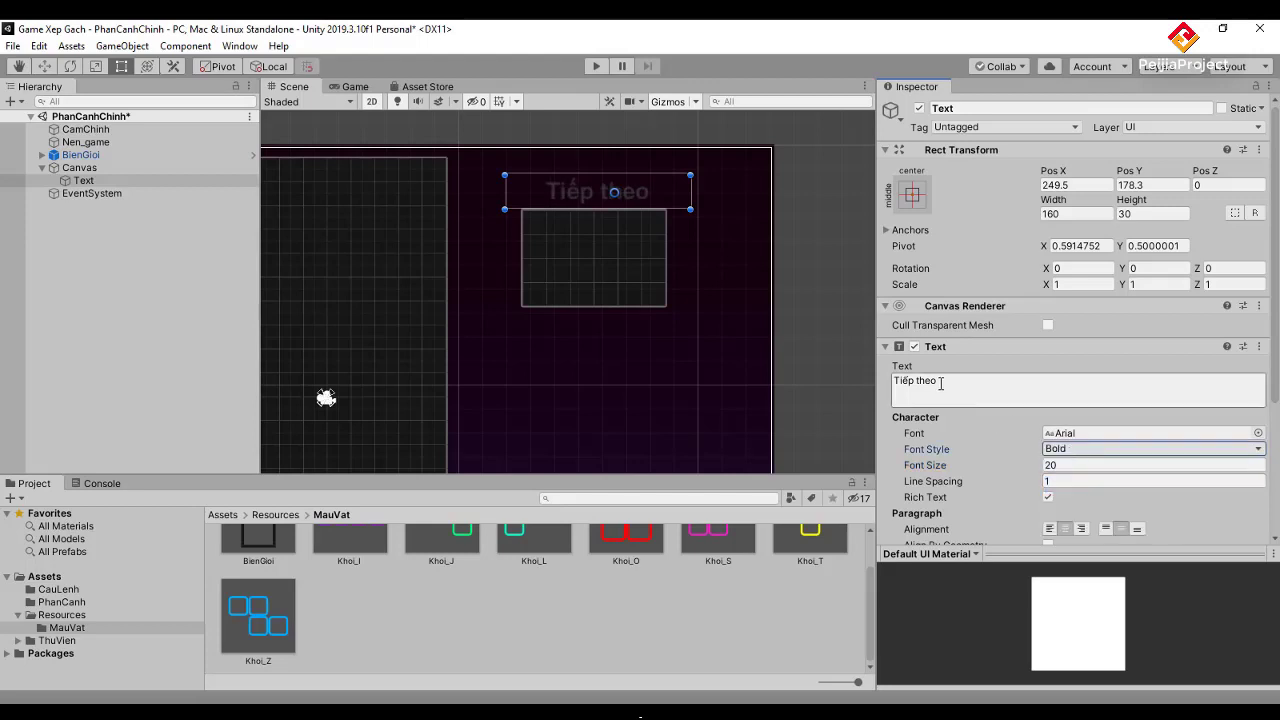
left_click(940, 383)
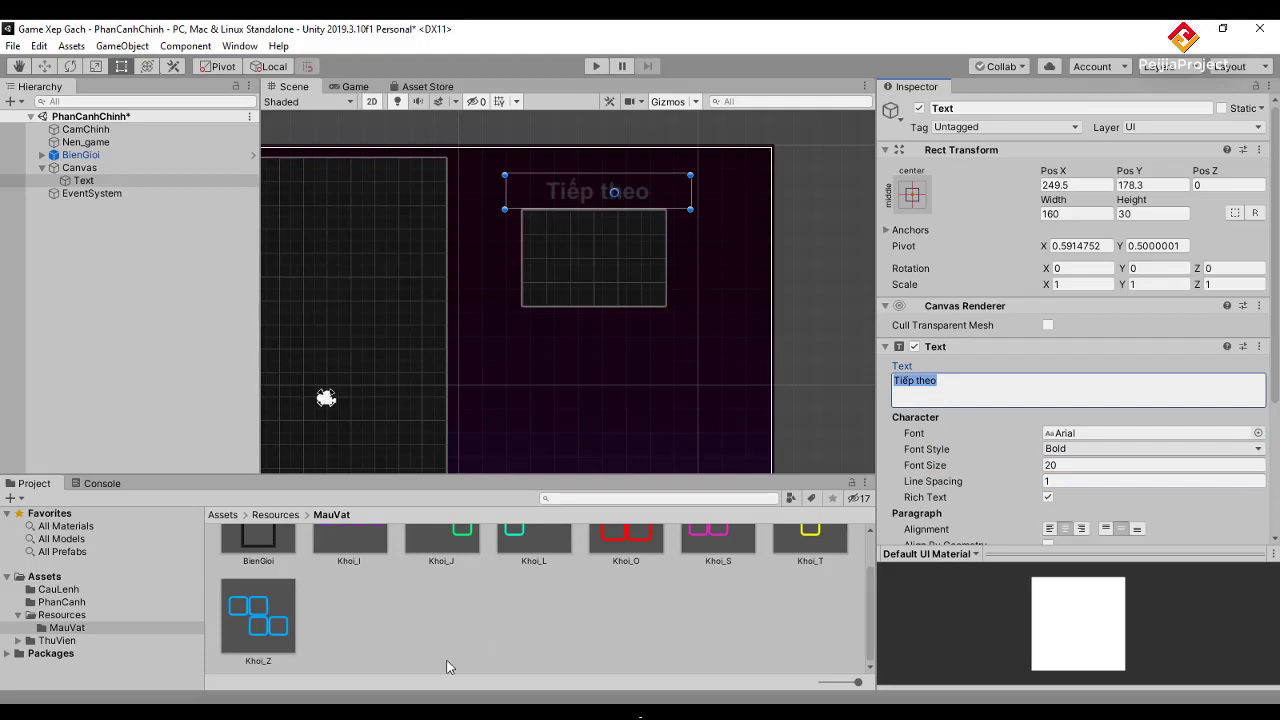
Type 'TIẾP THEO' in Notepad and paste it as the label text.
key("alt+Tab")
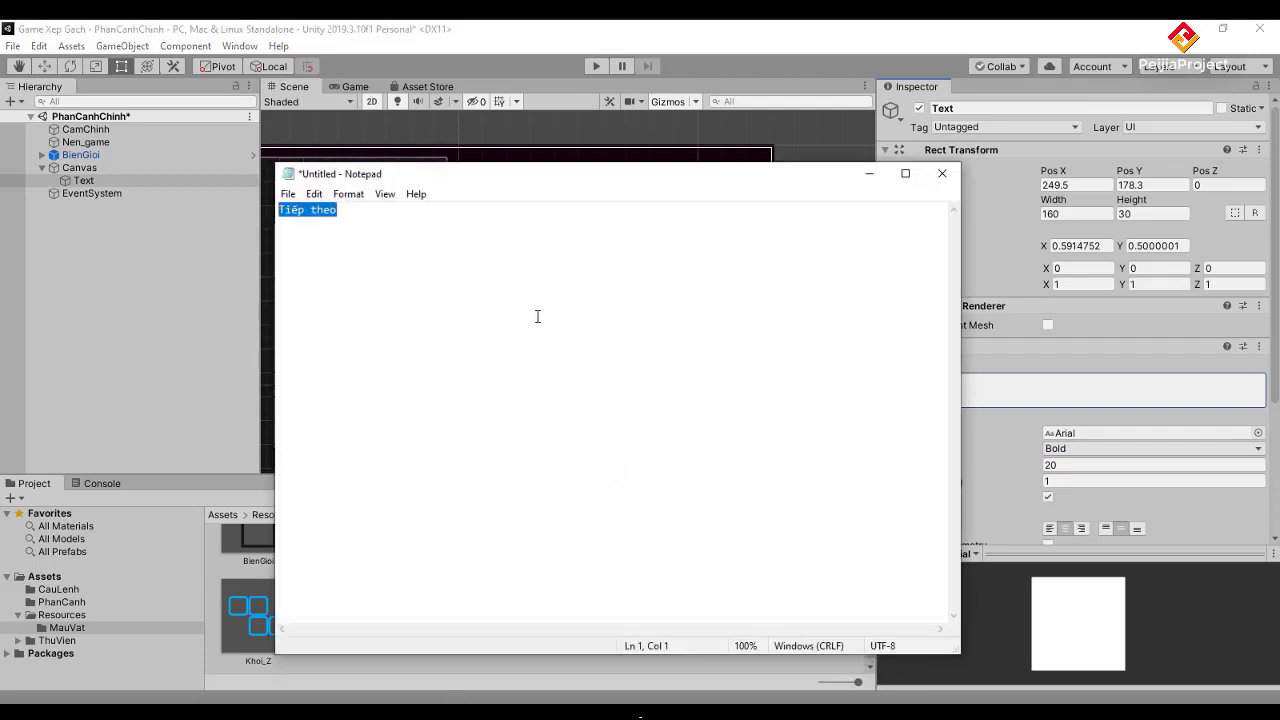
type("TIẾP")
type(" THEO")
key("ctrl+a")
key("ctrl+c")
left_click(869, 174)
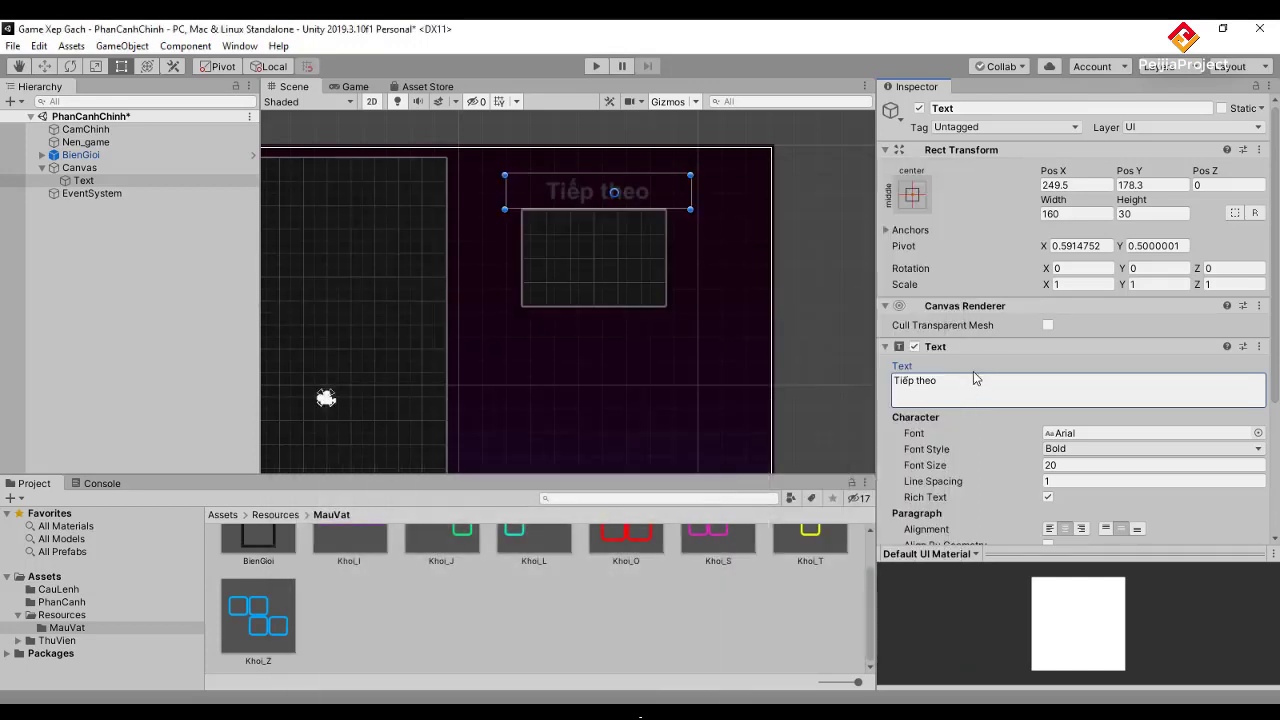
left_click(966, 383)
key("ctrl+v")
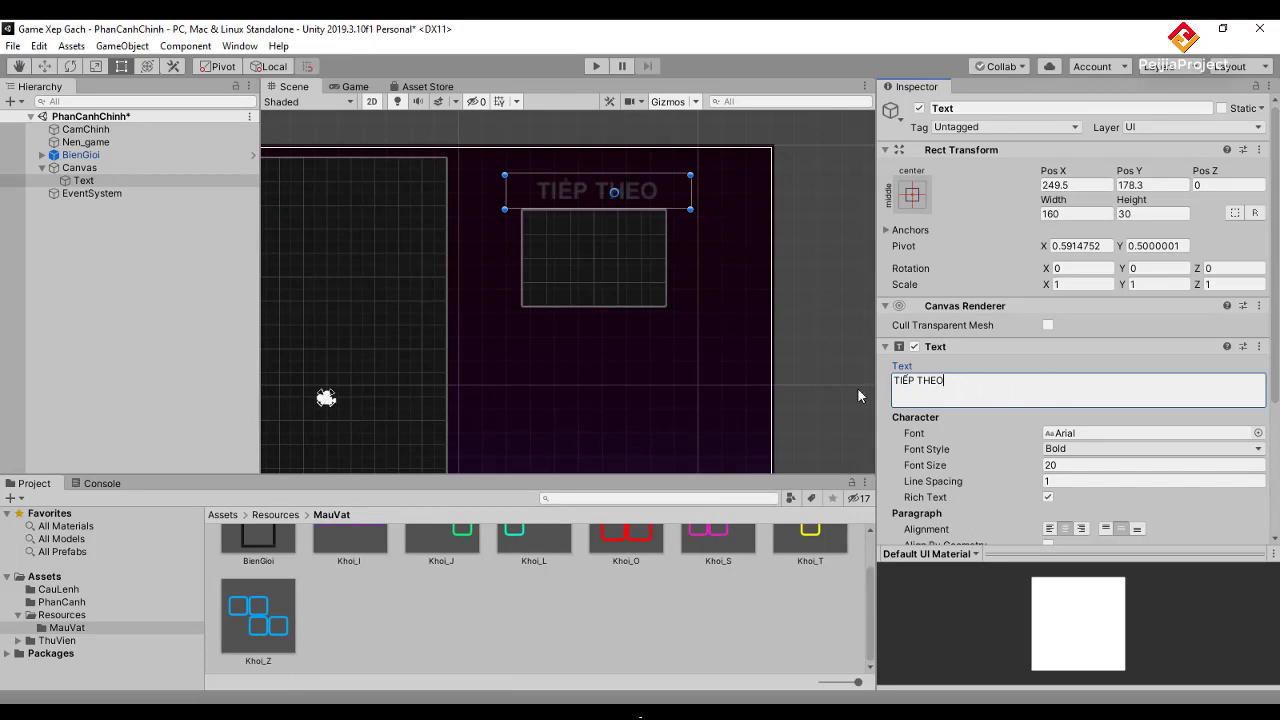
left_click(576, 205)
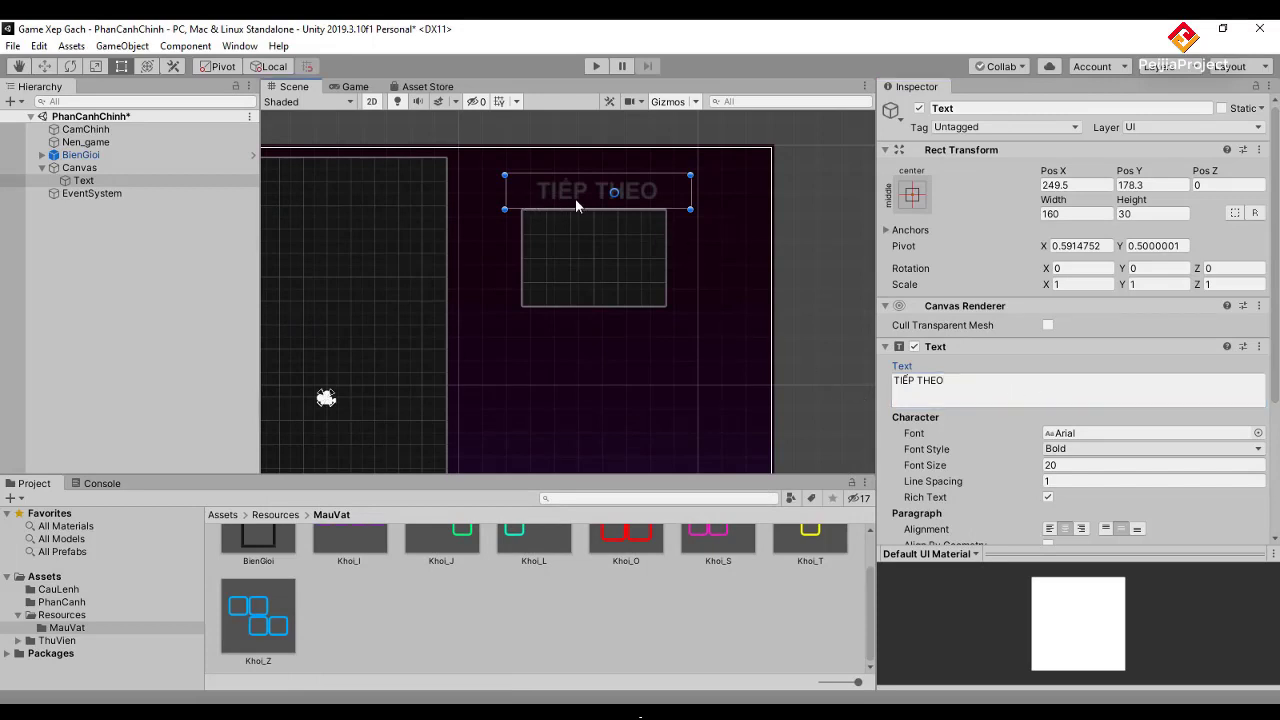
Copy the label text and compare it against the Notepad wording.
left_click(962, 381)
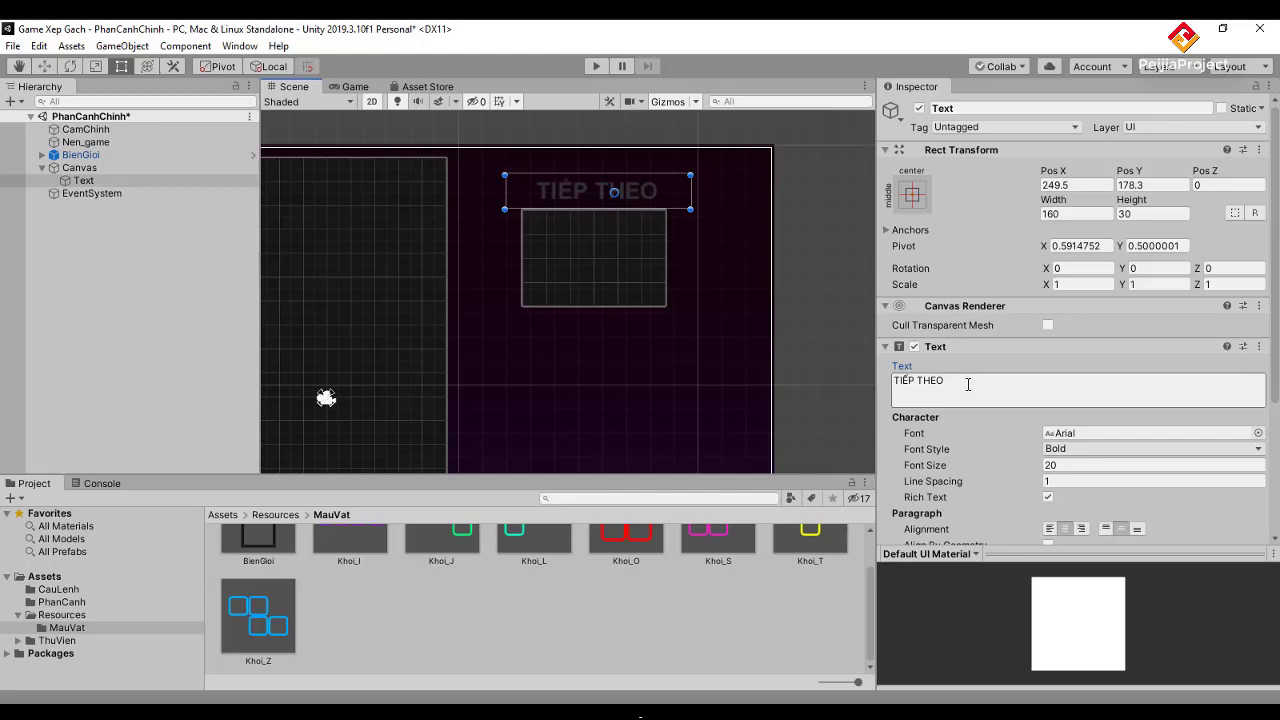
key("ctrl+a")
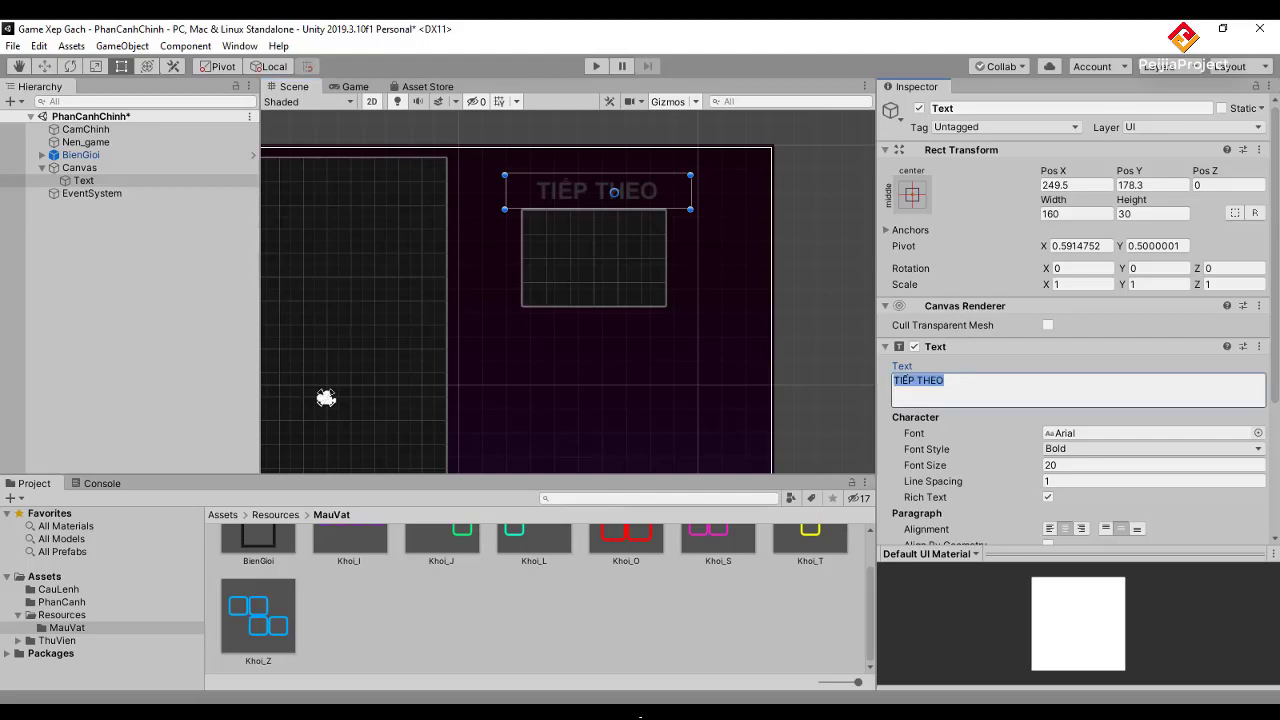
left_click(415, 690)
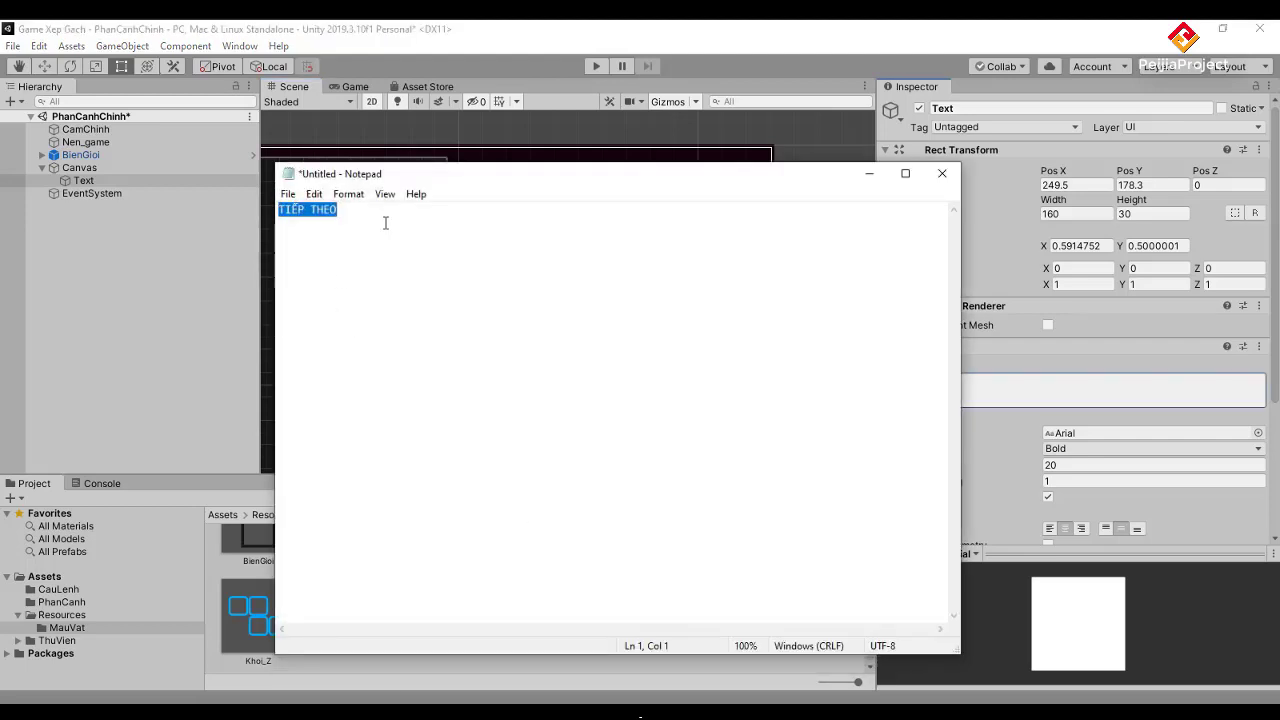
left_click(870, 178)
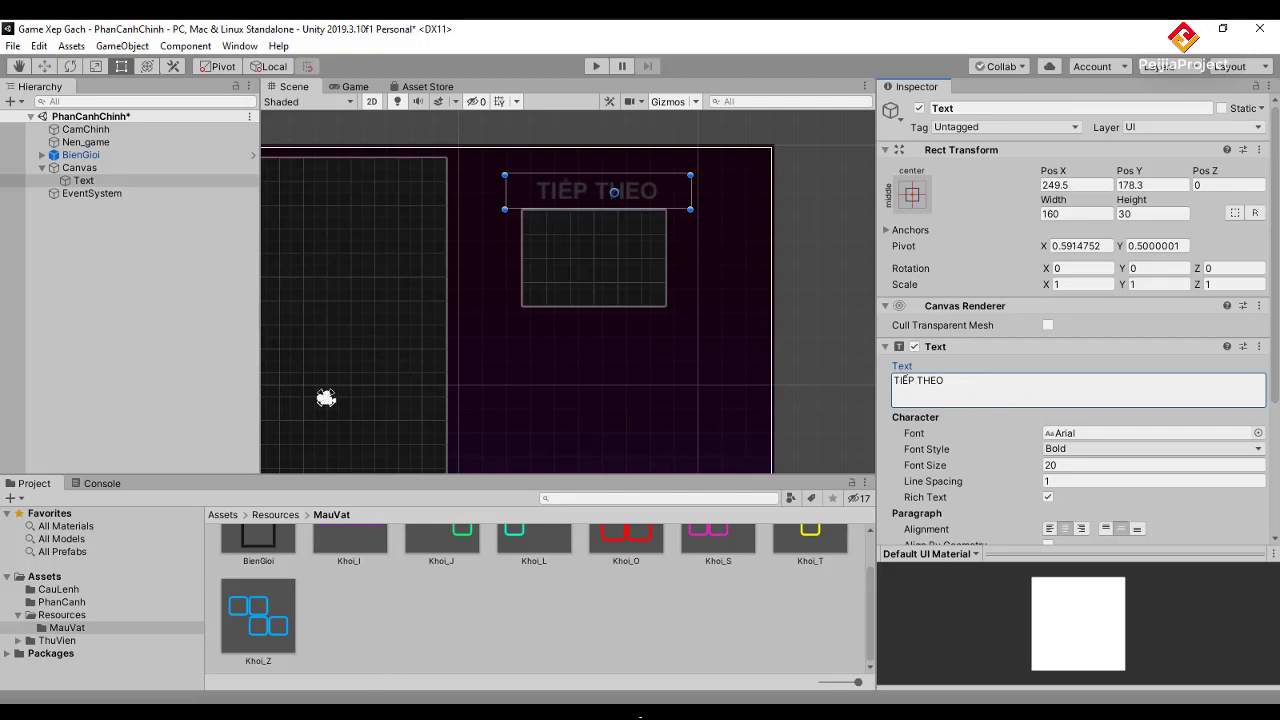
left_click(380, 703)
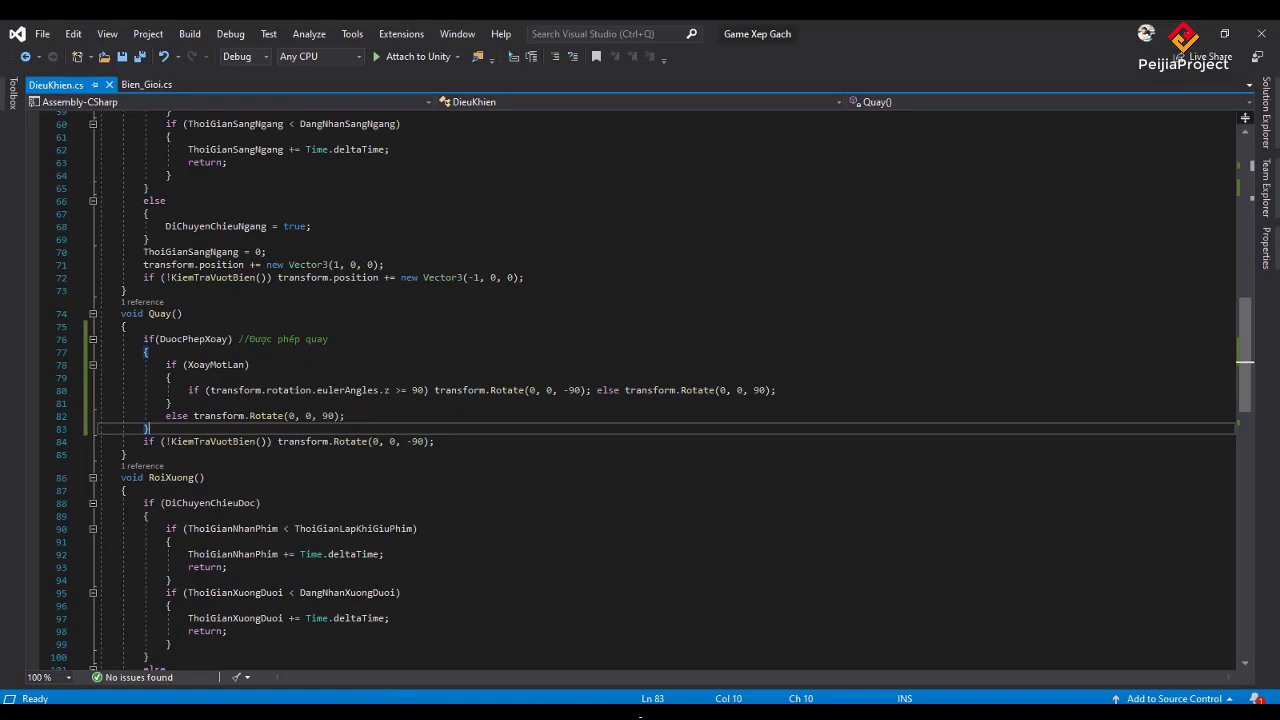
key("alt+Tab")
left_click(957, 386)
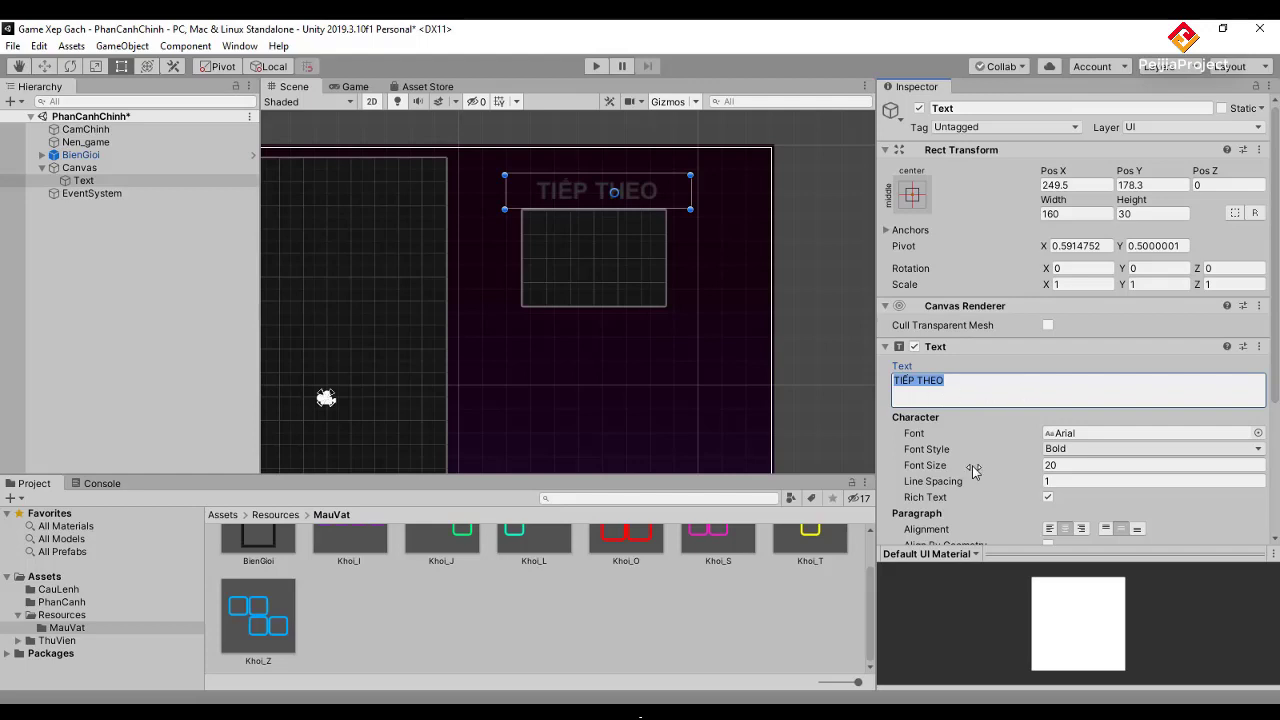
left_click(1020, 390)
scroll(998, 458, "down", 4)
scroll(1002, 455, "up", 3)
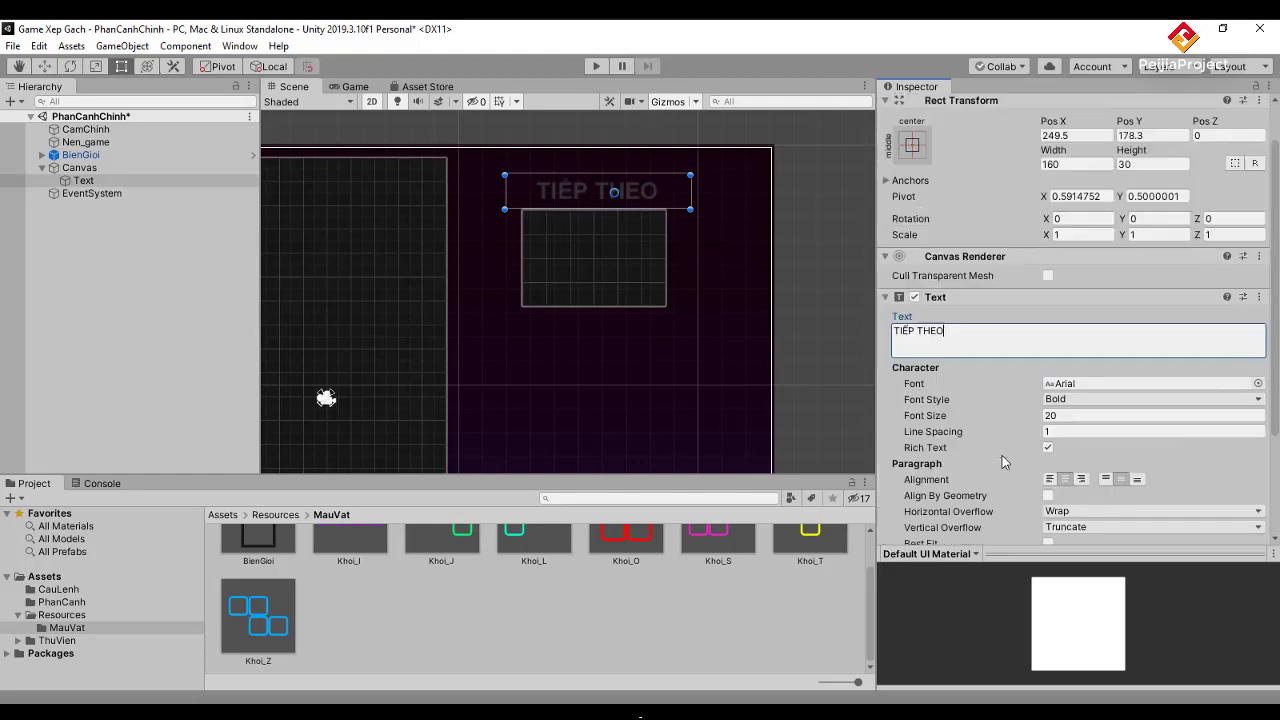
scroll(1002, 455, "up", 1)
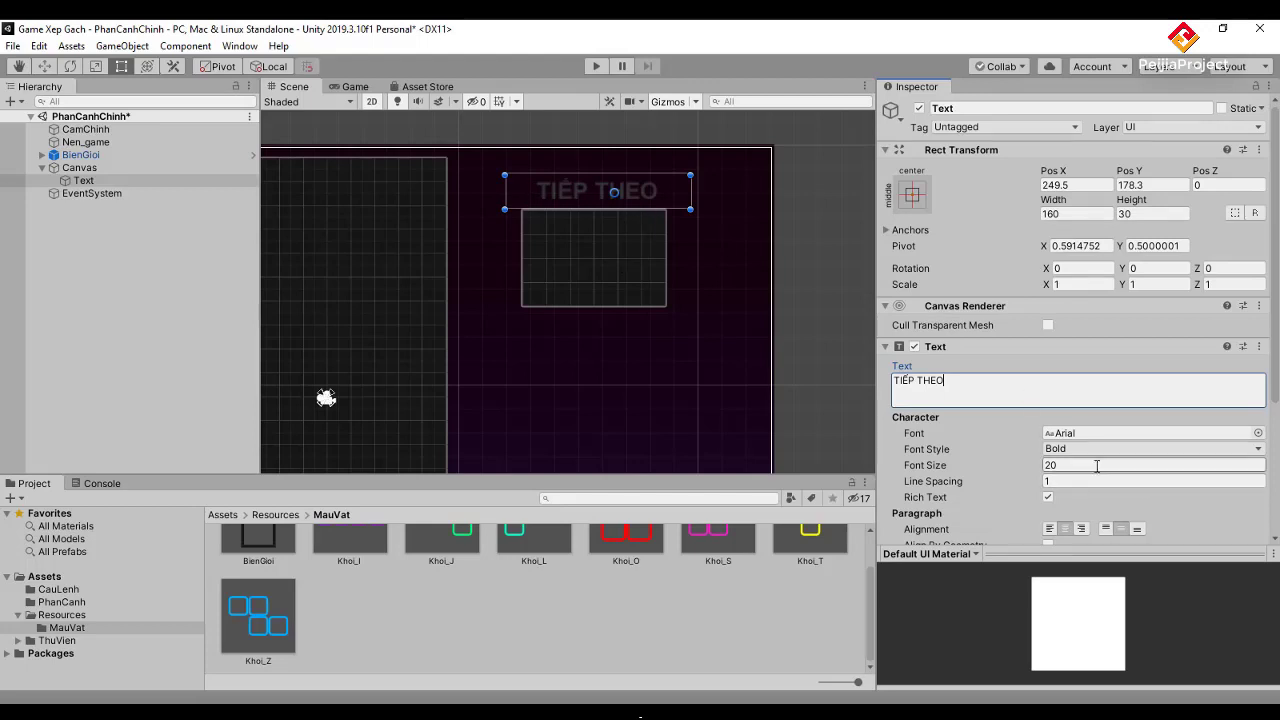
Lower the label's Font Size to 14 and shorten its box to about 20 high.
left_click_drag(1027, 470, 1020, 470)
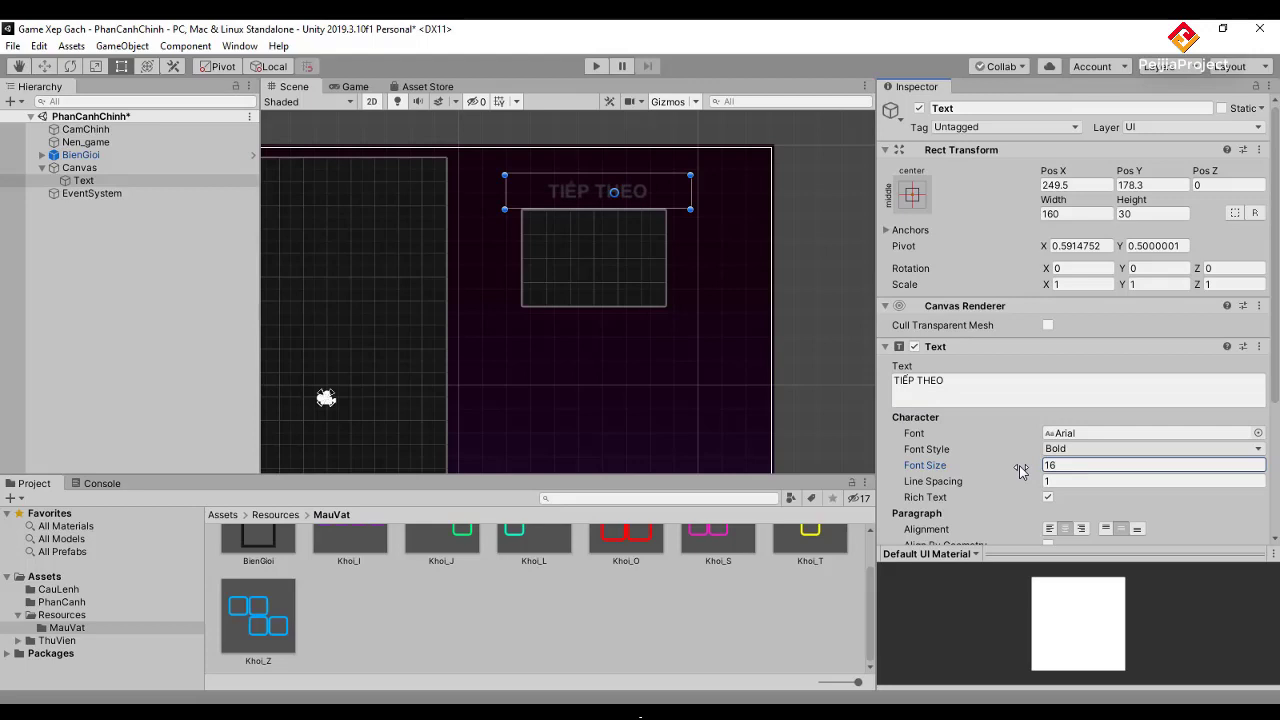
left_click_drag(1021, 470, 1018, 470)
left_click_drag(689, 176, 689, 186)
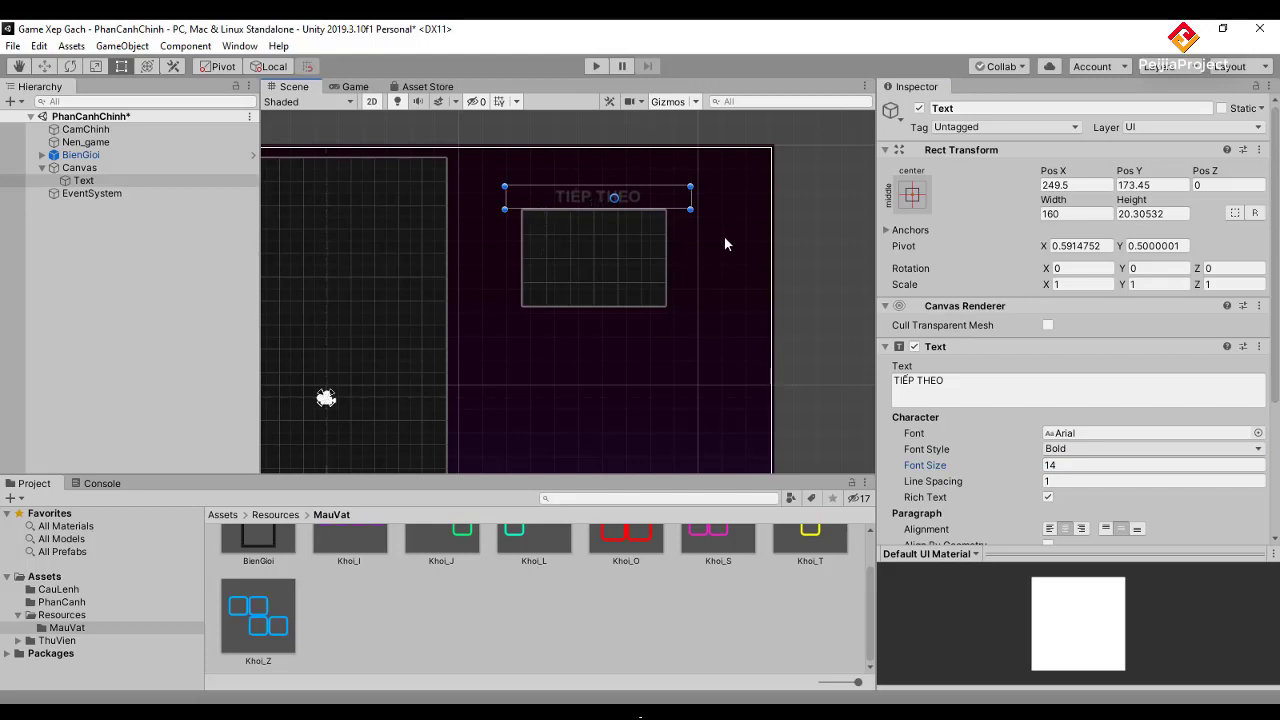
left_click(985, 482)
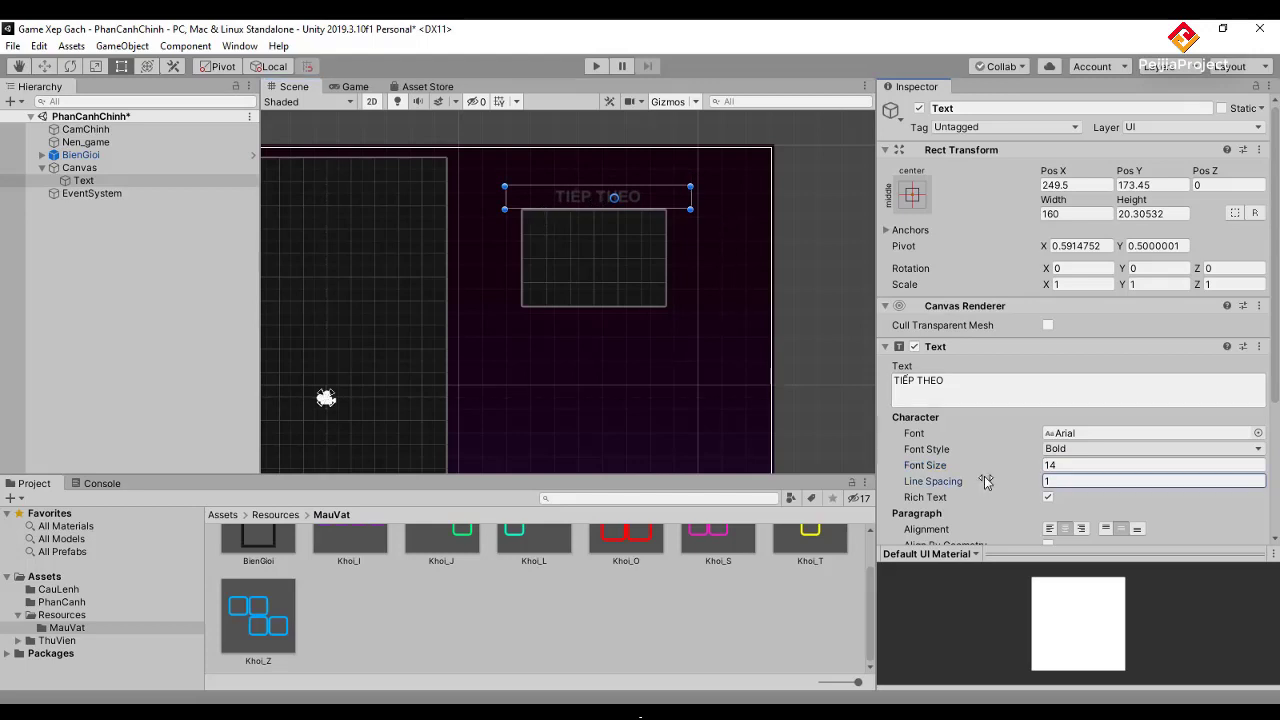
Shift the label's pivot left to centre the text, ending at Pos X 238.42, Pos Y 173.45.
left_click(617, 204)
left_click_drag(617, 204, 604, 203)
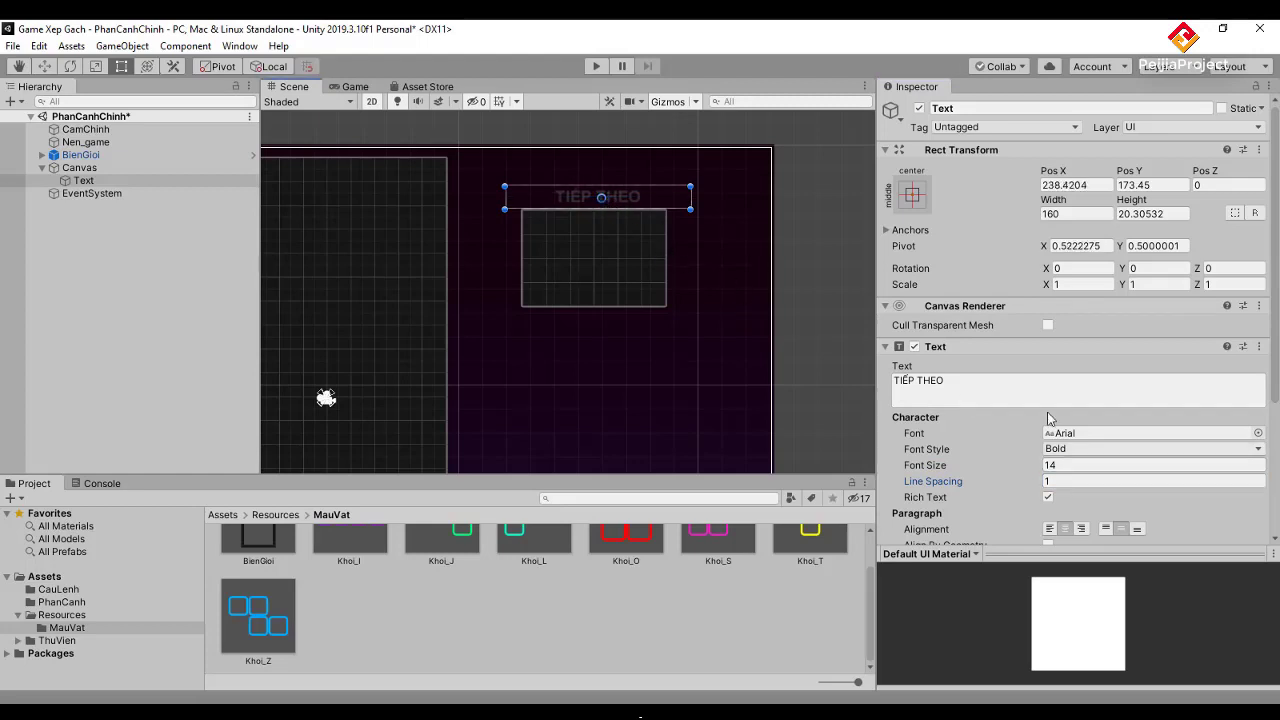
left_click(1010, 395)
left_click(989, 446)
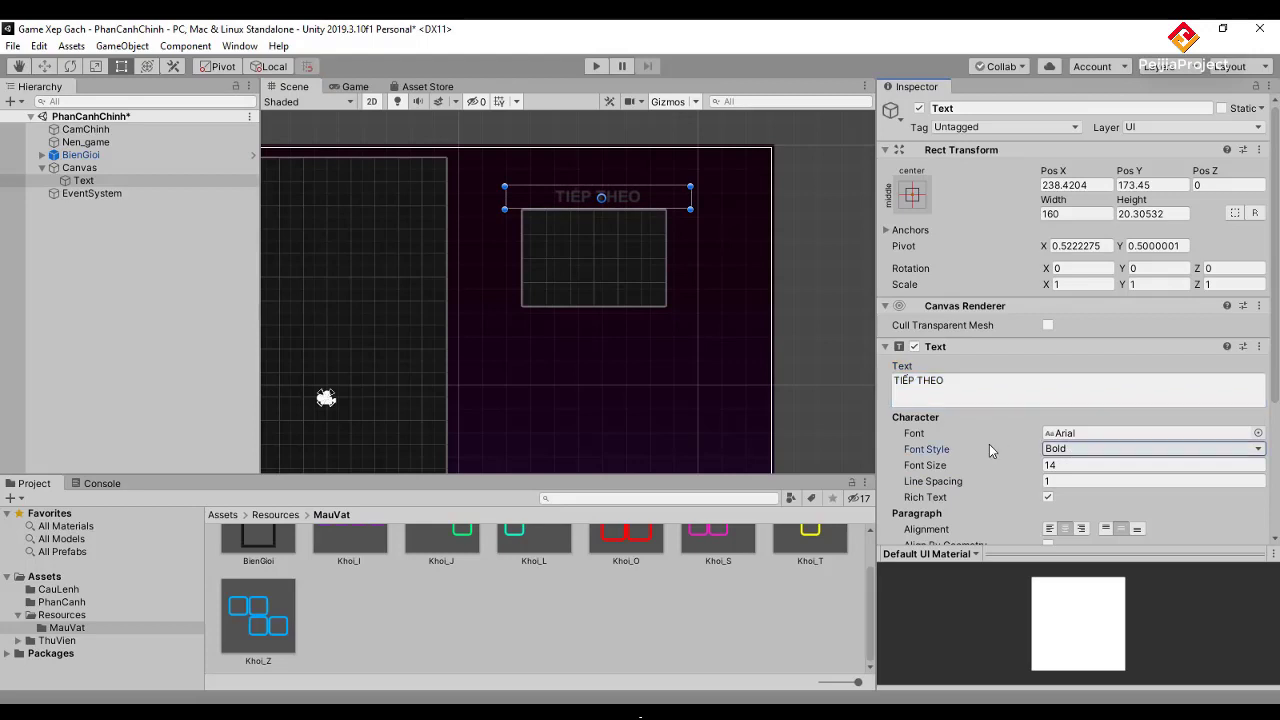
Start recoloring the TIẾP THEO label, moving its hue from red toward yellow in the color picker.
scroll(1217, 526, "down", 5)
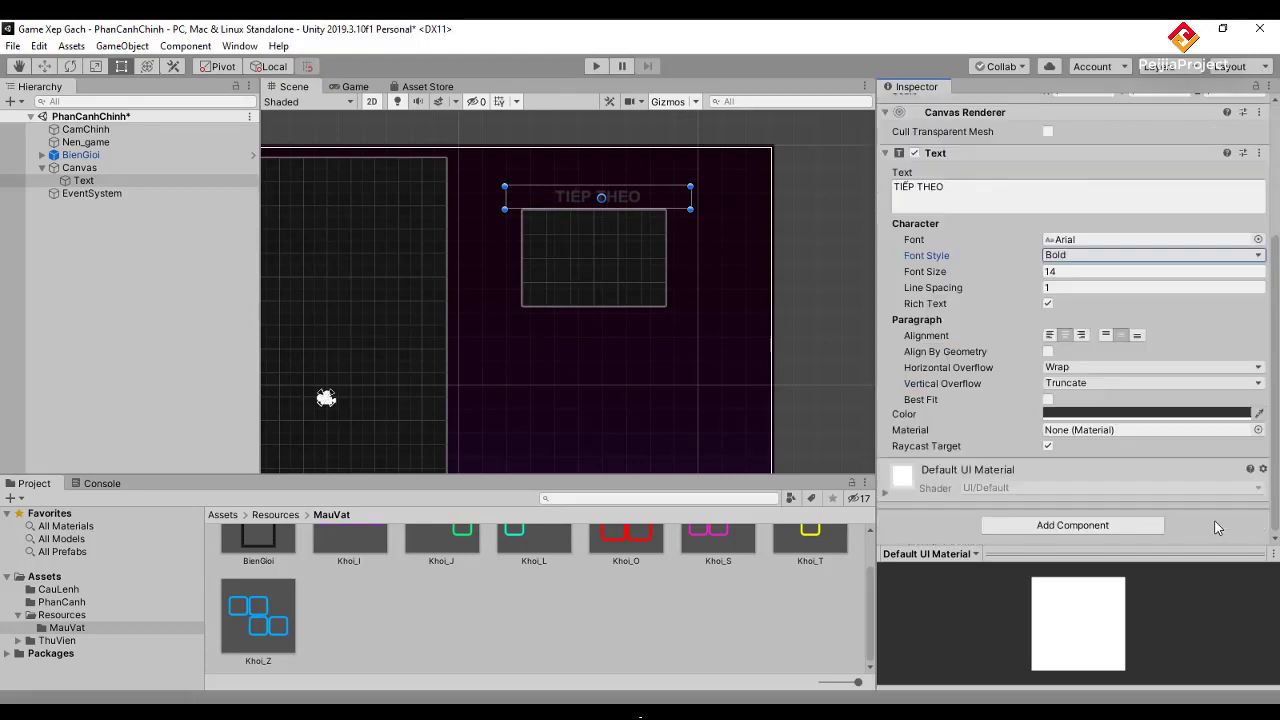
left_click(1258, 413)
left_click(1180, 421)
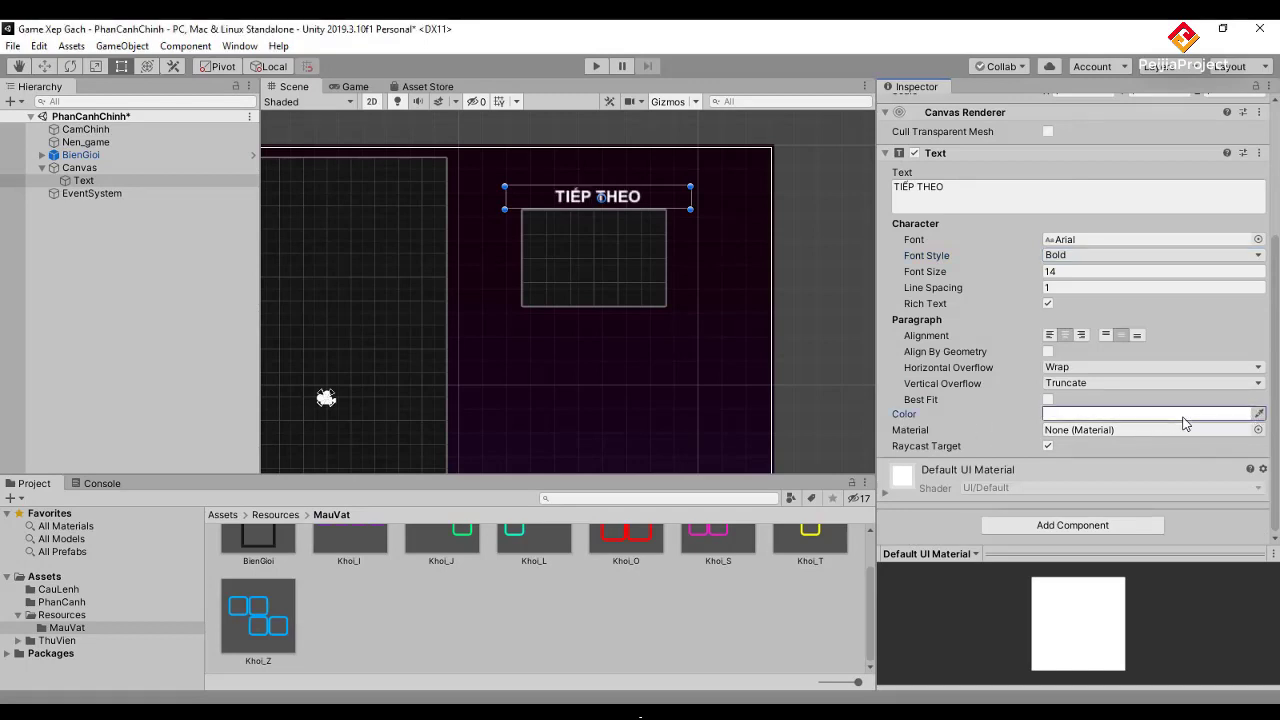
left_click(1151, 418)
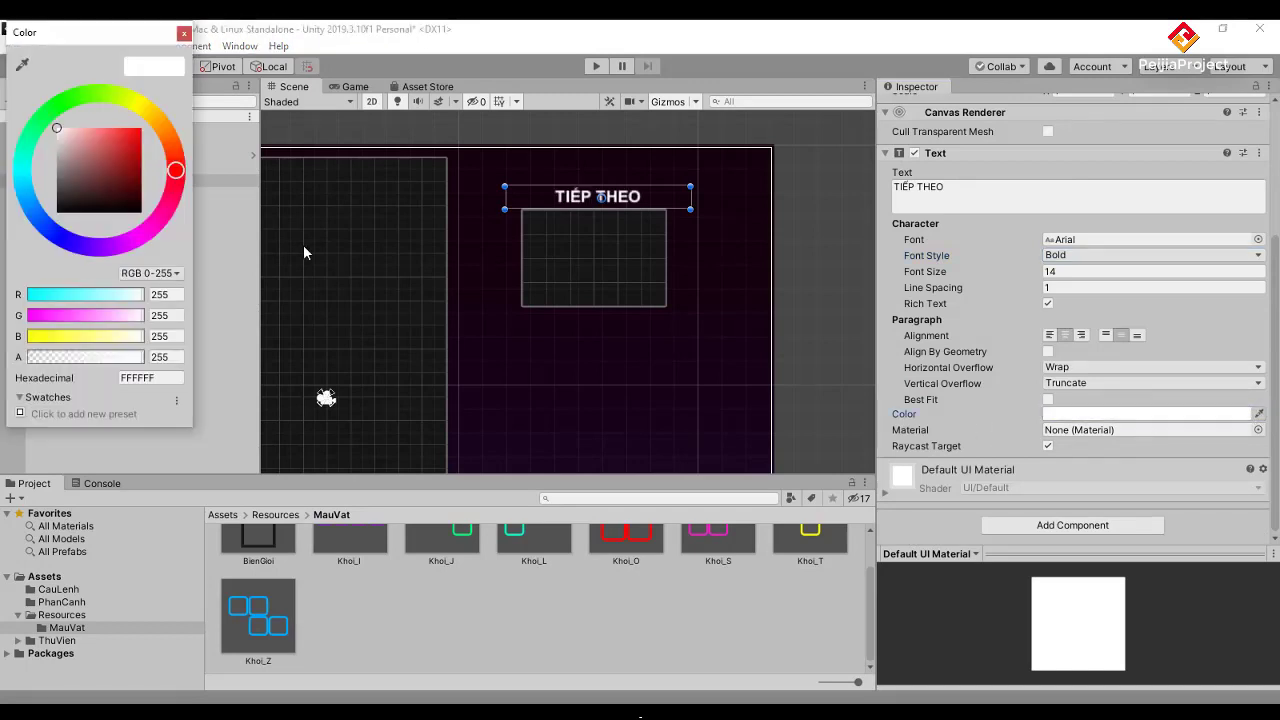
mouse_move(178, 181)
left_mouse_down()
mouse_move(101, 257)
mouse_move(34, 229)
left_mouse_up()
left_click_drag(80, 298, 44, 299)
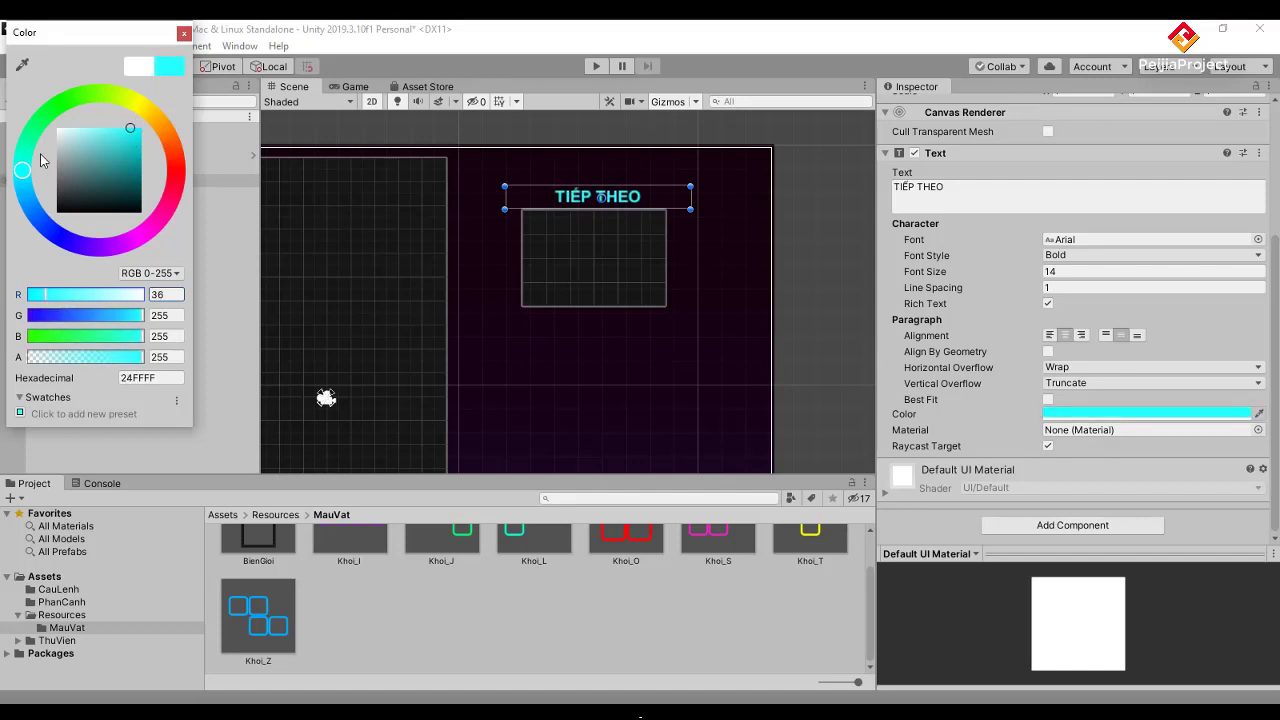
left_click_drag(22, 172, 136, 103)
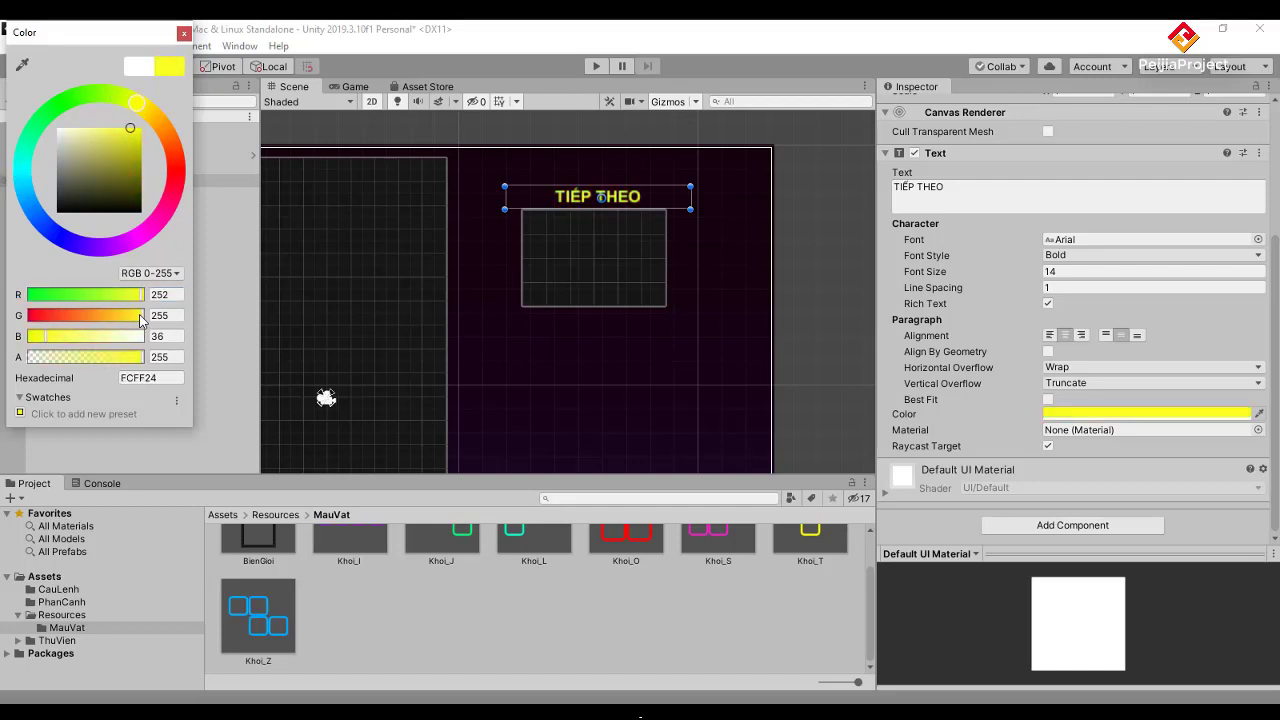
Fine-tune green, blue and hue to reach orange FC9D00 (252, 157, 0), then close the picker.
left_click_drag(141, 319, 60, 319)
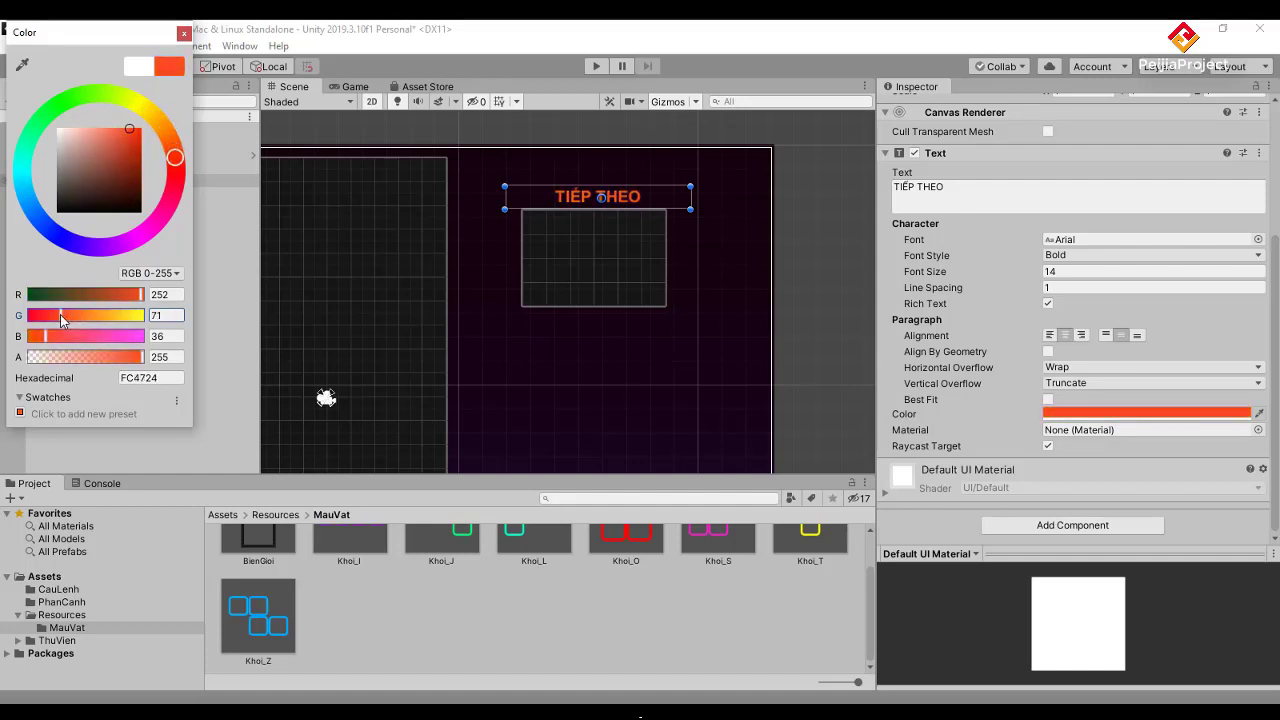
left_click_drag(48, 338, 29, 341)
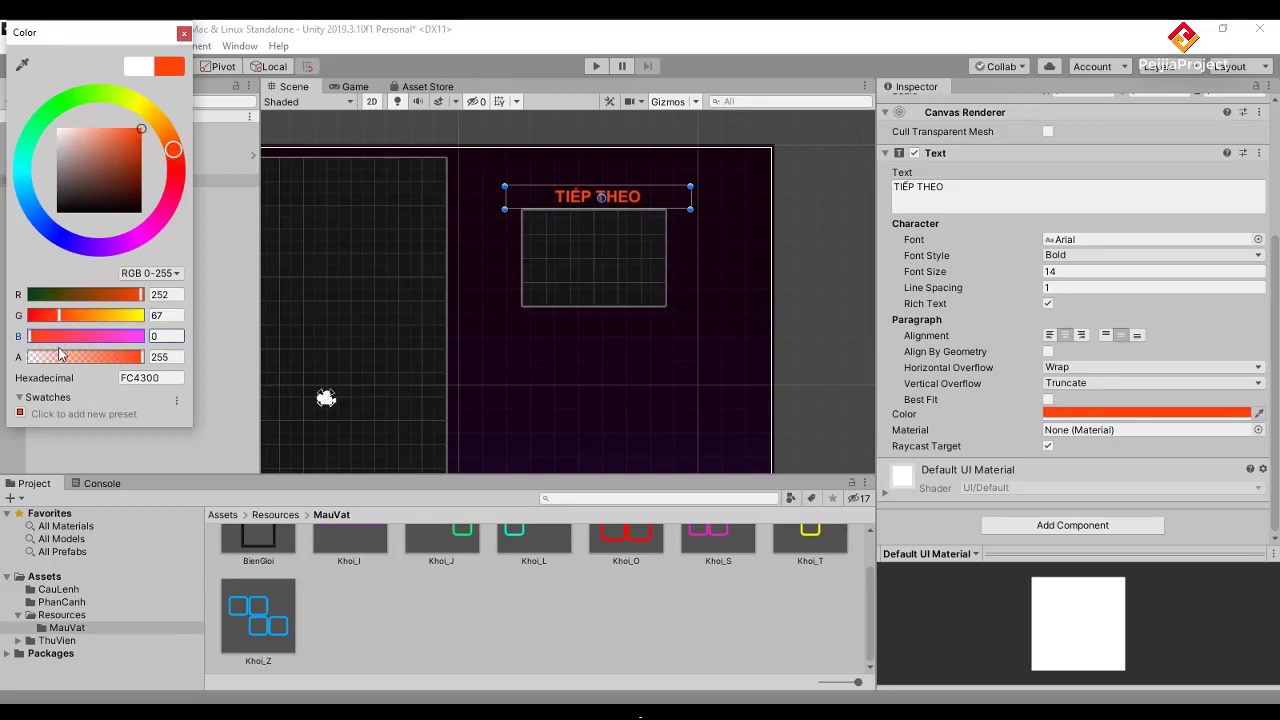
left_click(58, 317)
left_click_drag(58, 316, 79, 316)
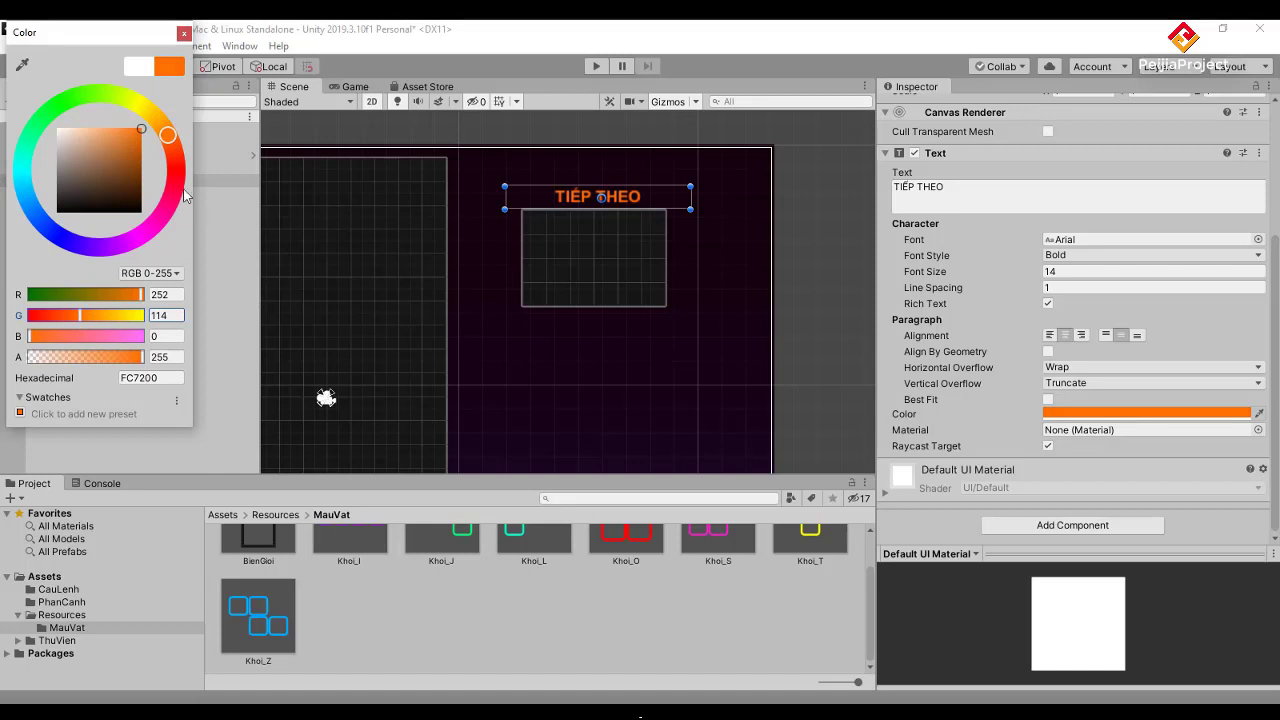
left_click_drag(167, 133, 164, 125)
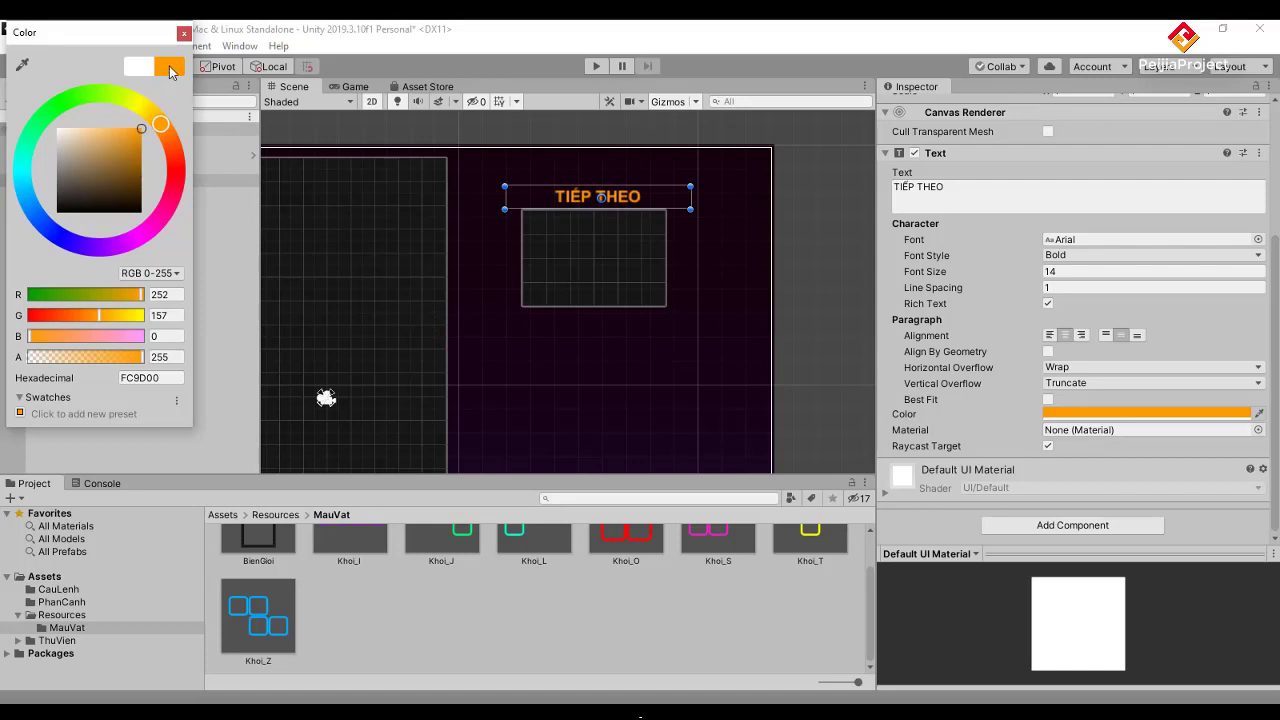
left_click(184, 33)
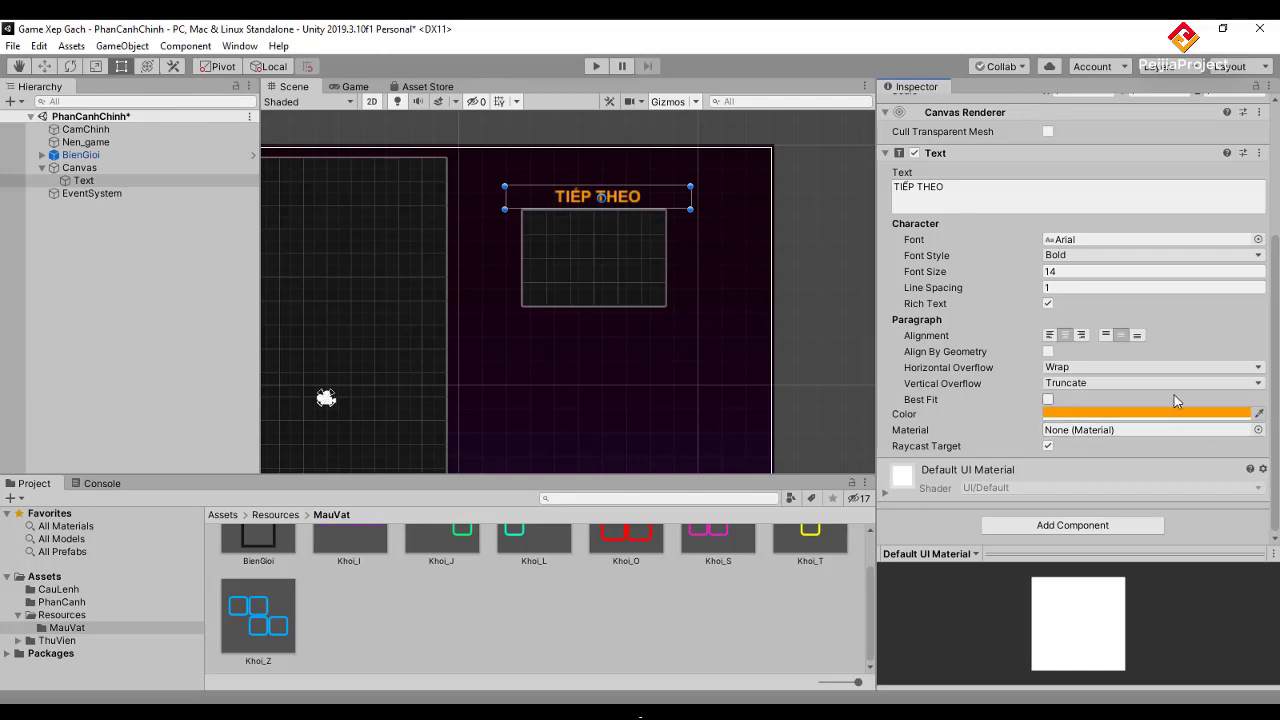
scroll(1186, 390, "up", 3)
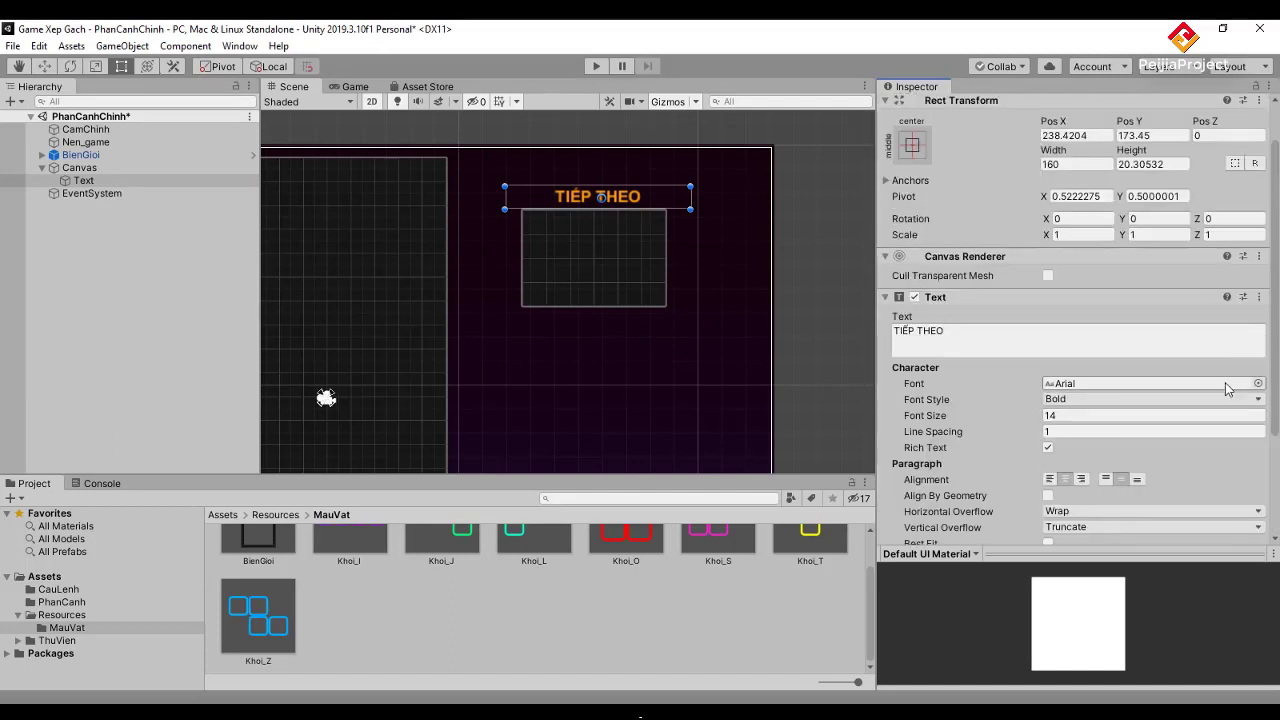
Check the label's available font list, leaving the current font unchanged.
left_click(1218, 387)
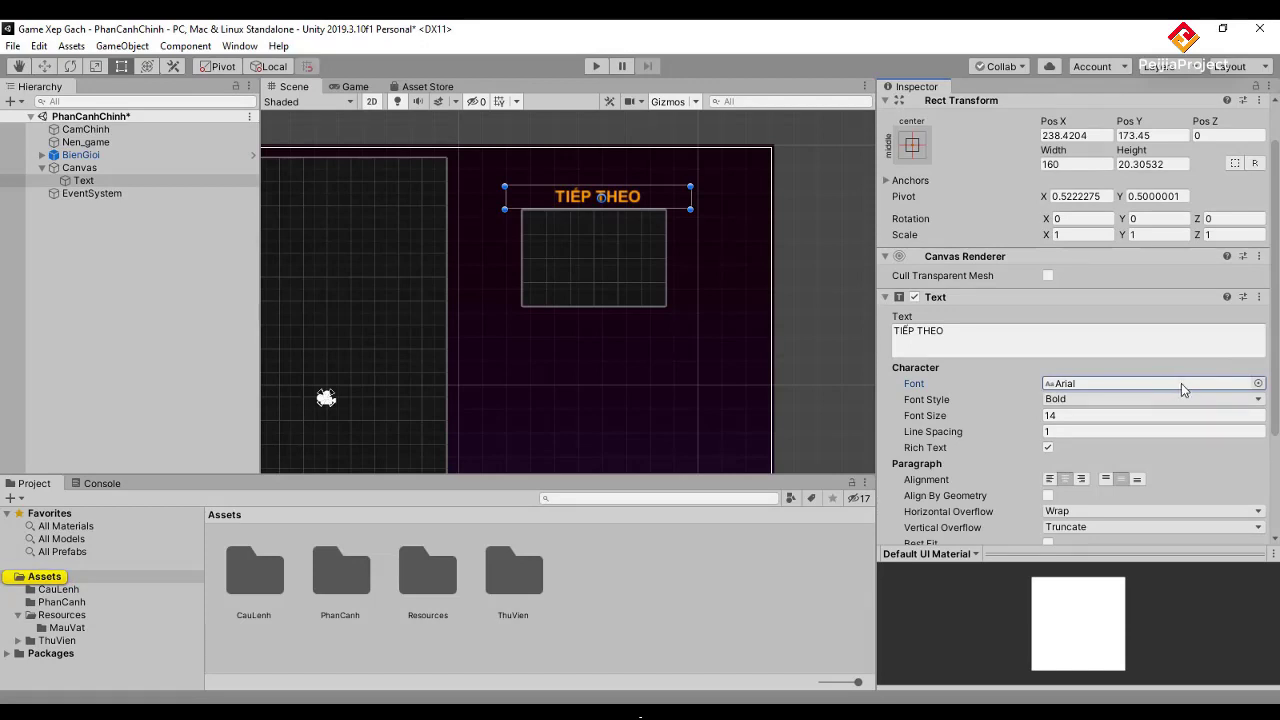
left_click(1257, 386)
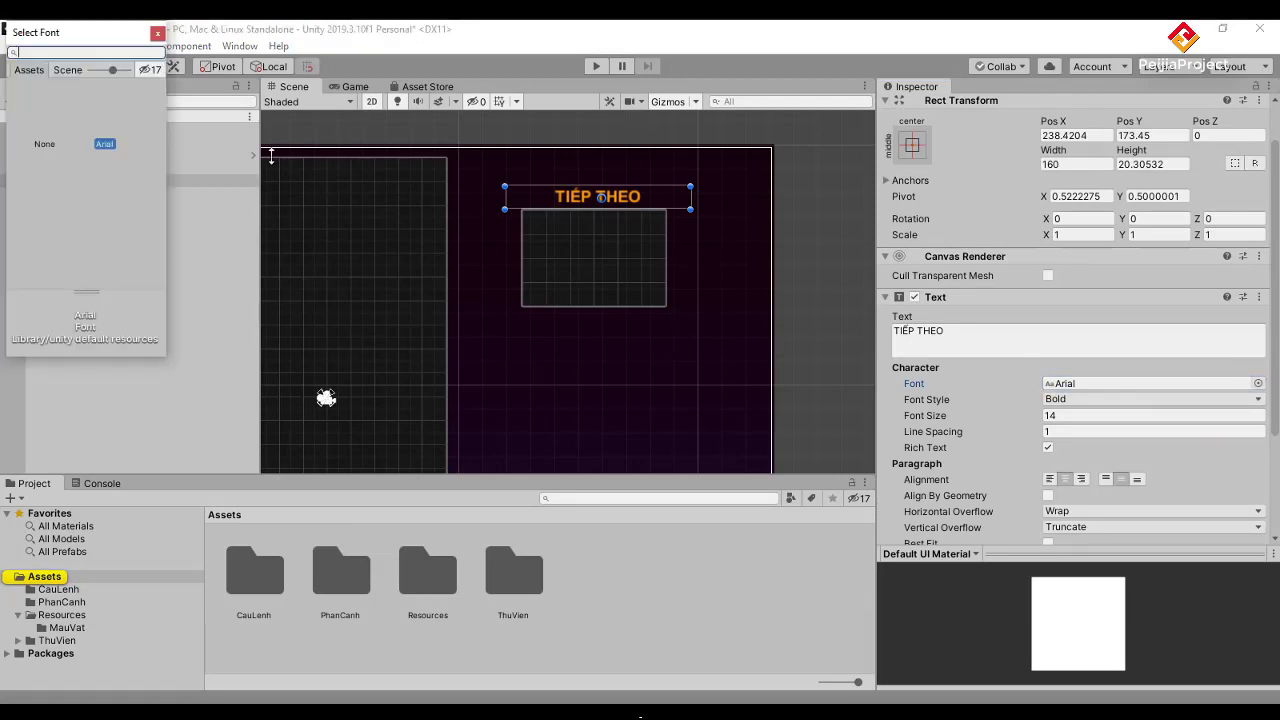
left_click(157, 35)
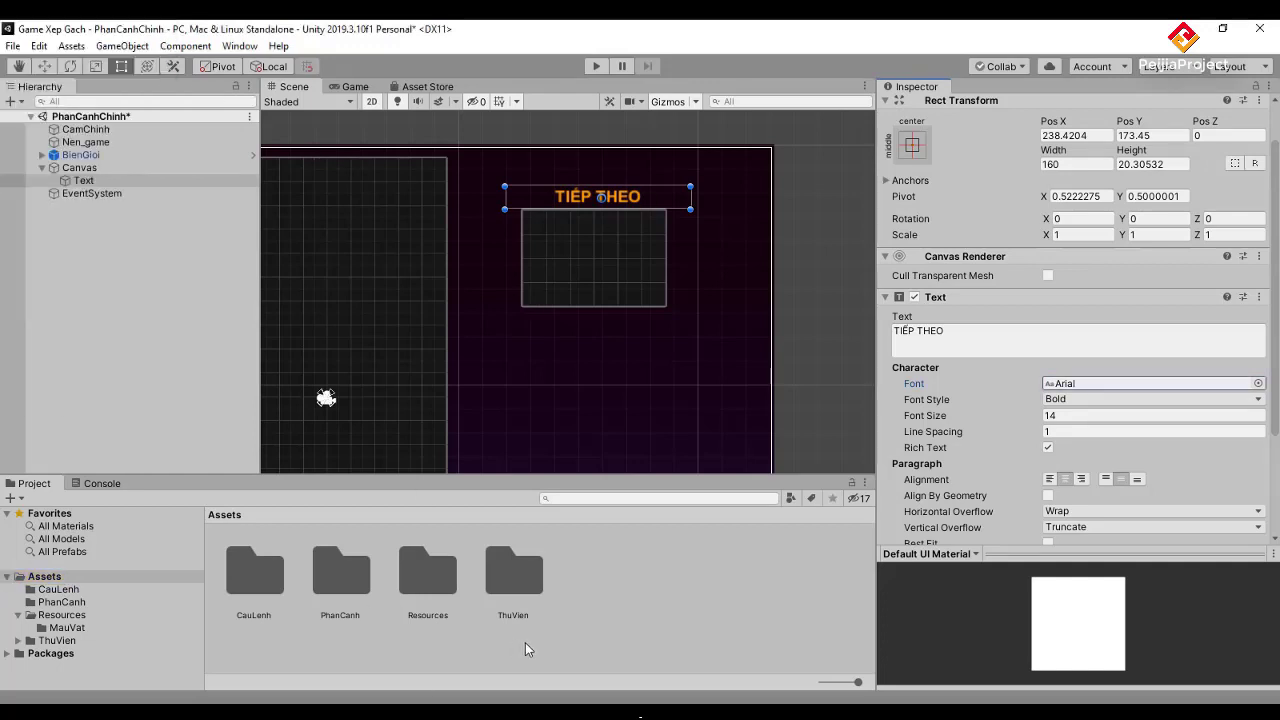
Create a folder named Fonts inside Assets/ThuVien and open it.
double_click(513, 574)
right_click(405, 590)
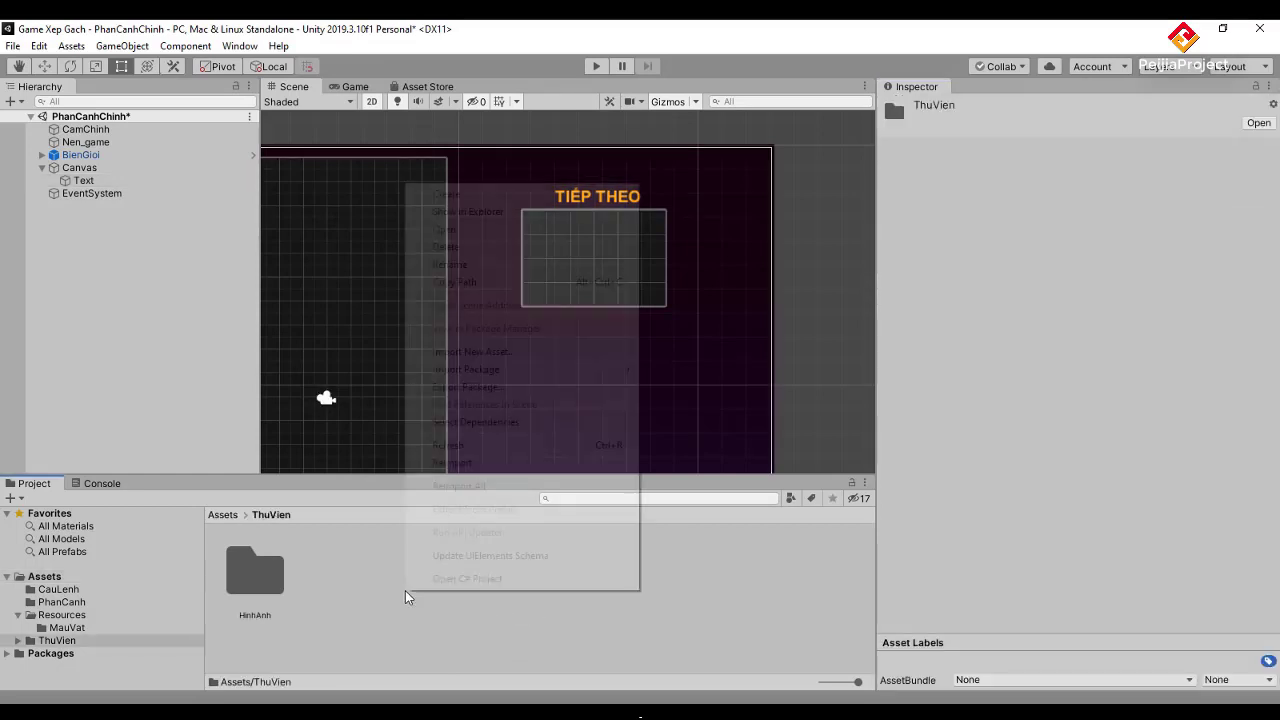
mouse_move(512, 194)
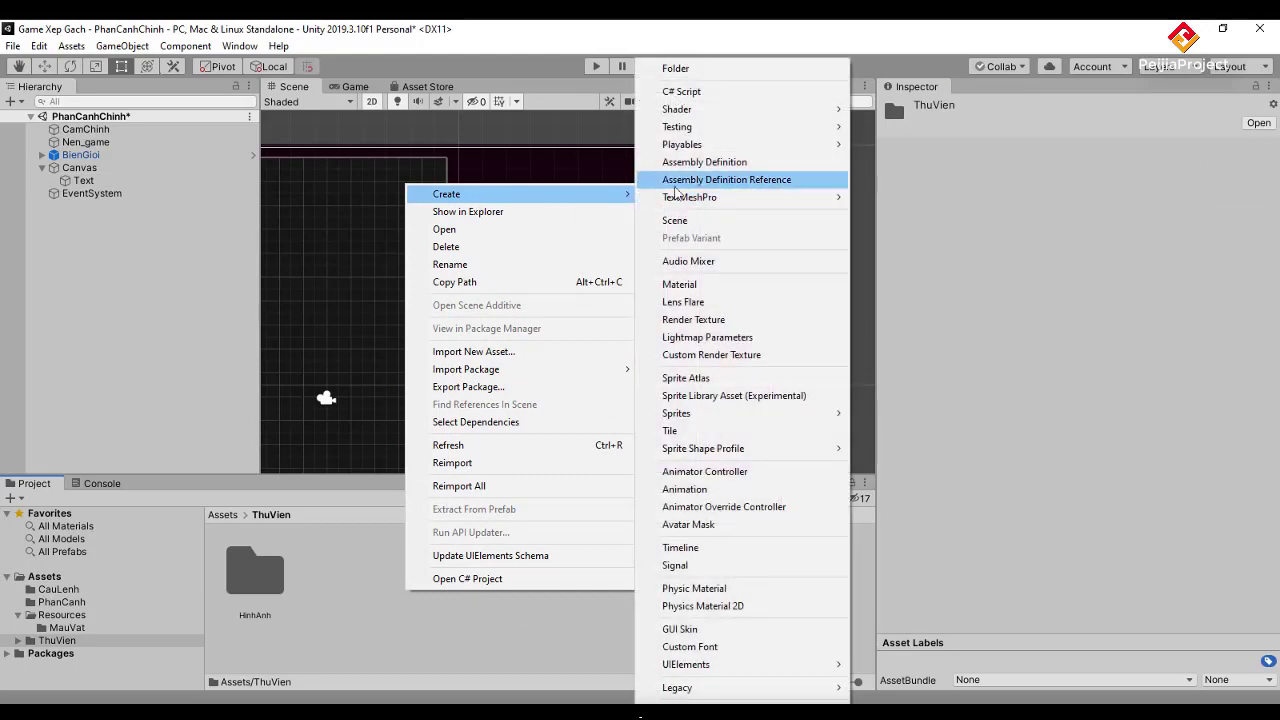
left_click(712, 70)
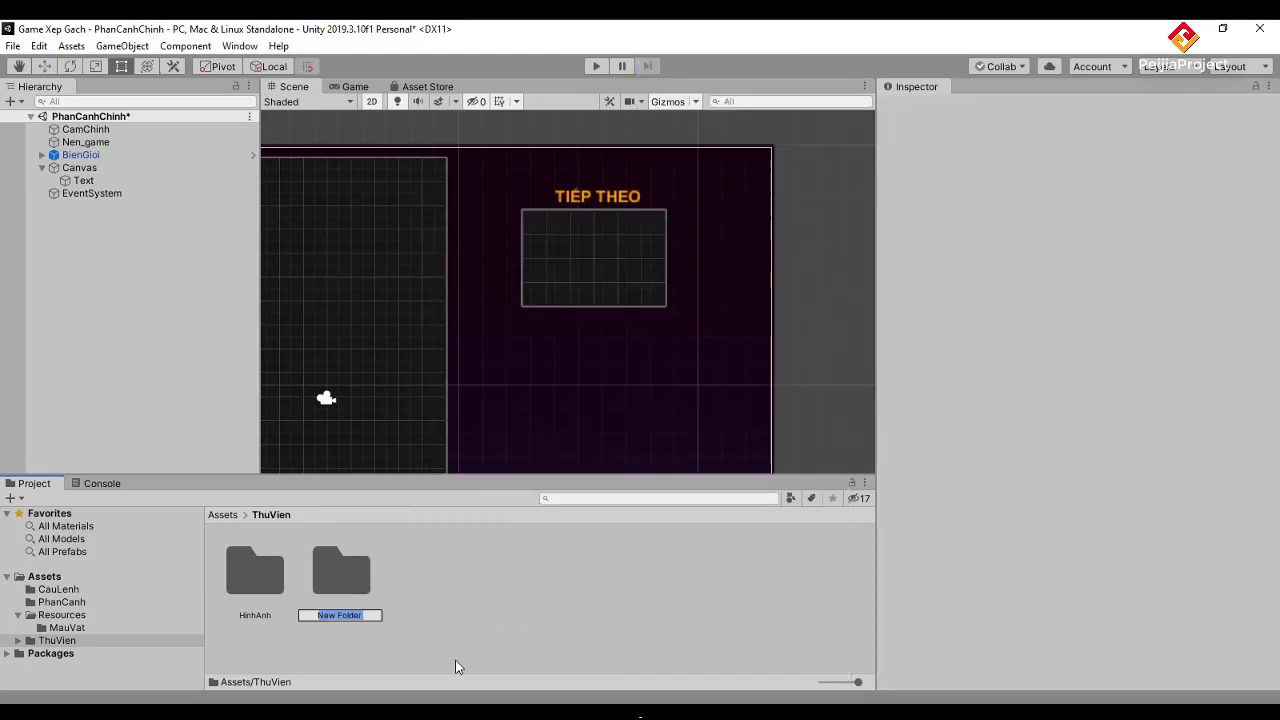
key("BackSpace")
type("F")
type("onts")
key("Return")
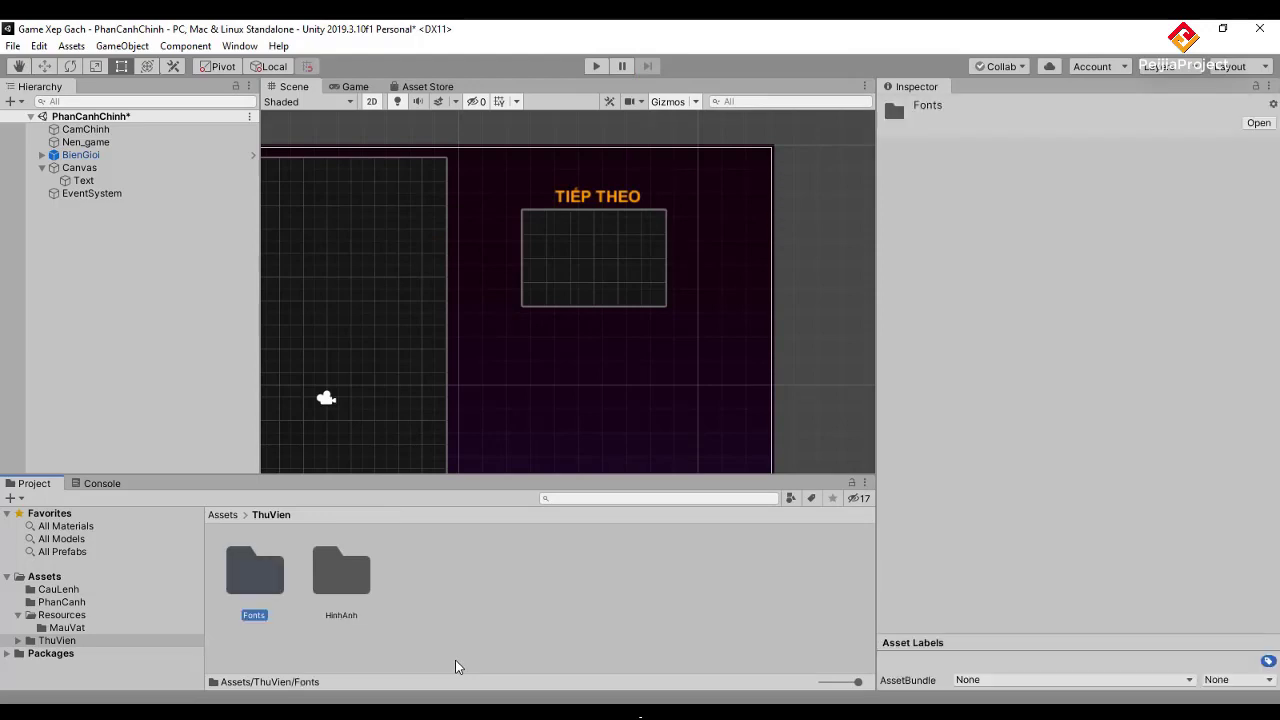
key("Return")
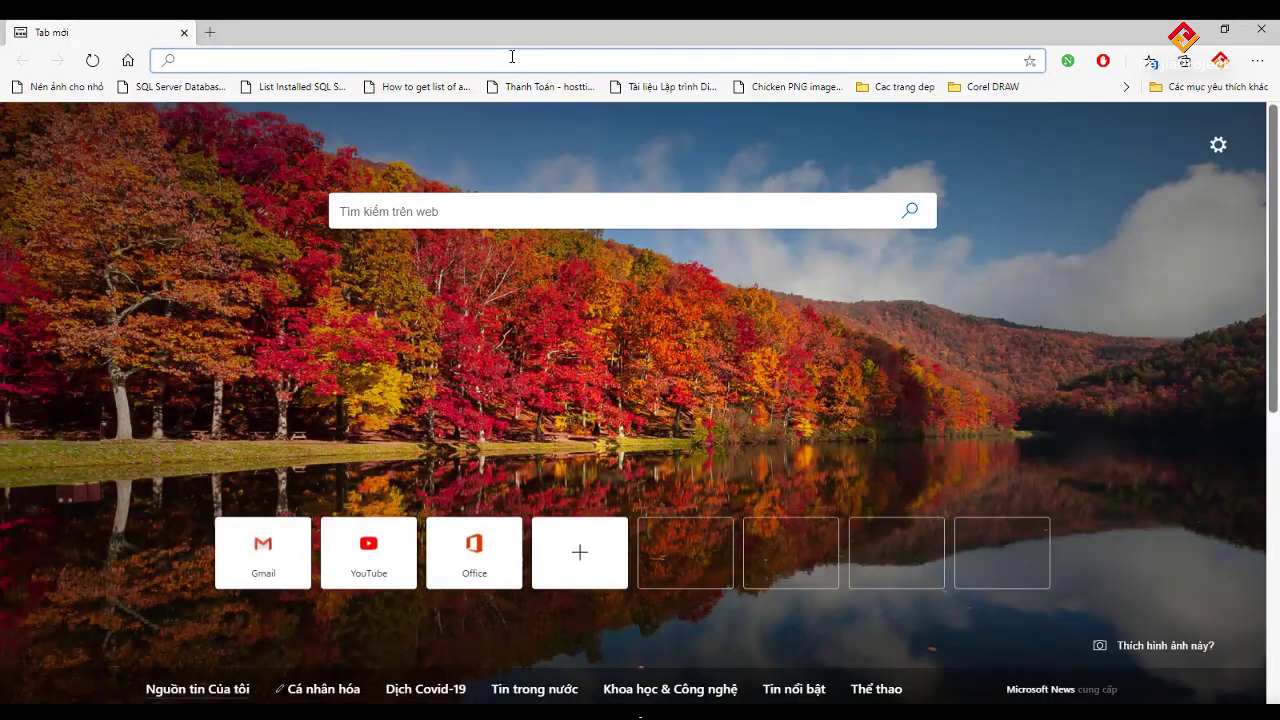
Search the web for 'google fonts' and go to the Google Fonts site.
type("go")
key("BackSpace")
key("BackSpace")
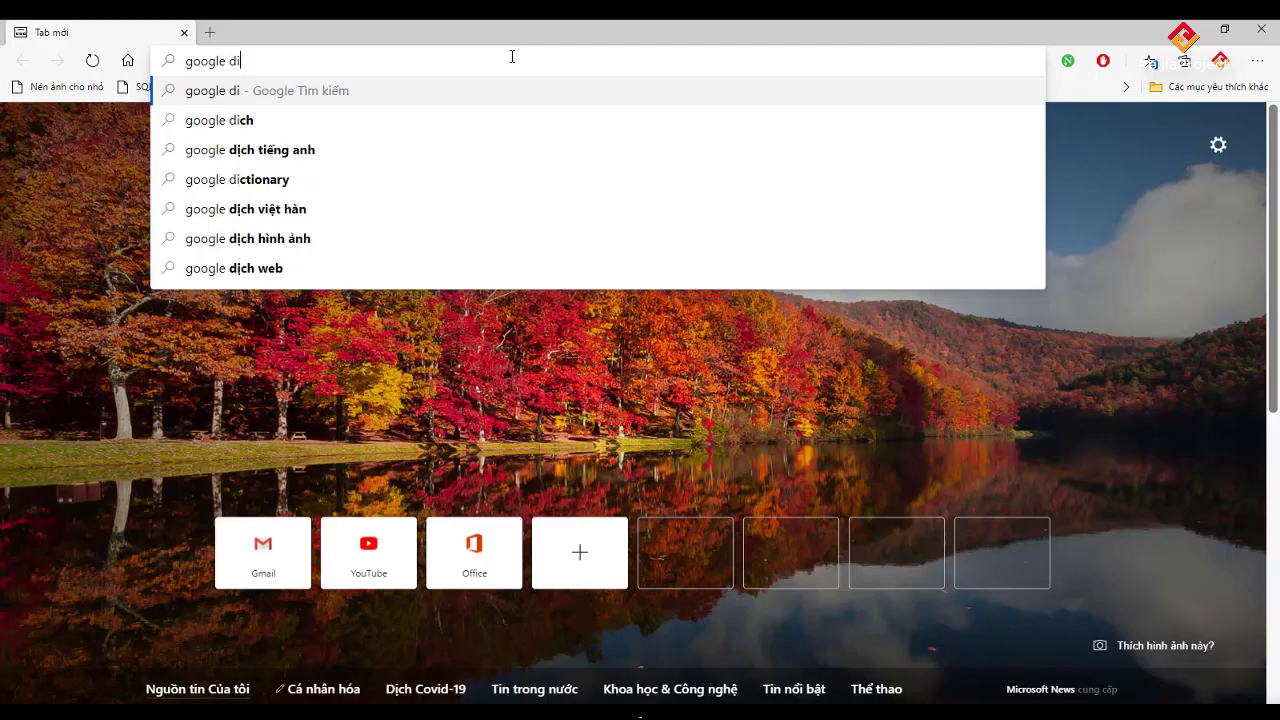
key("BackSpace")
key("BackSpace")
type("o")
key("BackSpace")
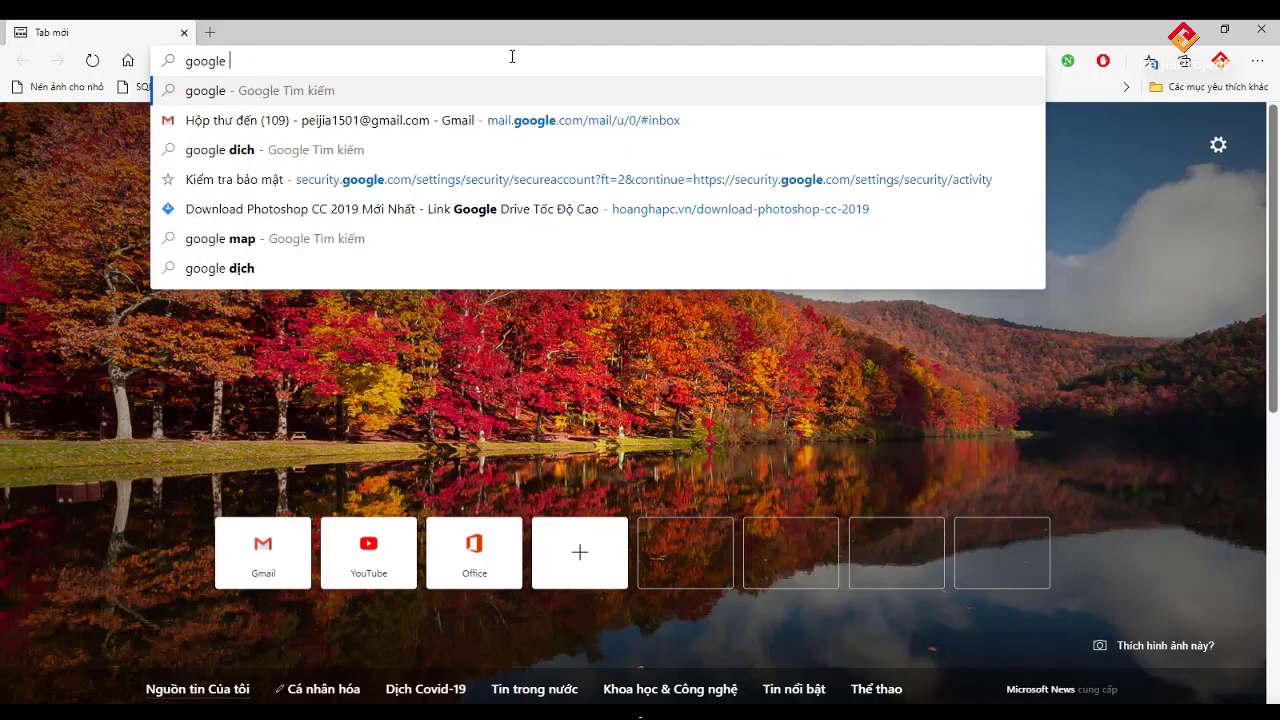
type("font")
key("Down")
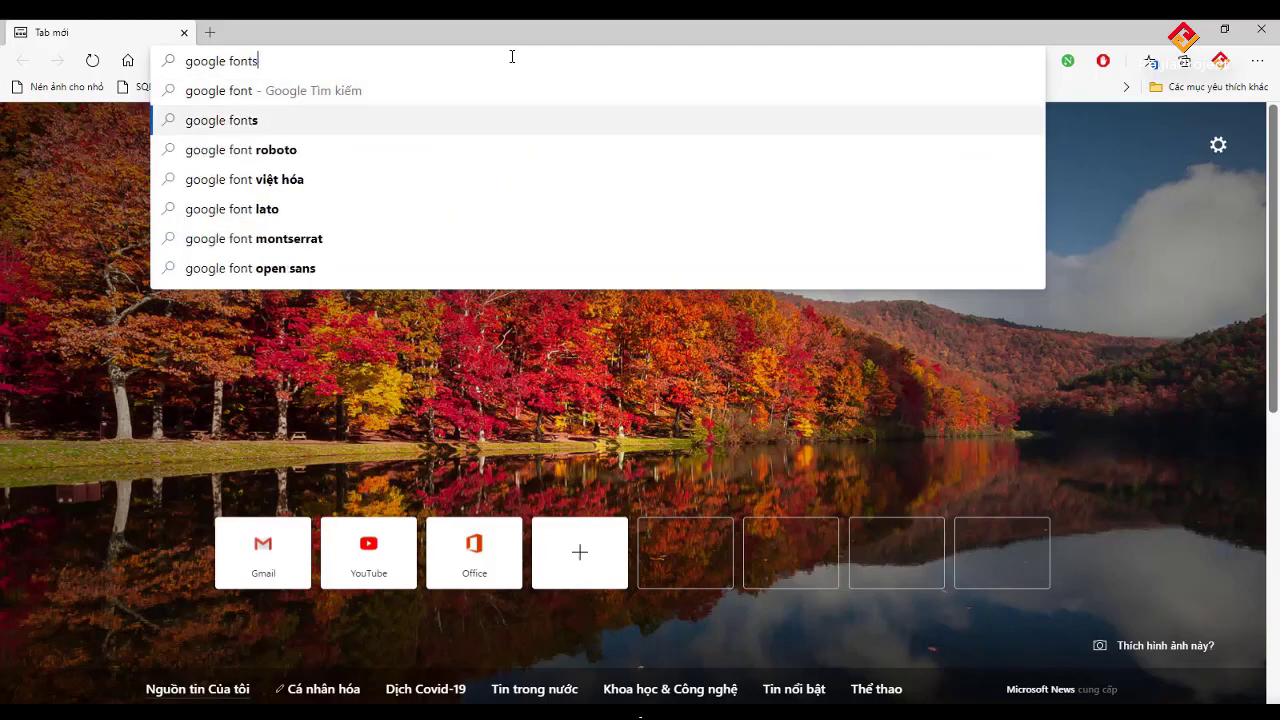
key("Return")
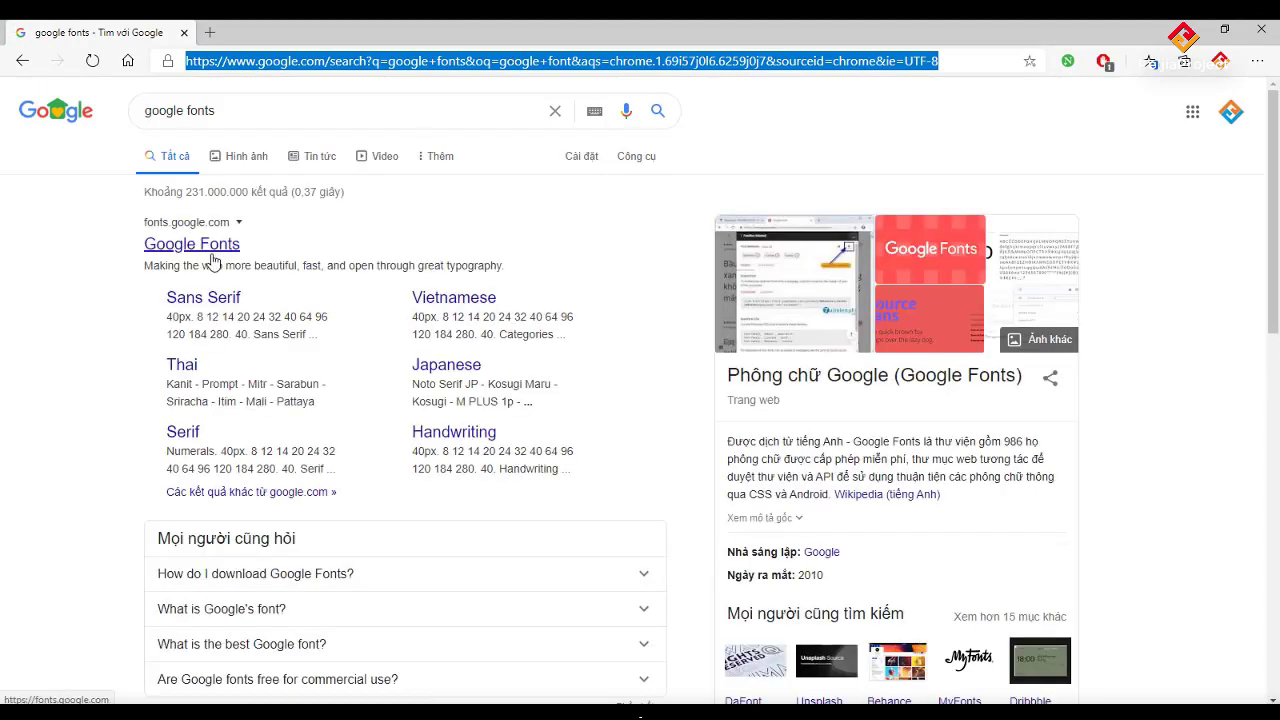
left_click(213, 250)
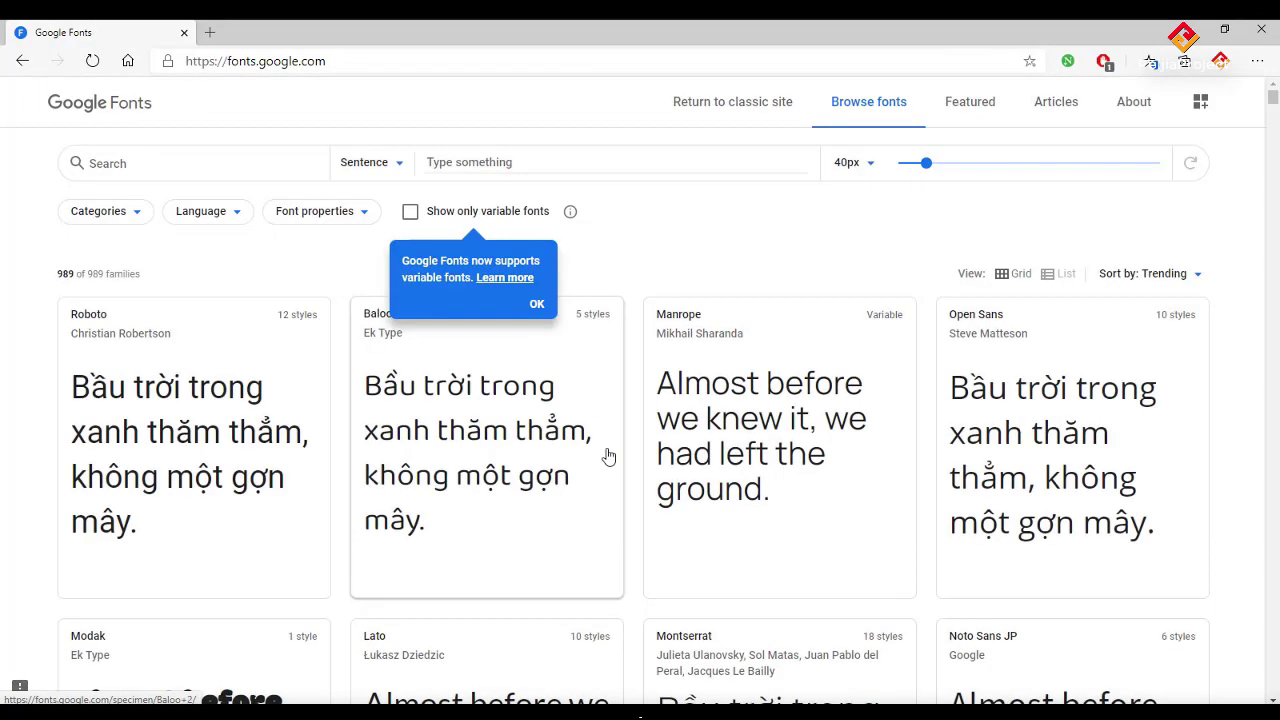
Scroll down the Browse fonts catalogue until the Righteous font appears.
scroll(608, 456, "down", 5)
scroll(608, 456, "down", 2)
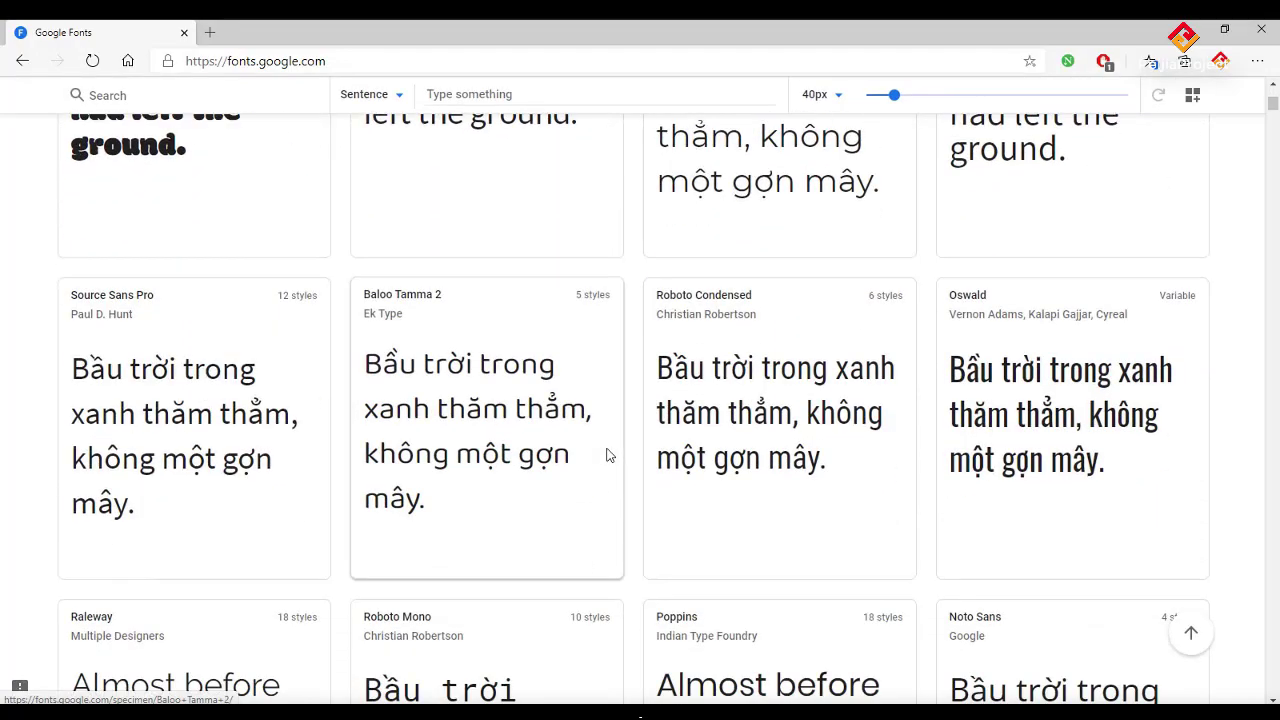
scroll(608, 456, "down", 4)
scroll(608, 456, "down", 2)
scroll(608, 456, "down", 4)
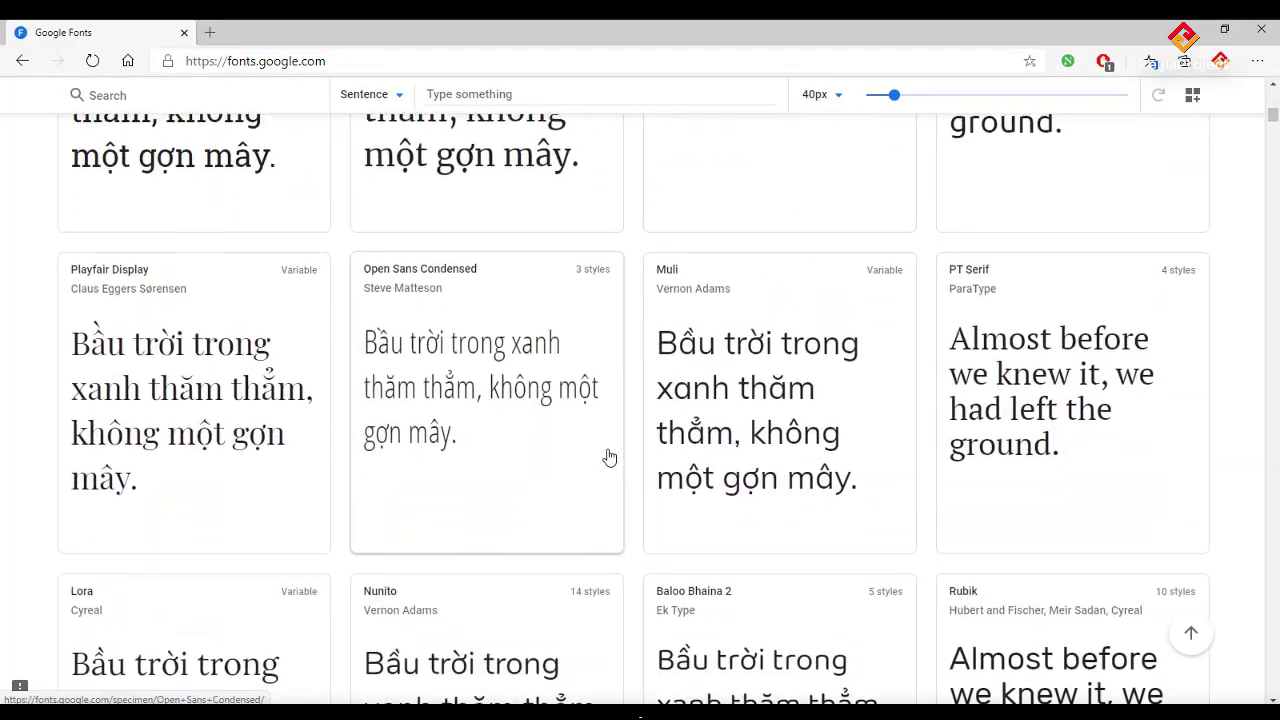
scroll(608, 456, "down", 3)
scroll(608, 456, "down", 4)
scroll(608, 456, "down", 4)
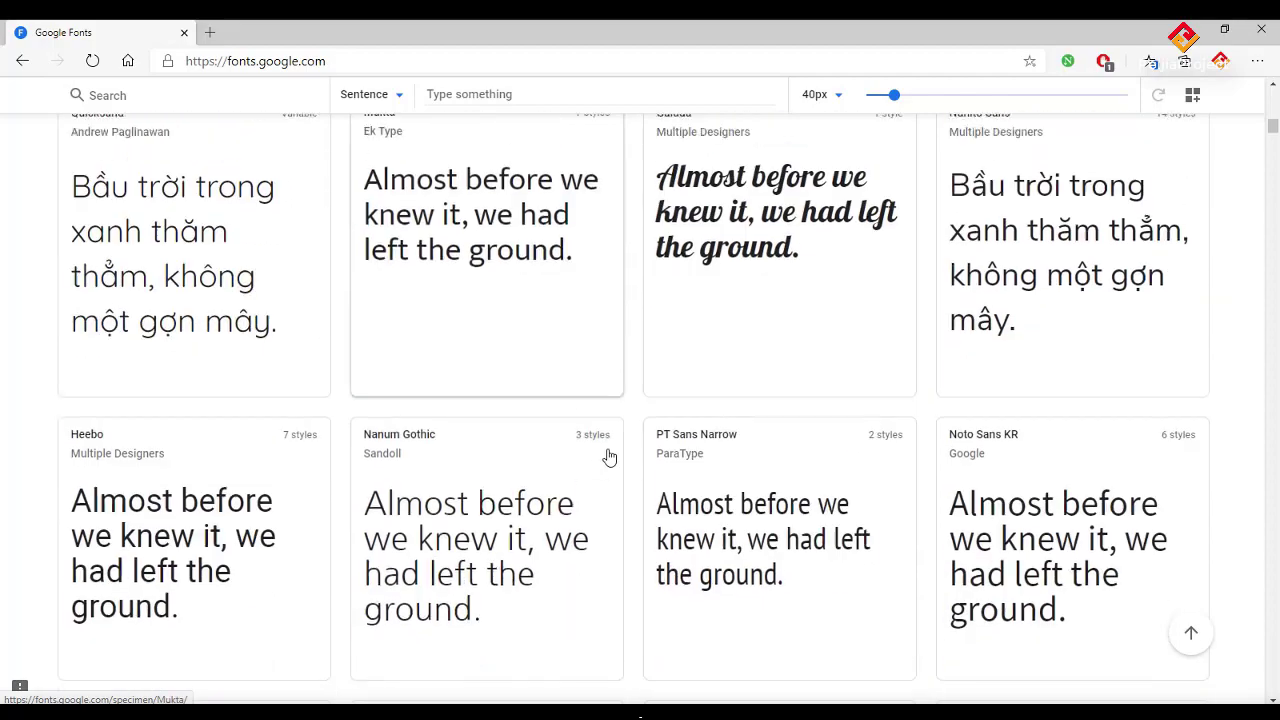
scroll(608, 456, "down", 6)
scroll(608, 456, "down", 5)
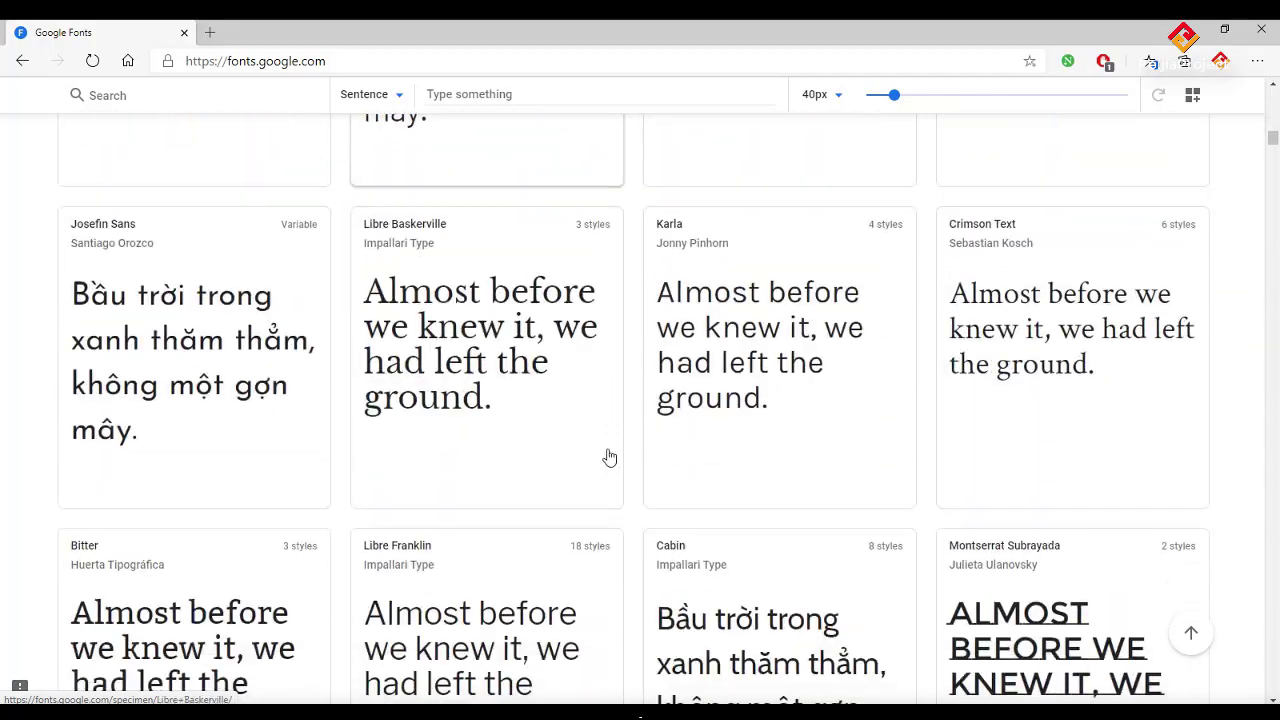
scroll(609, 457, "down", 4)
scroll(609, 457, "down", 3)
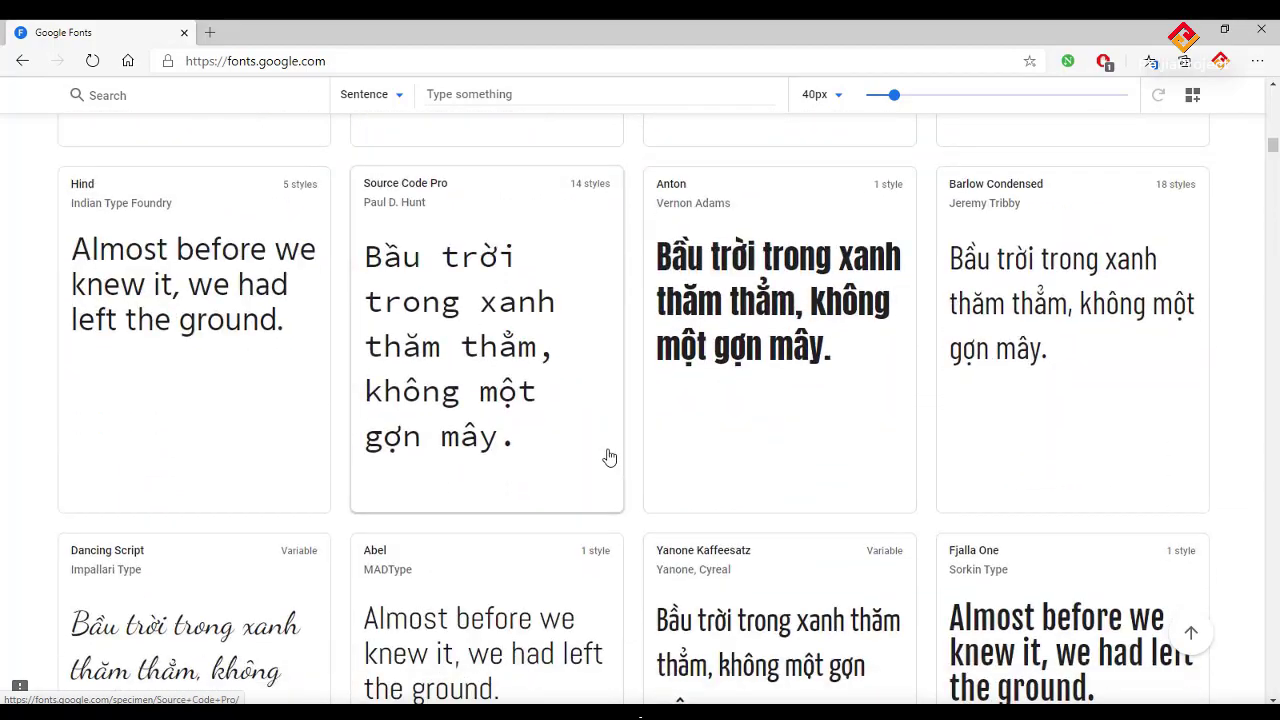
scroll(609, 457, "down", 3)
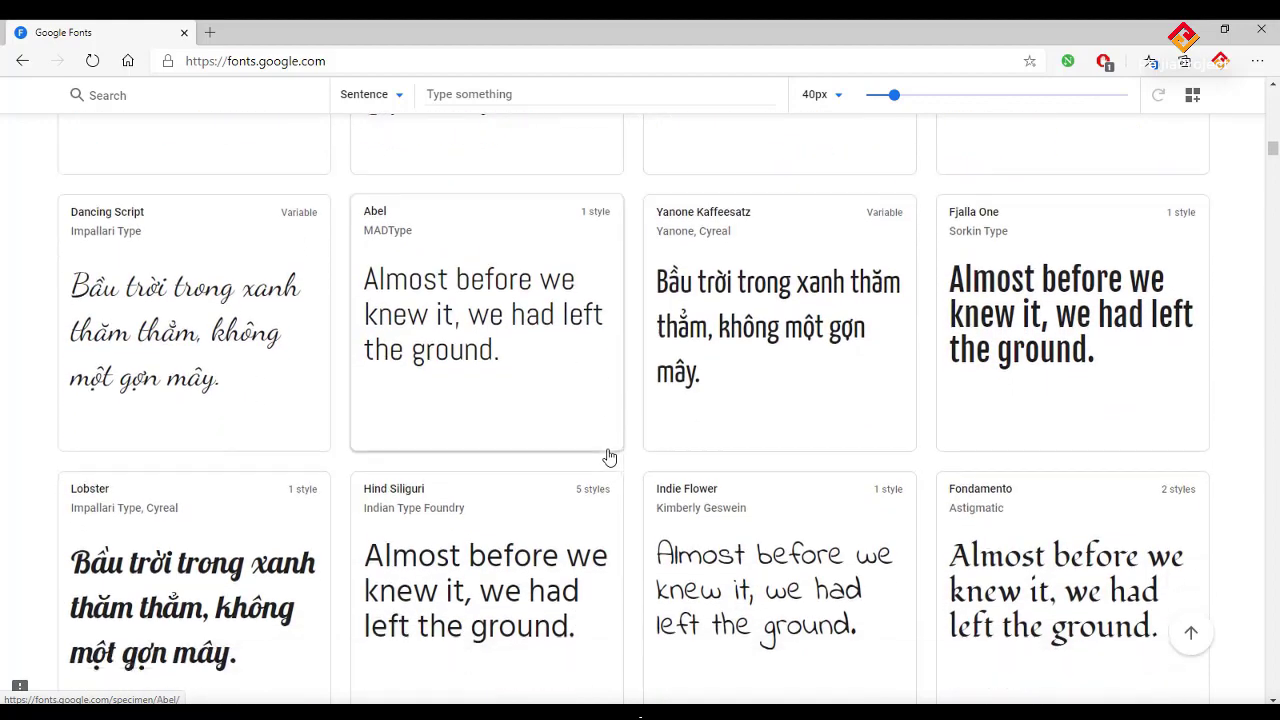
scroll(609, 457, "down", 5)
scroll(609, 457, "down", 4)
scroll(609, 457, "down", 4)
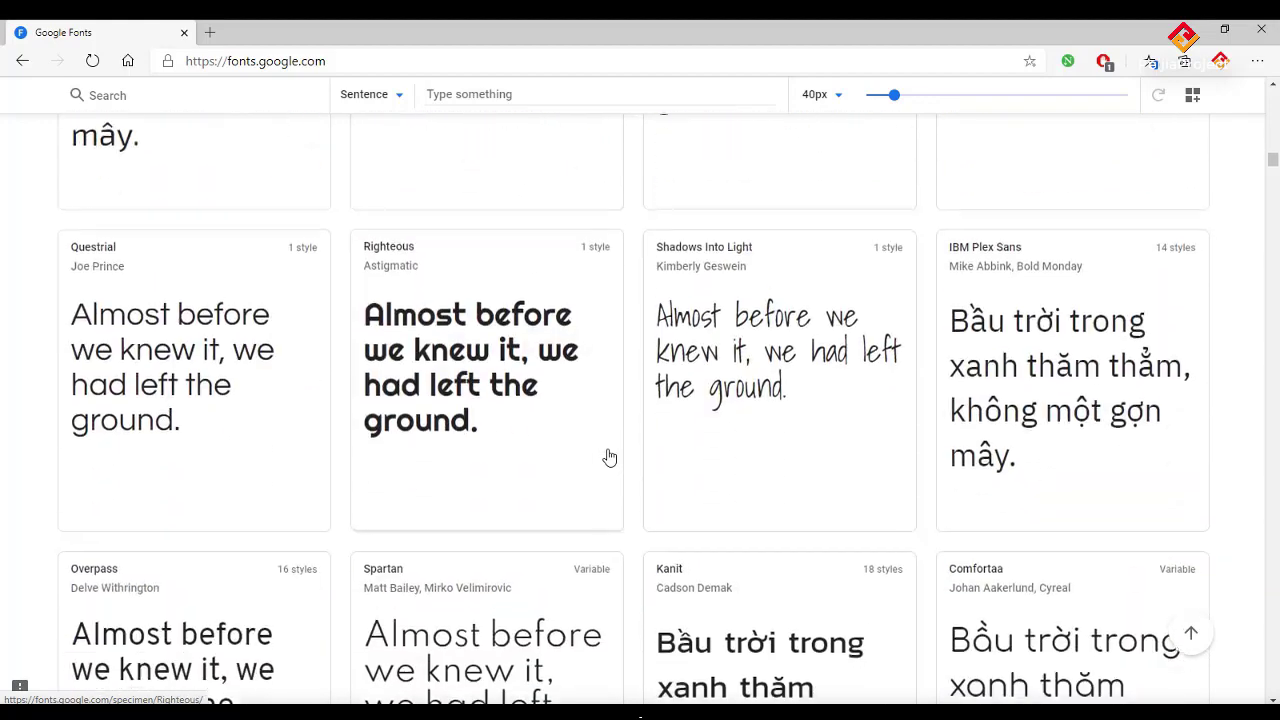
Set the preview text to 'Tiếp theo' and check which catalogue fonts lack the ế glyph.
left_click(477, 332)
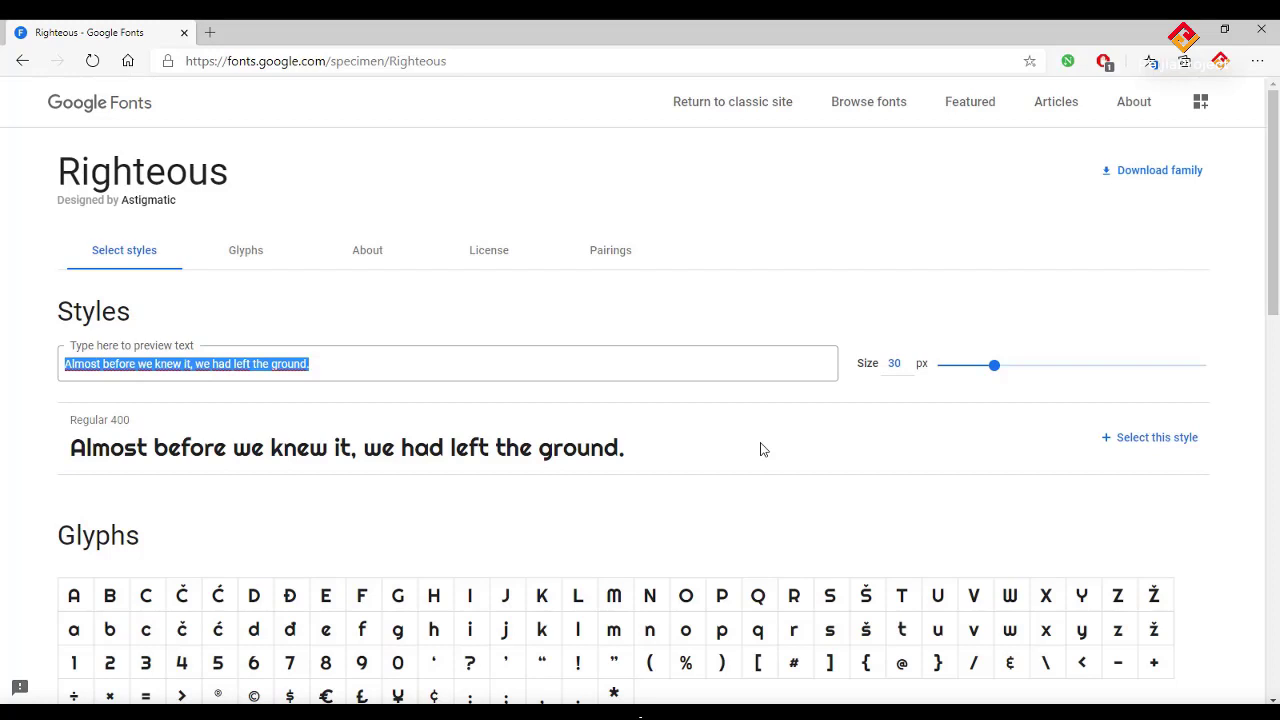
type("Te")
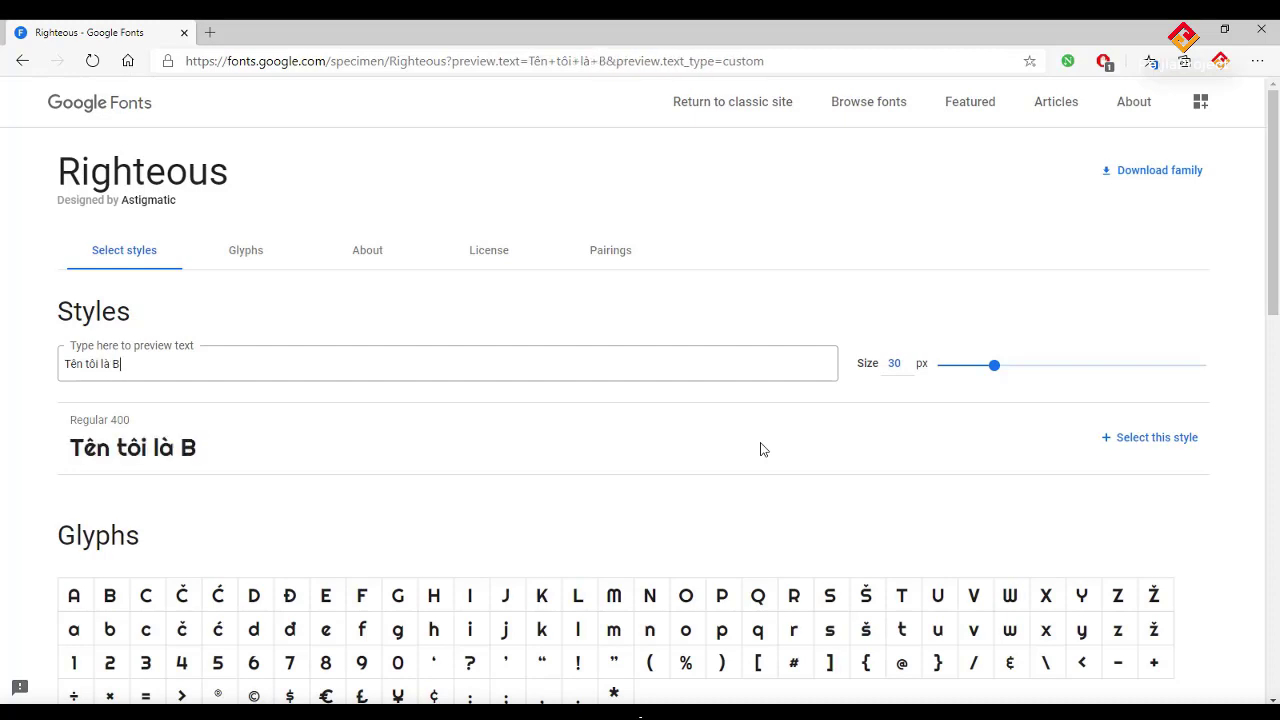
type("ng Hiên")
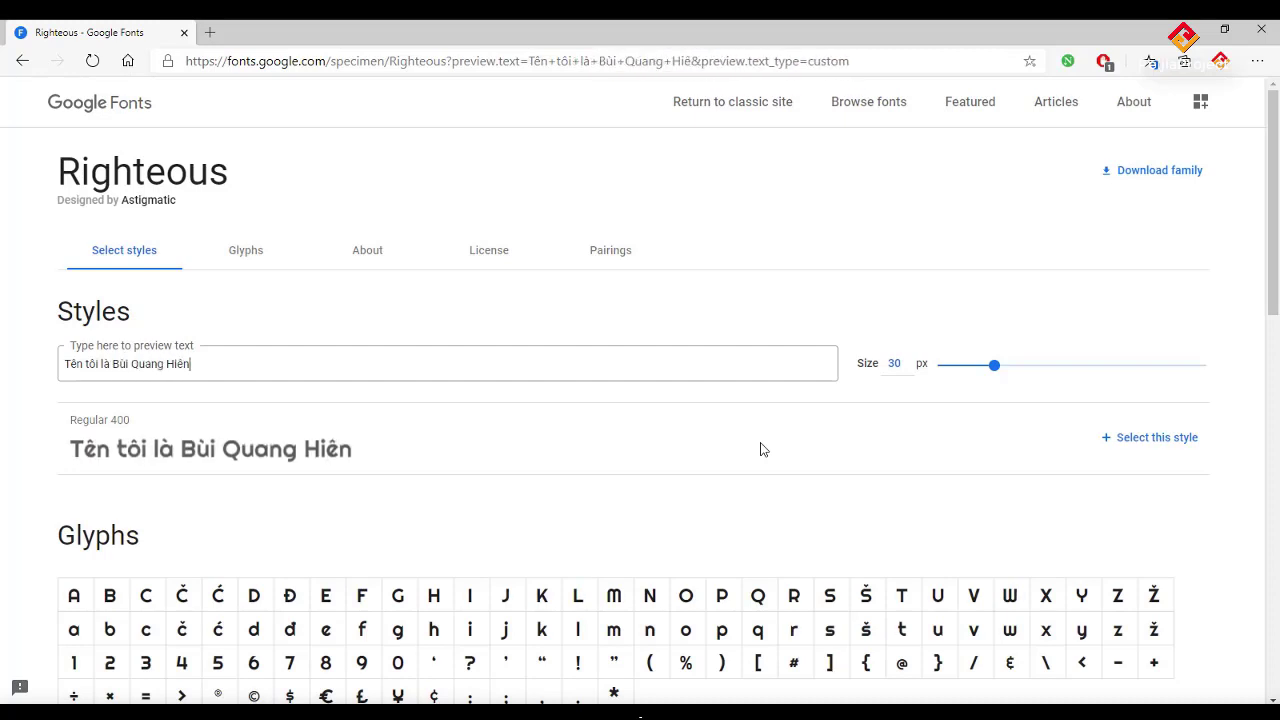
type("s")
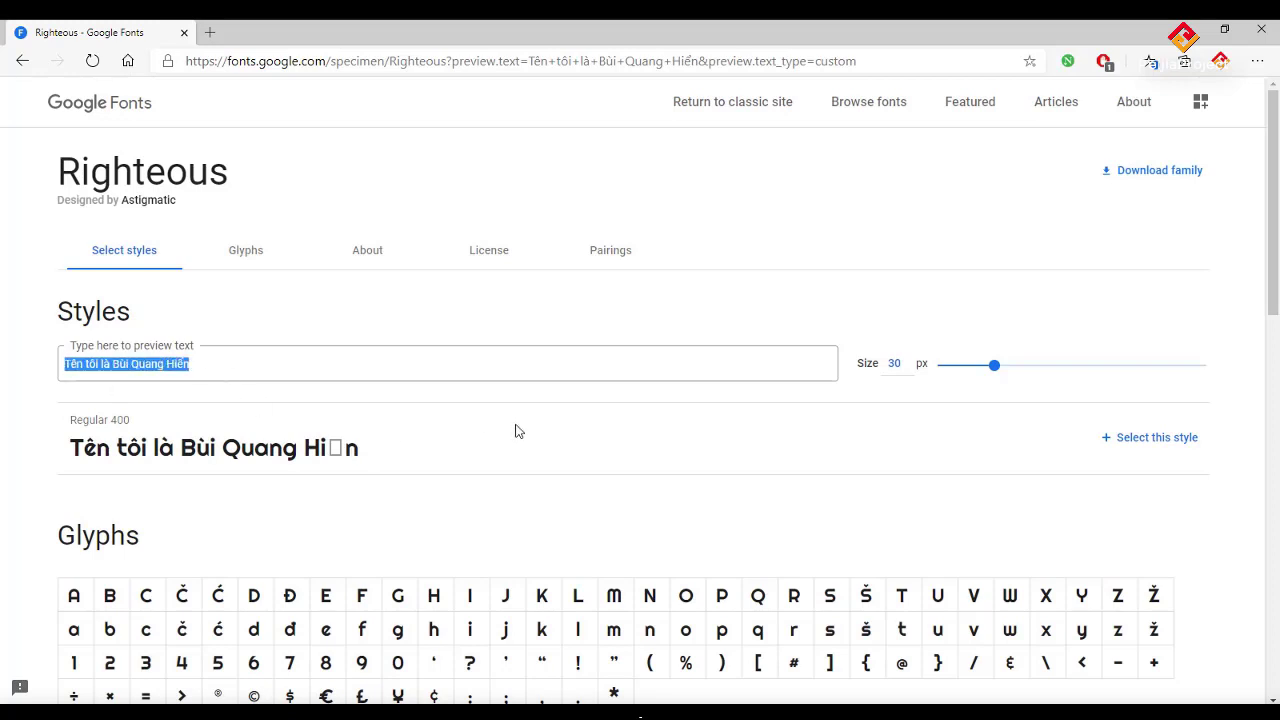
type("Tiếp theo")
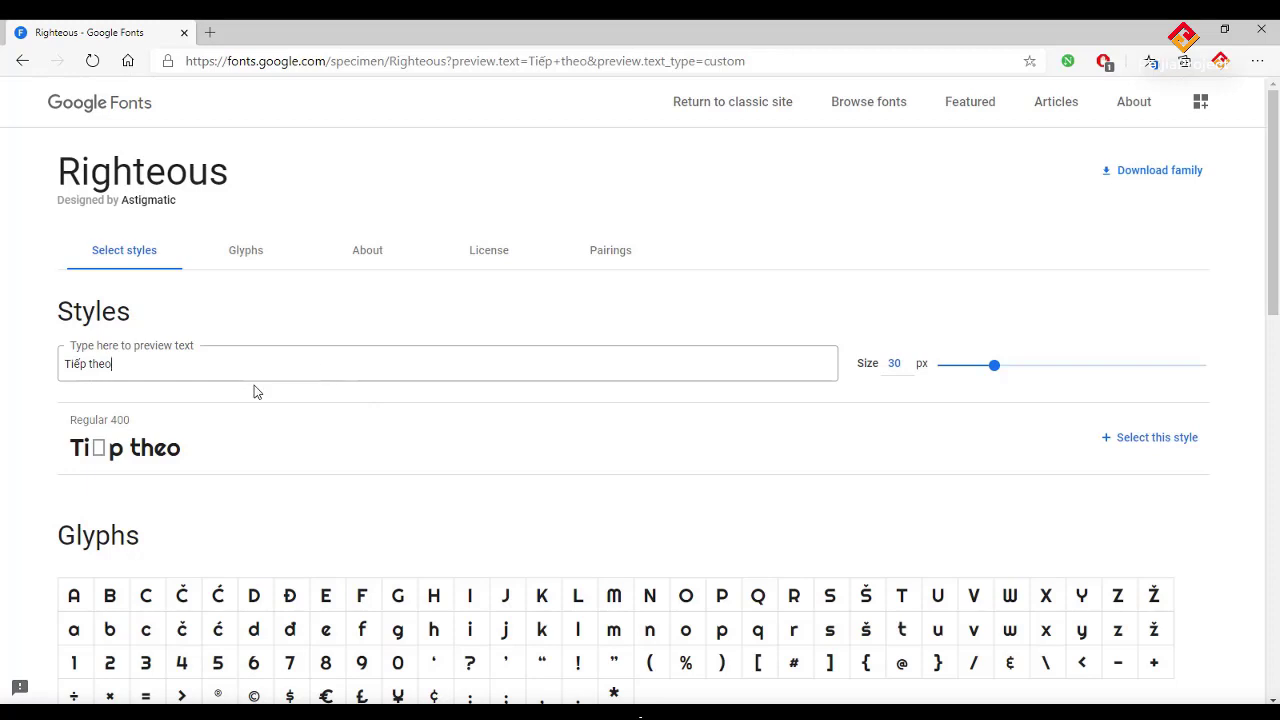
left_click(22, 61)
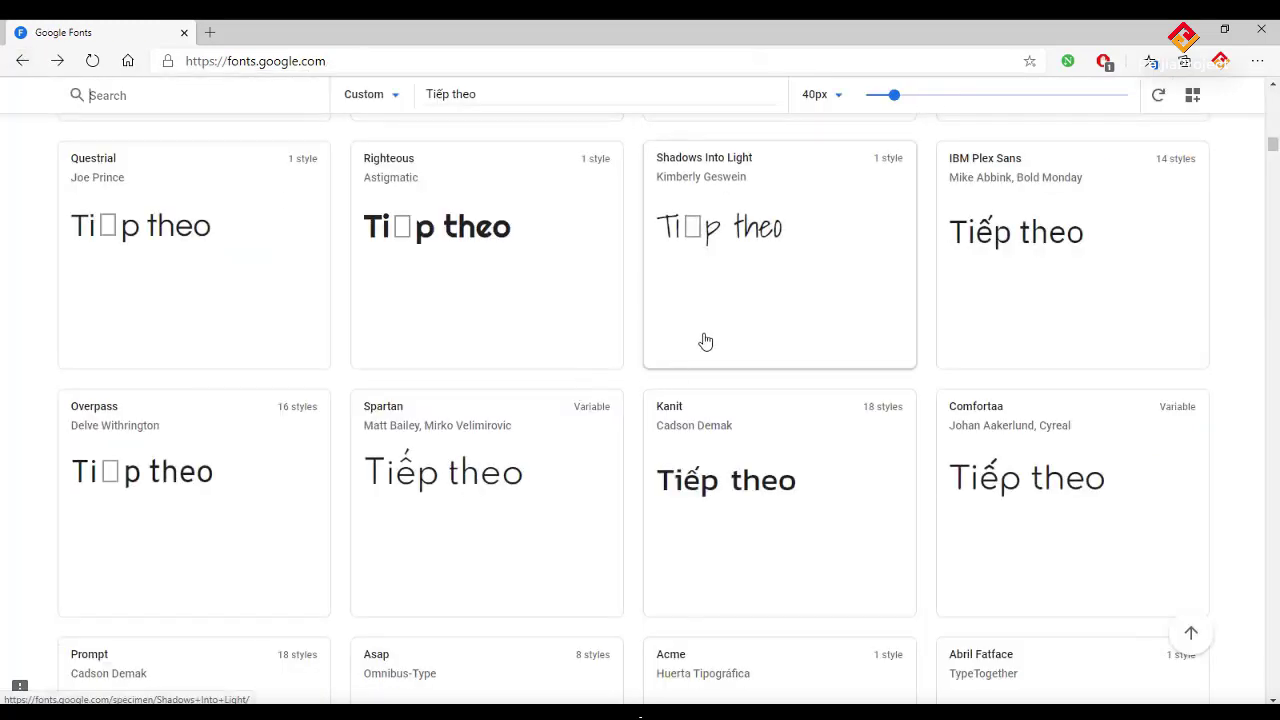
scroll(703, 342, "down", 3)
scroll(705, 342, "down", 1)
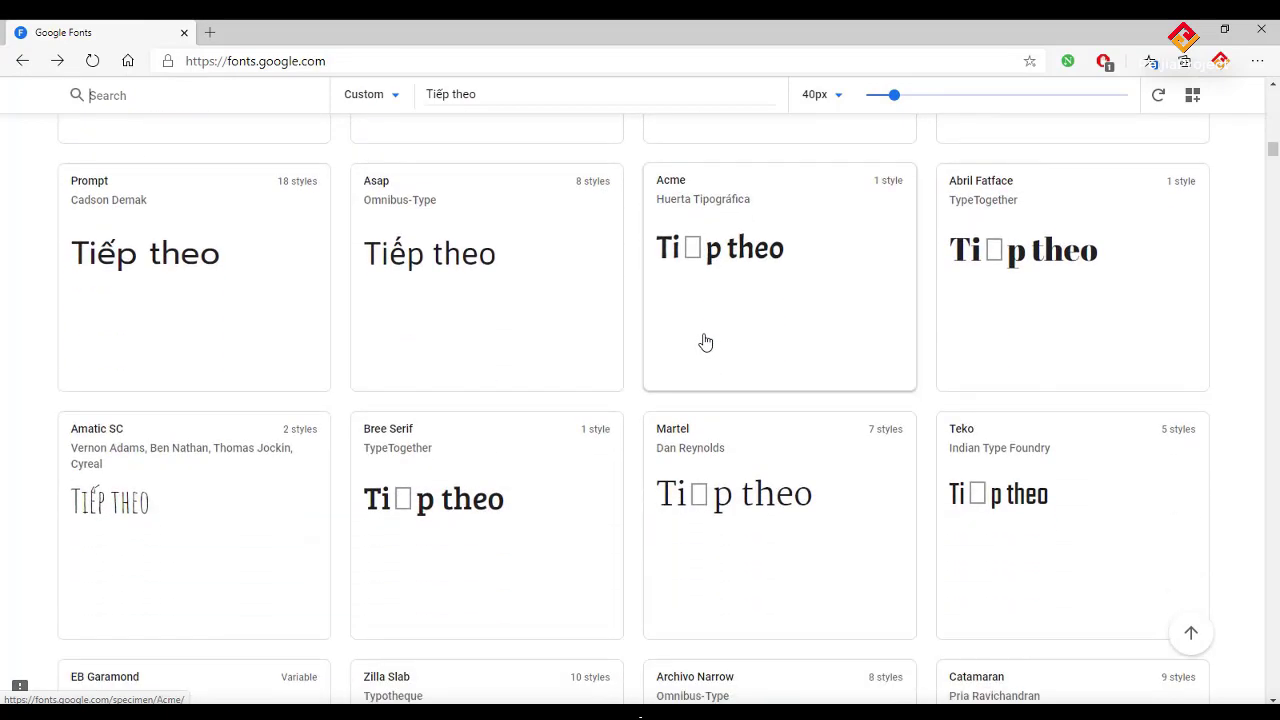
Compare fonts rendering 'Tiếp theo' and open the Alfa Slab One specimen page.
scroll(705, 342, "up", 1)
scroll(705, 342, "down", 2)
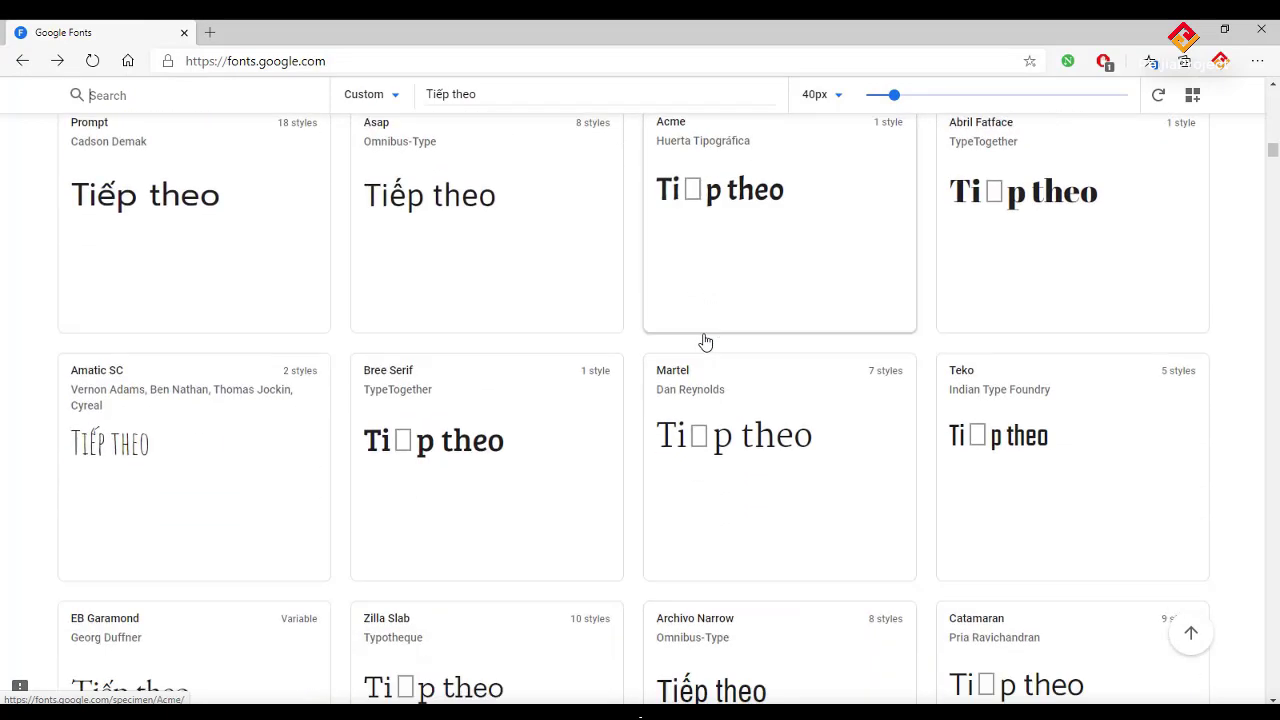
scroll(705, 342, "down", 3)
scroll(705, 342, "down", 2)
scroll(705, 342, "down", 2)
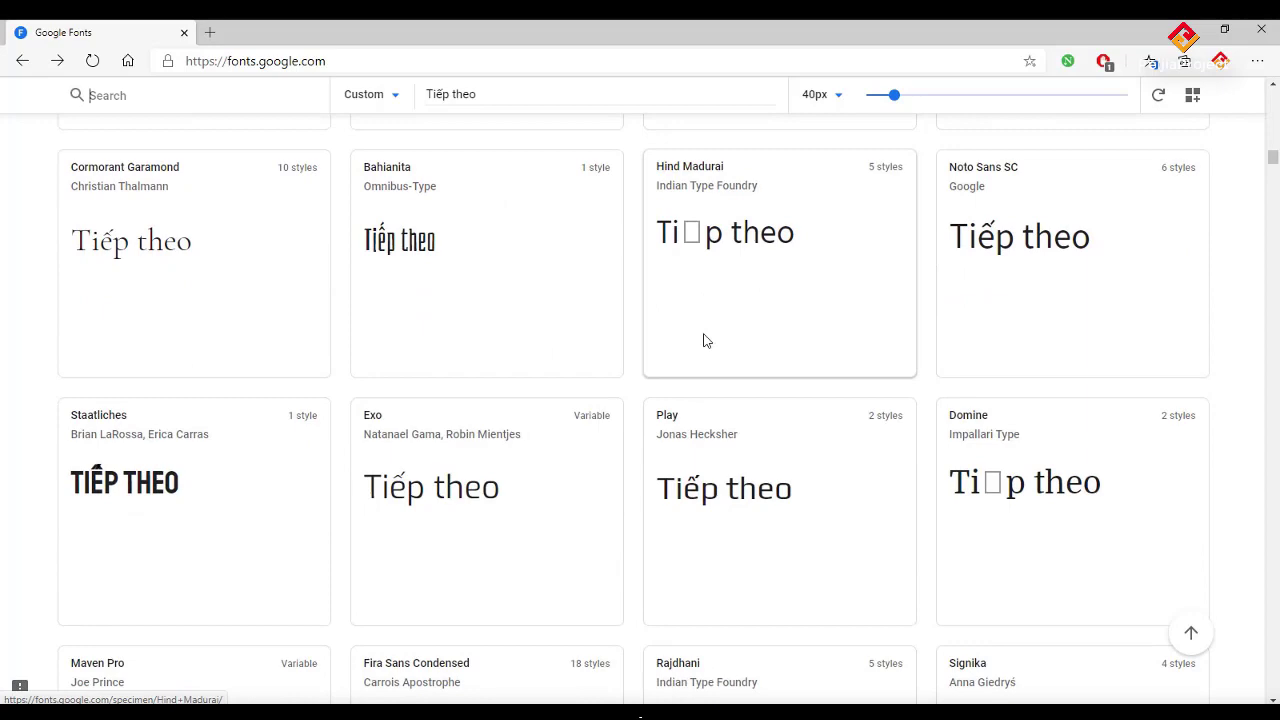
scroll(705, 342, "down", 1)
scroll(705, 342, "down", 2)
scroll(705, 342, "down", 2)
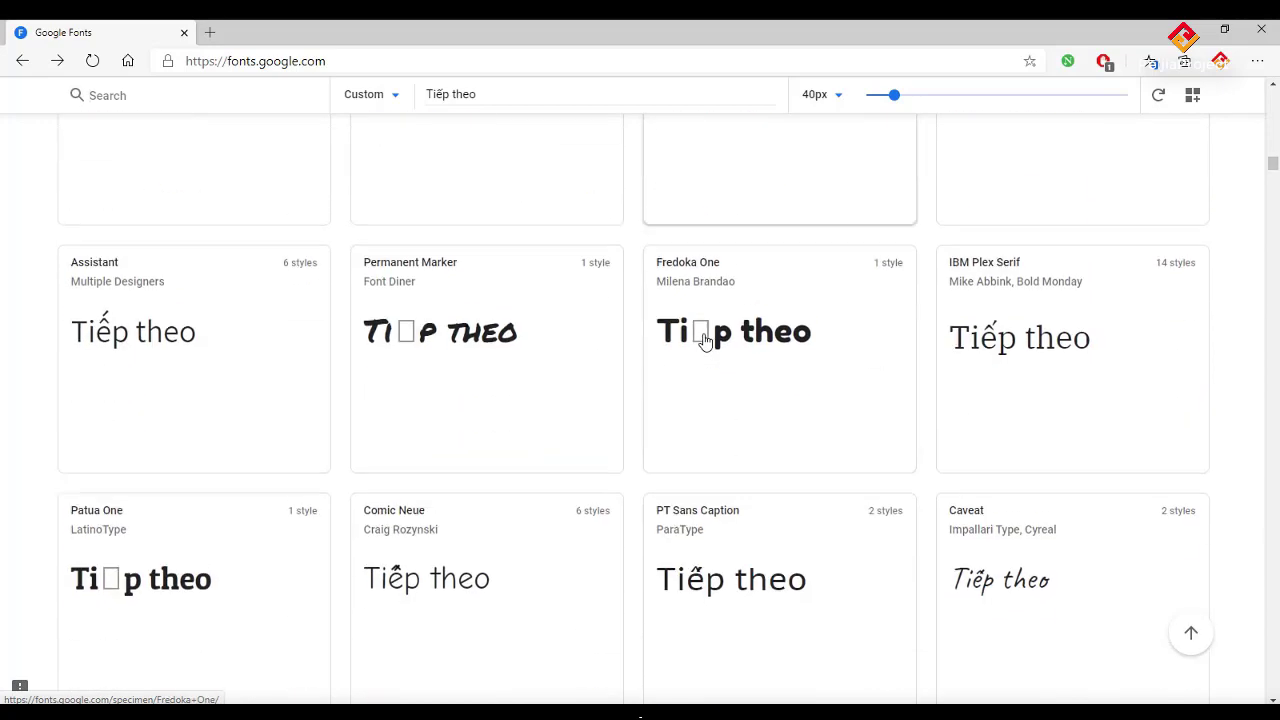
scroll(705, 342, "down", 3)
scroll(705, 342, "down", 2)
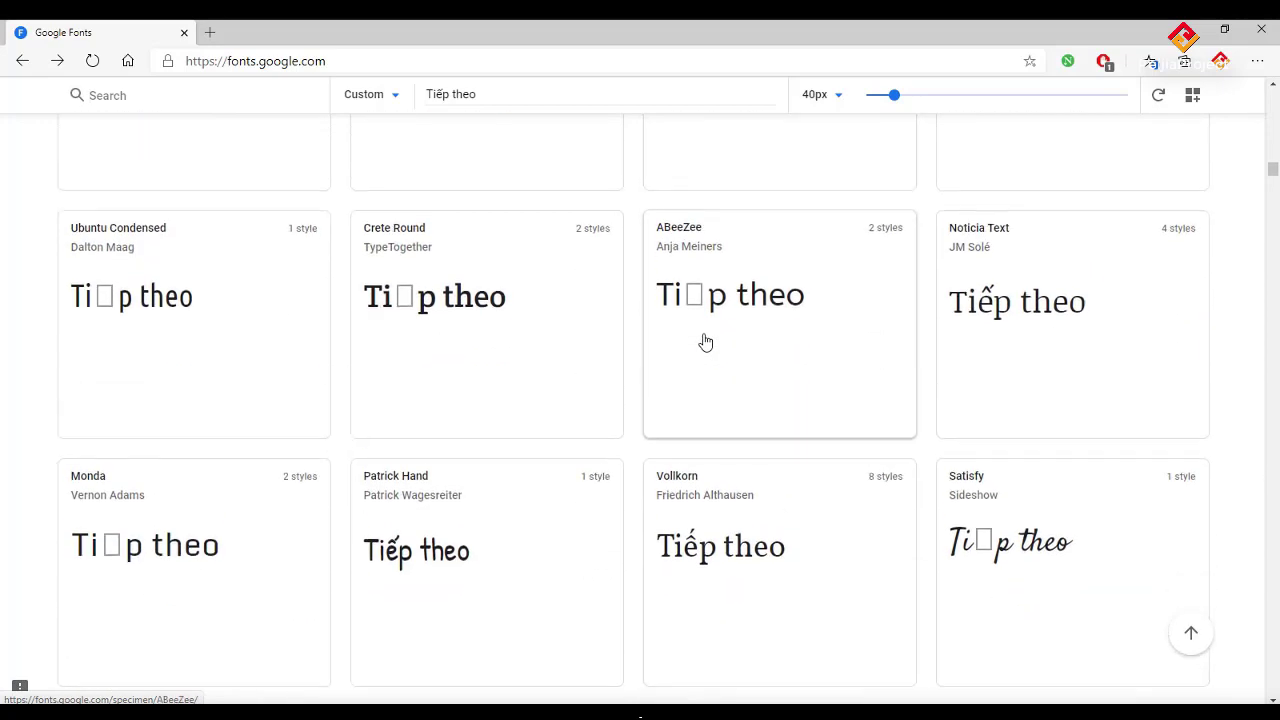
scroll(705, 342, "down", 5)
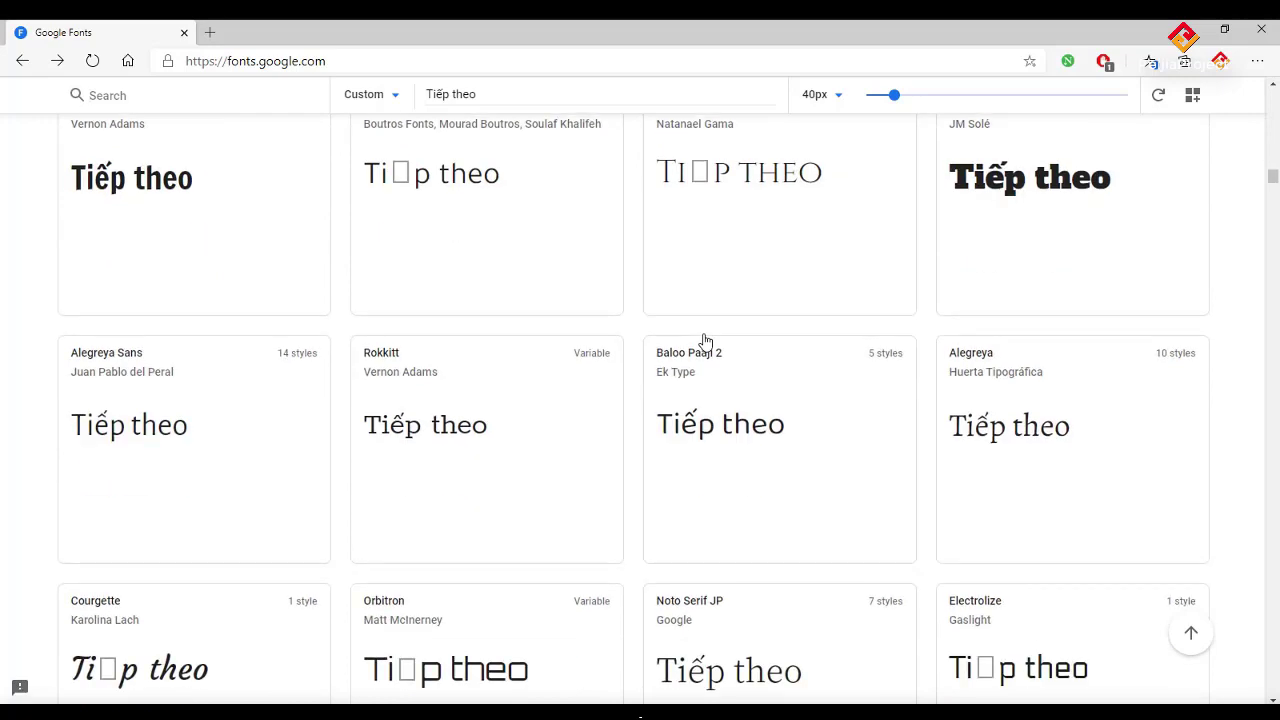
scroll(705, 342, "down", 3)
scroll(705, 342, "down", 2)
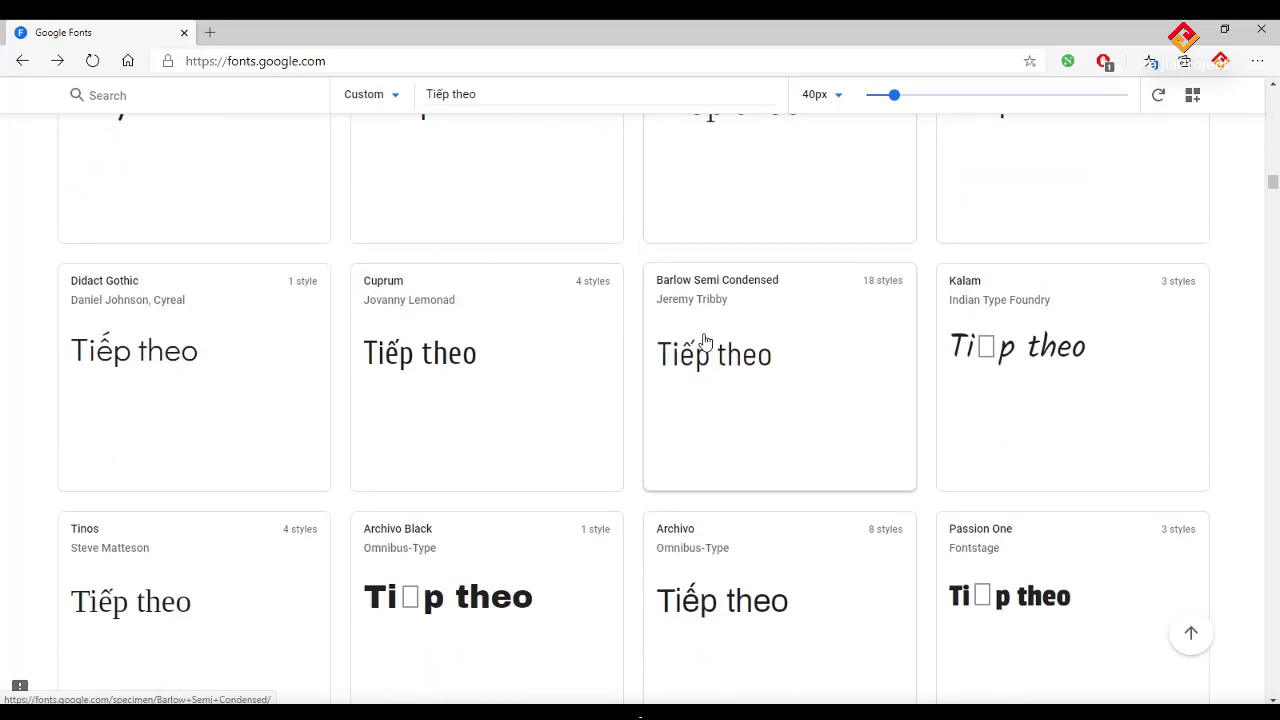
scroll(897, 408, "up", 3)
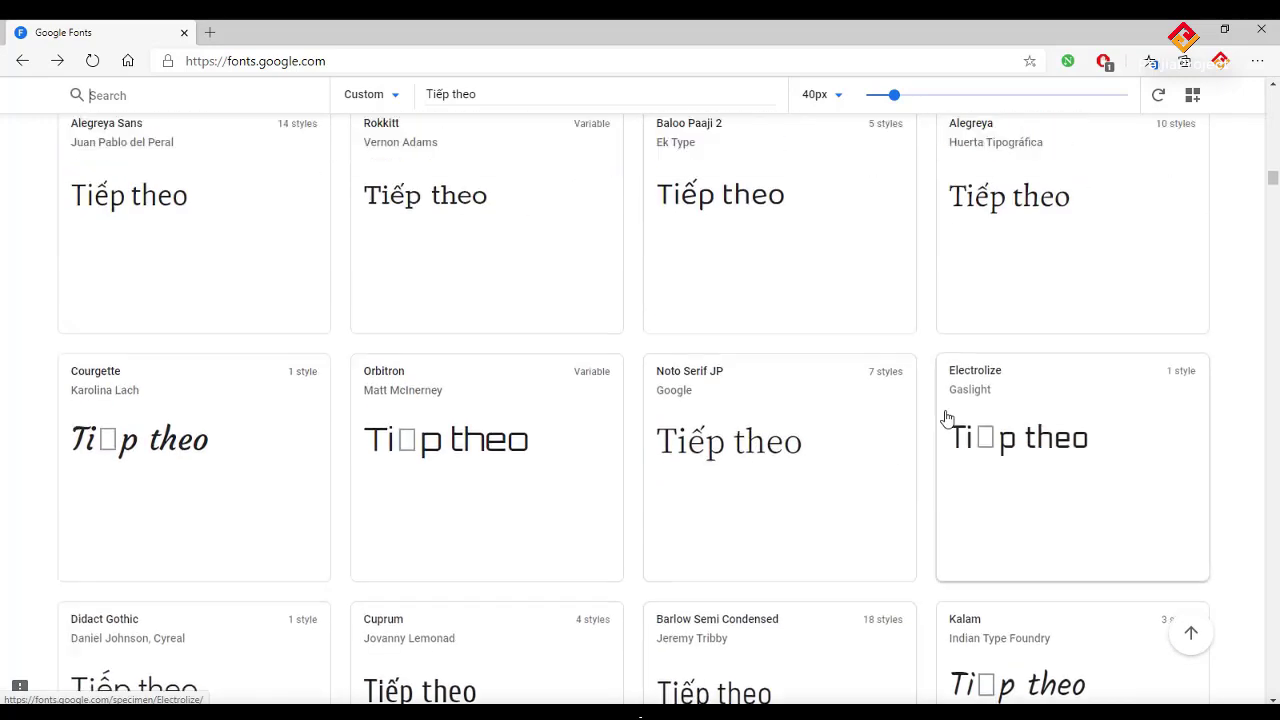
scroll(968, 420, "up", 4)
left_click(1044, 370)
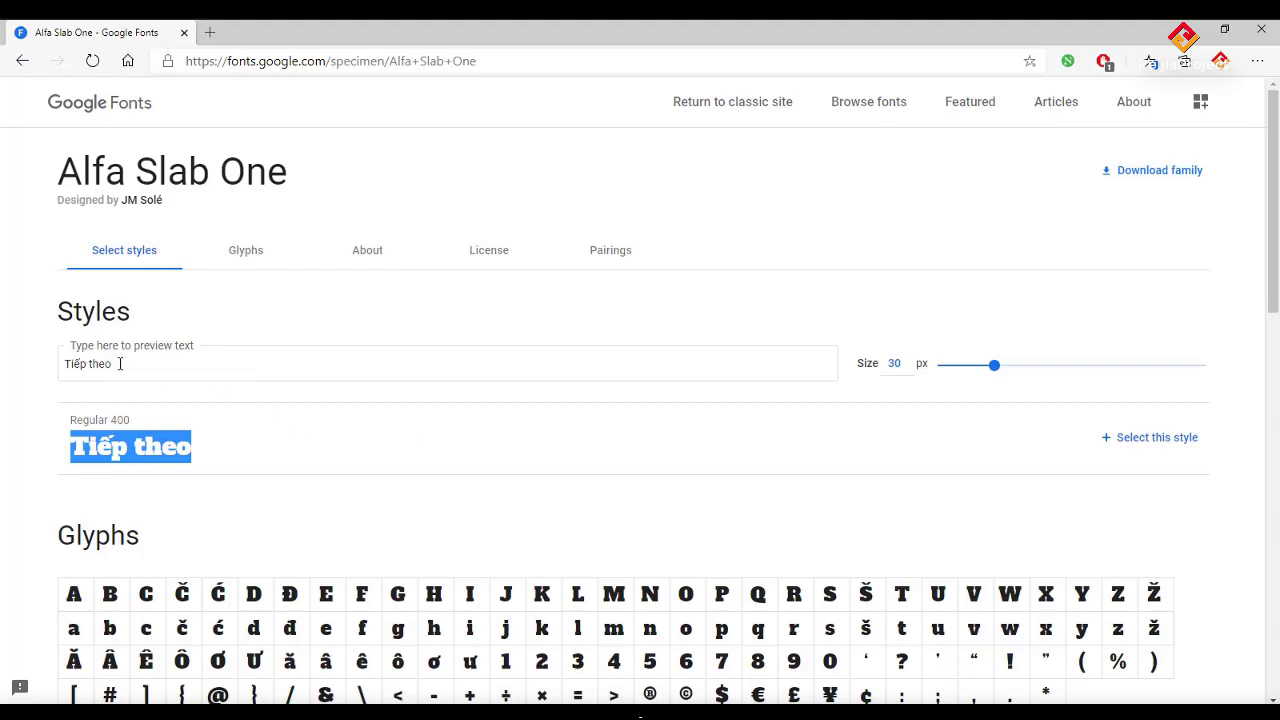
Replace the preview with uppercase 'TIẾP THEO' and go back to the catalogue.
left_click_drag(119, 364, 33, 377)
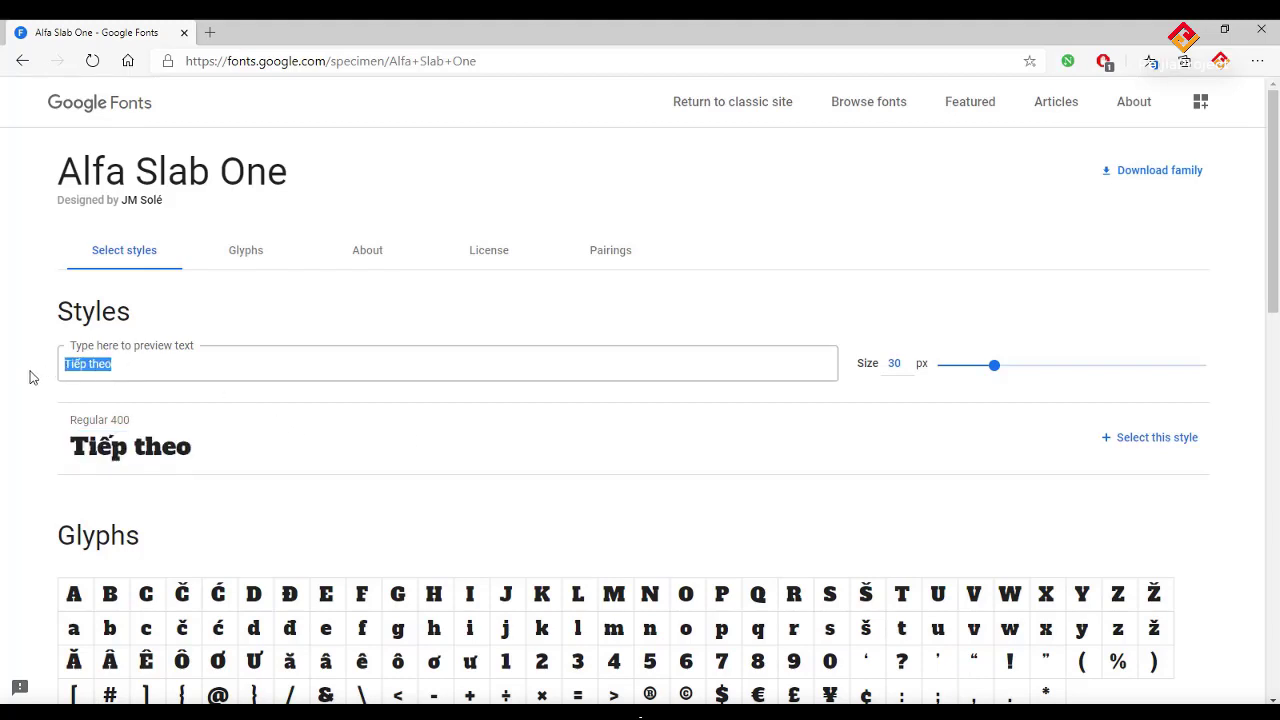
type("TIẾP THEO")
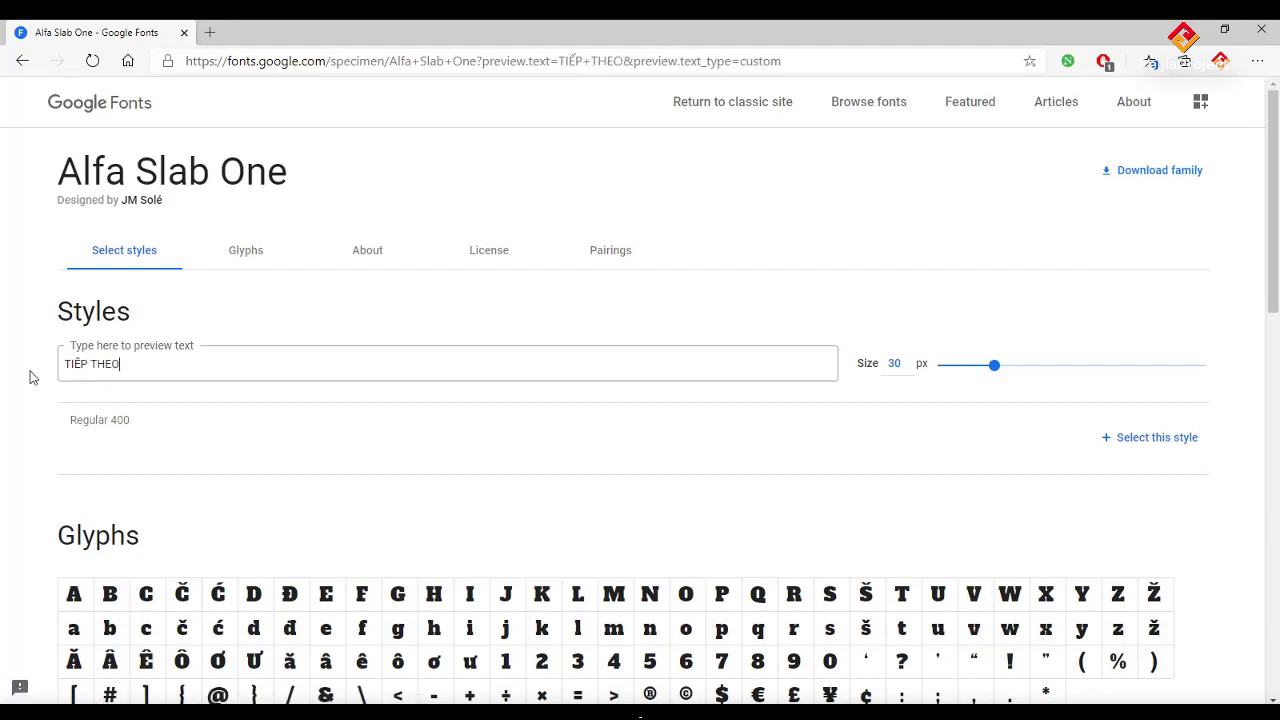
left_click(24, 60)
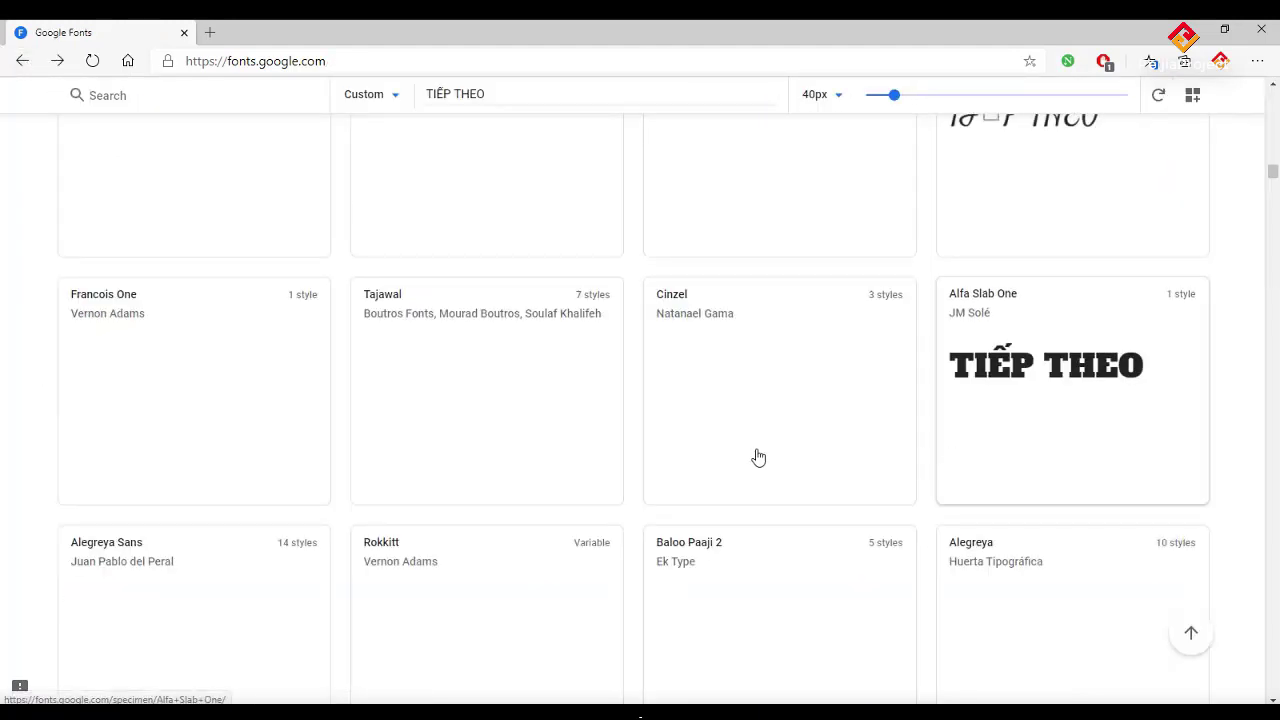
Scroll far down the catalogue checking TIẾP THEO, e.g. Bungee intact versus Syncopate and Magra.
scroll(758, 456, "down", 2)
scroll(758, 456, "down", 5)
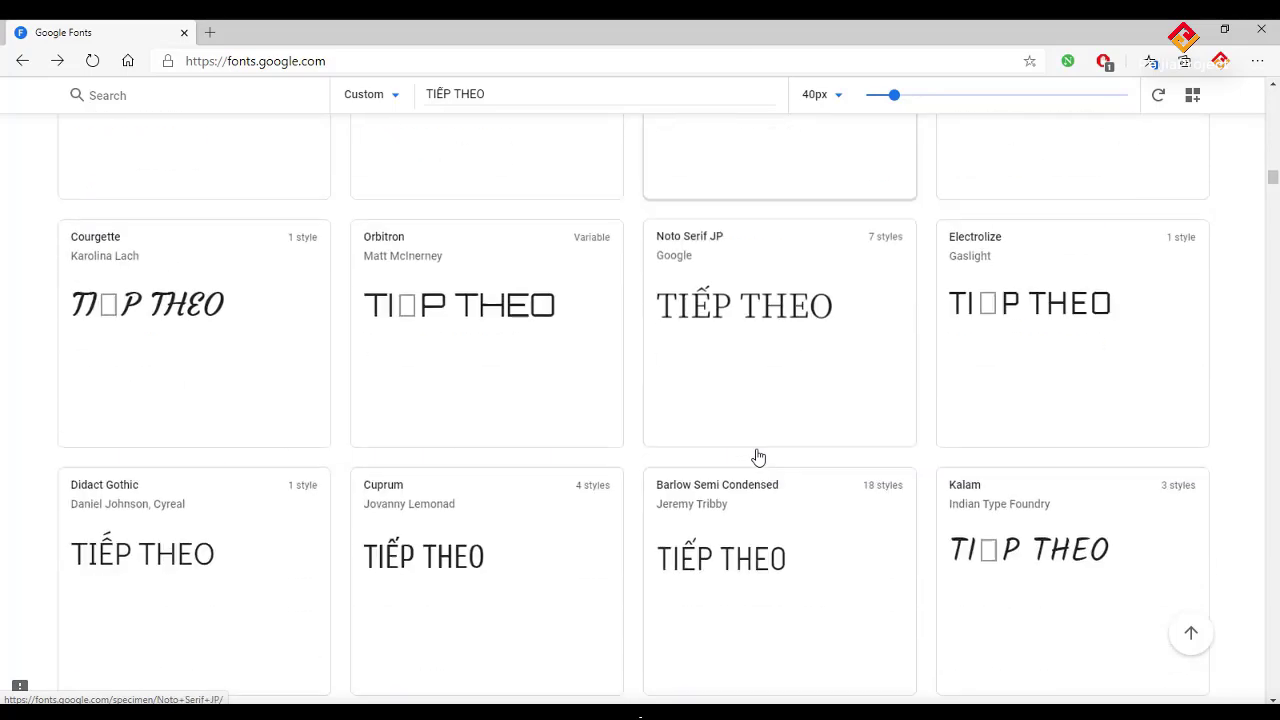
scroll(758, 456, "down", 3)
scroll(758, 456, "down", 3)
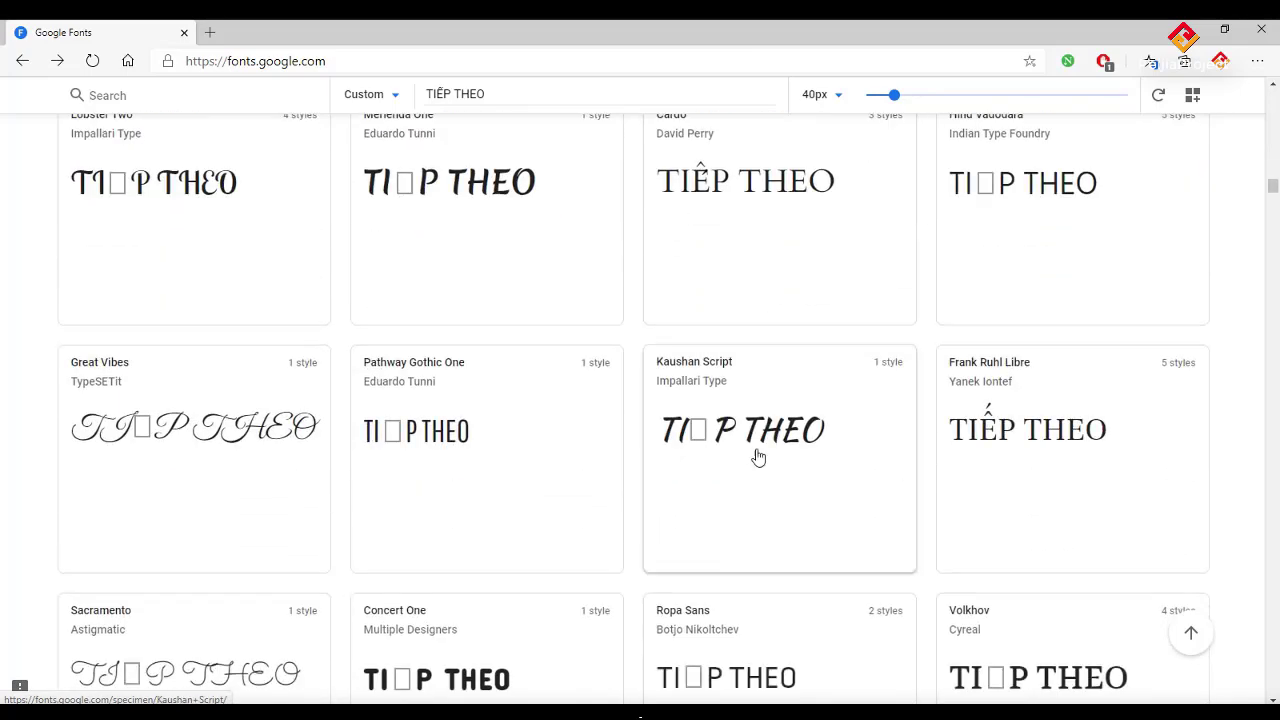
scroll(758, 456, "down", 2)
scroll(758, 456, "down", 3)
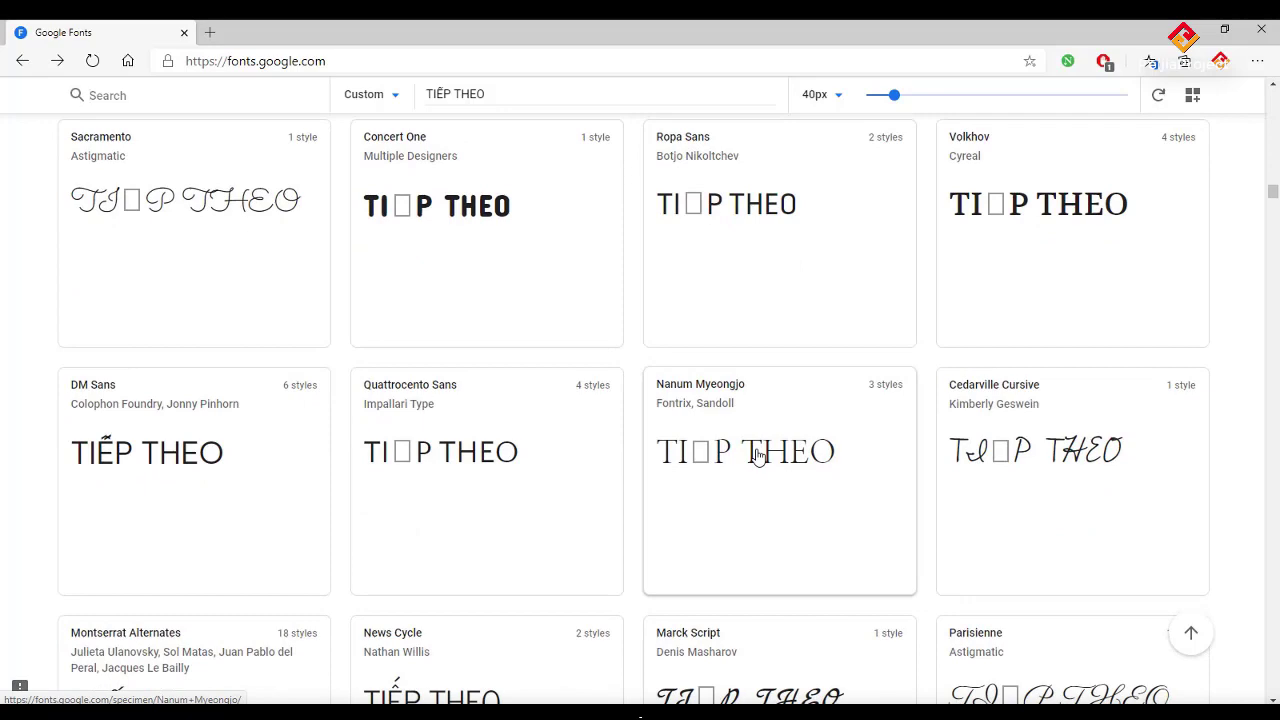
scroll(758, 456, "down", 3)
scroll(758, 456, "down", 3)
scroll(758, 456, "down", 2)
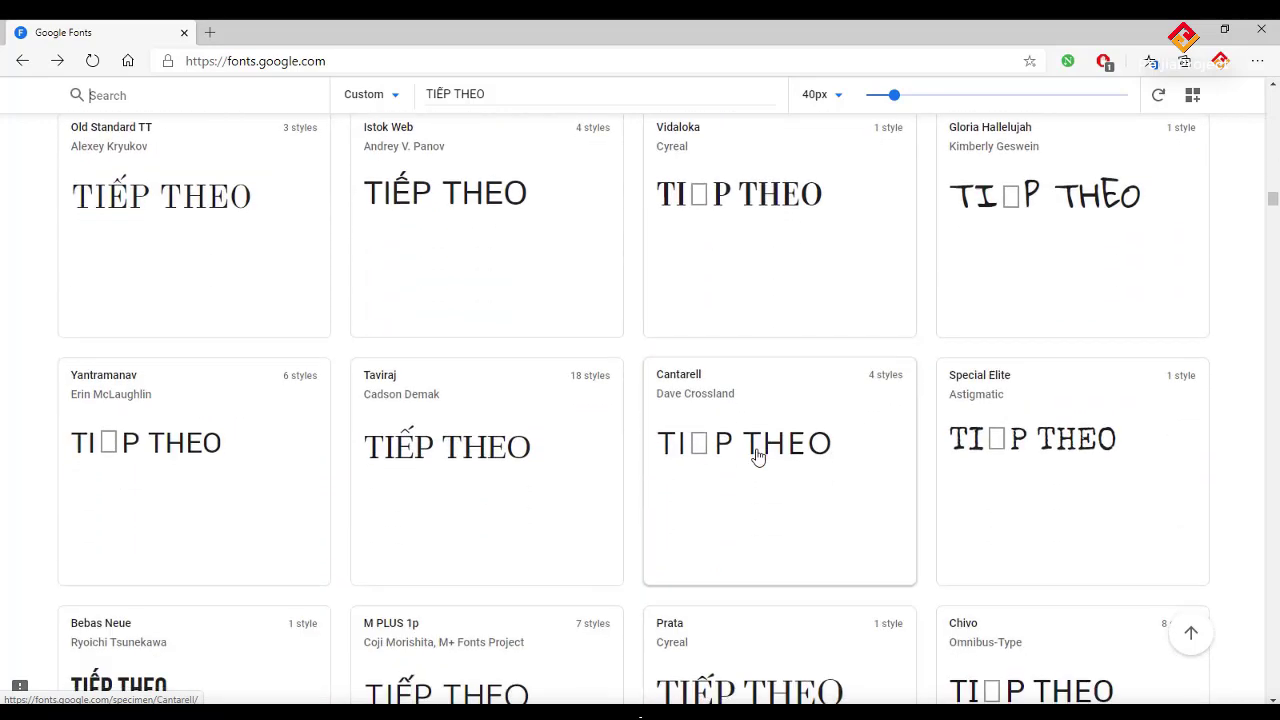
scroll(758, 456, "down", 3)
scroll(758, 456, "down", 3)
scroll(758, 456, "down", 3)
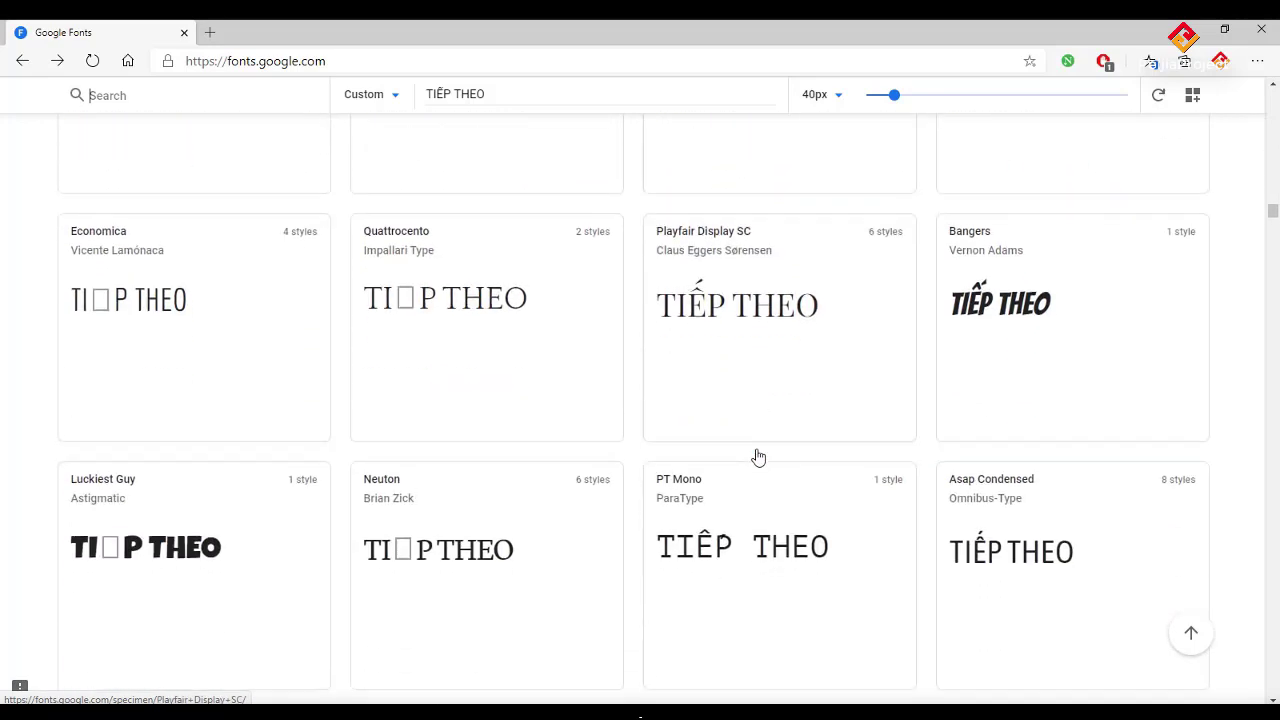
scroll(758, 456, "down", 2)
scroll(758, 456, "down", 4)
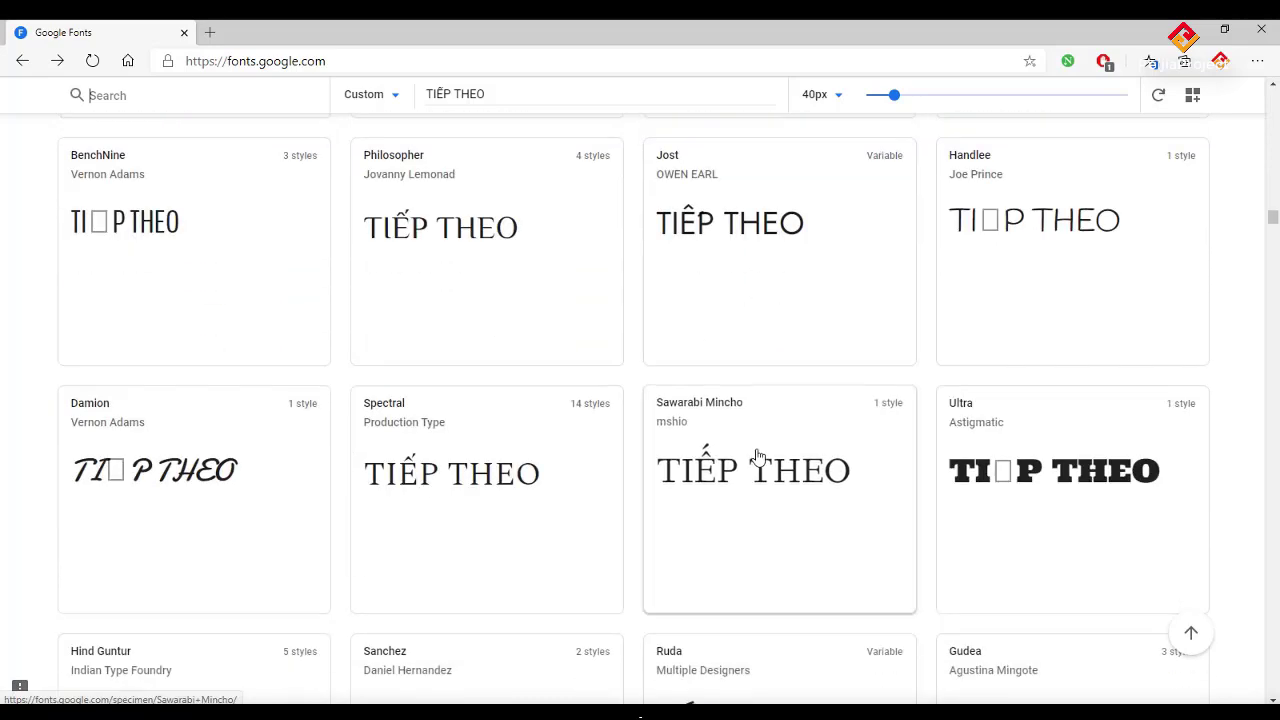
scroll(758, 456, "down", 3)
scroll(758, 456, "down", 3)
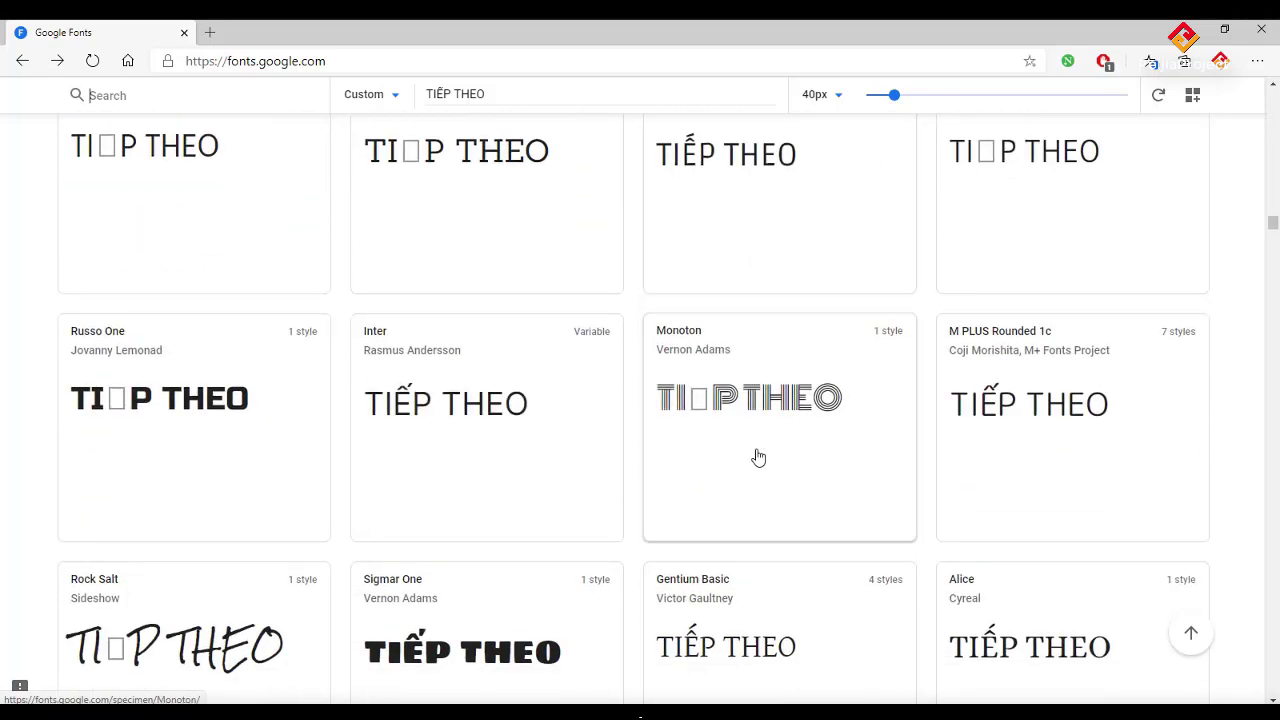
scroll(758, 456, "down", 3)
scroll(758, 456, "down", 2)
scroll(758, 456, "down", 2)
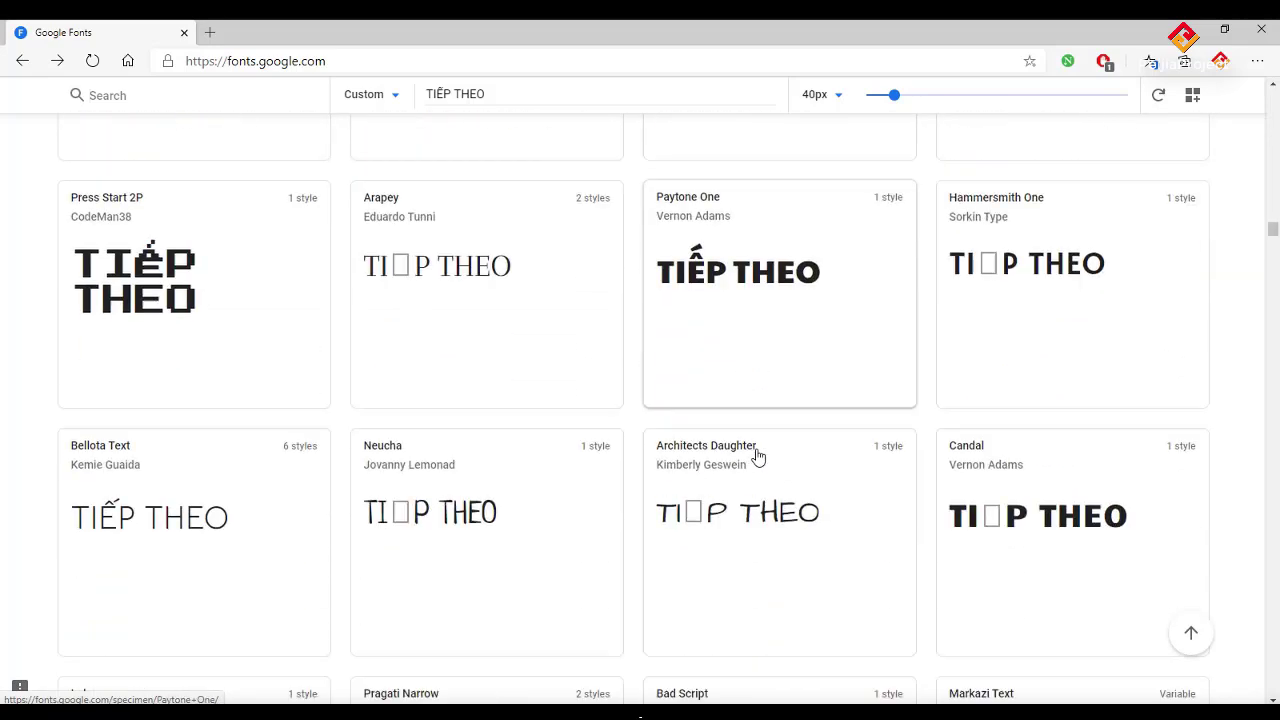
scroll(758, 456, "down", 3)
scroll(758, 456, "down", 3)
scroll(758, 456, "down", 2)
scroll(758, 456, "down", 2)
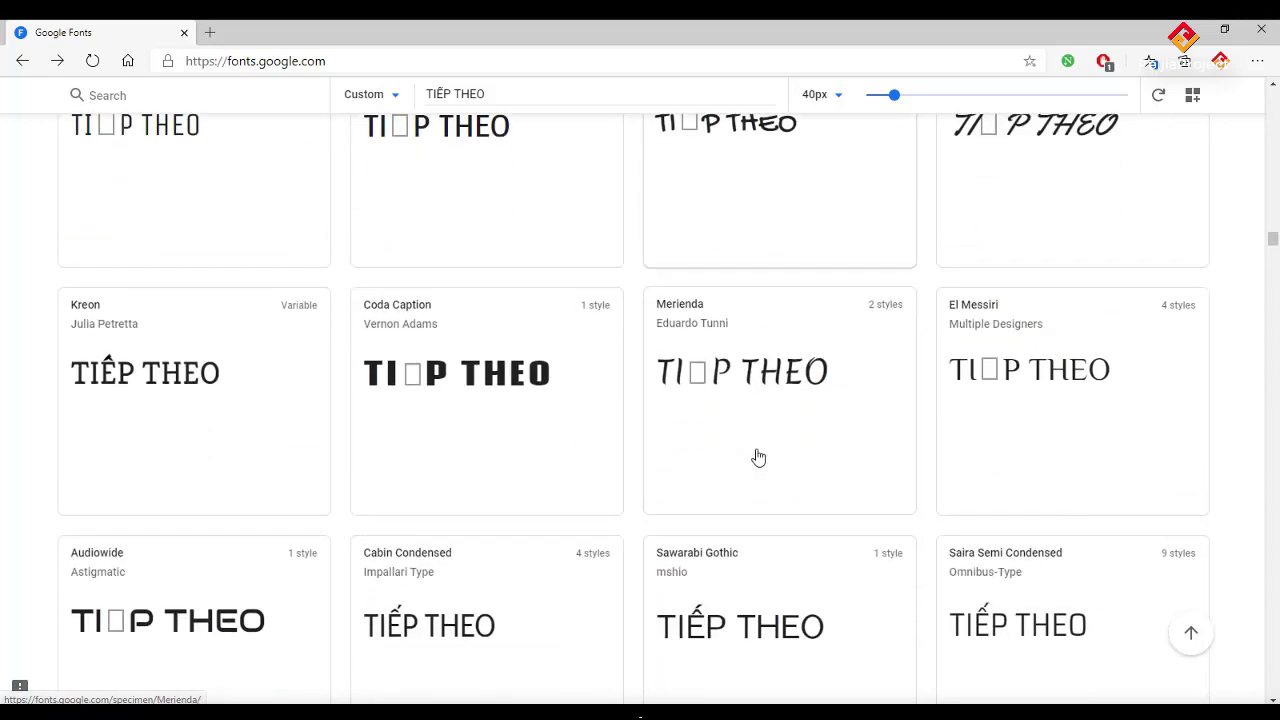
scroll(758, 456, "down", 3)
scroll(758, 456, "down", 2)
scroll(758, 456, "down", 3)
scroll(758, 456, "down", 4)
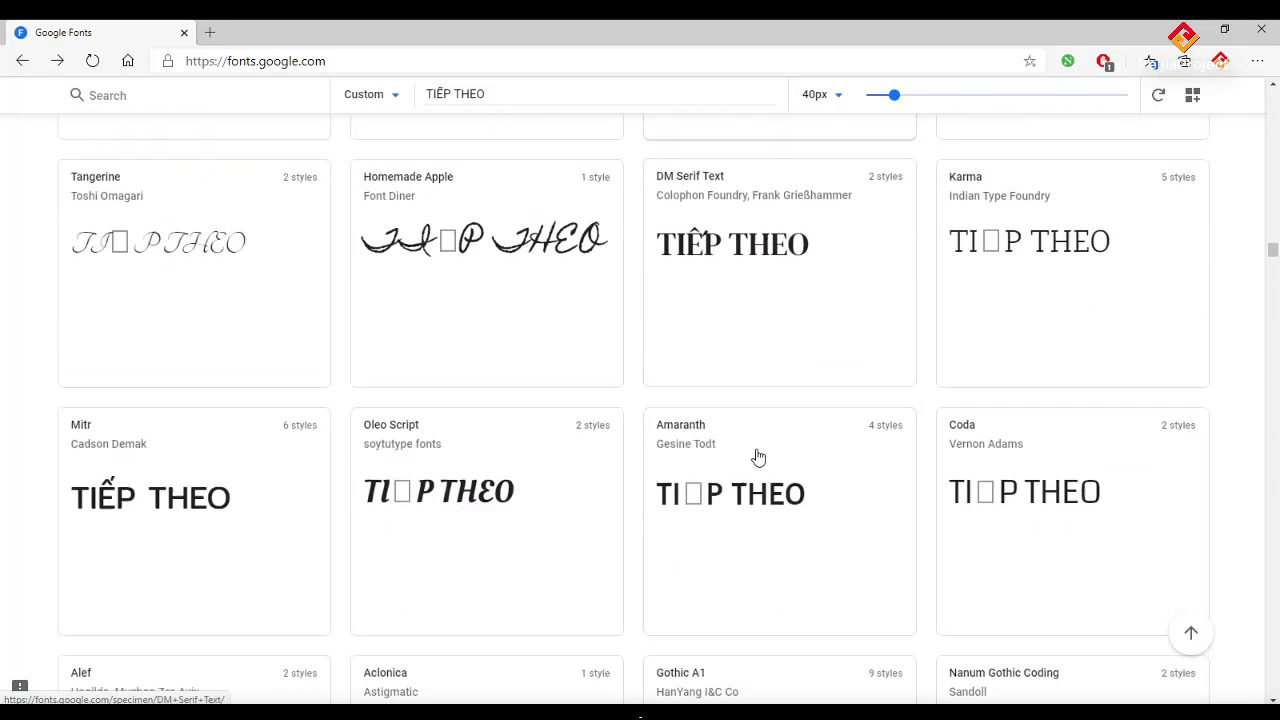
scroll(758, 456, "down", 2)
scroll(758, 456, "down", 2)
scroll(758, 456, "down", 4)
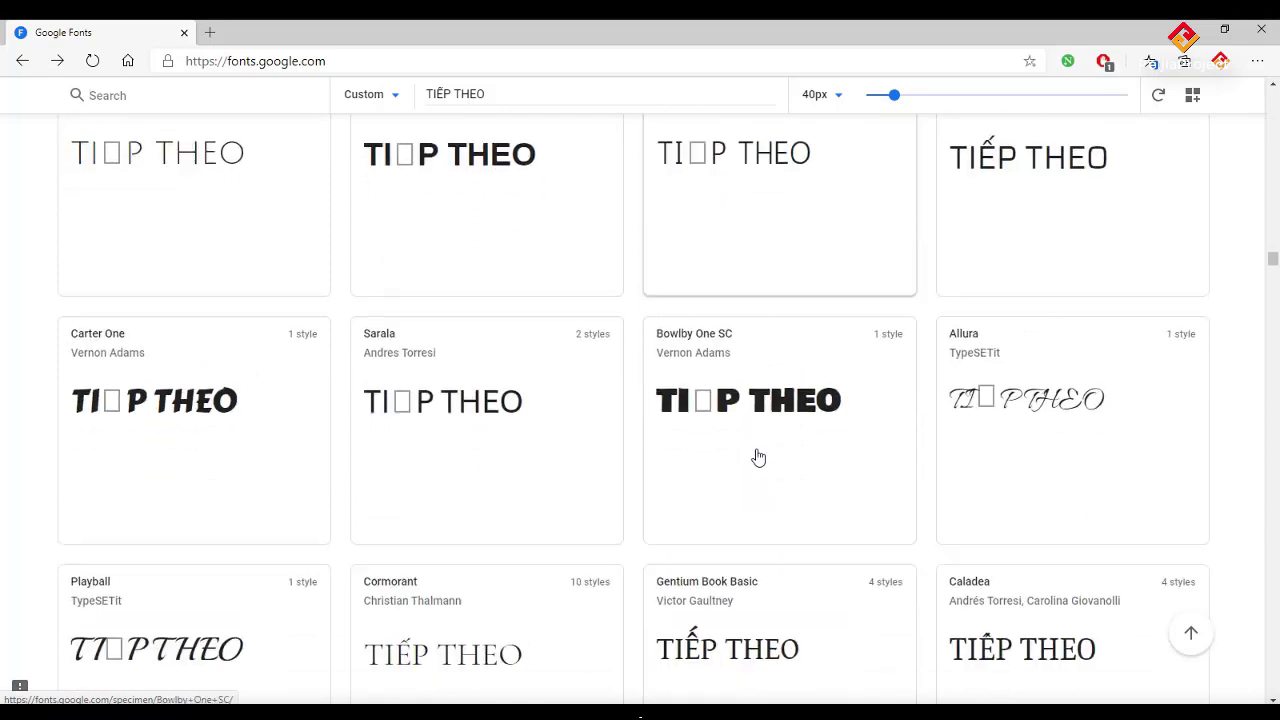
scroll(758, 456, "down", 2)
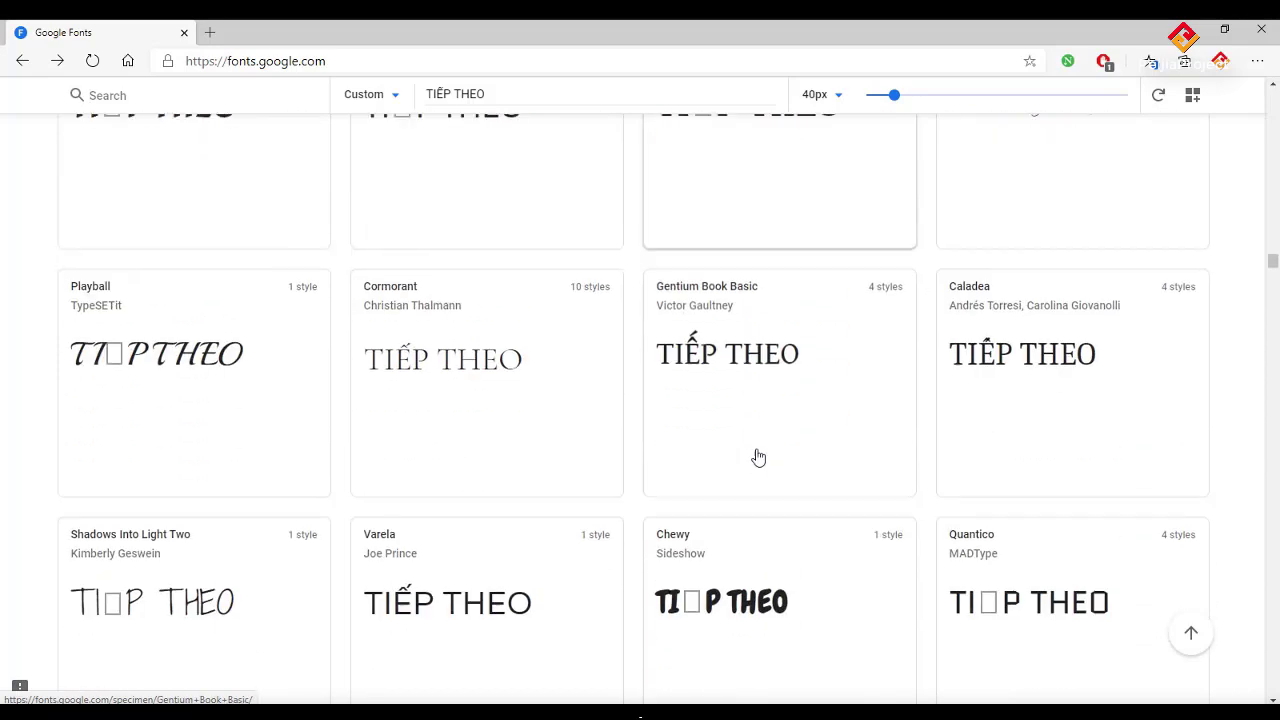
scroll(758, 456, "down", 3)
scroll(758, 456, "down", 3)
scroll(758, 456, "down", 3)
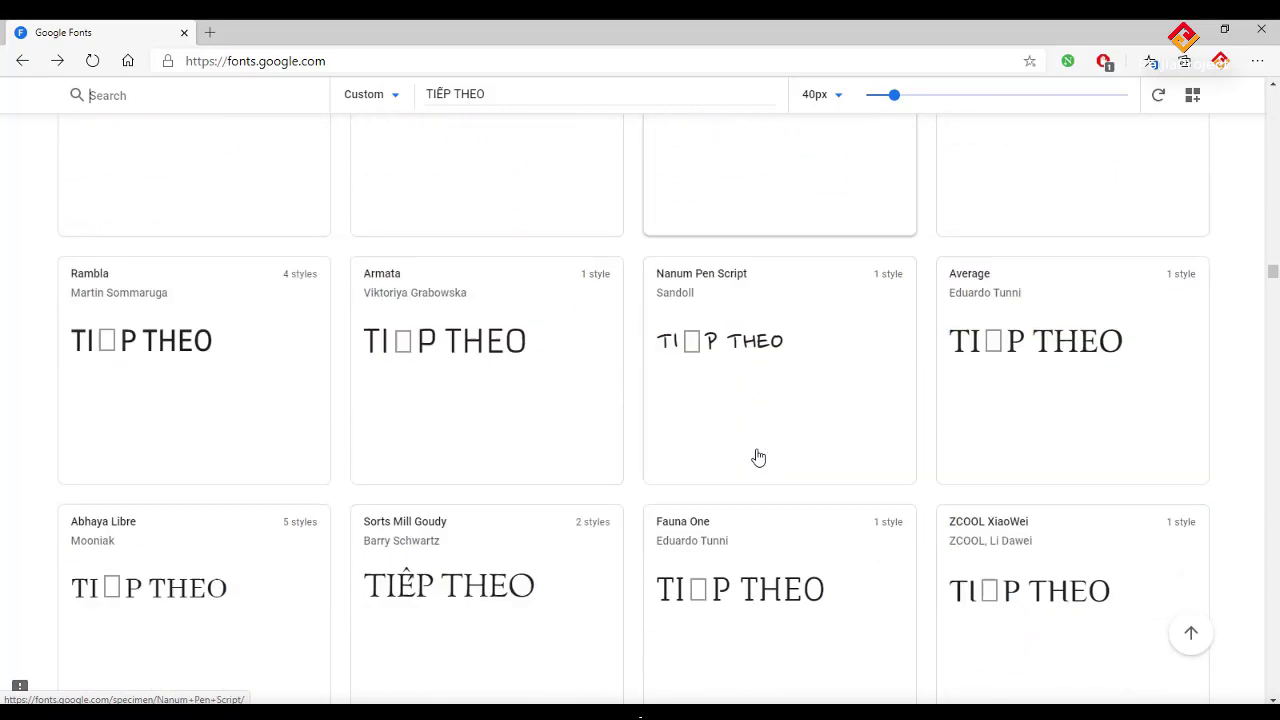
scroll(758, 456, "down", 3)
scroll(758, 456, "down", 1)
scroll(758, 456, "down", 3)
scroll(758, 456, "down", 4)
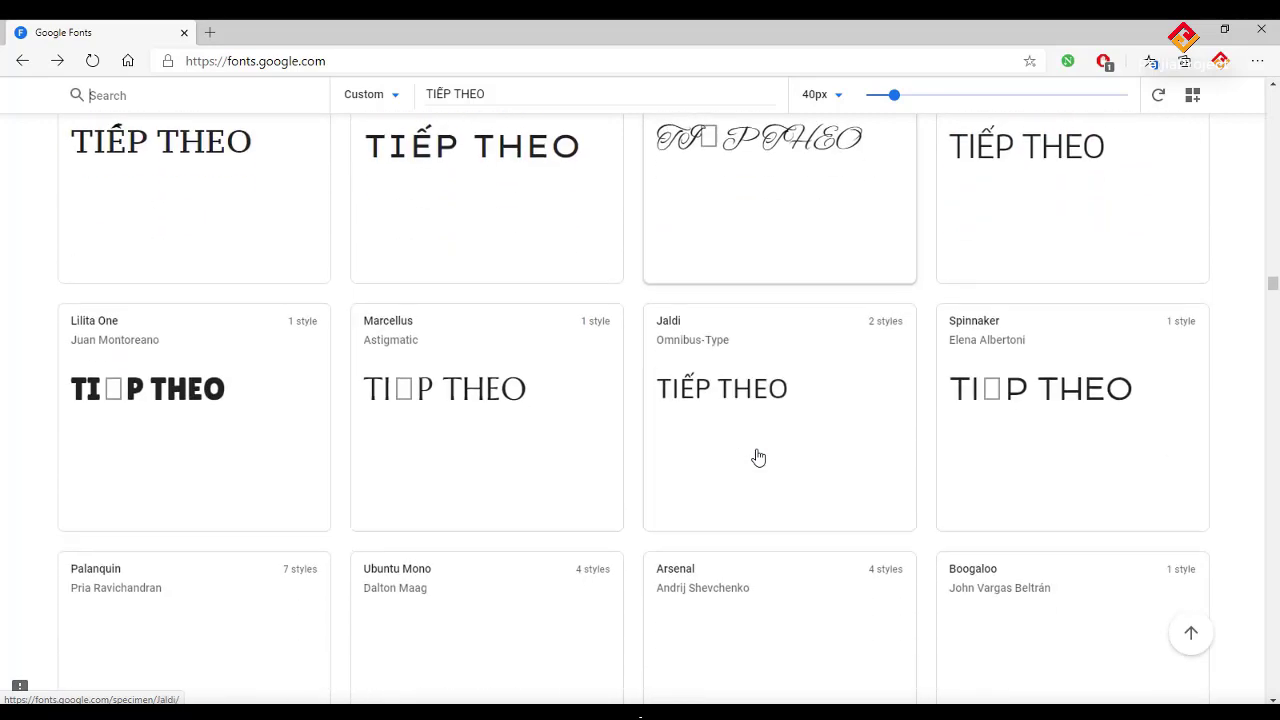
scroll(758, 456, "down", 4)
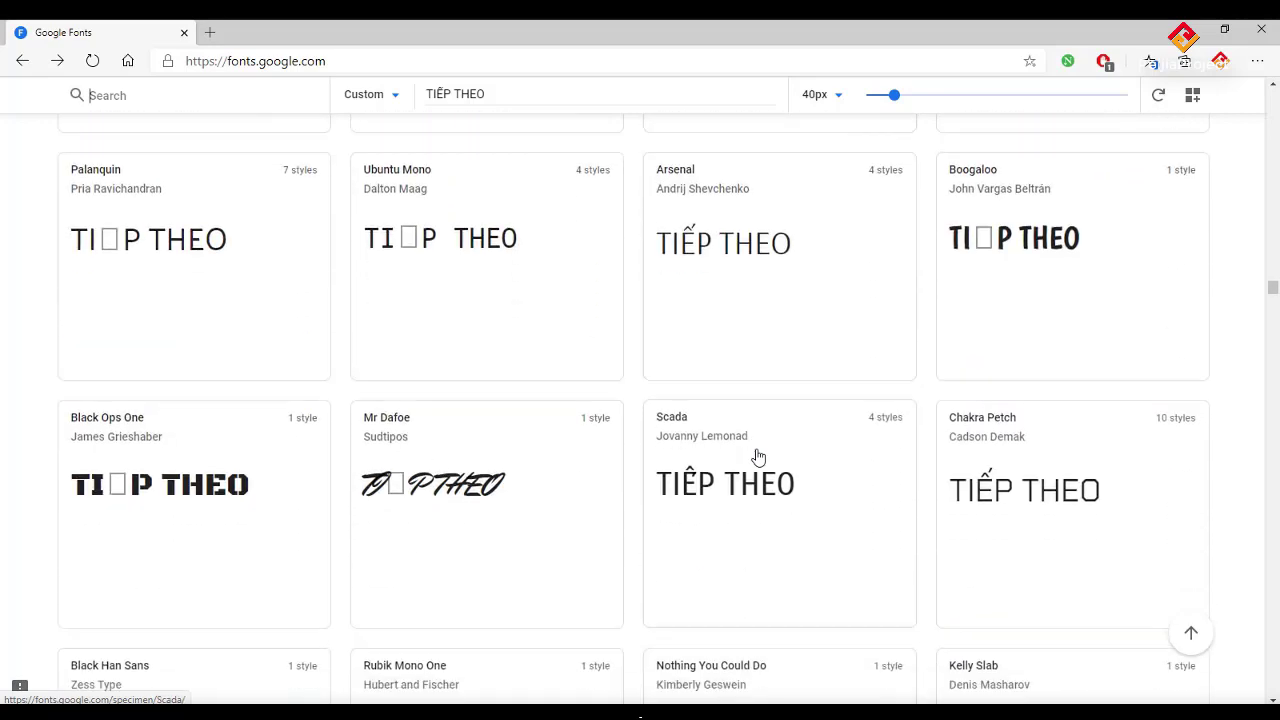
scroll(758, 456, "down", 3)
scroll(758, 456, "down", 3)
scroll(758, 456, "down", 2)
scroll(758, 456, "down", 2)
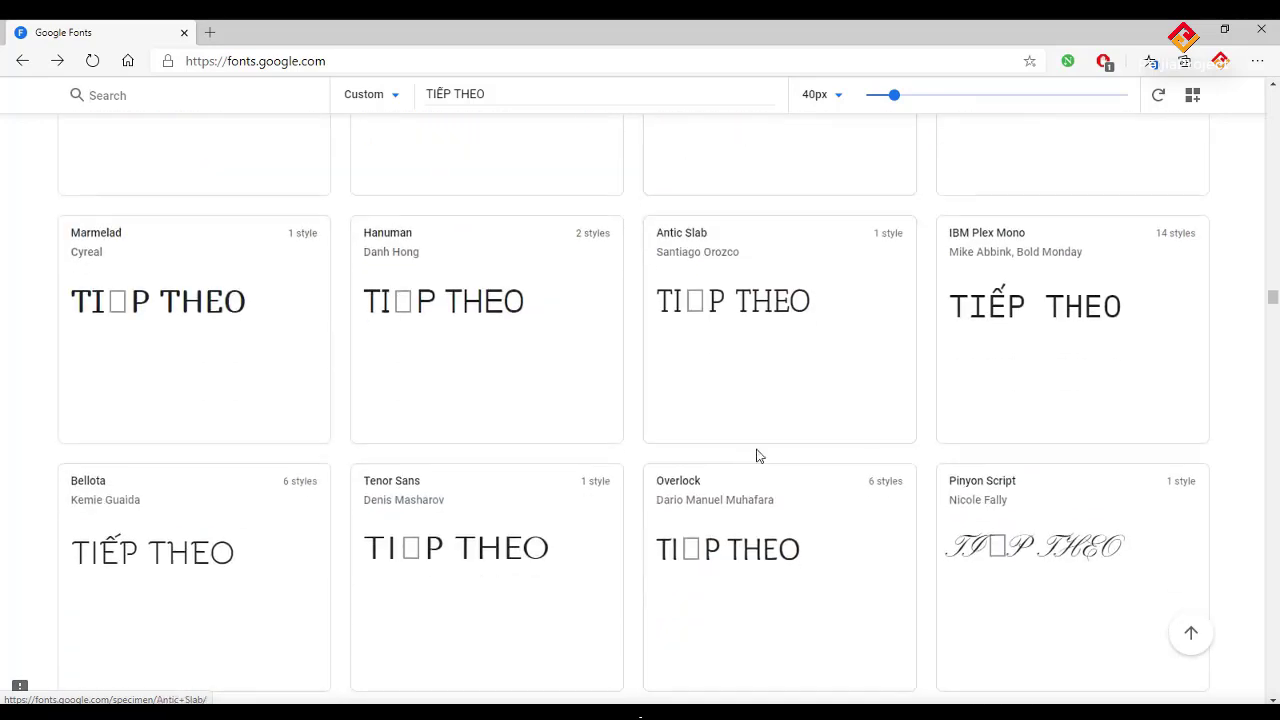
scroll(758, 456, "down", 4)
scroll(758, 456, "down", 1)
scroll(758, 456, "down", 4)
scroll(758, 456, "down", 3)
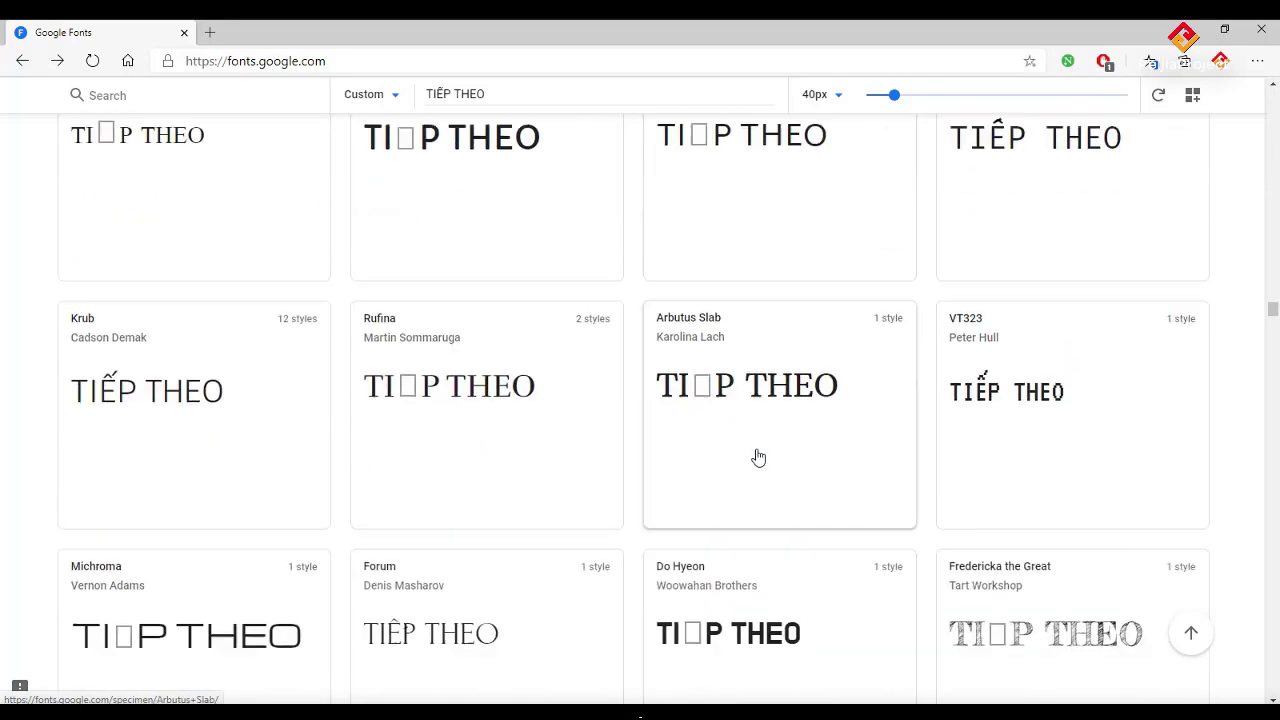
scroll(758, 456, "down", 4)
scroll(758, 456, "down", 3)
scroll(758, 456, "down", 3)
scroll(758, 456, "down", 1)
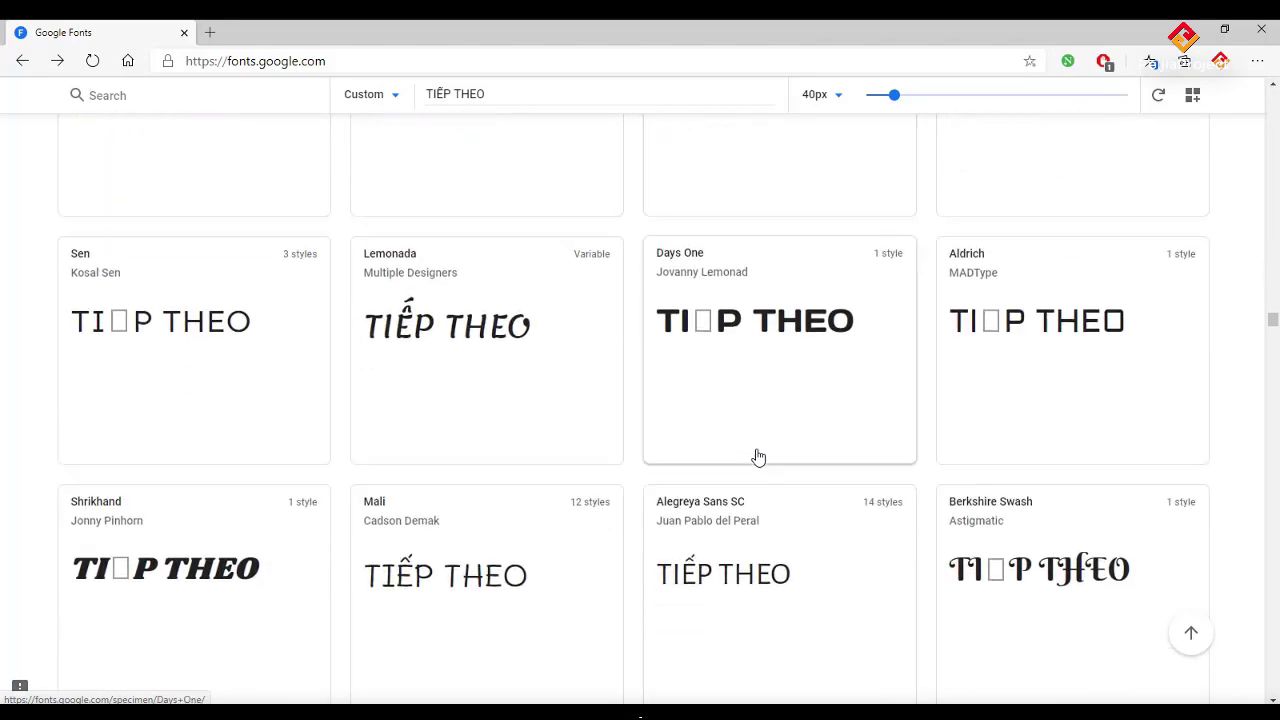
scroll(758, 456, "down", 3)
scroll(758, 456, "down", 2)
scroll(758, 457, "down", 4)
scroll(758, 457, "down", 3)
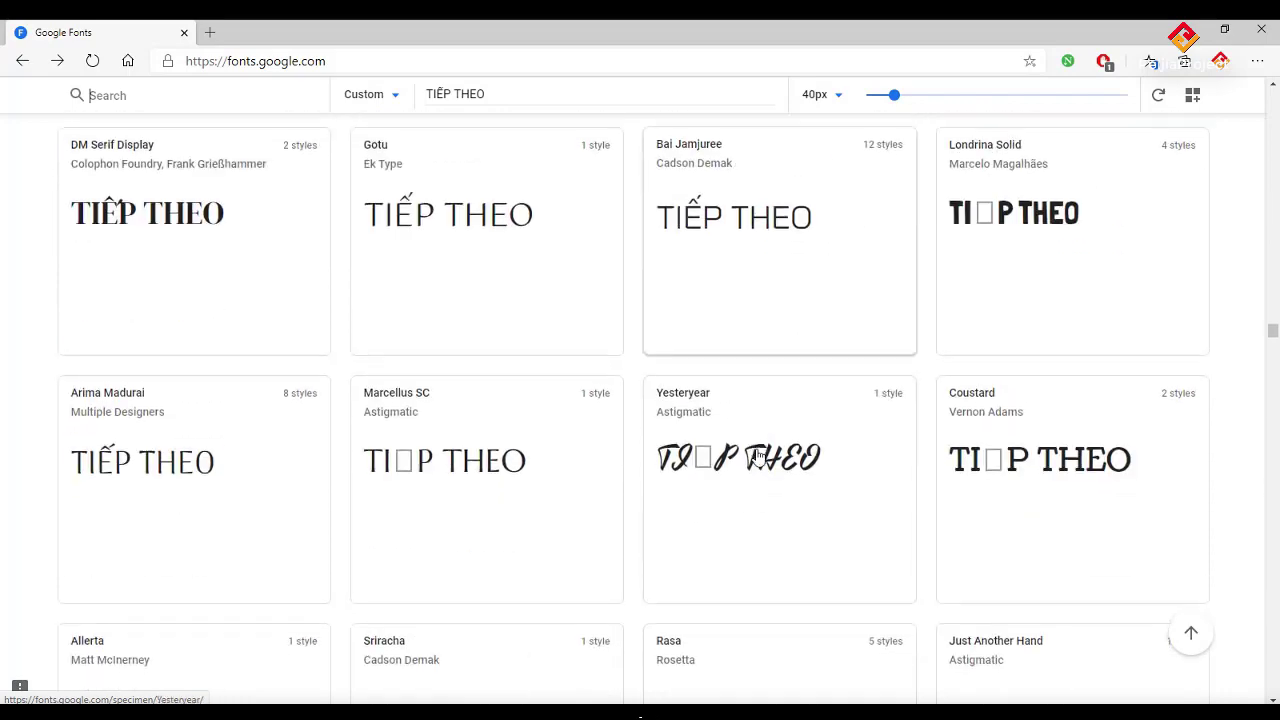
scroll(758, 457, "down", 3)
scroll(758, 457, "down", 4)
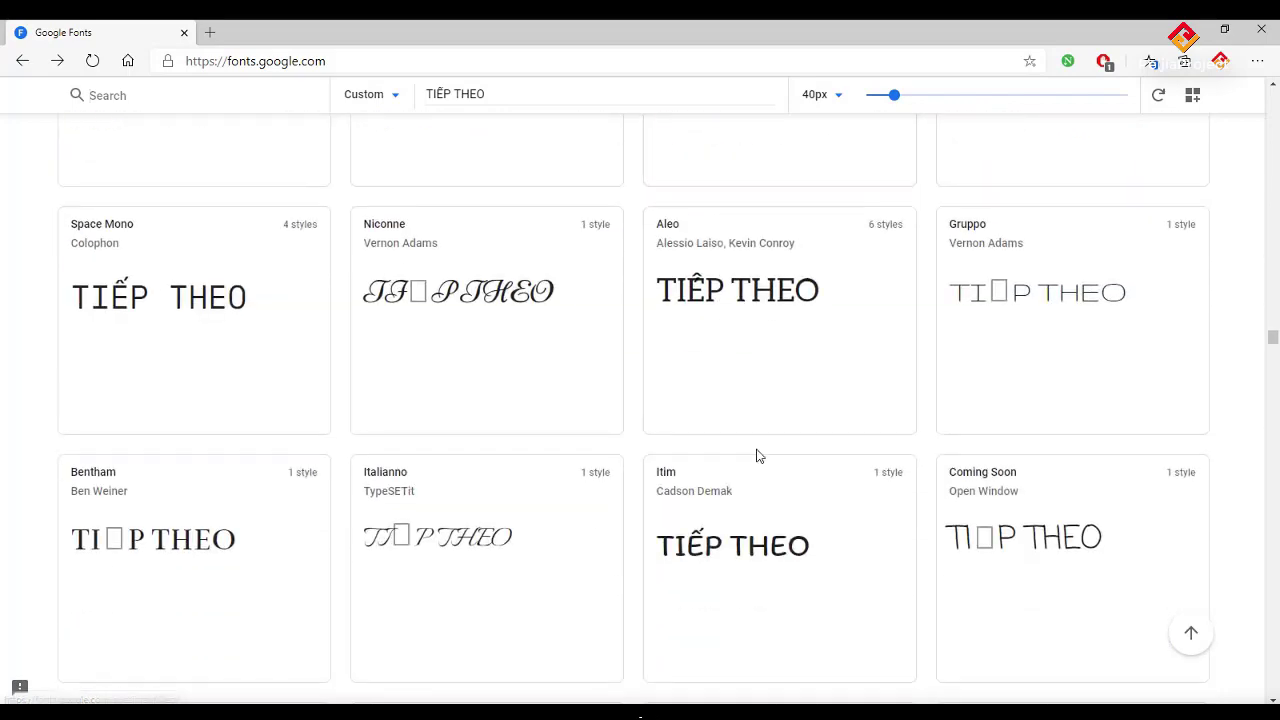
scroll(758, 457, "down", 3)
scroll(758, 457, "down", 4)
scroll(758, 457, "down", 3)
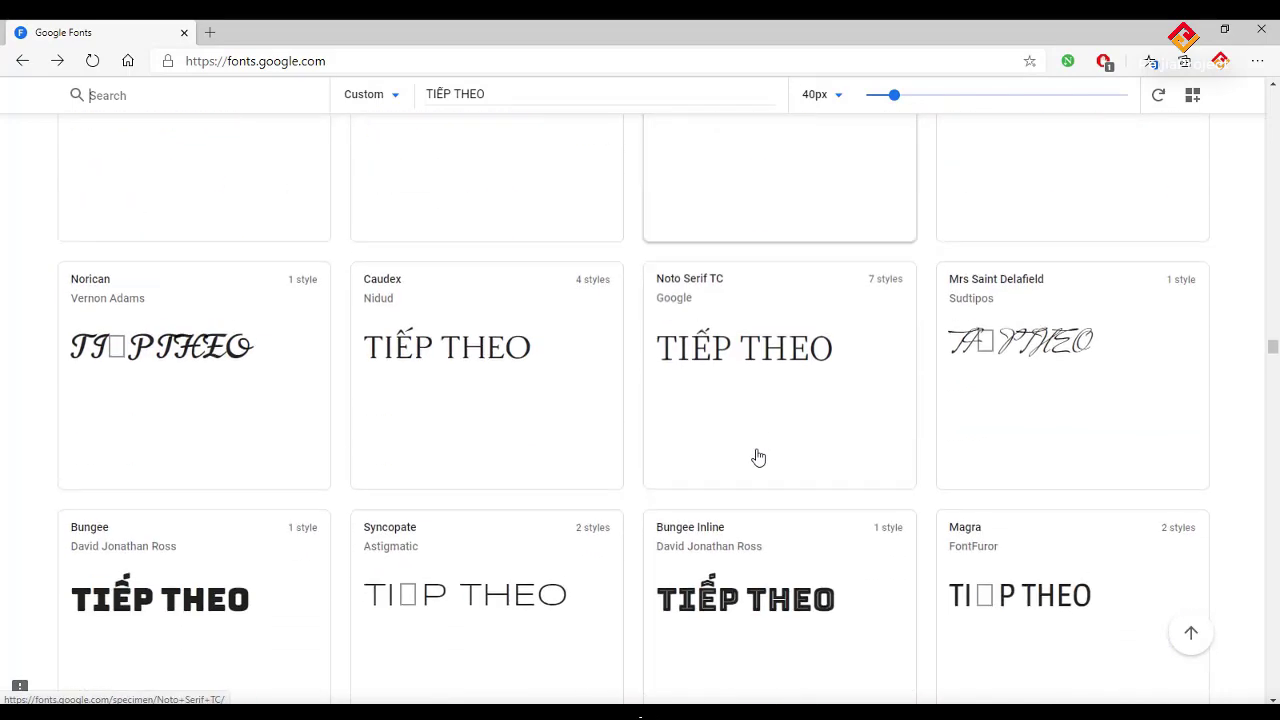
scroll(758, 457, "up", 2)
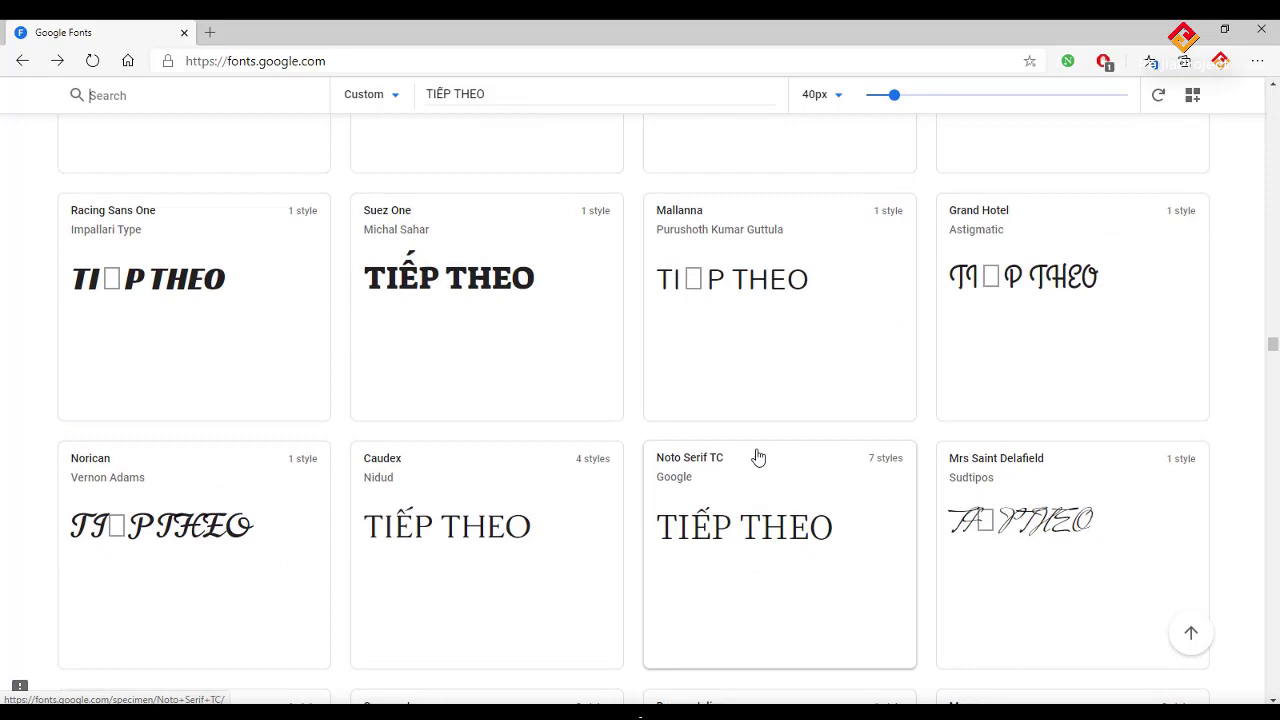
scroll(758, 457, "down", 4)
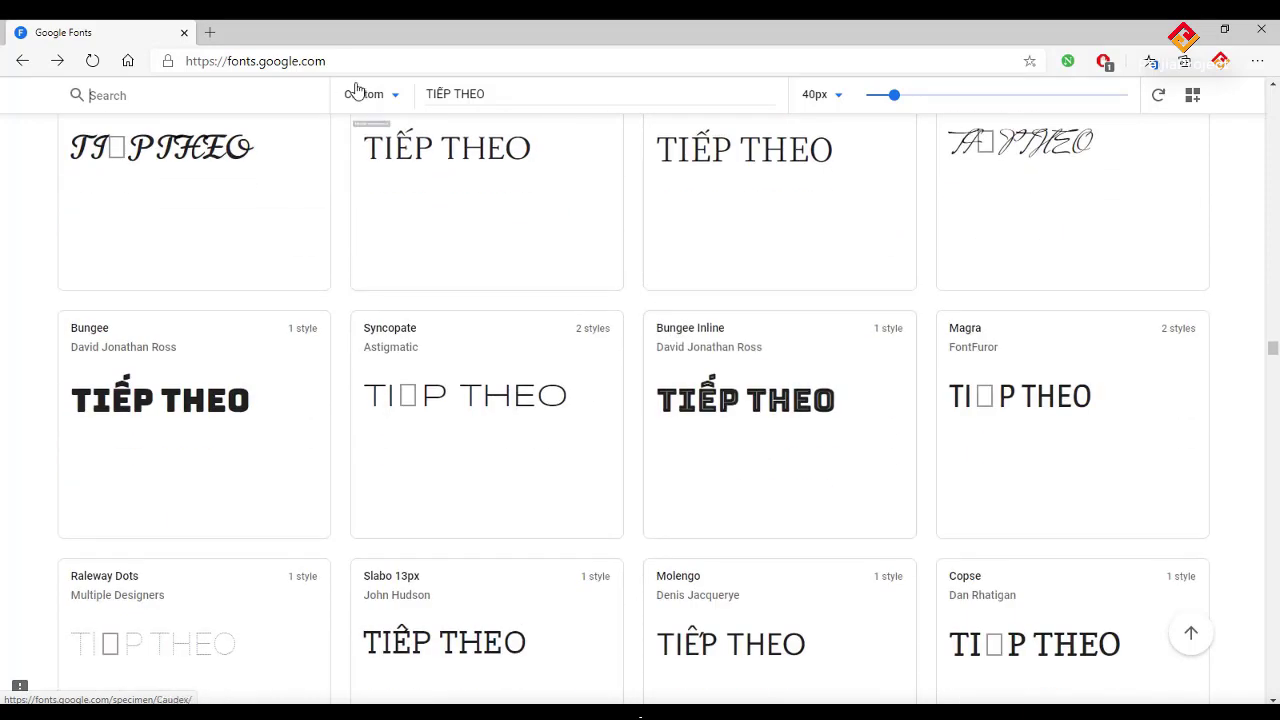
Scroll the Google Fonts catalogue down past Turret Road until the Notable card appears.
left_click(400, 103)
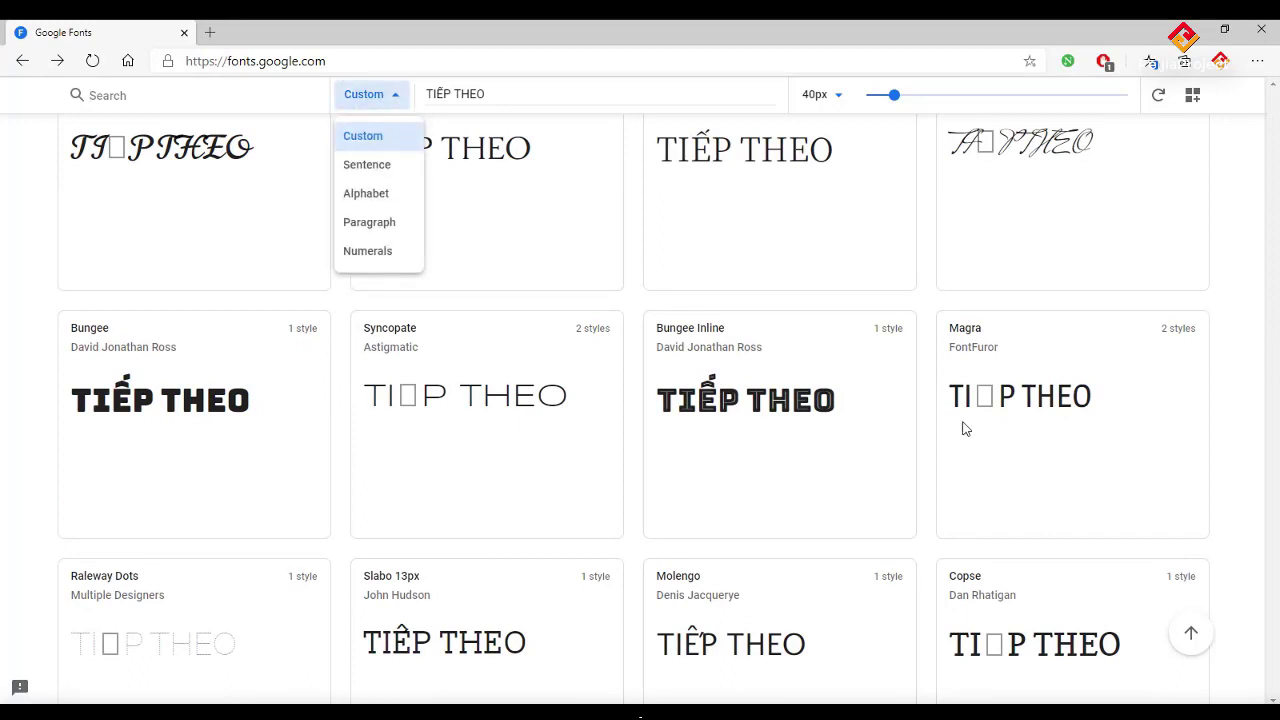
left_click(1257, 371)
scroll(963, 431, "down", 2)
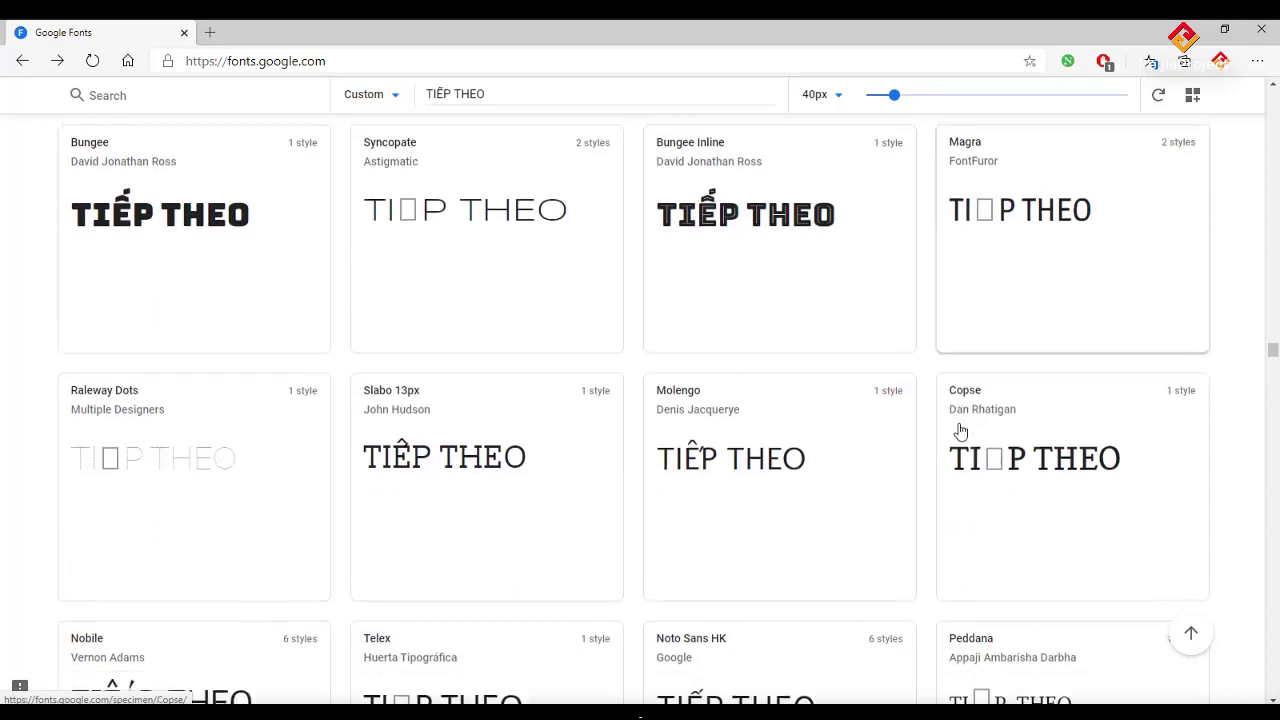
scroll(963, 431, "down", 3)
scroll(960, 431, "down", 5)
scroll(960, 431, "down", 3)
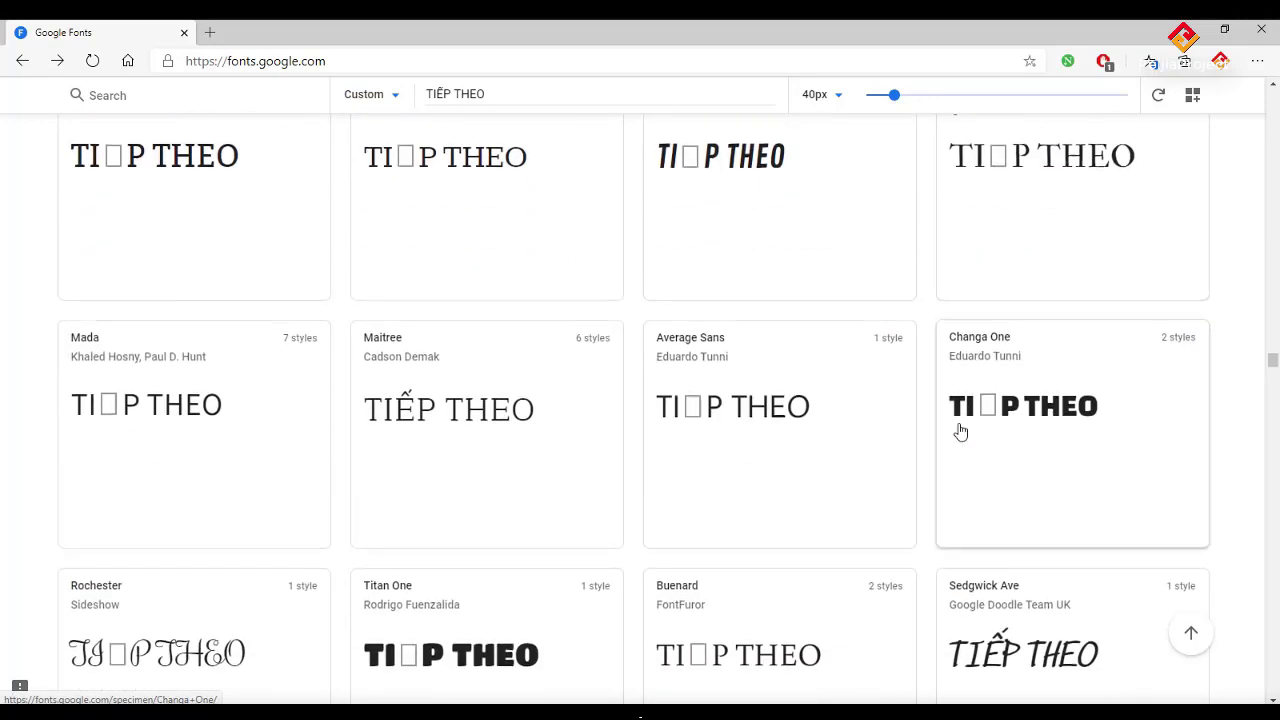
scroll(960, 431, "down", 2)
scroll(960, 431, "down", 3)
scroll(894, 437, "down", 3)
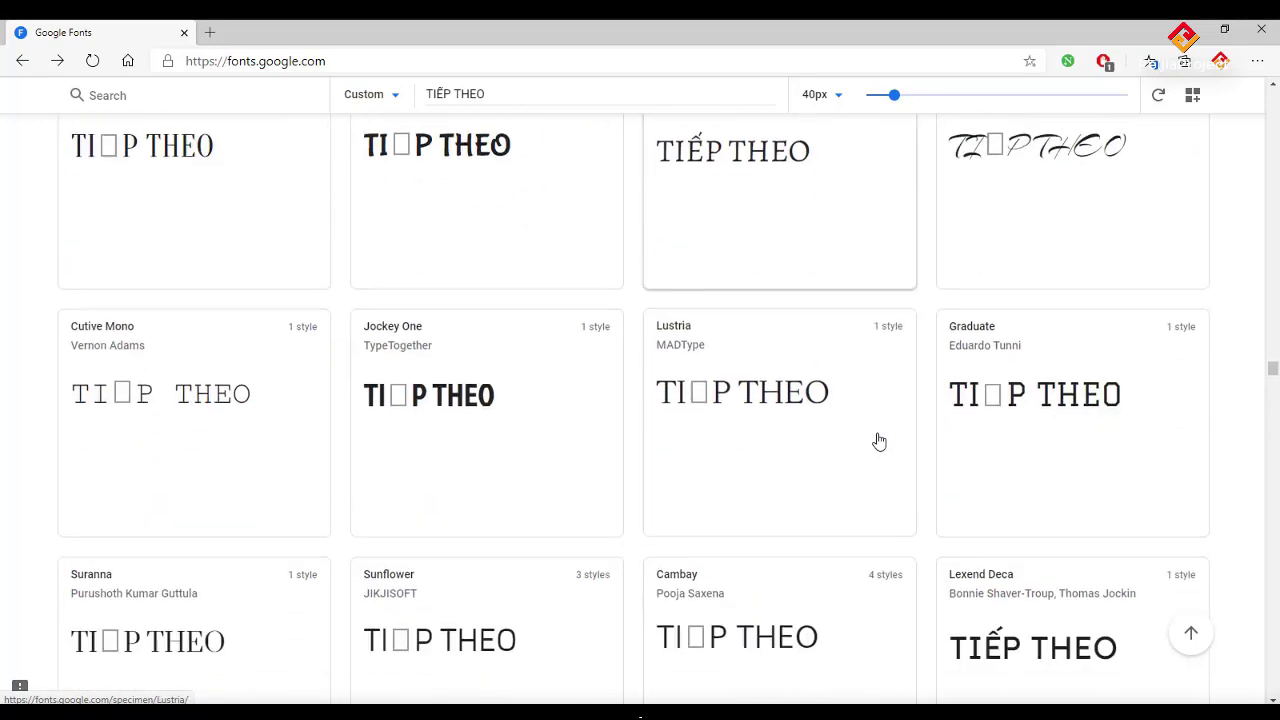
scroll(877, 440, "down", 5)
scroll(879, 441, "down", 3)
scroll(879, 441, "down", 3)
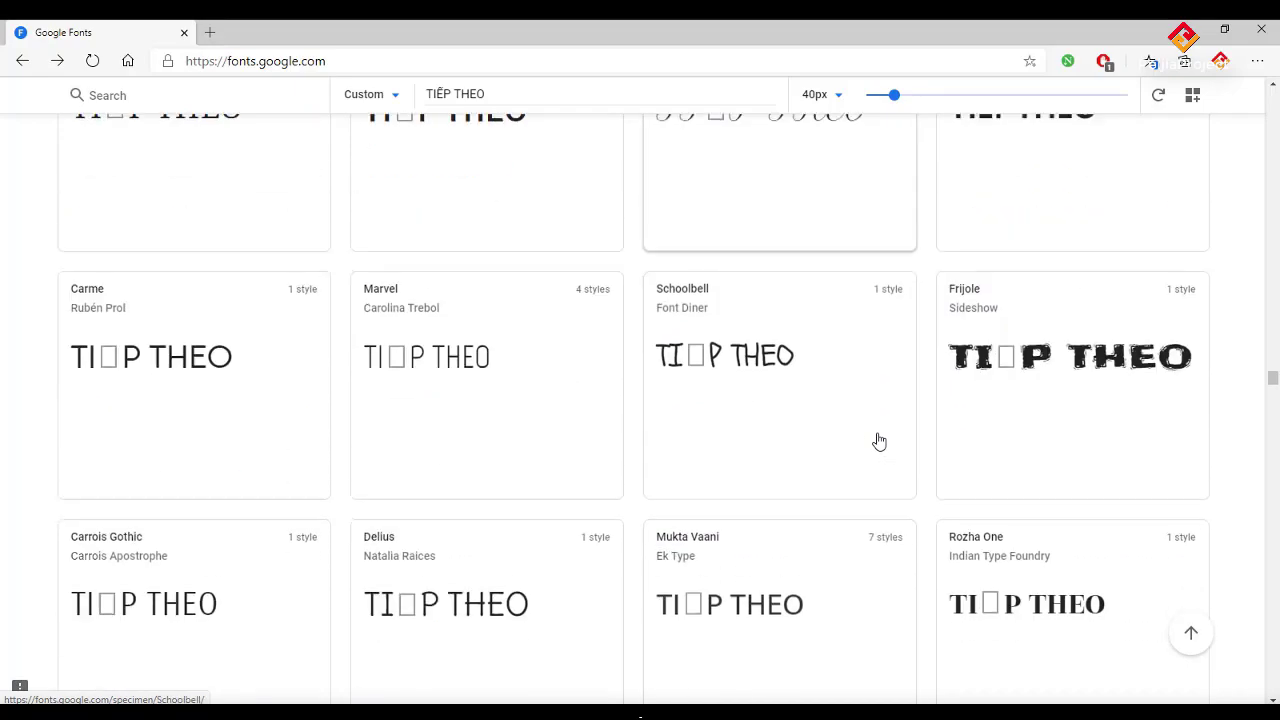
scroll(879, 441, "down", 3)
scroll(879, 441, "down", 3)
scroll(878, 441, "down", 3)
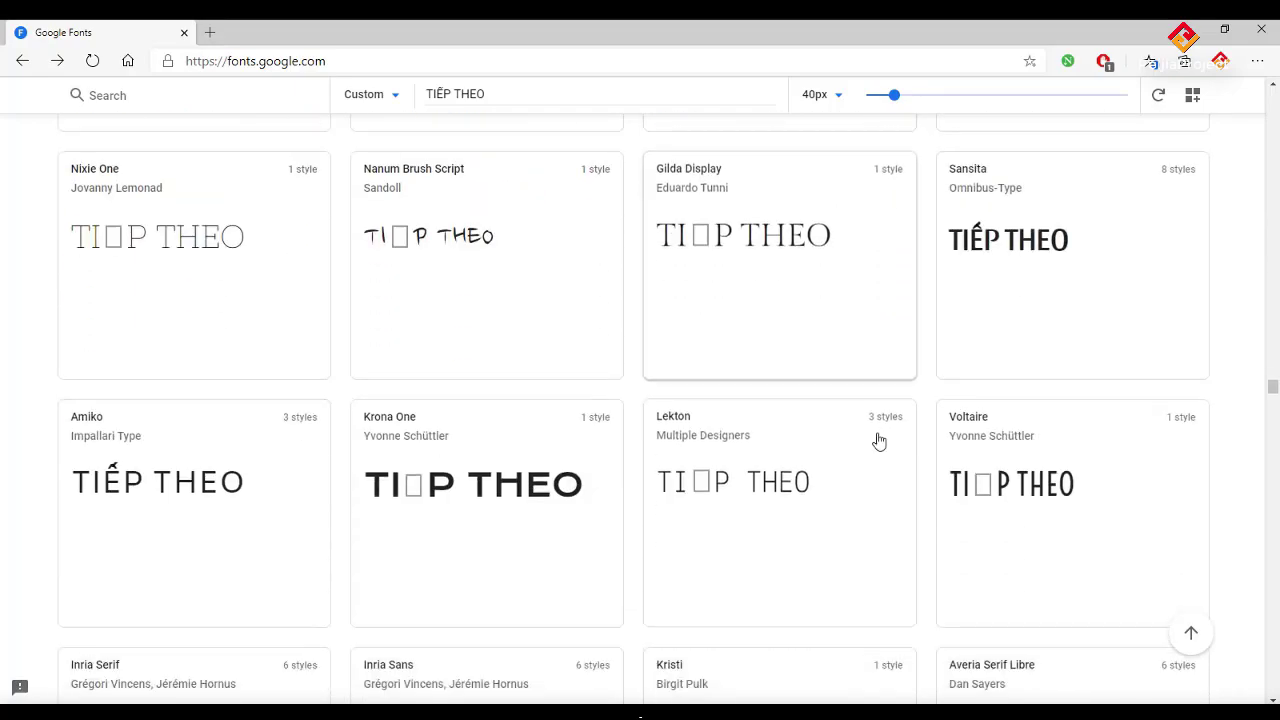
scroll(878, 441, "down", 3)
scroll(878, 441, "down", 4)
scroll(878, 441, "down", 5)
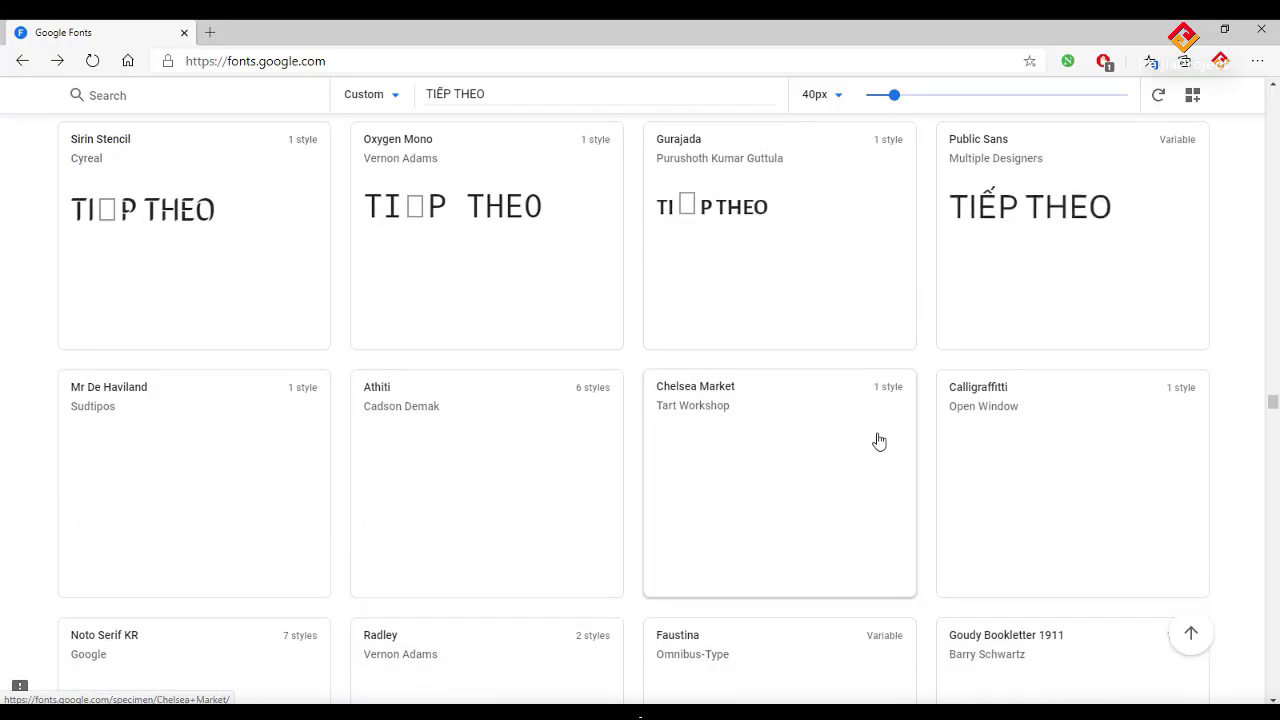
scroll(878, 441, "down", 3)
scroll(879, 441, "down", 3)
scroll(879, 441, "down", 3)
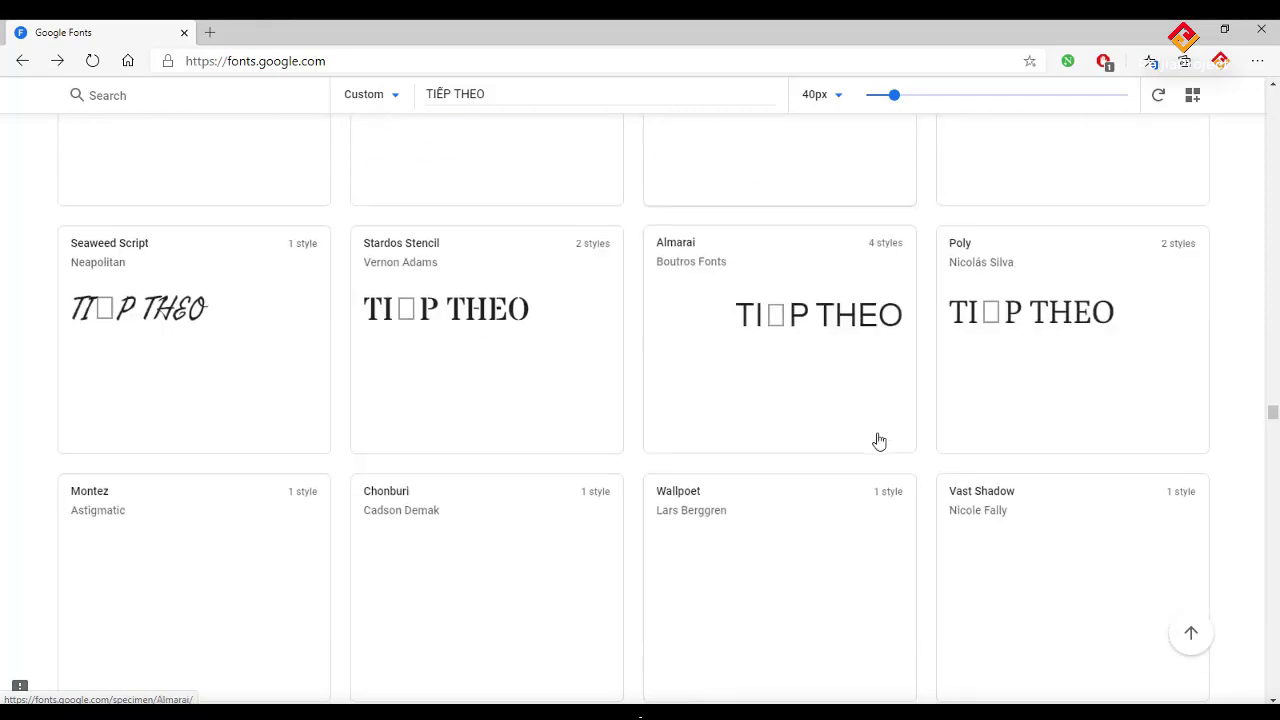
scroll(879, 441, "down", 3)
scroll(879, 441, "down", 3)
scroll(879, 441, "down", 3)
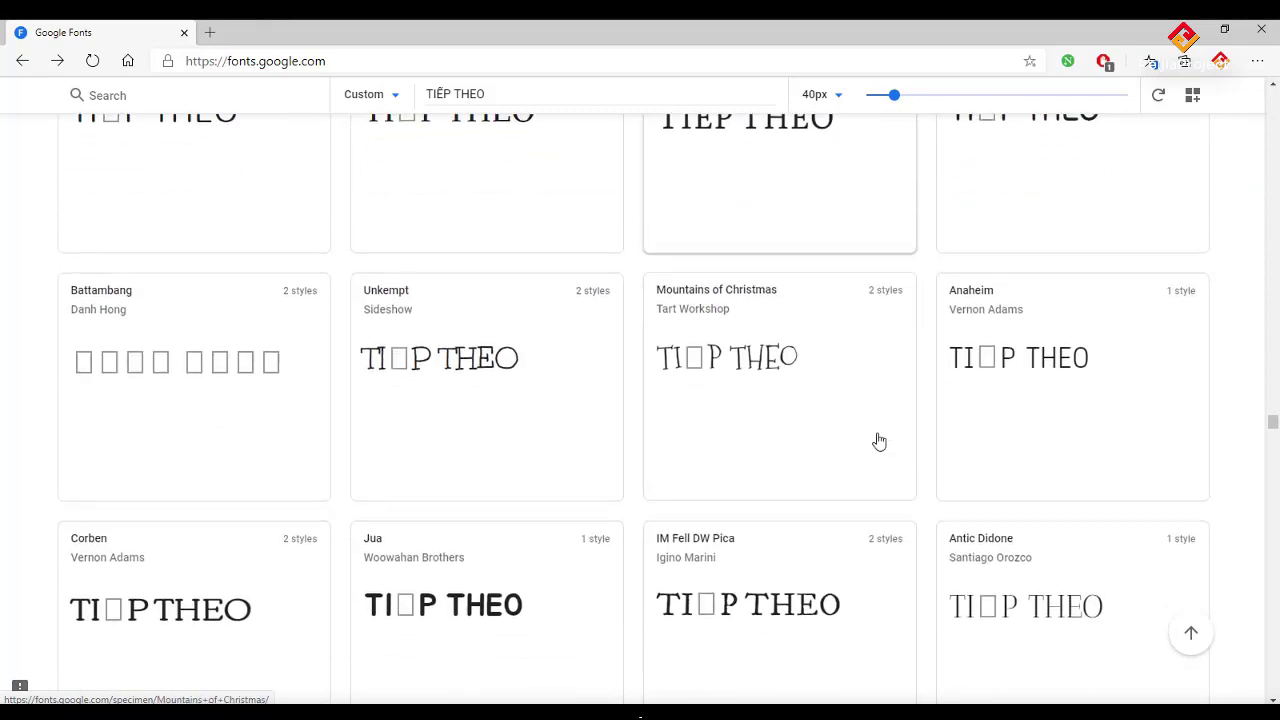
scroll(879, 441, "down", 4)
scroll(879, 441, "down", 4)
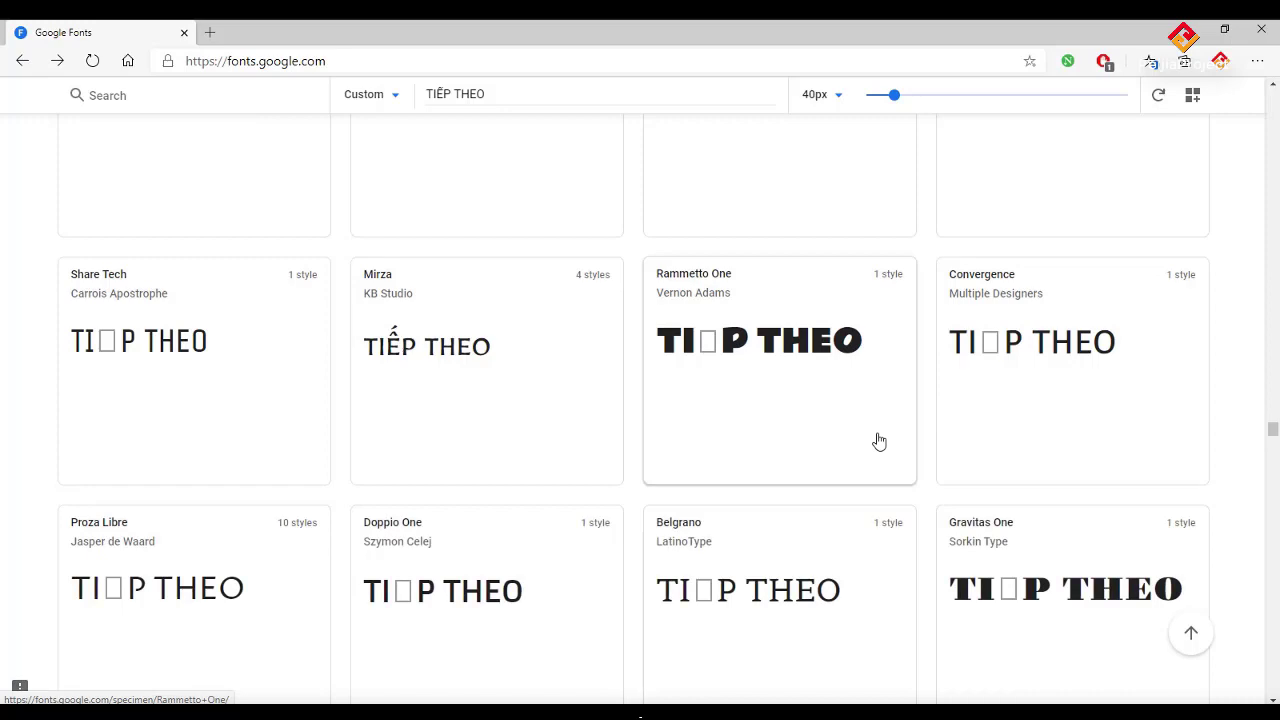
scroll(879, 441, "down", 3)
scroll(879, 441, "down", 3)
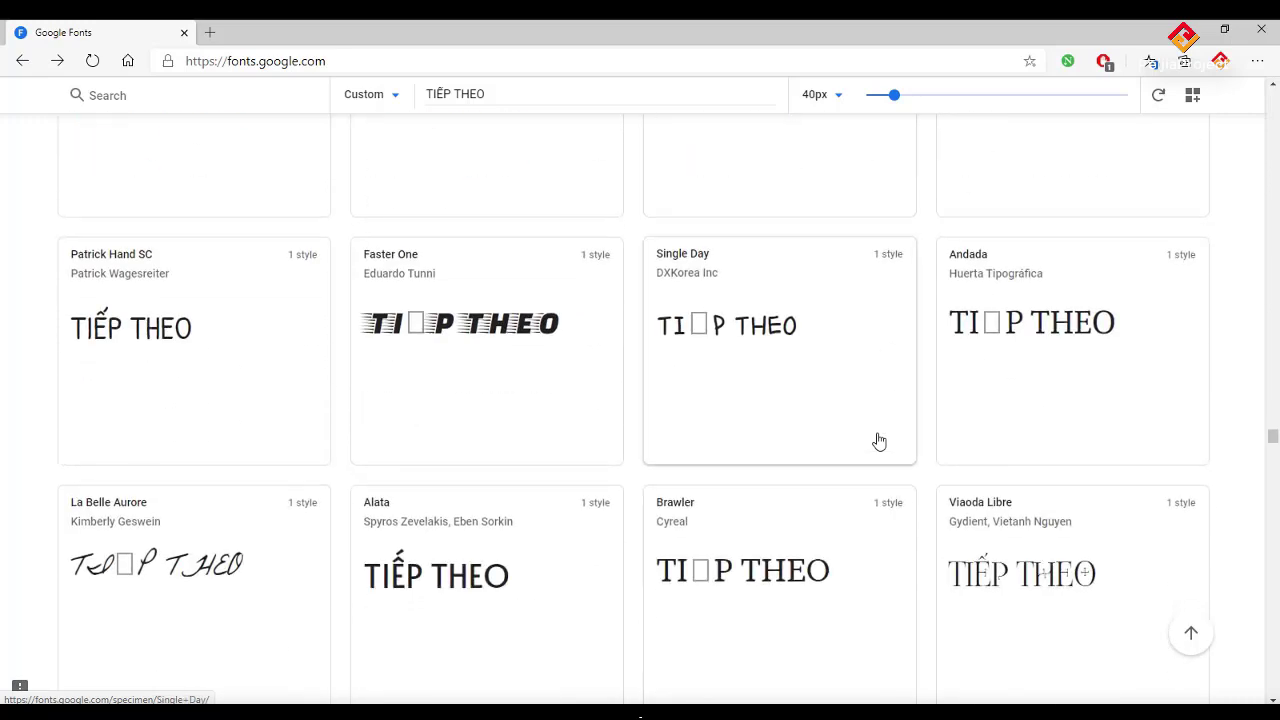
scroll(879, 441, "down", 3)
scroll(879, 441, "down", 3)
scroll(879, 441, "down", 4)
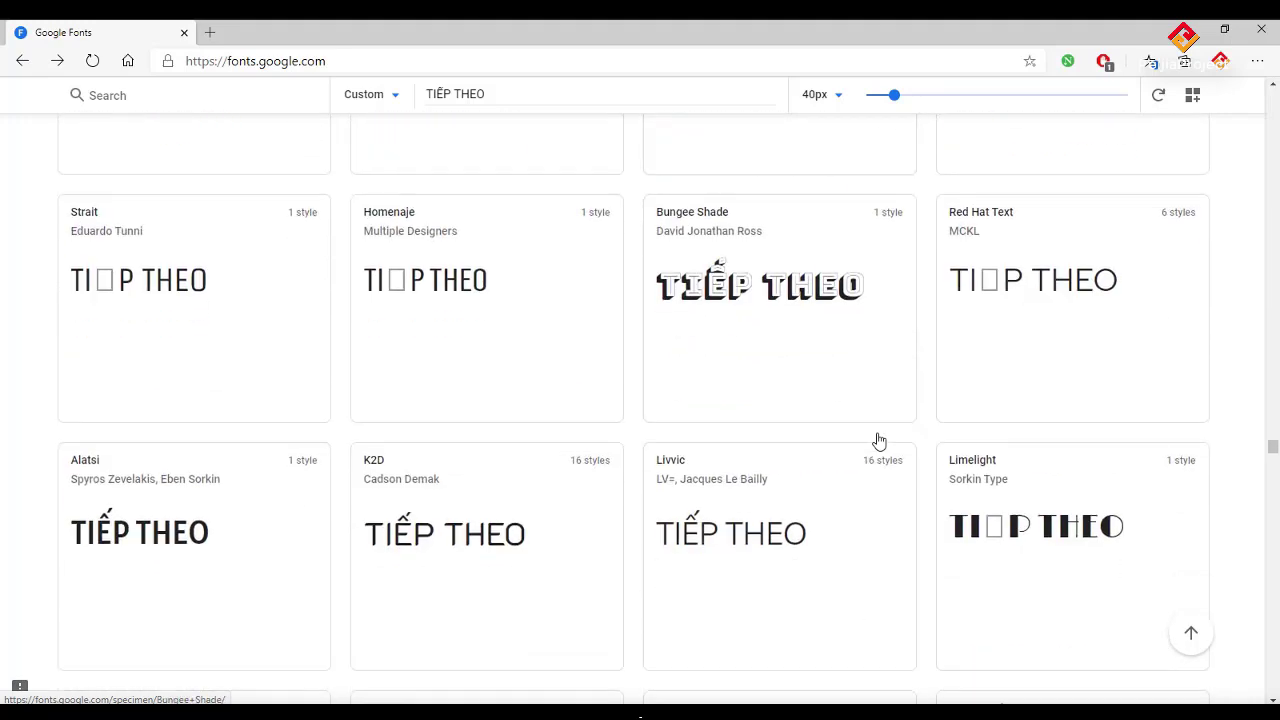
scroll(879, 441, "down", 2)
scroll(879, 441, "down", 3)
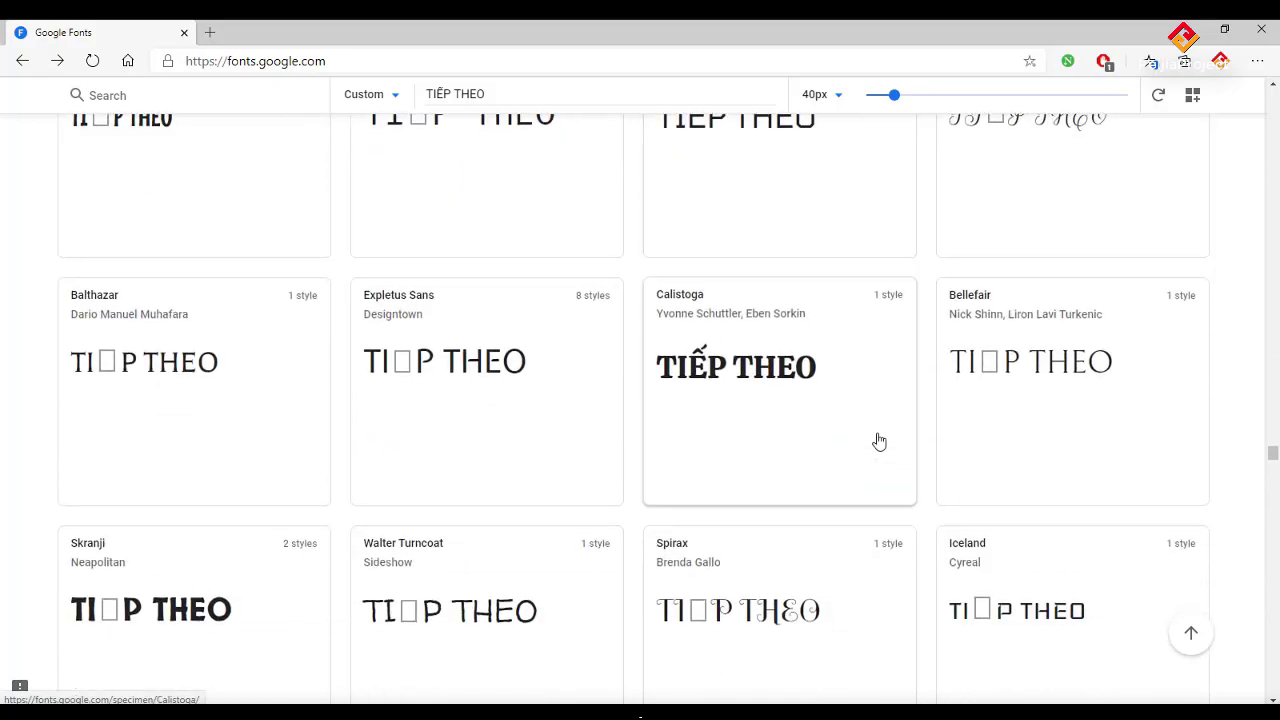
scroll(879, 441, "down", 3)
scroll(879, 441, "down", 1)
scroll(879, 441, "down", 2)
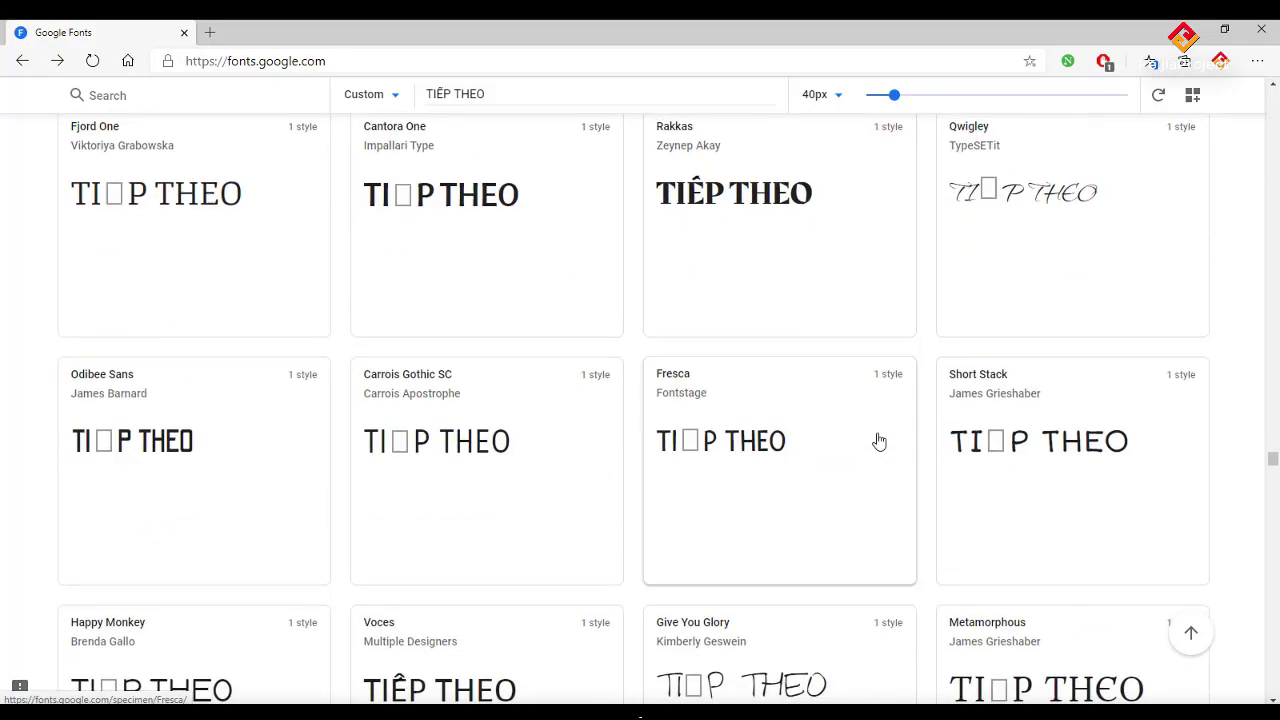
scroll(879, 441, "down", 4)
scroll(879, 441, "down", 2)
scroll(879, 441, "down", 1)
scroll(879, 441, "down", 4)
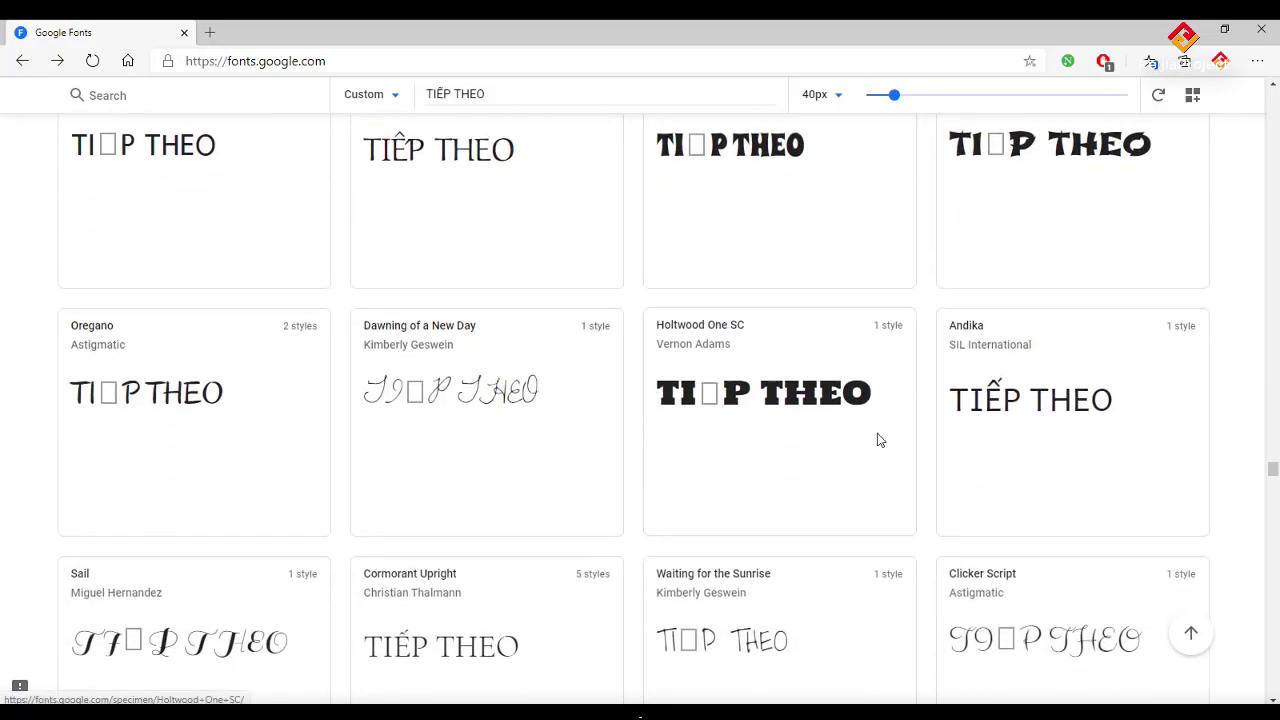
scroll(879, 441, "down", 3)
scroll(879, 441, "down", 4)
scroll(879, 441, "down", 3)
scroll(879, 441, "down", 5)
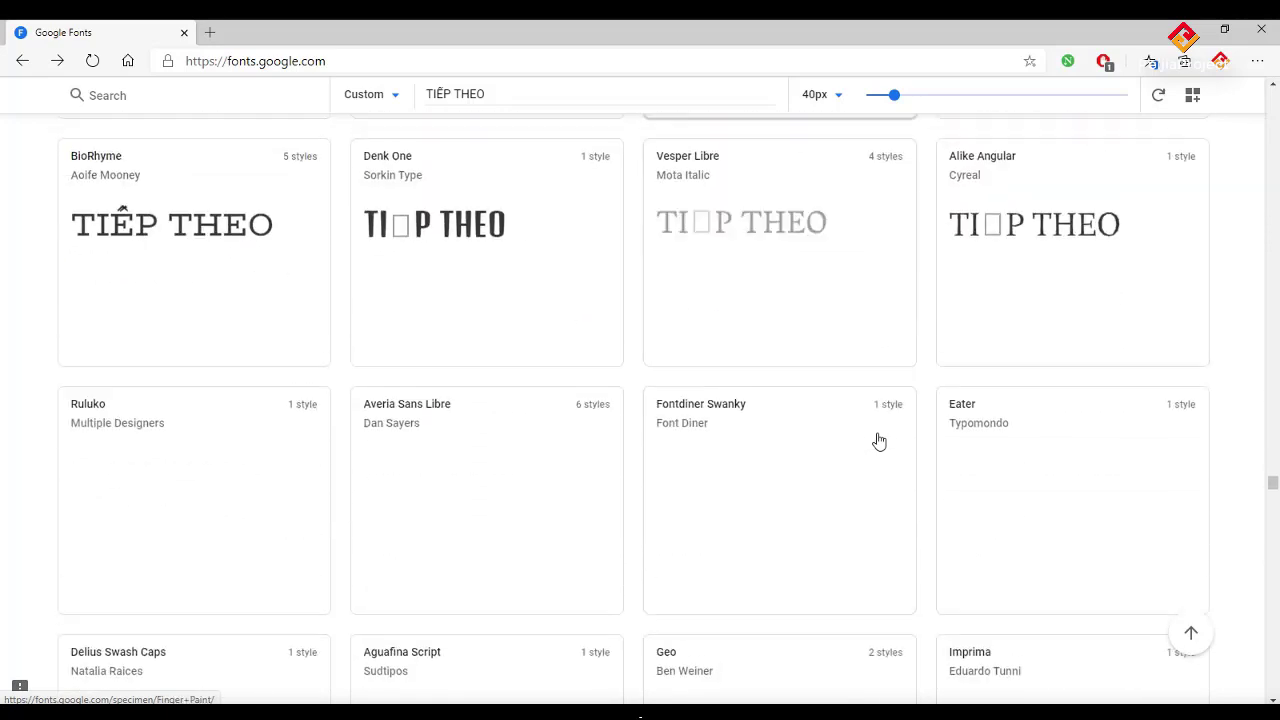
scroll(879, 441, "down", 4)
scroll(879, 441, "down", 4)
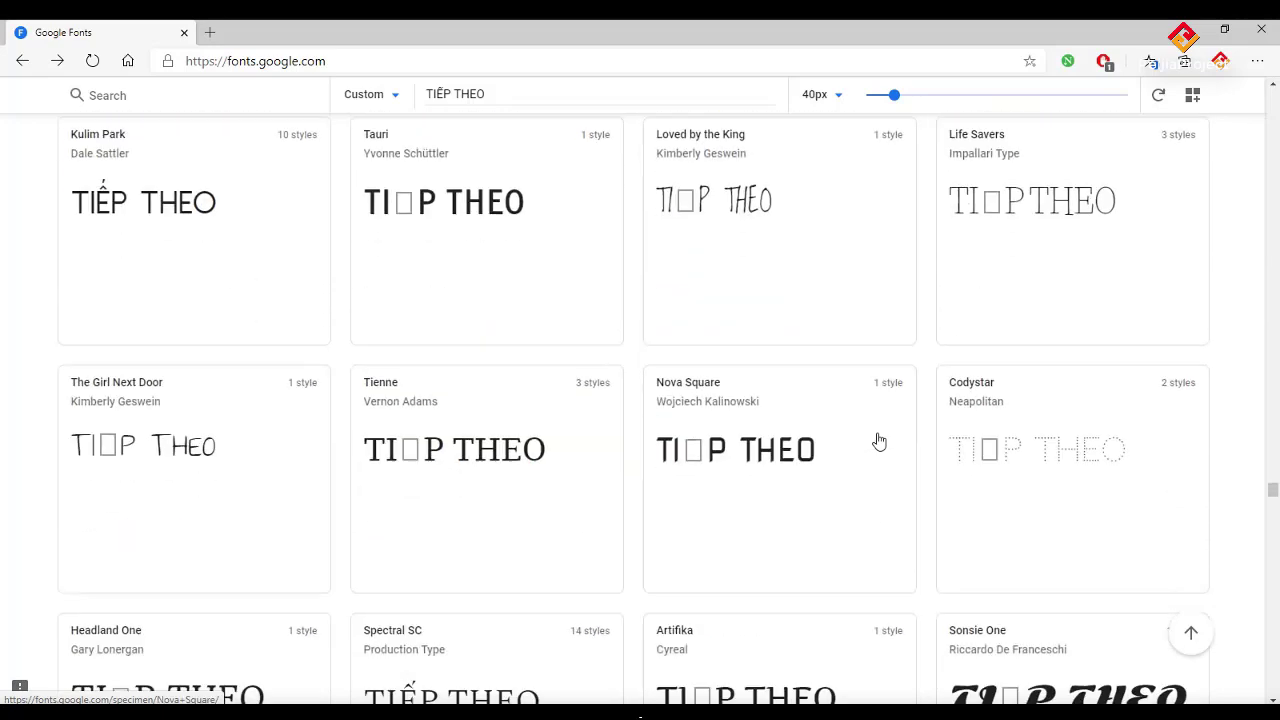
scroll(879, 441, "down", 2)
scroll(879, 441, "down", 2)
scroll(879, 441, "down", 4)
scroll(879, 441, "down", 3)
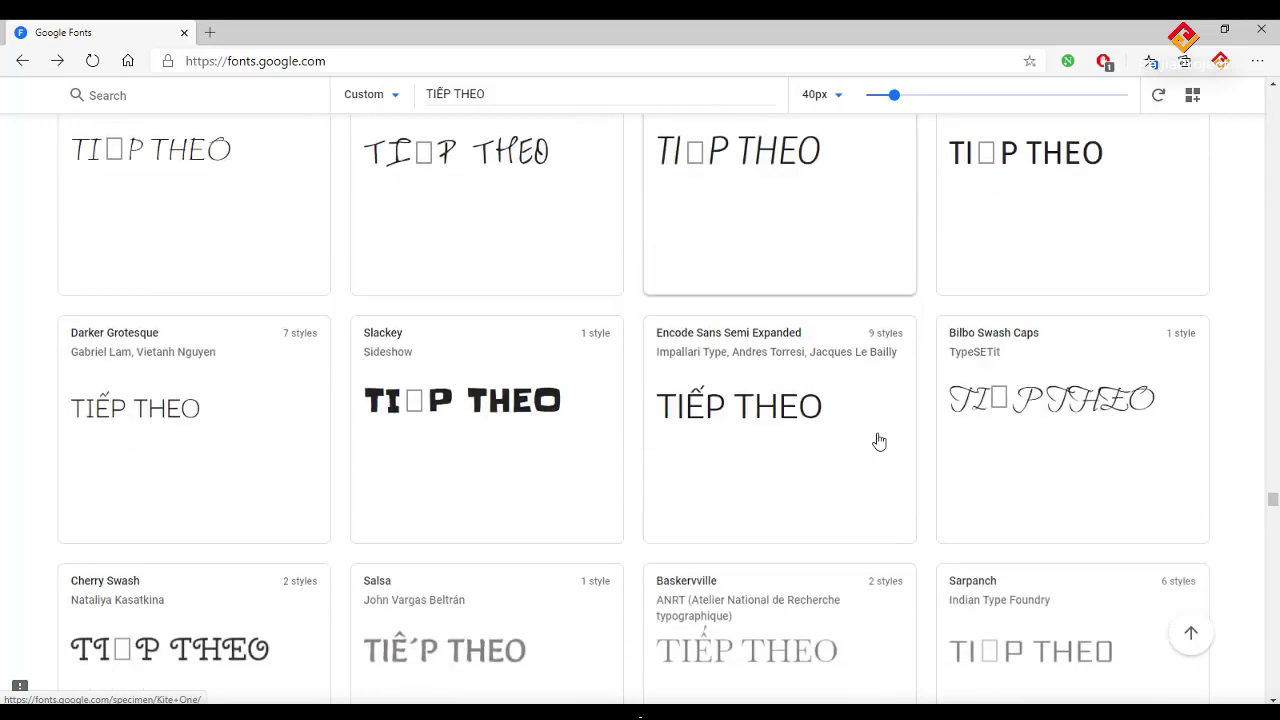
scroll(879, 441, "down", 2)
scroll(879, 441, "down", 2)
scroll(879, 441, "down", 3)
scroll(879, 441, "down", 2)
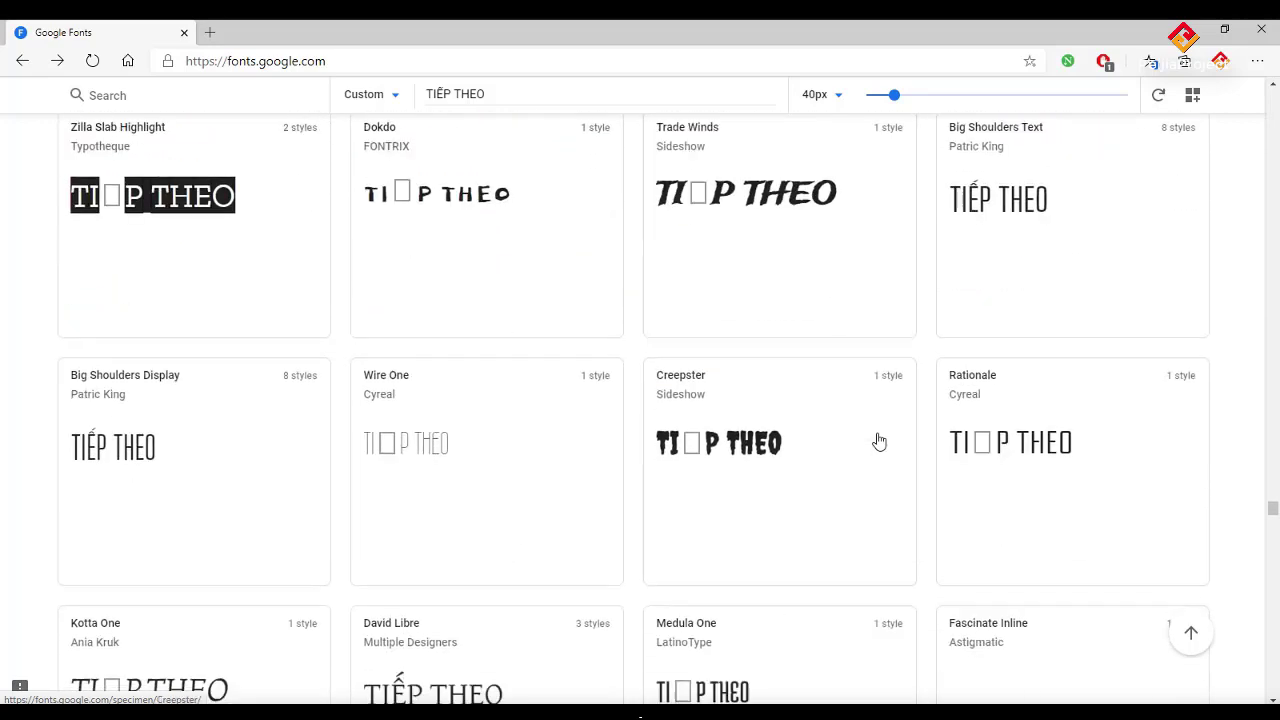
scroll(879, 441, "down", 3)
scroll(879, 441, "down", 3)
scroll(879, 441, "down", 4)
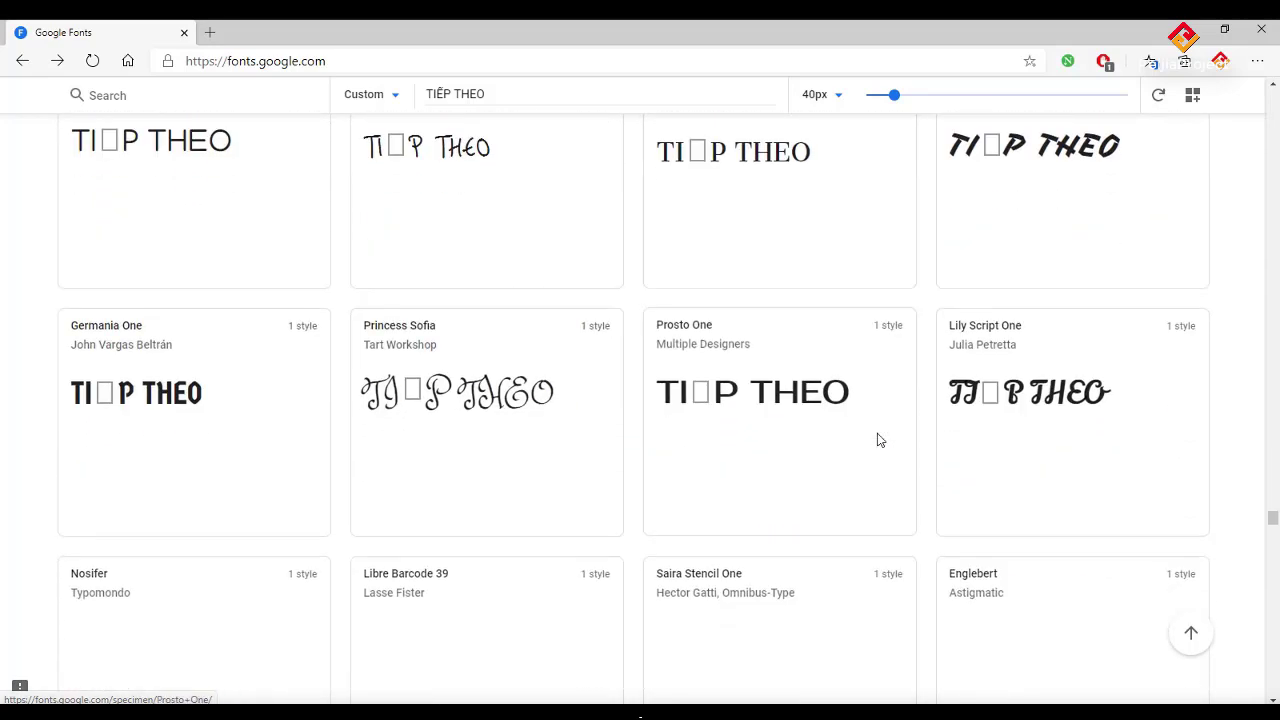
scroll(879, 441, "down", 3)
scroll(879, 441, "down", 2)
scroll(879, 441, "down", 4)
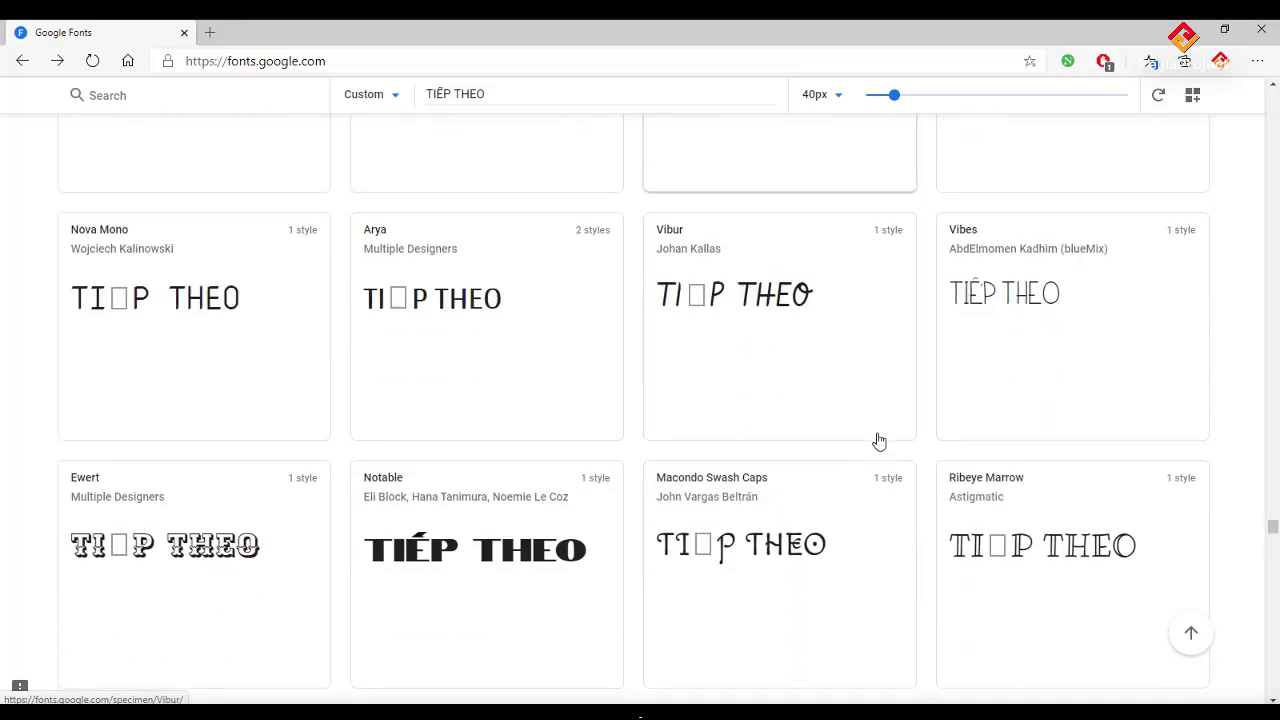
scroll(879, 441, "down", 3)
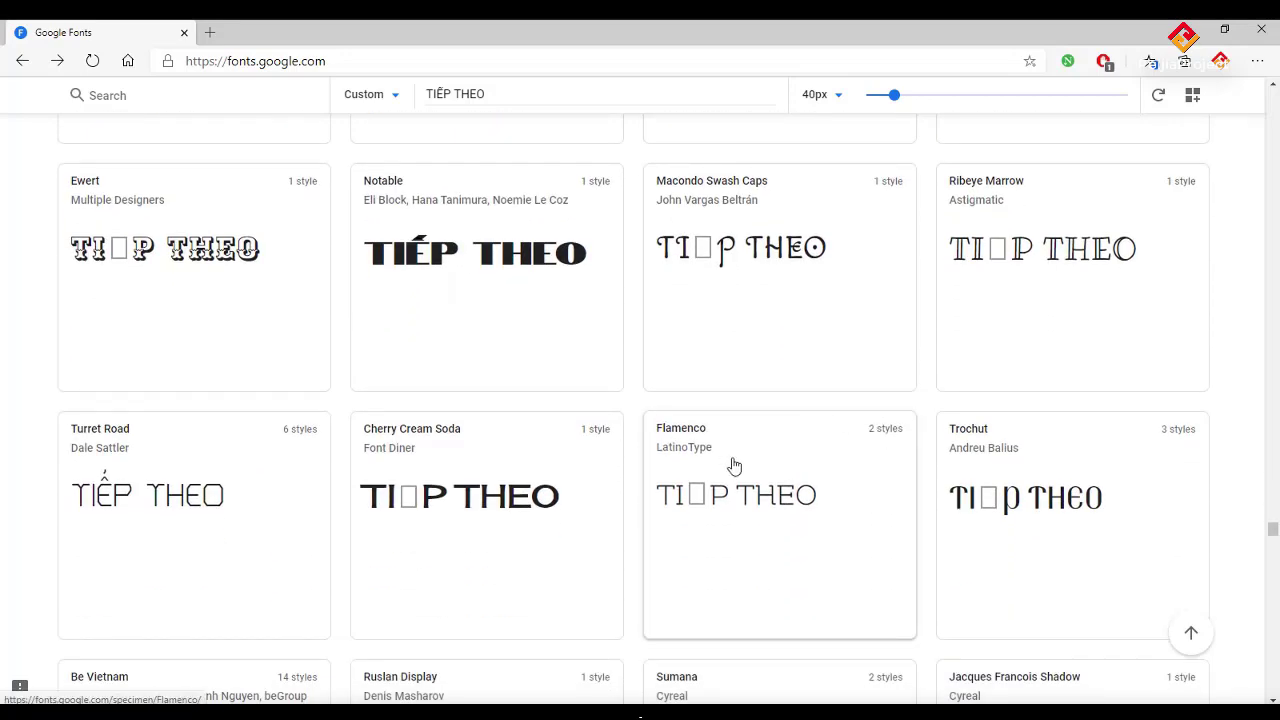
Open Notable's specimen page and add its Regular 400 style to the selected family.
left_click(518, 265)
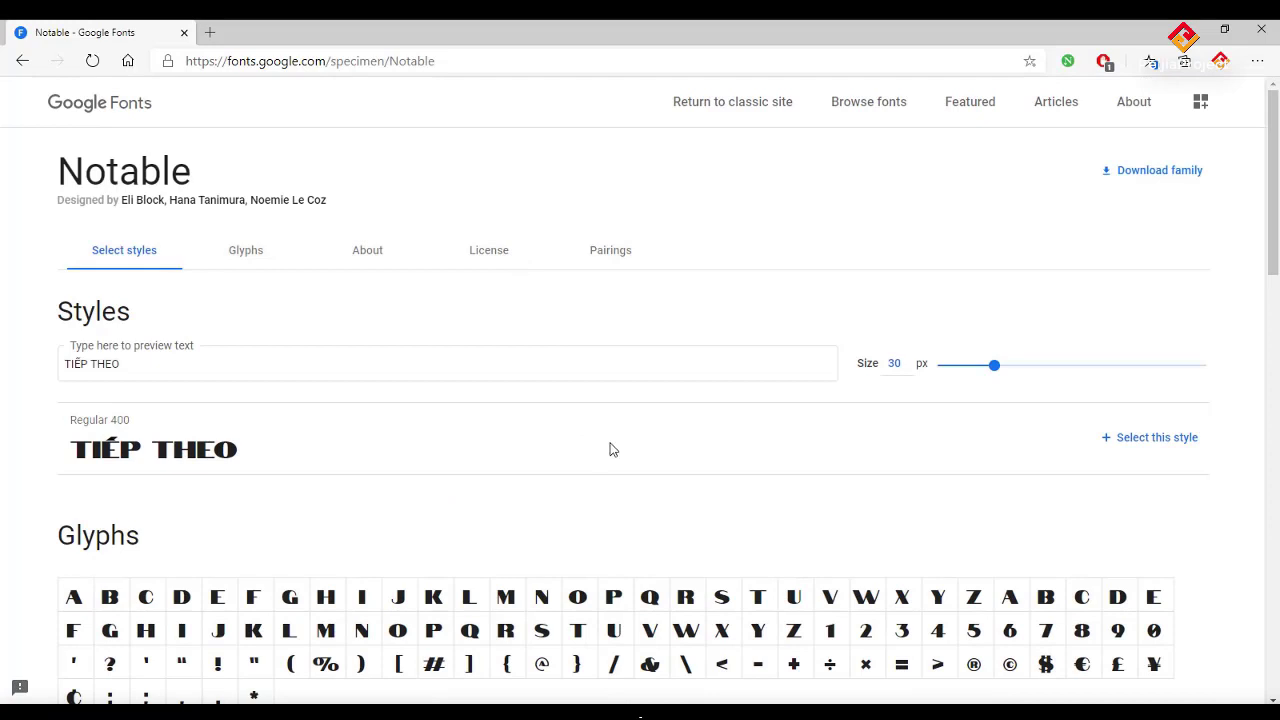
scroll(613, 450, "down", 1)
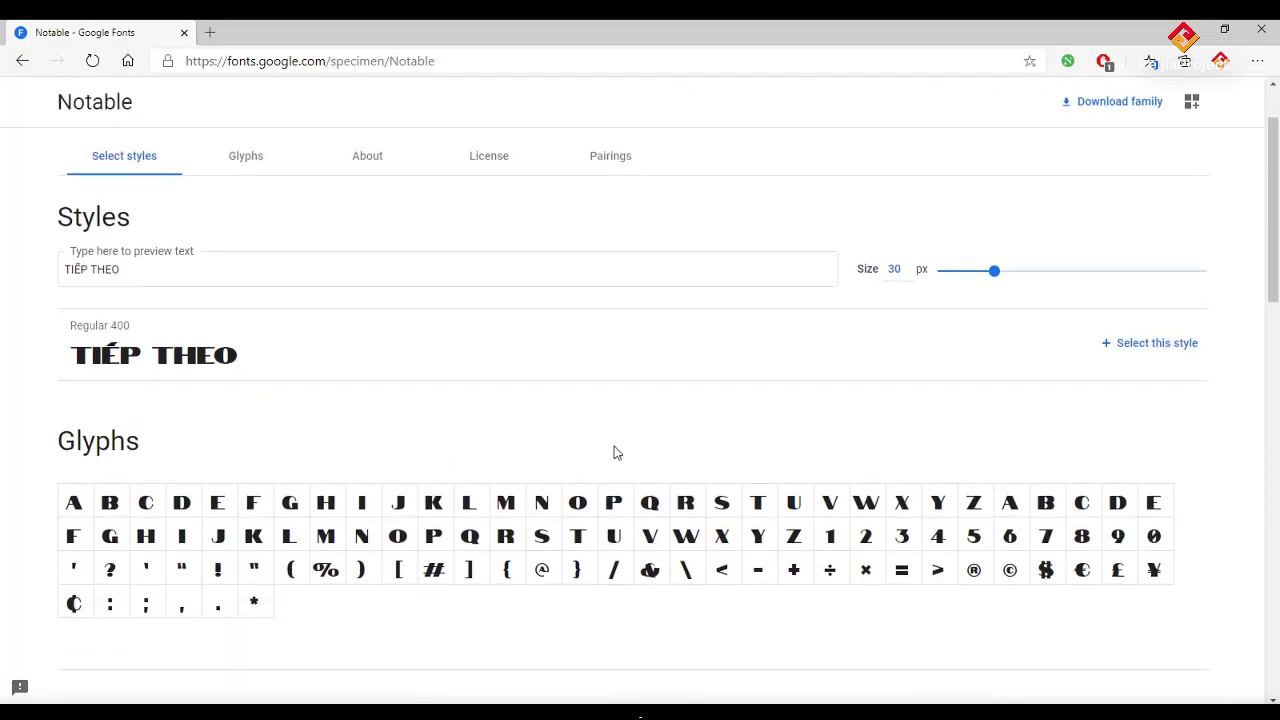
left_click(1140, 350)
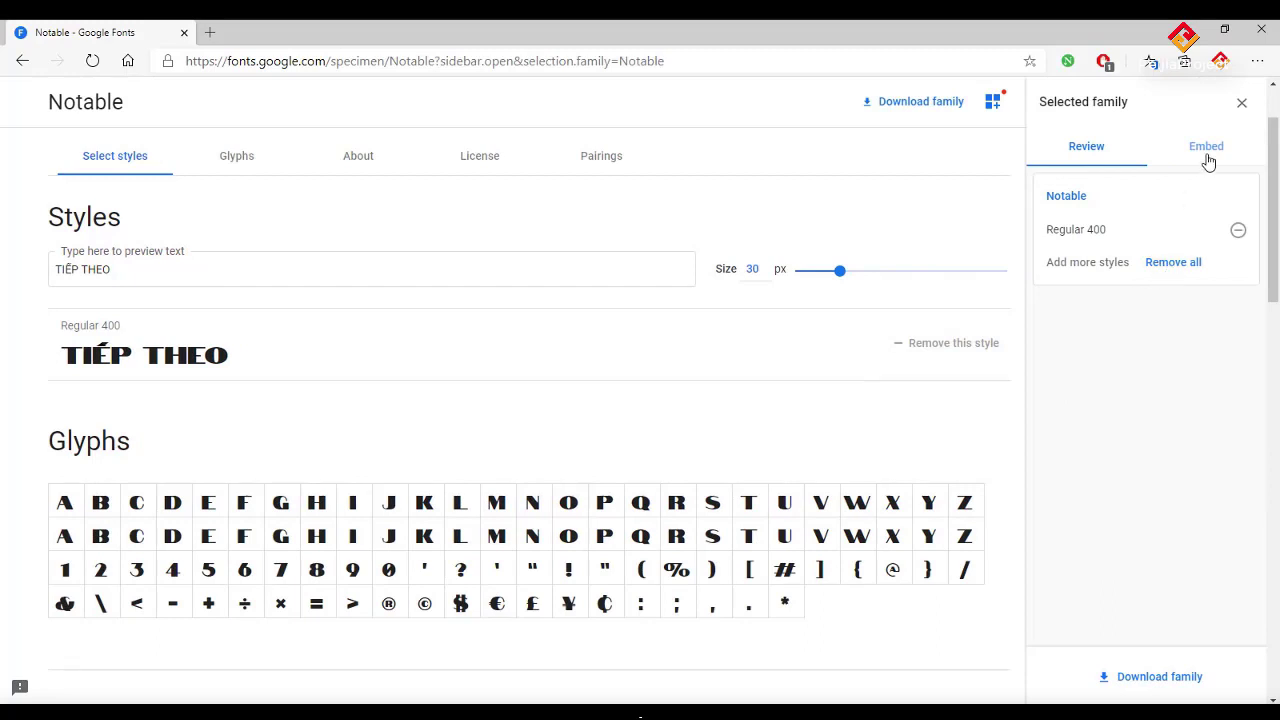
Check the selected family's embed code, then its Review, scrolling through Glyphs and About.
left_click(1207, 155)
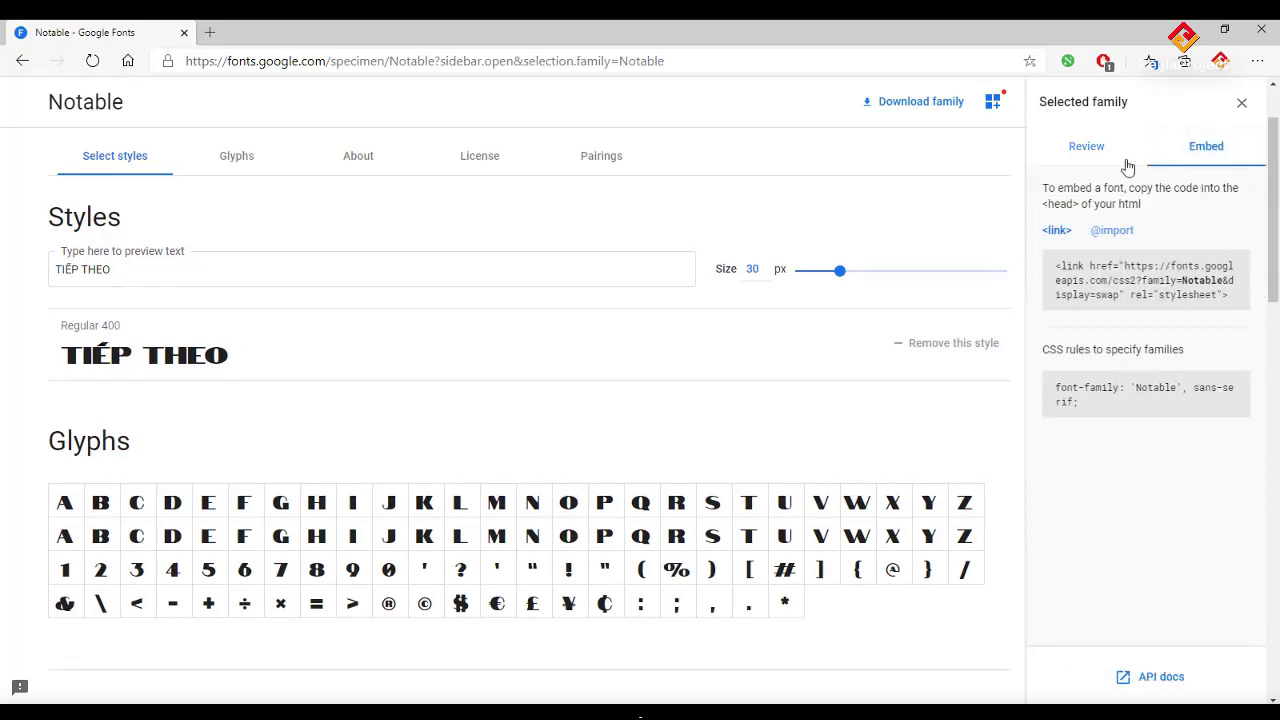
left_click(1086, 152)
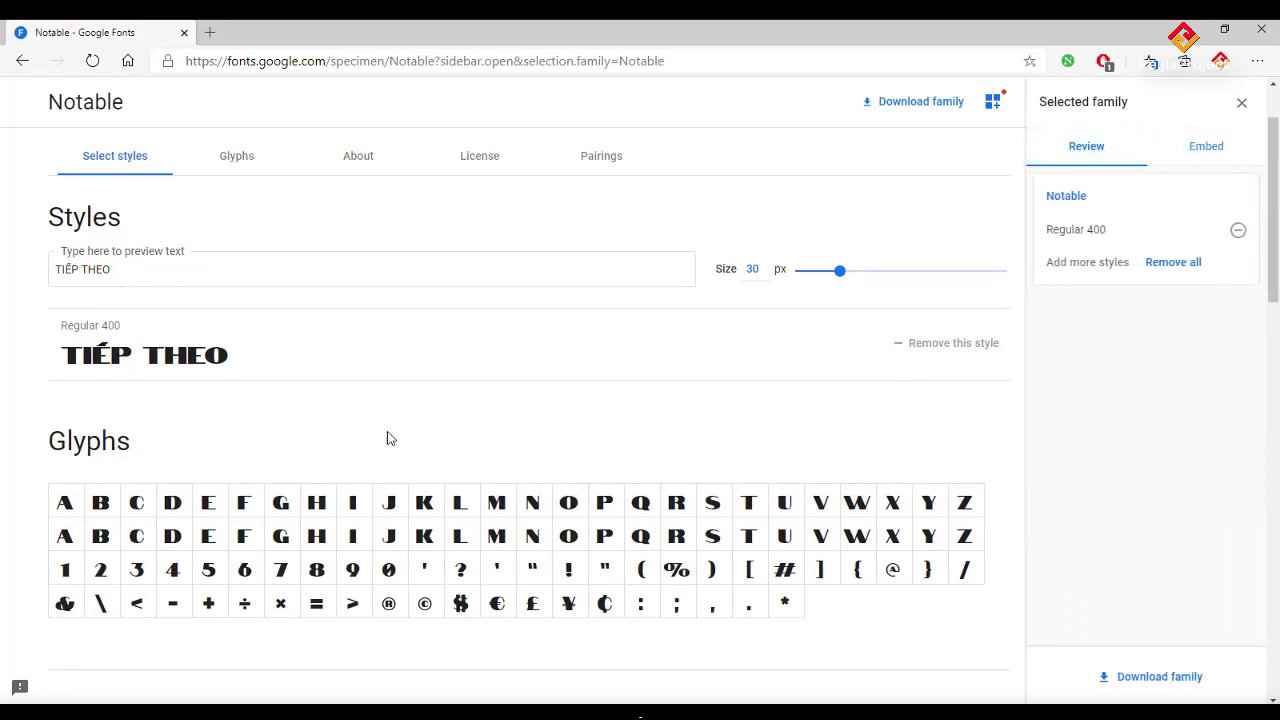
scroll(405, 465, "down", 2)
scroll(632, 526, "down", 3)
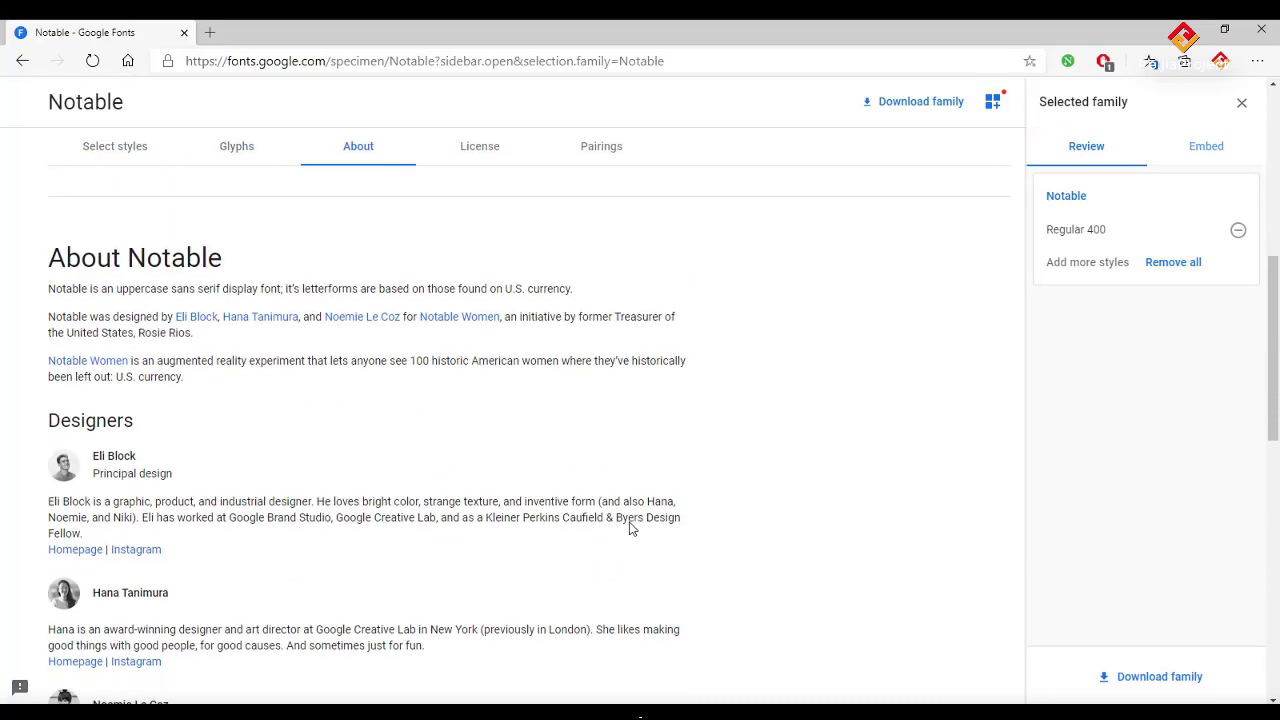
scroll(800, 570, "up", 3)
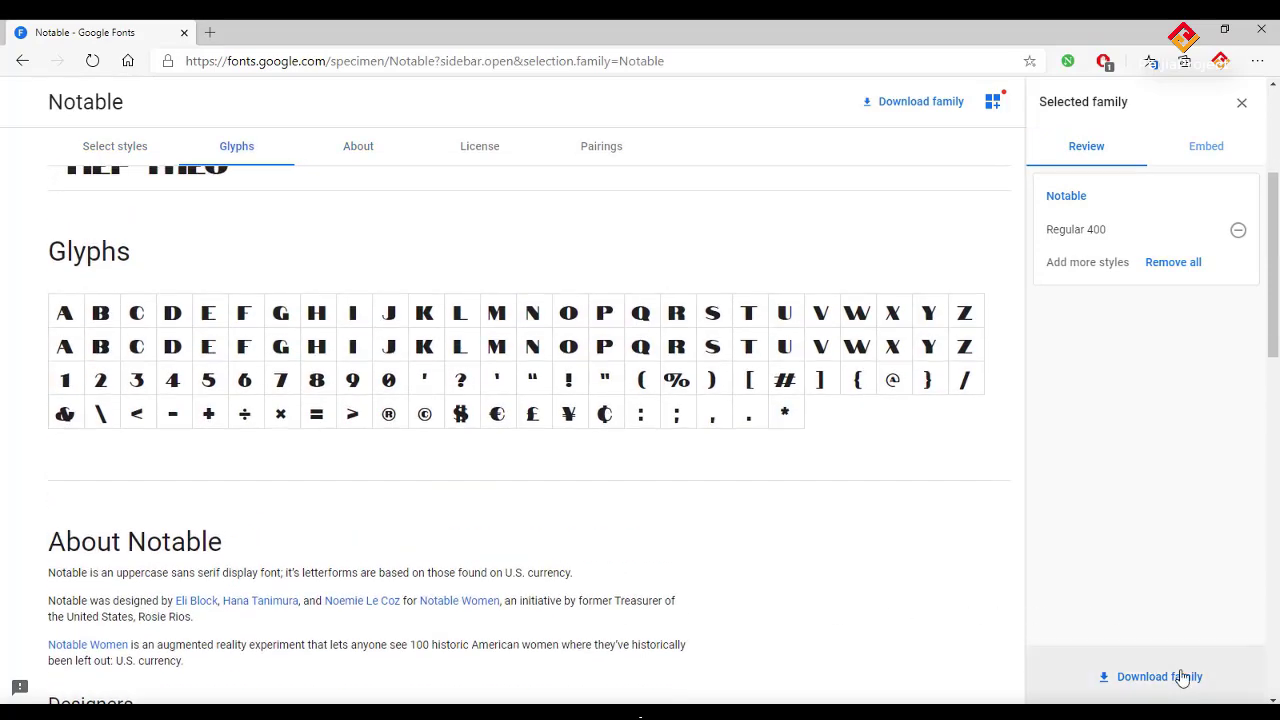
Download the Notable family, open Notable.zip in WinRAR, and drag Notable-Regular.ttf out.
left_click(1169, 679)
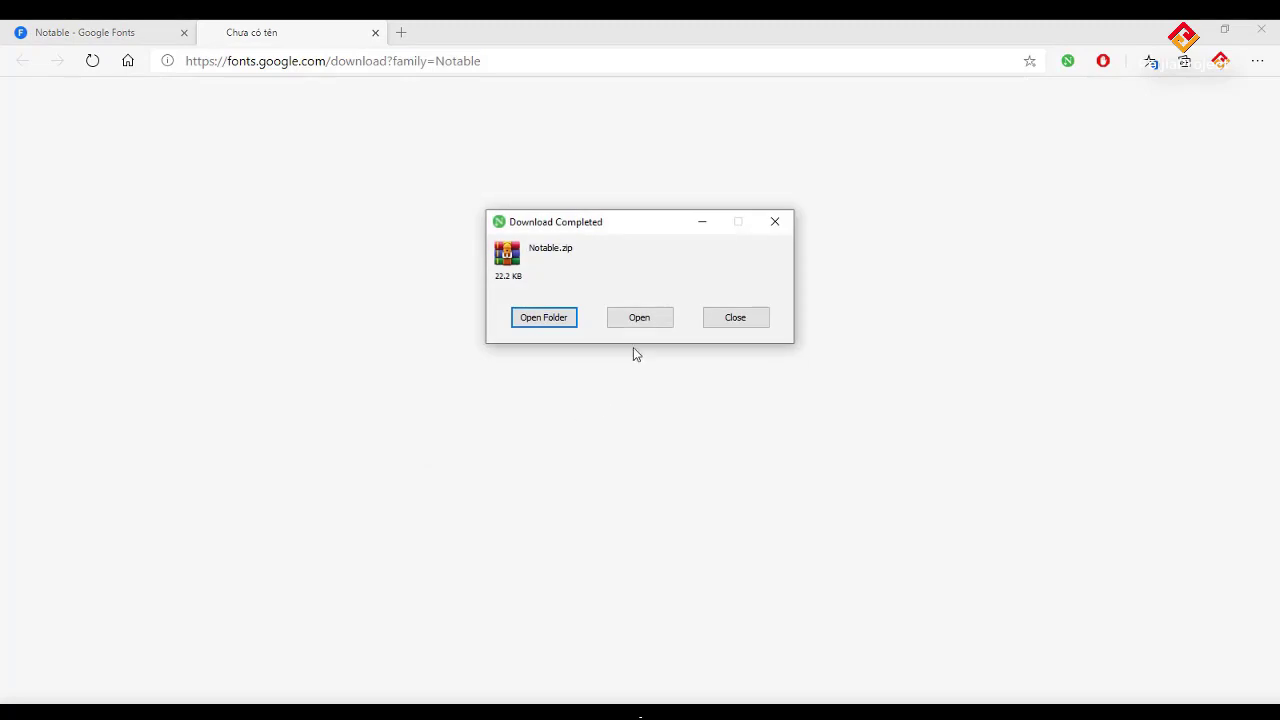
left_click(652, 323)
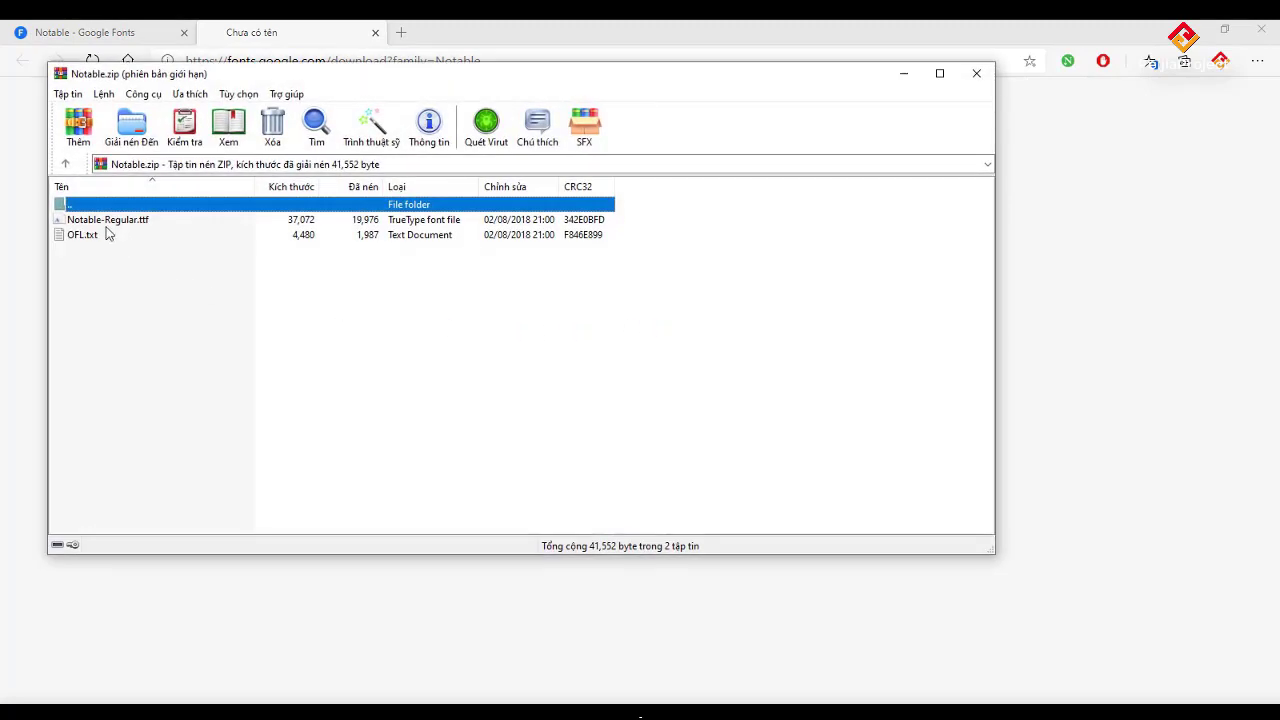
right_click(88, 218)
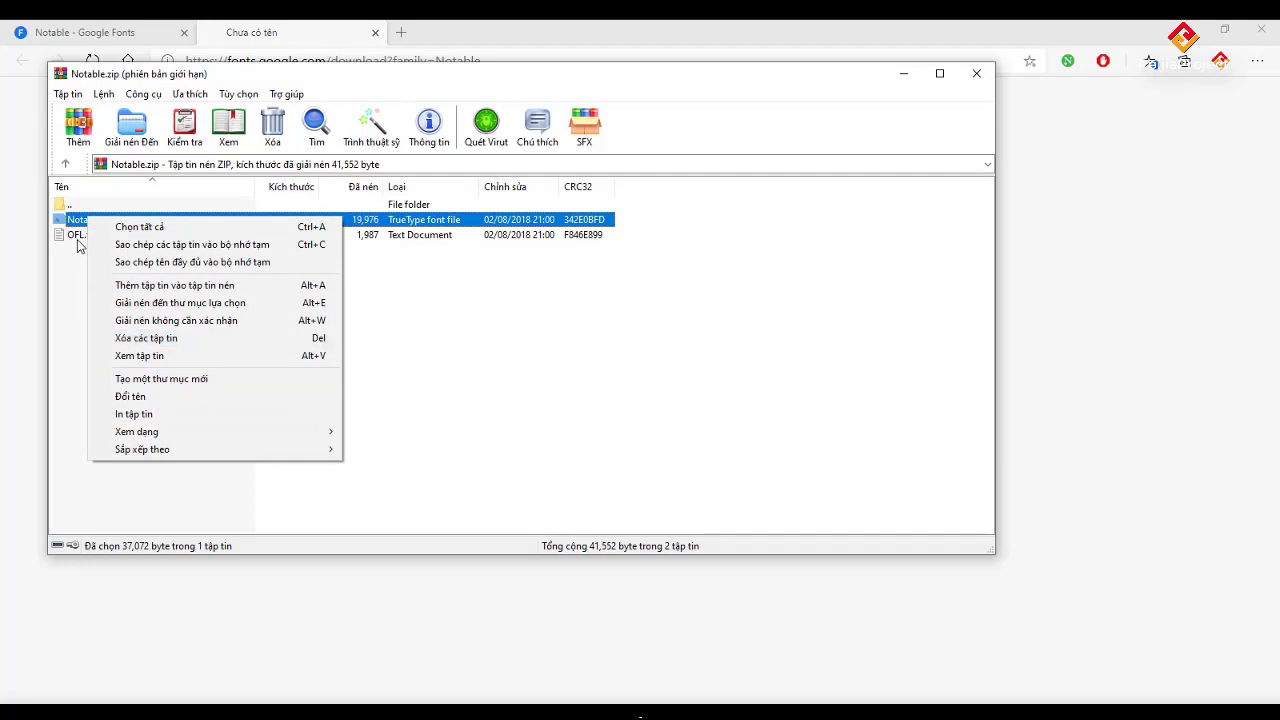
left_click_drag(75, 225, 295, 489)
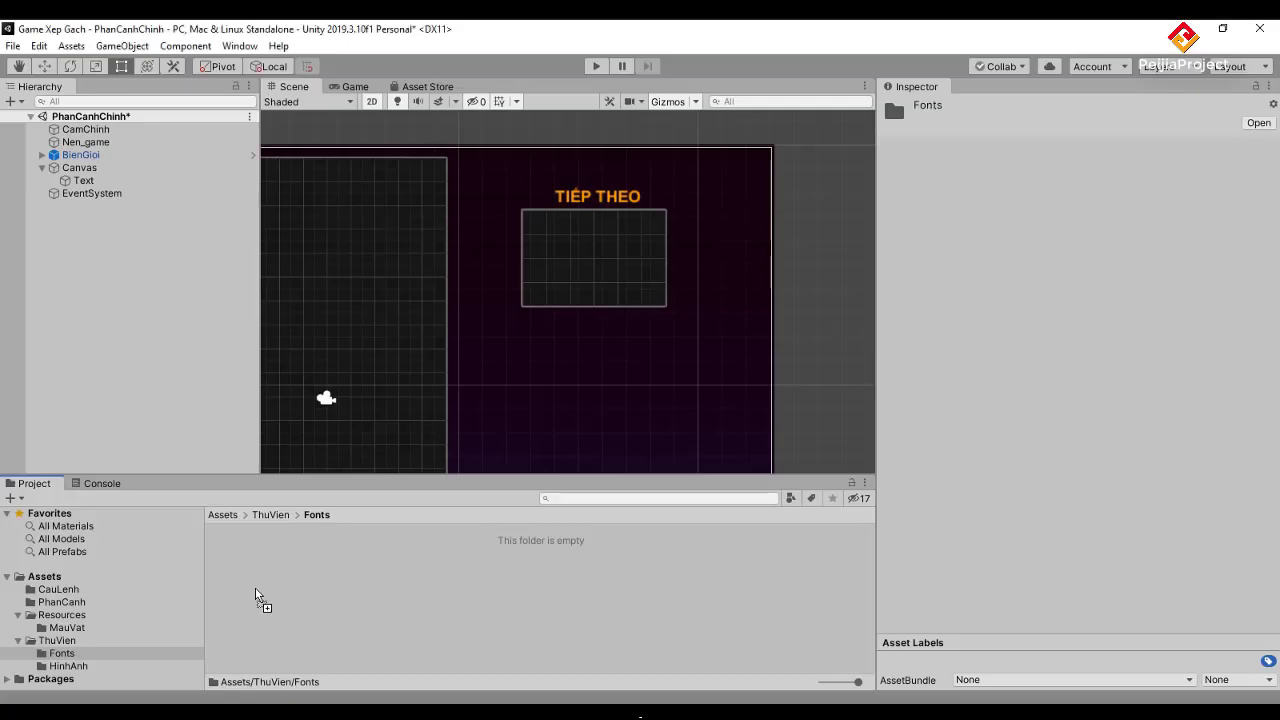
Drop Notable-Regular.ttf into Assets/ThuVien/Fonts; the copy fails and Unity is force-quit.
left_click_drag(640, 710, 318, 593)
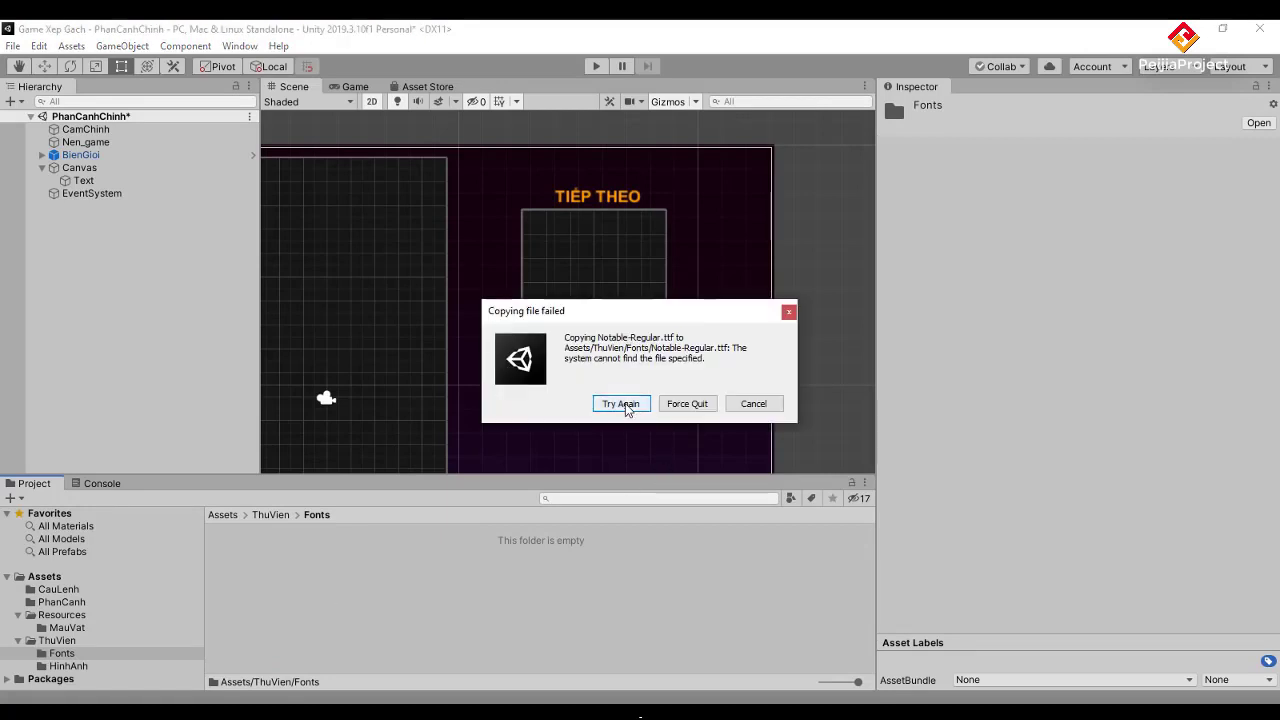
left_click(687, 403)
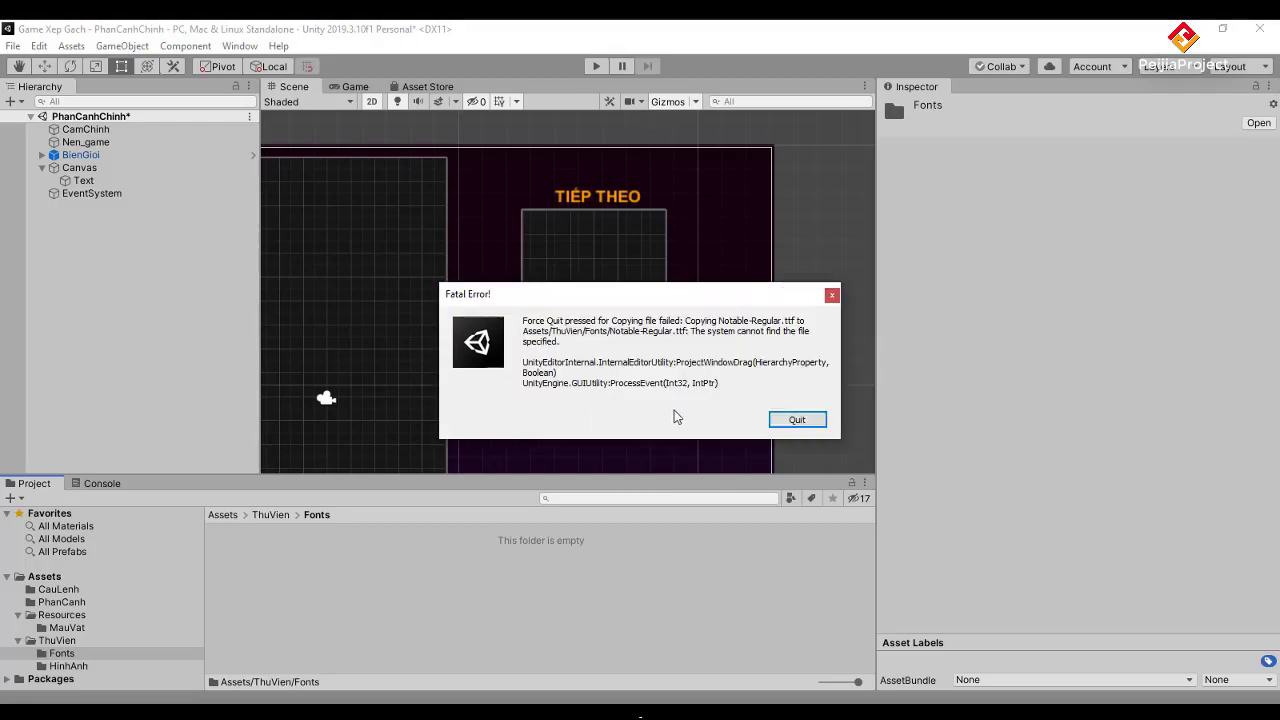
left_click(795, 420)
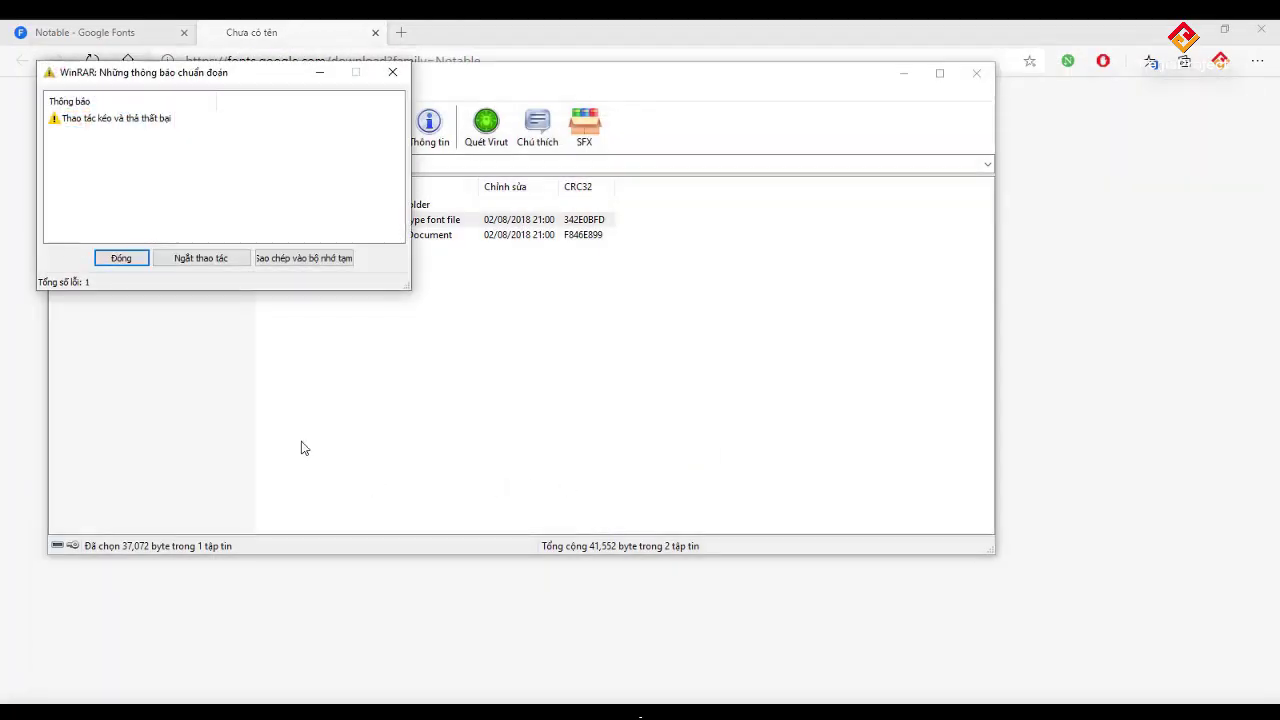
Dismiss WinRAR's drag-and-drop error and minimize Visual Studio and the browser.
left_click(120, 258)
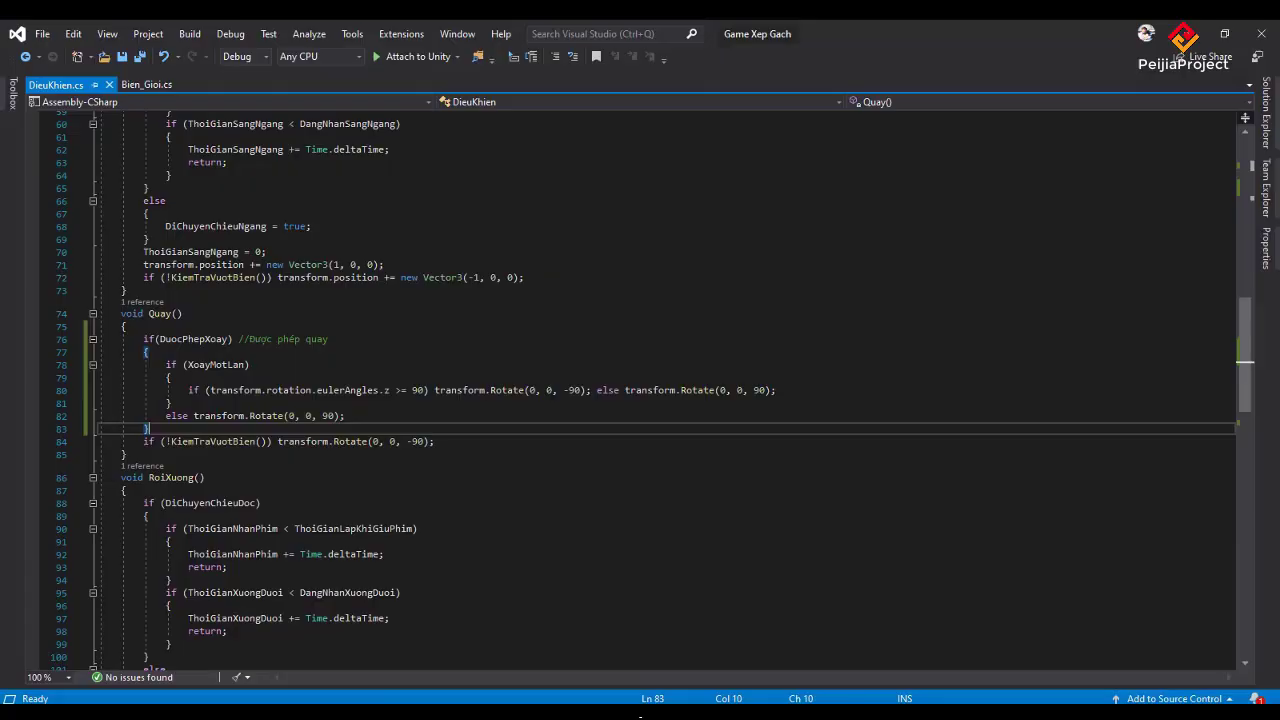
left_click(1261, 33)
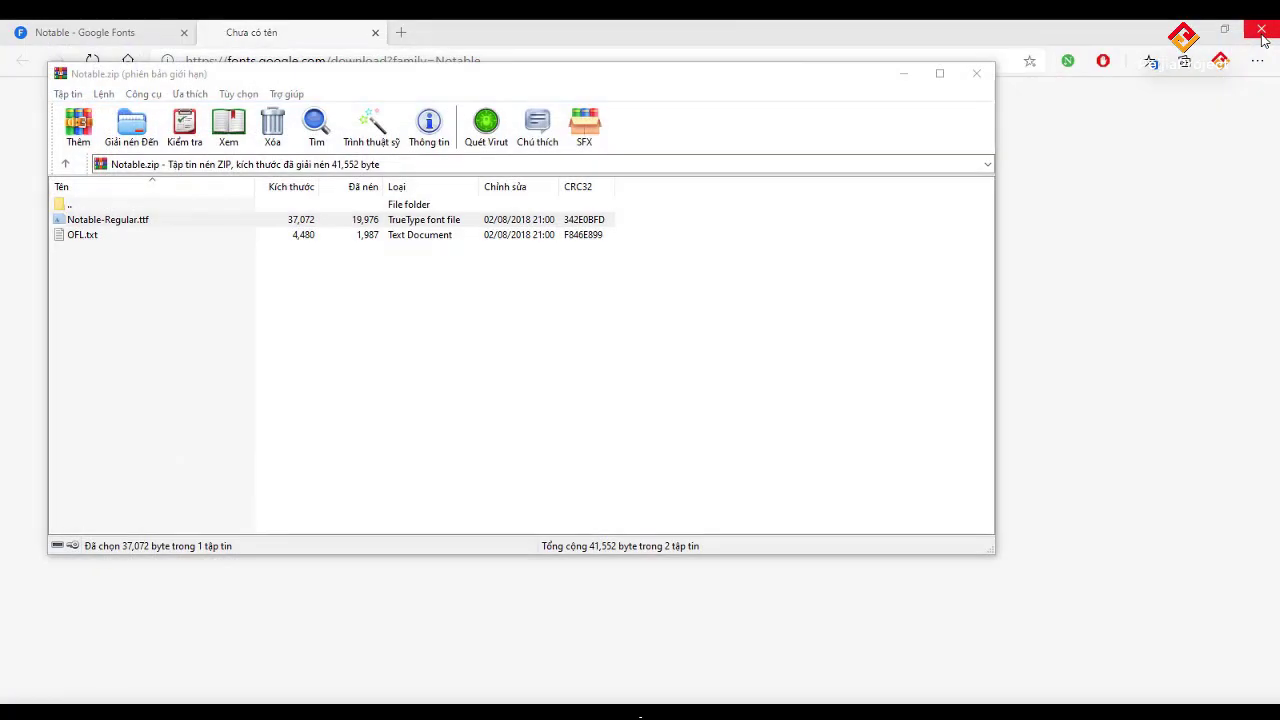
left_click(1189, 30)
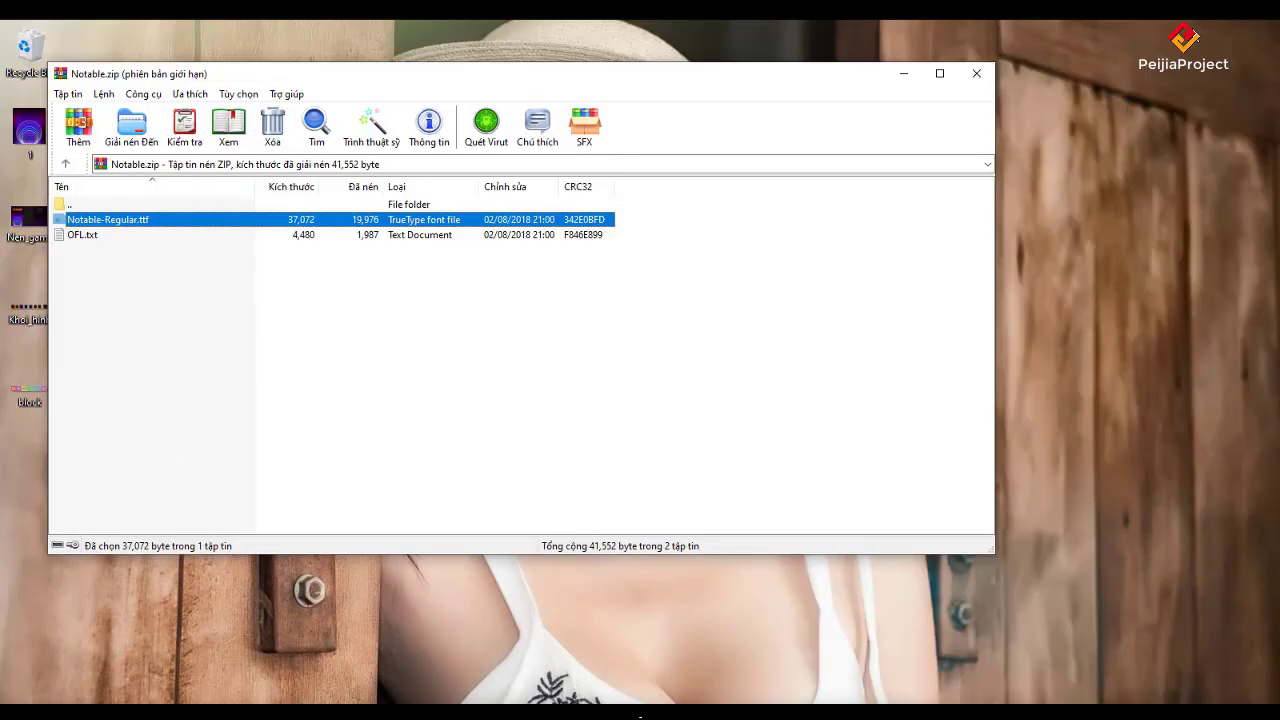
Extract Notable-Regular.ttf to the desktop, close WinRAR, and reopen Game Xep Gach from Unity Hub.
left_click_drag(95, 220, 1174, 267)
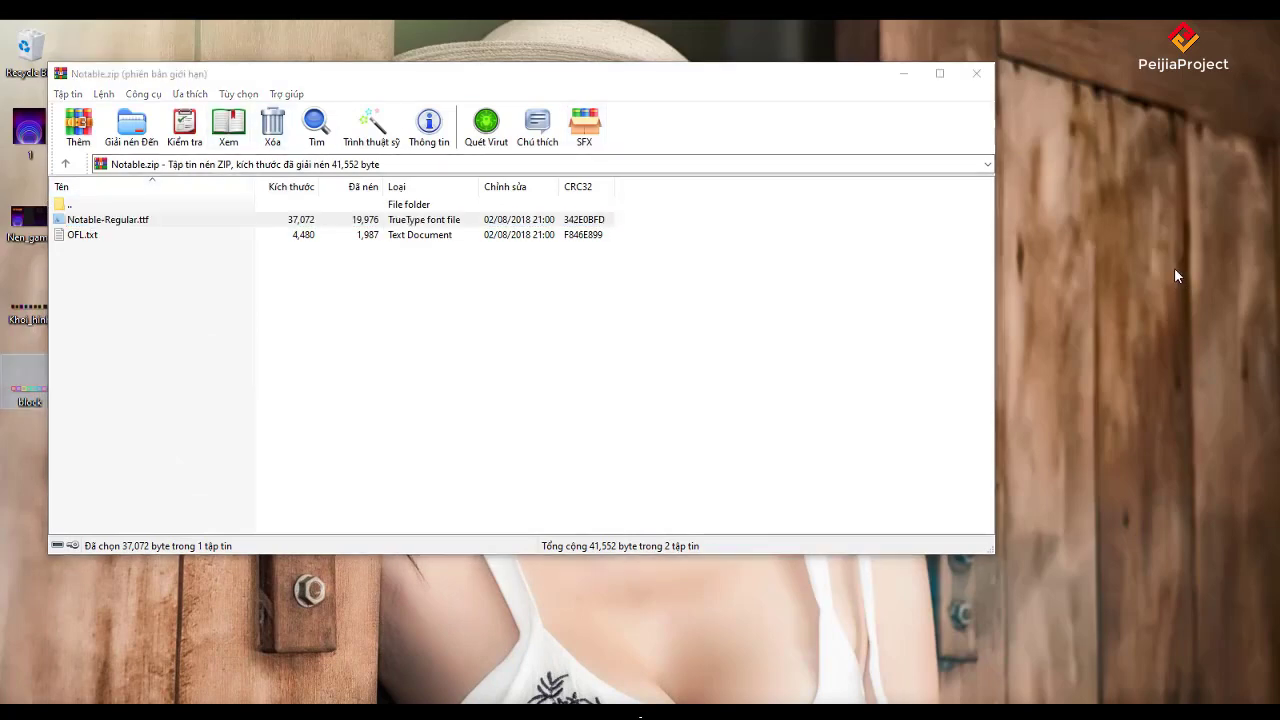
left_click(977, 73)
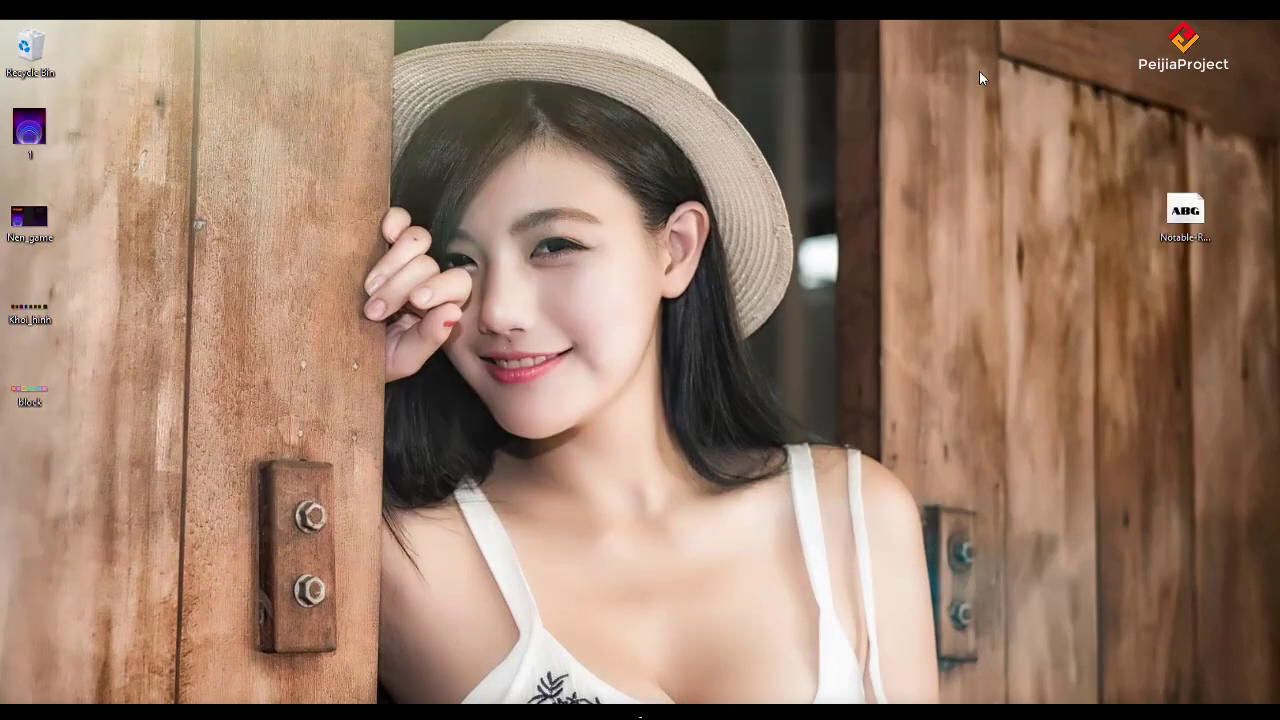
key("super")
scroll(298, 603, "down", 3)
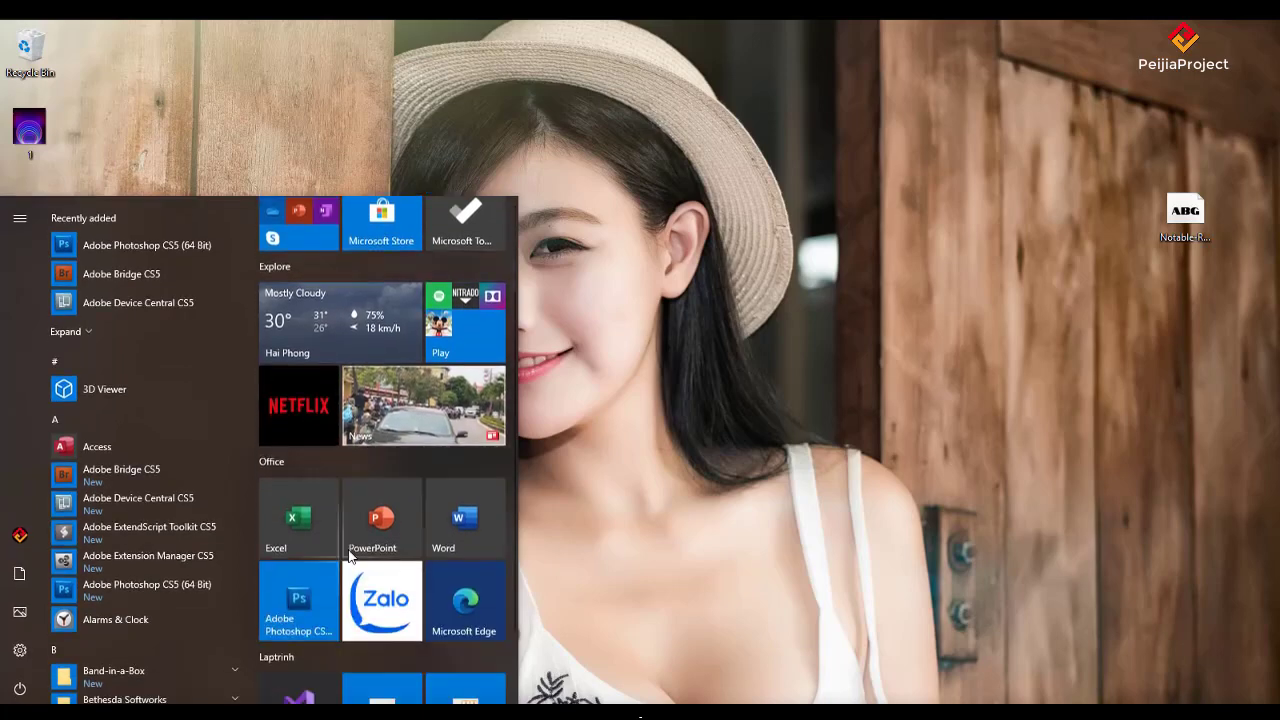
left_click(400, 620)
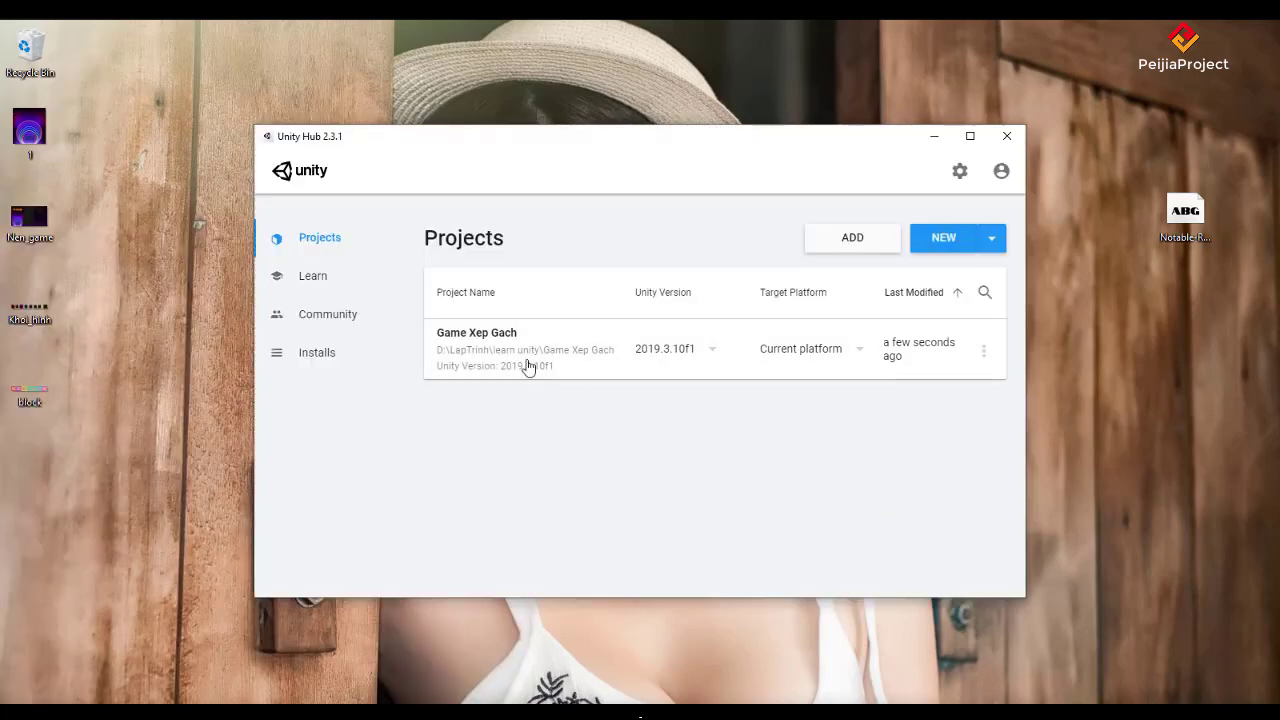
left_click(521, 362)
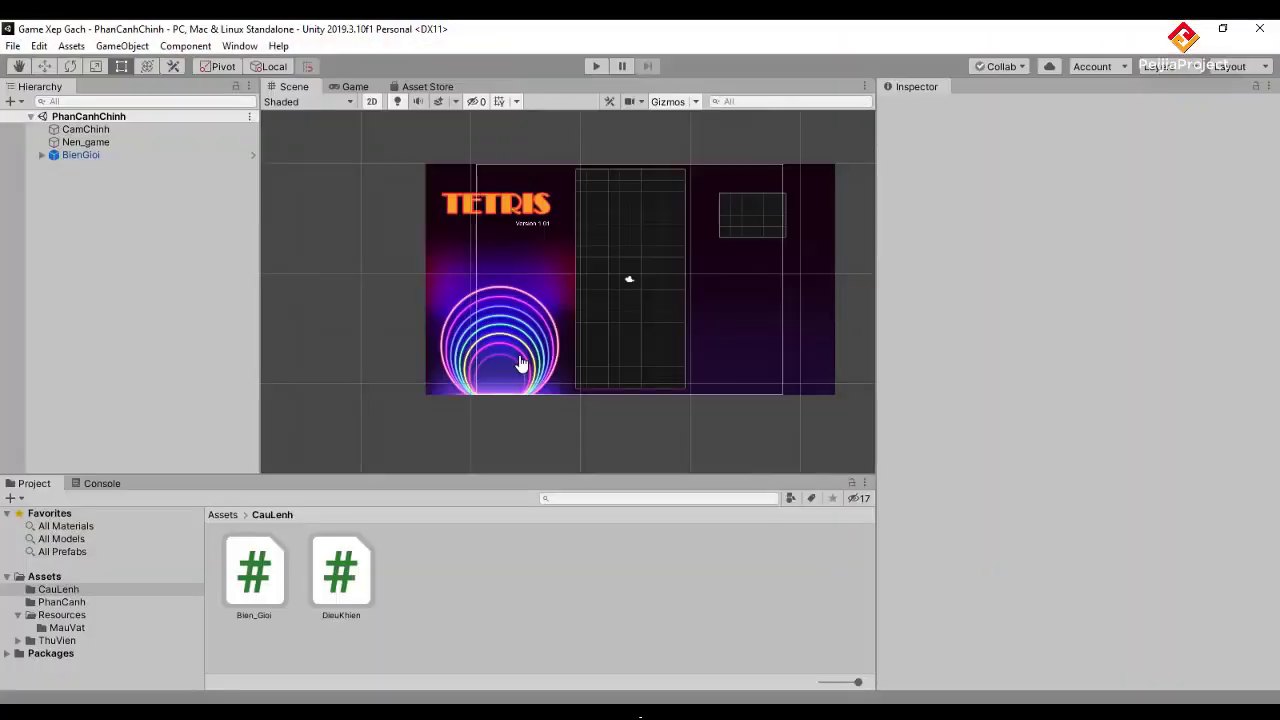
Import the desktop Notable-Regular.ttf into the Assets/ThuVien/Fonts folder.
left_click(56, 640)
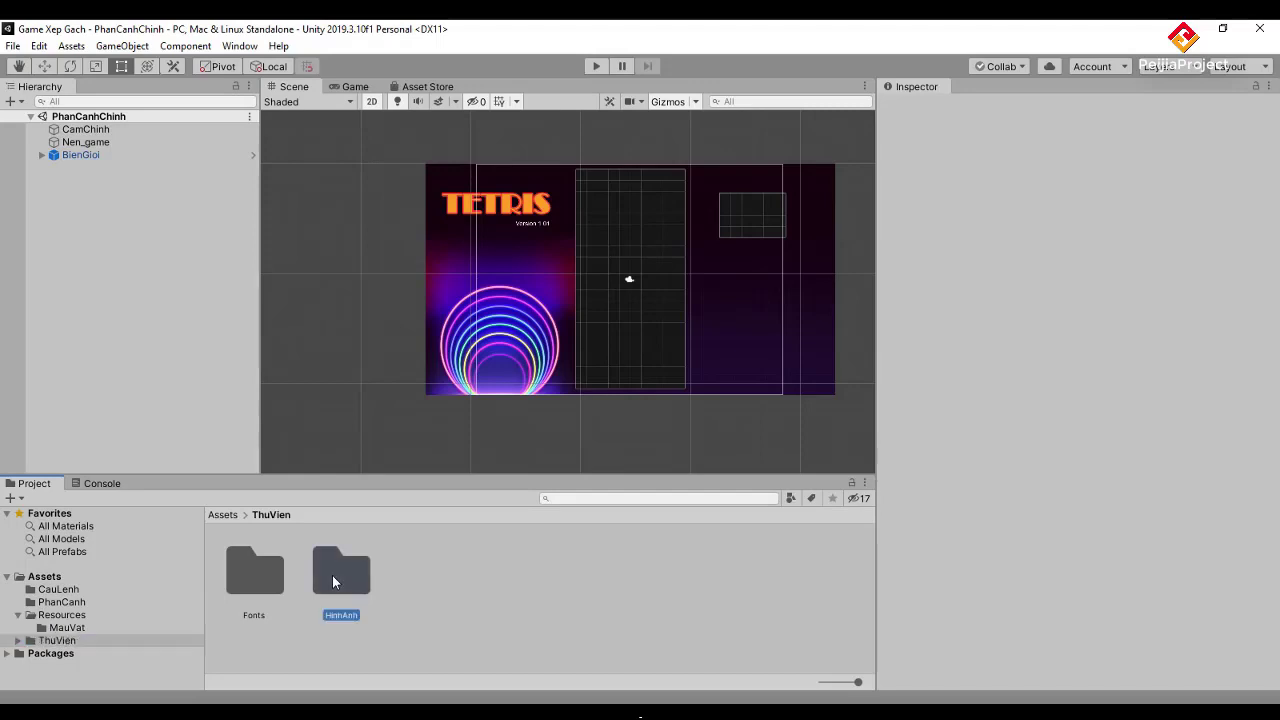
double_click(332, 575)
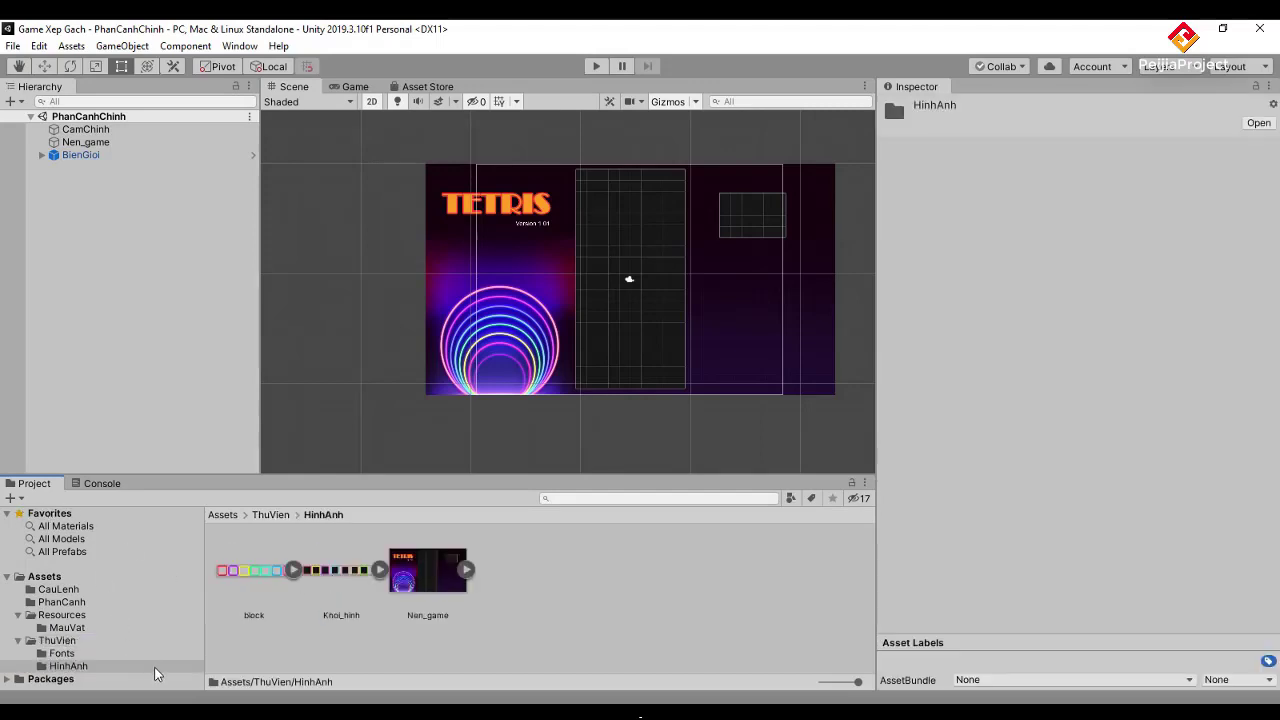
left_click(104, 650)
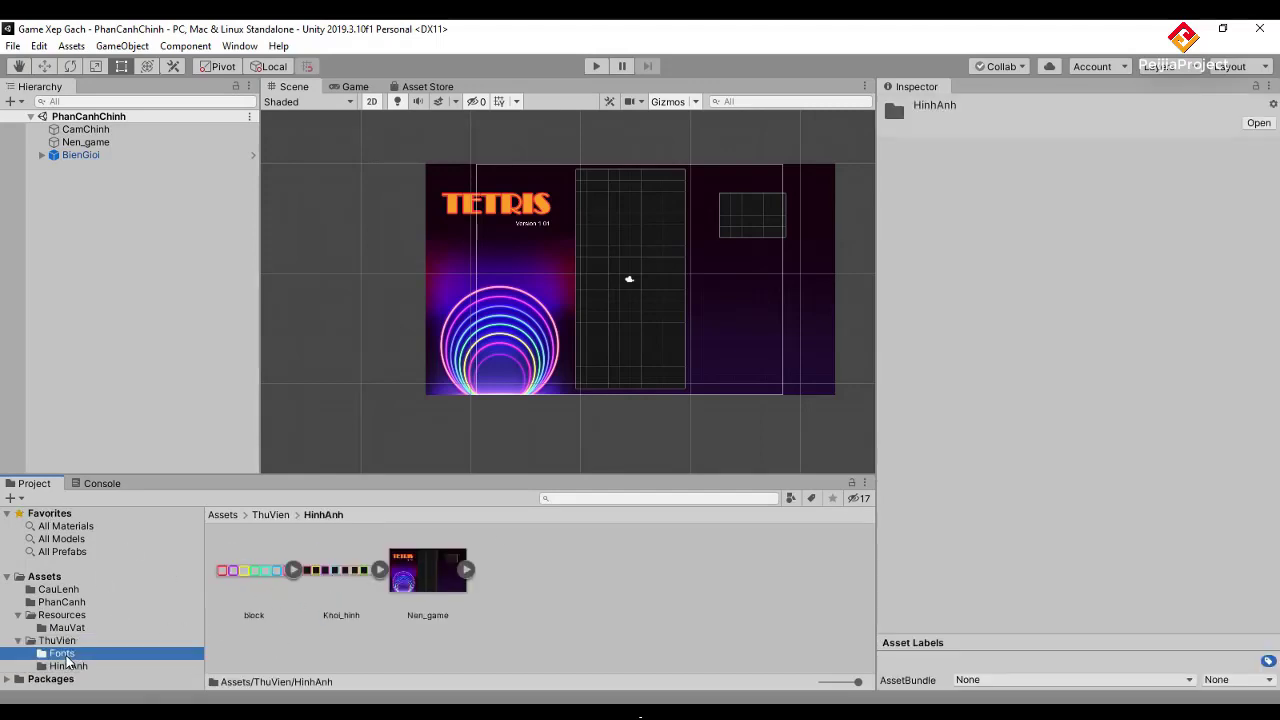
left_click(1222, 28)
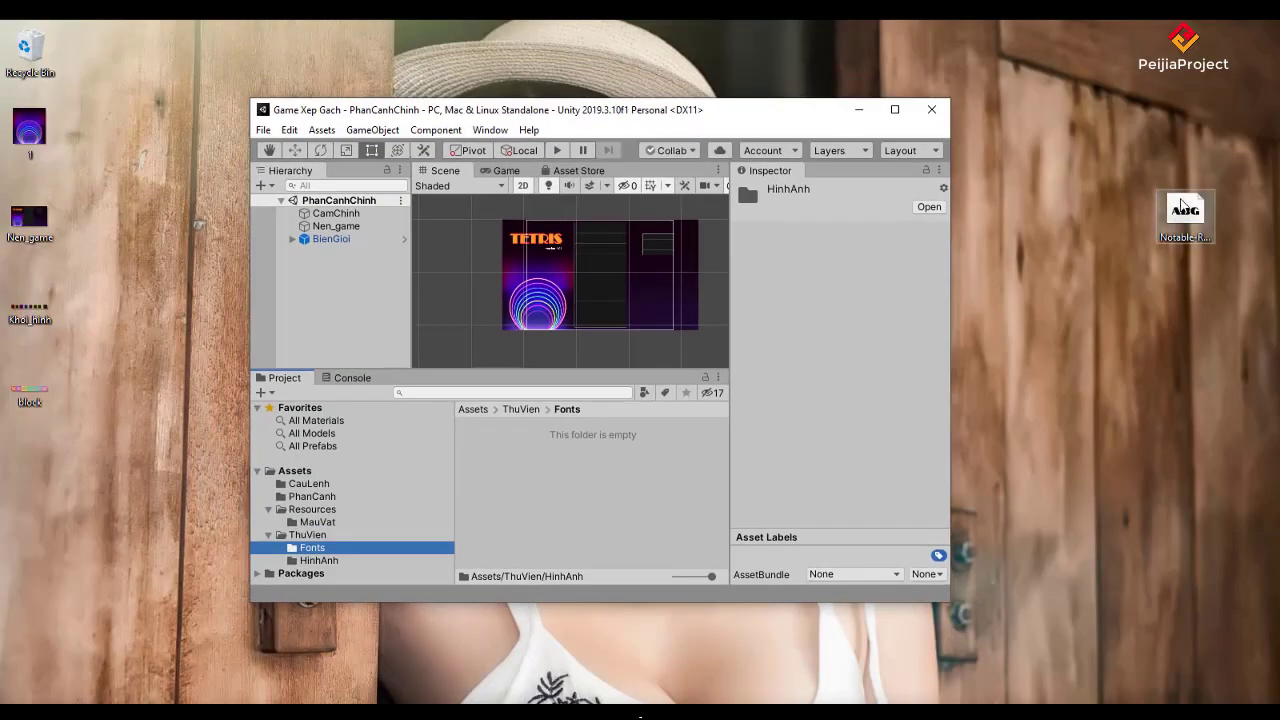
left_click_drag(551, 497, 551, 497)
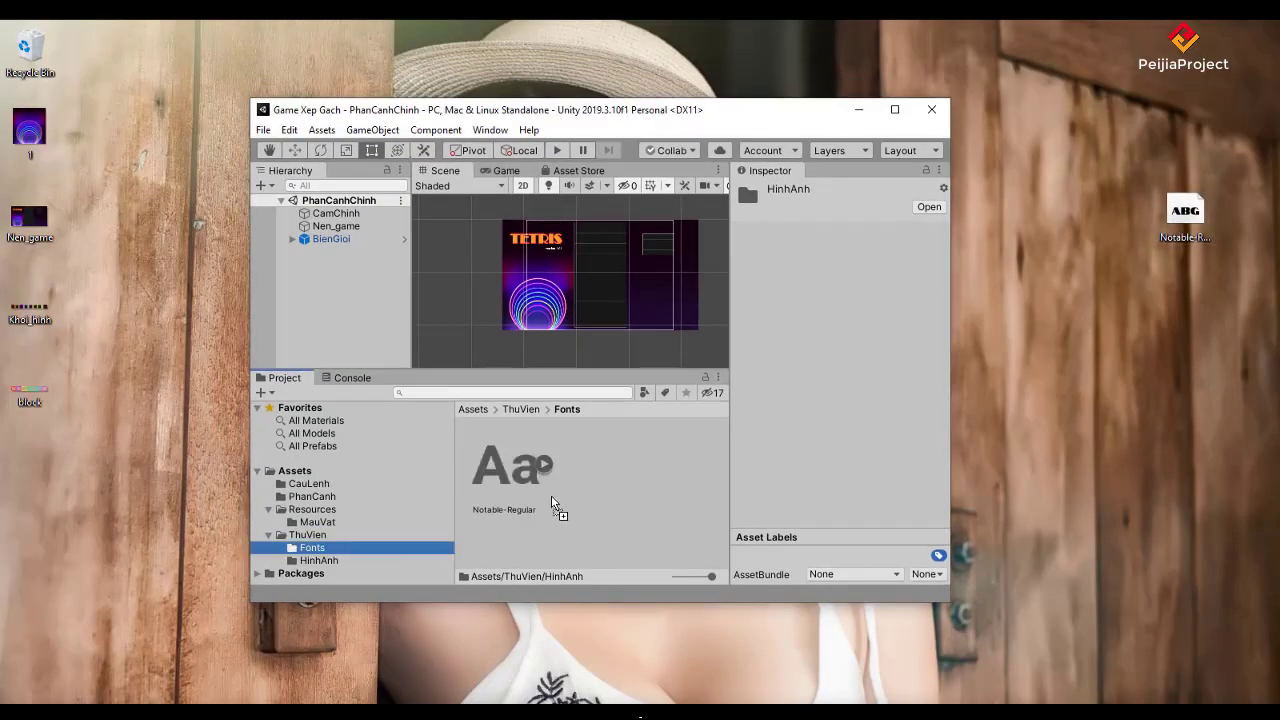
left_click(895, 111)
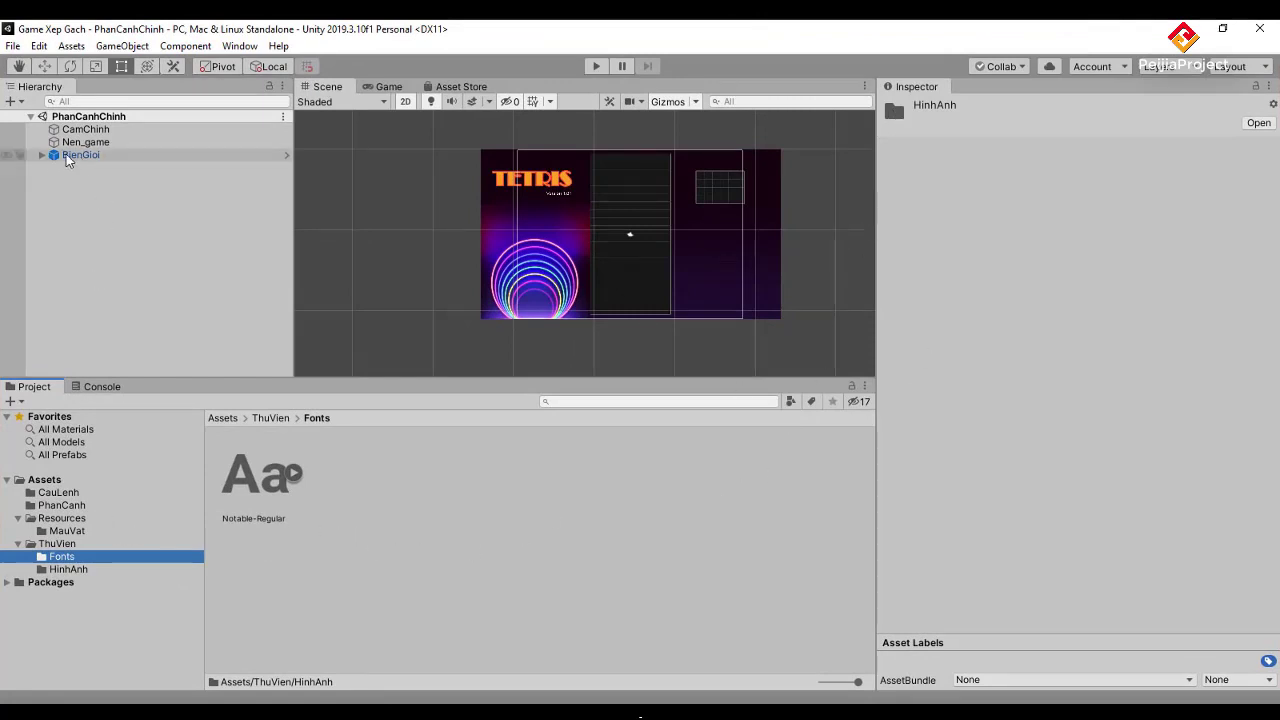
Switch the editor's main view to the Game tab showing the Tetris scene.
scroll(716, 225, "up", 2)
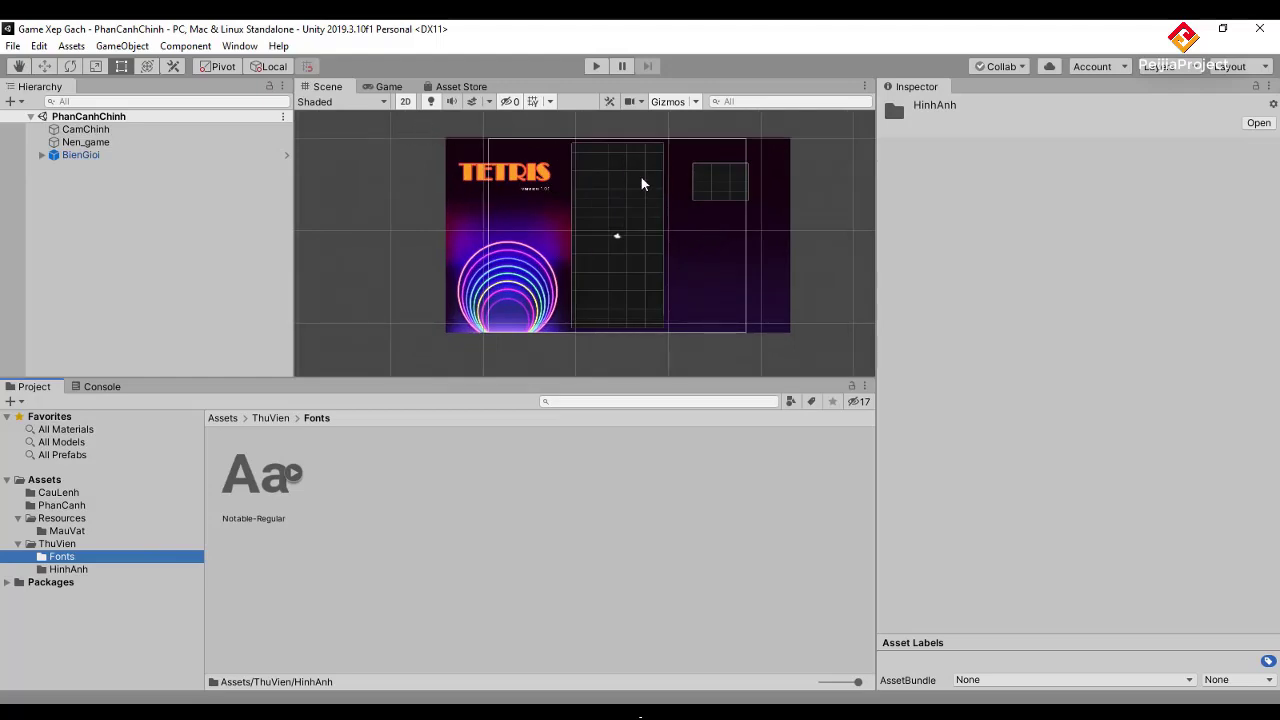
scroll(697, 214, "up", 1)
scroll(697, 214, "down", 1)
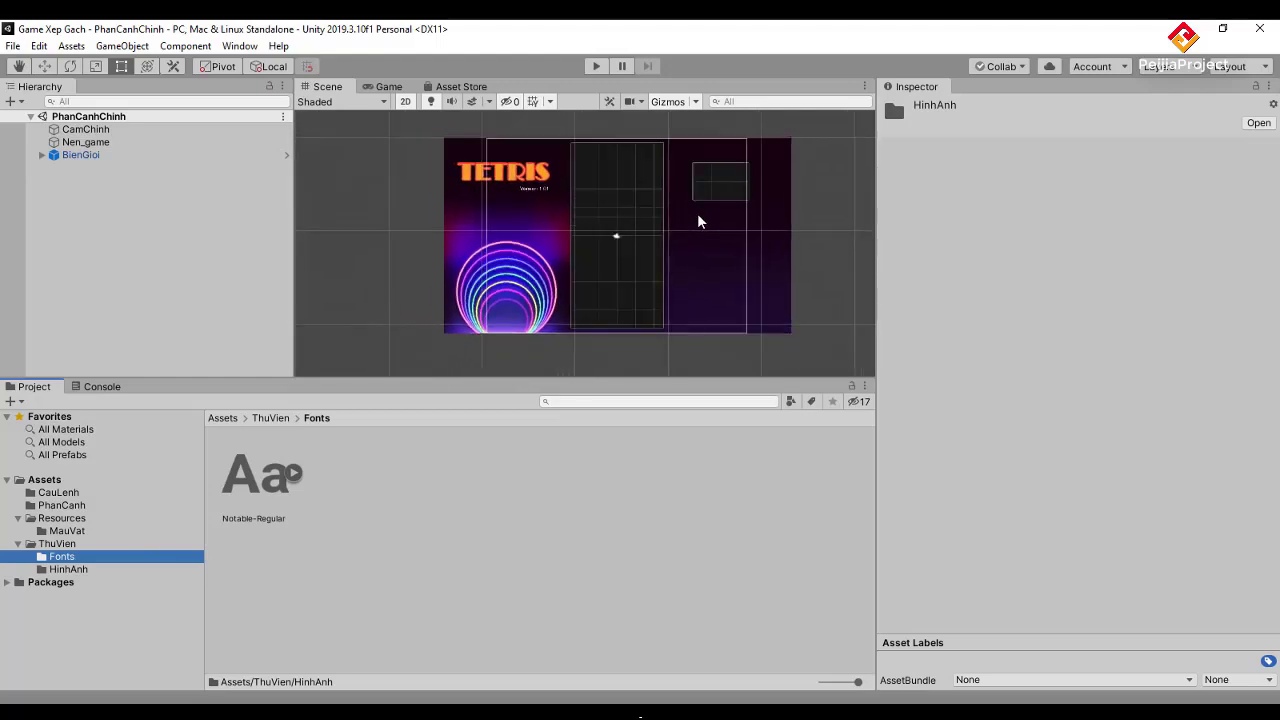
left_click(373, 80)
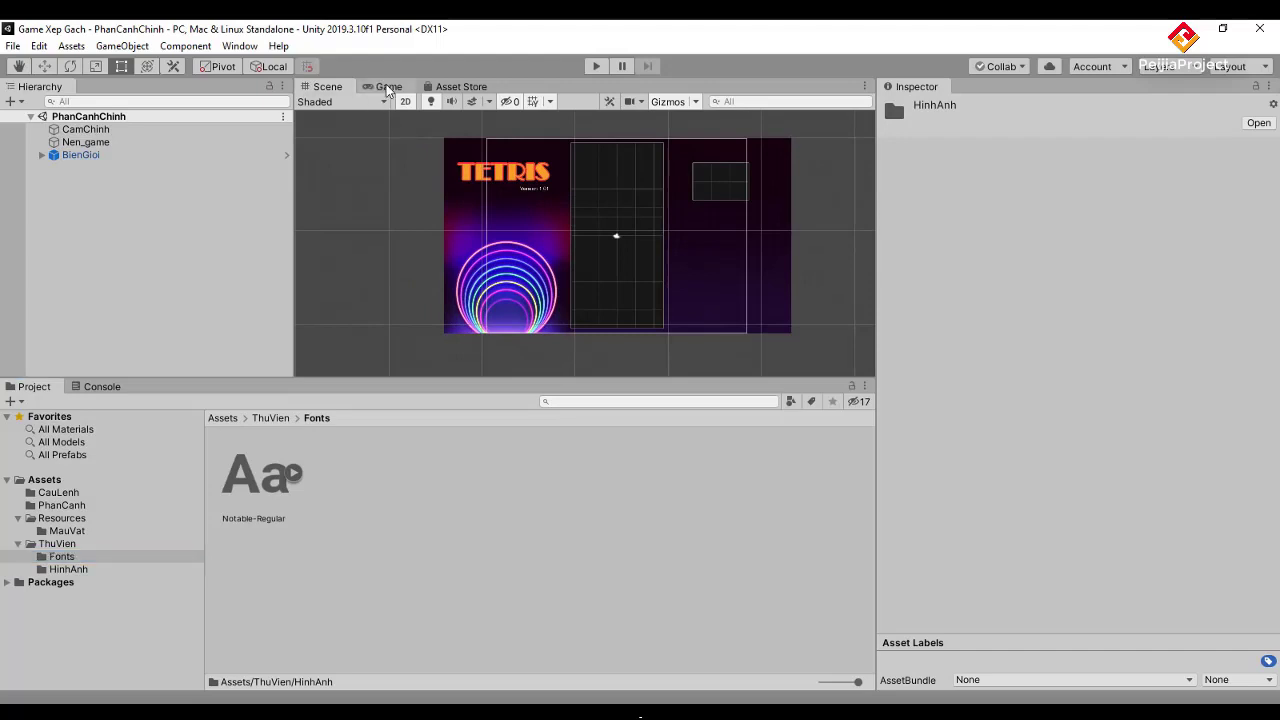
left_click(386, 86)
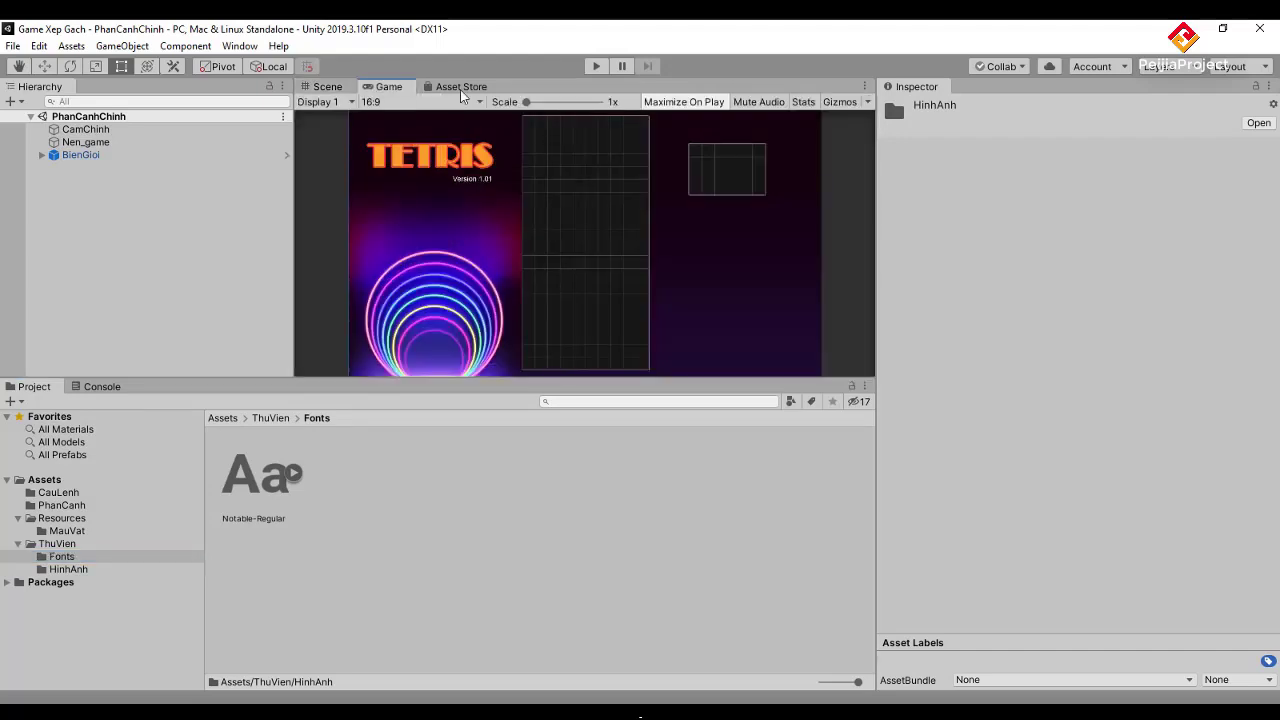
Enter Play mode and drop the I-pieces upright along the left edge.
left_click(597, 65)
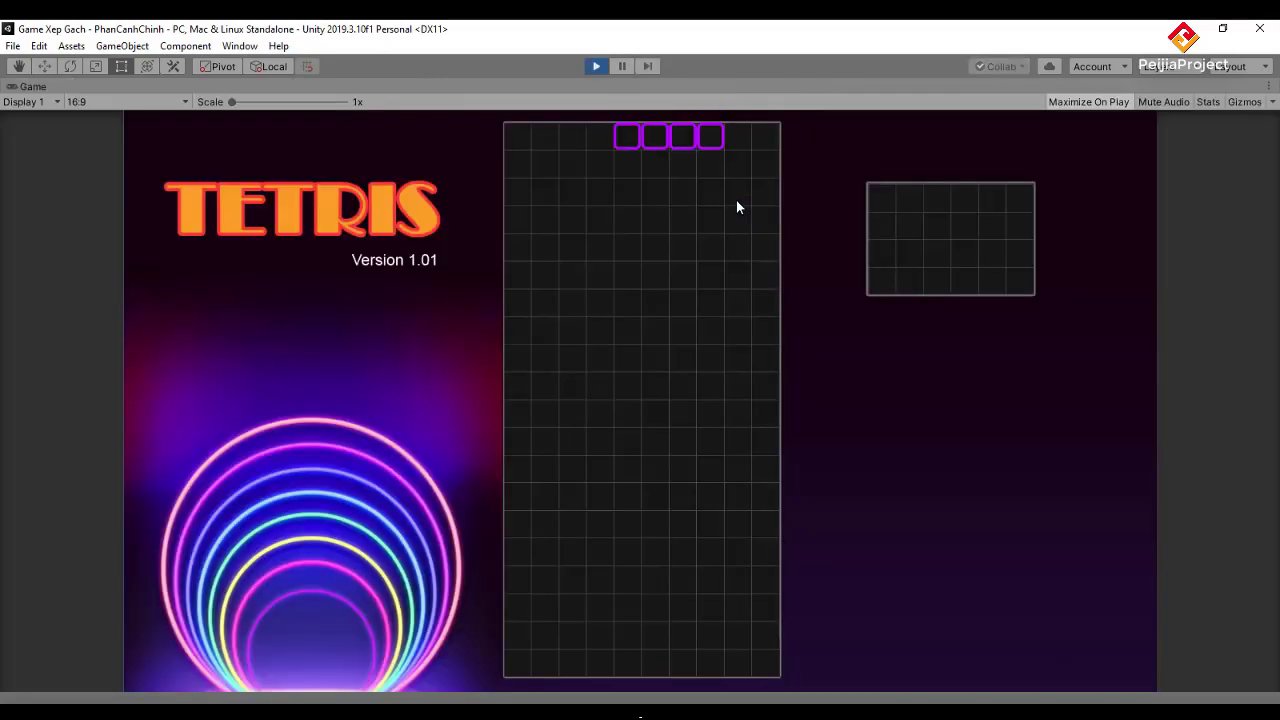
key("Up")
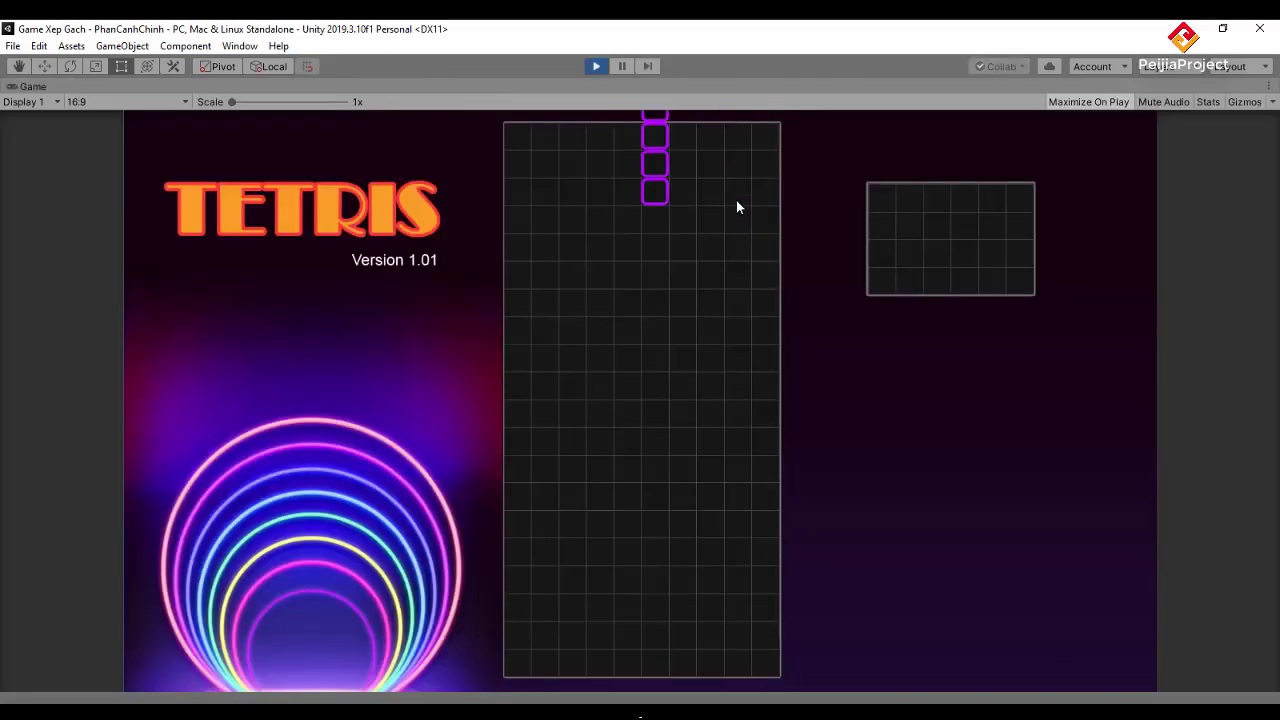
key("Left")
key("Left")
key("Left")
key("Down")
key("Down")
key("Down")
key("Down")
key("Down")
key("Down")
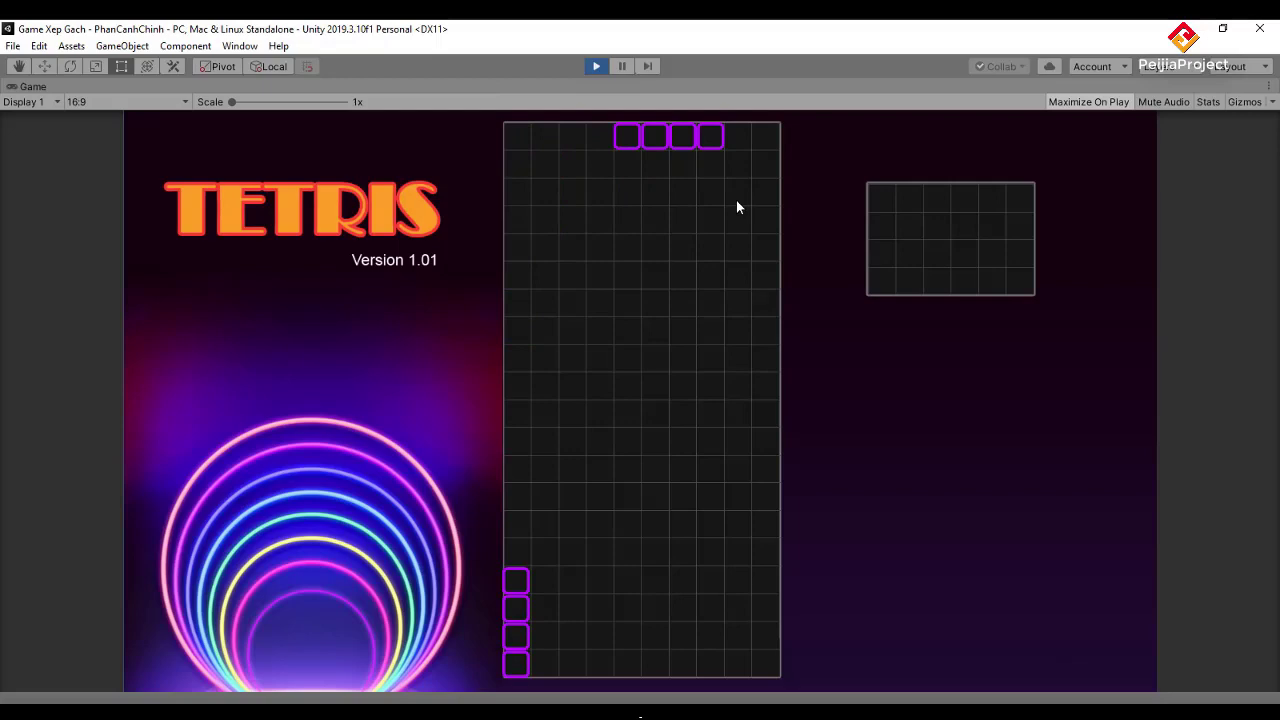
key("Up")
key("Left")
key("Left")
key("Left")
key("Down")
key("Down")
key("Down")
key("Down")
key("Down")
key("Down")
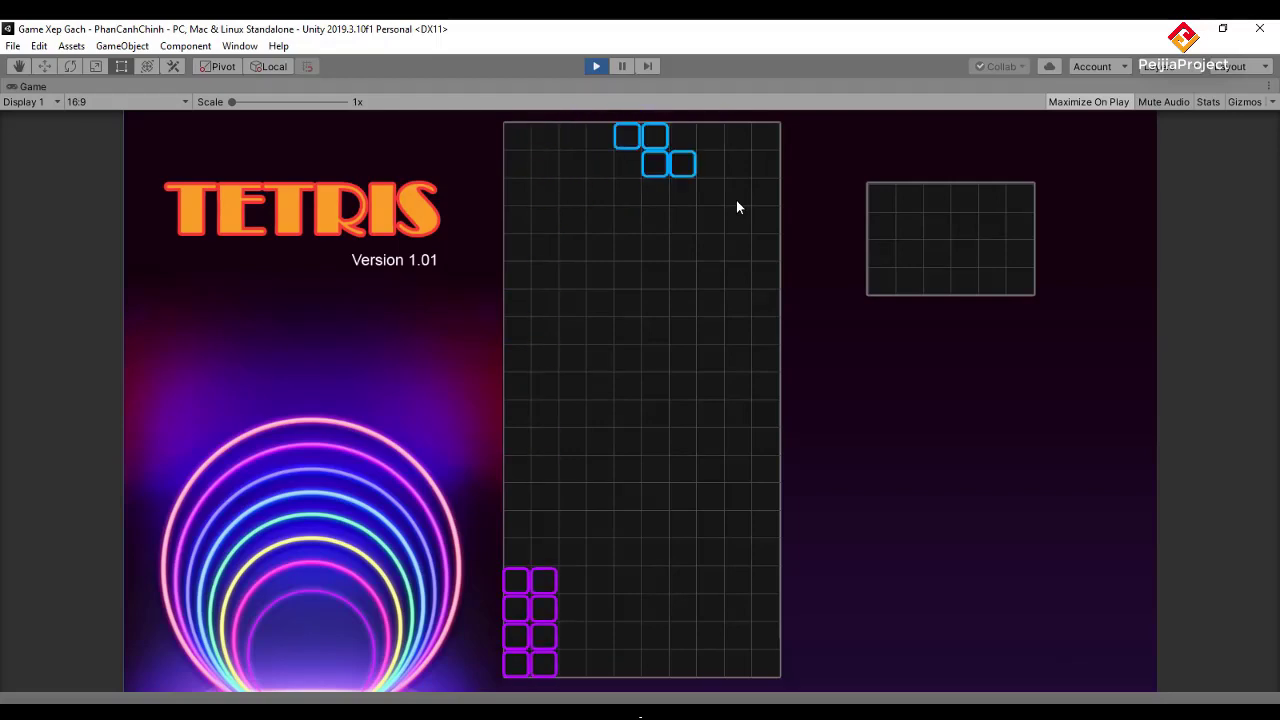
Rotate and drop the cyan Z-piece, then the yellow T-piece into the bottom-right corner.
key("Up")
key("Up")
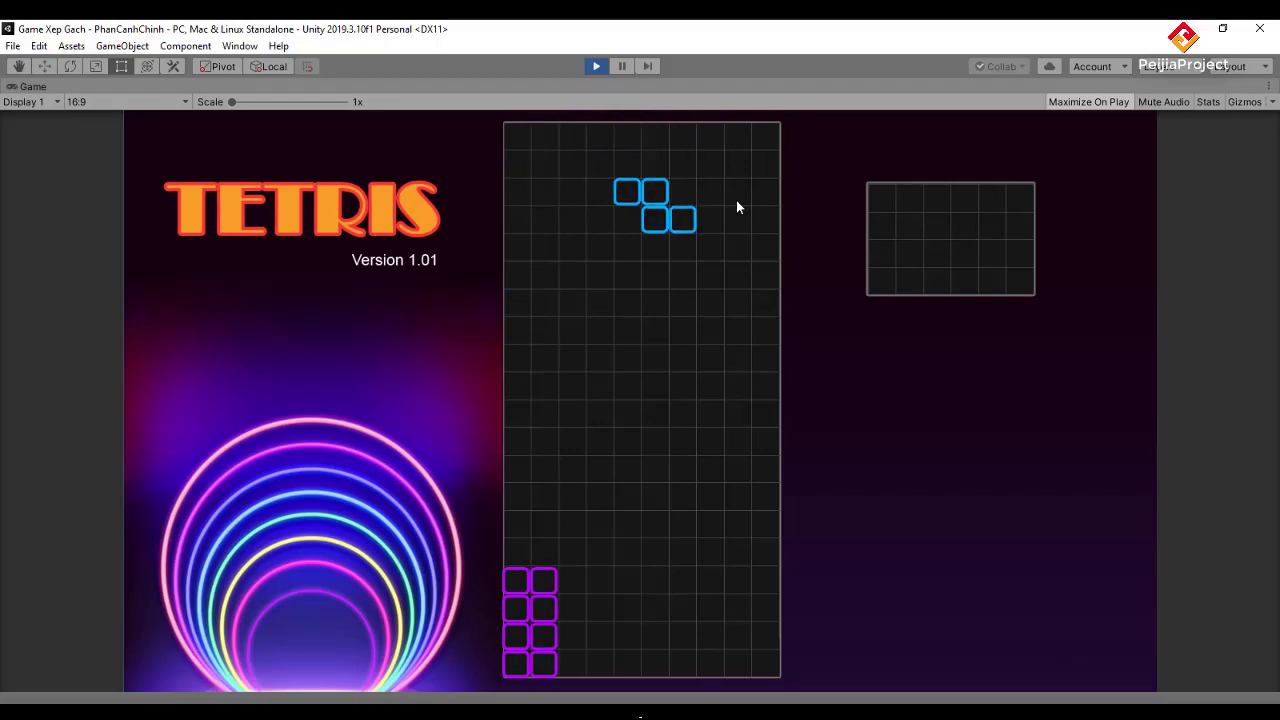
key("Up")
key("Up")
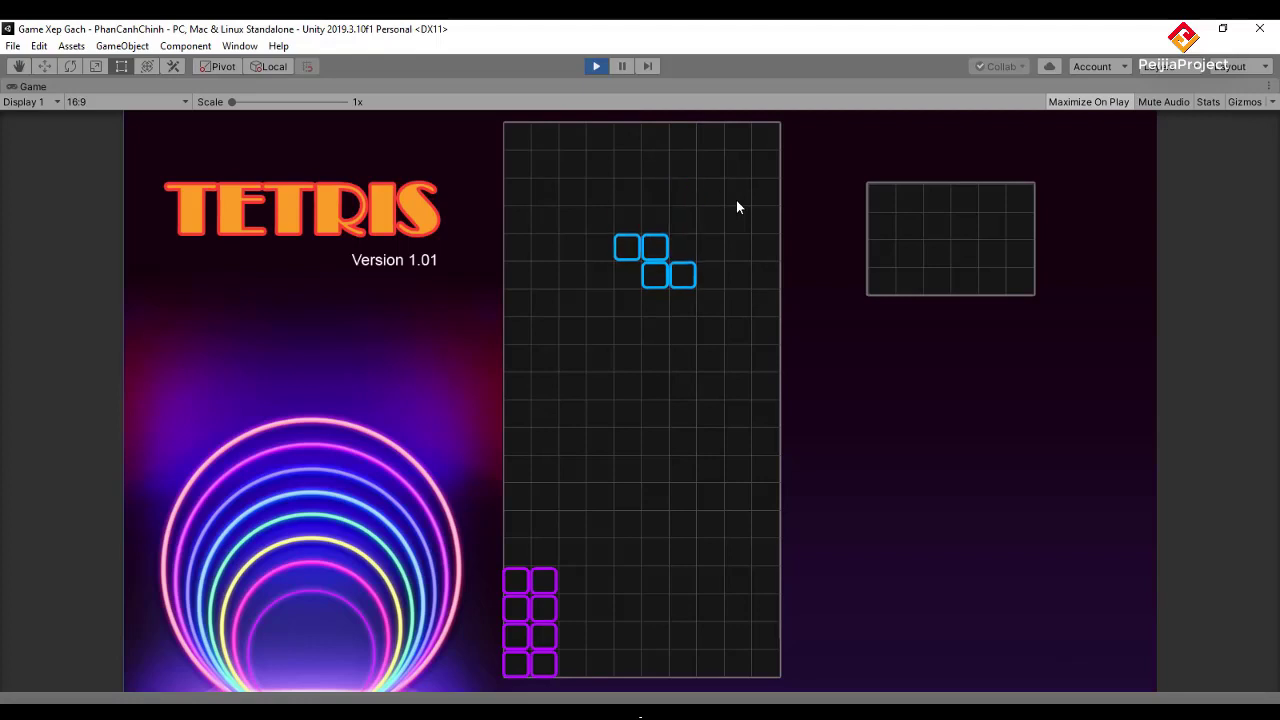
key("Right")
key("Right")
key("Right")
key("Down")
key("Down")
key("Down")
key("Down")
key("Down")
key("Down")
key("Up")
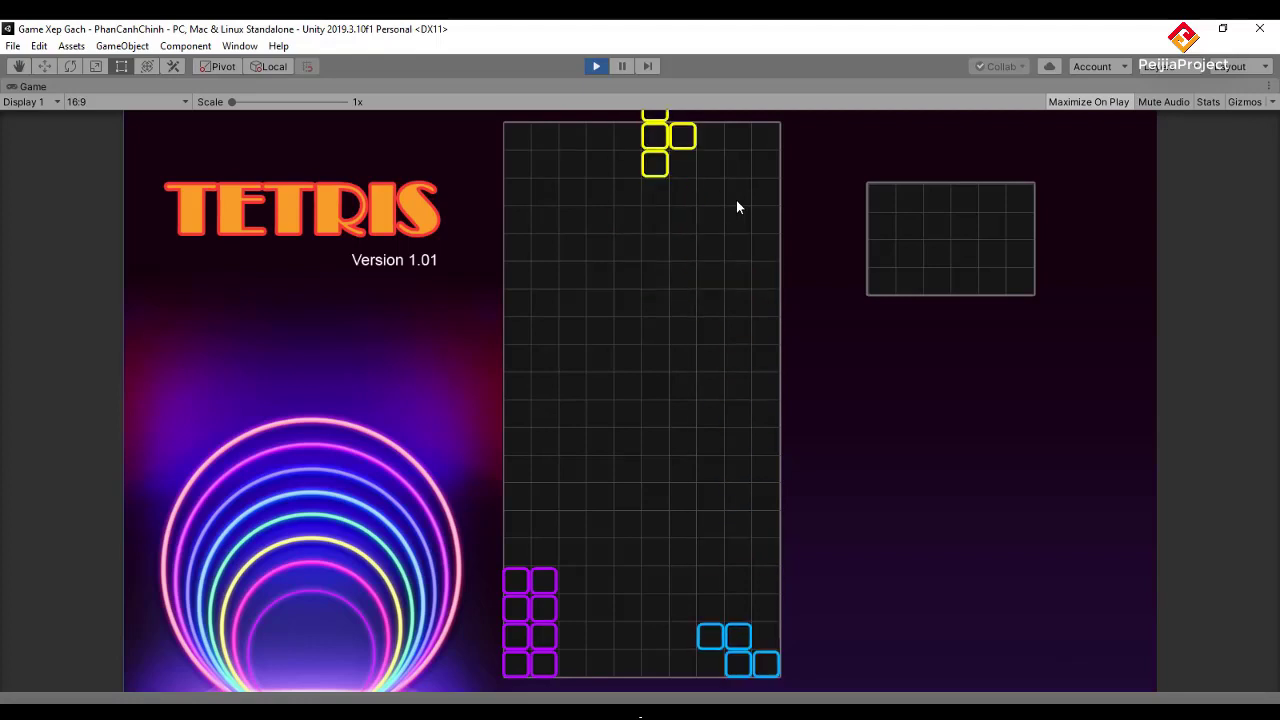
key("Up")
key("Up")
key("Right")
key("Right")
key("Right")
key("Down")
key("Down")
key("Down")
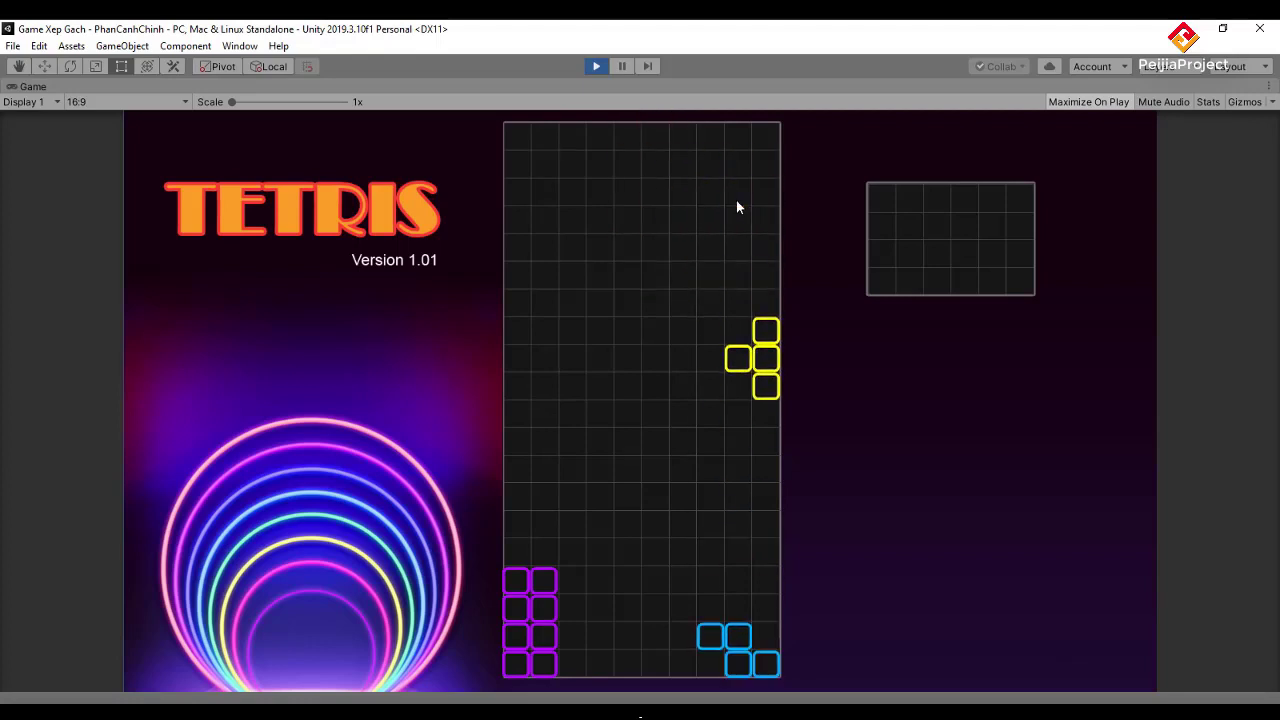
key("Down")
key("Down")
key("Down")
key("Up")
key("Up")
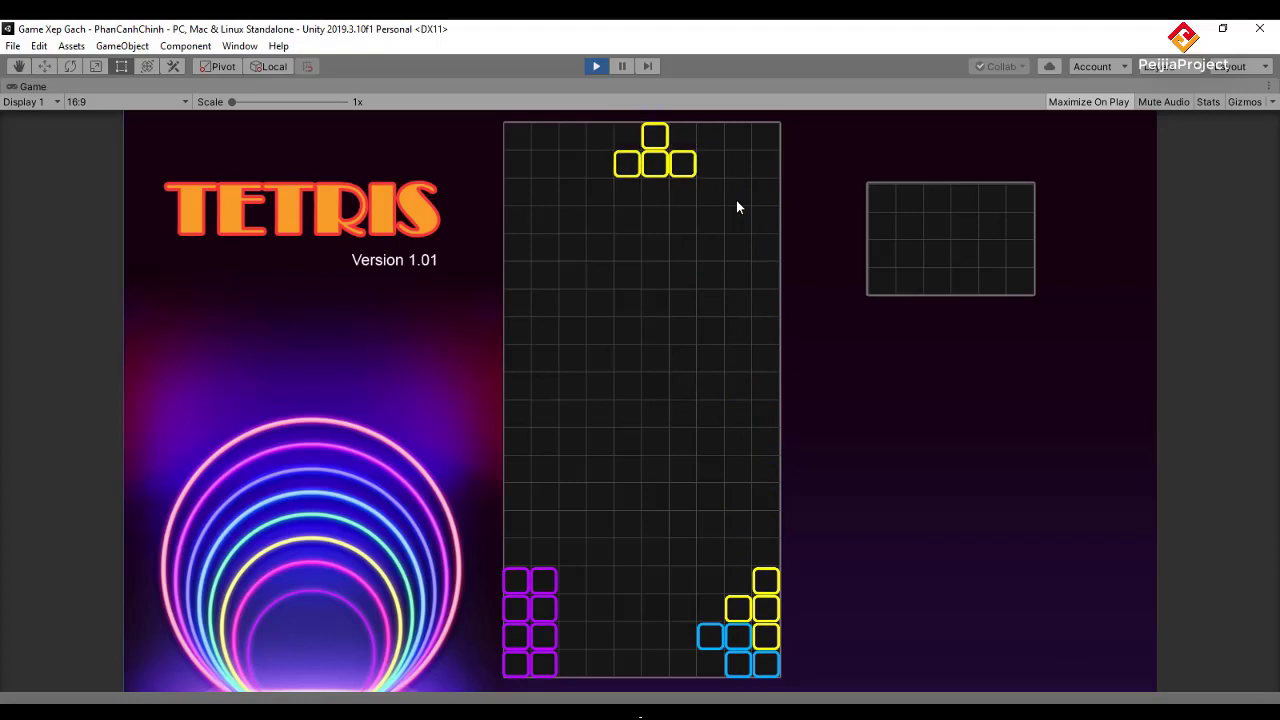
Slot the next T-piece into the bottom gap, drop the red O-piece bottom-left, and stop playing.
key("Down")
key("Down")
key("Down")
key("Down")
key("Down")
key("Down")
key("Down")
key("Down")
key("Down")
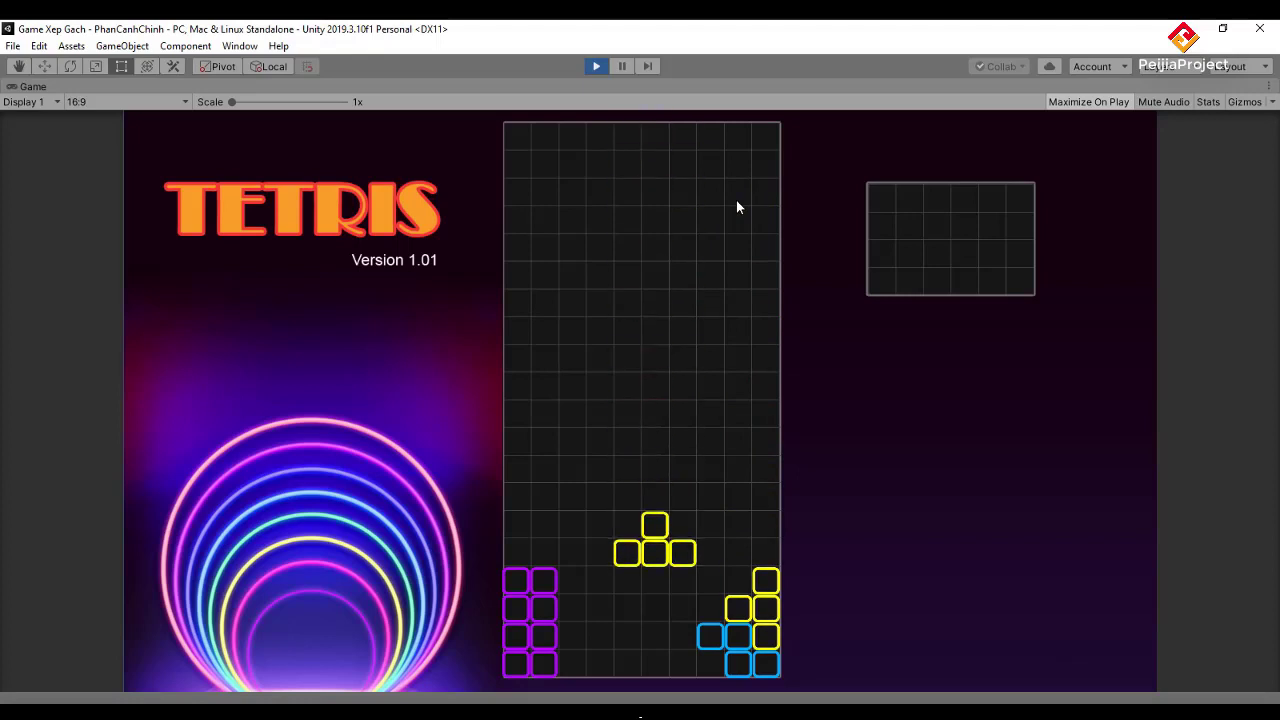
key("Down")
key("Down")
key("Down")
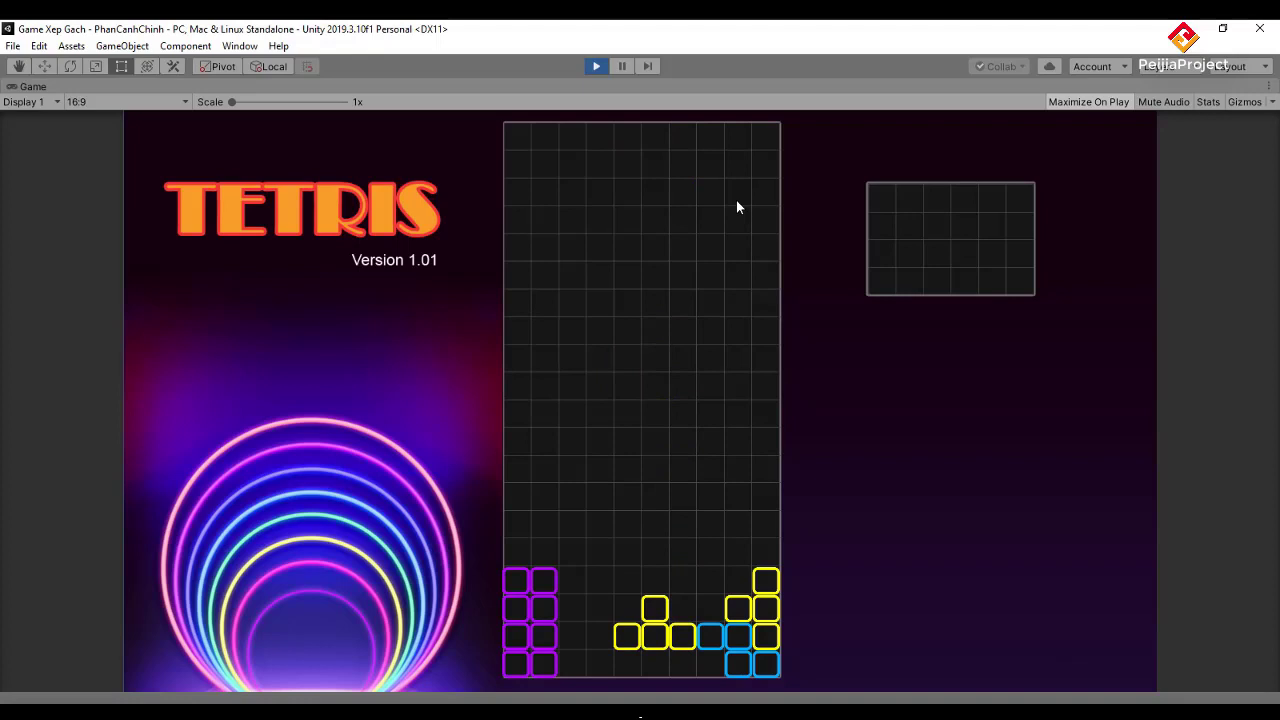
key("Down")
key("Right")
key("Left")
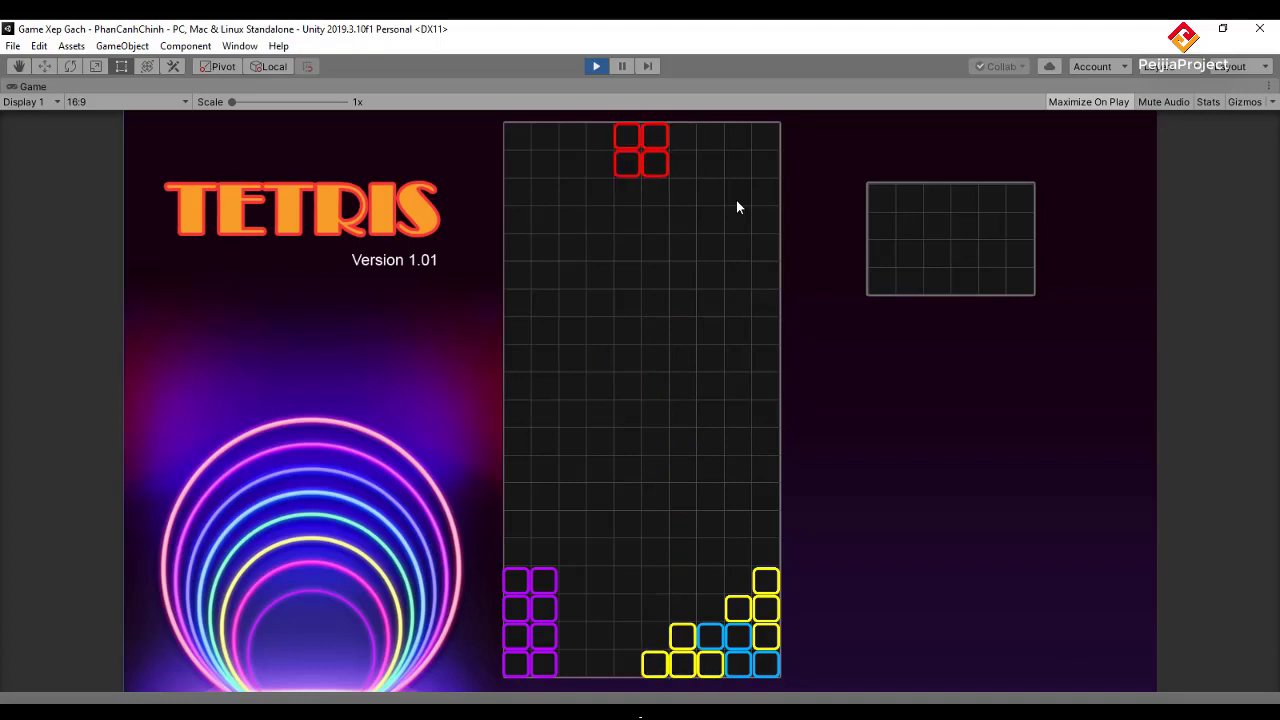
key("Left")
key("Left")
key("Down")
key("Down")
key("Down")
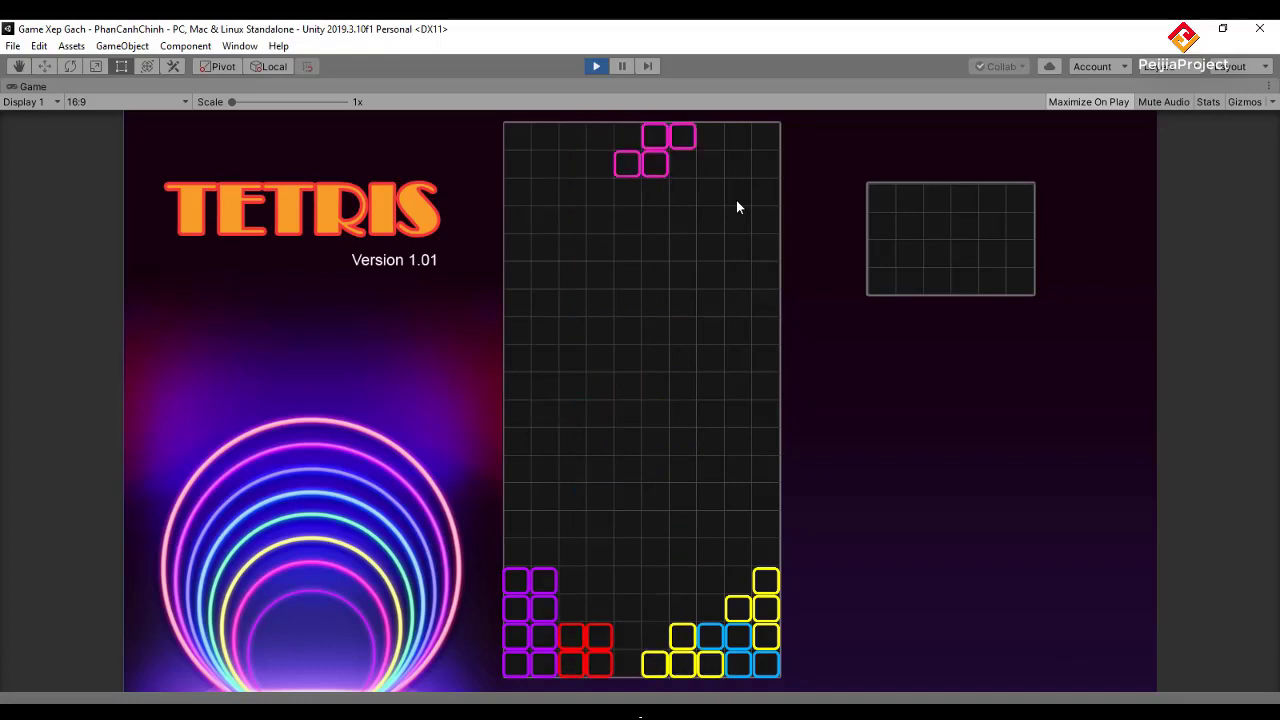
key("ctrl+p")
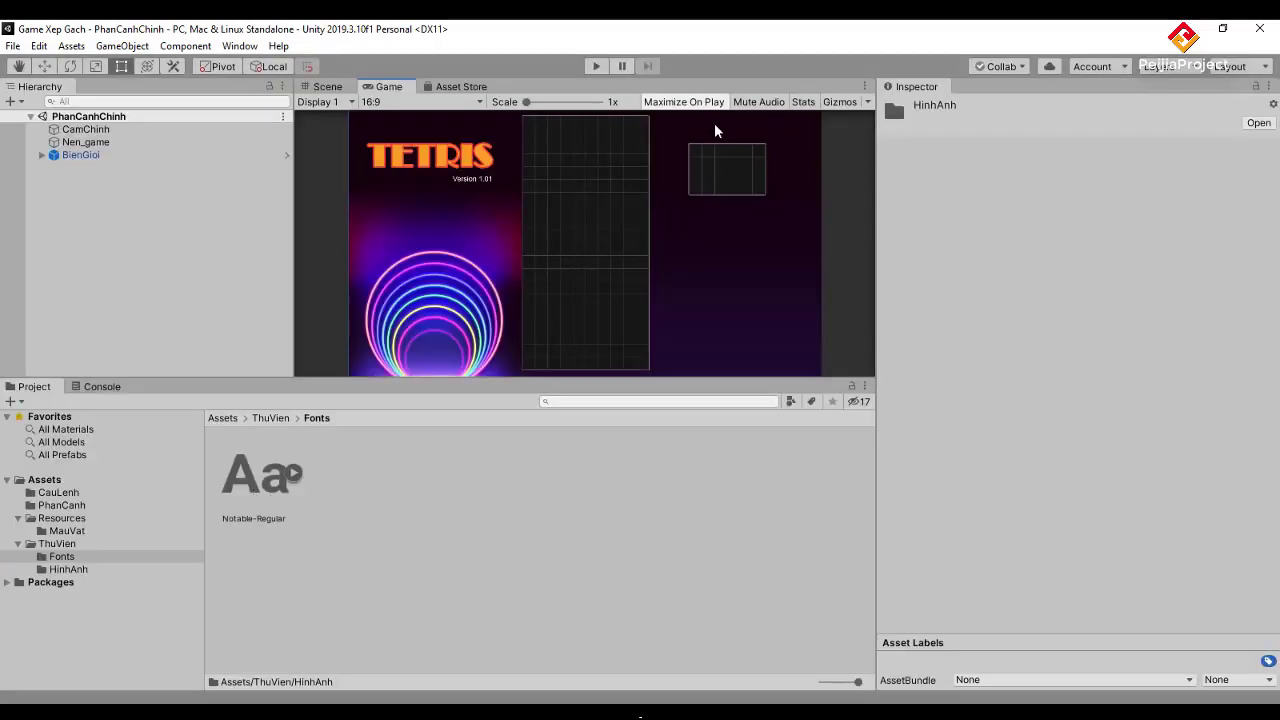
Drag the Game/Project splitter down to enlarge the game preview area.
left_click_drag(651, 376, 665, 473)
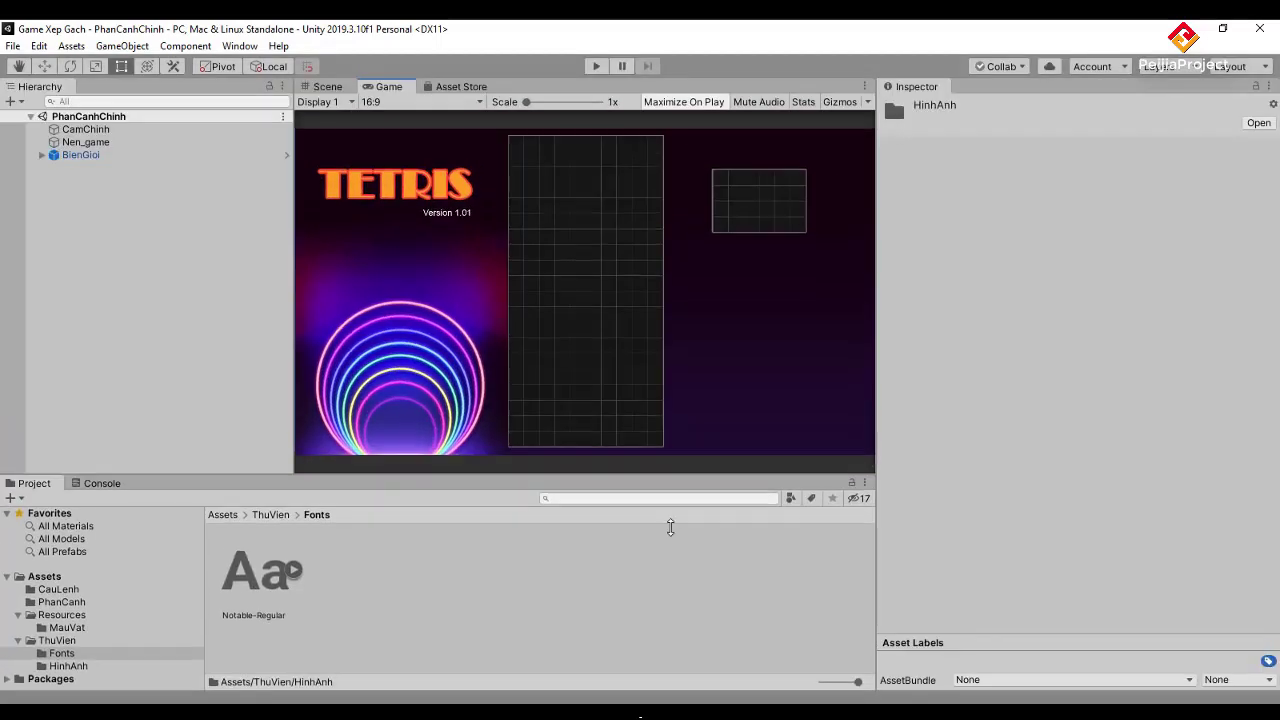
scroll(773, 266, "up", 2)
scroll(773, 266, "up", 1)
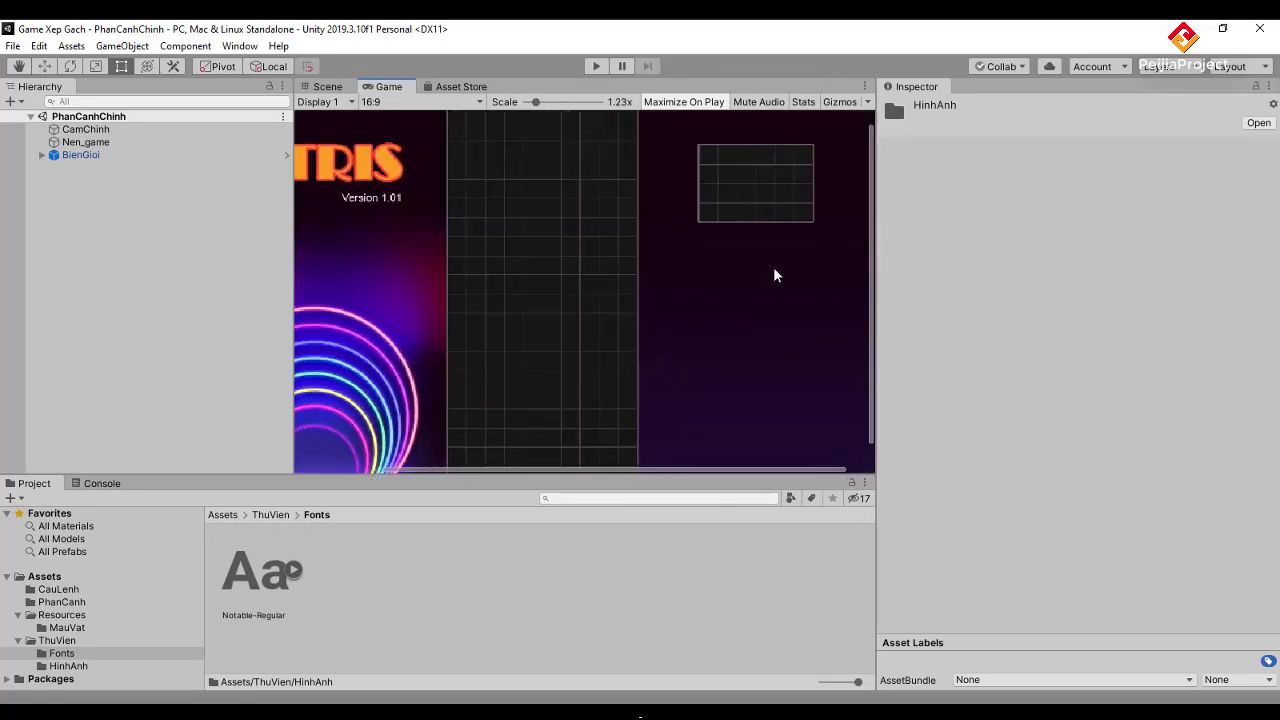
scroll(773, 266, "up", 1)
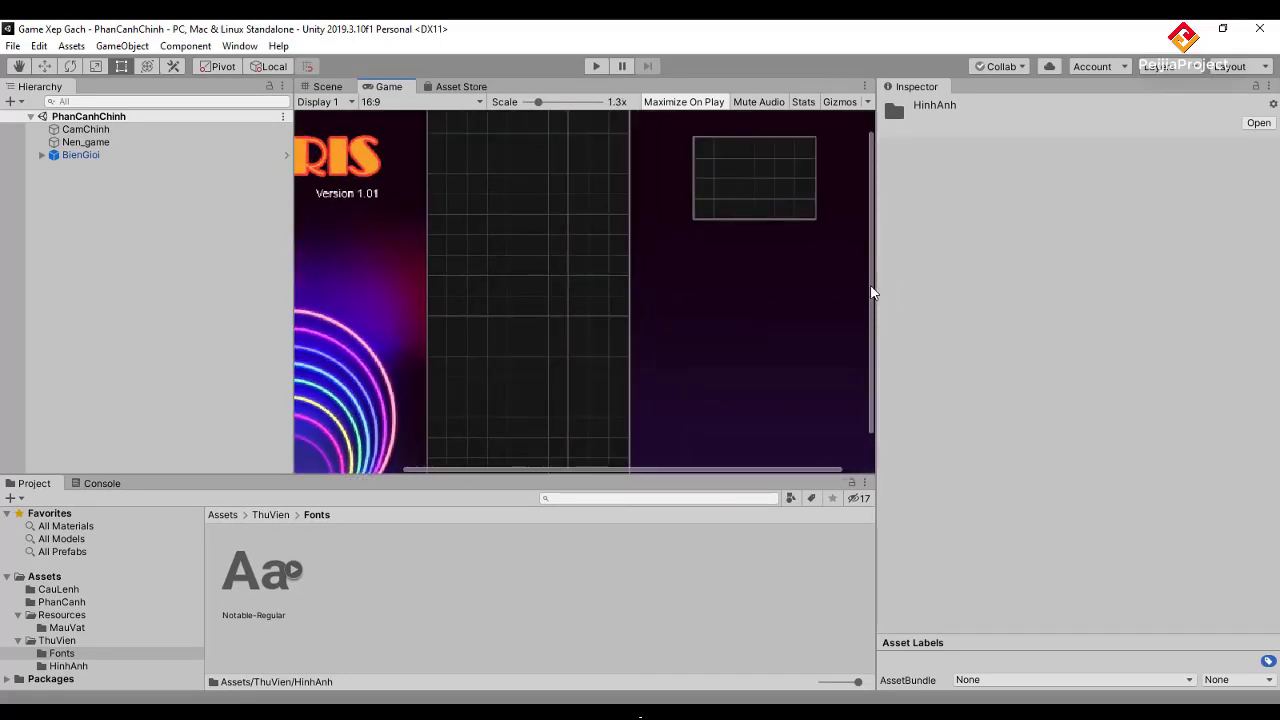
left_click_drag(871, 286, 878, 240)
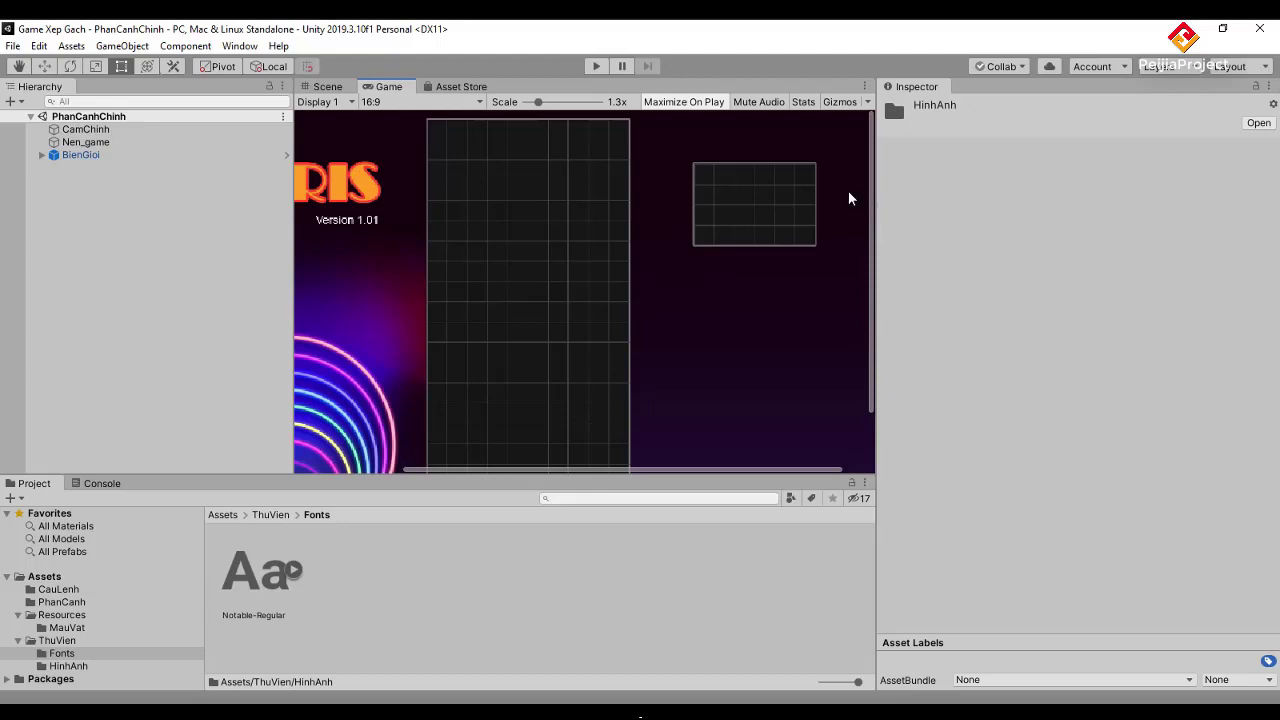
Add a UI > Text object through the Hierarchy's right-click menu.
right_click(93, 183)
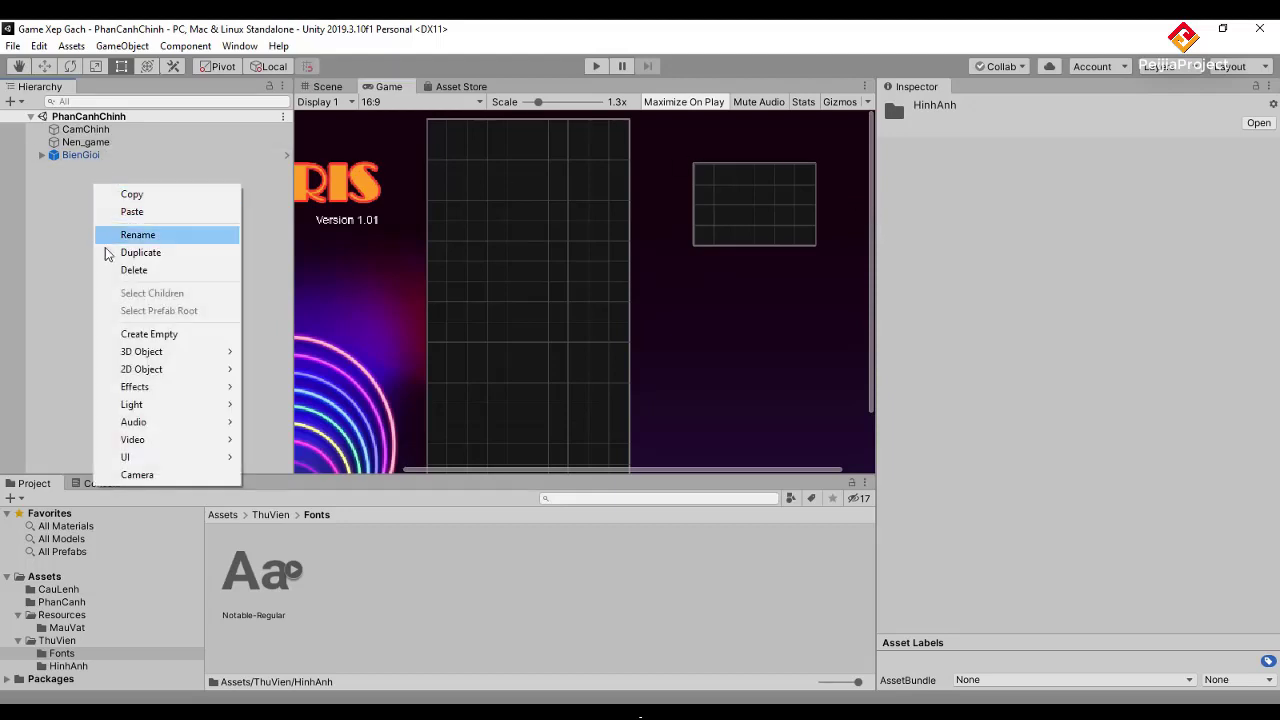
mouse_move(155, 459)
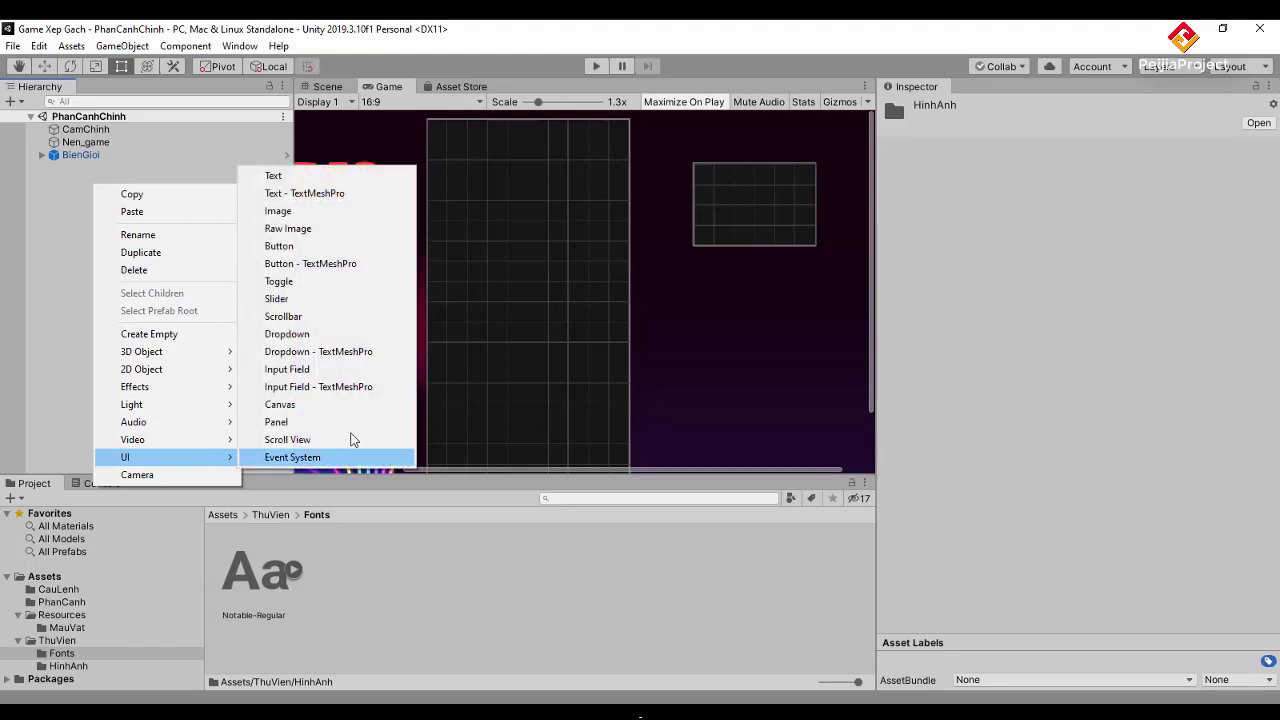
left_click(297, 178)
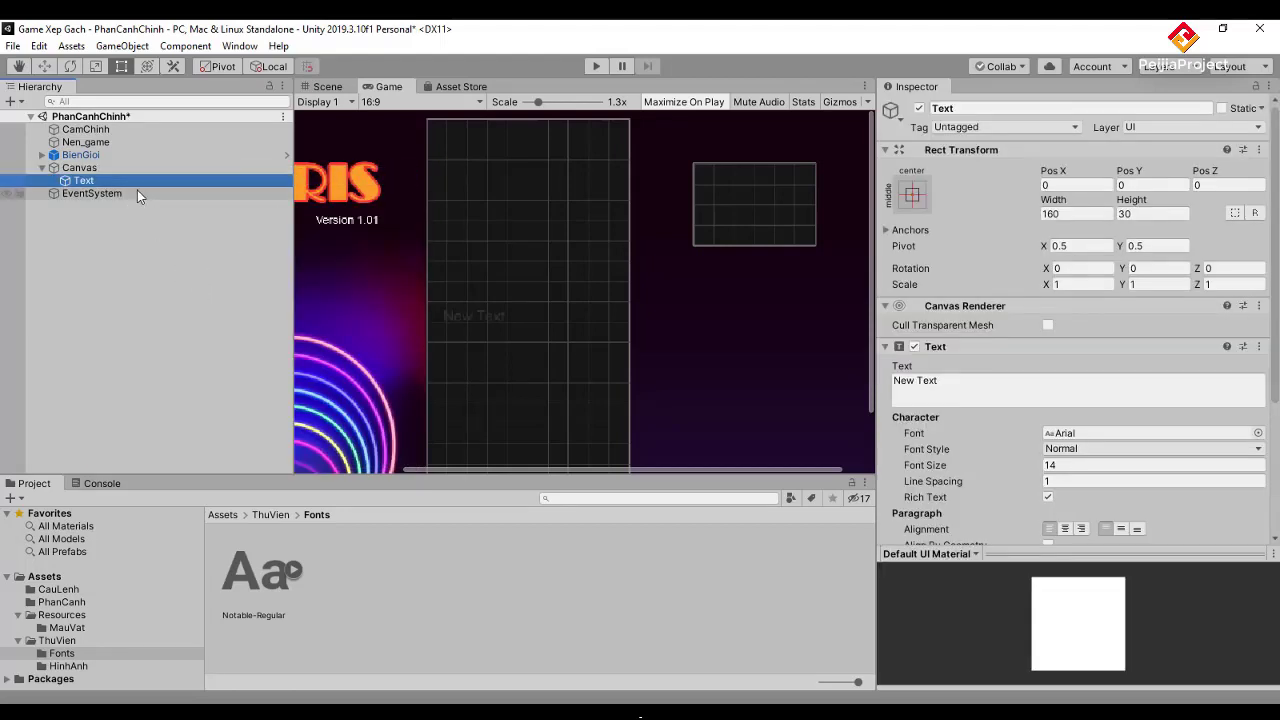
Switch the Canvas to Screen Space - Camera and assign CamChinh as Render Camera (plane distance 100).
left_click(80, 168)
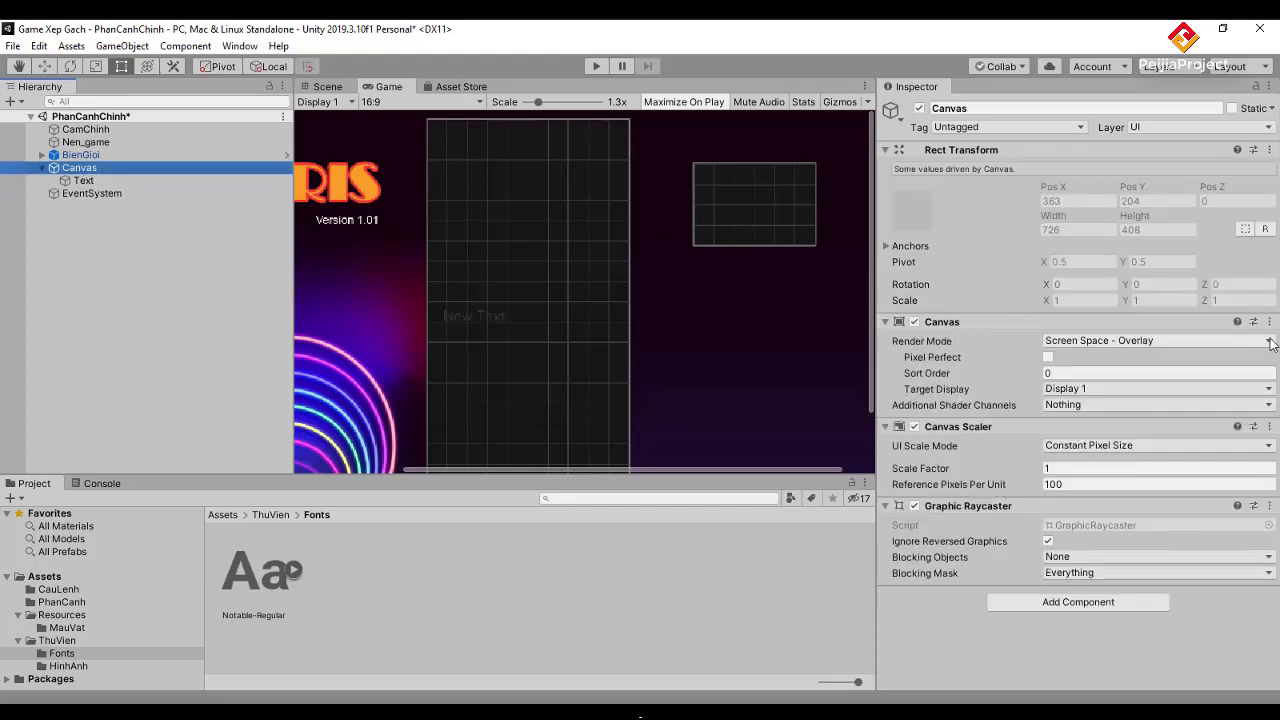
left_click(1209, 343)
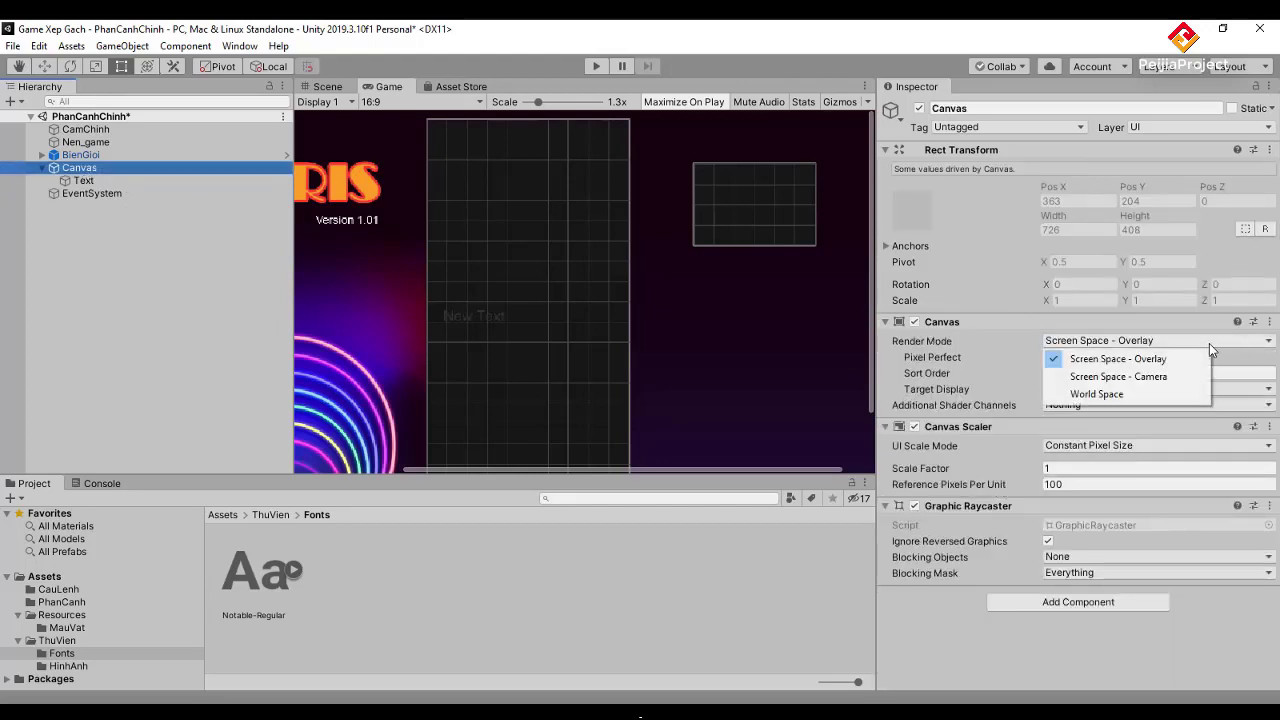
left_click(1126, 378)
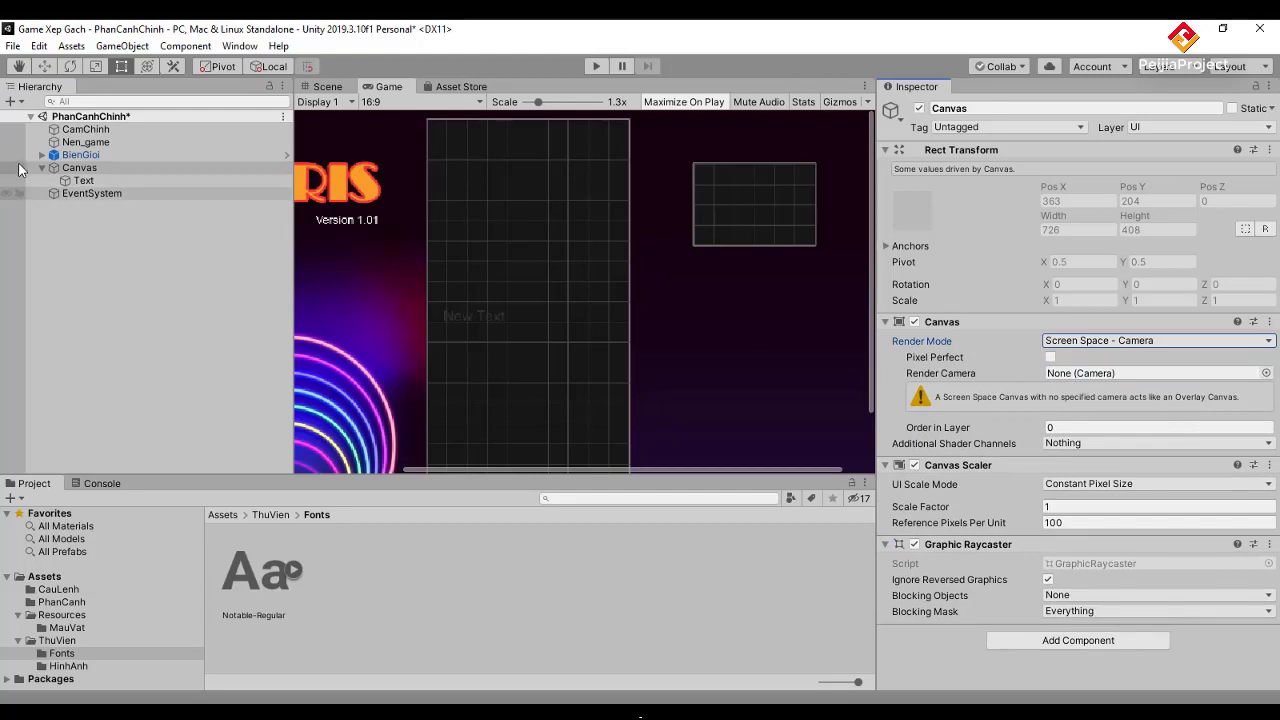
left_click_drag(68, 133, 1119, 384)
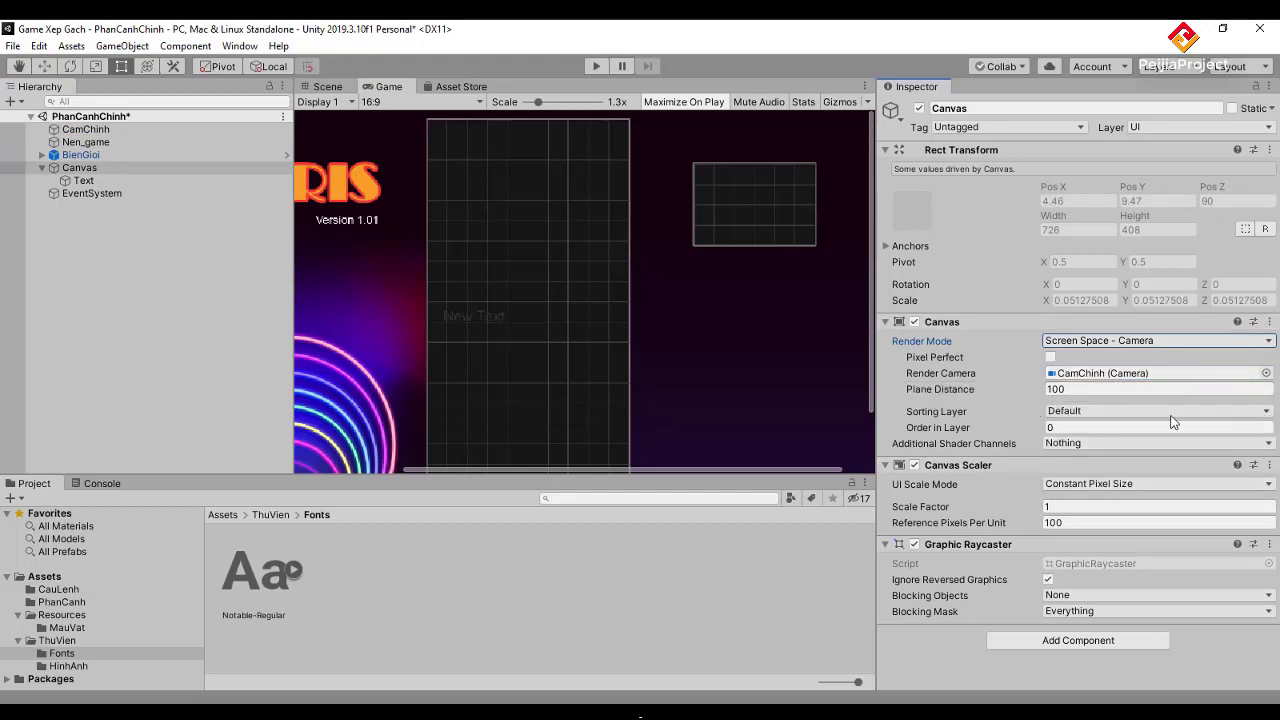
scroll(716, 342, "down", 1)
scroll(716, 342, "down", 1)
scroll(716, 342, "down", 1)
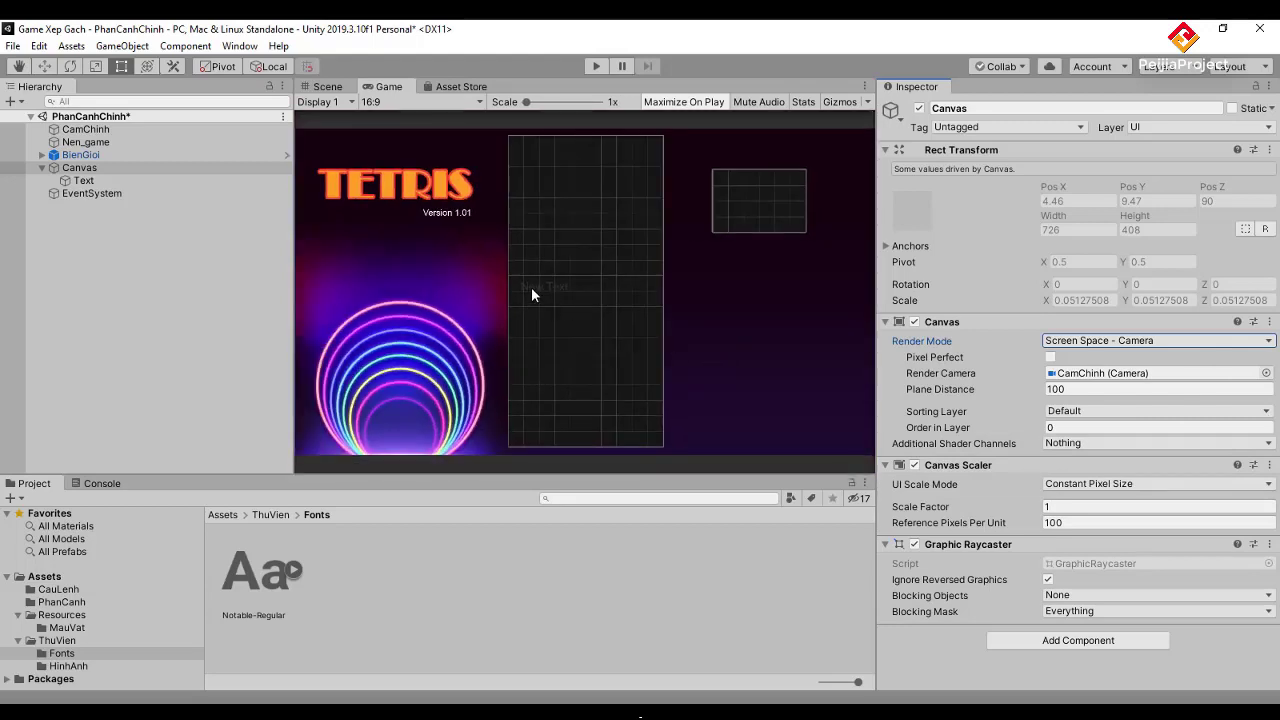
Move the New Text label above the next-piece box (Pos X 217.33, Pos Y 169) and narrow it to 116.388 wide.
left_click(85, 182)
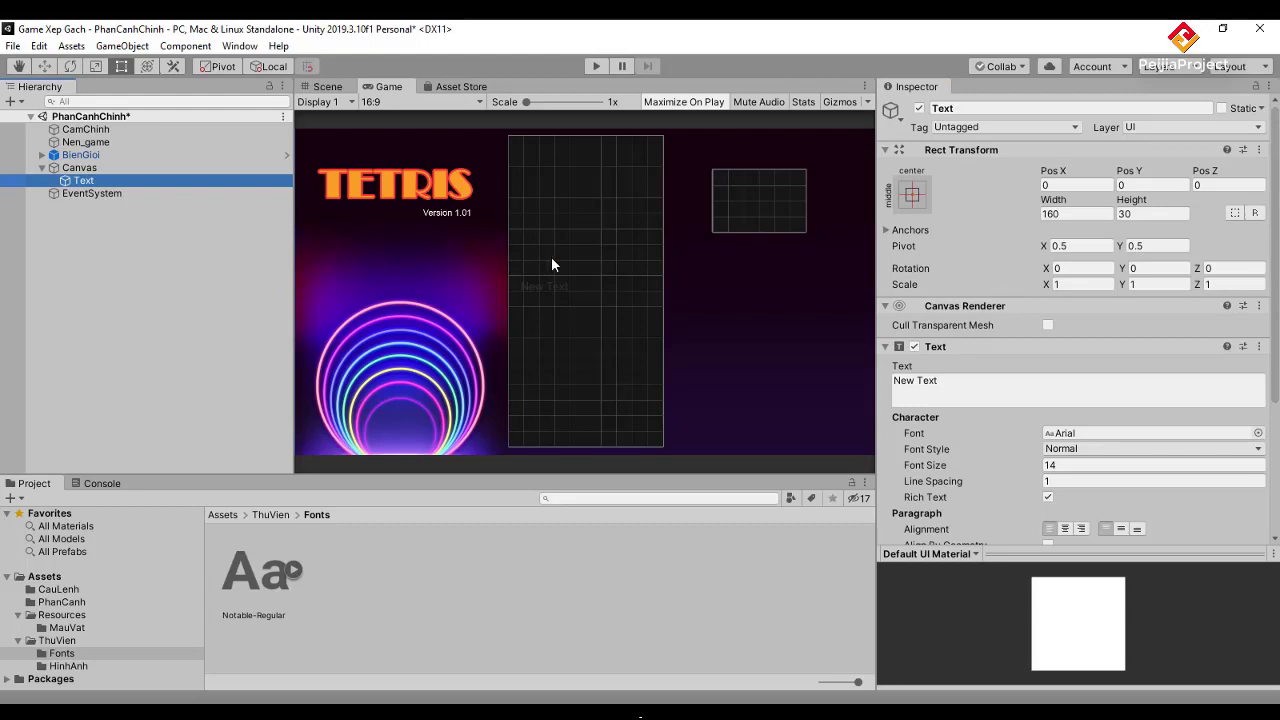
left_click(552, 287)
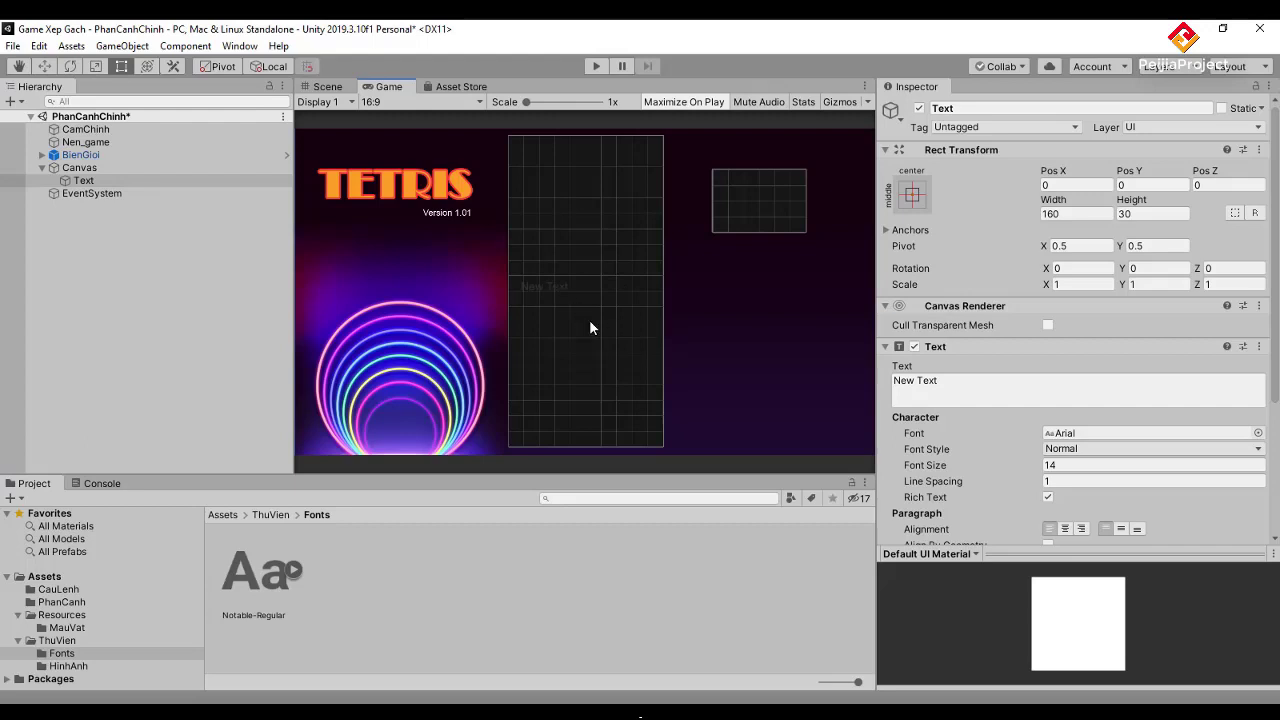
left_click(306, 90)
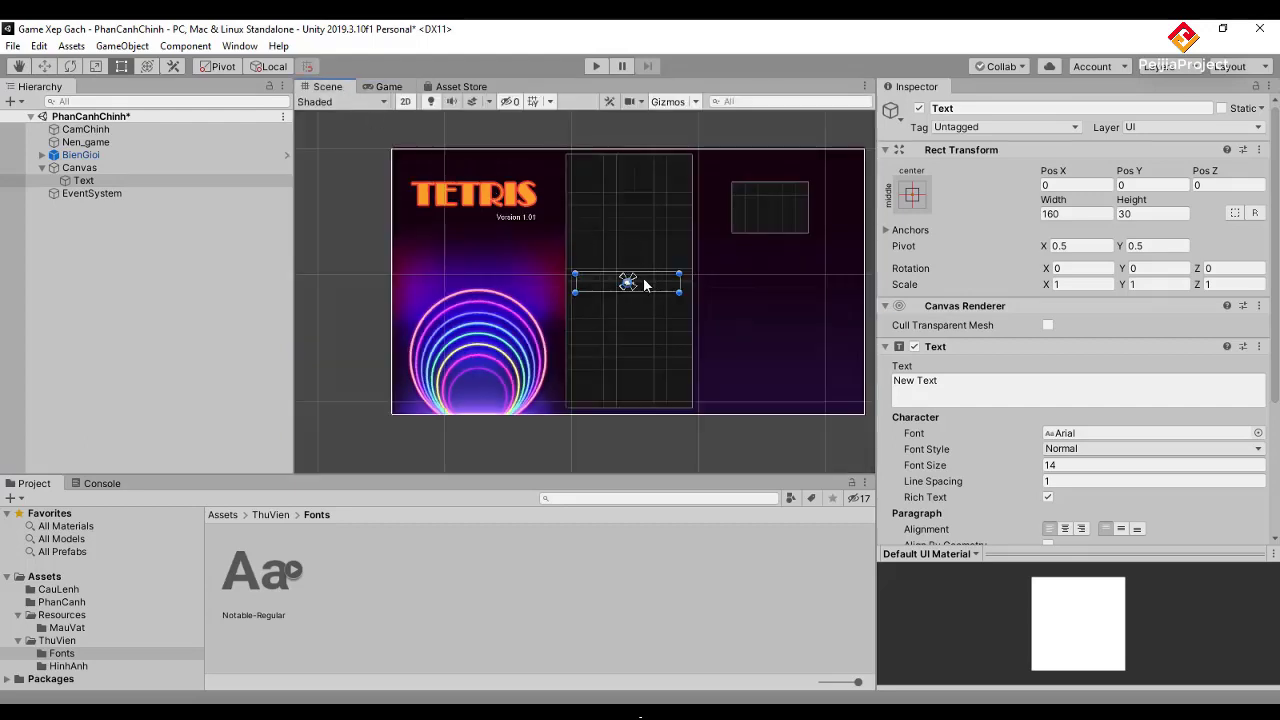
scroll(653, 288, "up", 1)
scroll(653, 288, "up", 1)
scroll(653, 288, "up", 1)
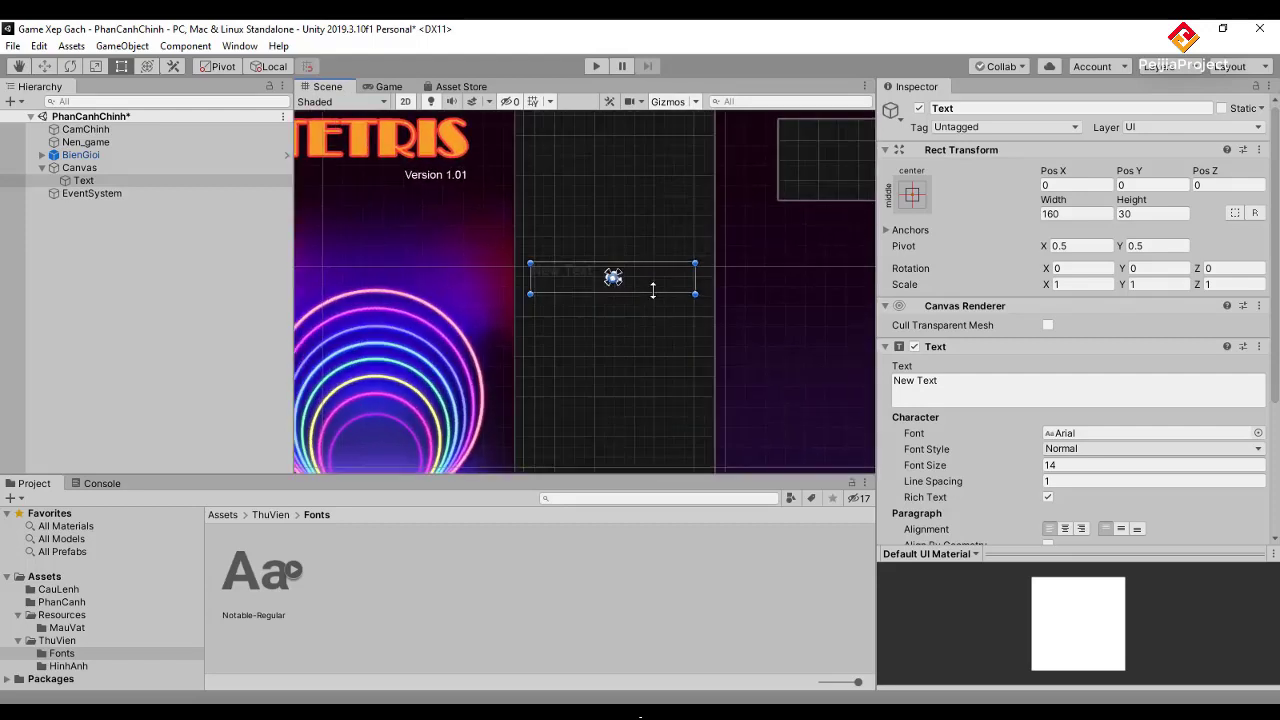
mouse_move(653, 274)
left_mouse_down()
mouse_move(874, 138)
mouse_move(881, 97)
left_mouse_up()
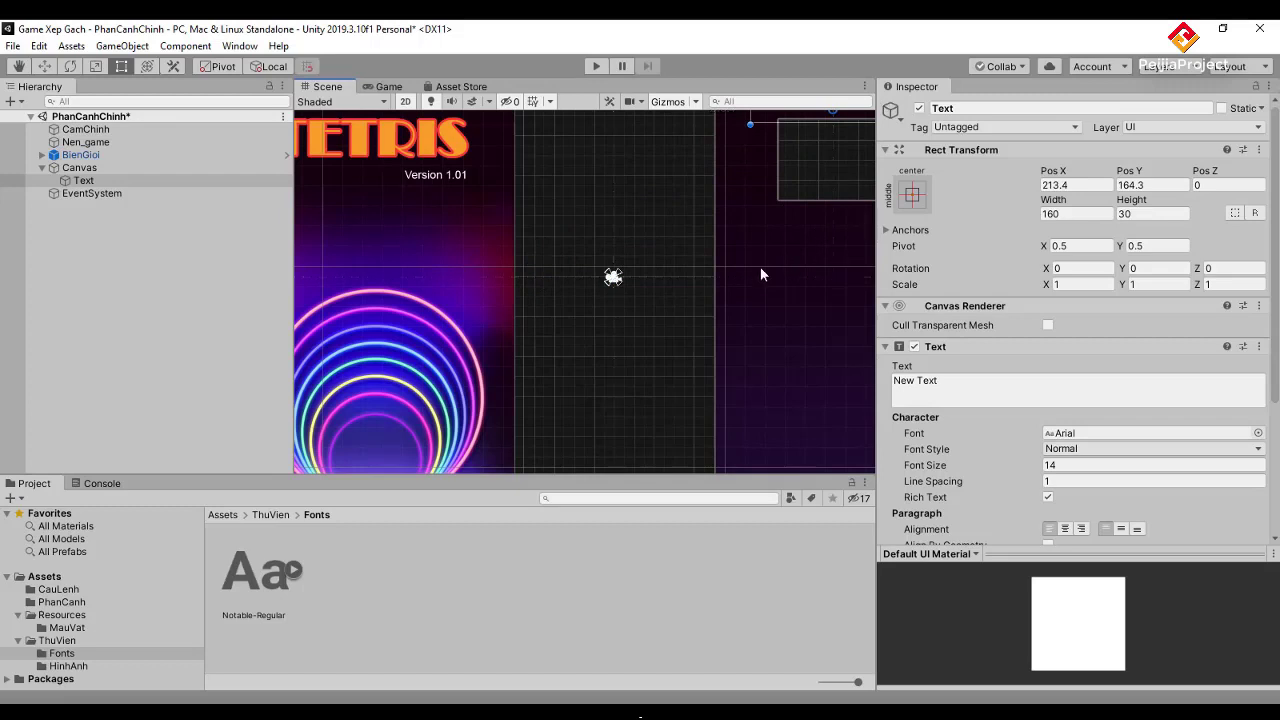
middle_click_drag(783, 281, 630, 470)
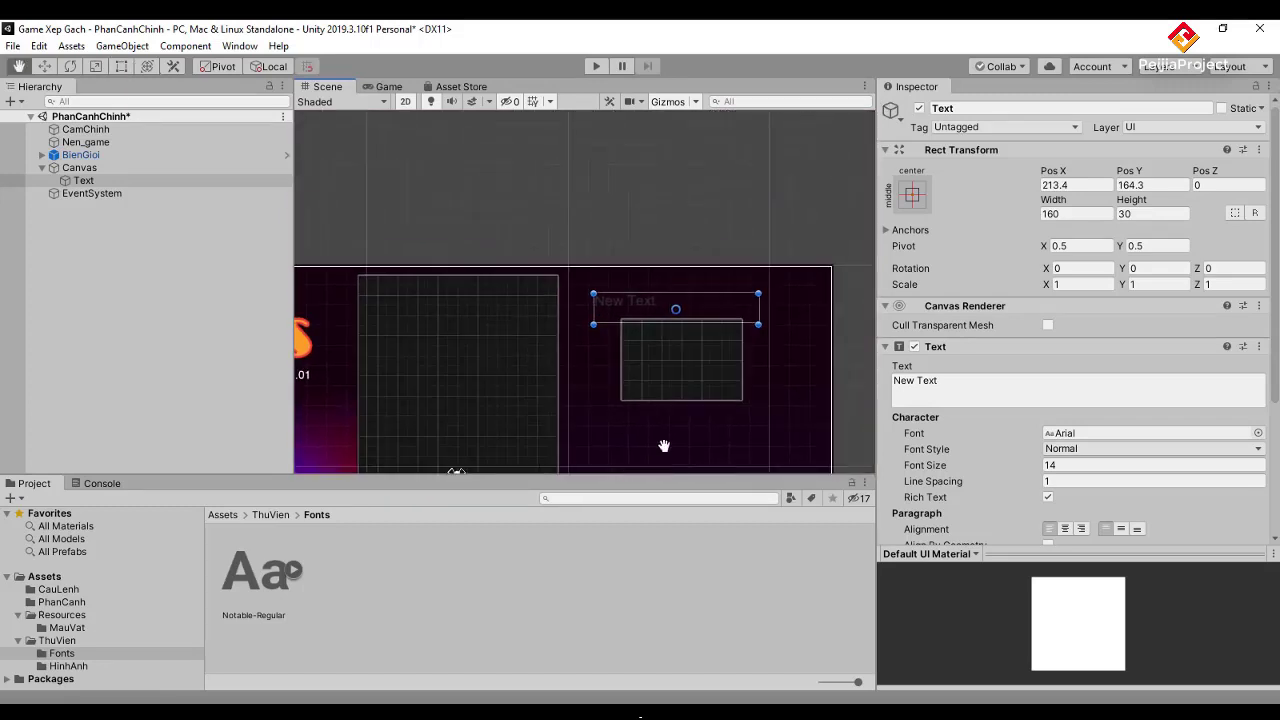
mouse_move(722, 304)
left_mouse_down()
mouse_move(742, 301)
mouse_move(731, 293)
mouse_move(742, 311)
left_mouse_up()
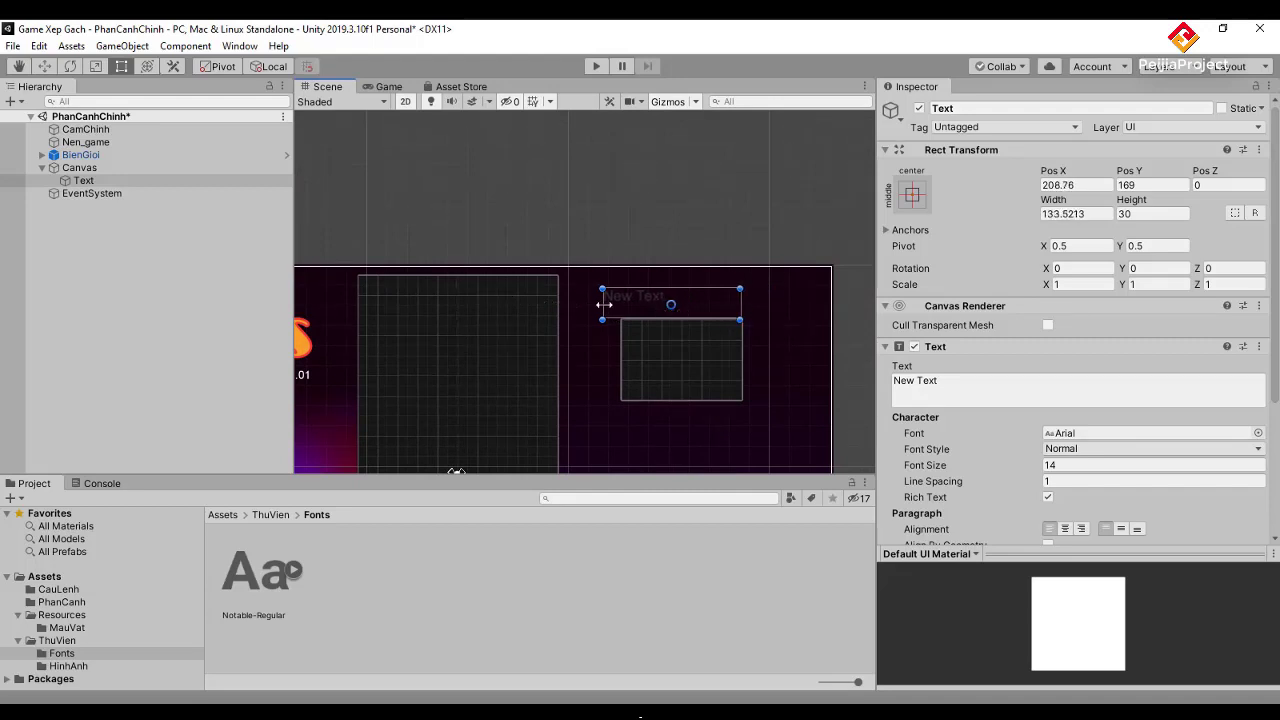
left_click_drag(603, 304, 620, 303)
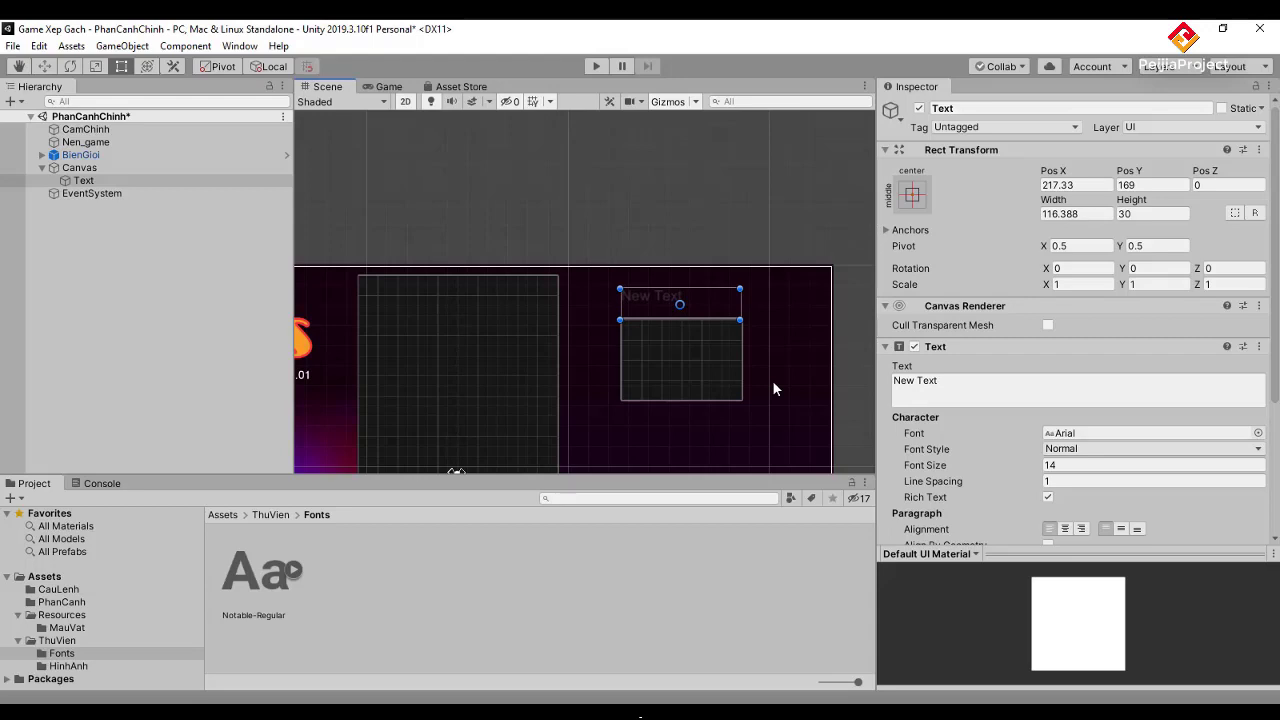
Replace the New Text placeholder with 'TIẾP THEO'.
left_click(954, 384)
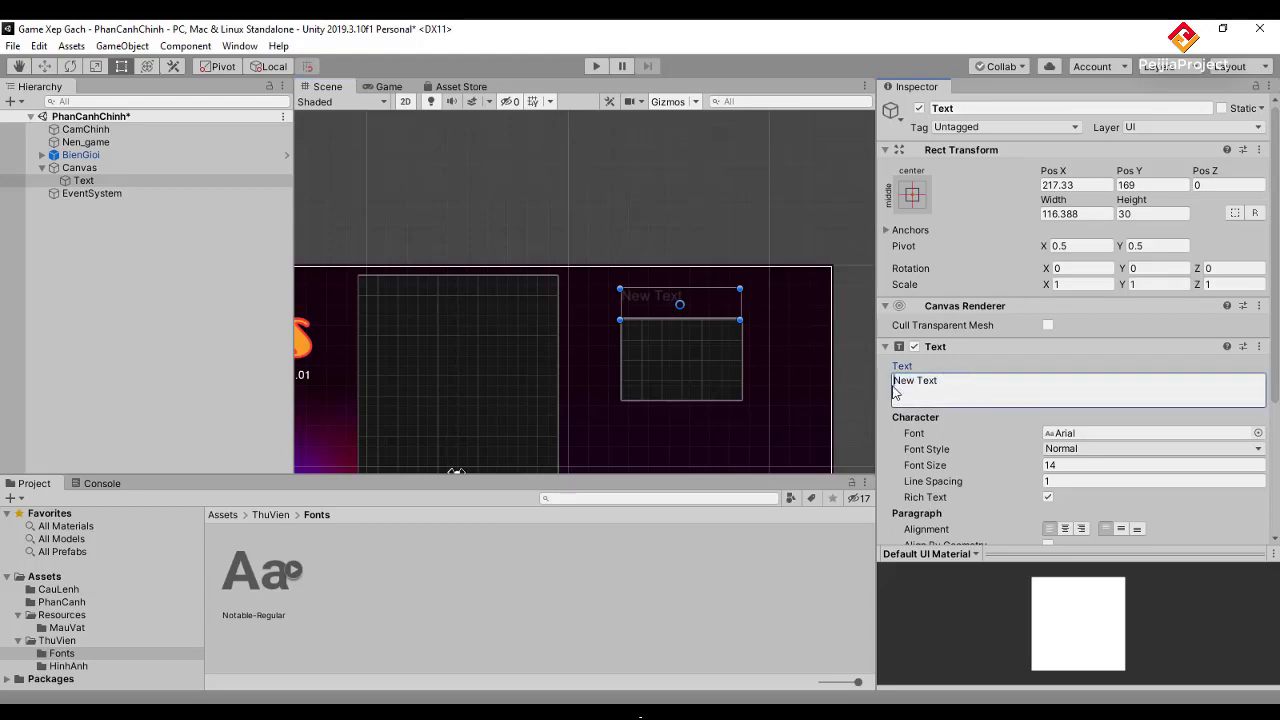
left_click_drag(895, 391, 977, 387)
type("TIẾP THEO")
Set the label's alignment to centre horizontally and middle vertically.
left_click(1065, 529)
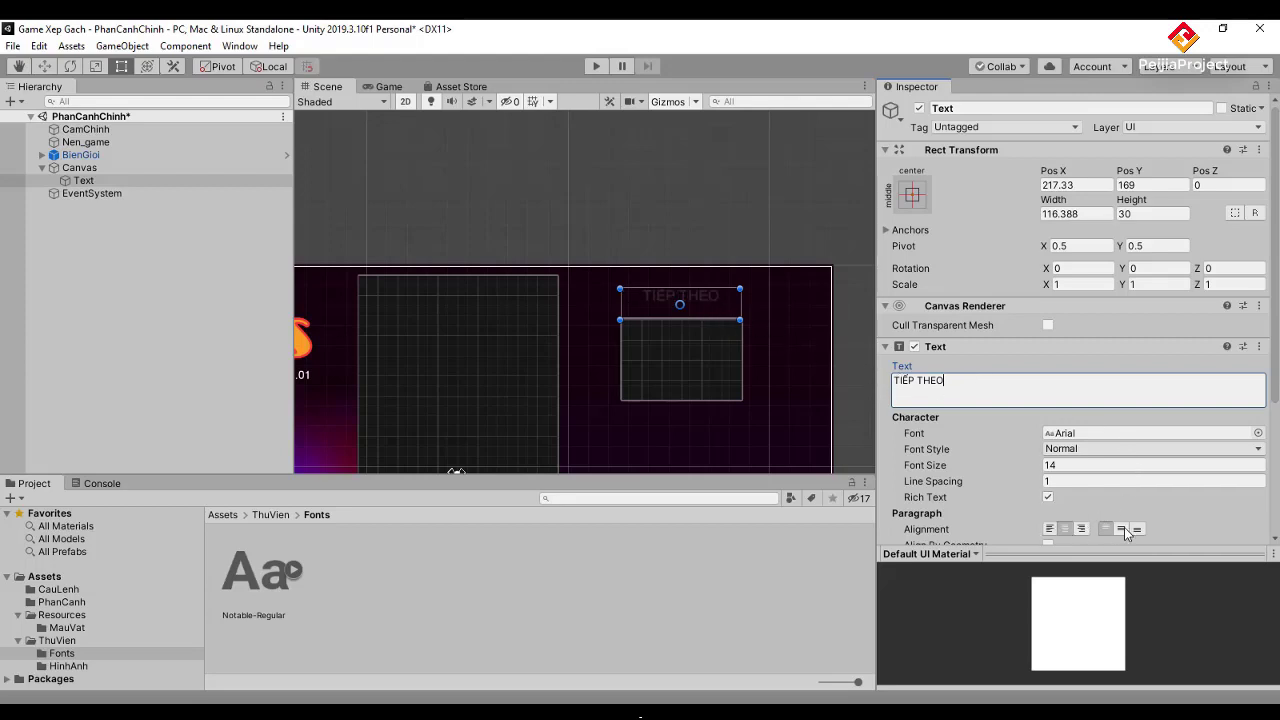
left_click(1122, 528)
scroll(1210, 502, "down", 3)
Set the label's Color to orange-red EC5931 (R 236, G 89, B 49).
left_click(1243, 418)
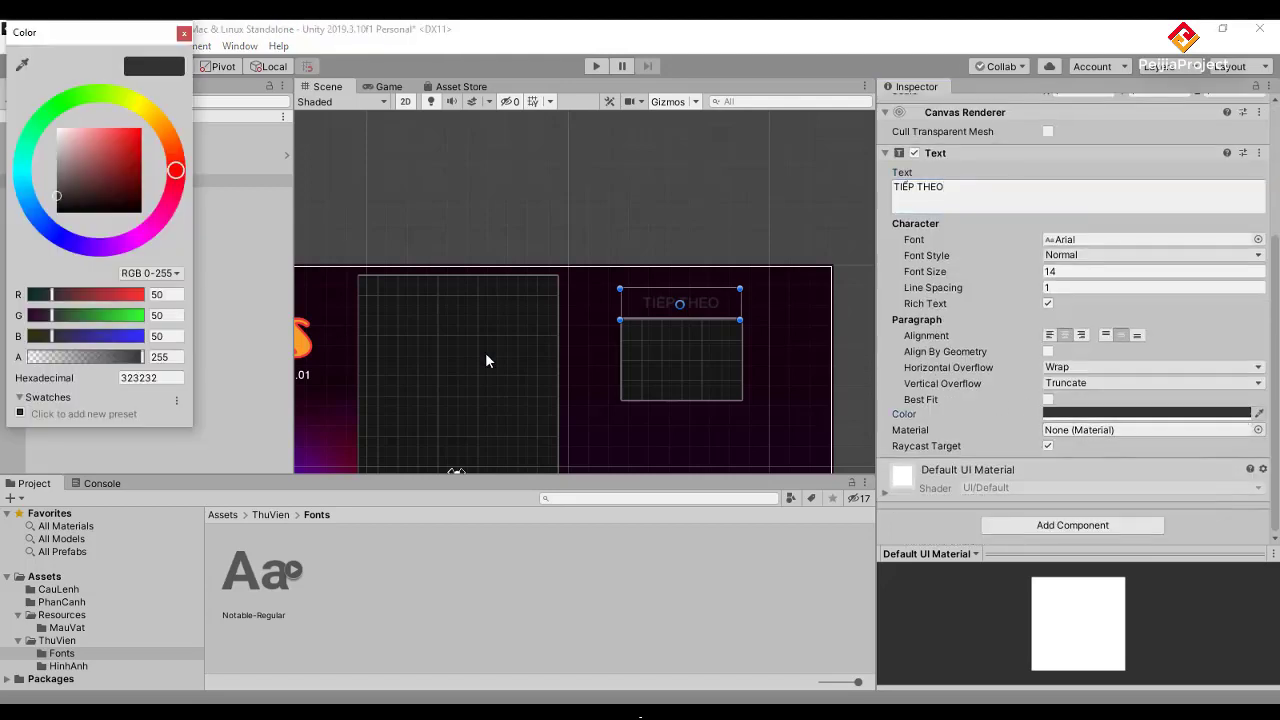
left_click_drag(170, 140, 156, 118)
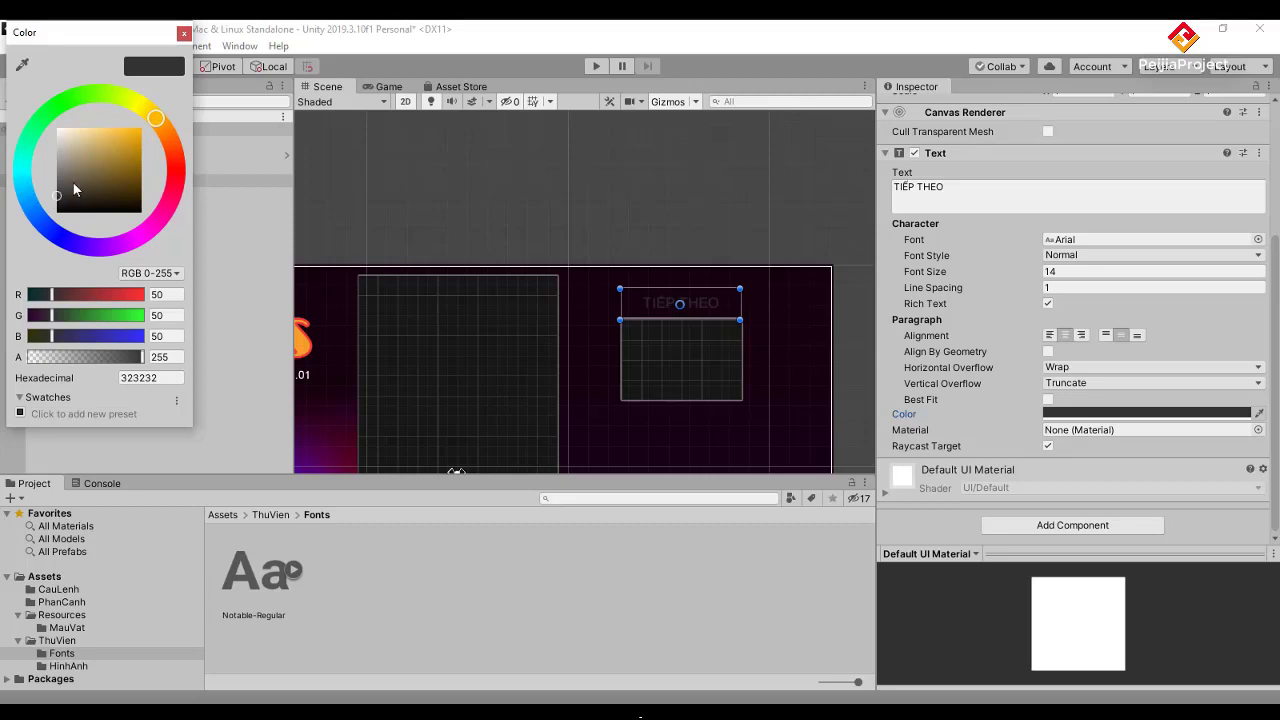
left_click(125, 138)
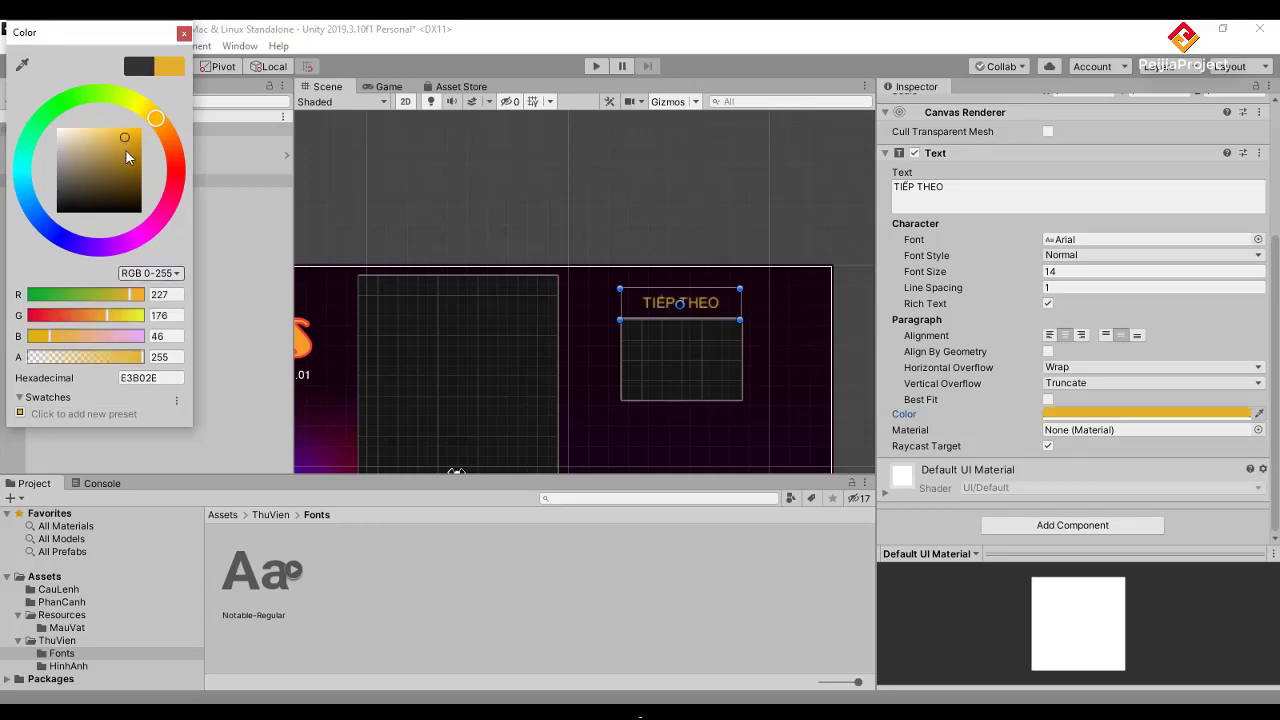
mouse_move(170, 132)
left_mouse_down()
mouse_move(160, 123)
mouse_move(173, 127)
left_mouse_up()
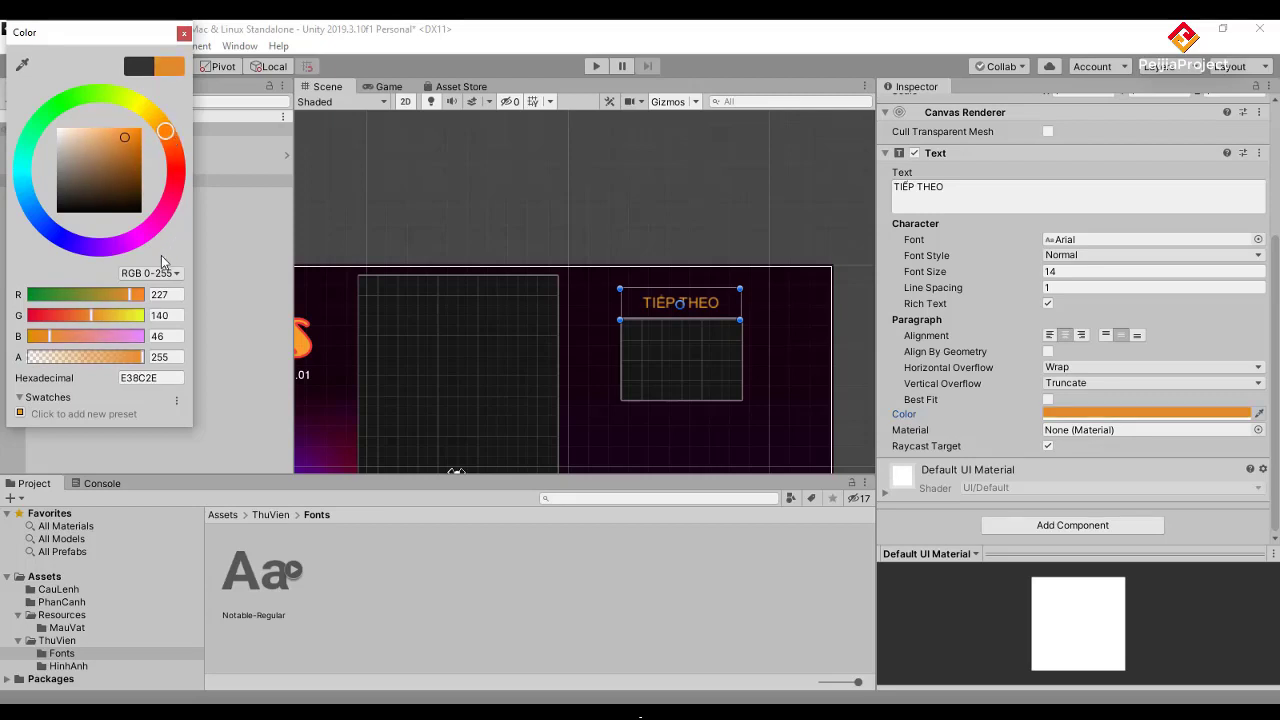
left_click_drag(88, 317, 76, 317)
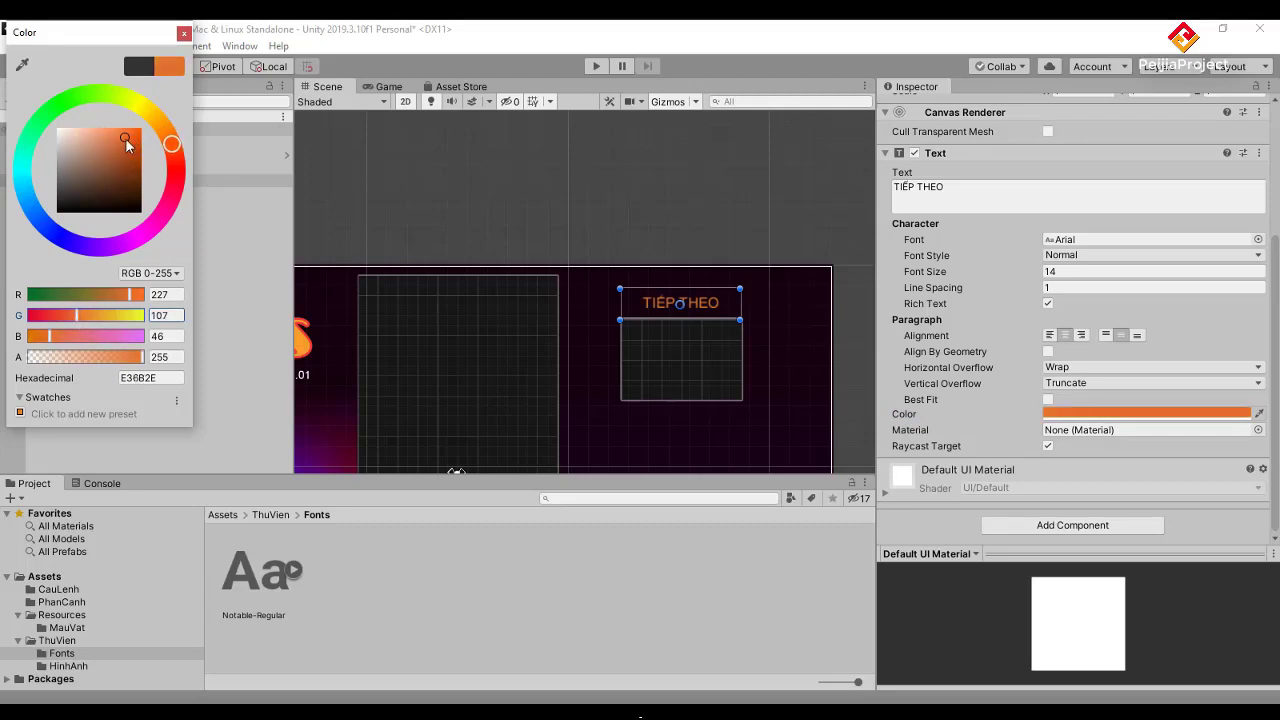
left_click_drag(125, 139, 111, 132)
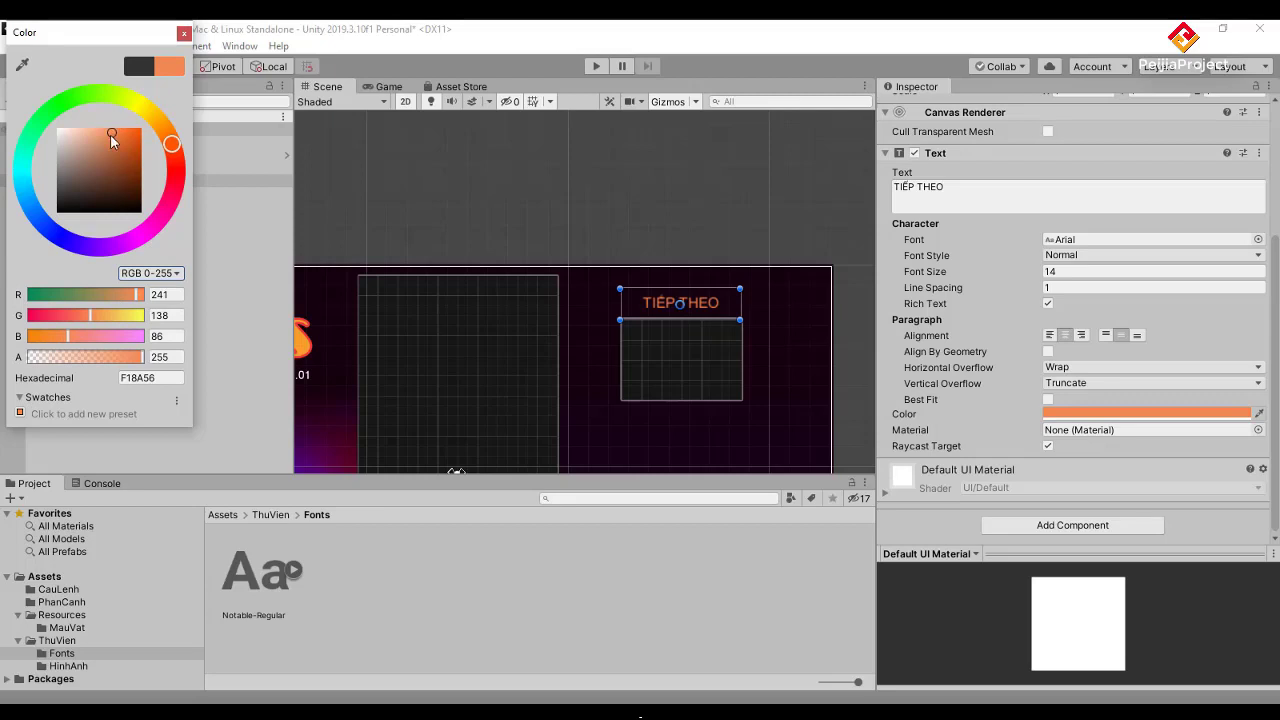
left_click_drag(110, 134, 174, 151)
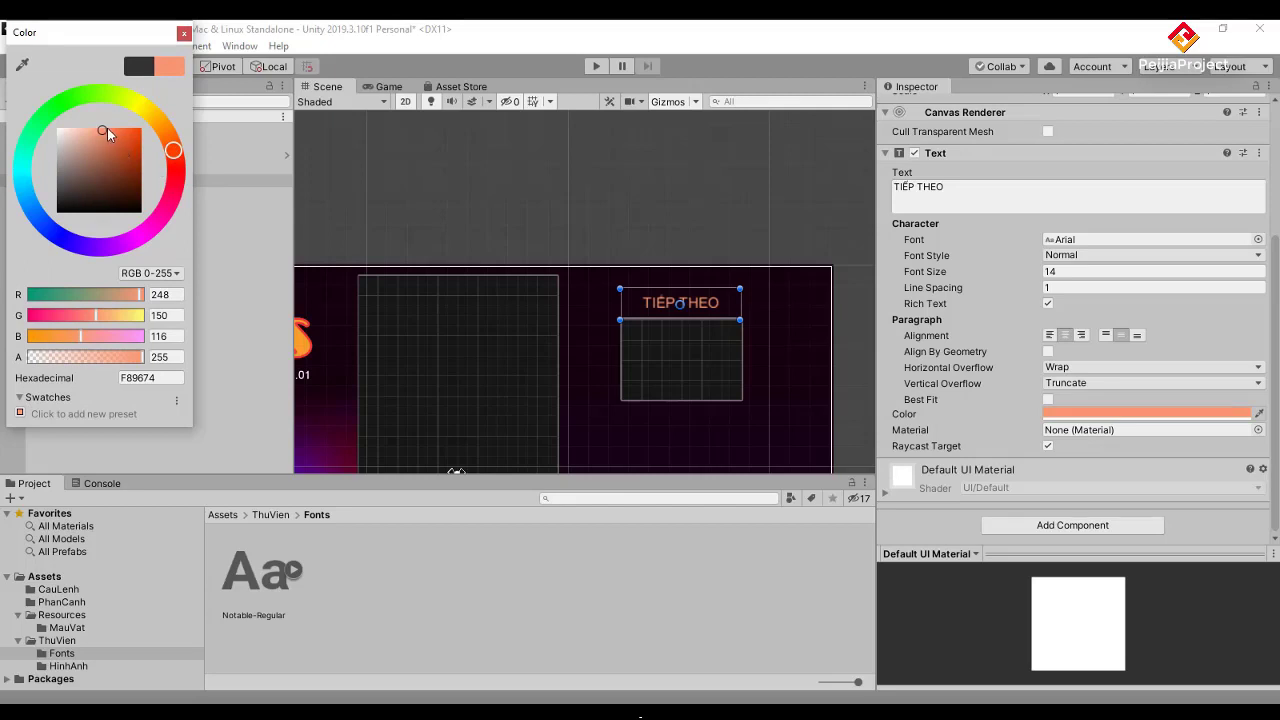
left_click_drag(104, 129, 124, 137)
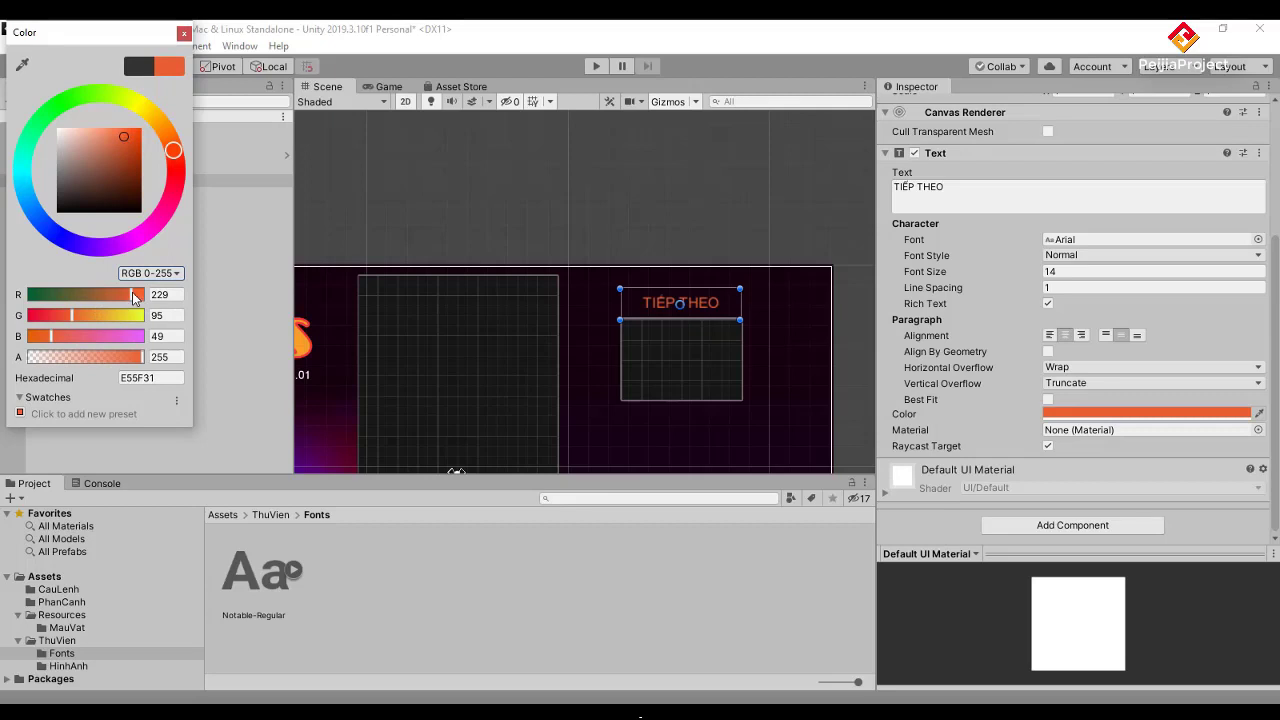
left_click_drag(133, 296, 63, 313)
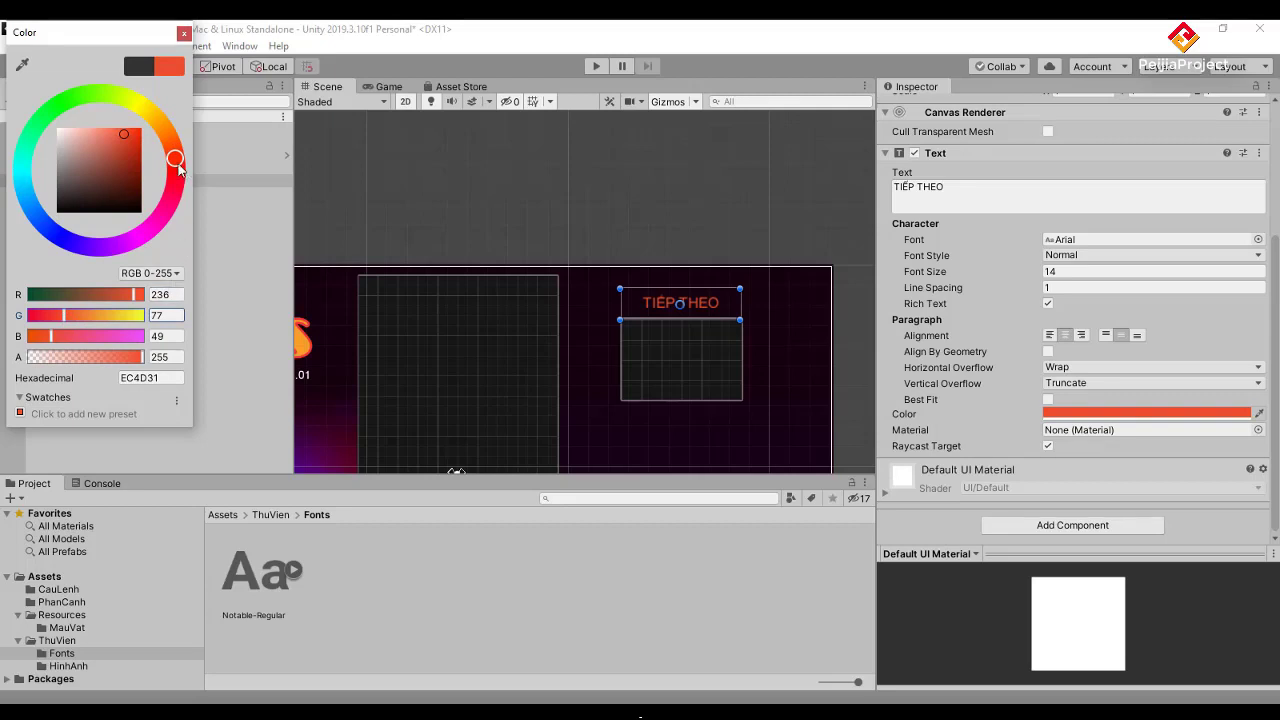
left_click_drag(176, 160, 174, 153)
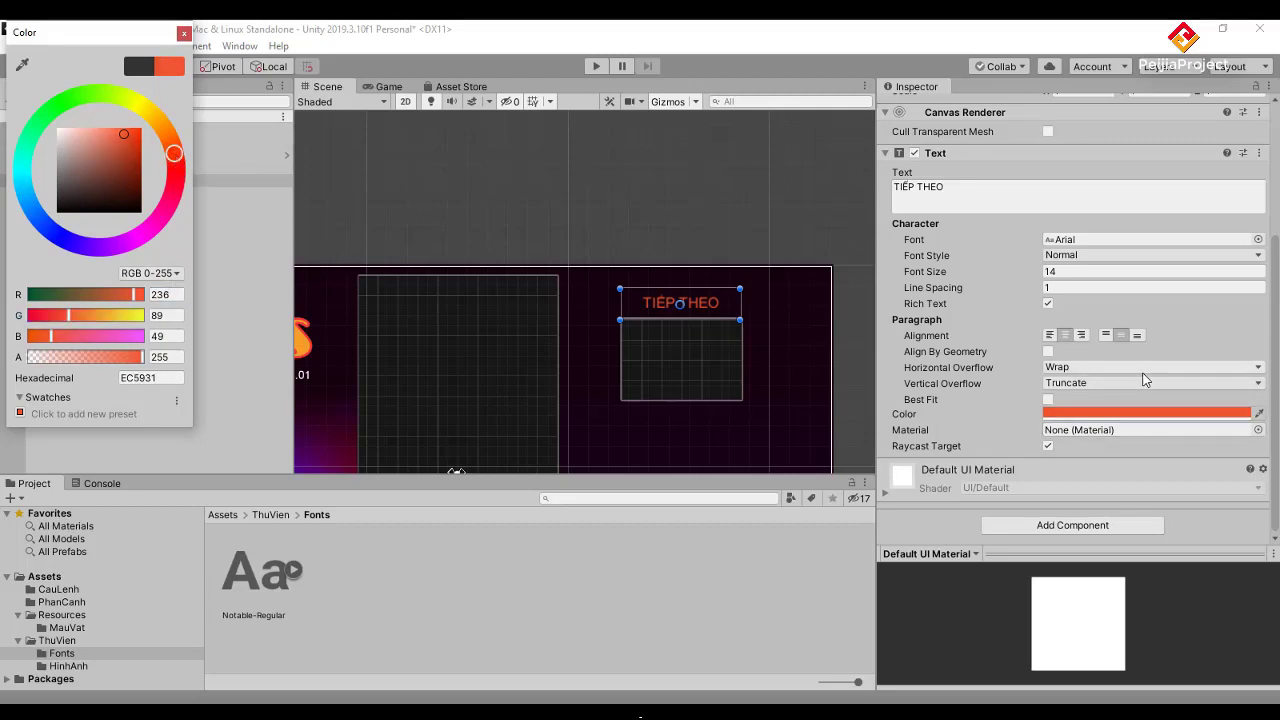
Give the label the Notable-Regular font with Normal font style.
left_click(1173, 257)
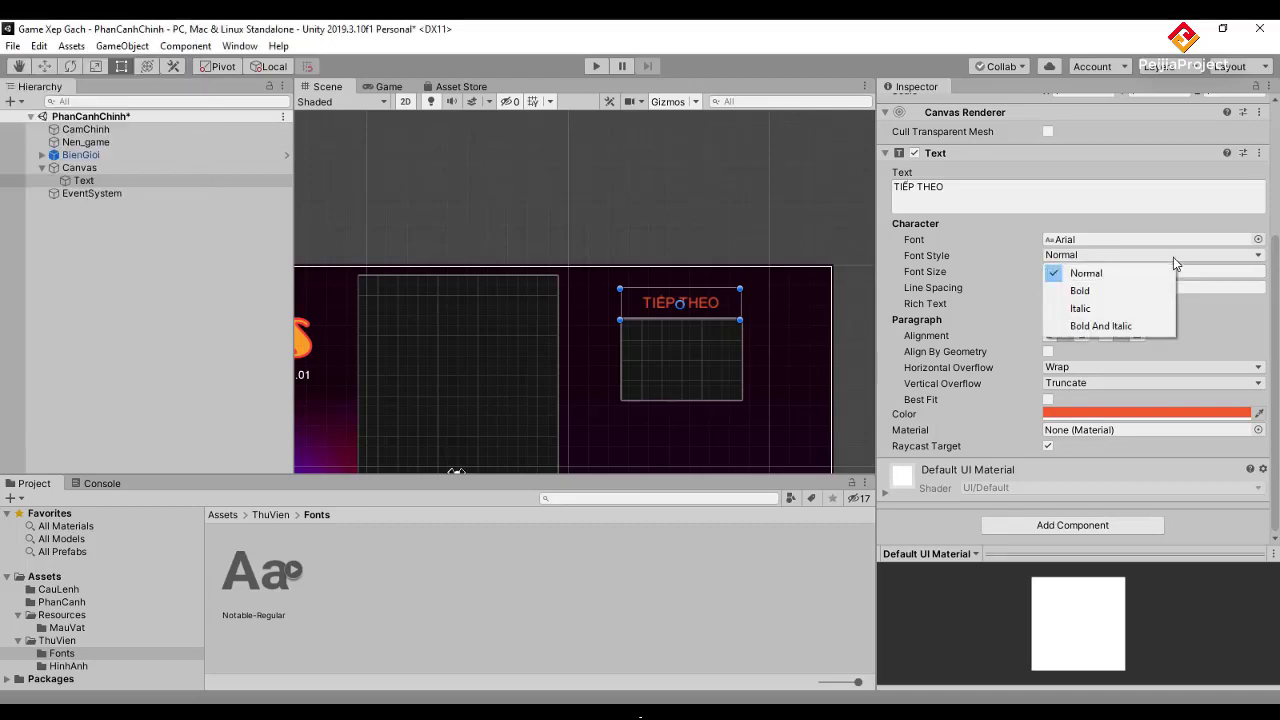
left_click(1079, 292)
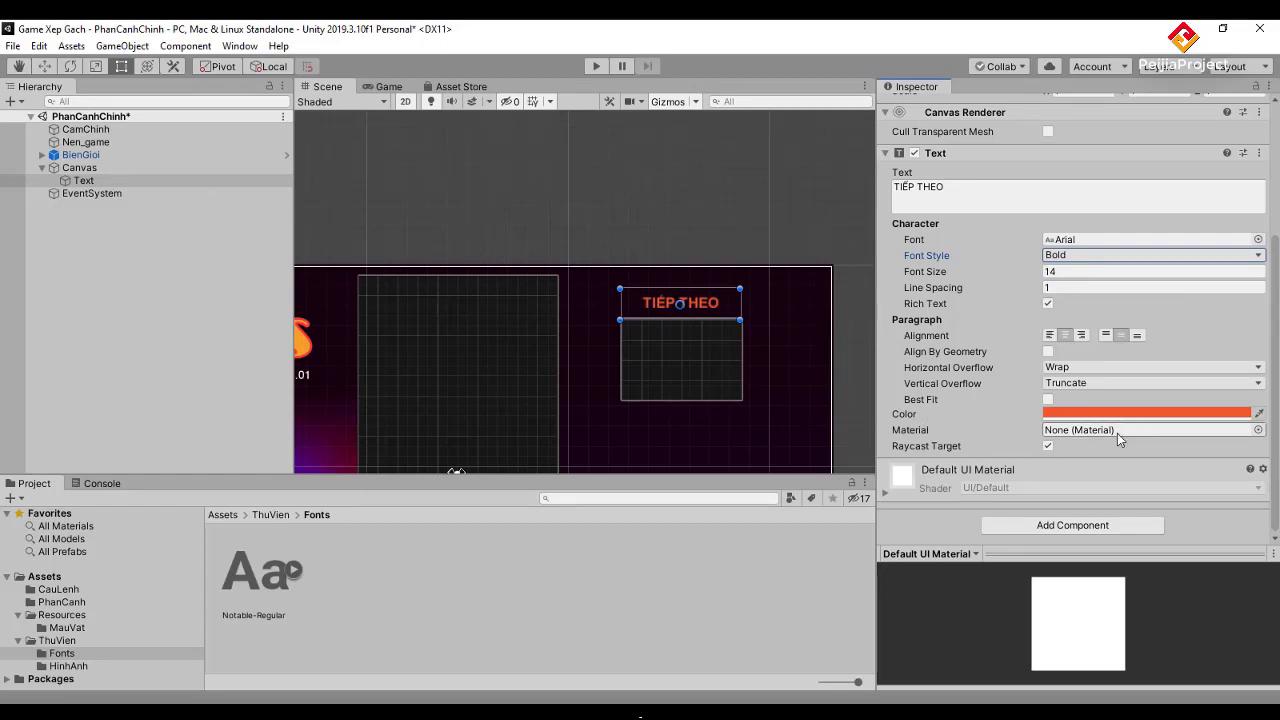
left_click(1257, 241)
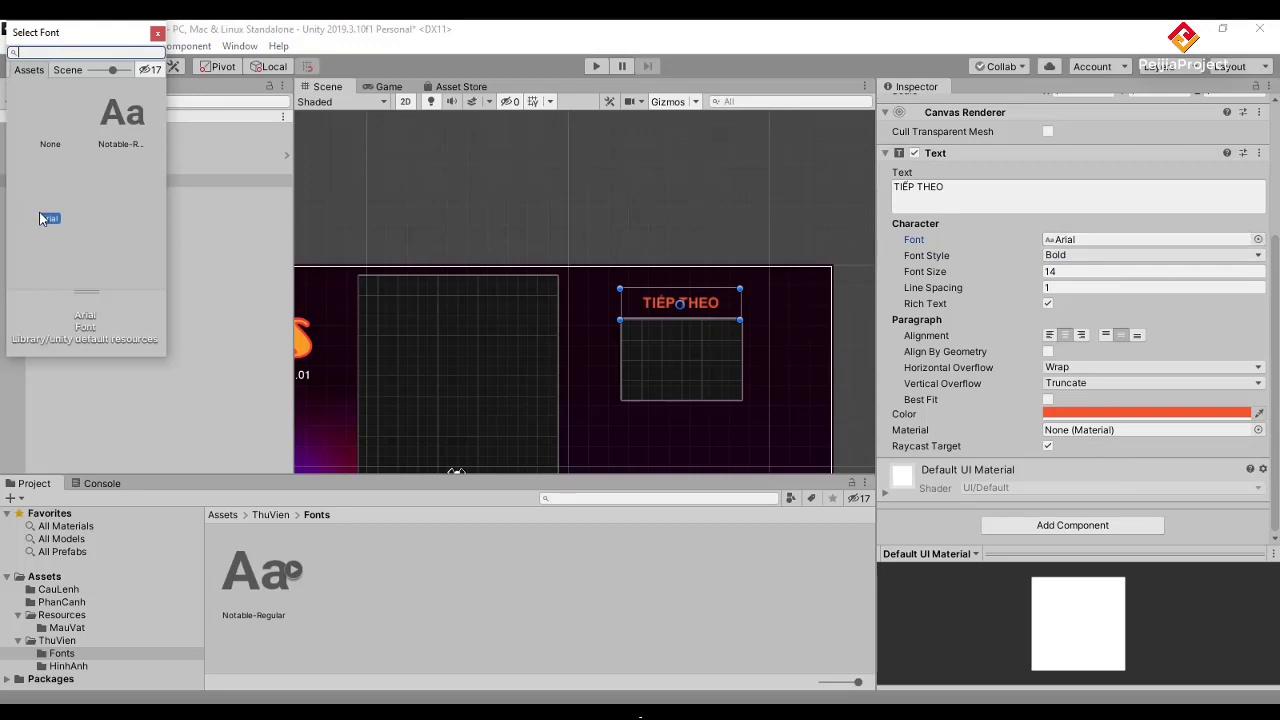
left_click(113, 137)
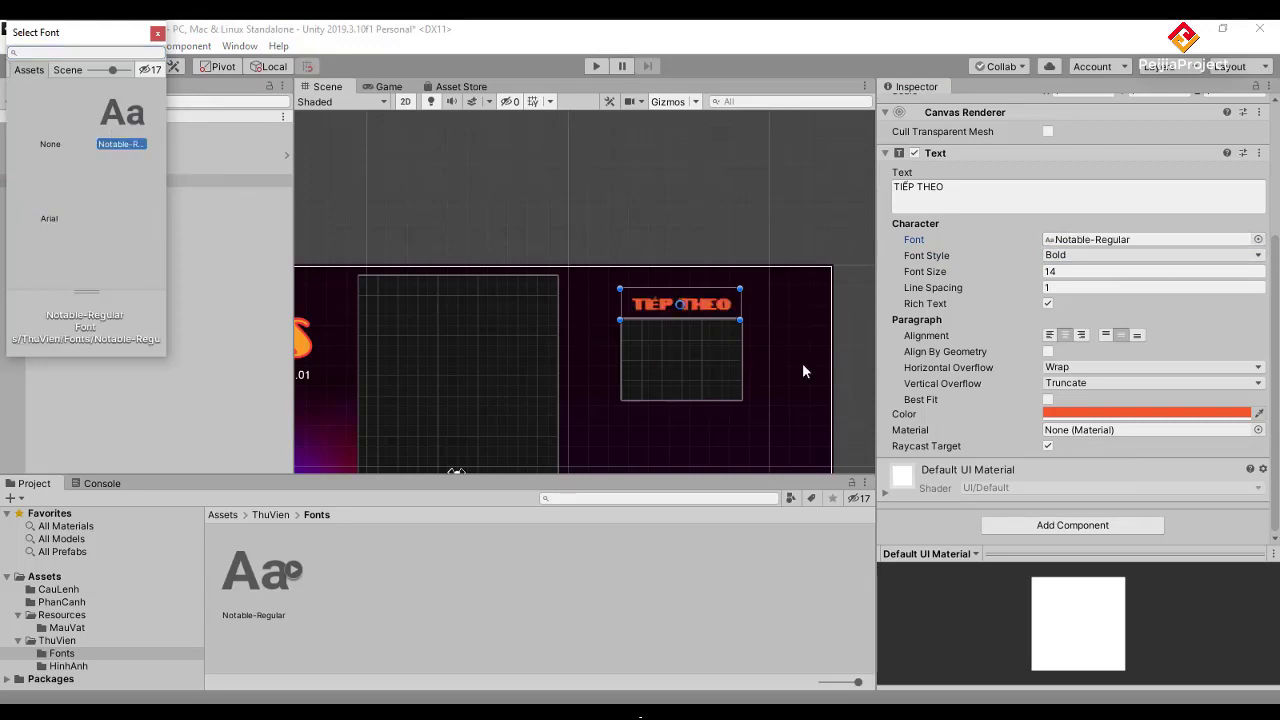
left_click(1116, 255)
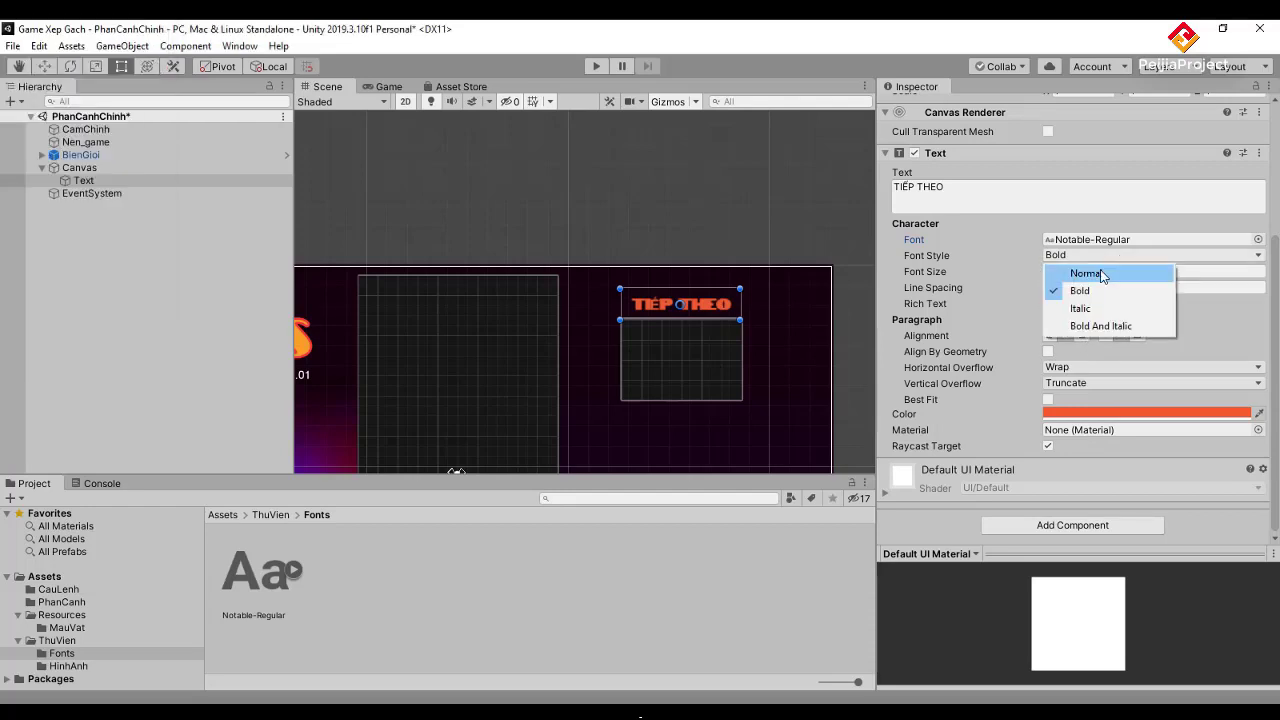
left_click(1103, 274)
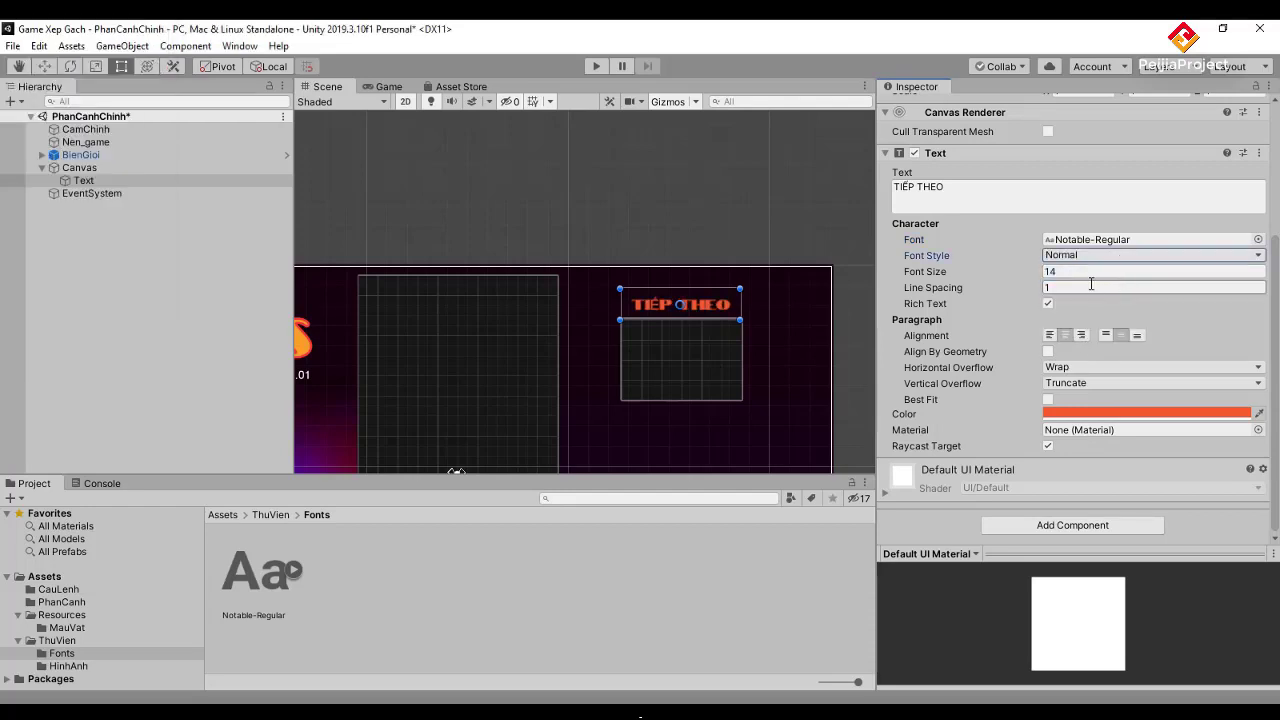
Try Italic and Bold styles, settle back on Normal, and run the game to preview.
left_click(1128, 258)
left_click(1085, 309)
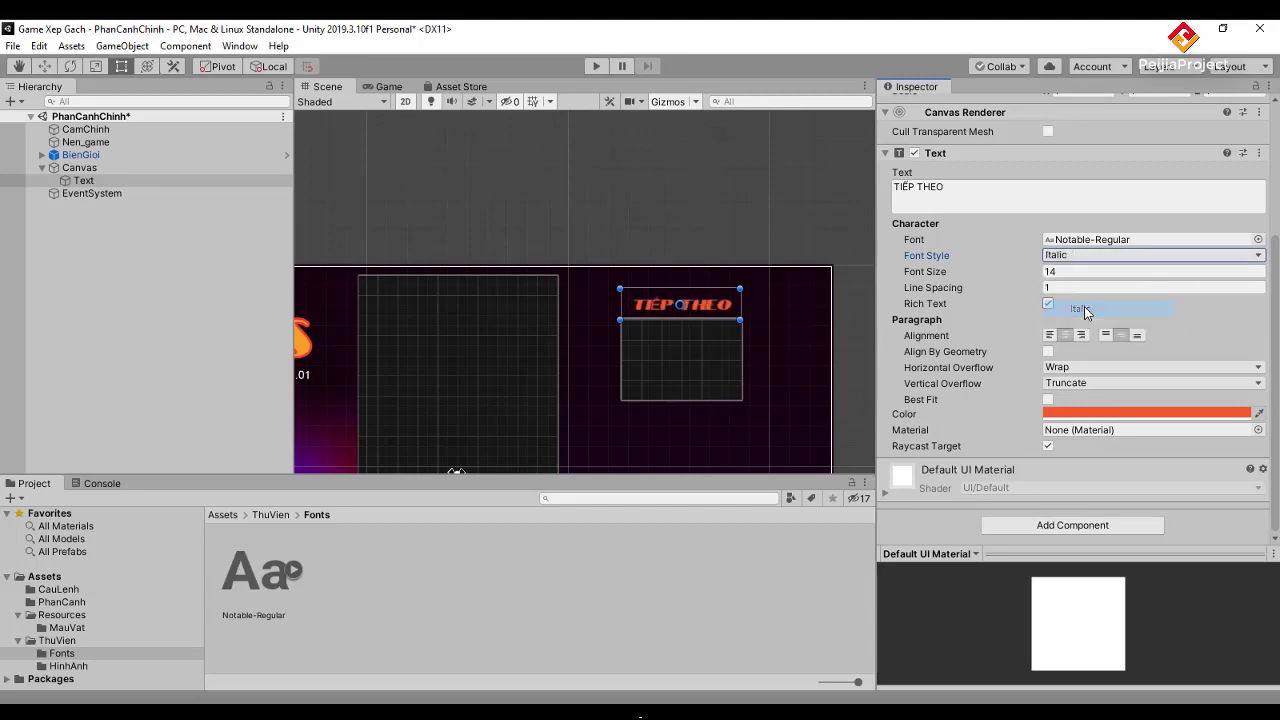
left_click(1086, 256)
left_click(1082, 290)
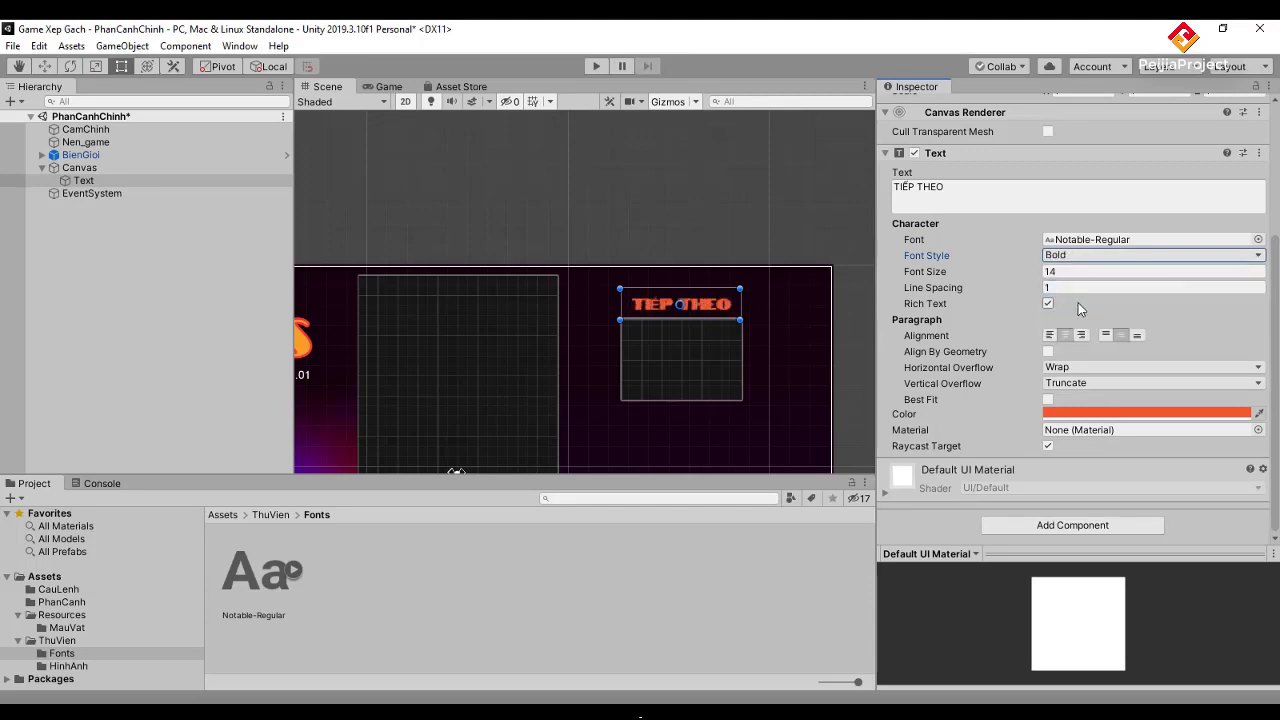
left_click(1083, 258)
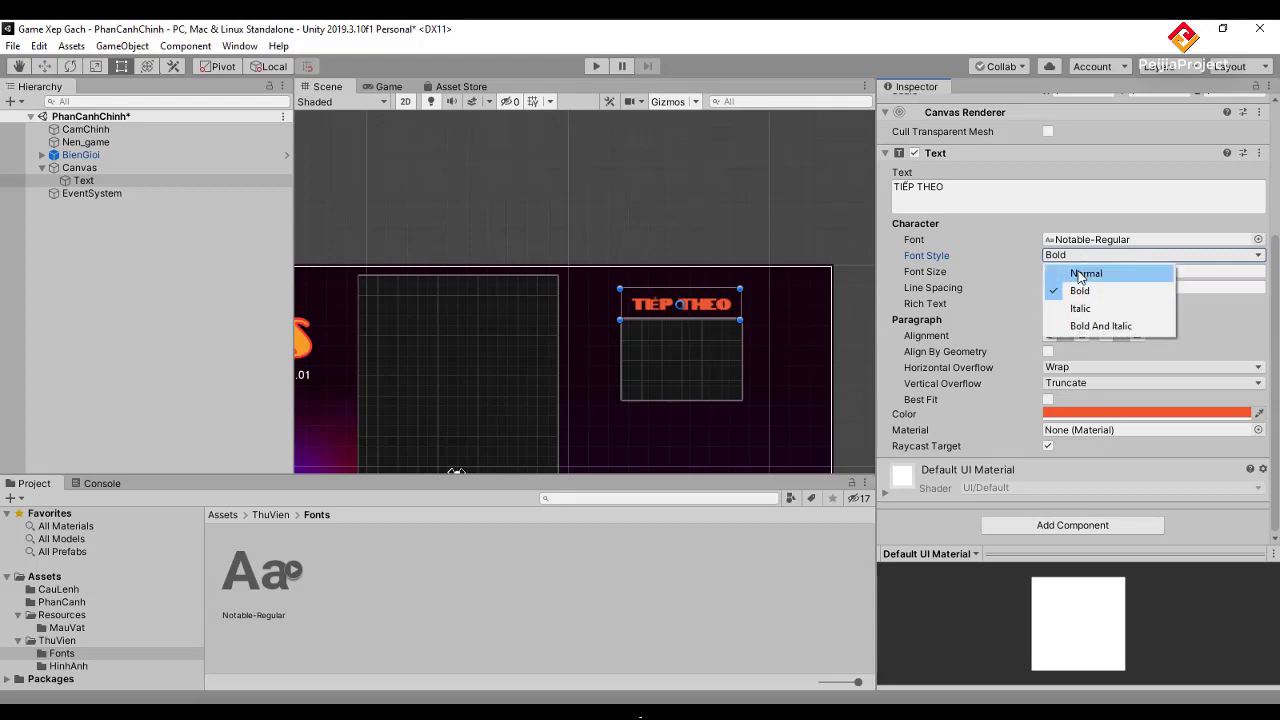
left_click(1082, 270)
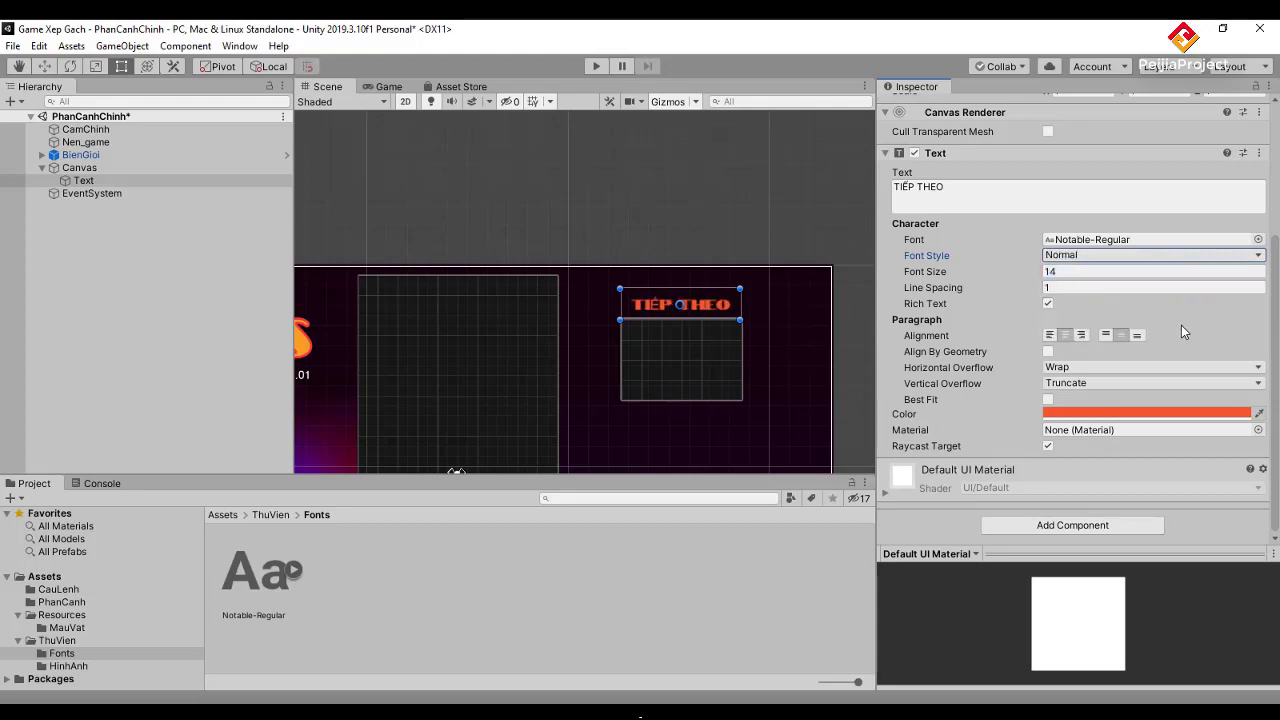
left_click(594, 69)
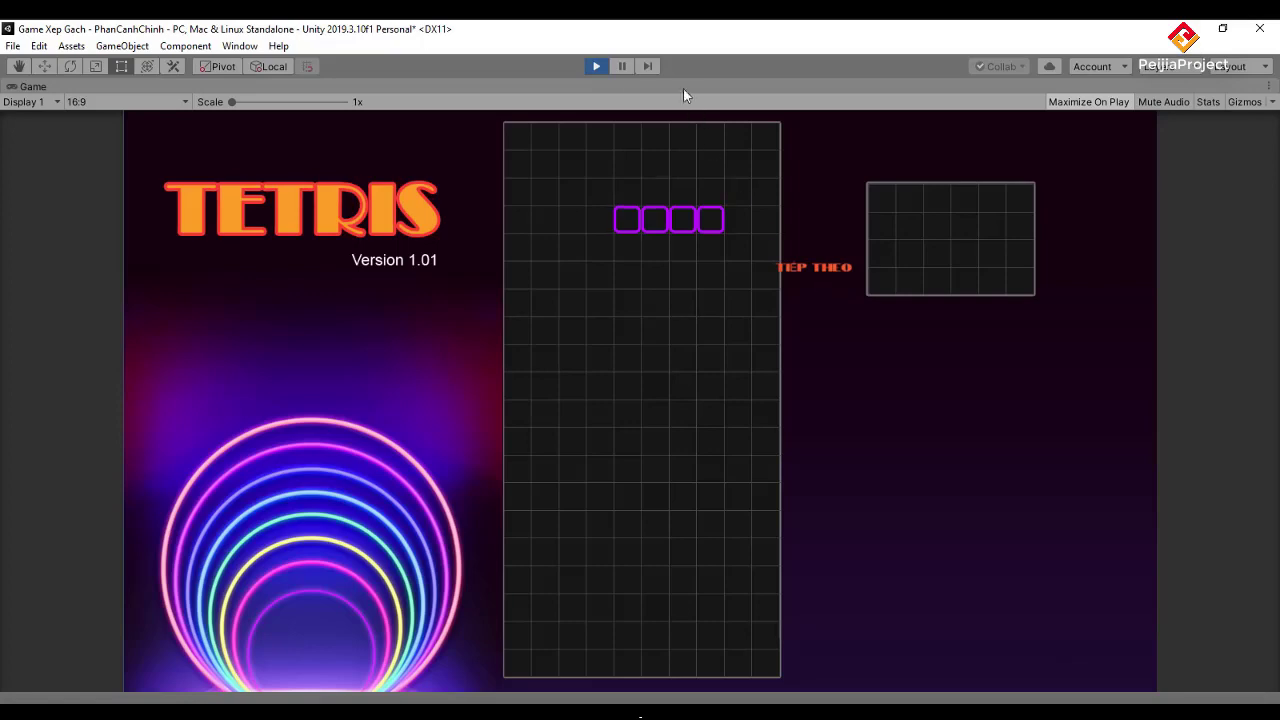
Stop the game and select the Text object under Canvas.
left_click(596, 67)
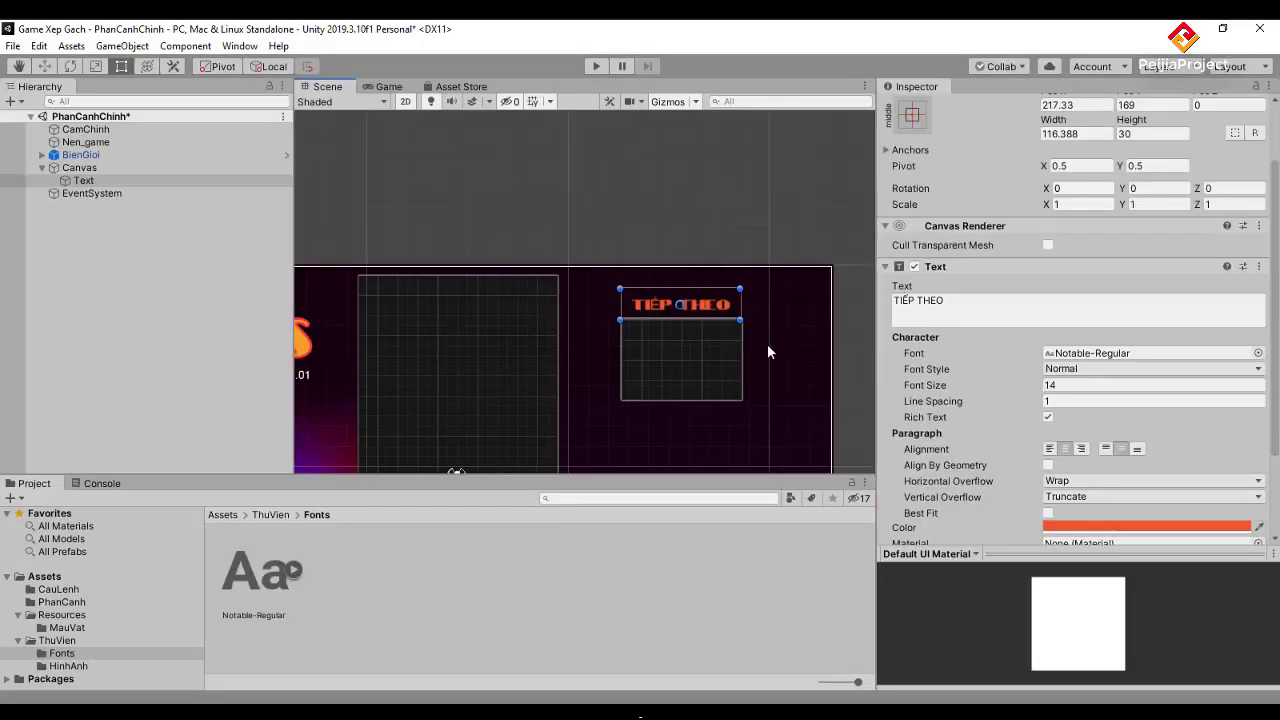
left_click(780, 352)
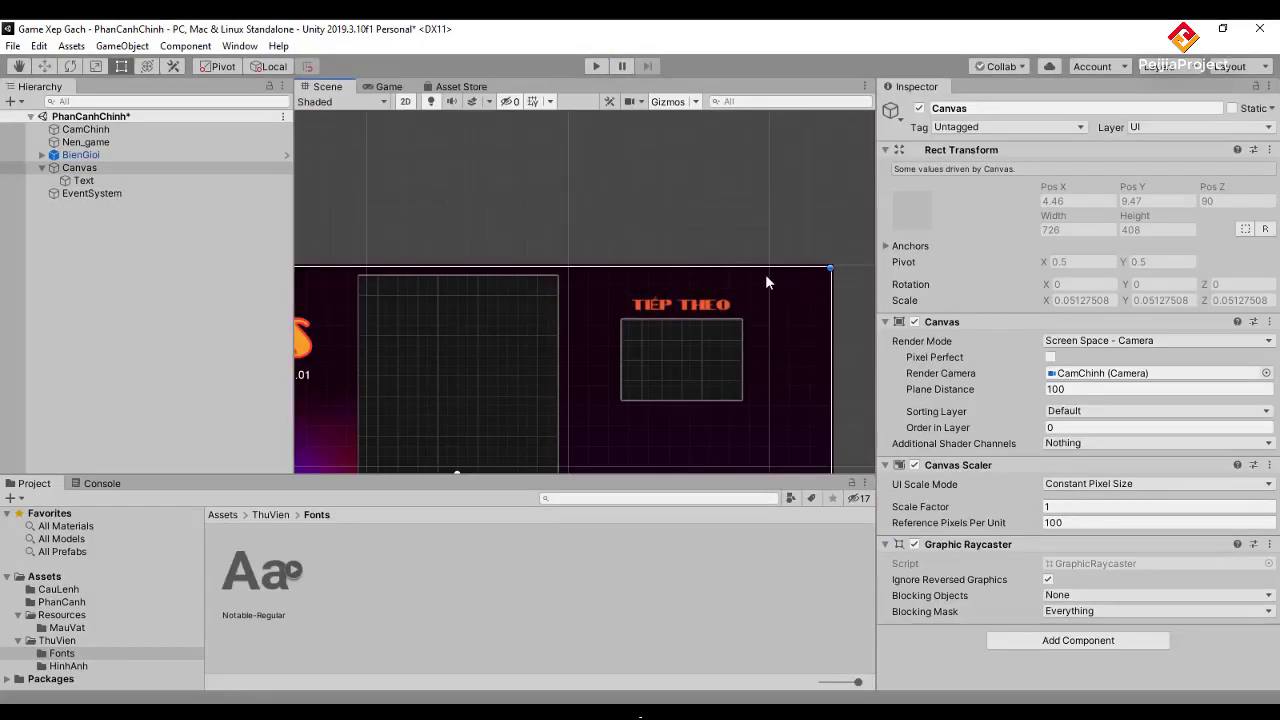
left_click(80, 168)
left_click(76, 182)
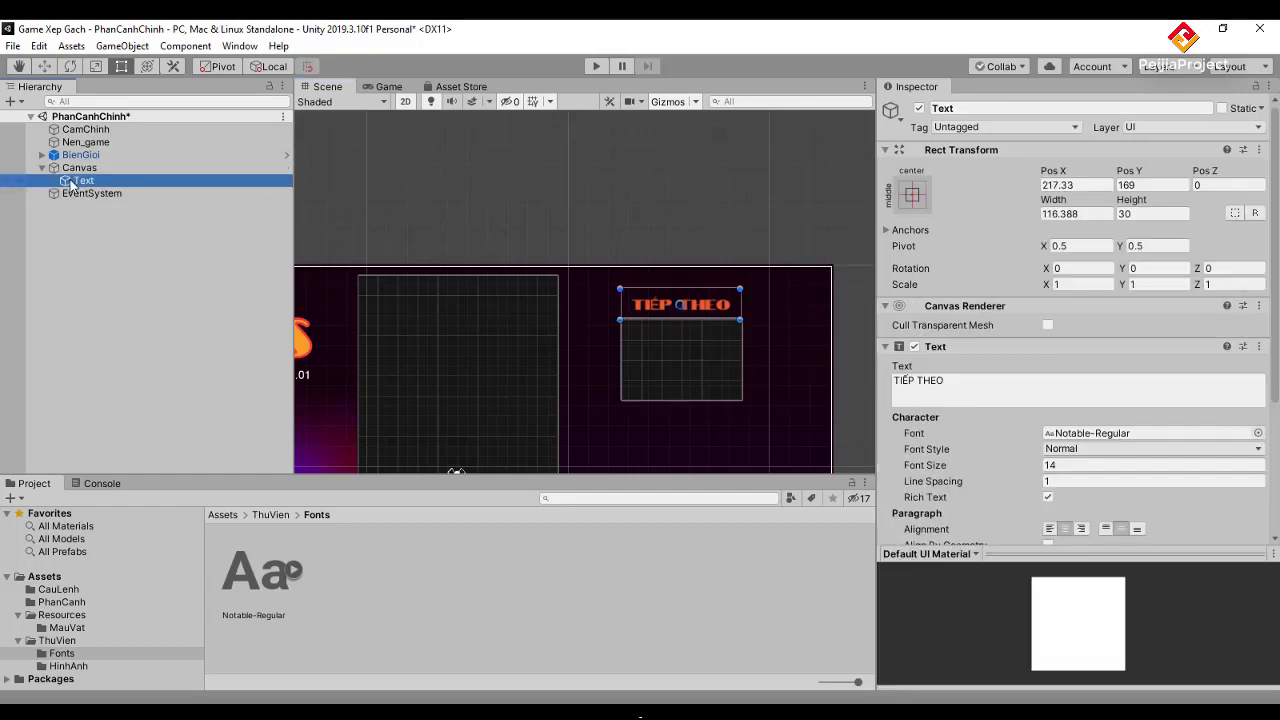
Review the Text component's Notable-Regular settings, then run and stop the game again.
scroll(608, 266, "down", 2)
scroll(605, 300, "down", 2)
scroll(602, 350, "down", 1)
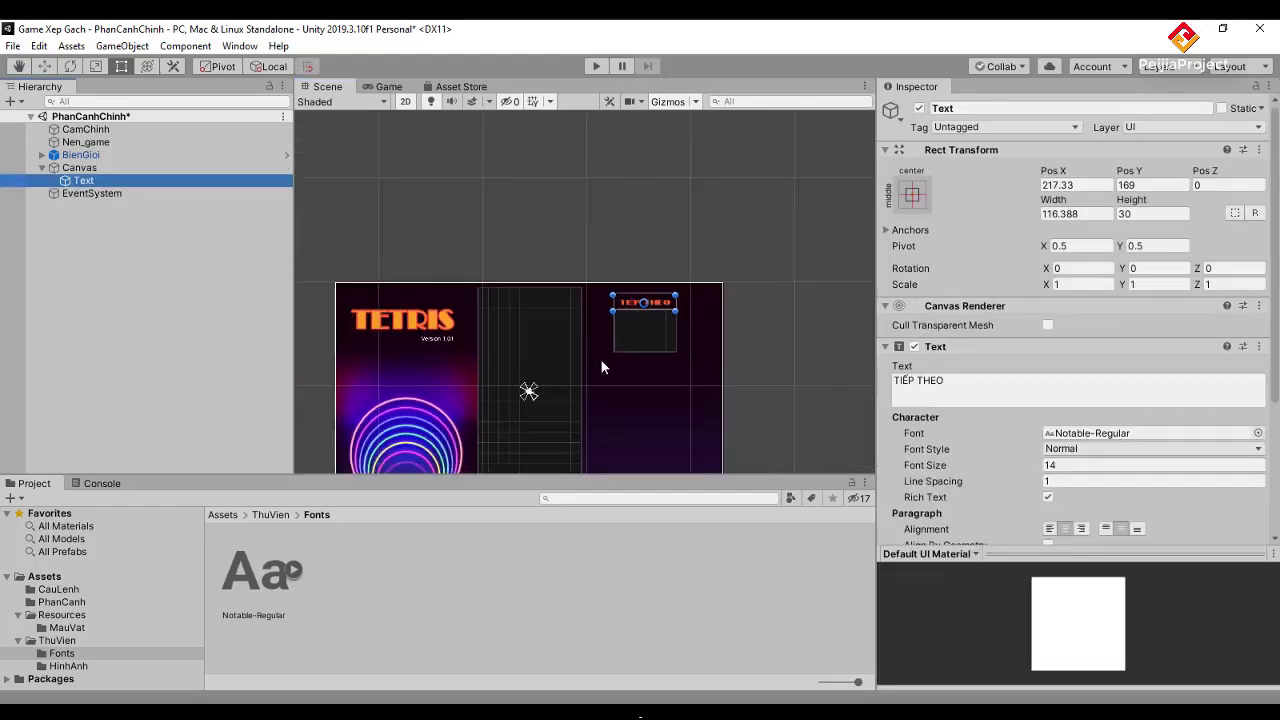
scroll(610, 400, "down", 3)
scroll(630, 440, "down", 1)
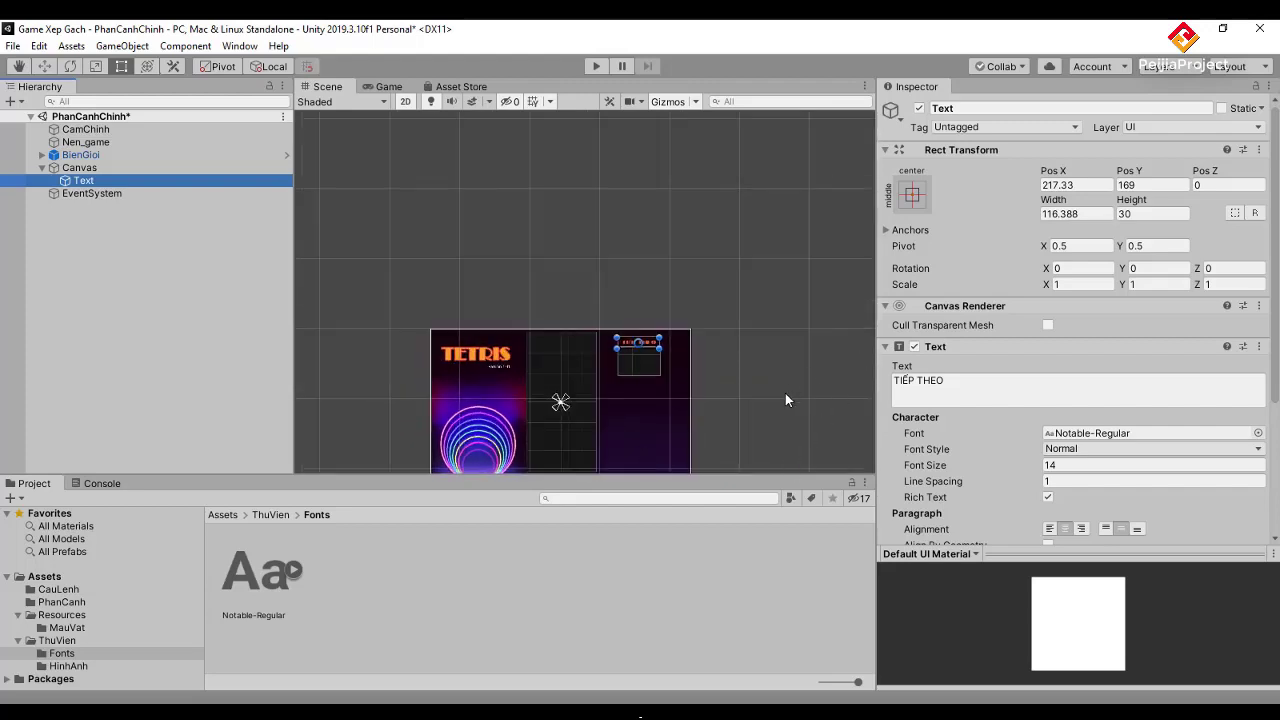
scroll(696, 400, "up", 1)
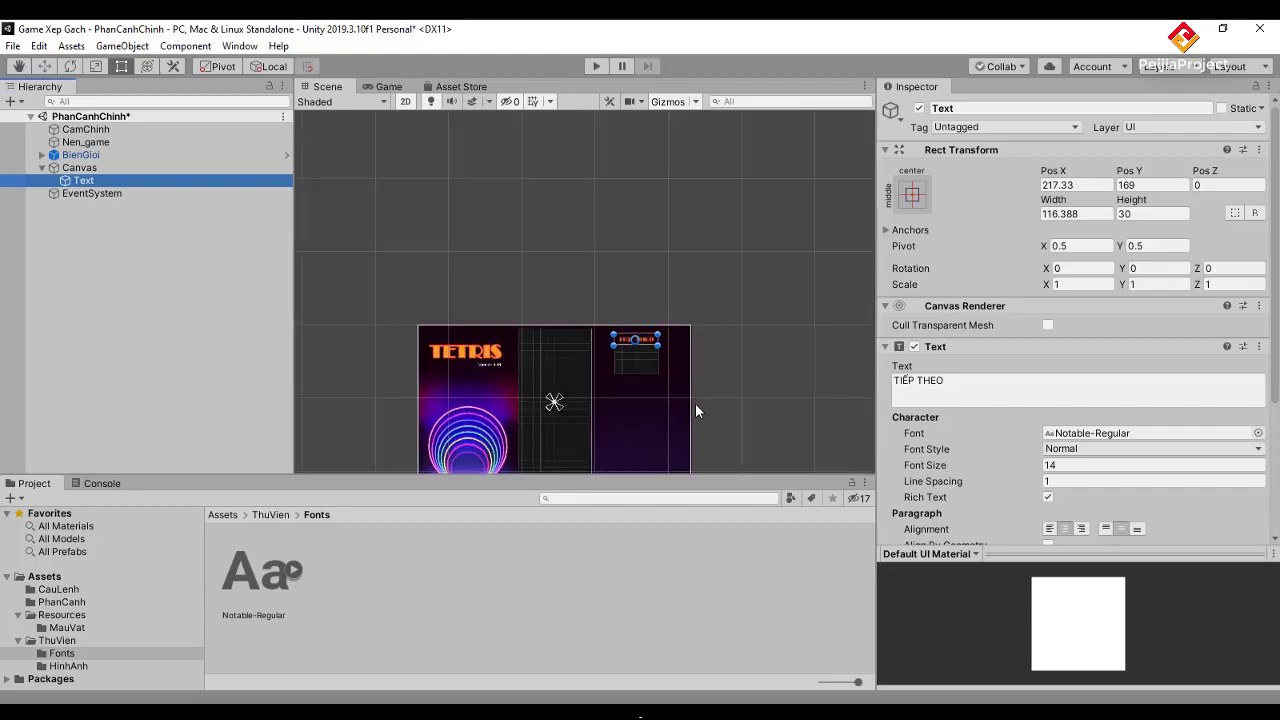
scroll(696, 404, "up", 1)
scroll(696, 404, "up", 1)
scroll(696, 404, "up", 1)
scroll(695, 404, "up", 1)
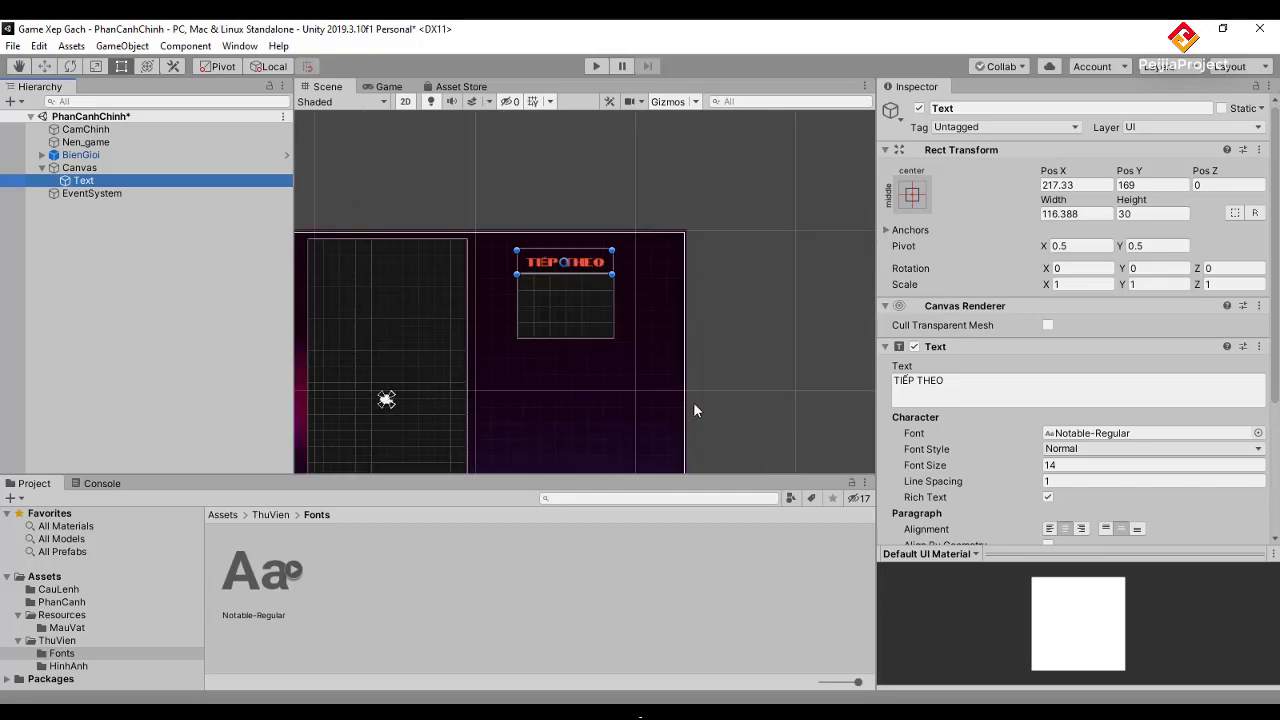
left_click(595, 66)
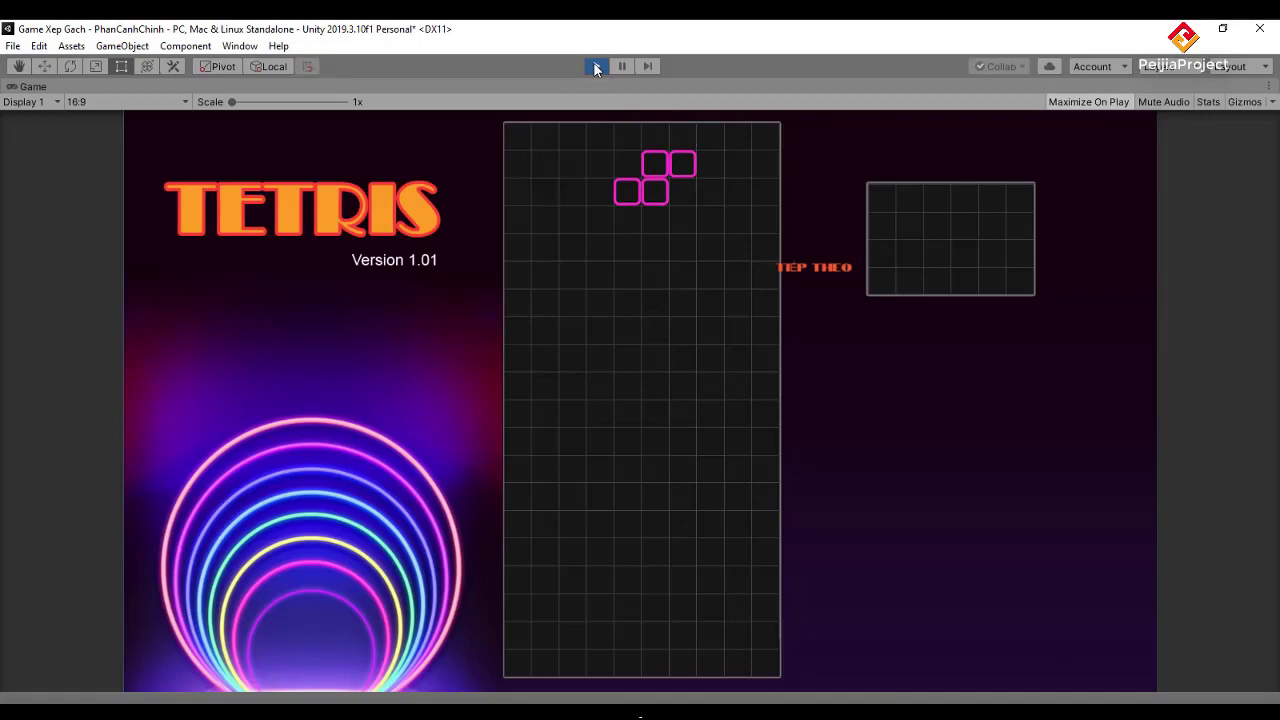
left_click(595, 66)
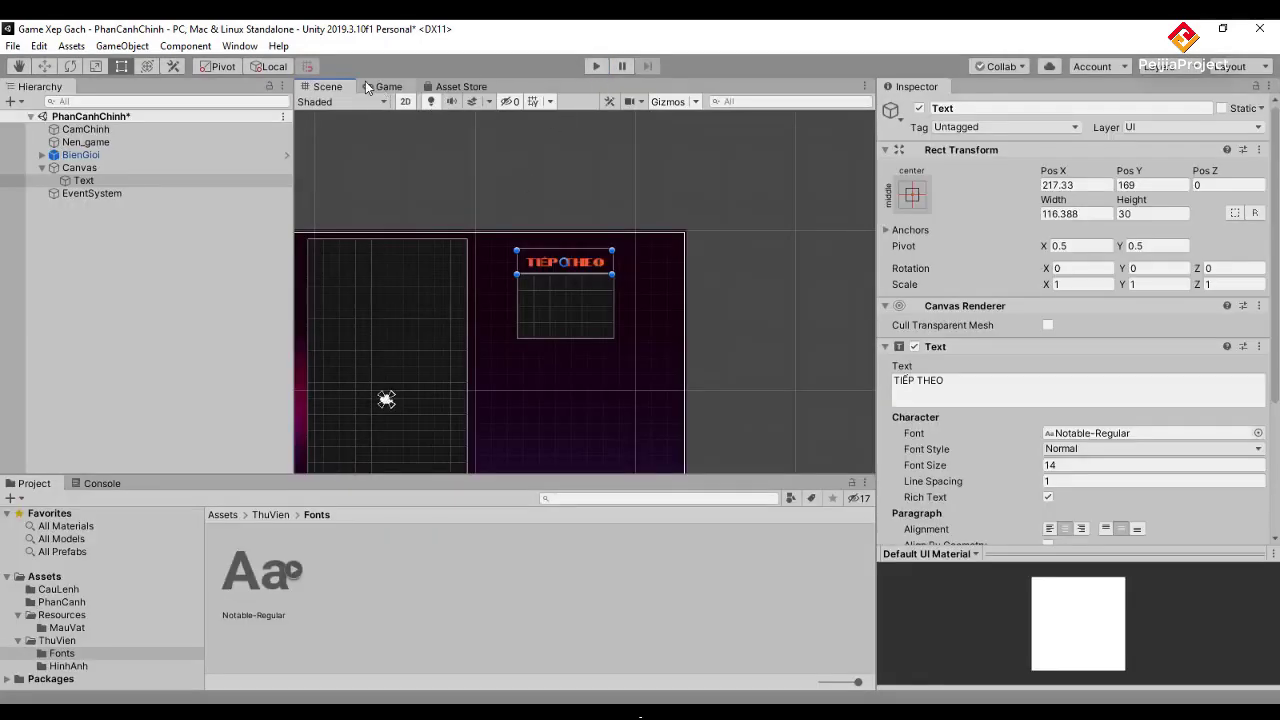
Switch to the Game view and widen its preview panel.
left_click(388, 87)
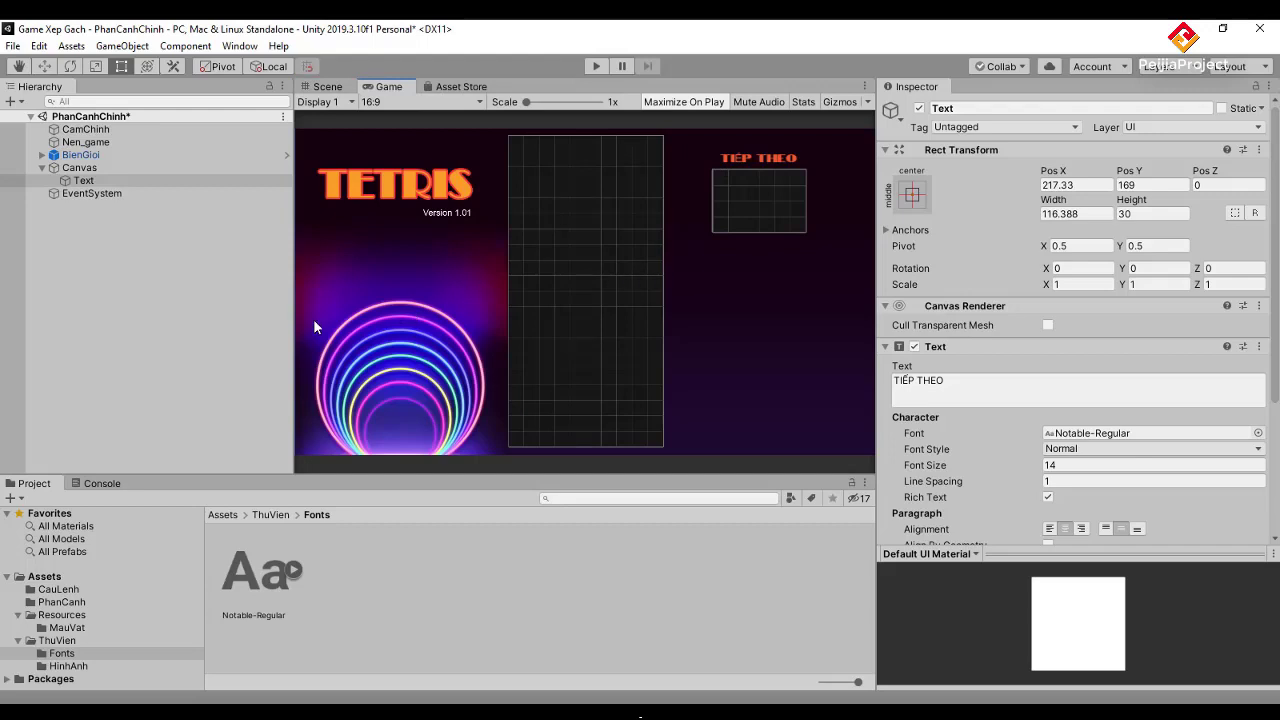
left_click_drag(292, 313, 160, 313)
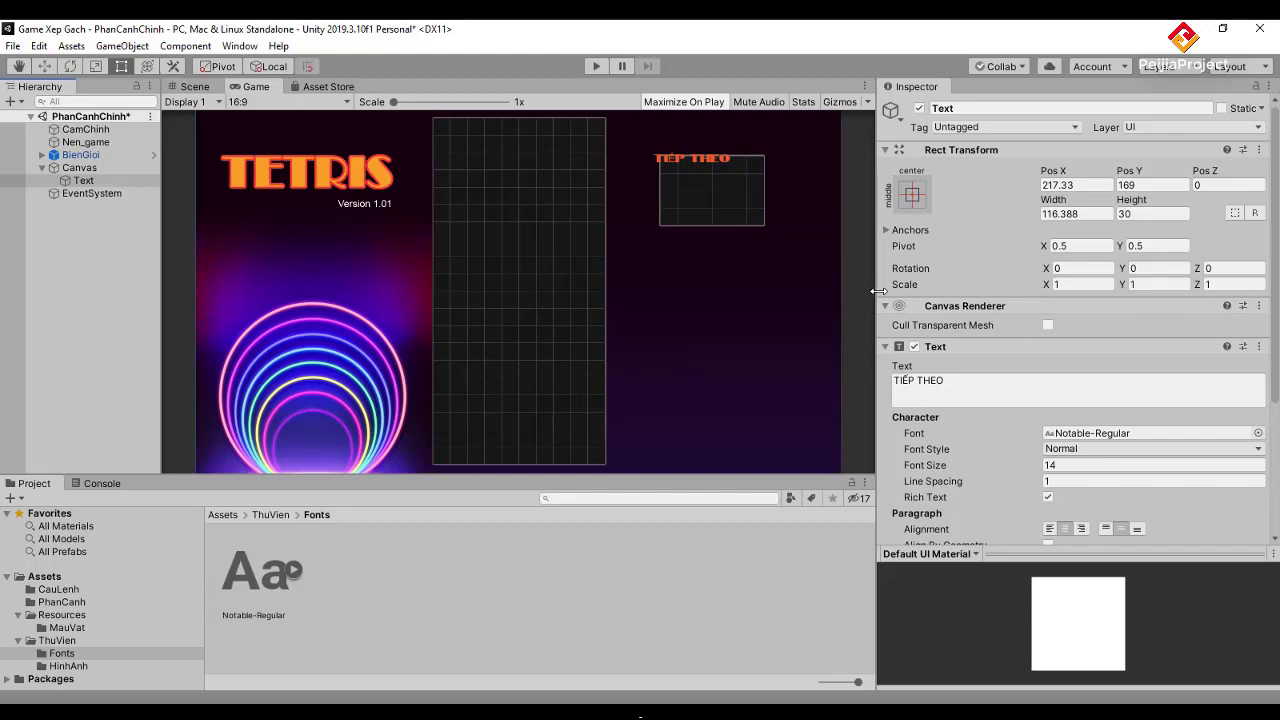
left_click_drag(878, 290, 1026, 330)
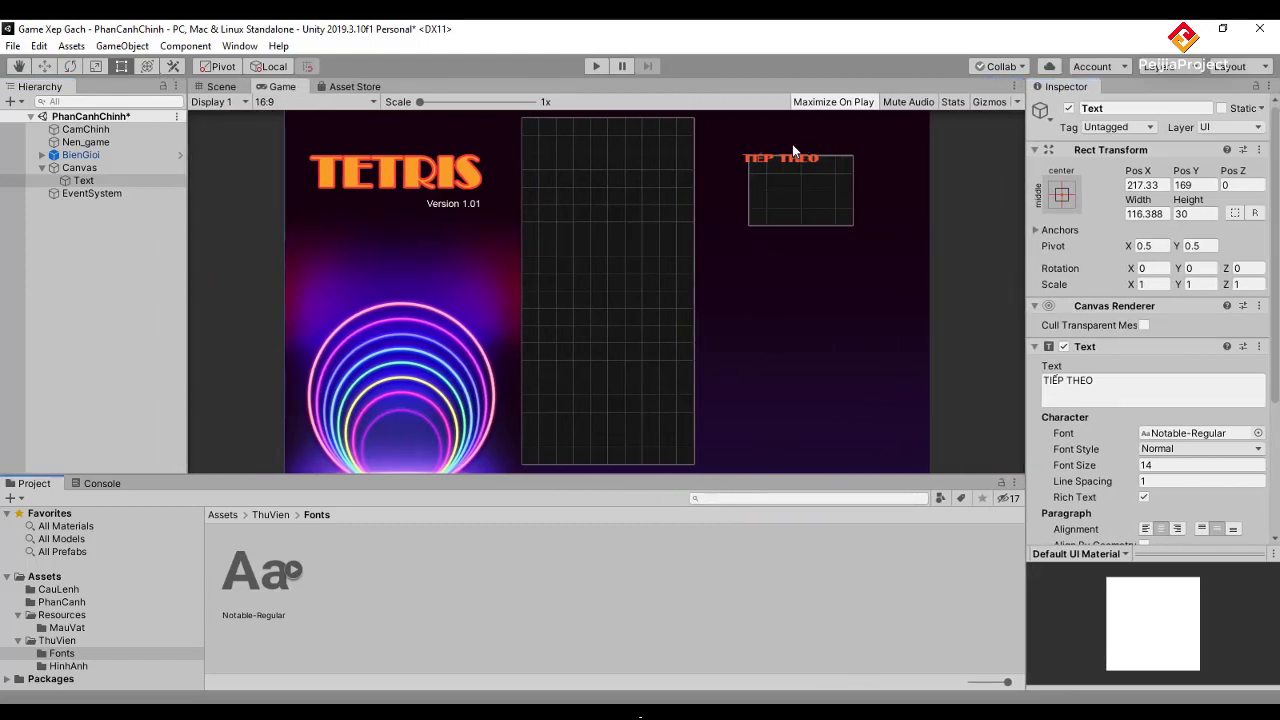
Split the TIẾP THEO label's anchors into a custom rectangle (Left 159.136, Top 6, Right 42.476, Bottom 154).
left_click(93, 168)
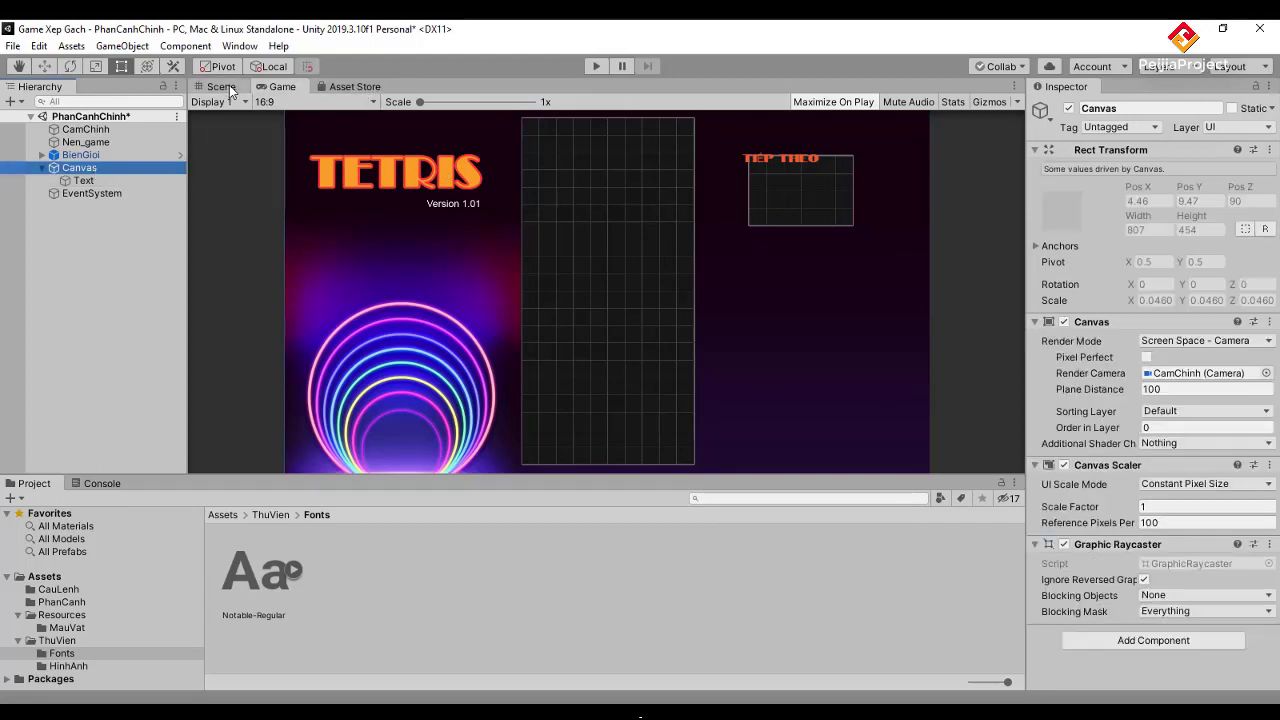
left_click(229, 85)
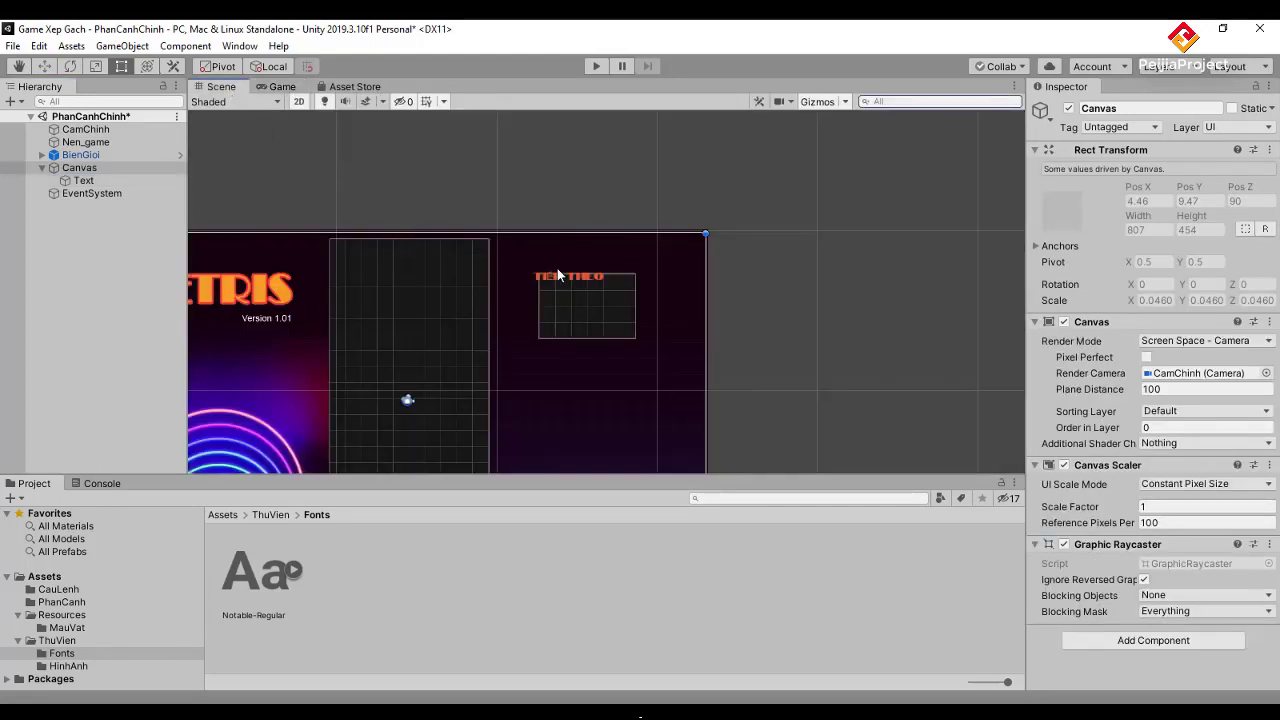
scroll(558, 275, "down", 3)
left_click(705, 215)
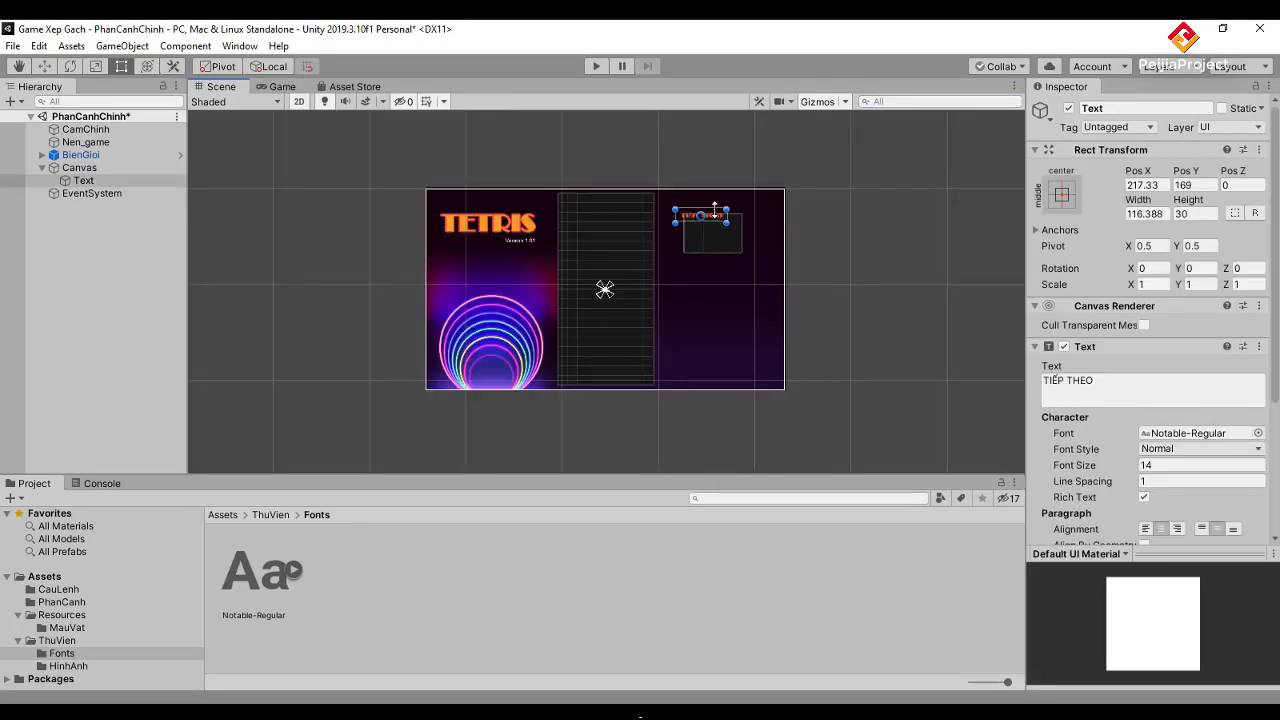
left_click_drag(609, 284, 747, 212)
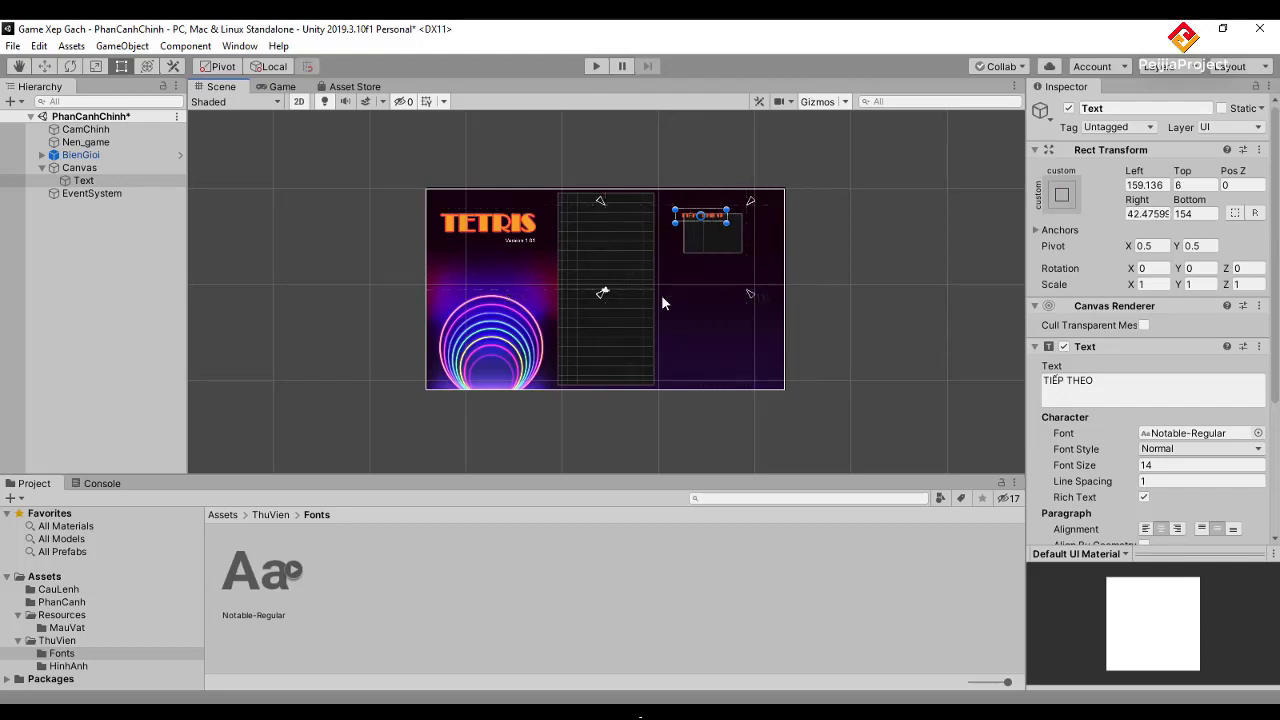
Deselect the label and do a quick test run of the game.
left_click(603, 293)
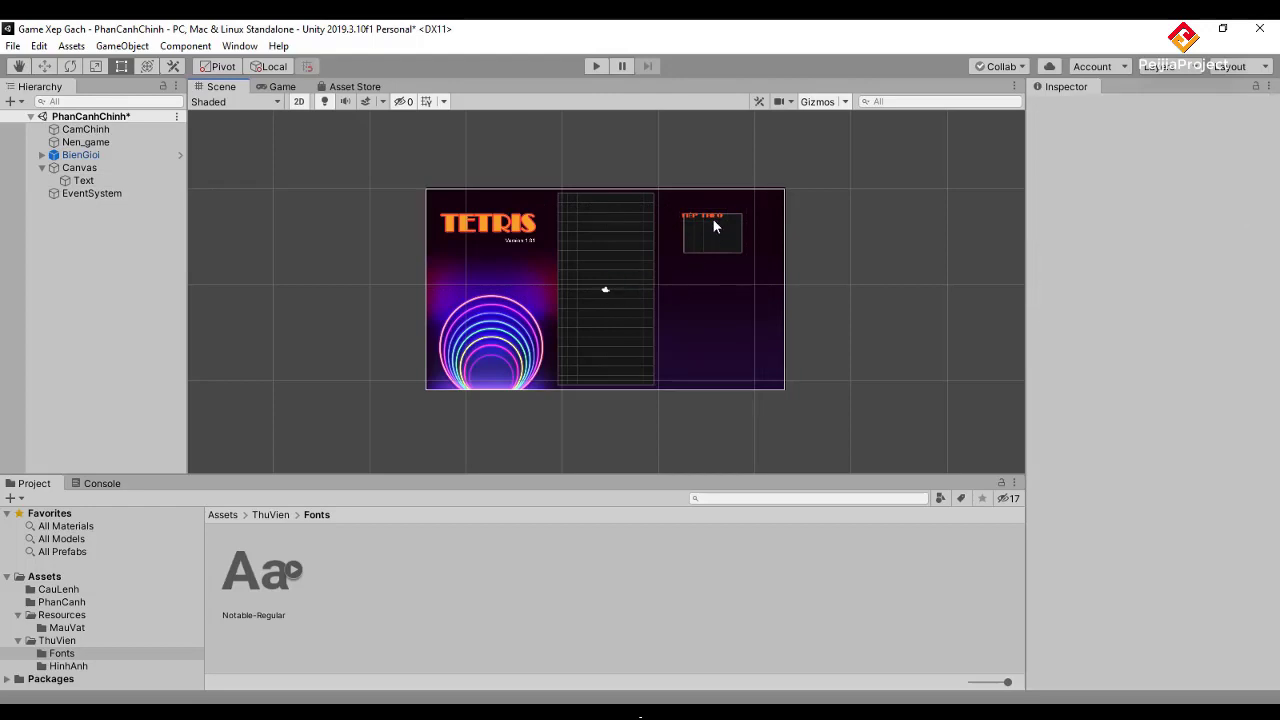
left_click(595, 66)
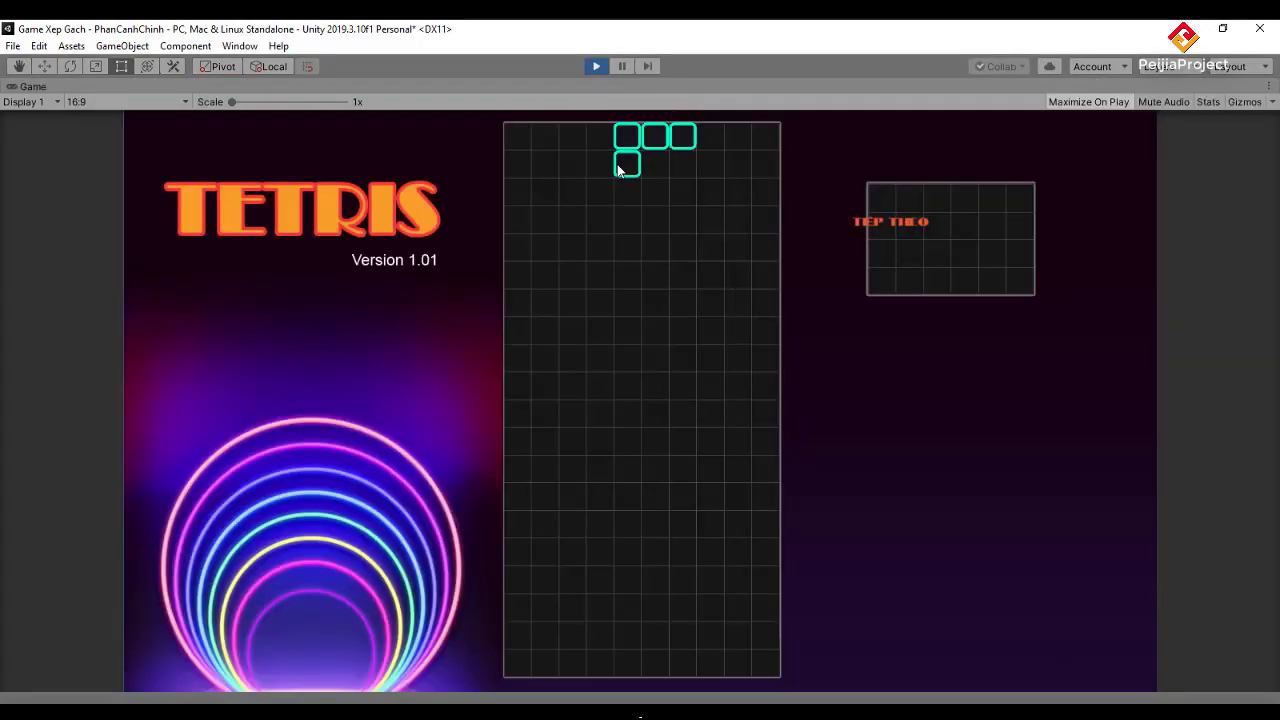
left_click(595, 66)
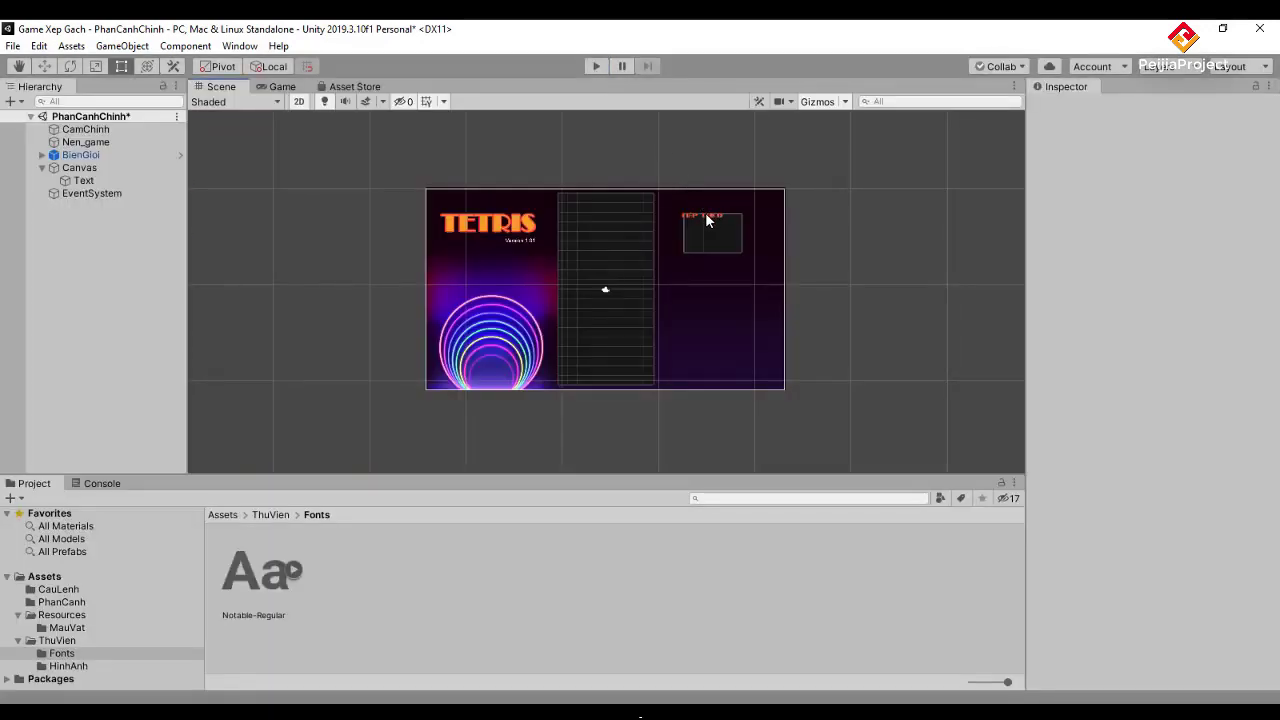
Pin the label and its anchors to the next-piece box's top centre (Pos Y -7, height 30), then test it.
left_click(706, 214)
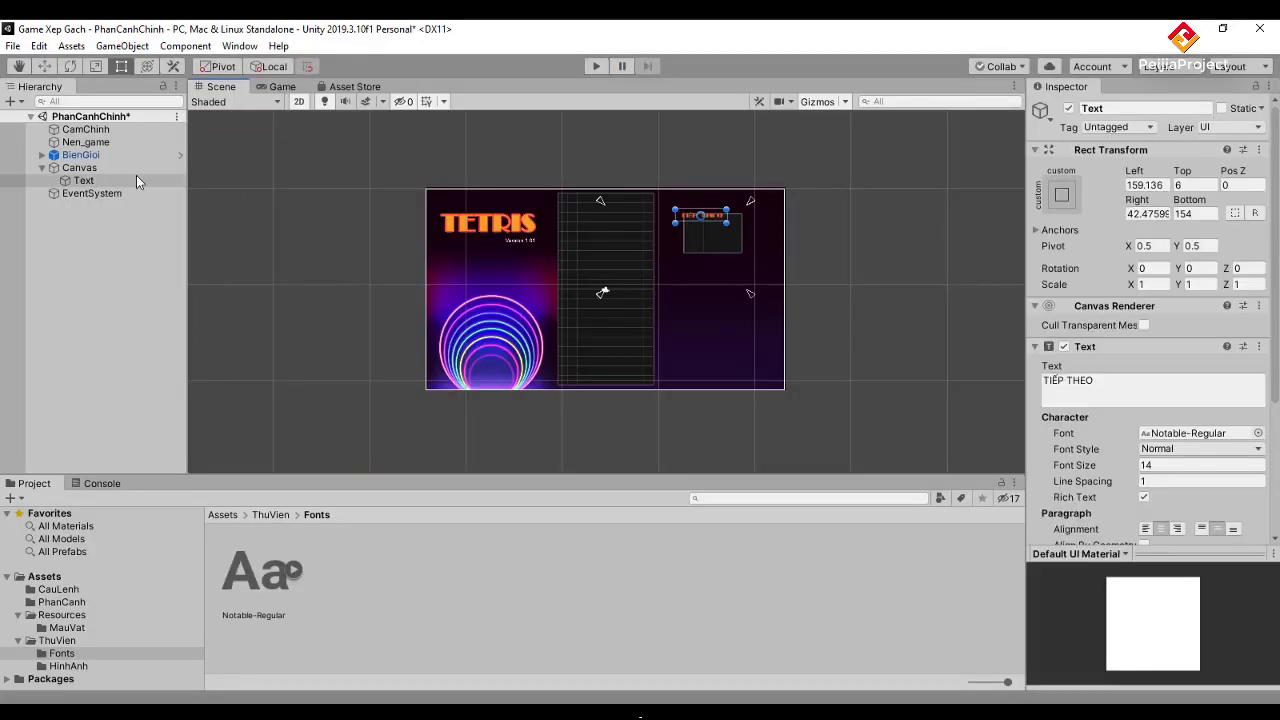
left_click(688, 222)
left_click_drag(688, 222, 703, 214)
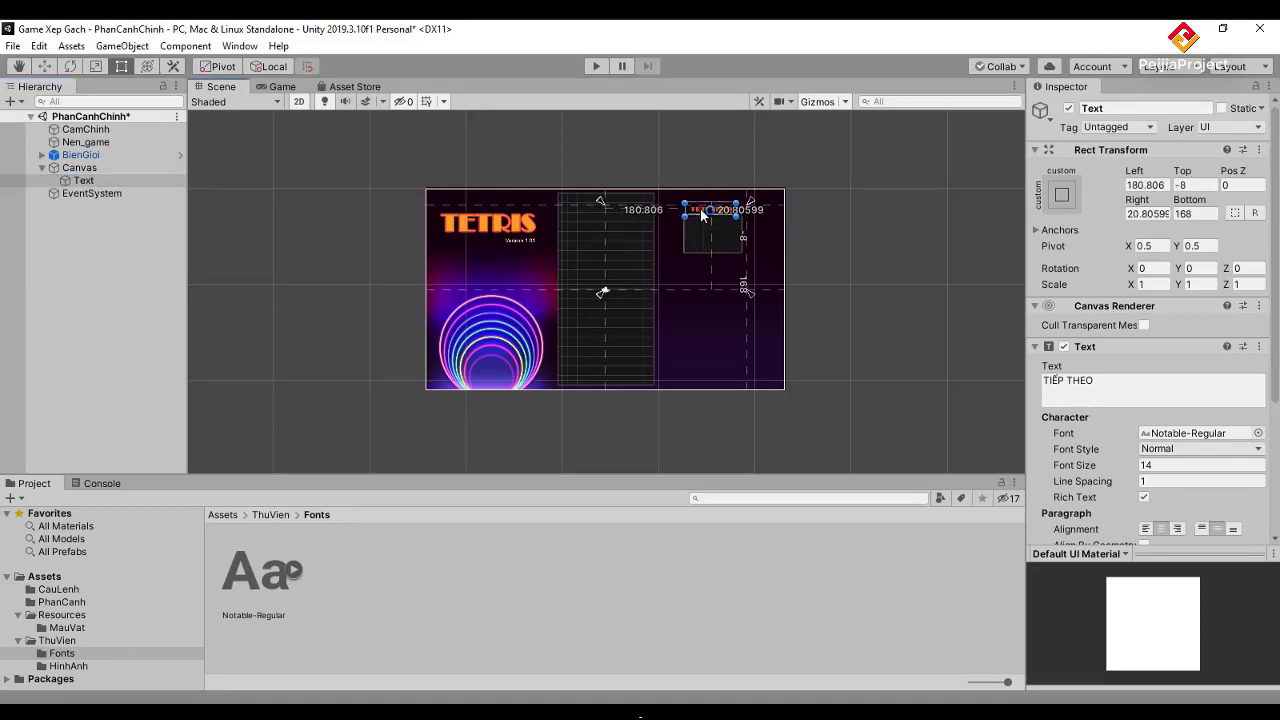
mouse_move(601, 293)
left_mouse_down()
mouse_move(646, 273)
mouse_move(703, 214)
mouse_move(744, 216)
left_mouse_up()
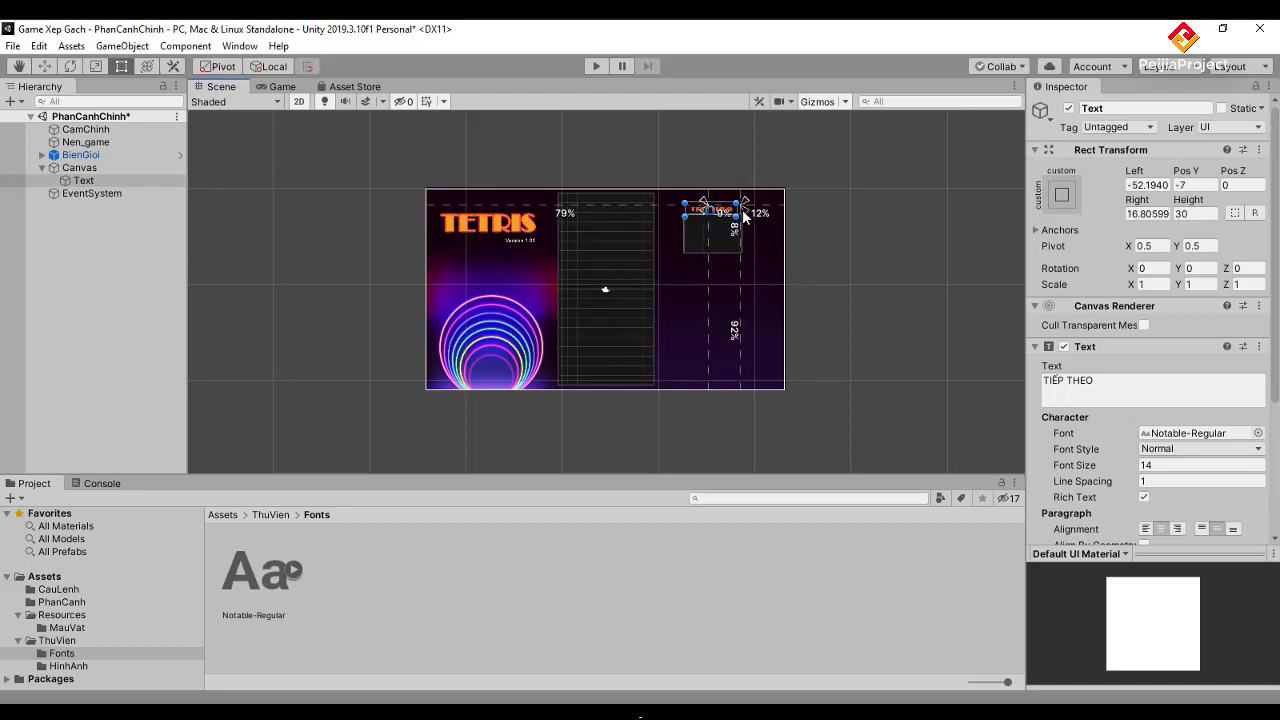
left_click_drag(744, 216, 711, 206)
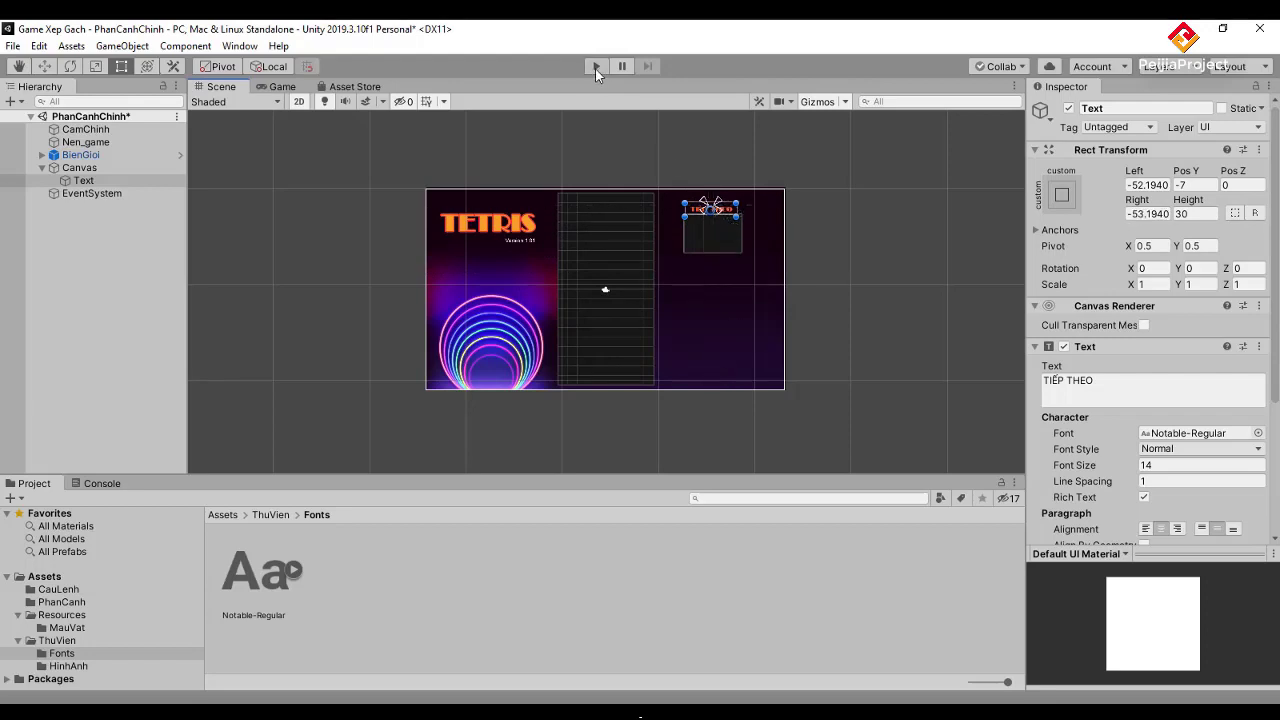
left_click(597, 70)
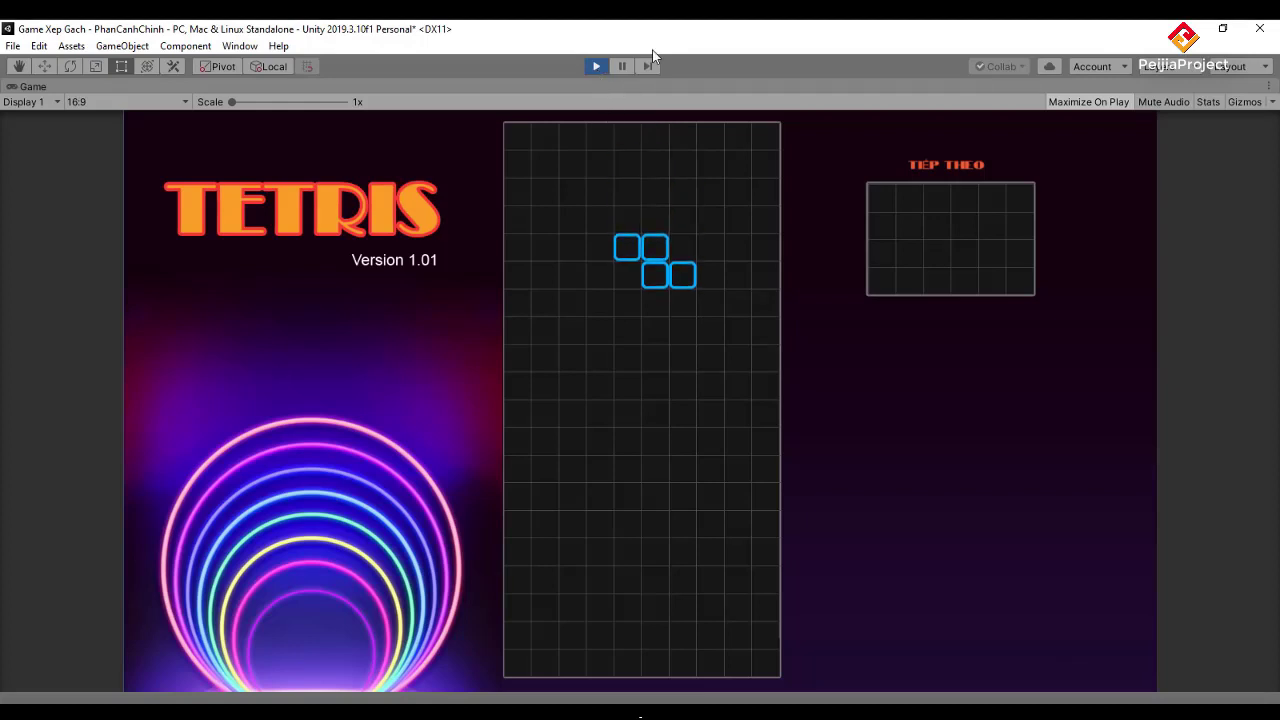
left_click(596, 66)
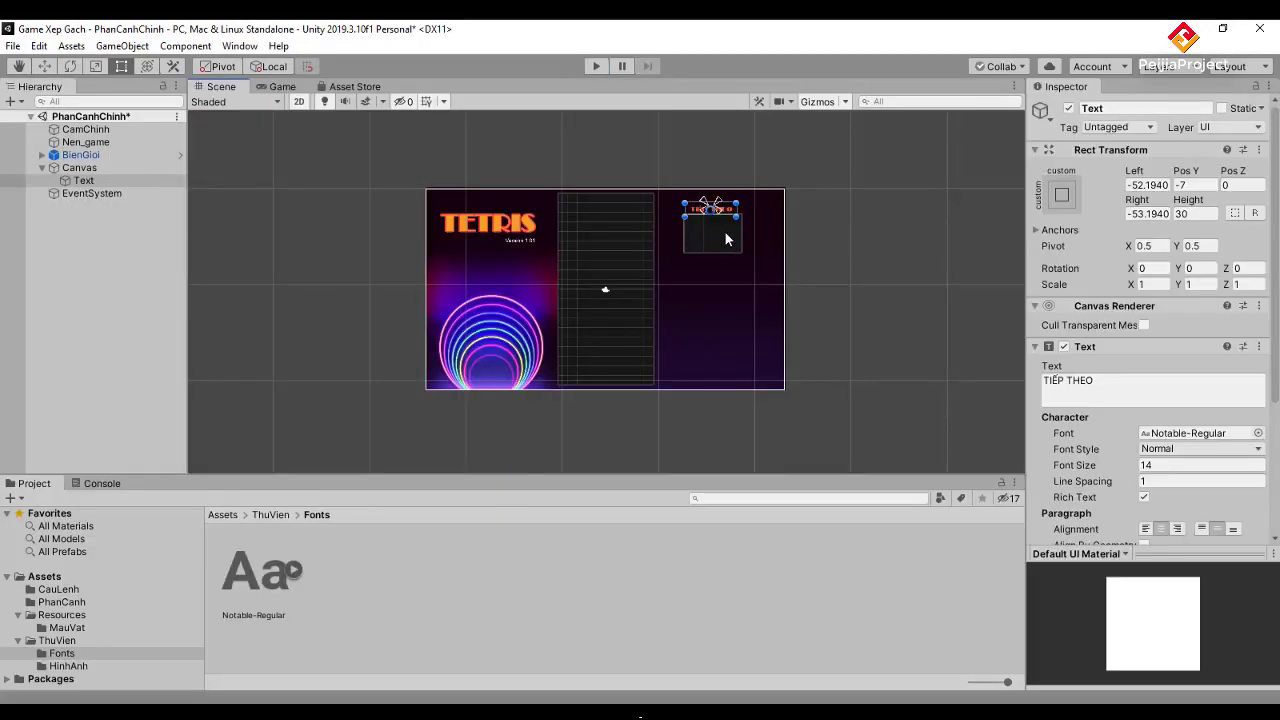
Raise the TIẾP THEO label's font size to 20 and preview it in play mode.
left_click(718, 239)
left_click(718, 211)
left_click_drag(1114, 467, 1122, 470)
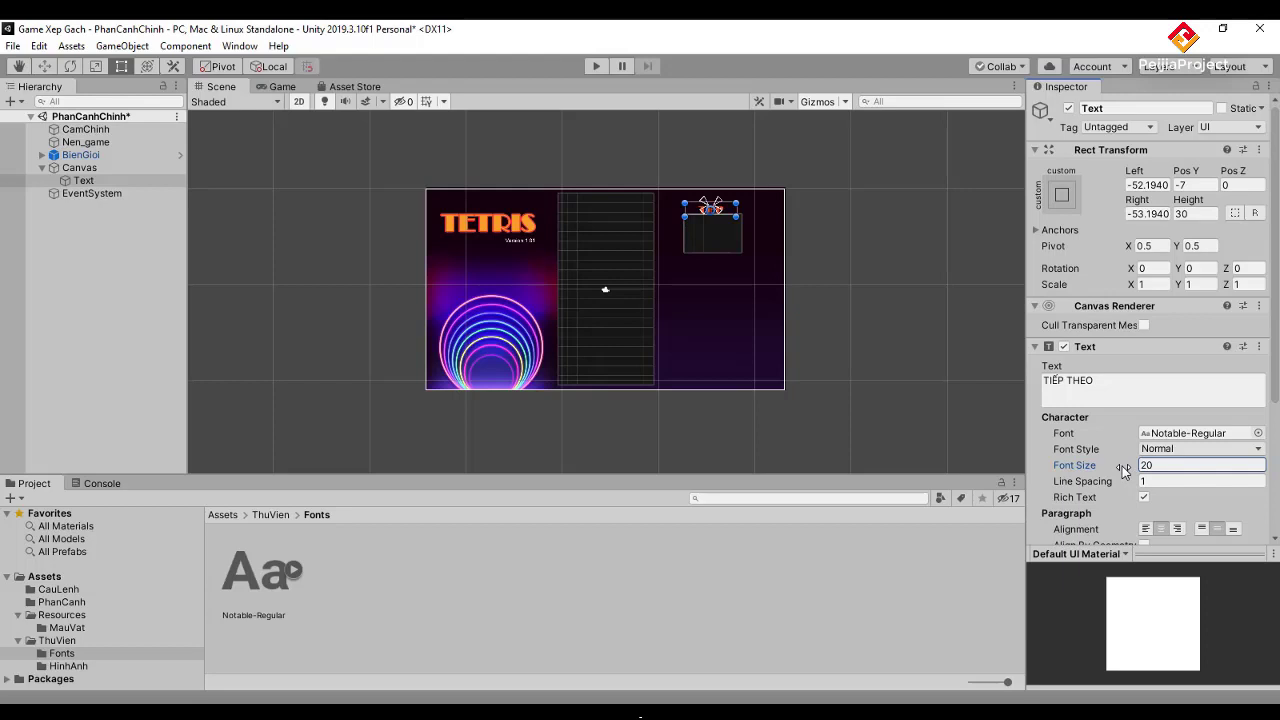
left_click(593, 66)
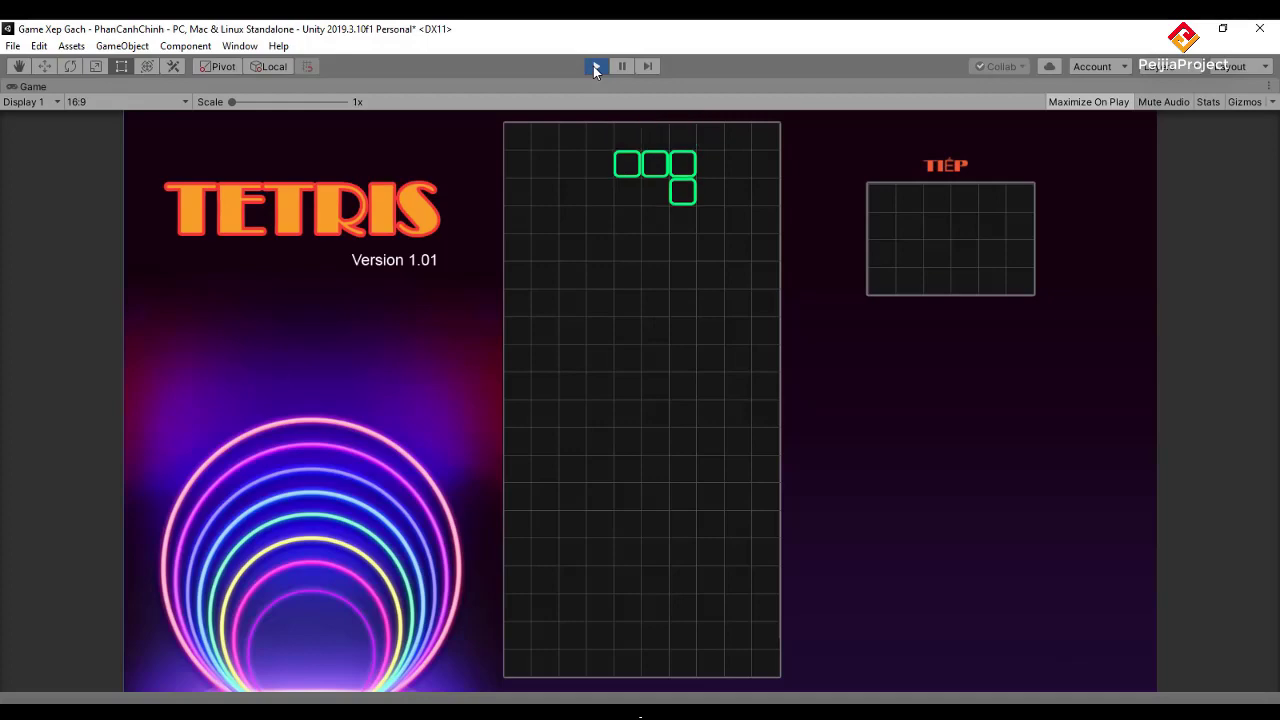
left_click(593, 66)
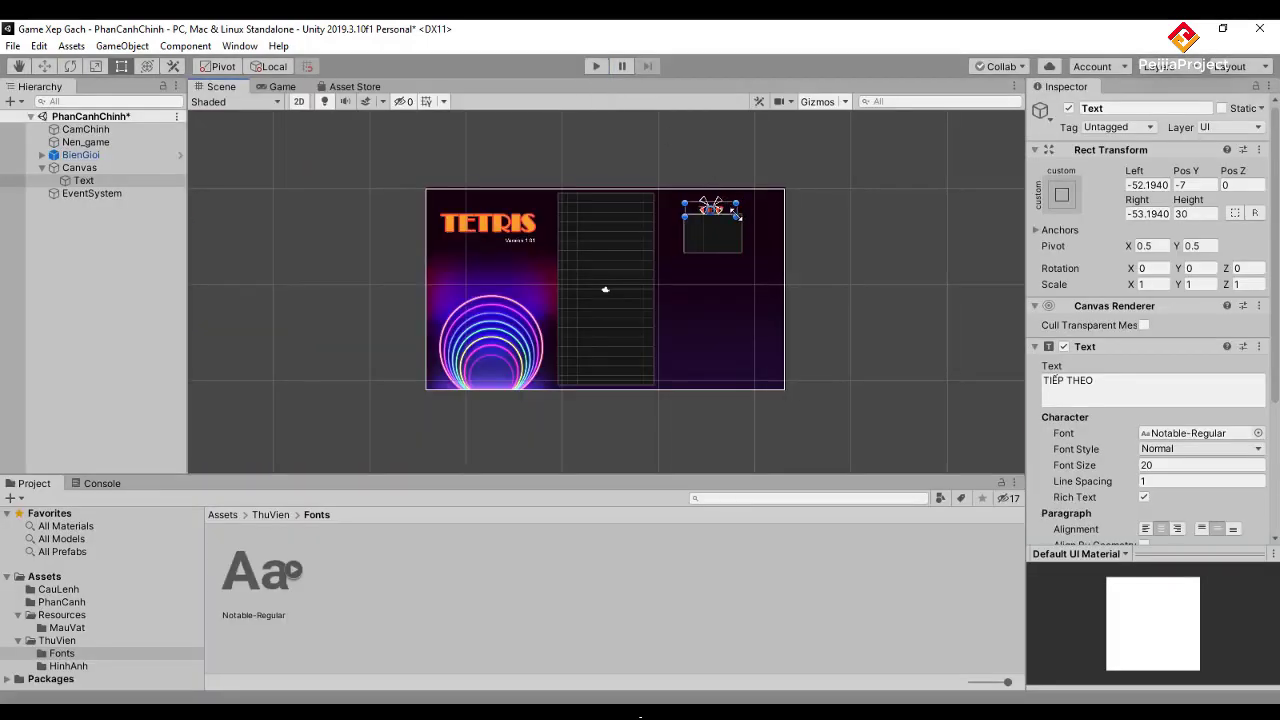
Widen the label's box on both sides (Left -68.43, Right -82.23) so the full text shows, then play.
left_click_drag(736, 215, 746, 214)
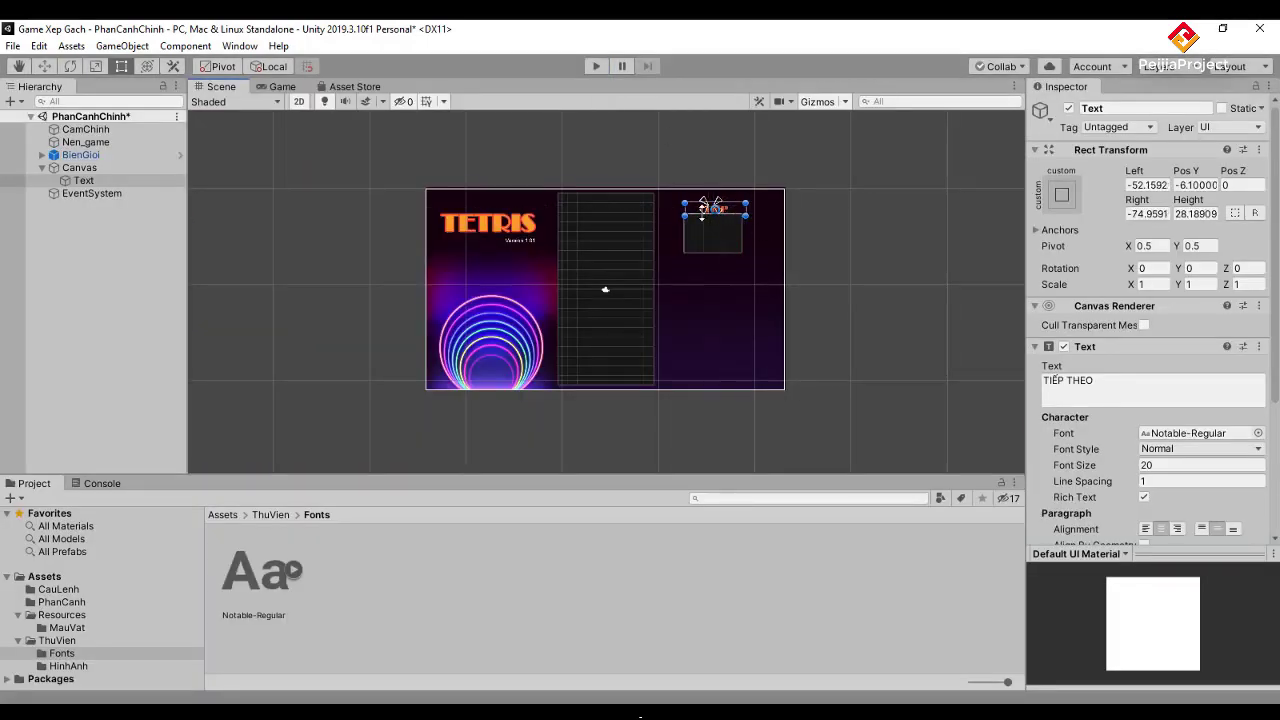
left_click_drag(683, 214, 675, 211)
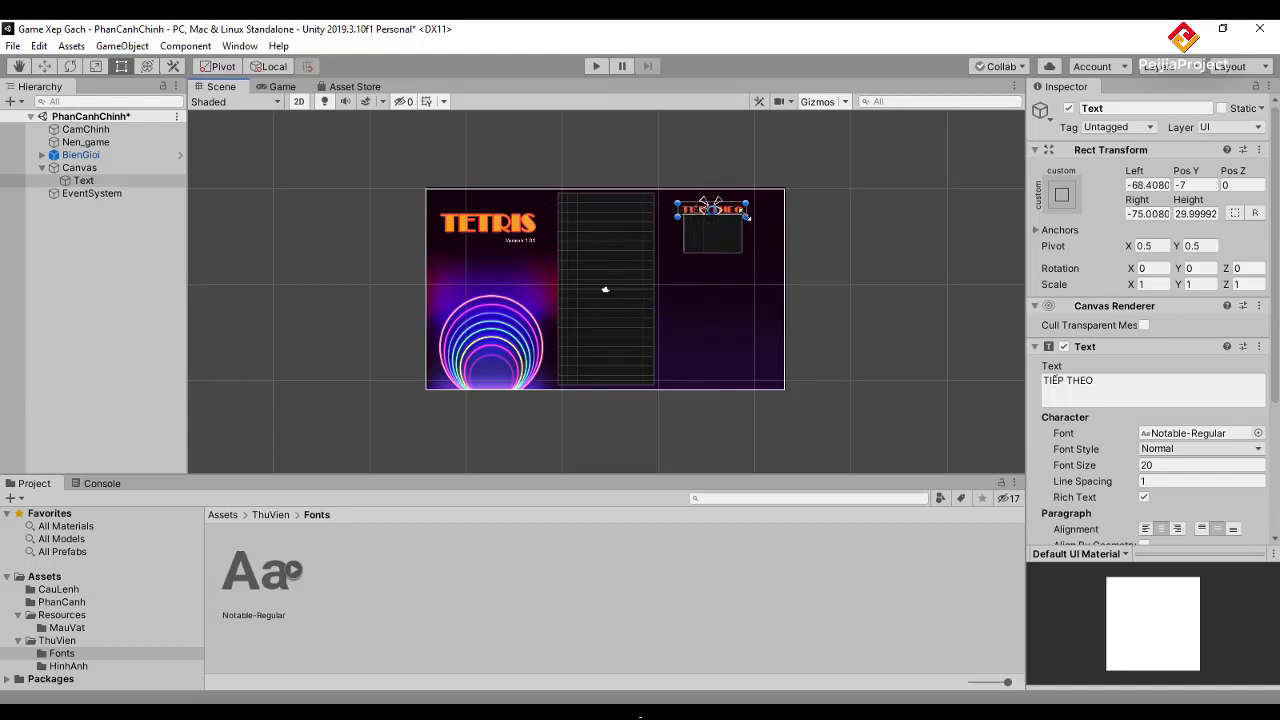
left_click_drag(747, 216, 752, 217)
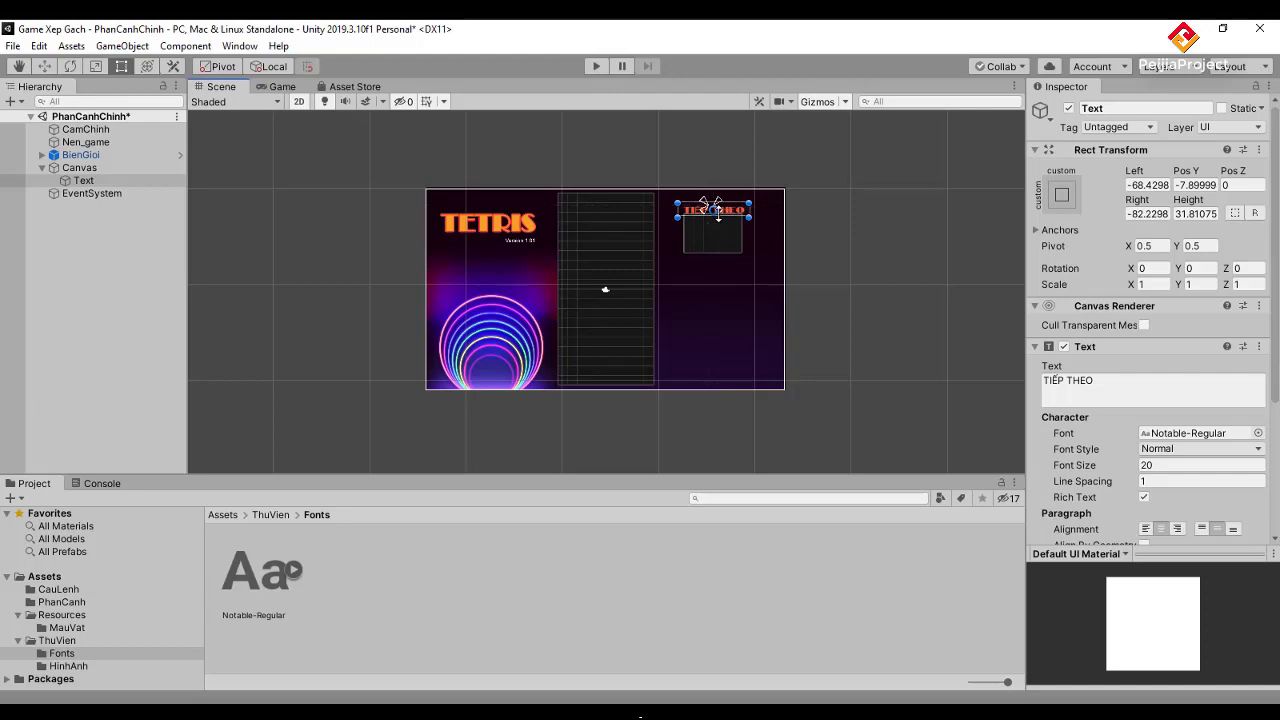
left_click(596, 66)
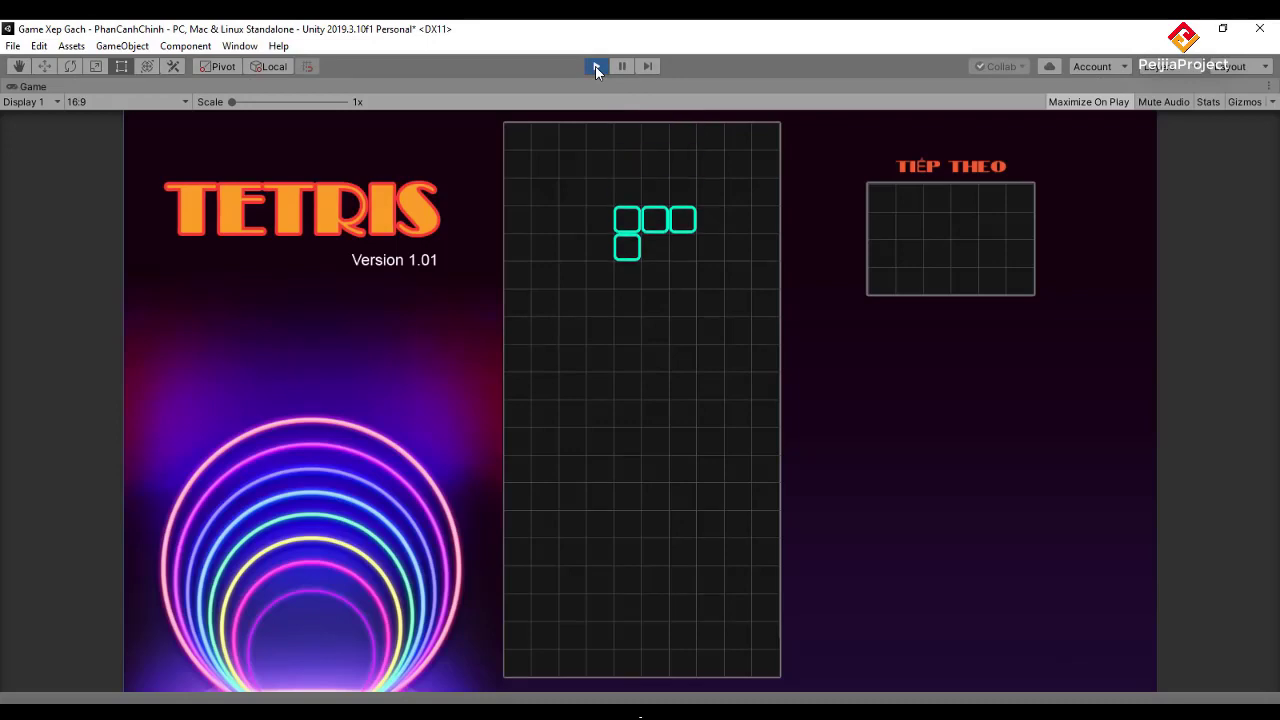
Change the TIẾP THEO label's colour to white (FFFFFF) and replay the game to check it.
left_click(596, 67)
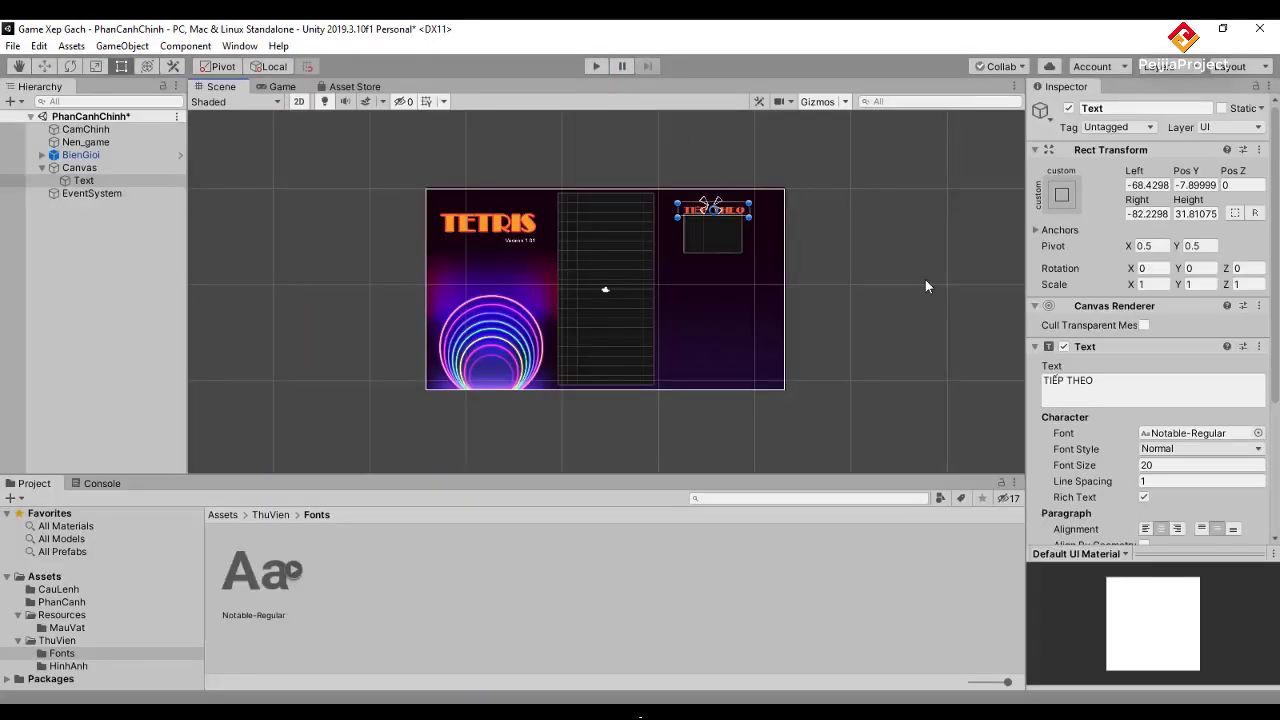
scroll(1203, 480, "down", 4)
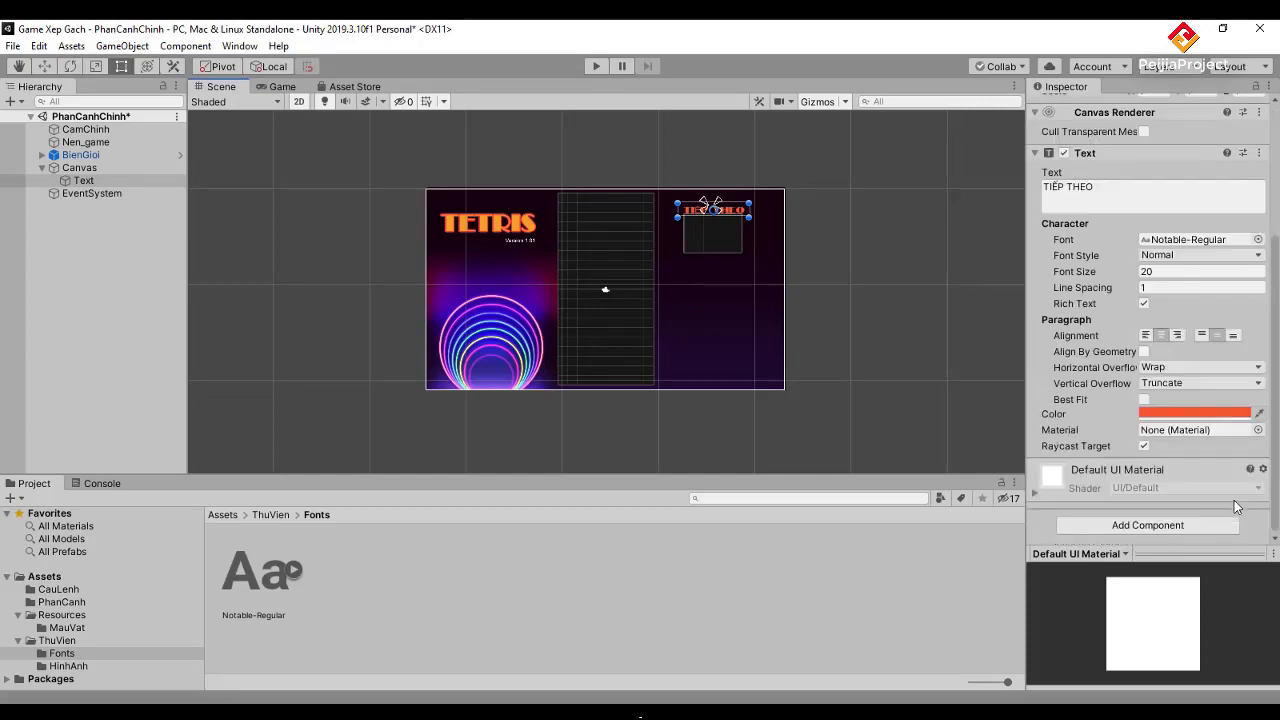
left_click(1211, 414)
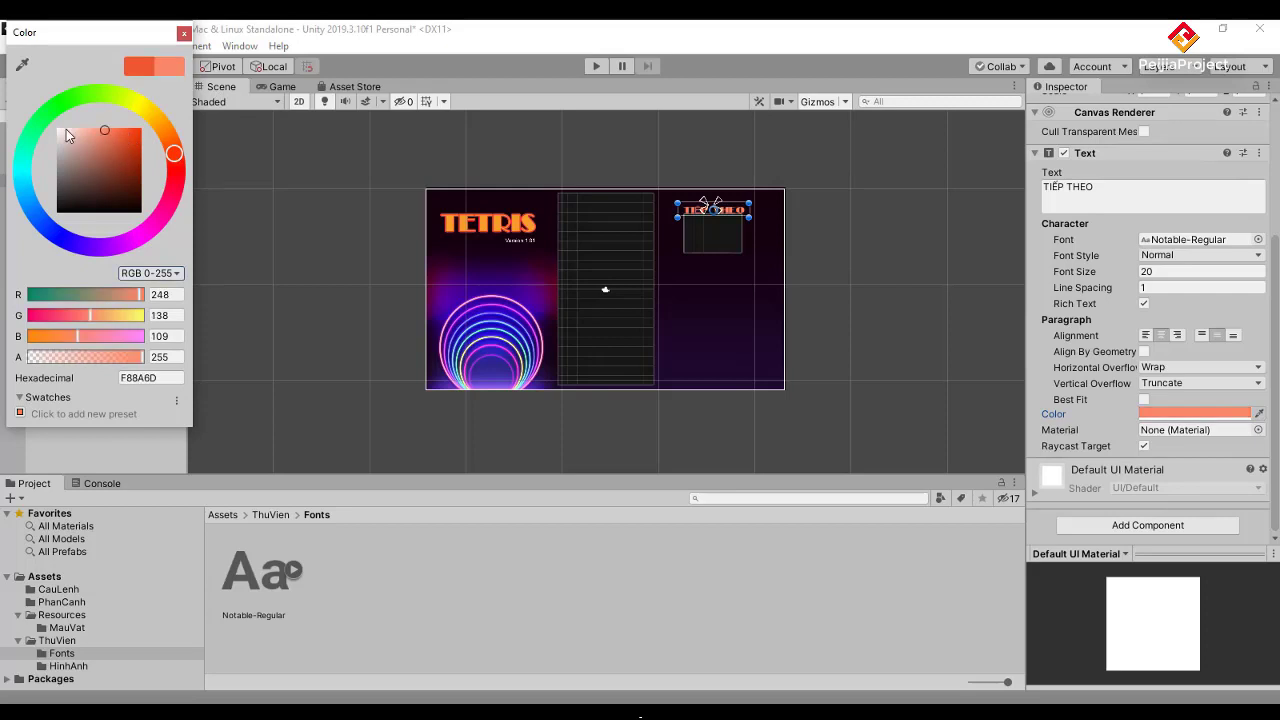
left_click_drag(126, 139, 33, 145)
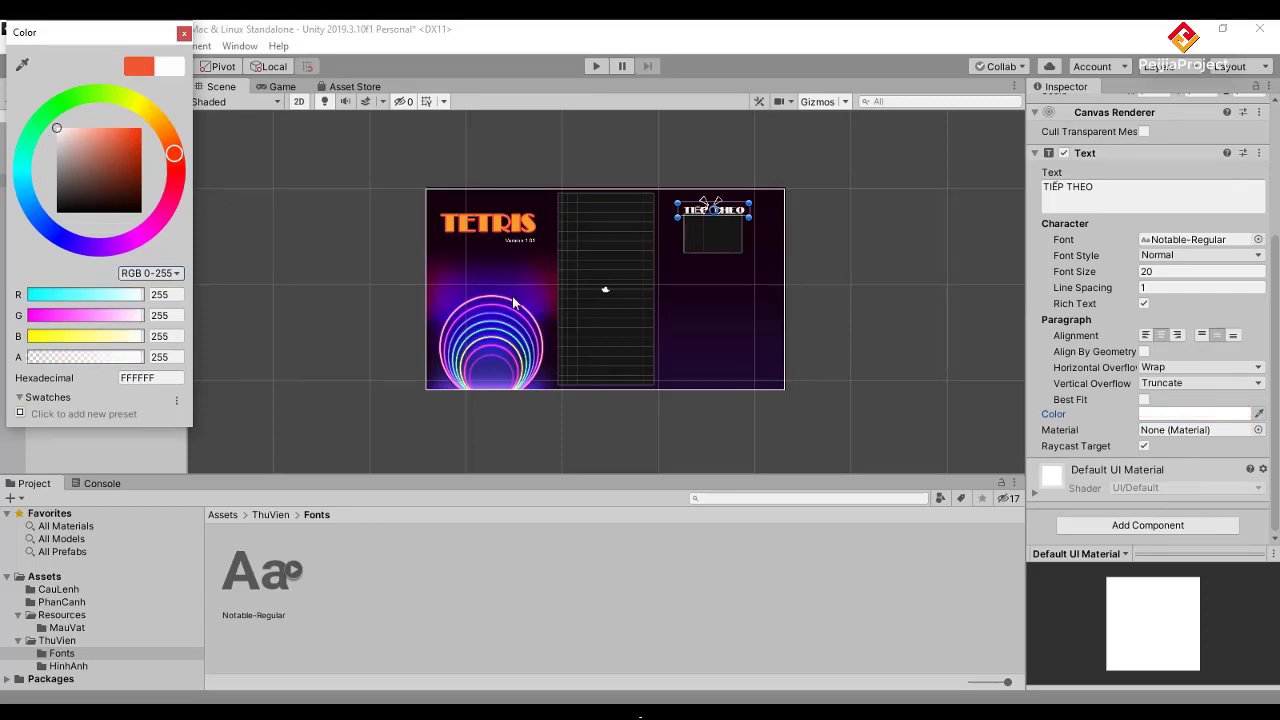
left_click(591, 65)
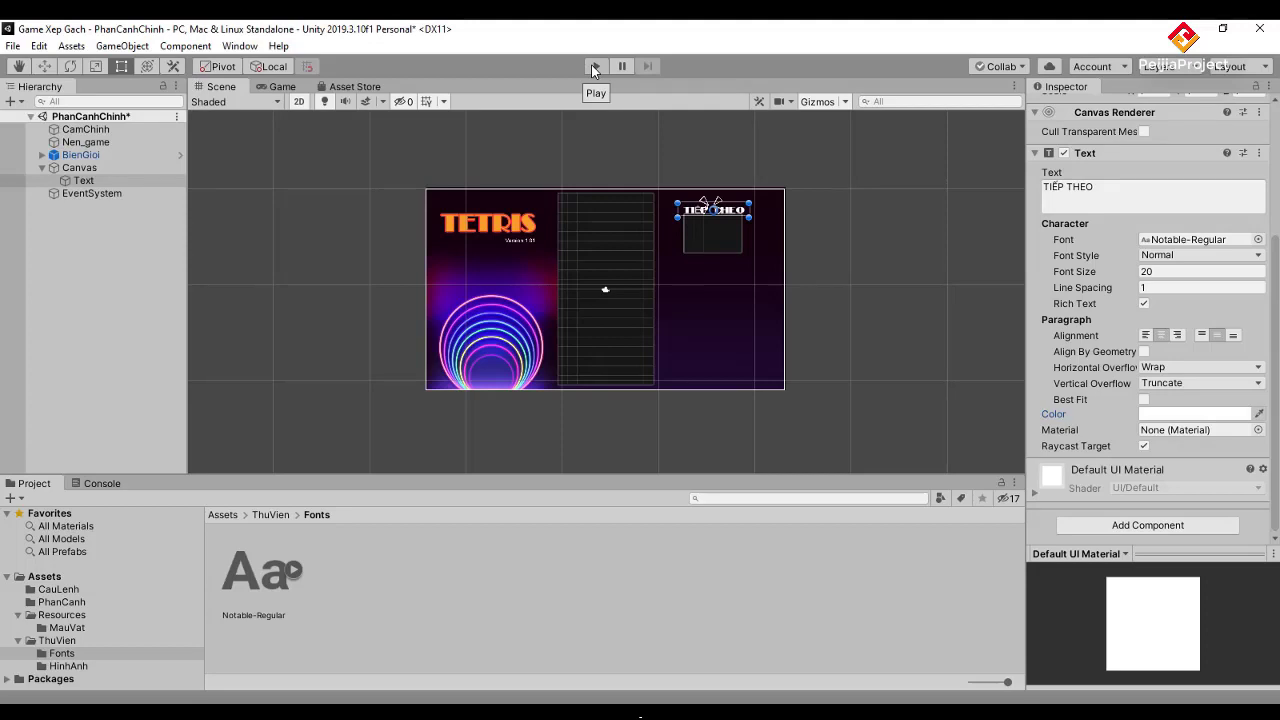
left_click(599, 65)
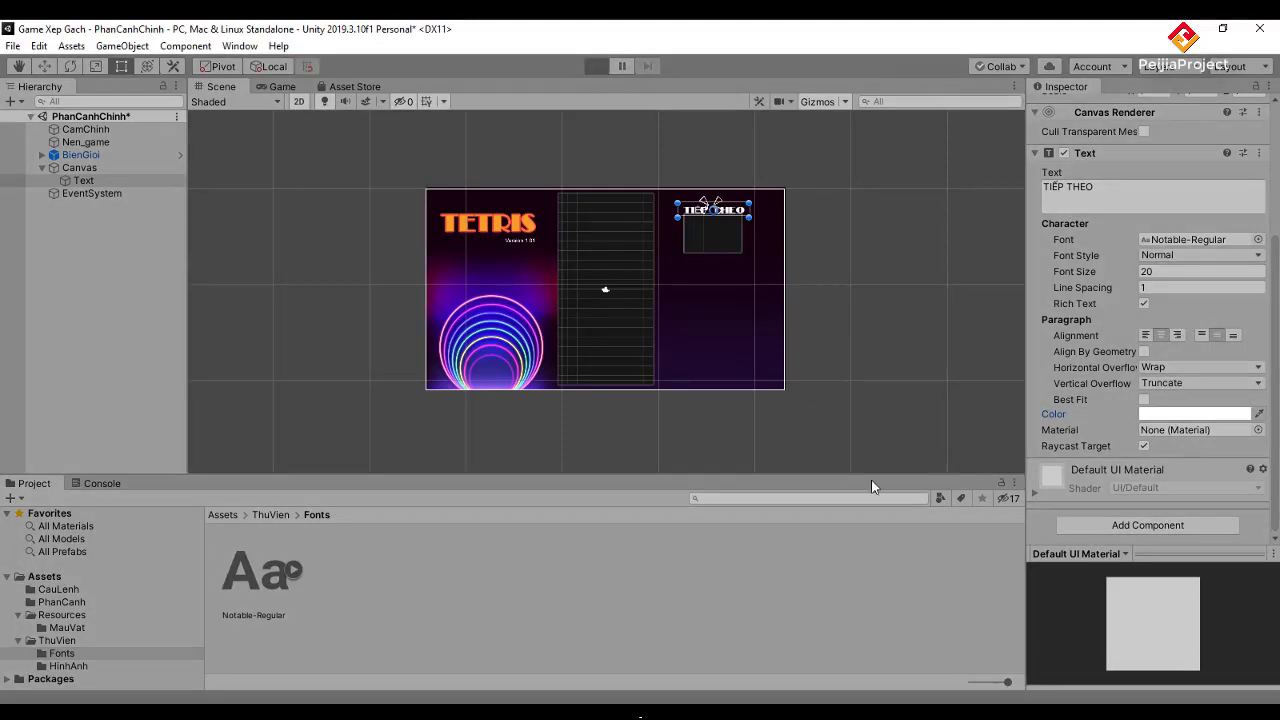
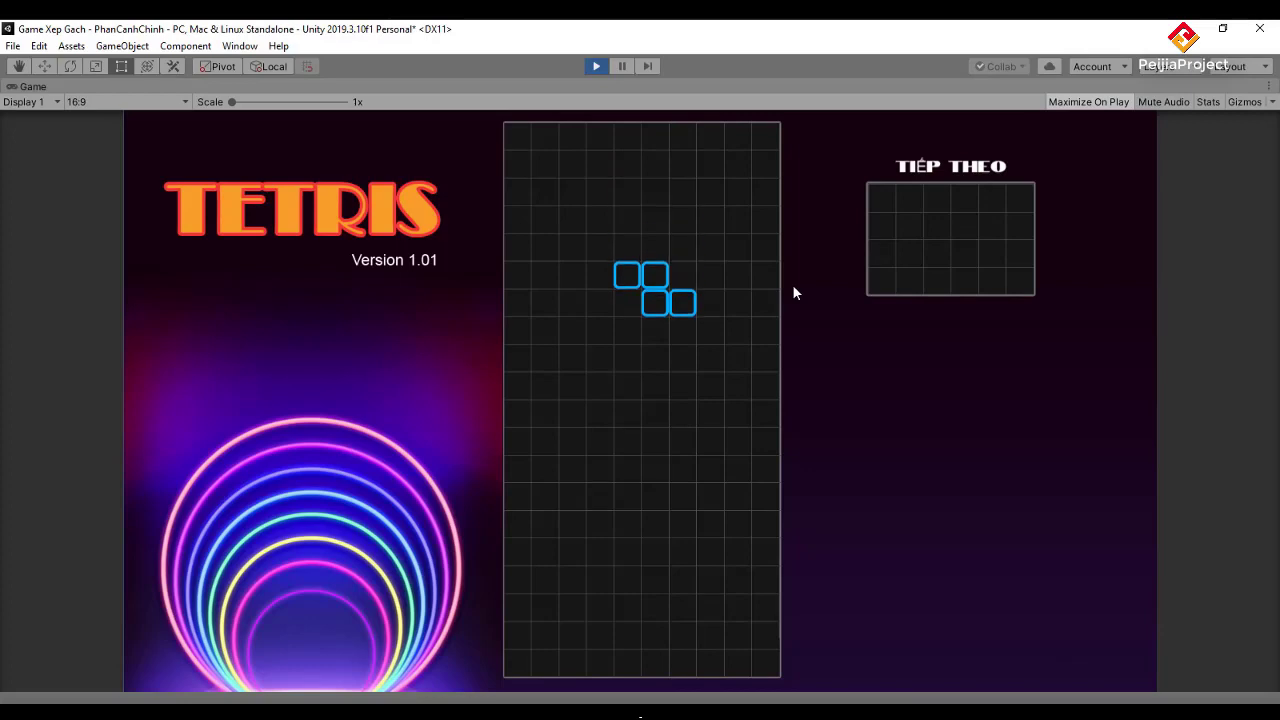
Exit Play mode and raise the top edge of the TIẾP THEO text rect in the Scene view.
left_click(596, 67)
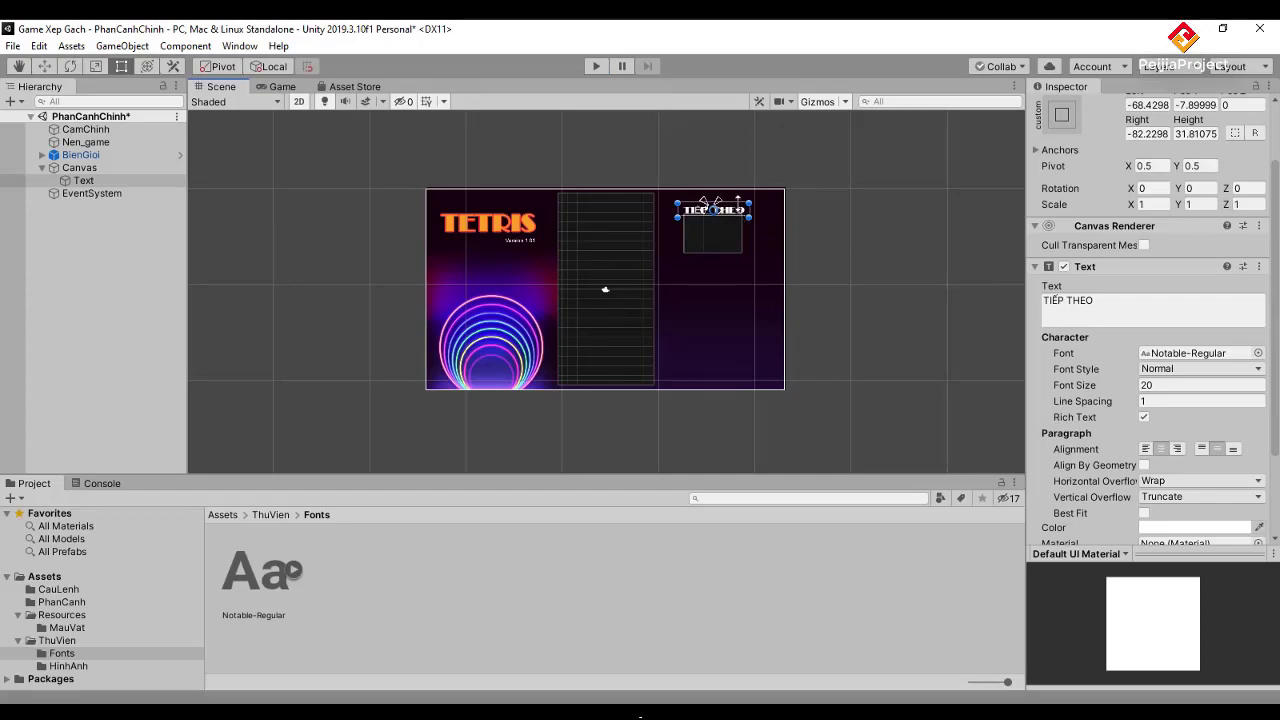
left_click_drag(739, 203, 737, 193)
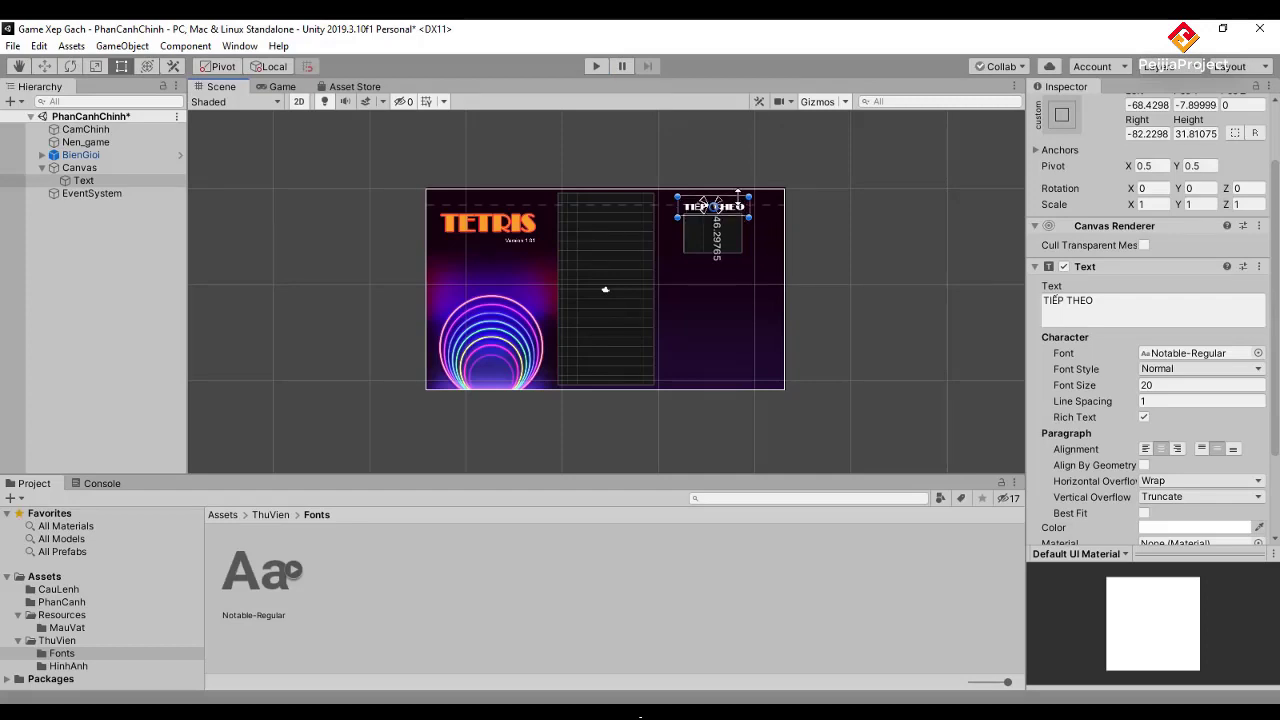
left_click(733, 300)
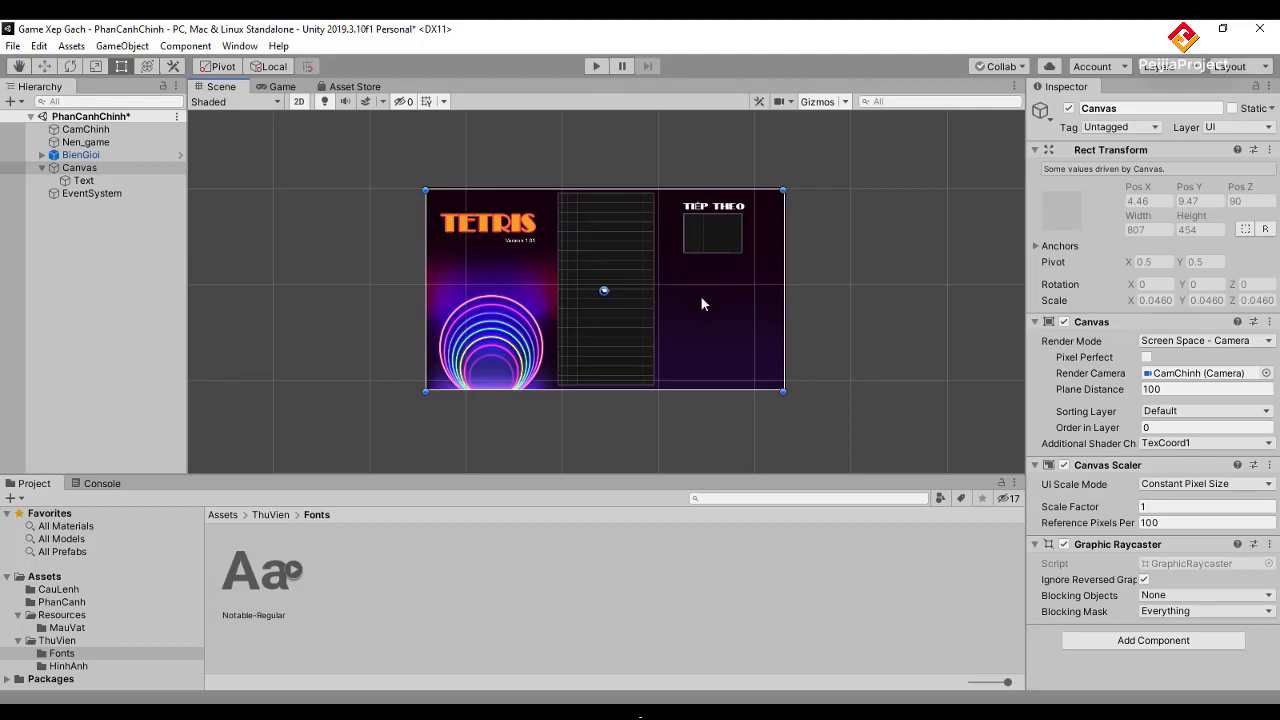
Add a new UI Text object and nest it directly under the Canvas.
left_click(83, 181)
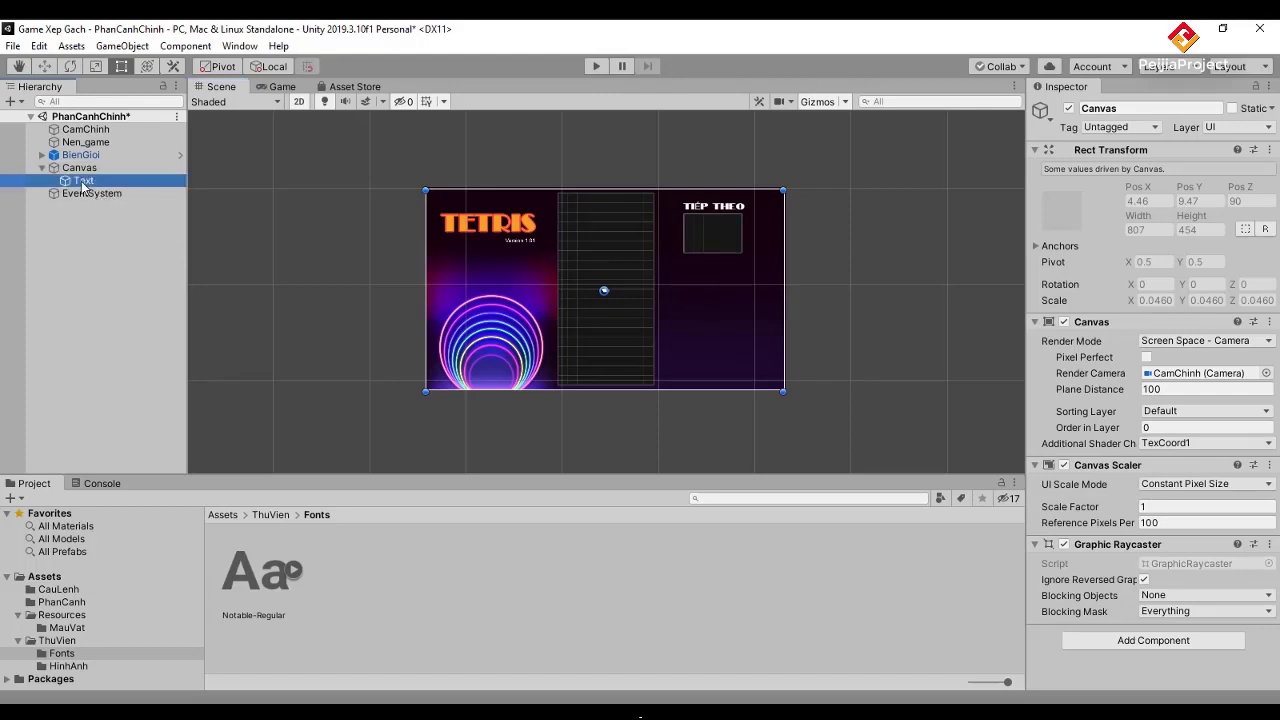
right_click(83, 183)
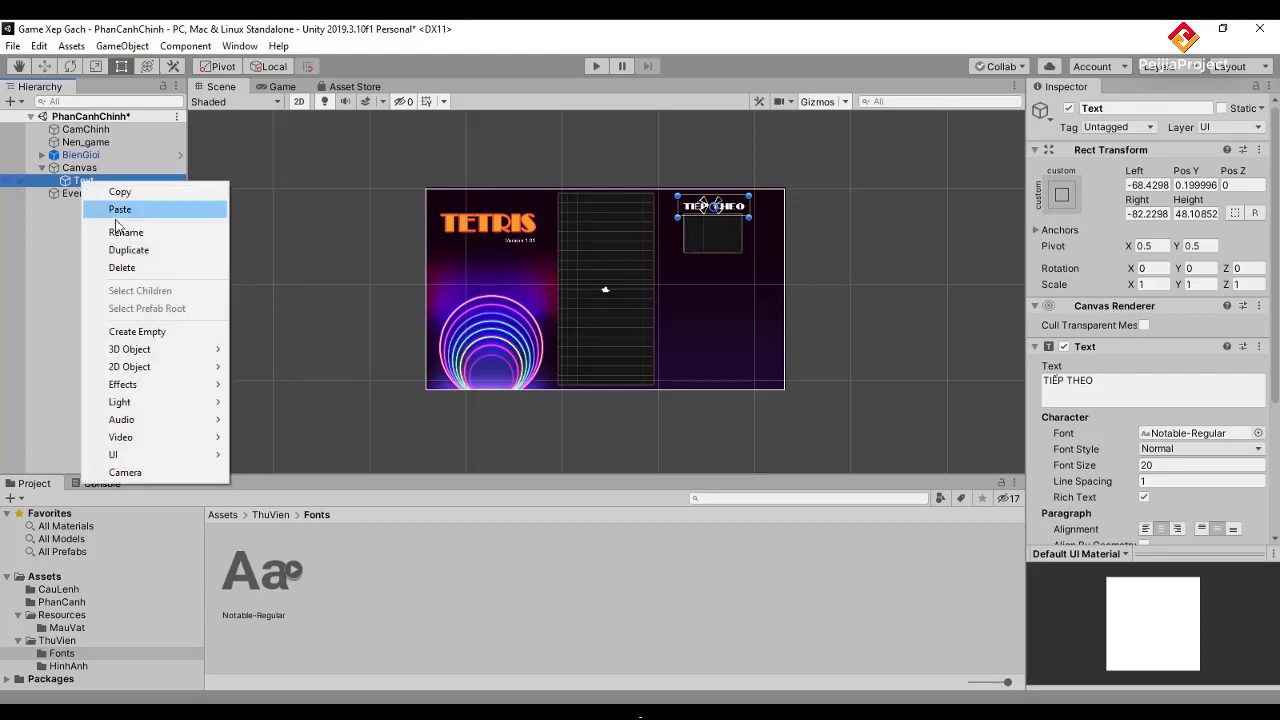
mouse_move(129, 349)
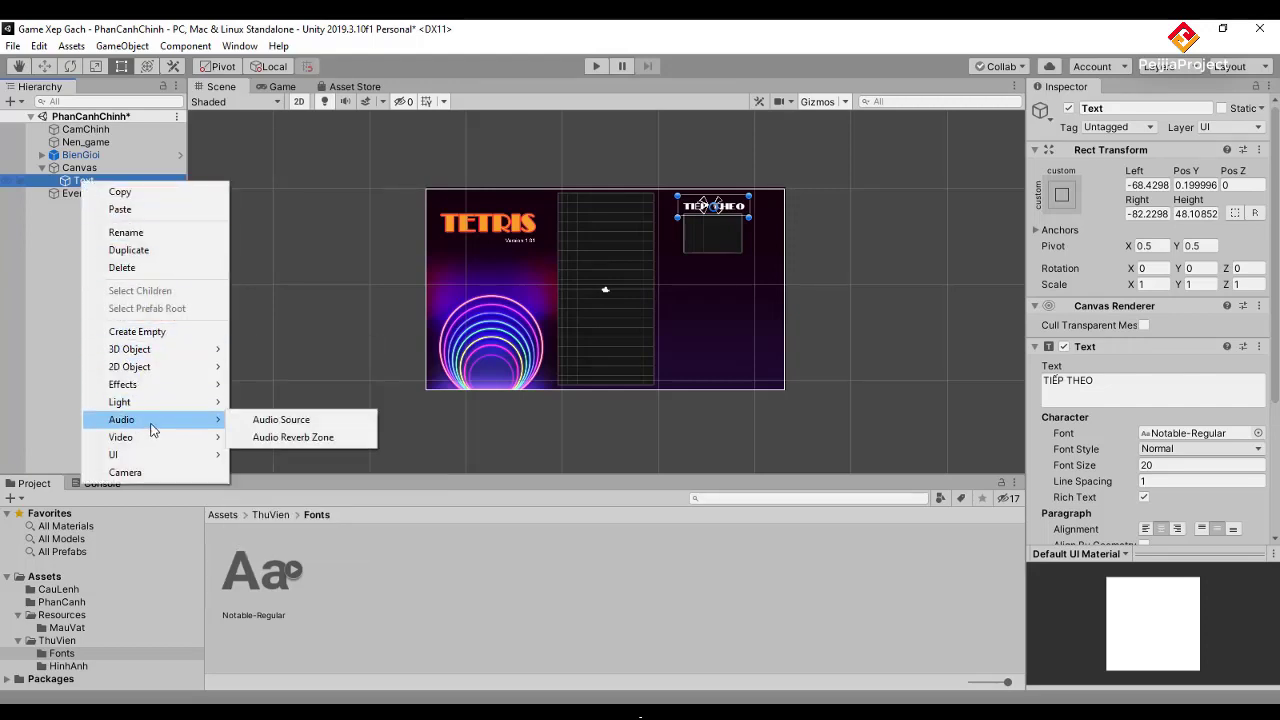
mouse_move(158, 456)
left_click(302, 175)
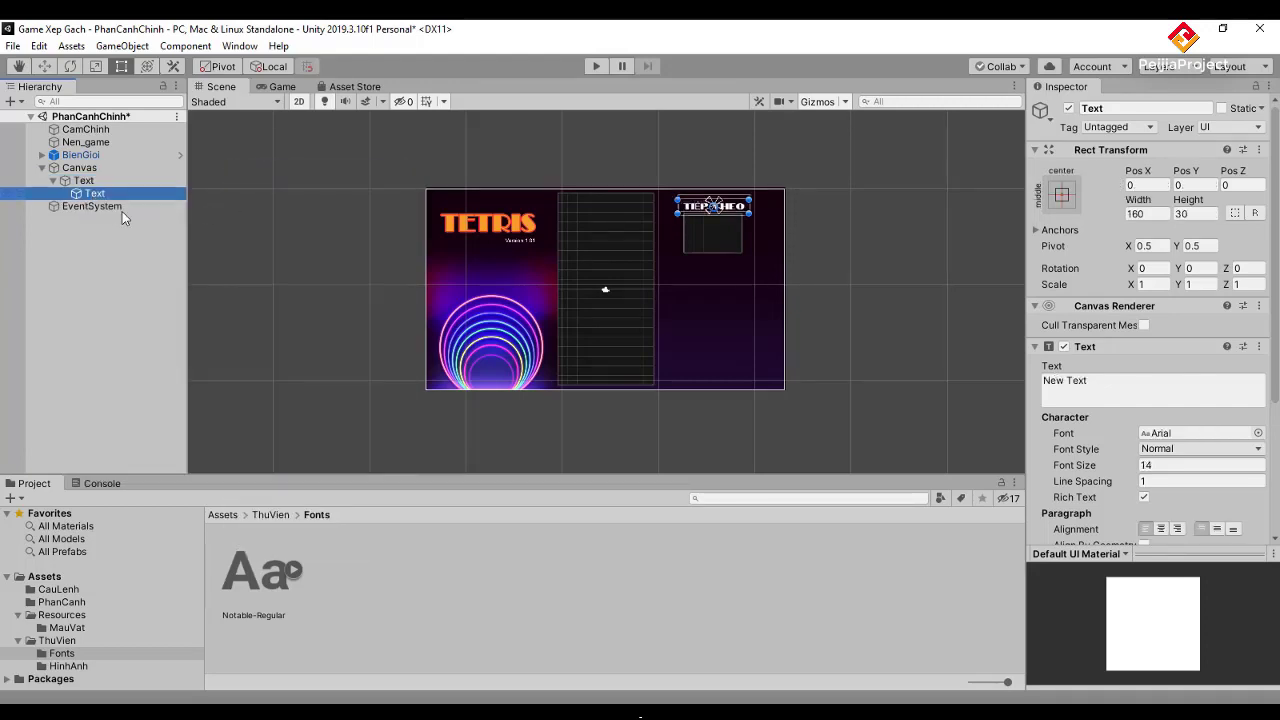
left_click_drag(72, 197, 63, 174)
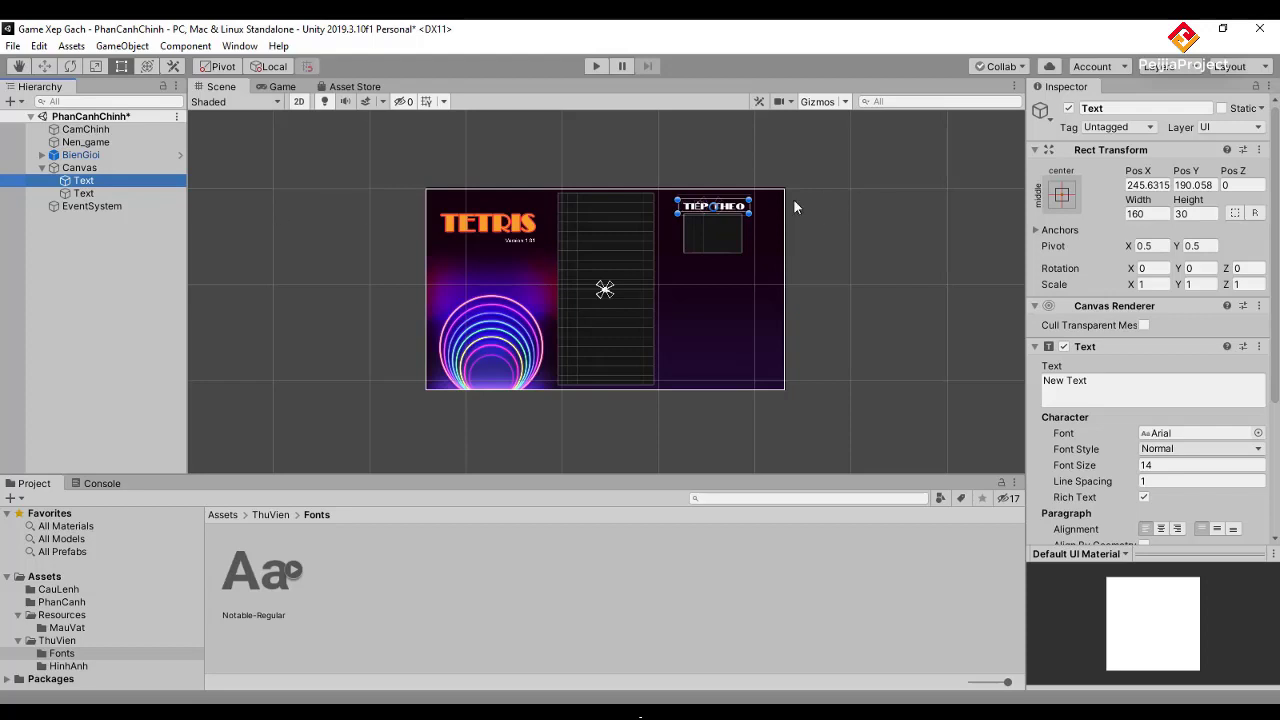
Drag the new Text below the preview box, to Pos X 244.79, Pos Y 25.
left_click(738, 219)
left_click_drag(738, 219, 737, 290)
left_click_drag(1157, 389, 997, 383)
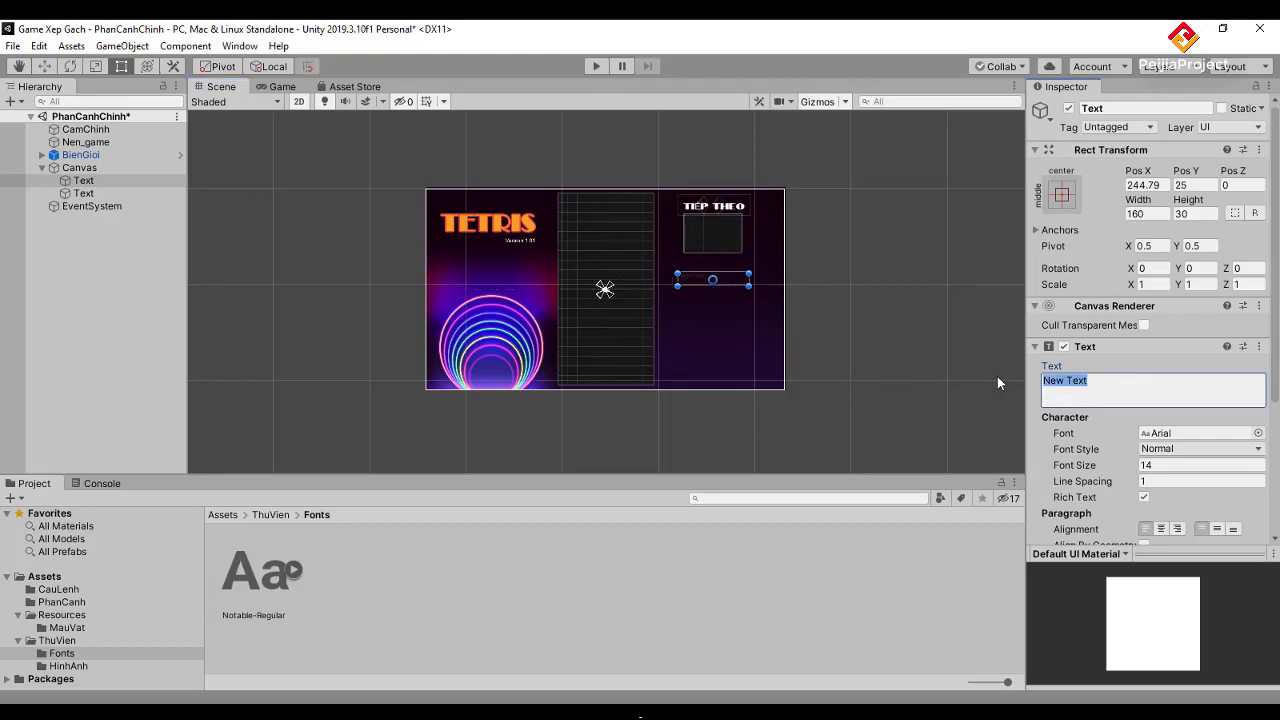
Replace the placeholder with ĐIỂM SỐ, typed in Notepad and pasted in to avoid garbled characters.
key("BackSpace")
type("DI?M S")
type("?")
key("ctrl+a")
key("alt+Tab")
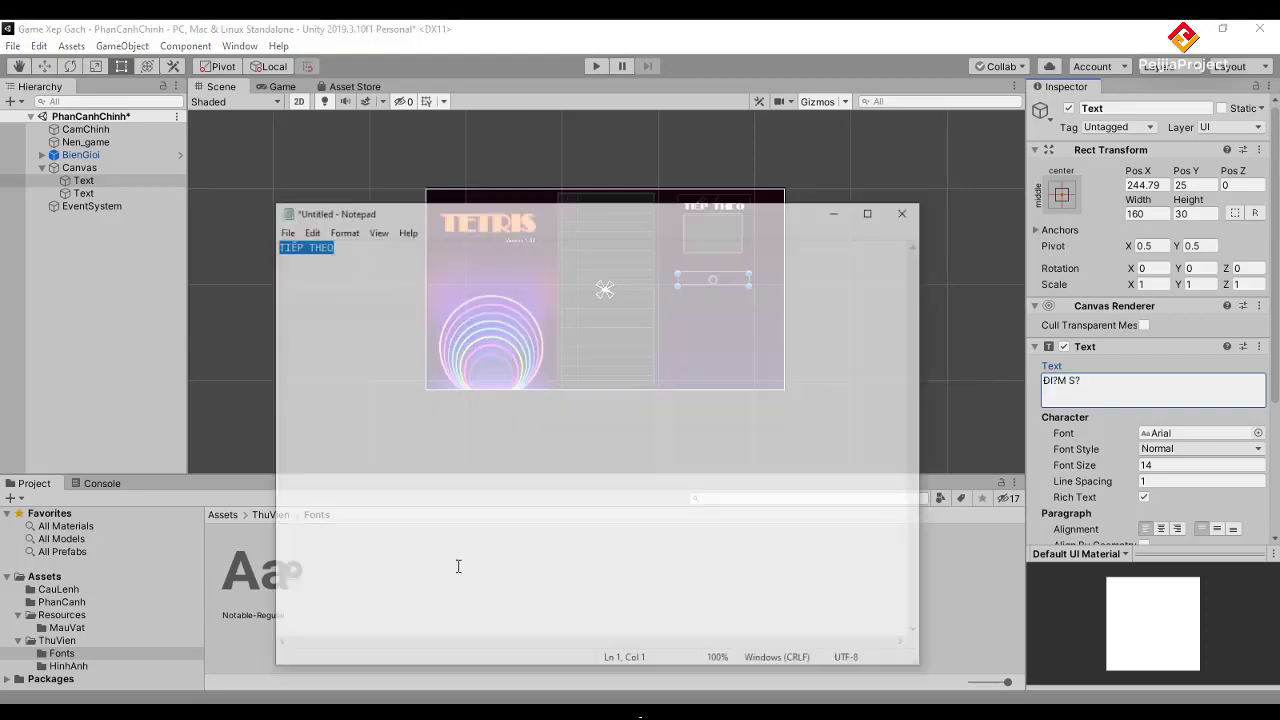
type("Đ")
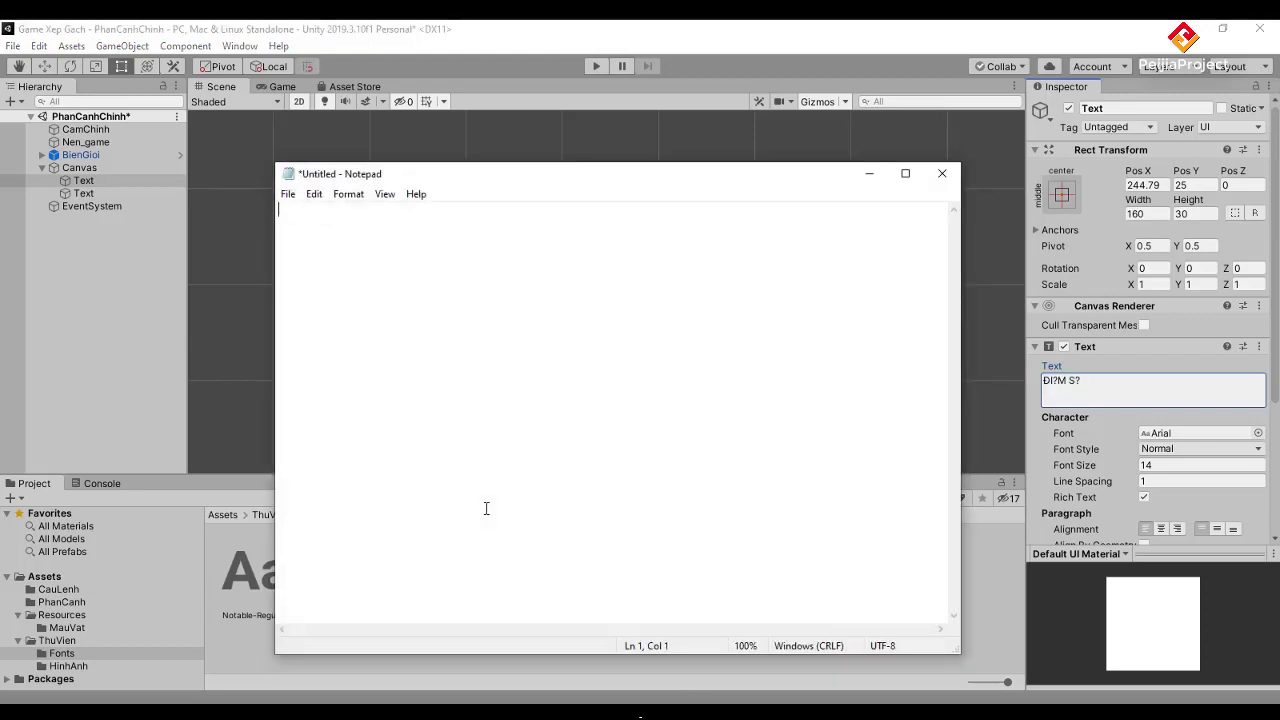
type("IỂM SO")
key("ctrl+a")
key("ctrl+c")
left_click(1131, 386)
key("ctrl+v")
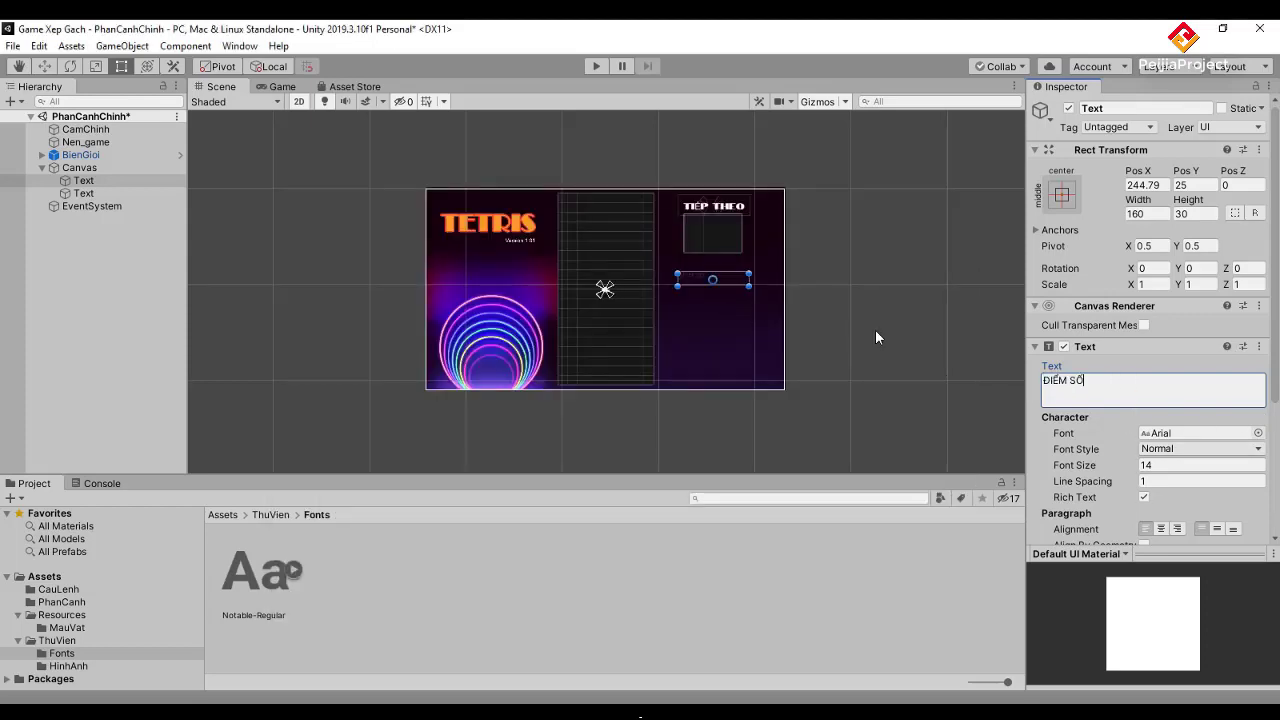
Set the ĐIỂM SỐ label's colour to white, hex FFFFFF.
scroll(1252, 527, "down", 5)
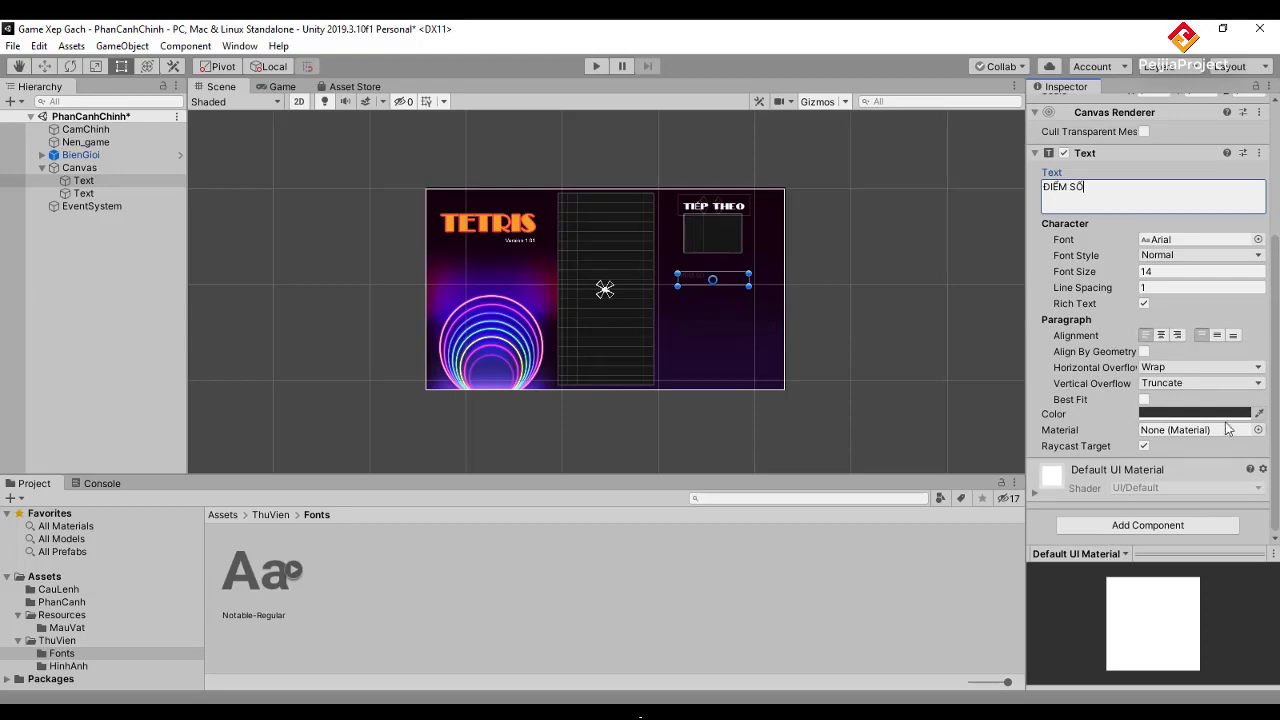
left_click(1220, 413)
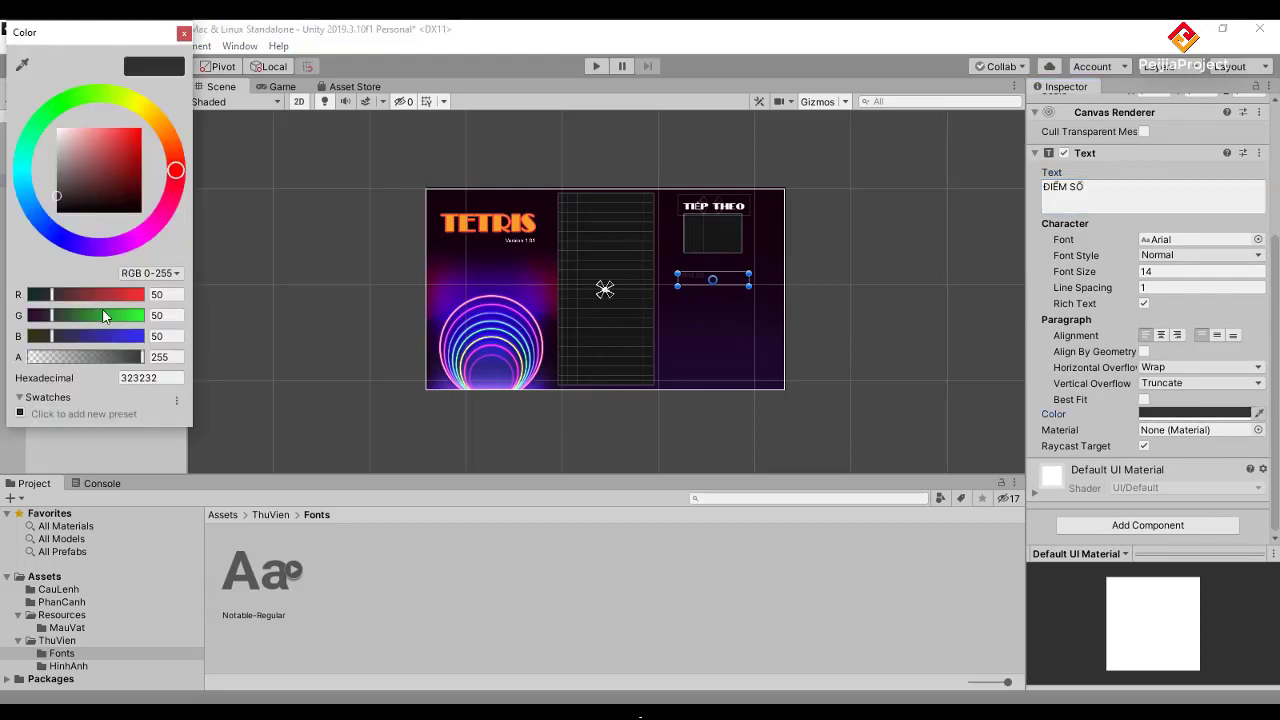
left_click(121, 377)
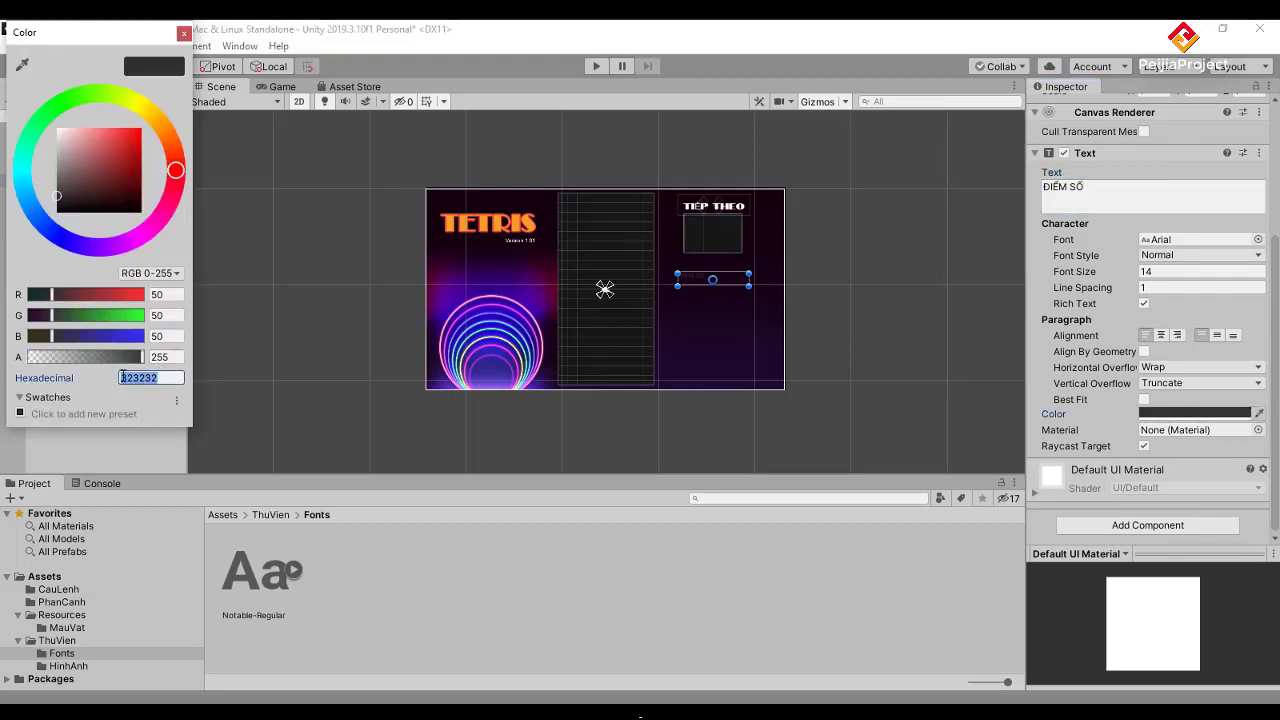
type("FFFFF")
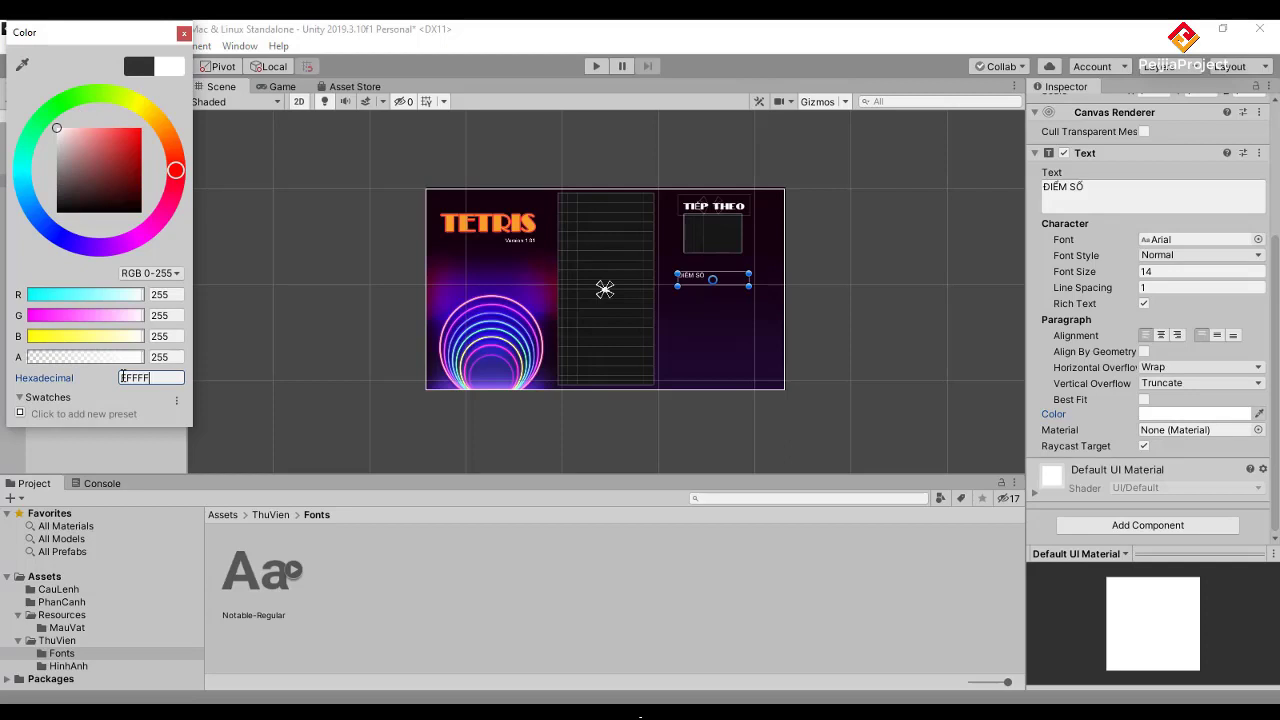
type("FFF")
key("BackSpace")
left_click(184, 33)
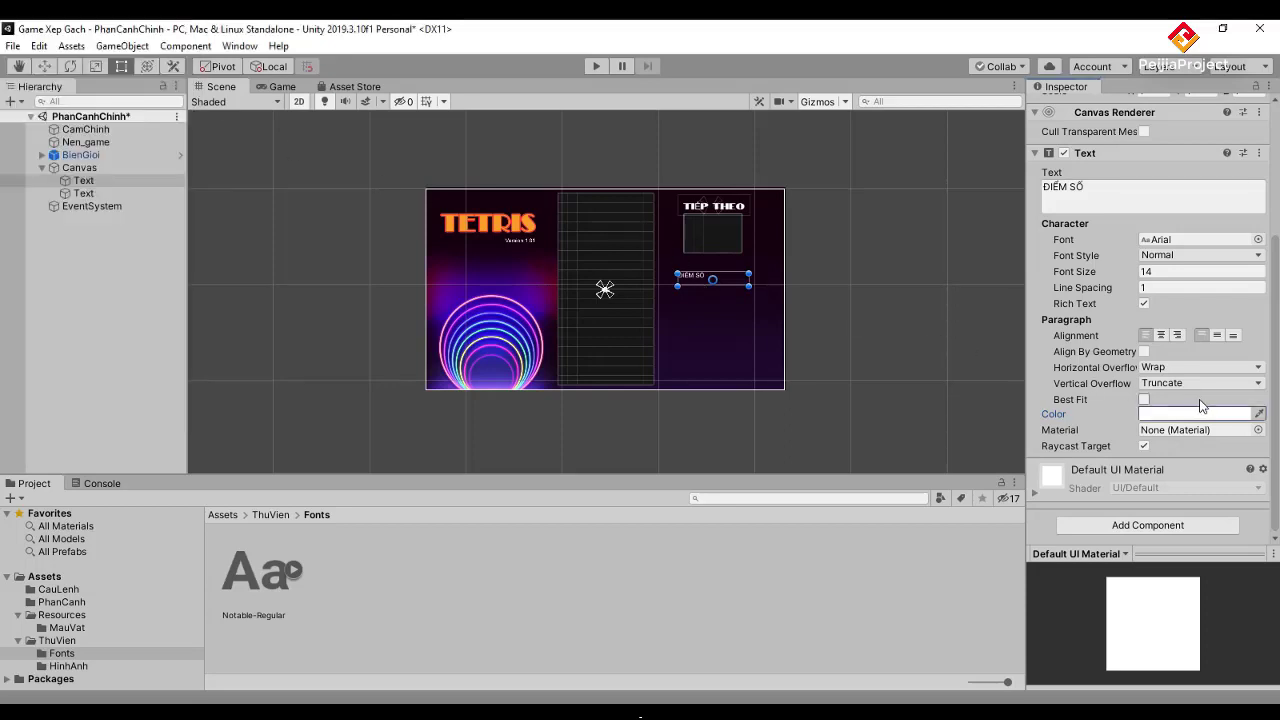
Centre the label text horizontally and vertically and set font size 20.
left_click(730, 210)
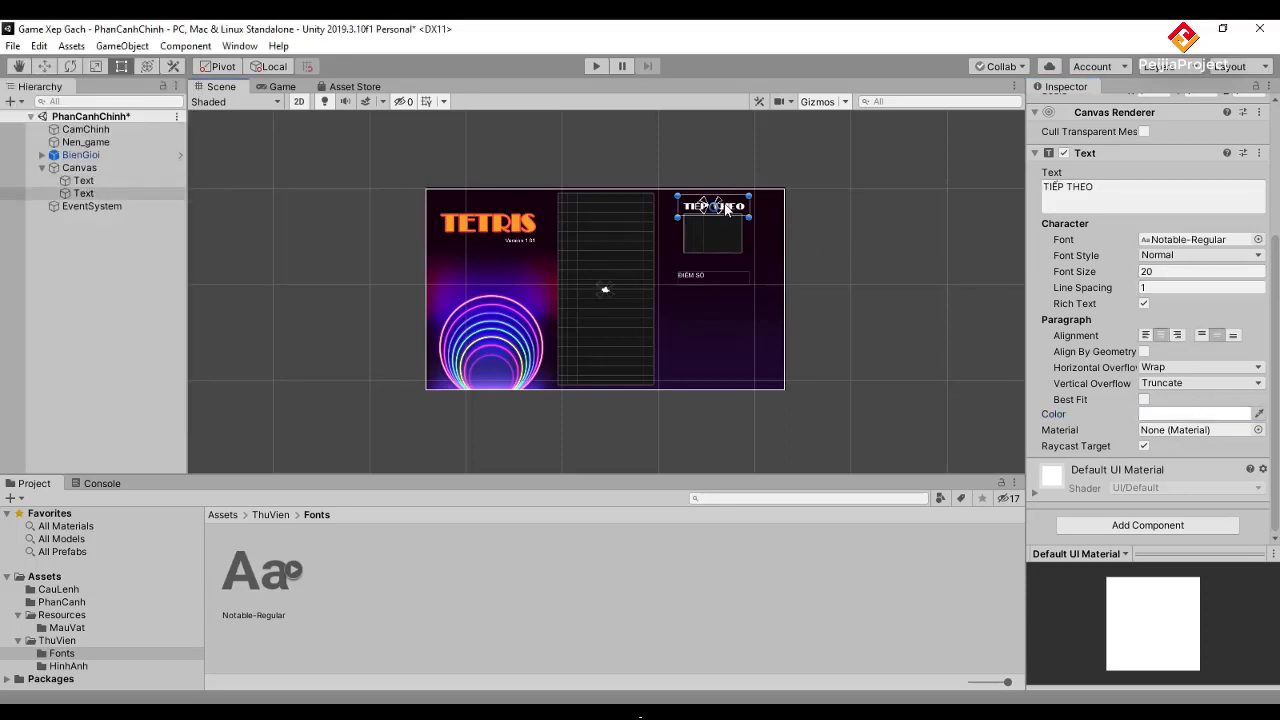
left_click(717, 268)
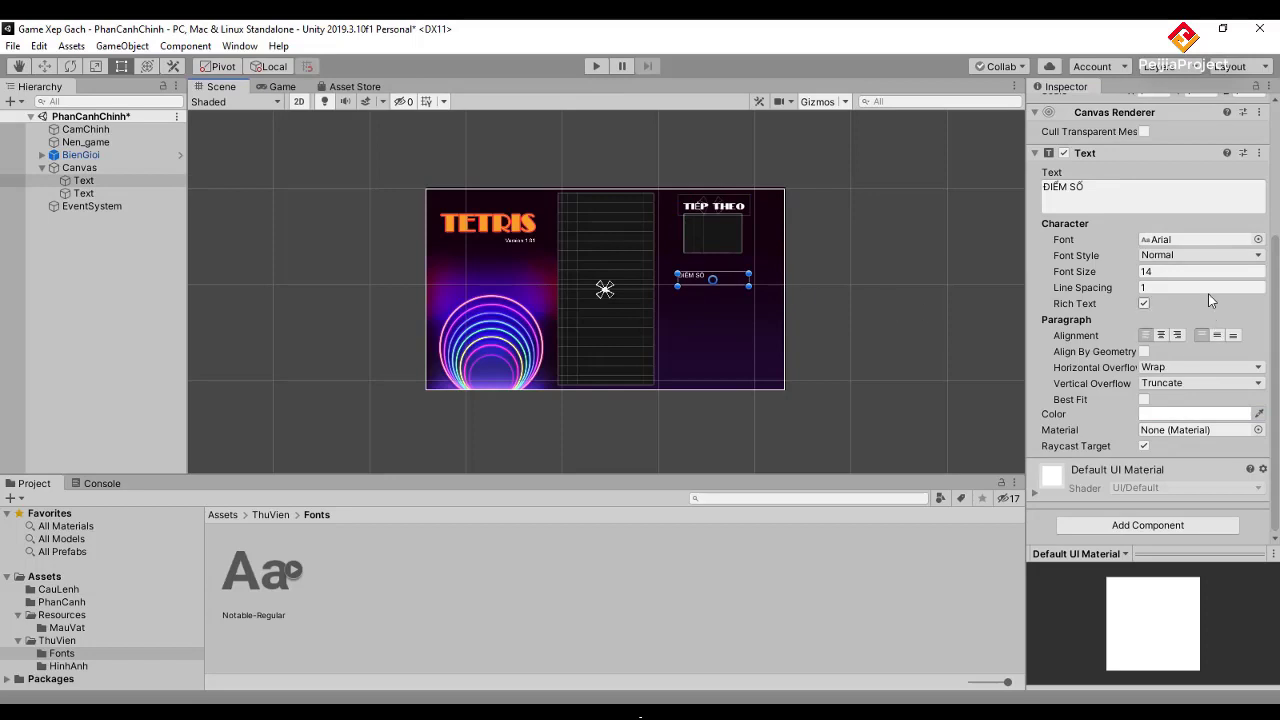
left_click(1163, 337)
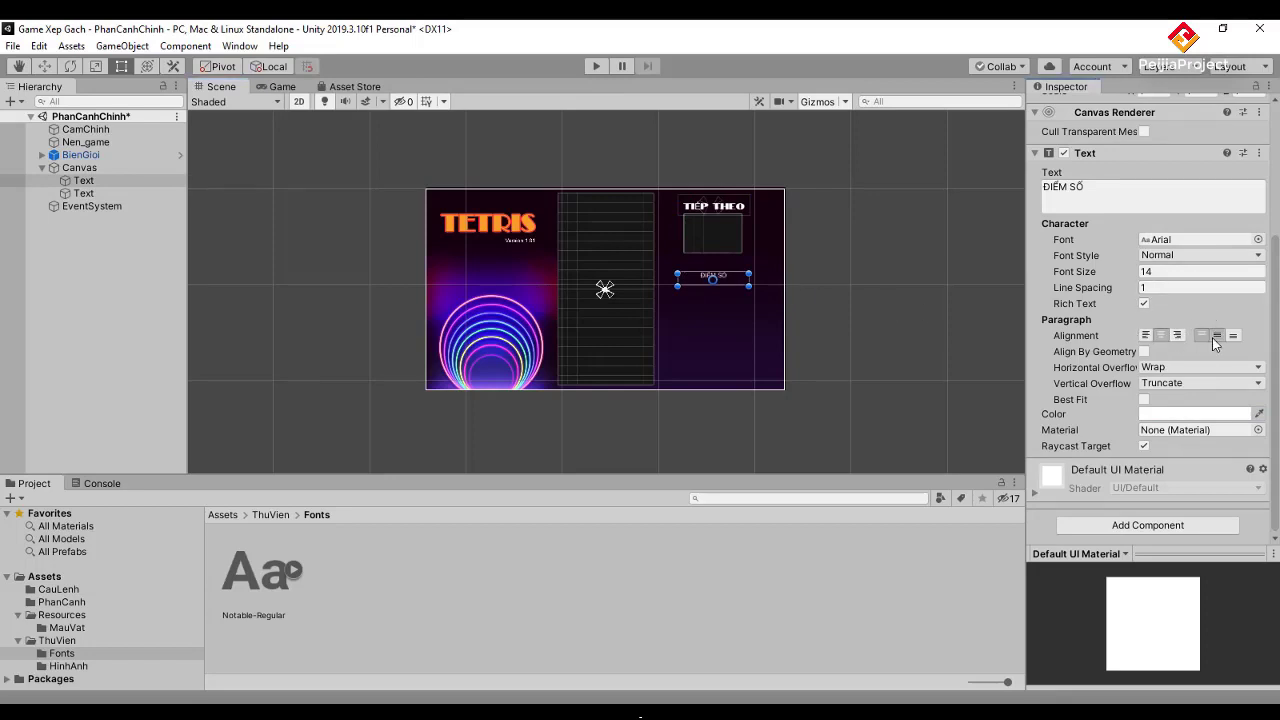
left_click(1214, 337)
left_click(1236, 271)
type("2")
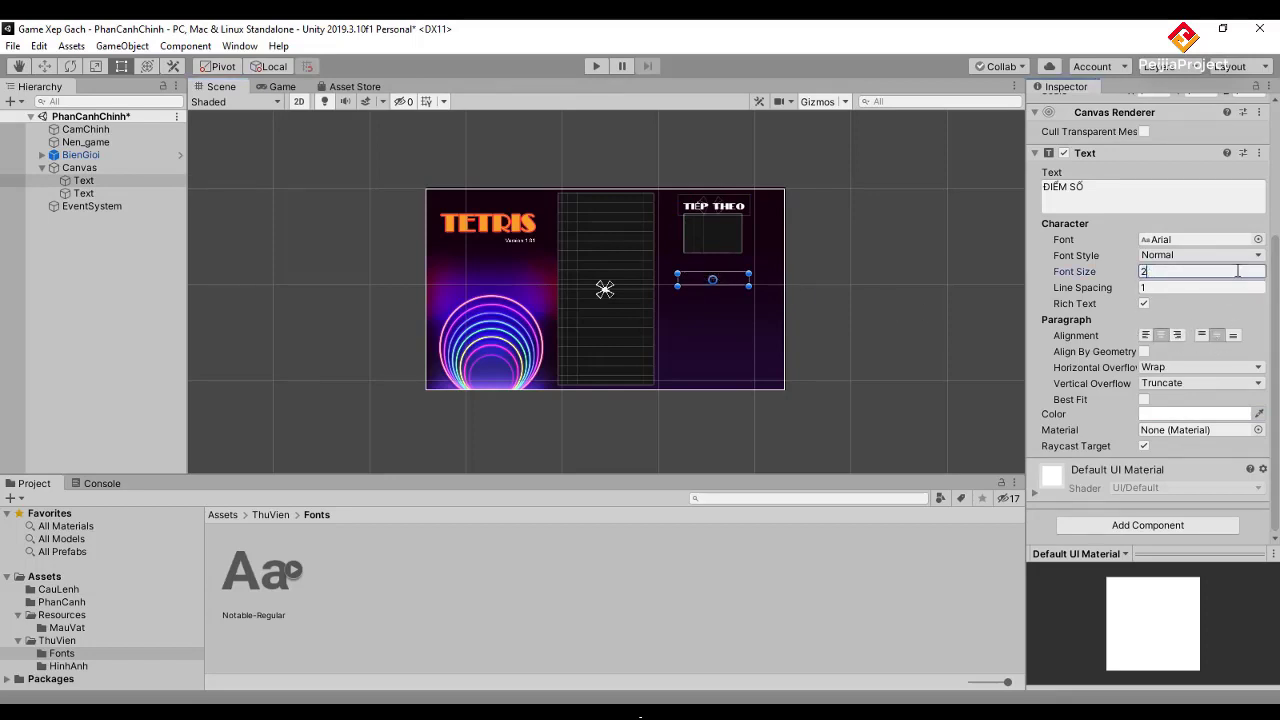
type("0")
Change the label's font to Notable-Regular.
left_click(1258, 239)
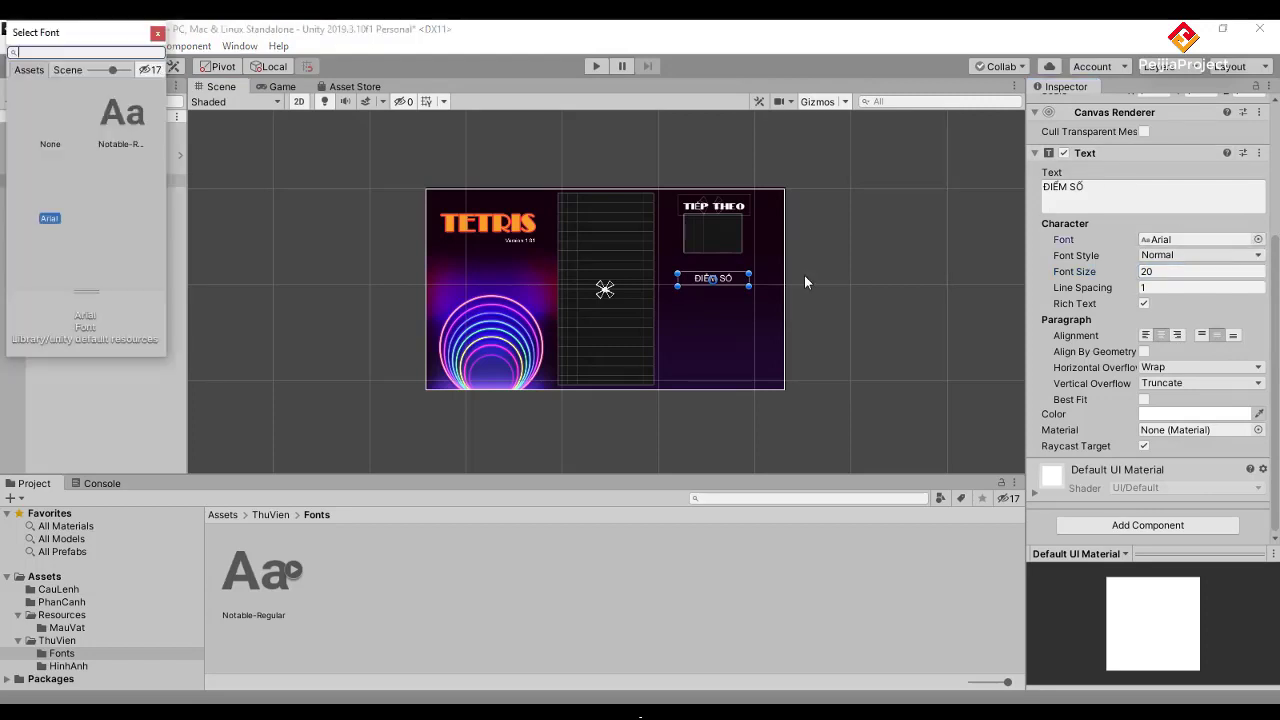
left_click(122, 118)
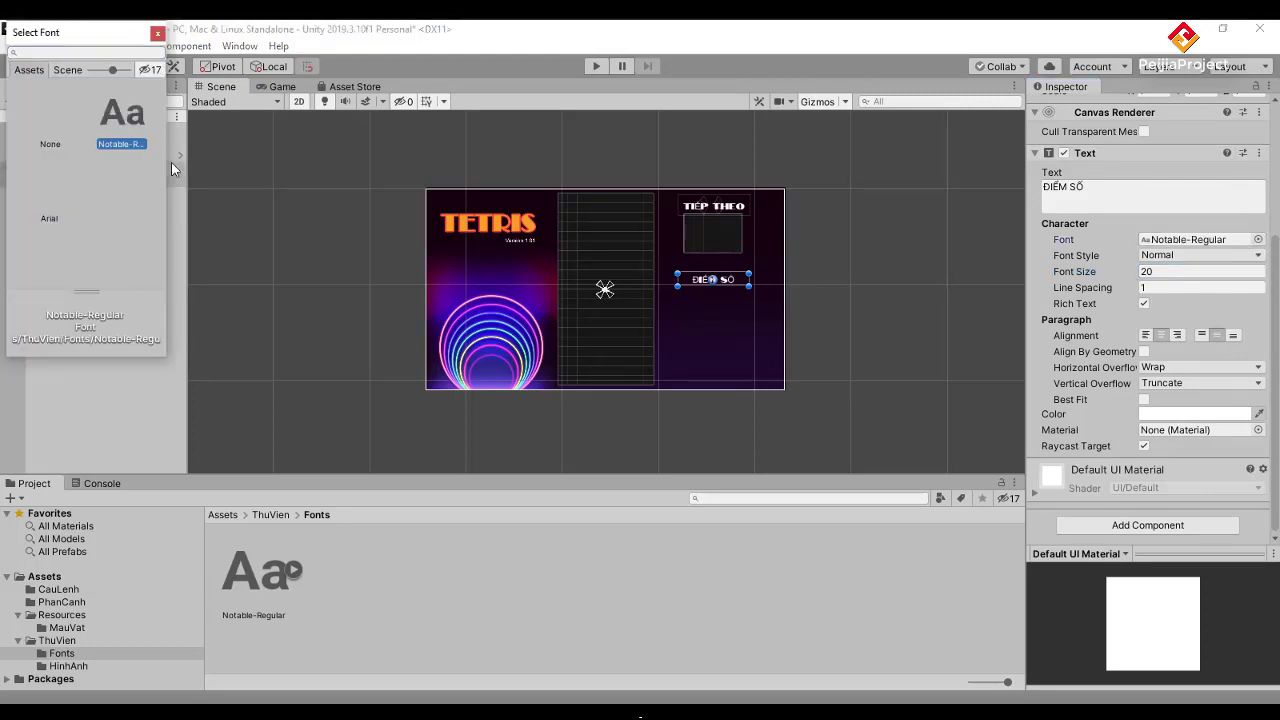
double_click(124, 120)
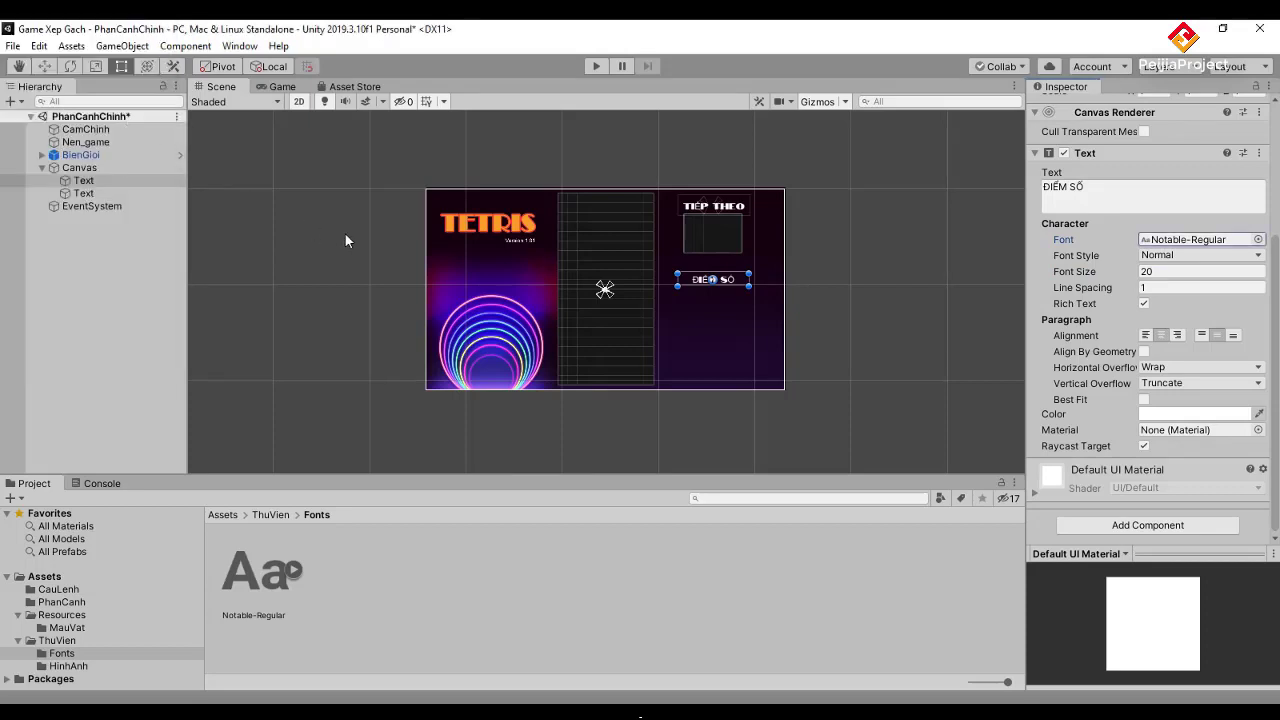
left_click(1203, 292)
scroll(708, 306, "up", 1)
scroll(708, 306, "up", 2)
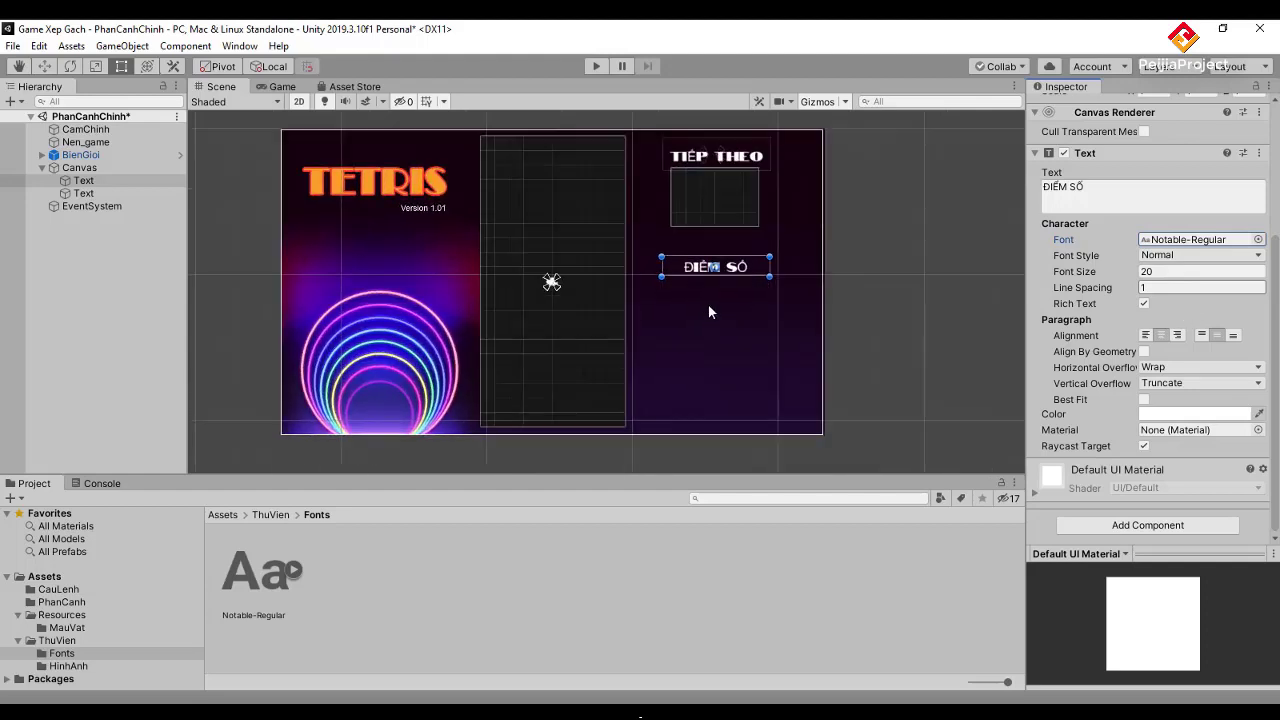
scroll(708, 306, "up", 1)
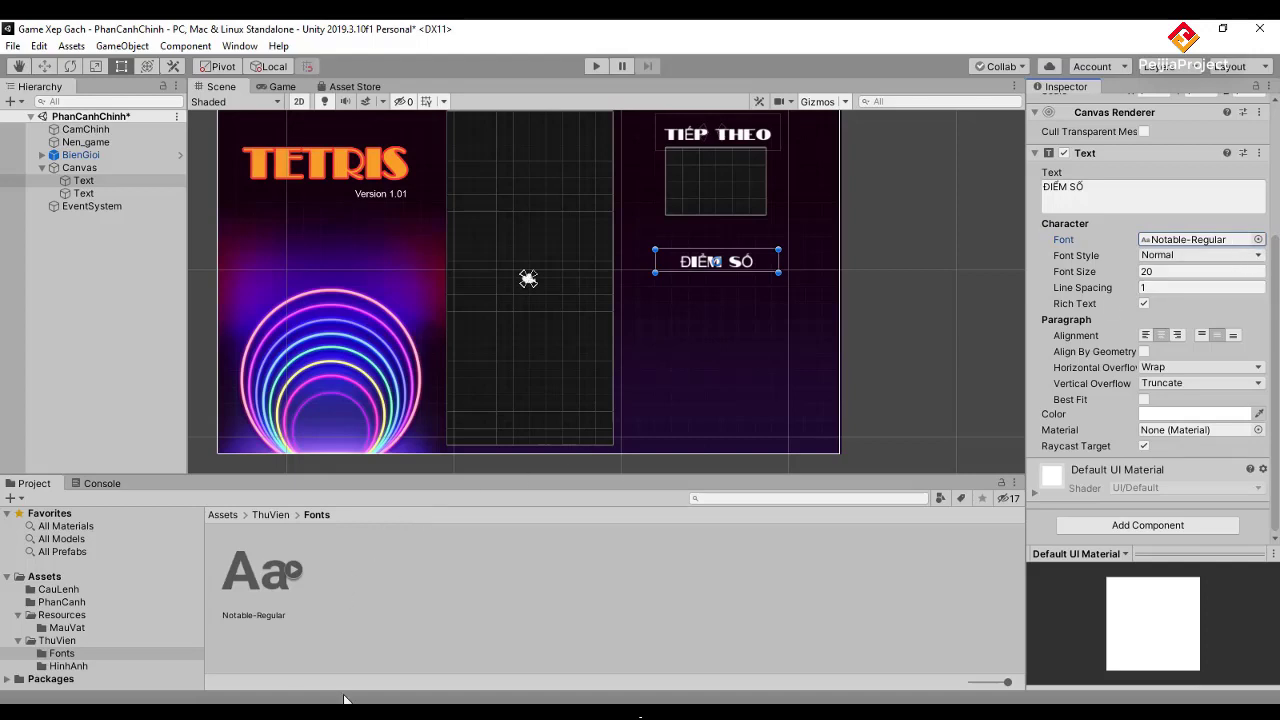
Close the blank 'Chưa có tên' tab to return to the Notable specimen page.
left_click(733, 140)
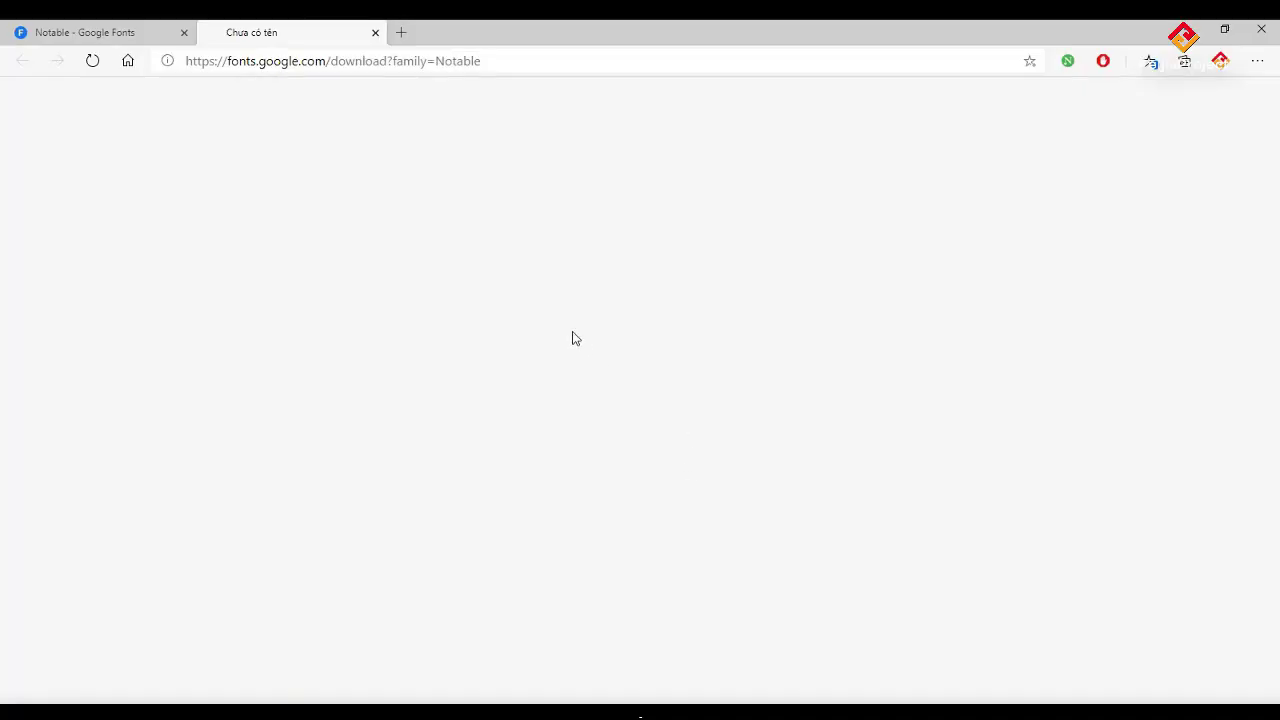
left_click(375, 32)
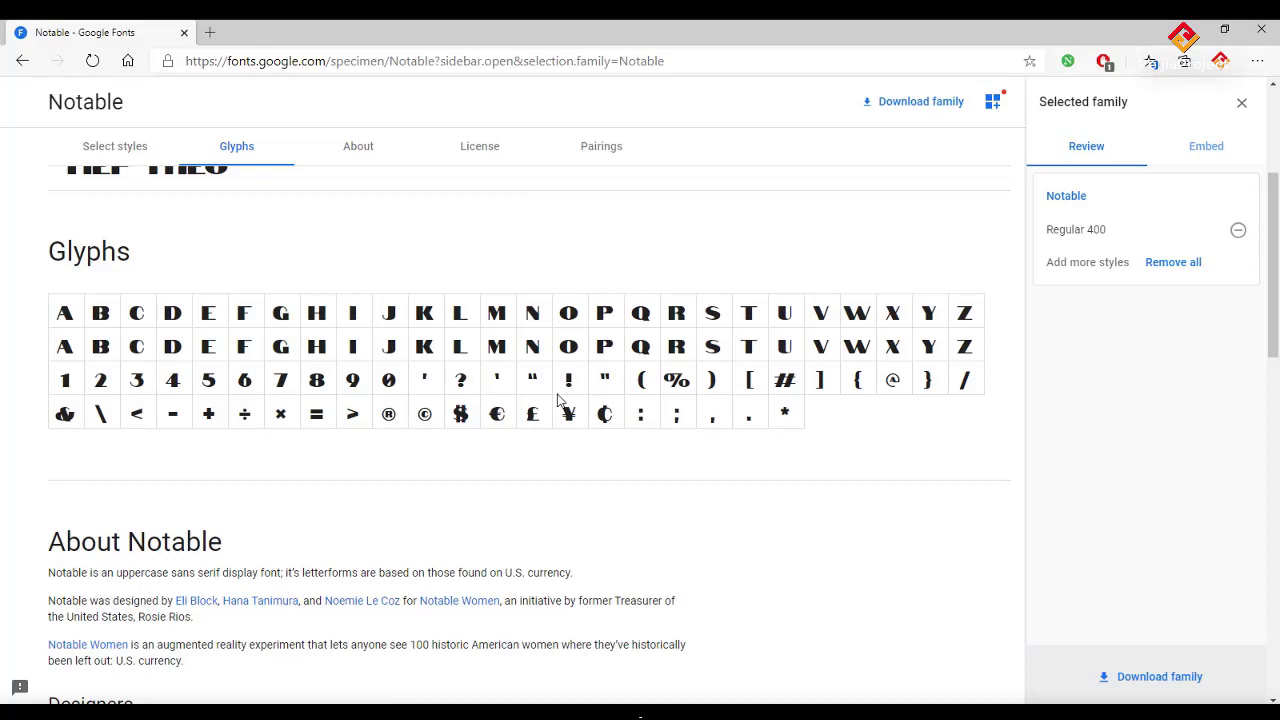
scroll(558, 397, "down", 2)
scroll(558, 397, "up", 2)
scroll(558, 397, "up", 2)
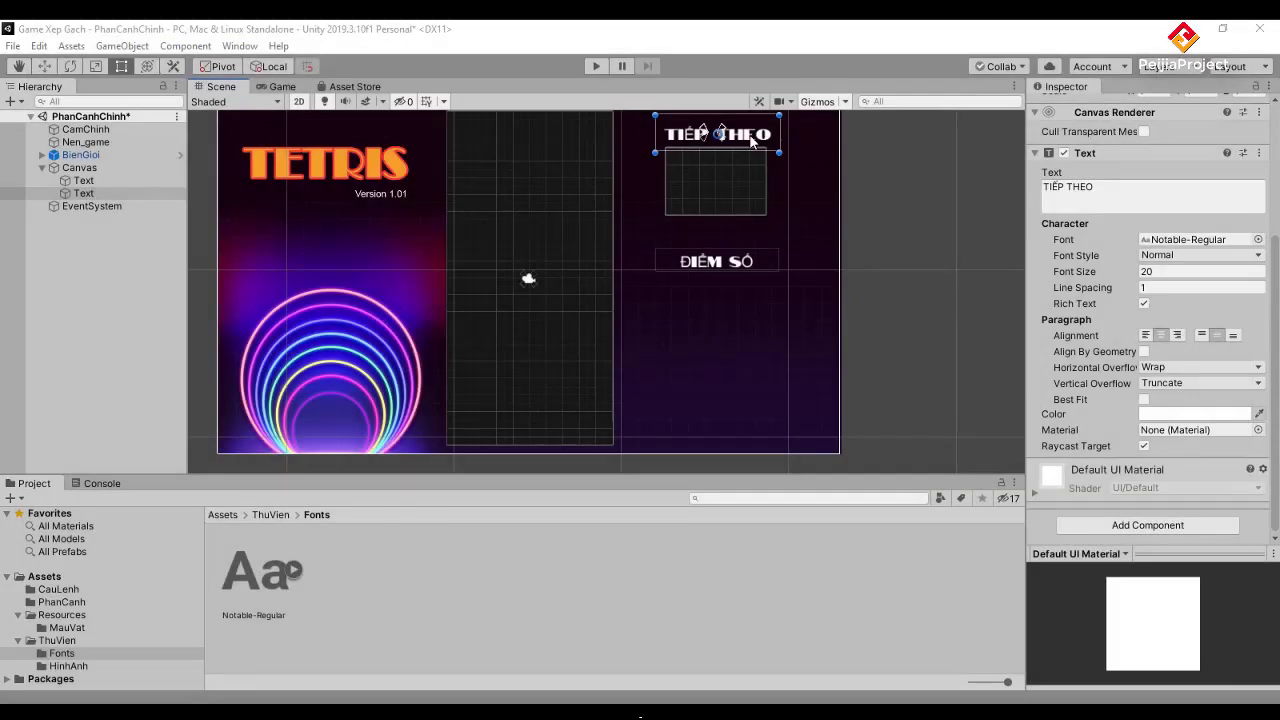
left_click(1106, 190)
key("ctrl+a")
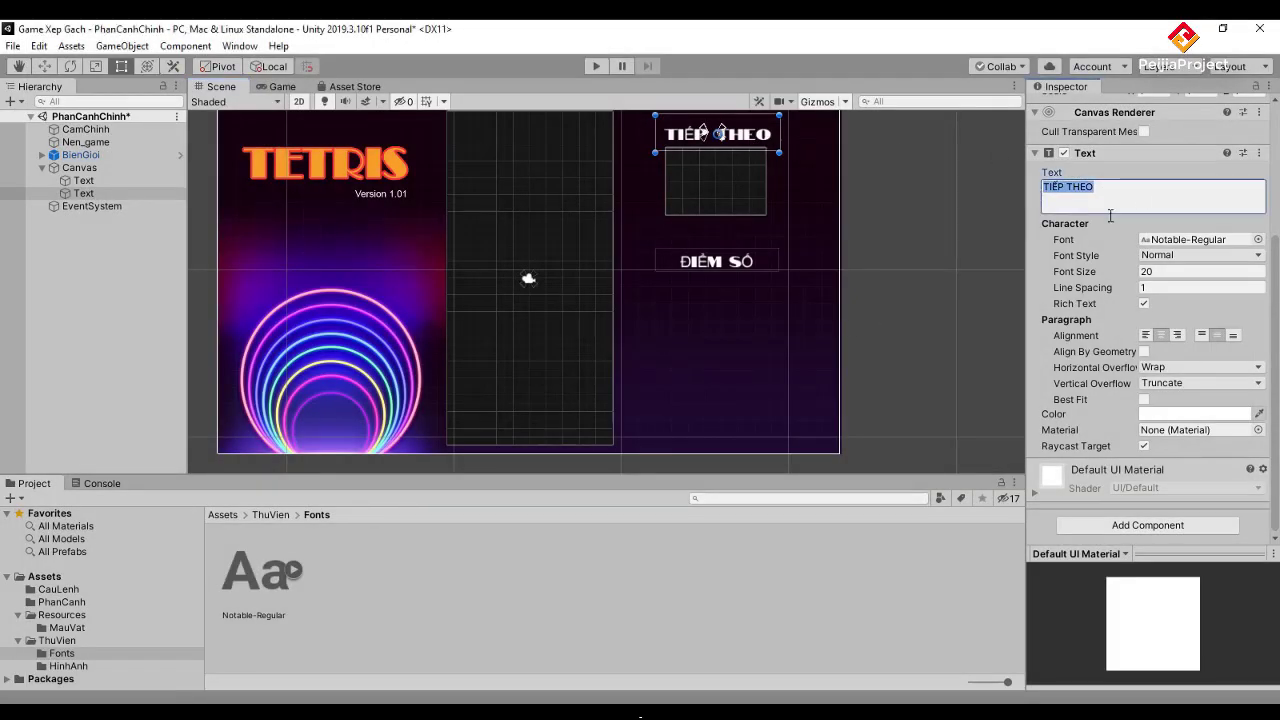
left_click(1258, 240)
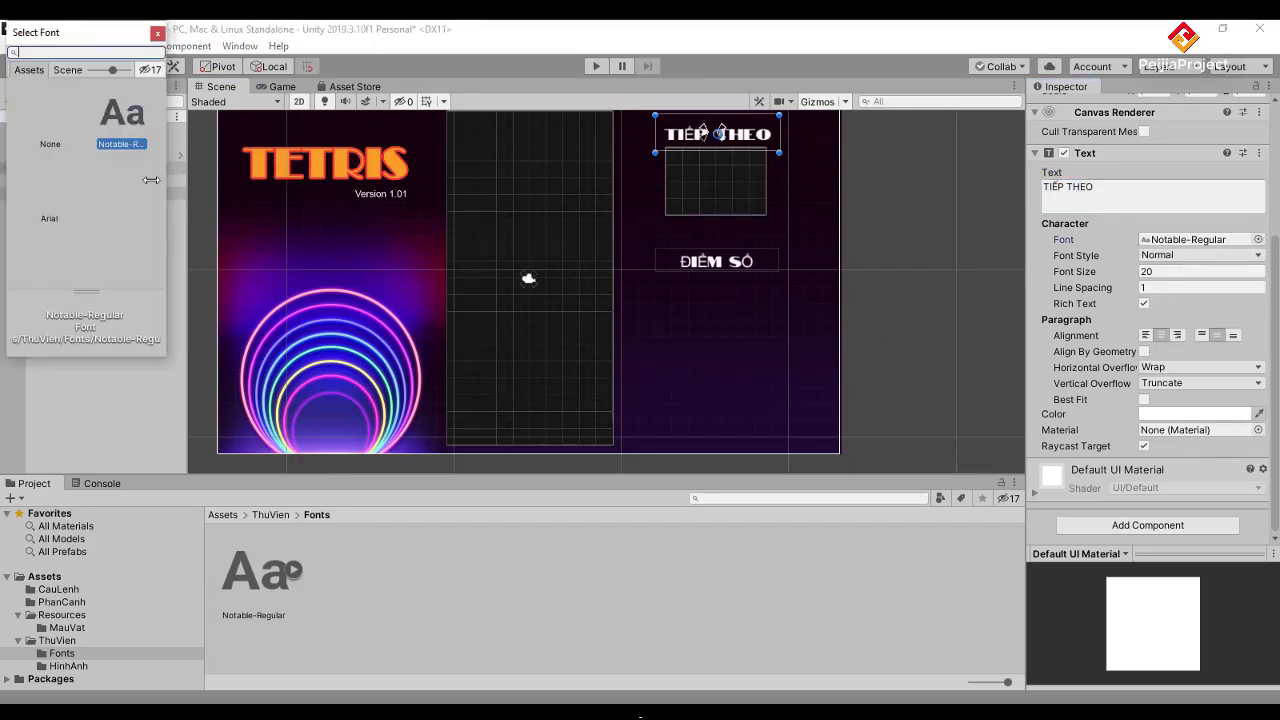
left_click(70, 236)
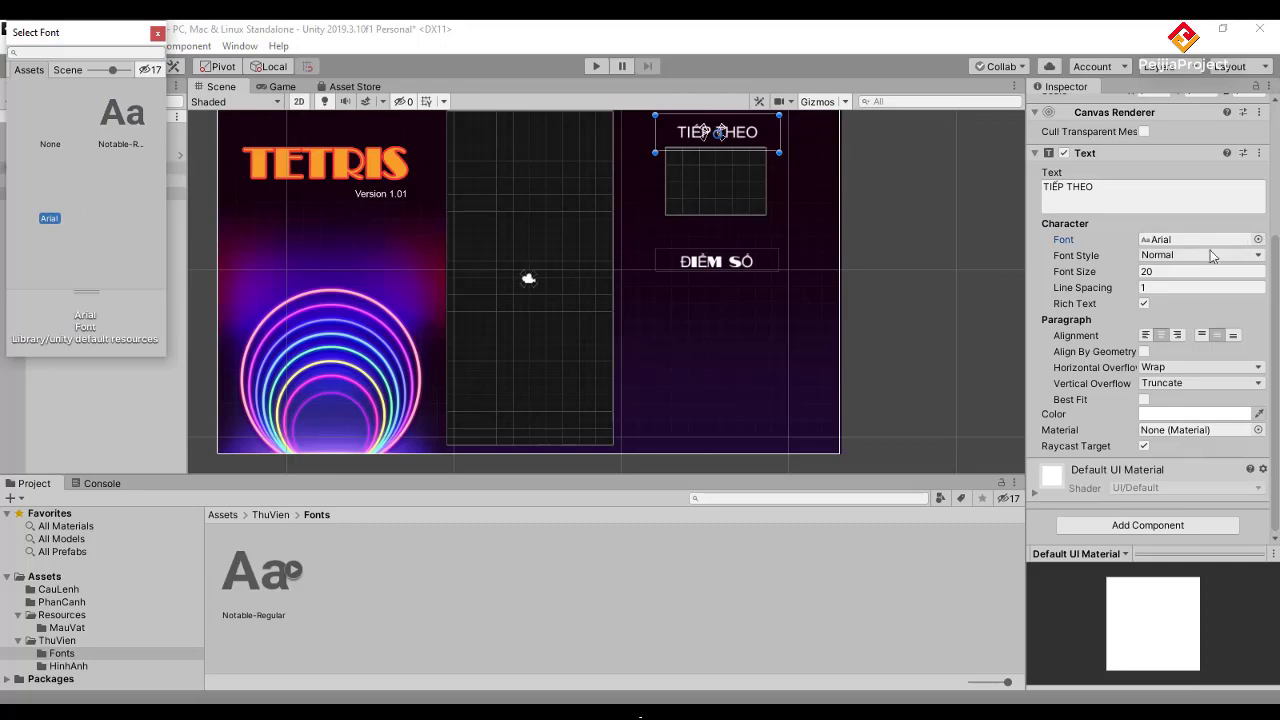
left_click(714, 265)
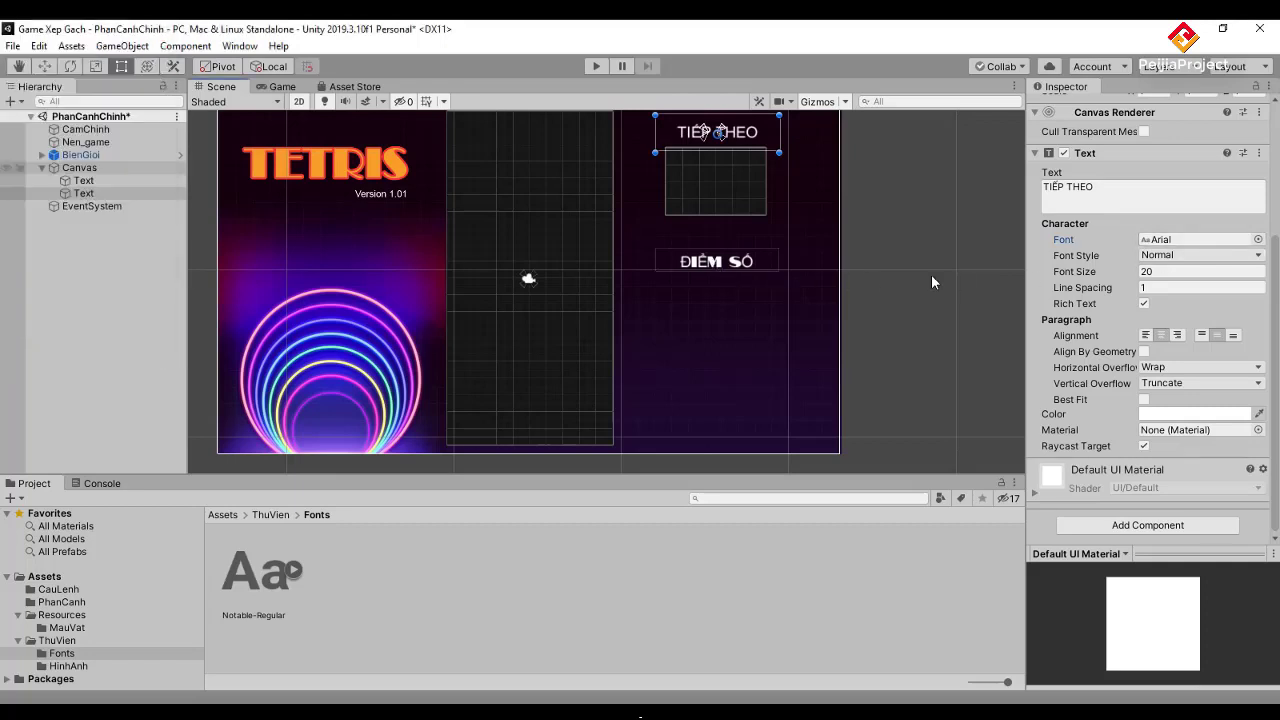
left_click(764, 261)
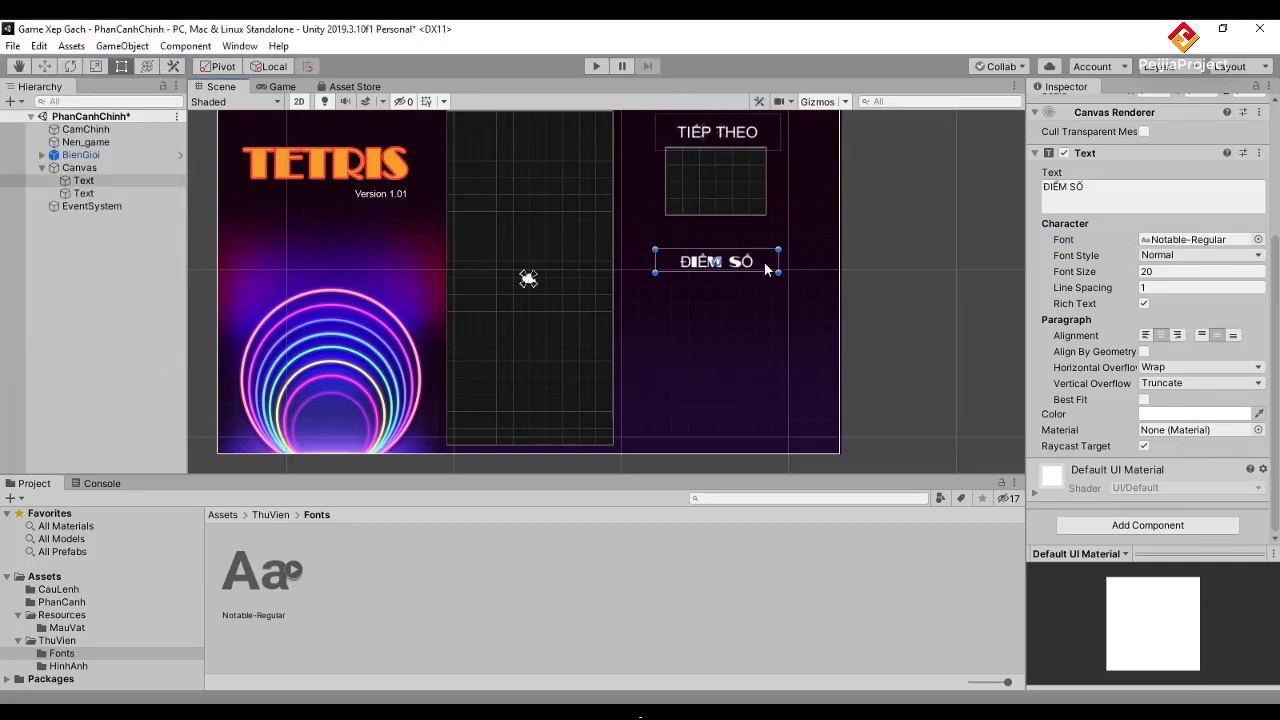
left_click(735, 138)
left_click(1258, 240)
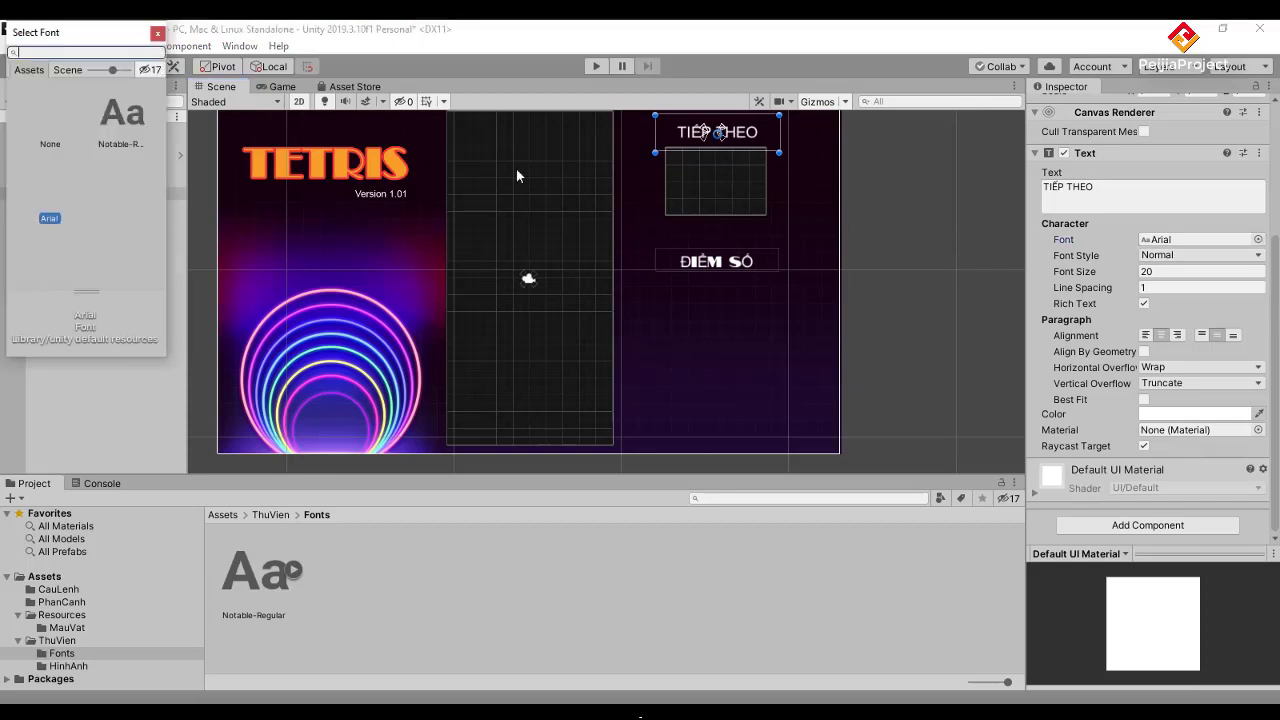
left_click(136, 133)
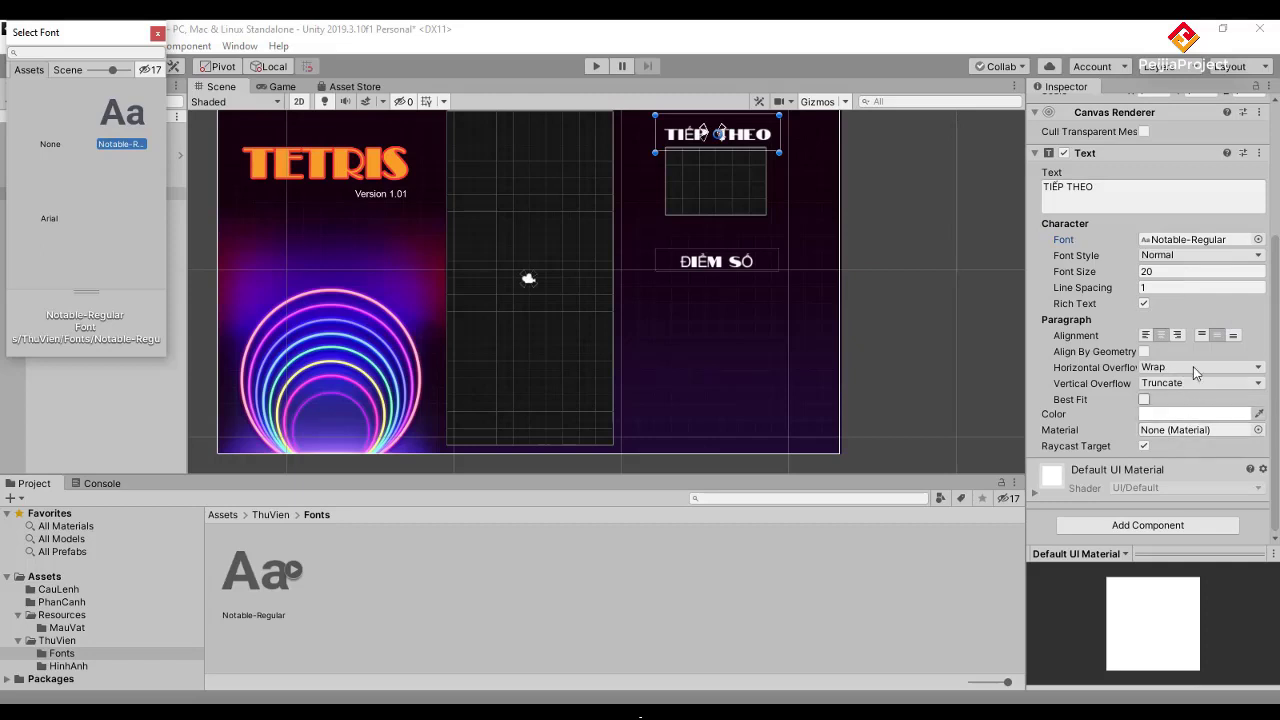
left_click(1208, 184)
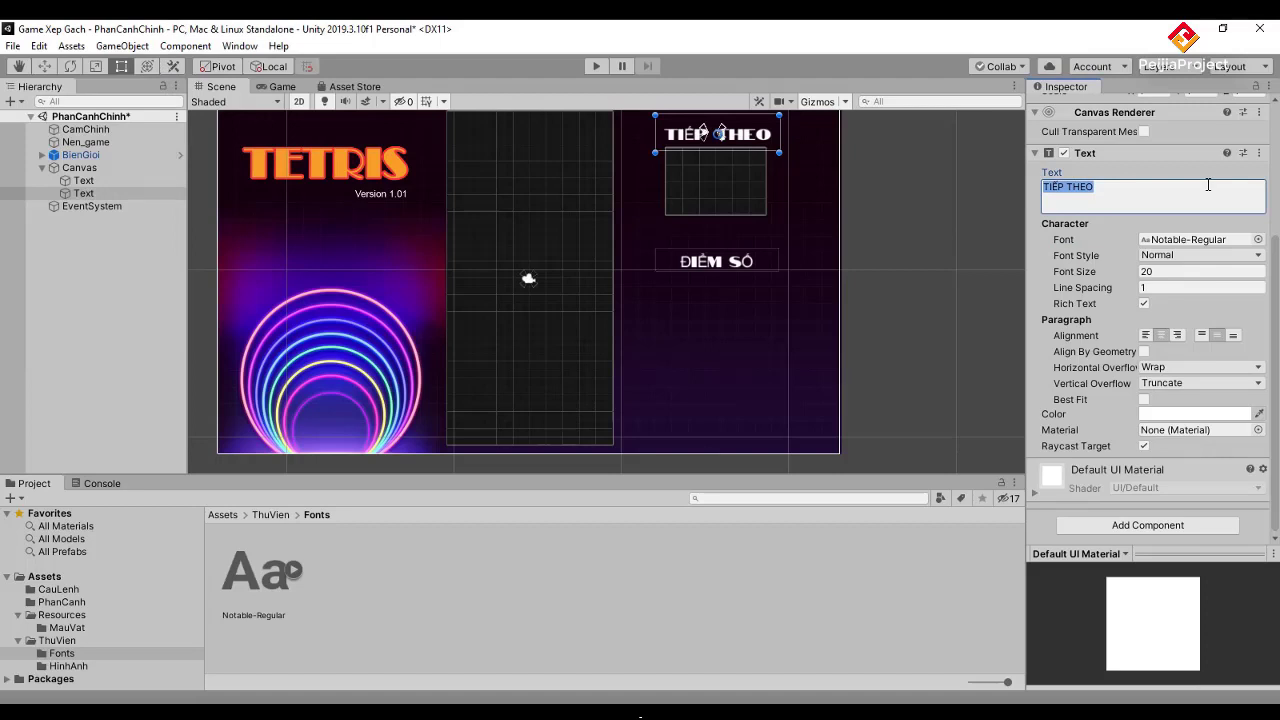
Retitle the labels in English: TIẾP THEO becomes NEXT and ĐIỂM SỐ becomes SCORE.
key("BackSpace")
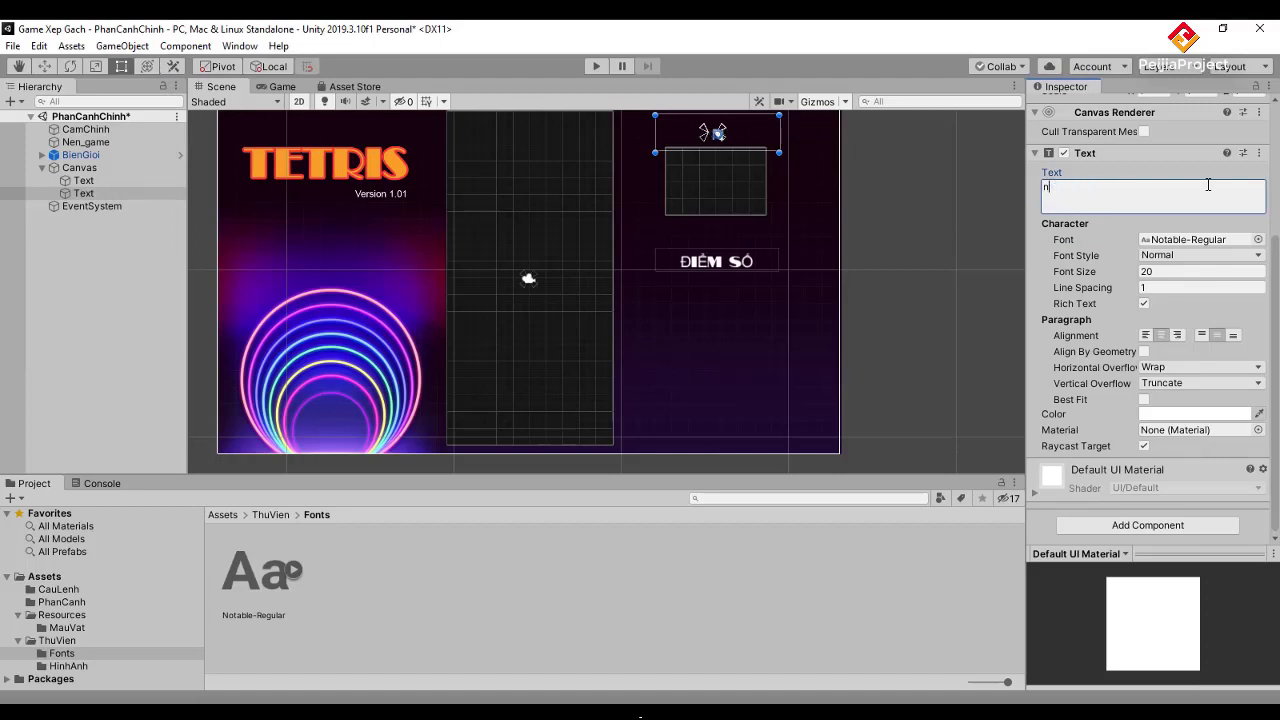
type("NEX")
type("T")
left_click(726, 263)
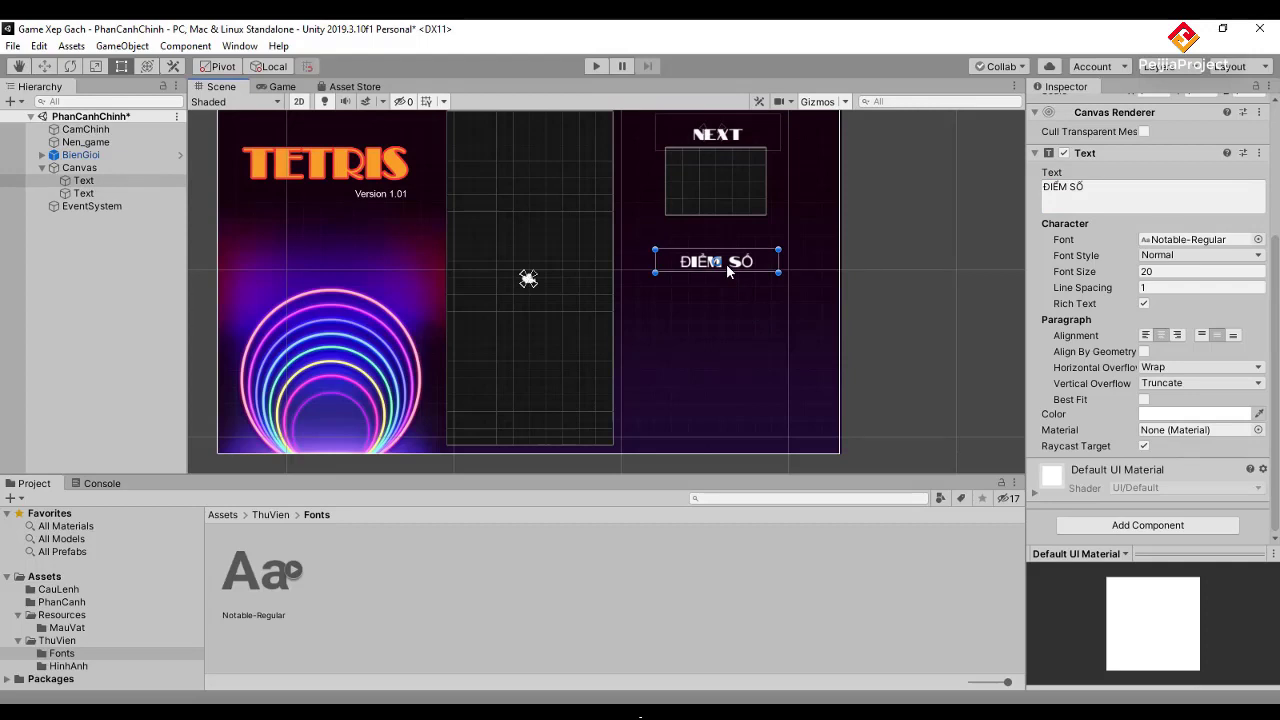
left_click(1080, 190)
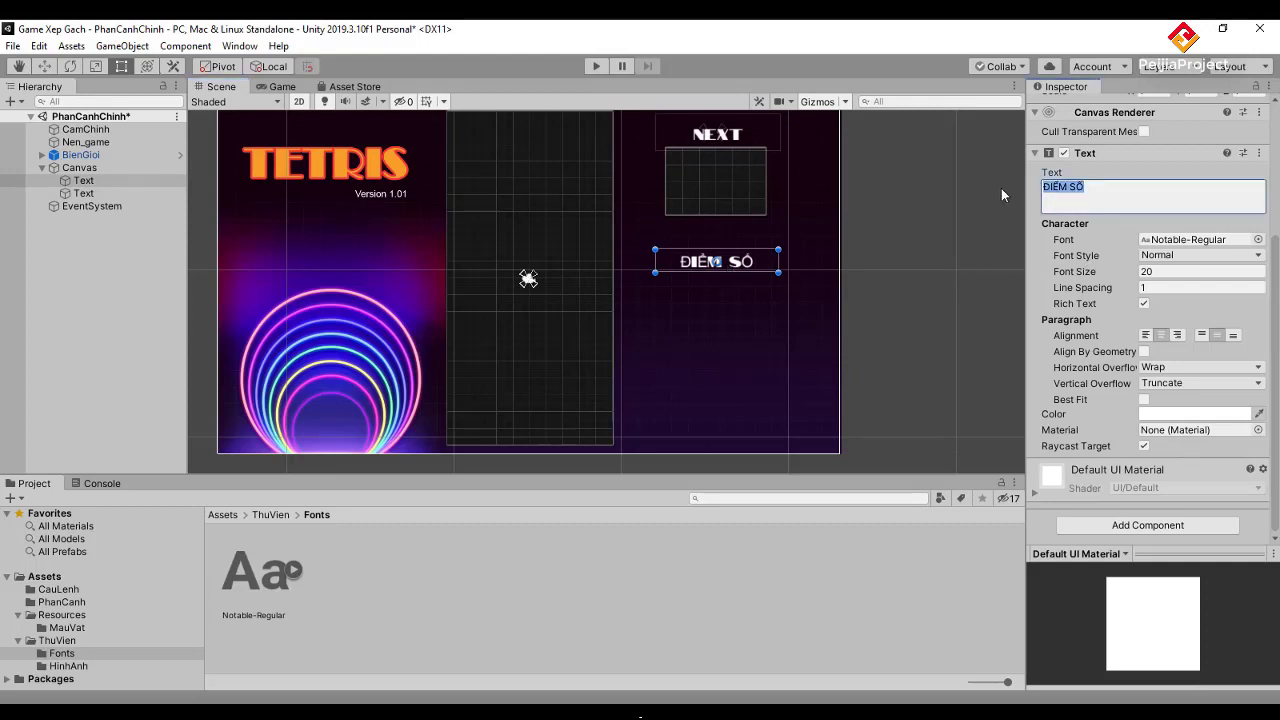
type("sC")
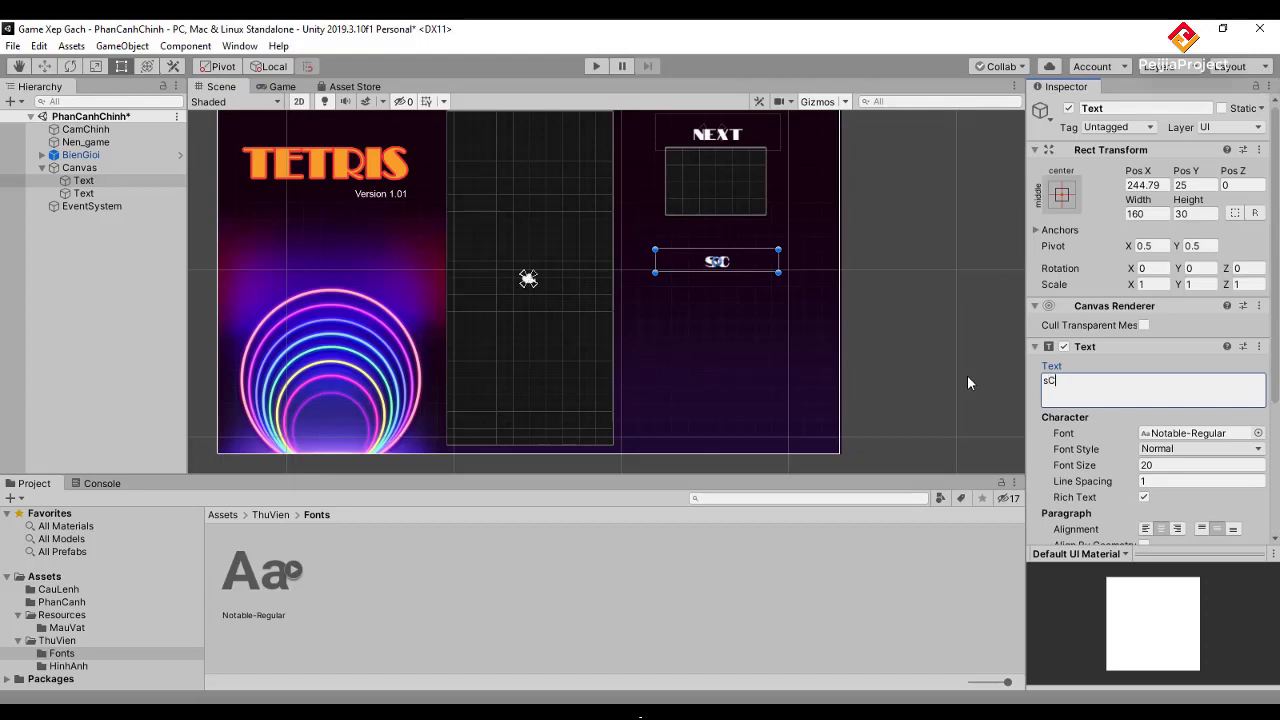
type("ORE")
type("S")
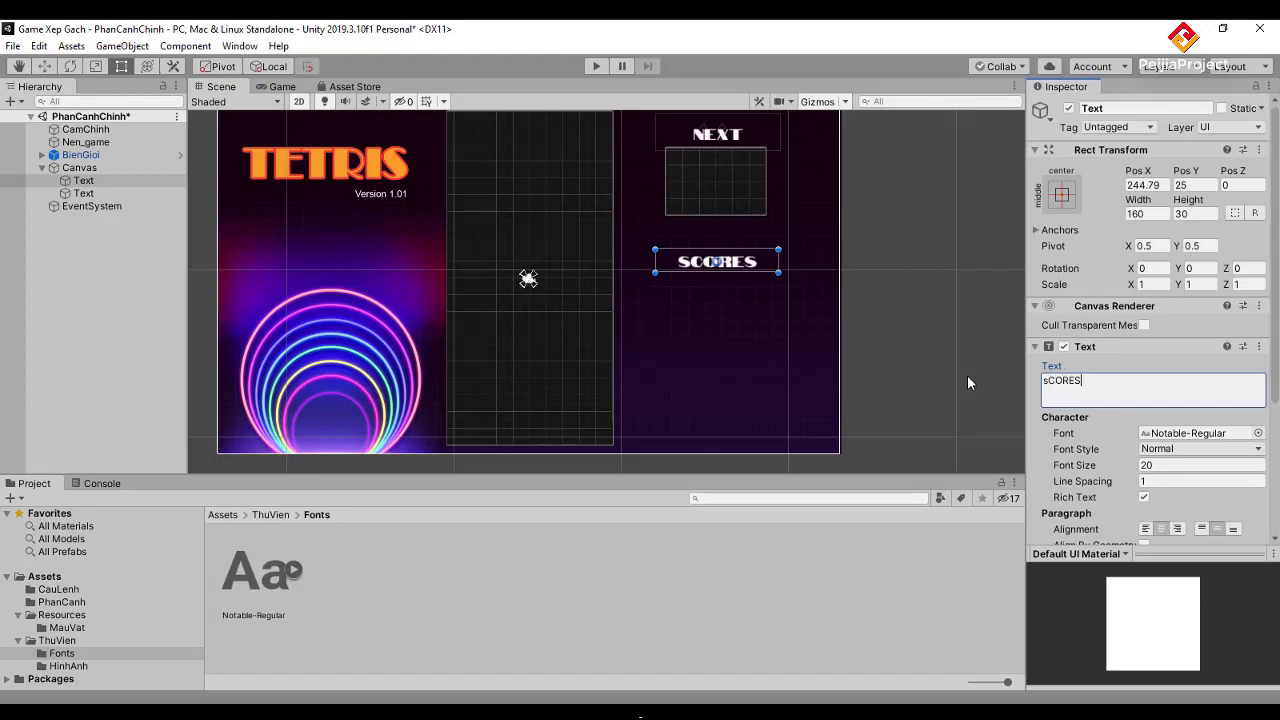
key("BackSpace")
left_click(730, 313)
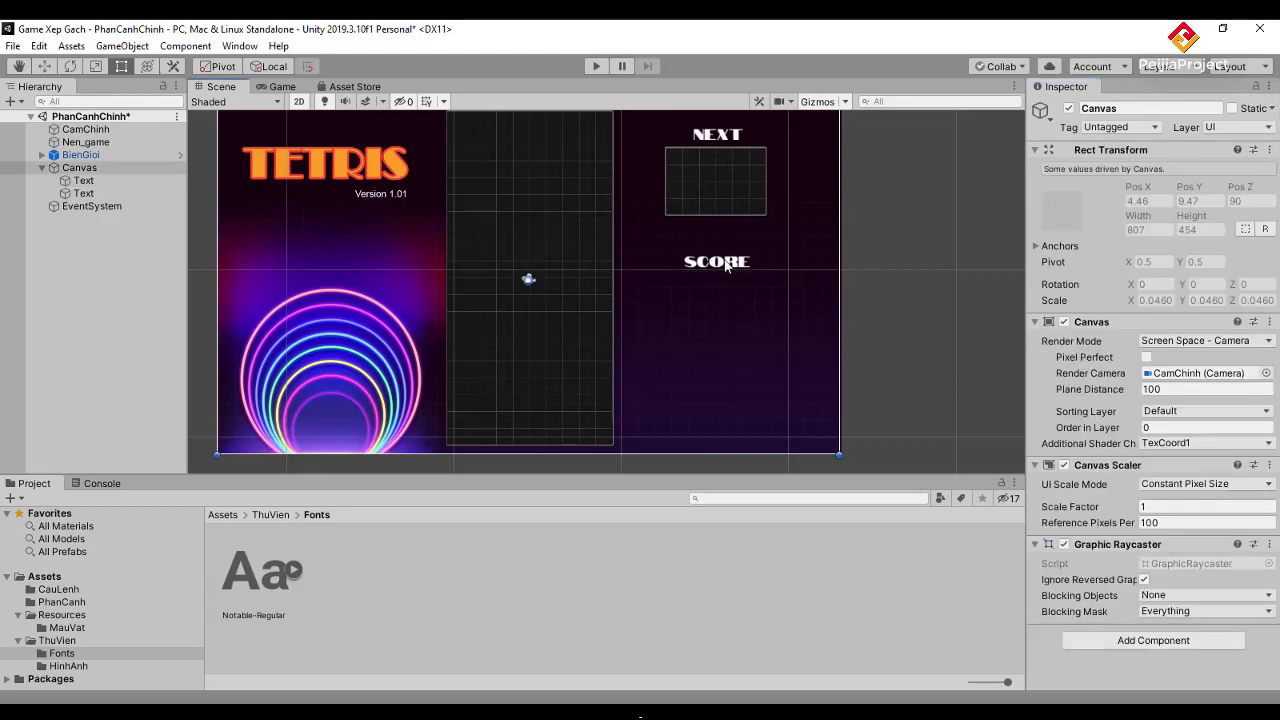
left_click(726, 266)
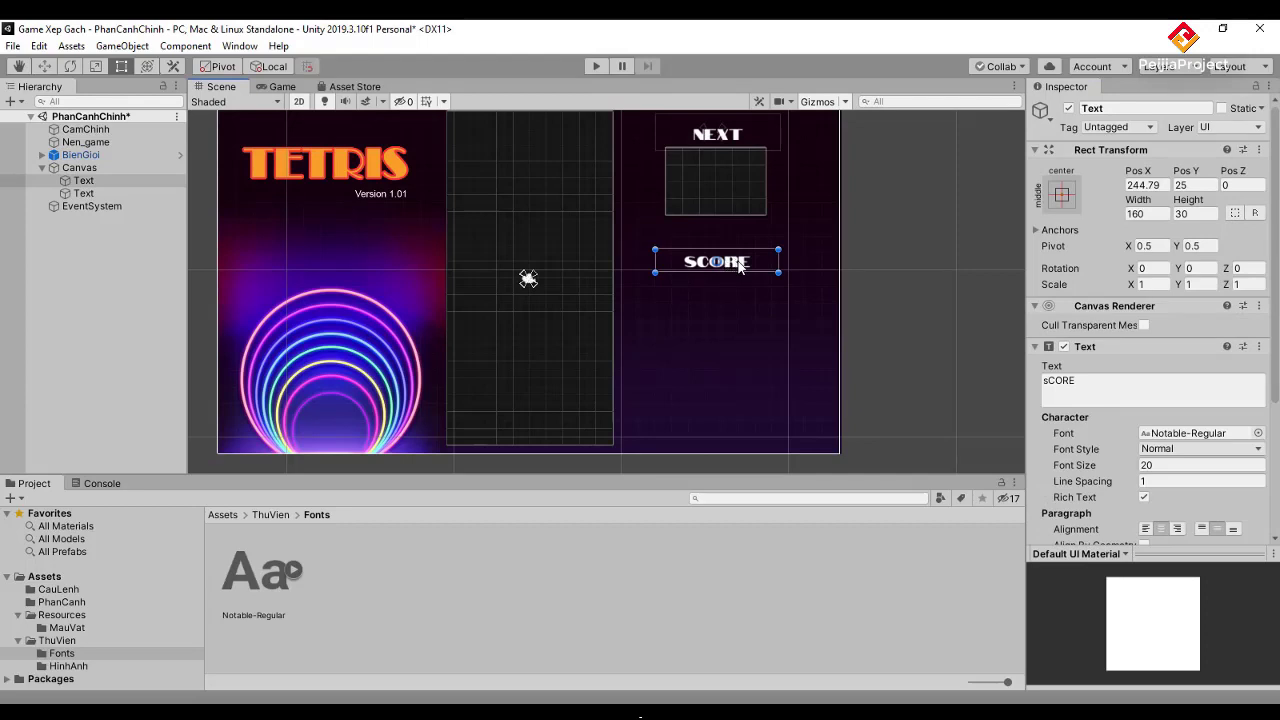
Nudge the SCORE label up slightly and check the layout in Play mode.
left_click_drag(741, 263, 740, 255)
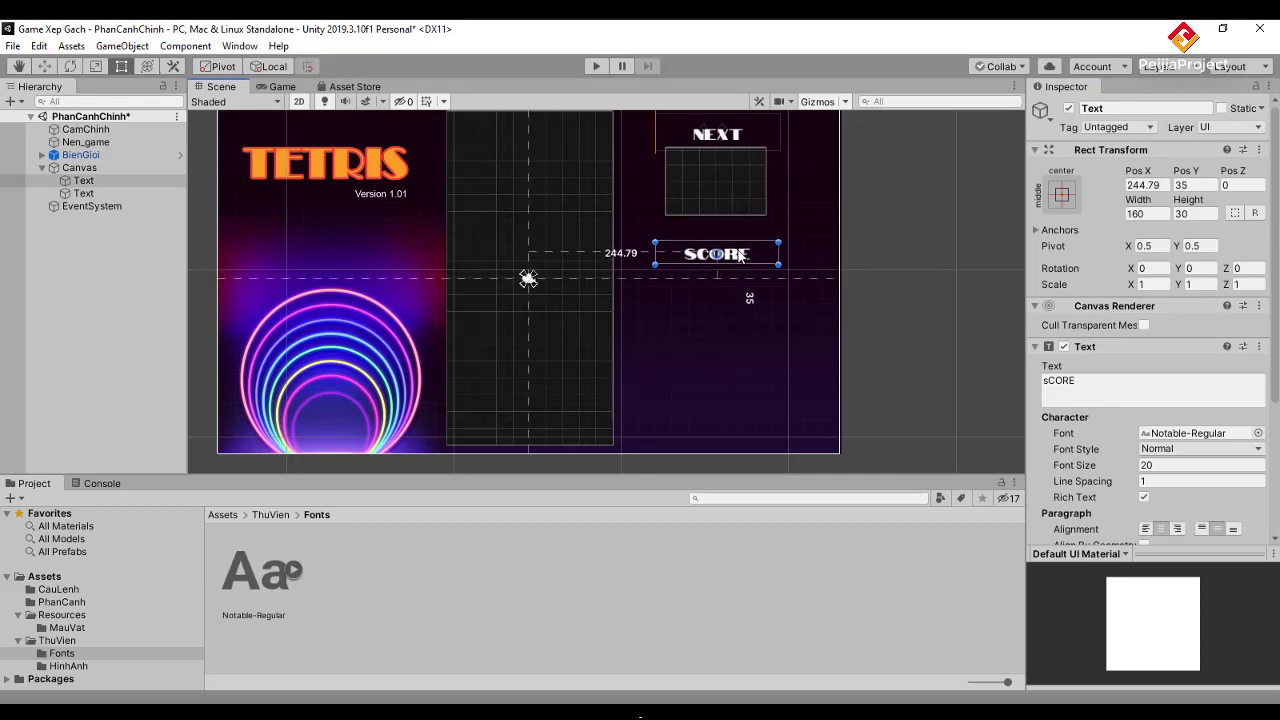
left_click(598, 66)
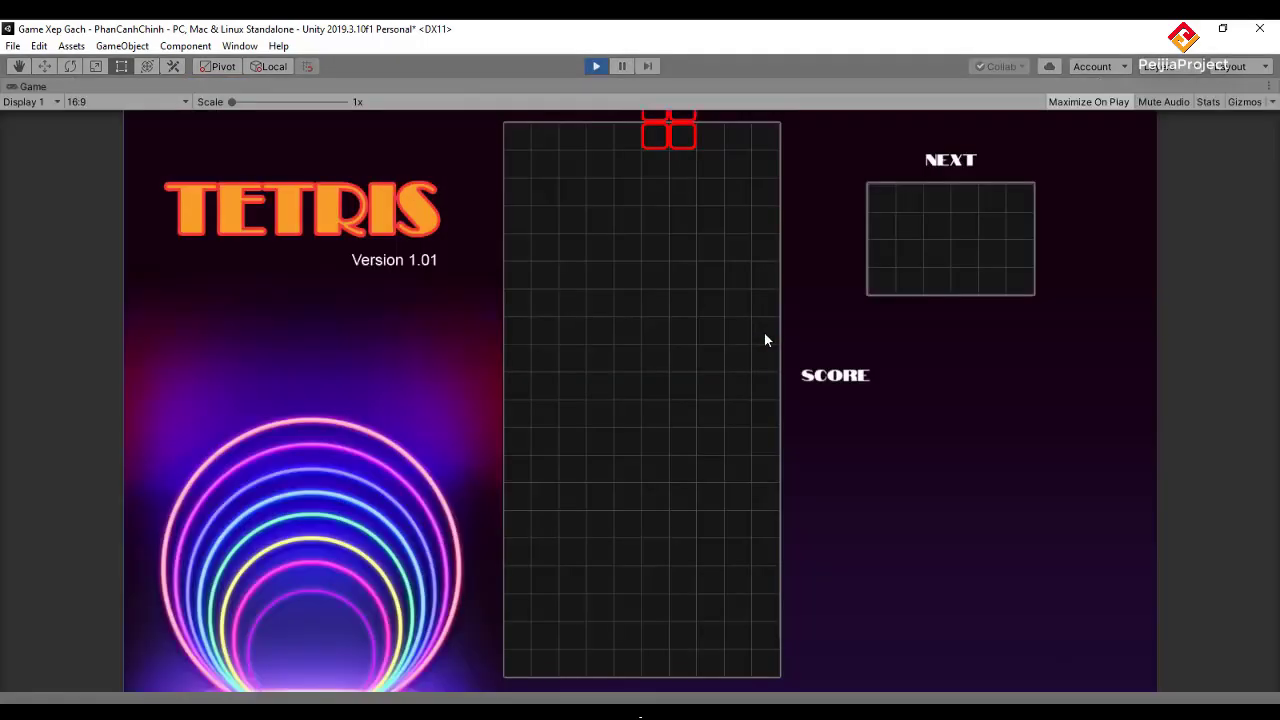
left_click(597, 67)
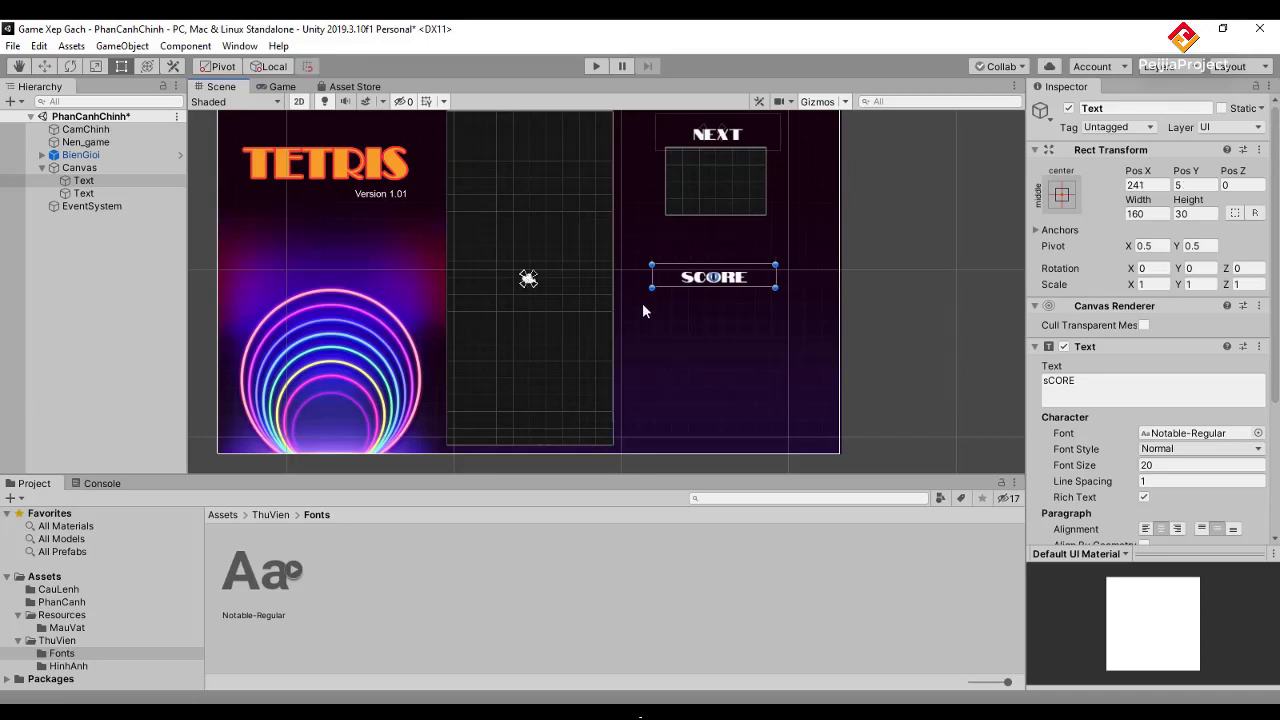
Move SCORE back under the NEXT box, anchor it to its own position, and test-run.
mouse_move(749, 263)
left_mouse_down()
mouse_move(701, 287)
mouse_move(549, 284)
left_mouse_up()
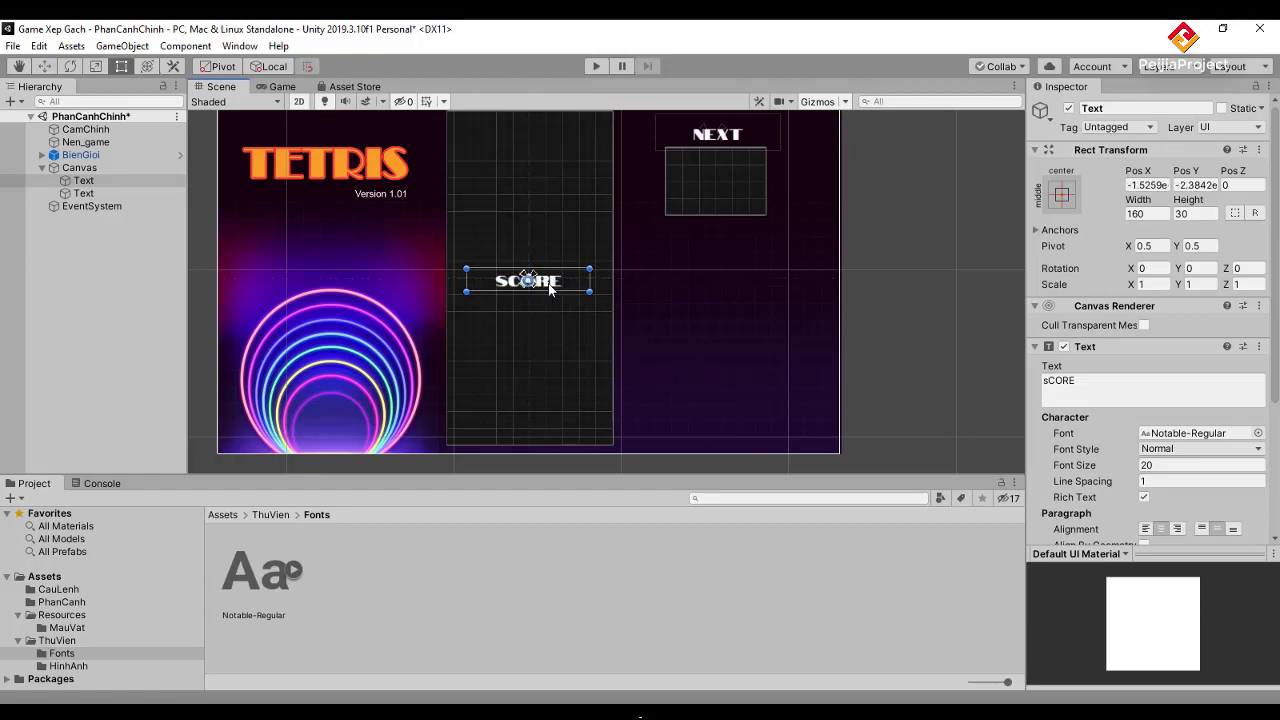
scroll(549, 284, "up", 2)
scroll(540, 286, "up", 2)
scroll(530, 288, "up", 2)
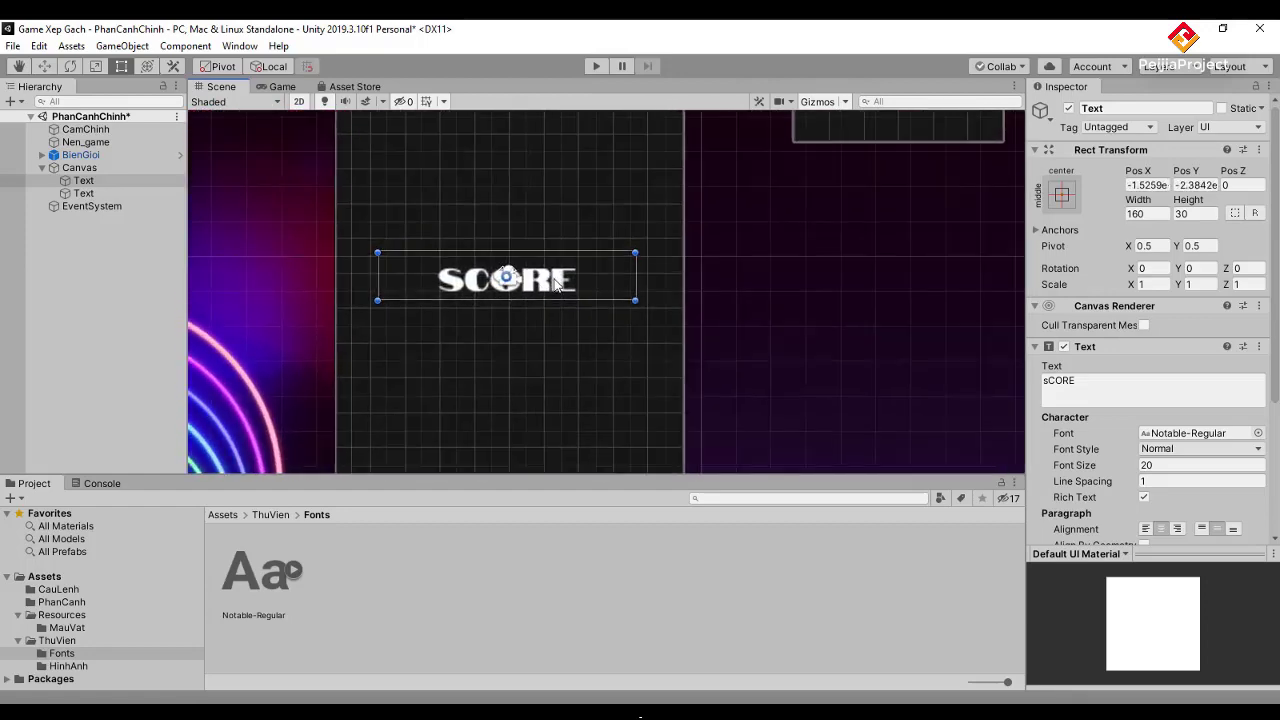
left_click_drag(561, 287, 962, 290)
mouse_move(510, 280)
left_mouse_down()
mouse_move(926, 289)
mouse_move(921, 279)
left_mouse_up()
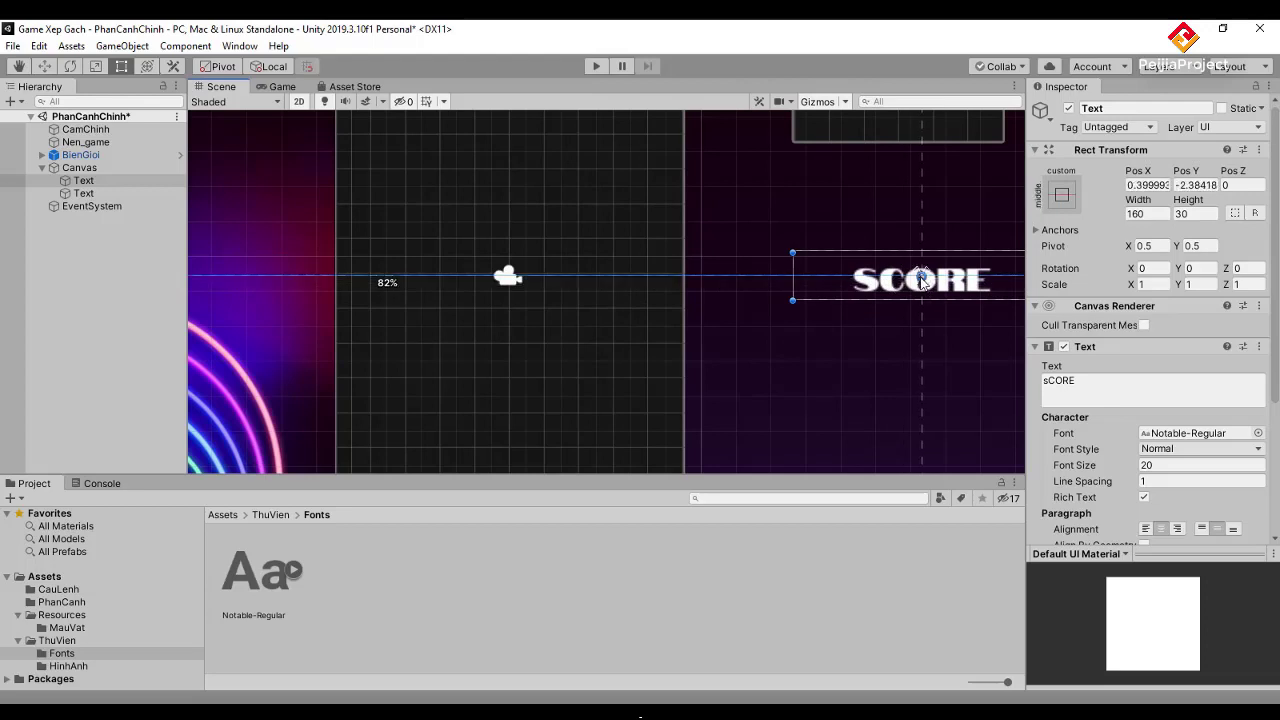
left_click(595, 66)
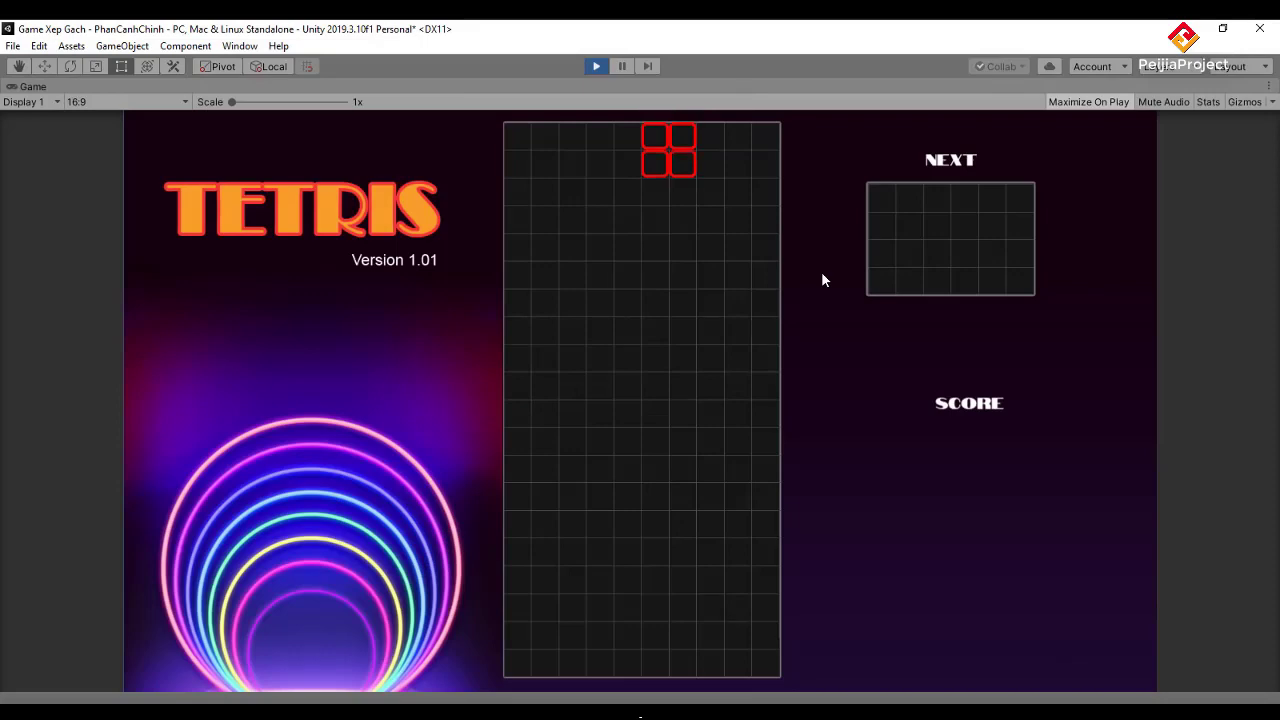
left_click(596, 65)
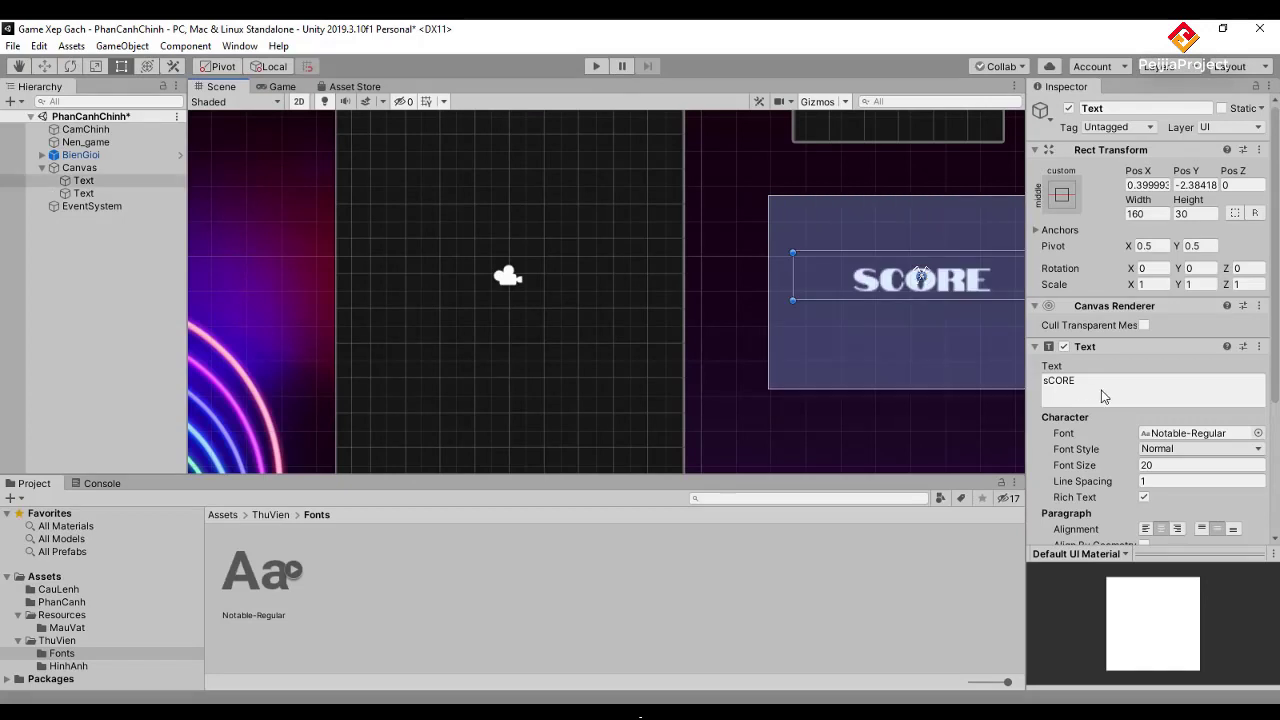
Shift the SCORE label slightly left and test-run the game again.
left_click_drag(943, 288, 913, 283)
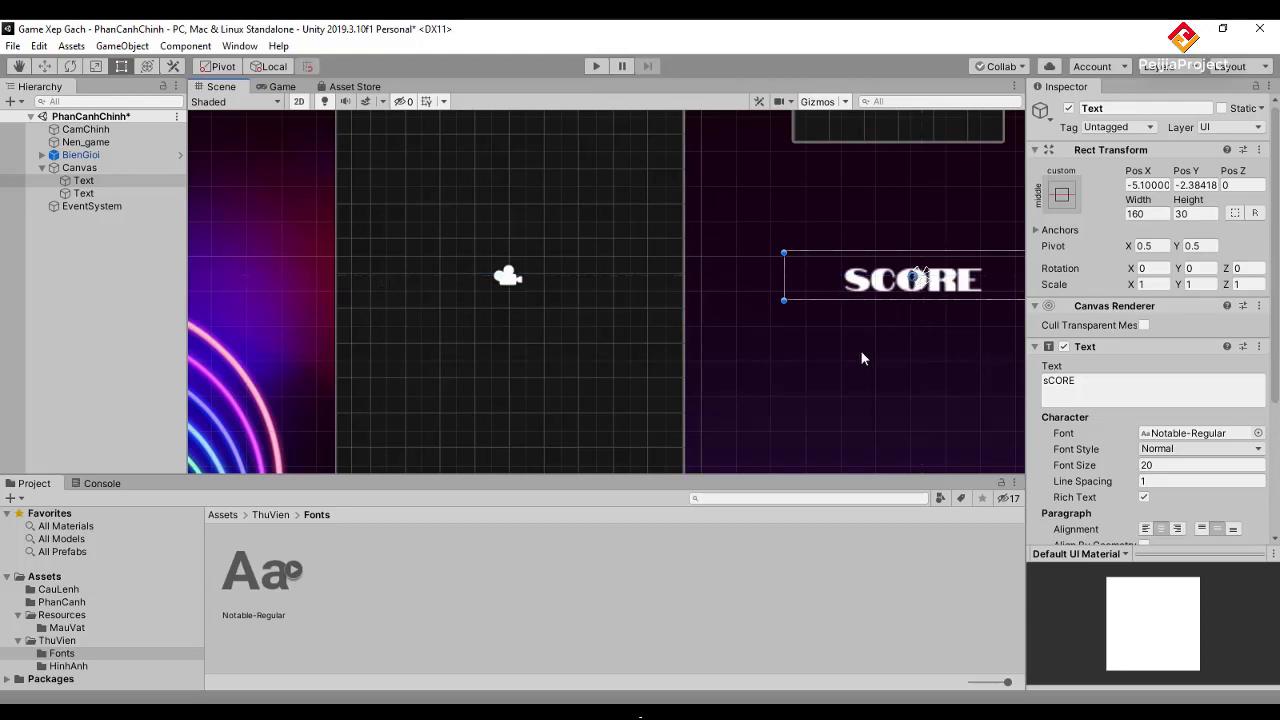
left_click(597, 66)
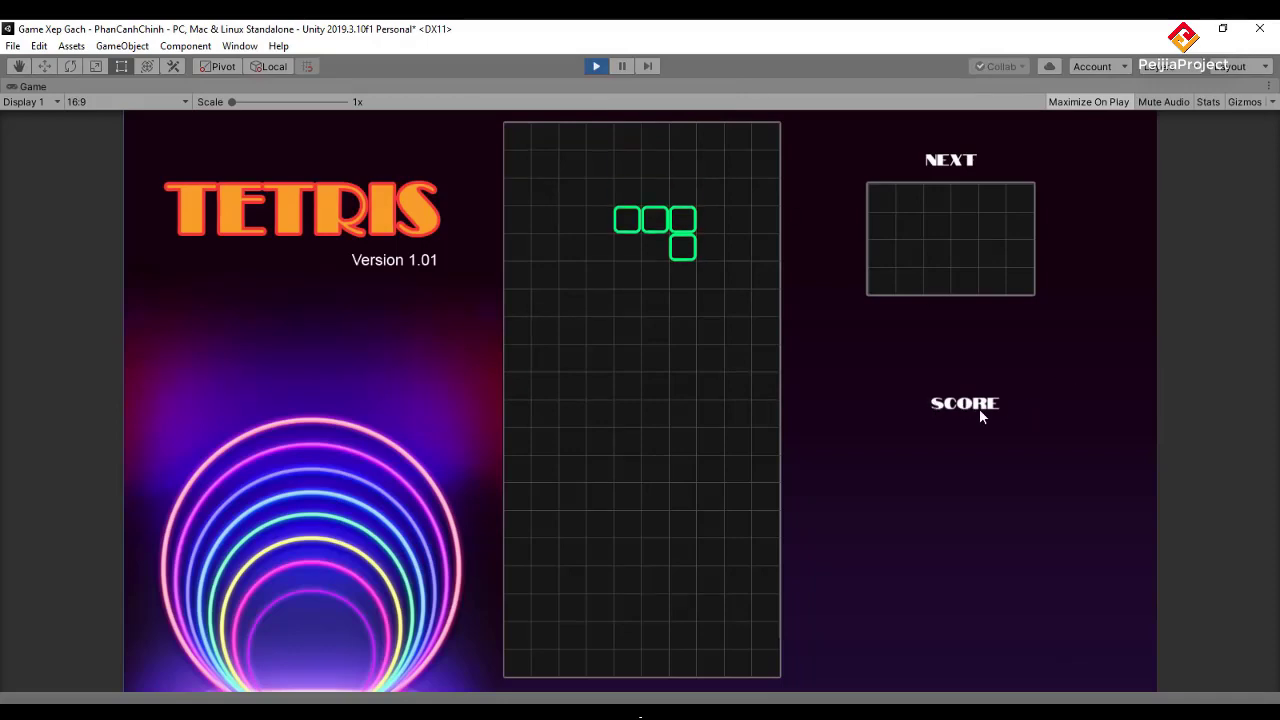
left_click(602, 69)
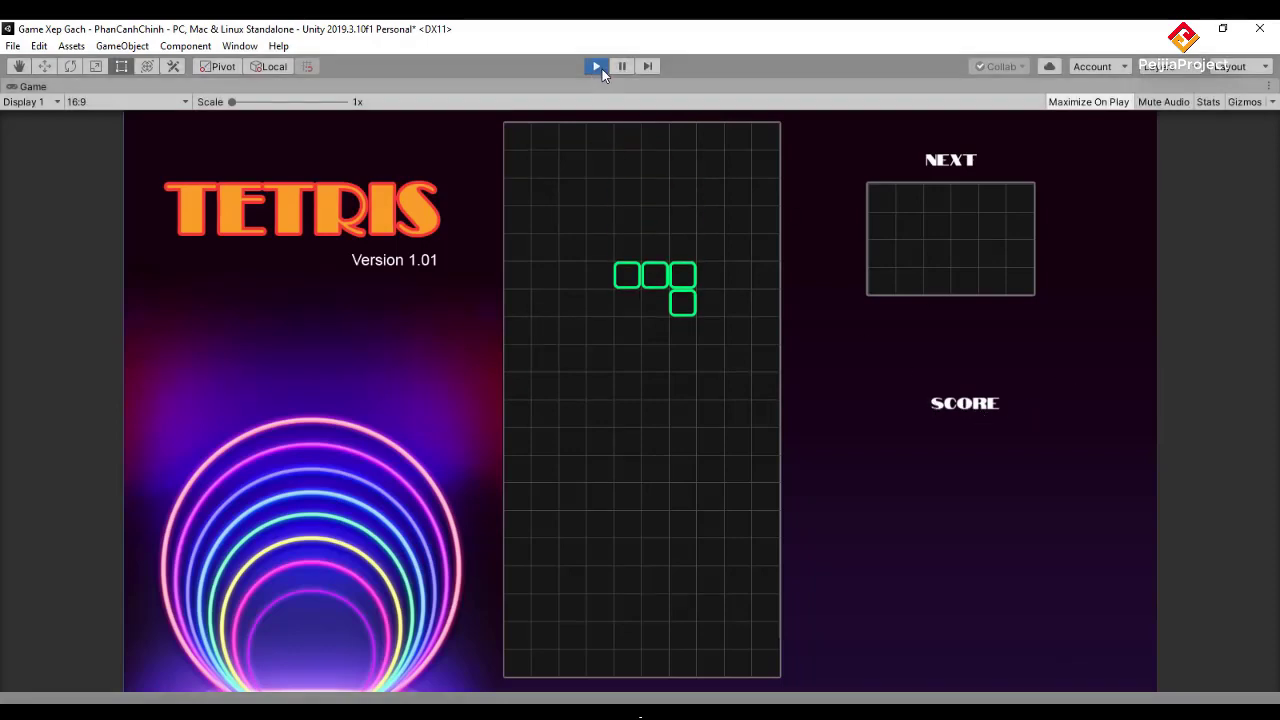
Split SCORE's anchors onto its text box's top-left and top-right corners, then test-run the game.
scroll(847, 328, "down", 2)
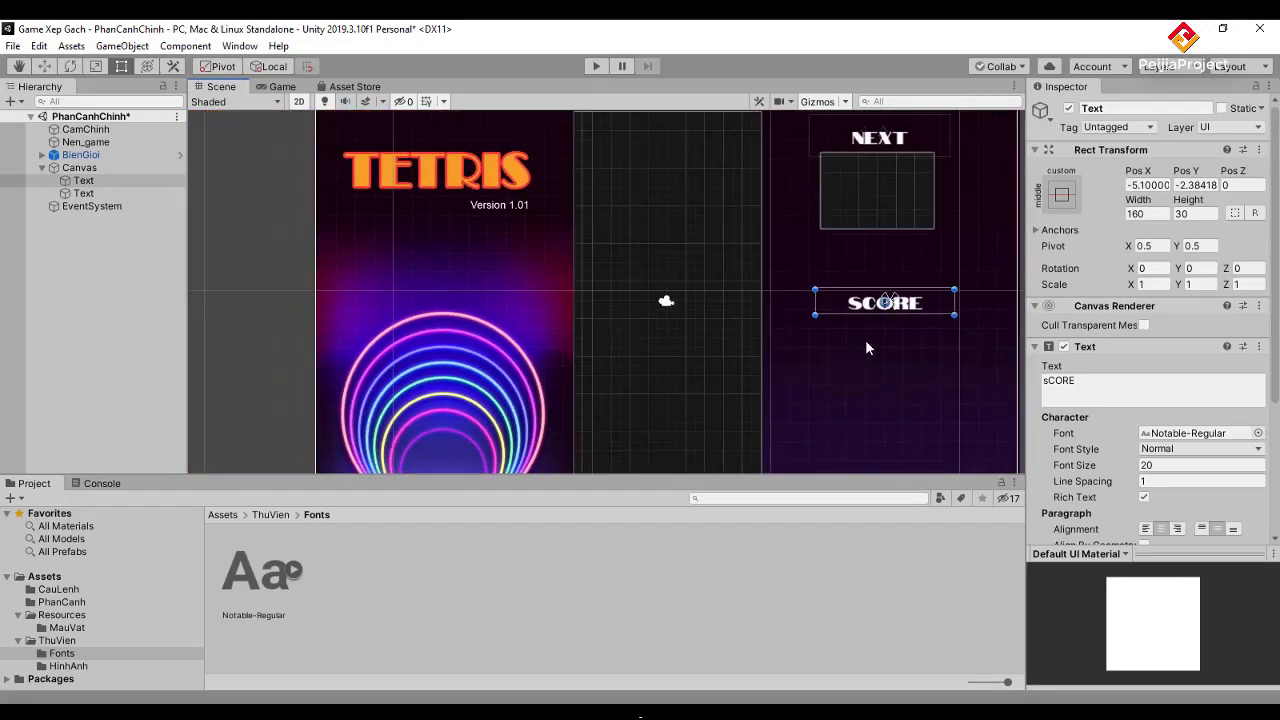
mouse_move(797, 256)
left_mouse_down()
mouse_move(980, 337)
mouse_move(920, 299)
left_mouse_up()
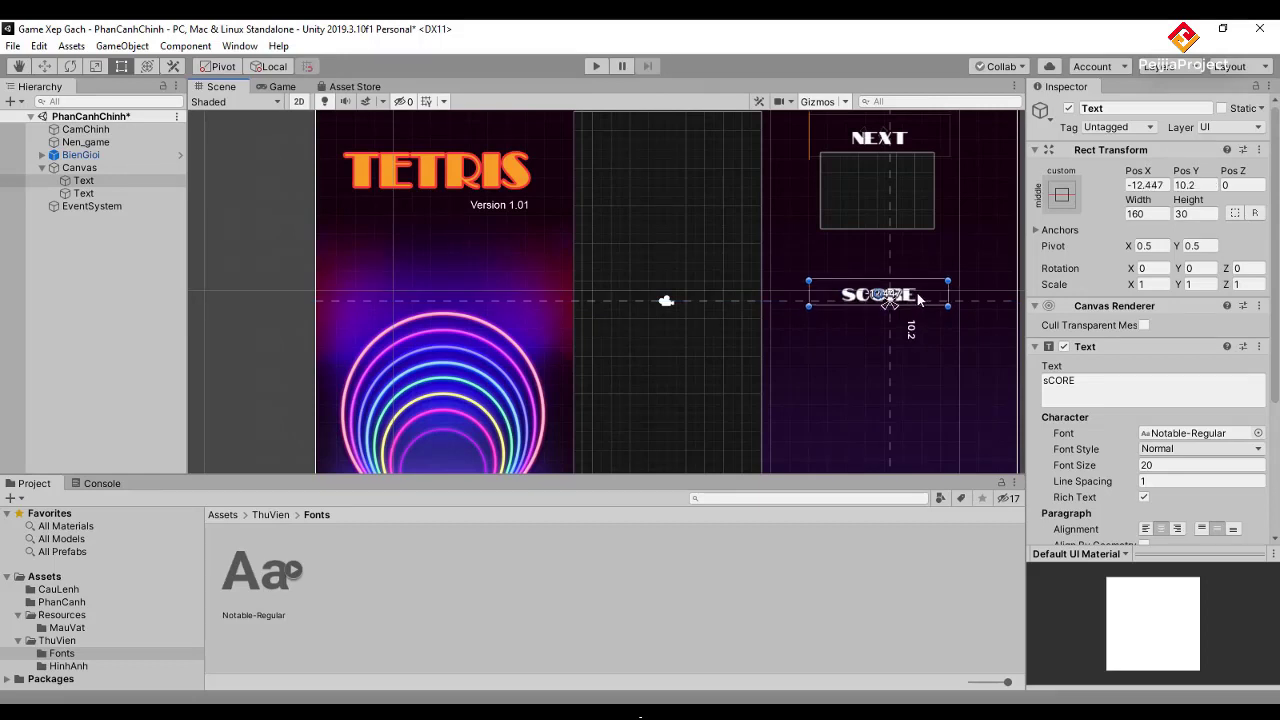
left_click_drag(920, 299, 920, 297)
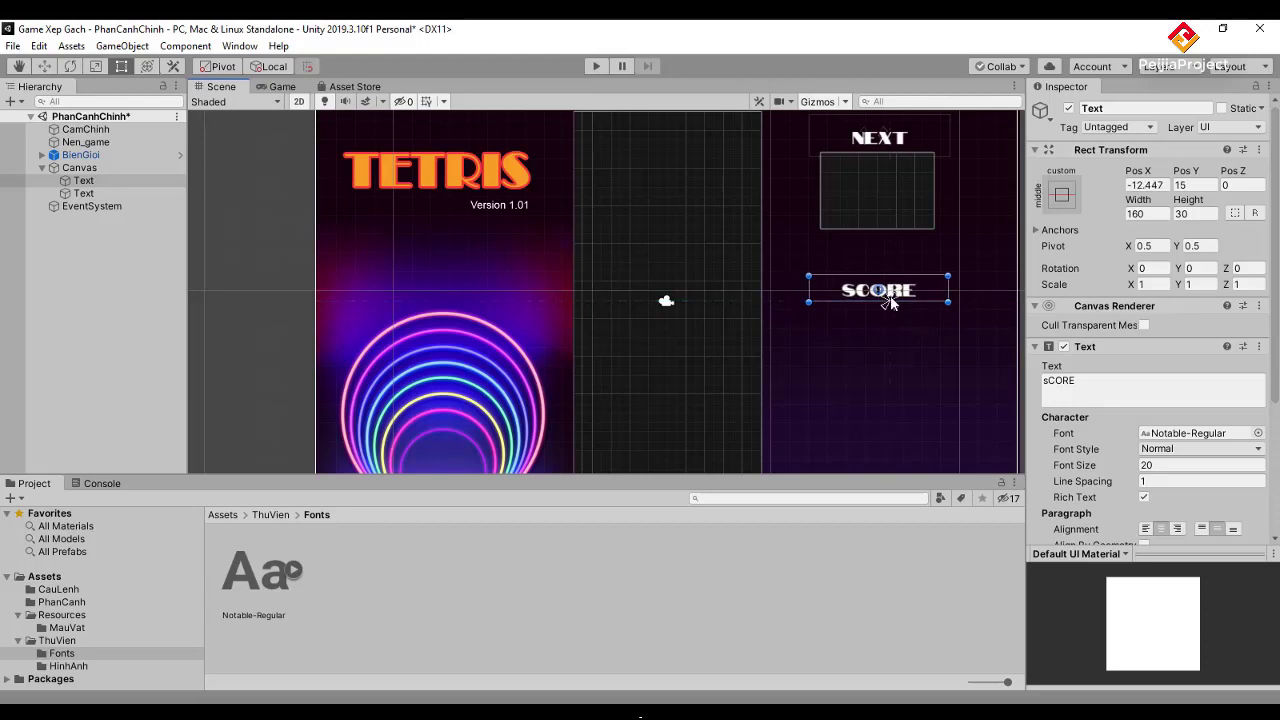
left_click(892, 306)
left_click(889, 306)
left_click_drag(887, 307, 875, 303)
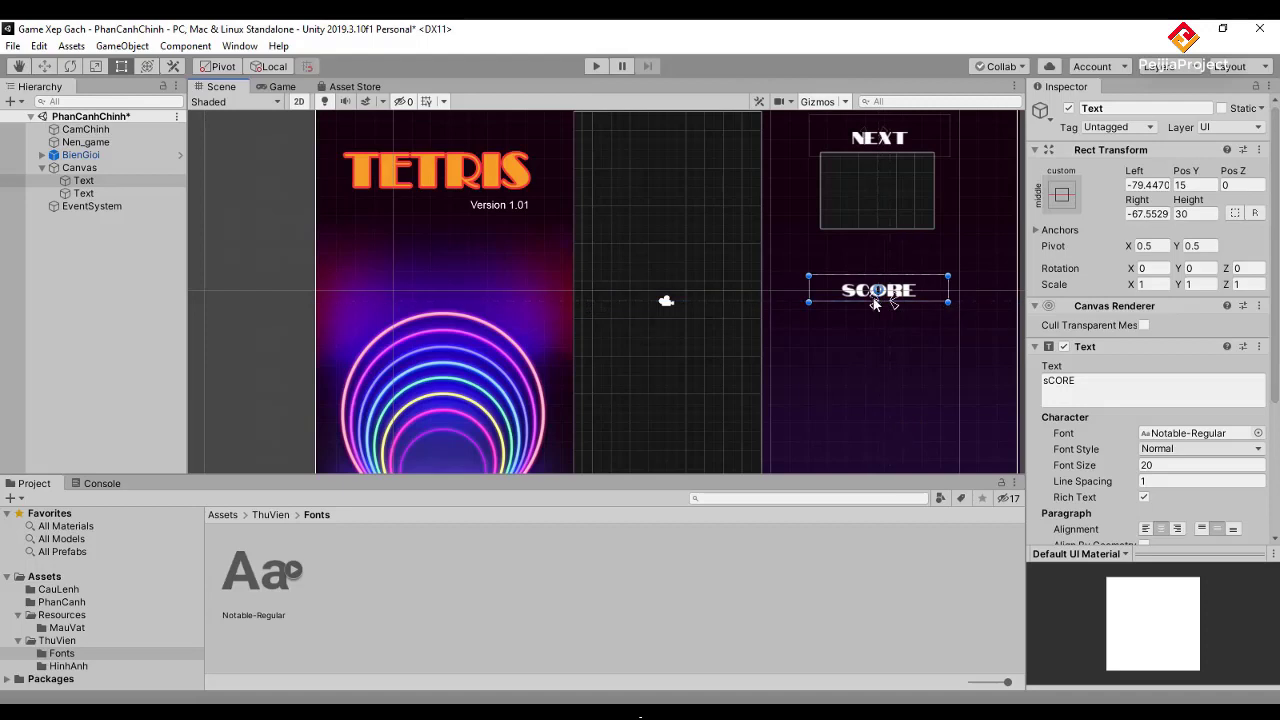
left_click_drag(875, 303, 805, 280)
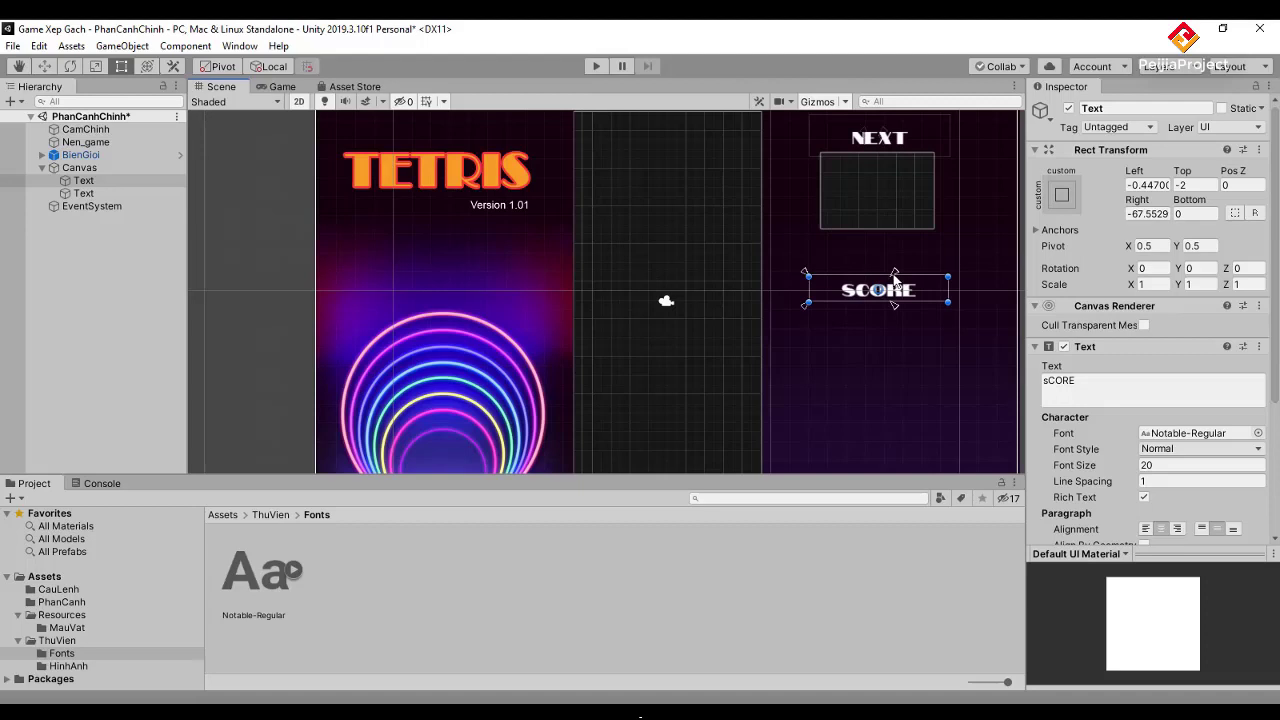
left_click_drag(895, 280, 951, 278)
left_click(595, 63)
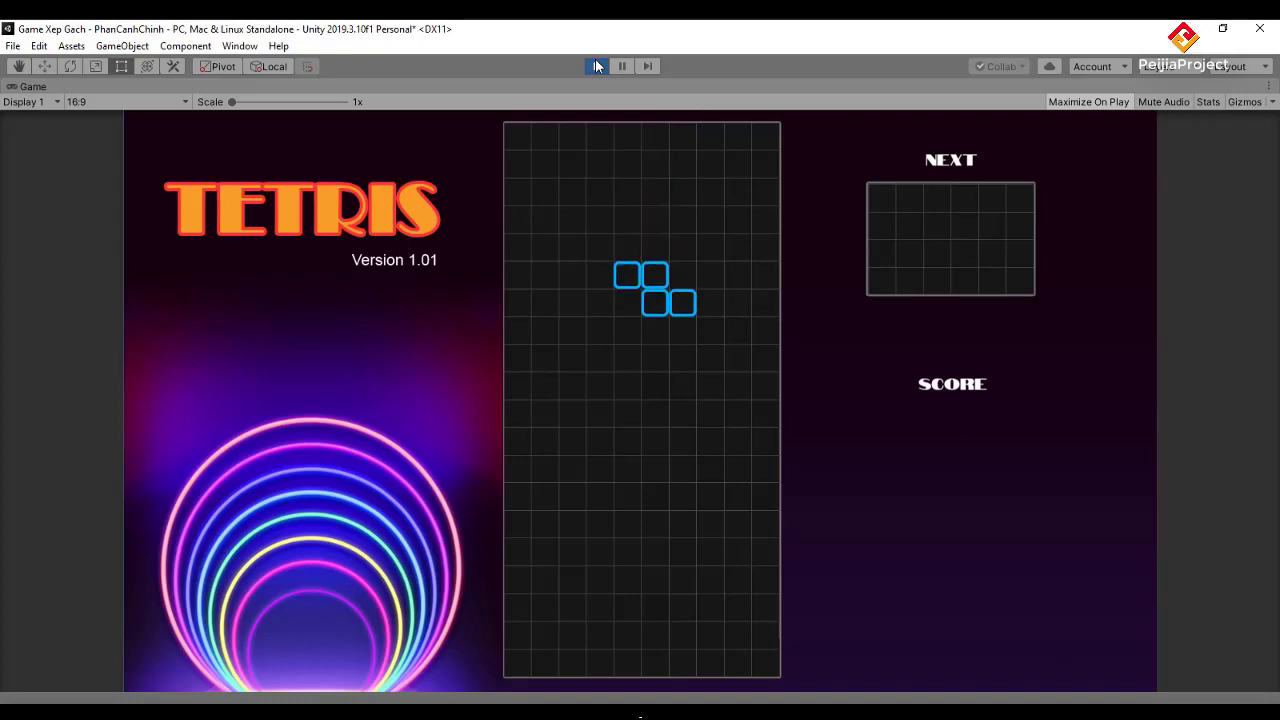
left_click(596, 66)
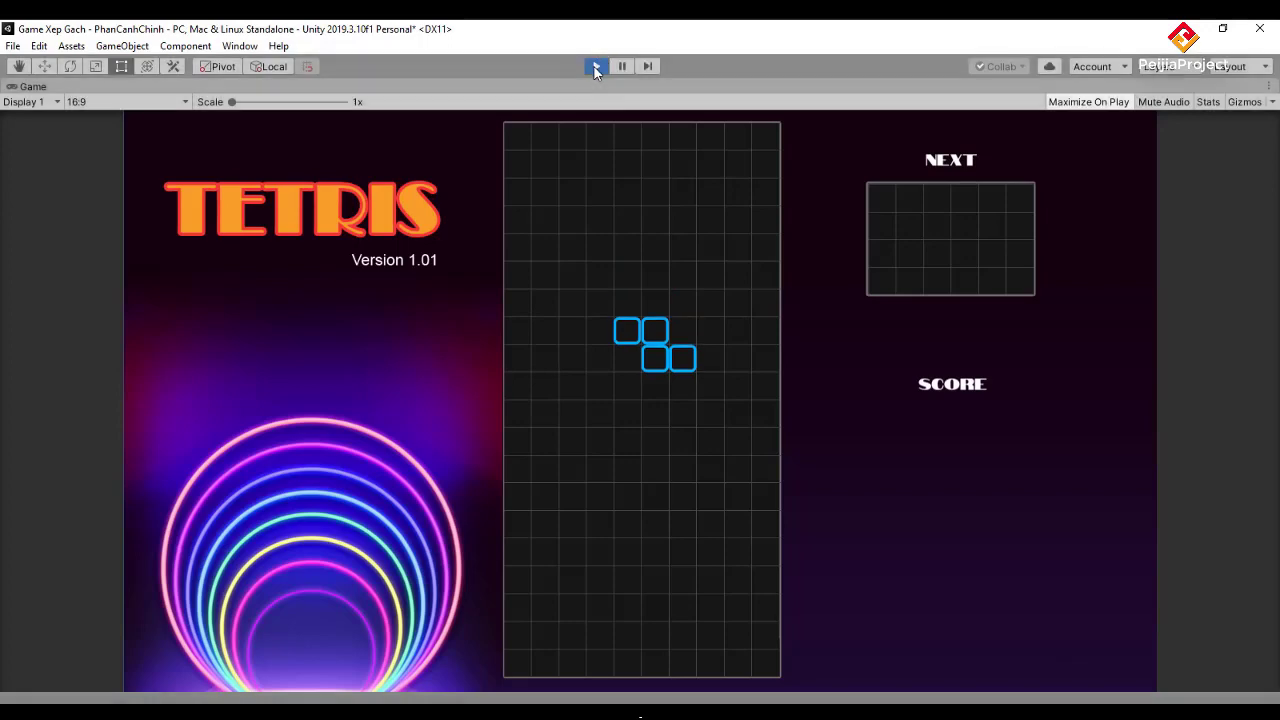
Raise the font size of both the NEXT and SCORE labels to 25.
left_click(906, 368)
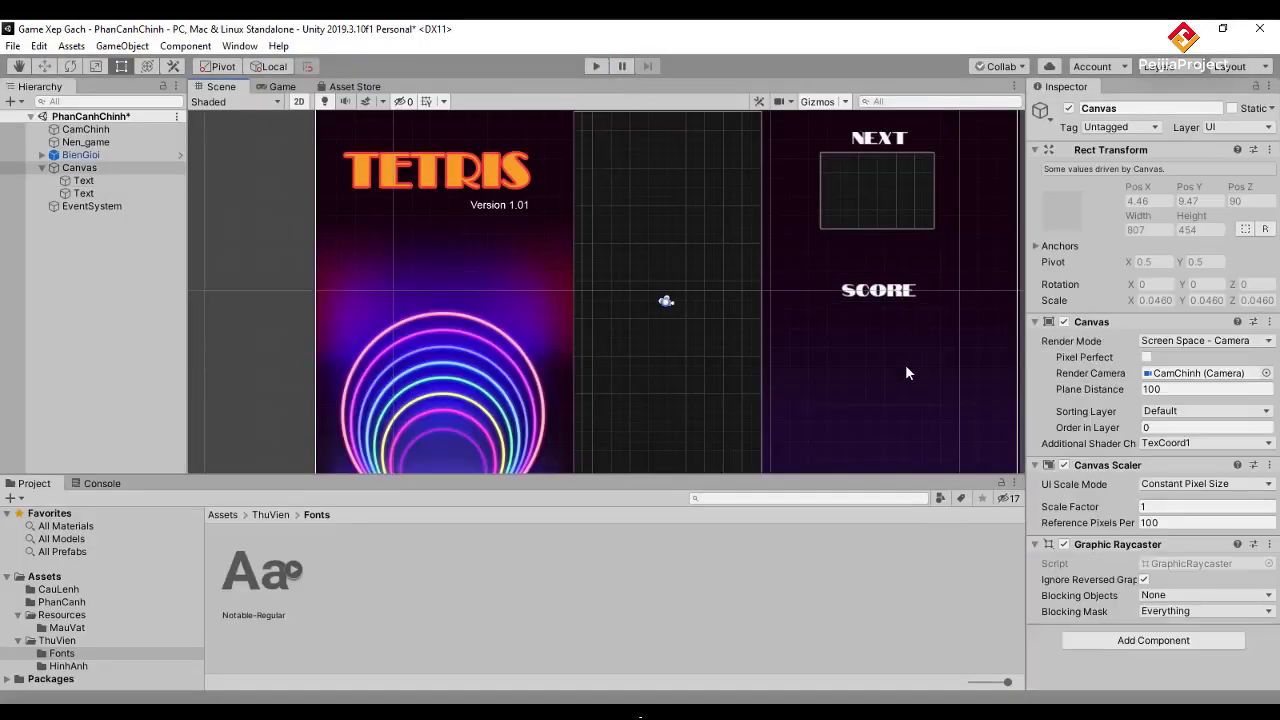
left_click(875, 139)
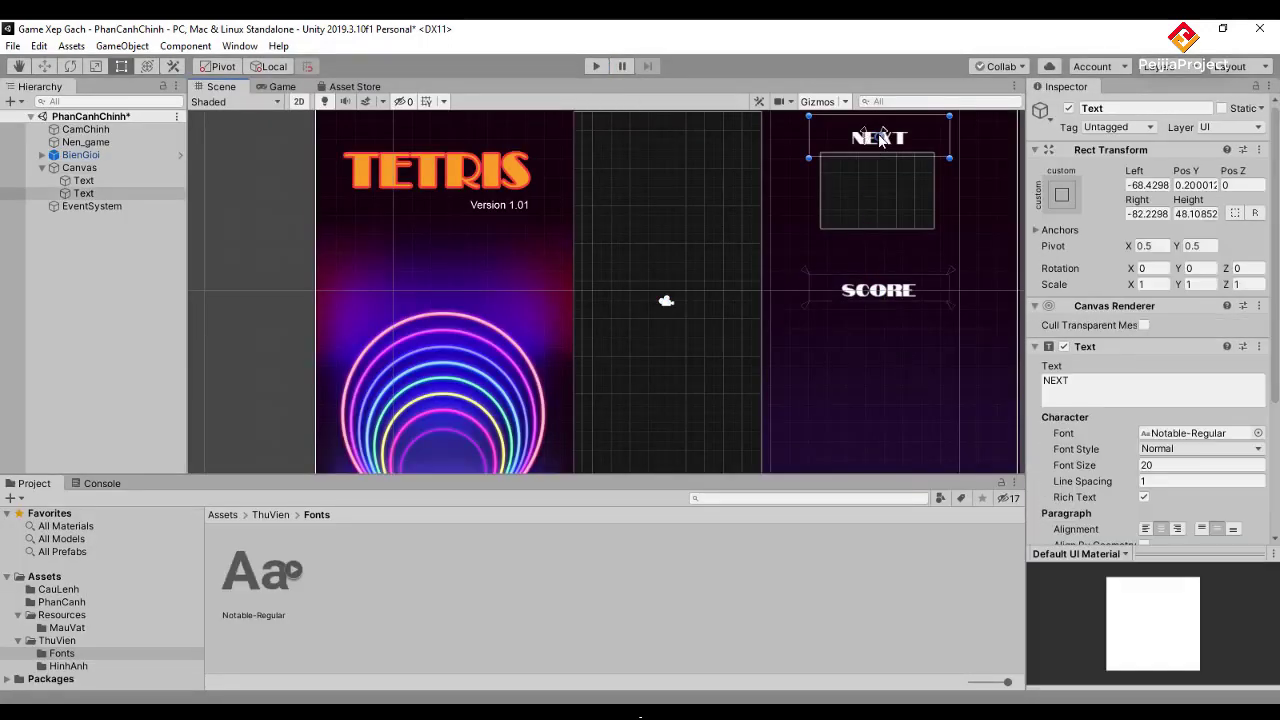
left_click(893, 294, "shift")
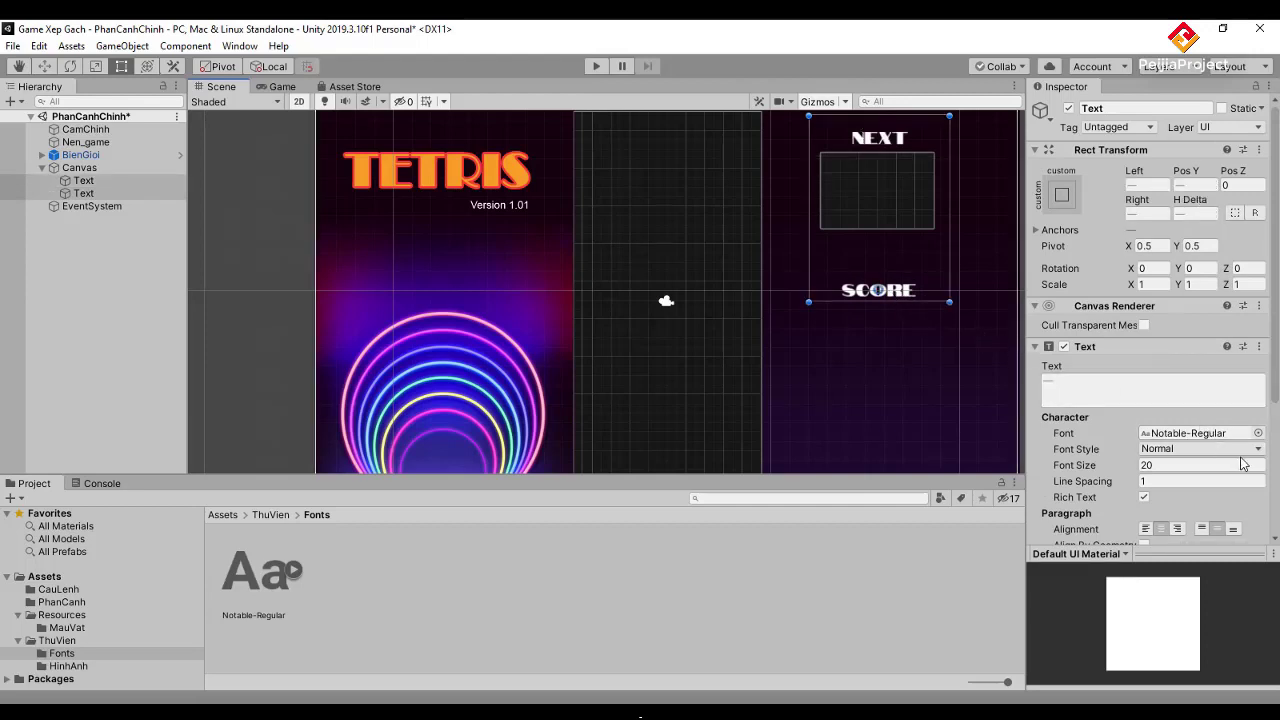
left_click_drag(1097, 472, 1118, 470)
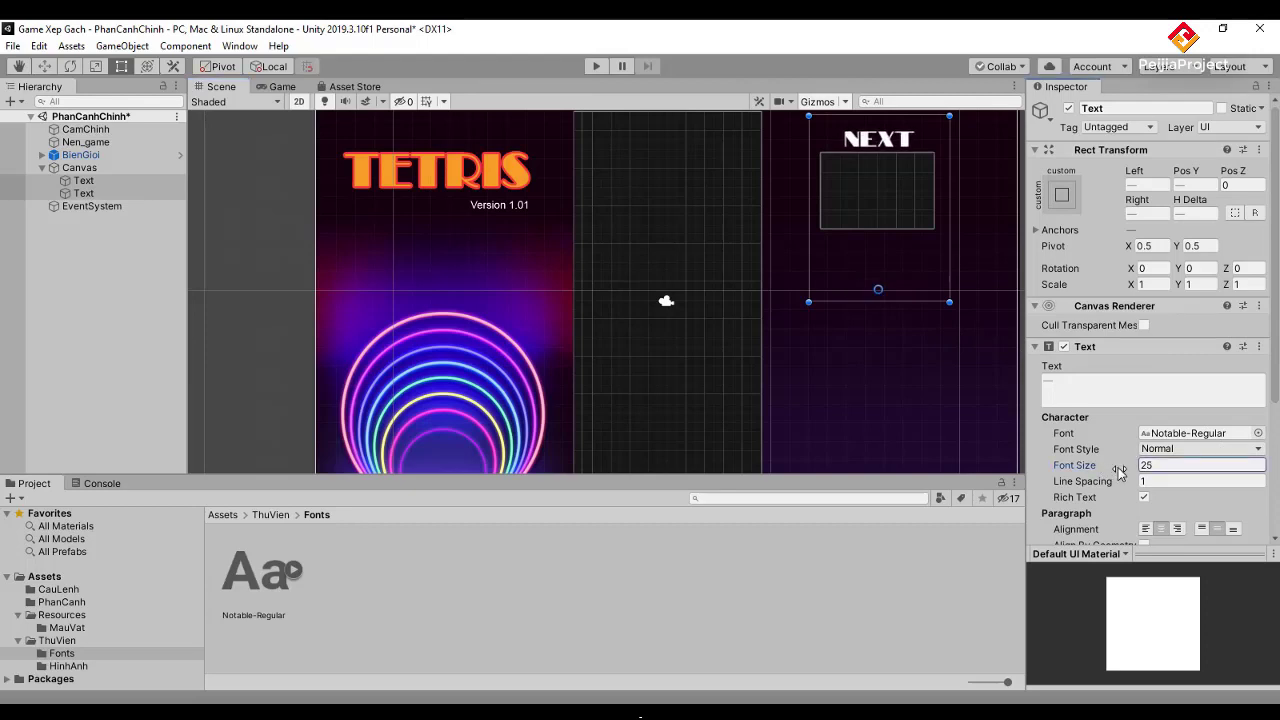
Enlarge the SCORE text box so the word fits, then test-run the game.
left_click(887, 353)
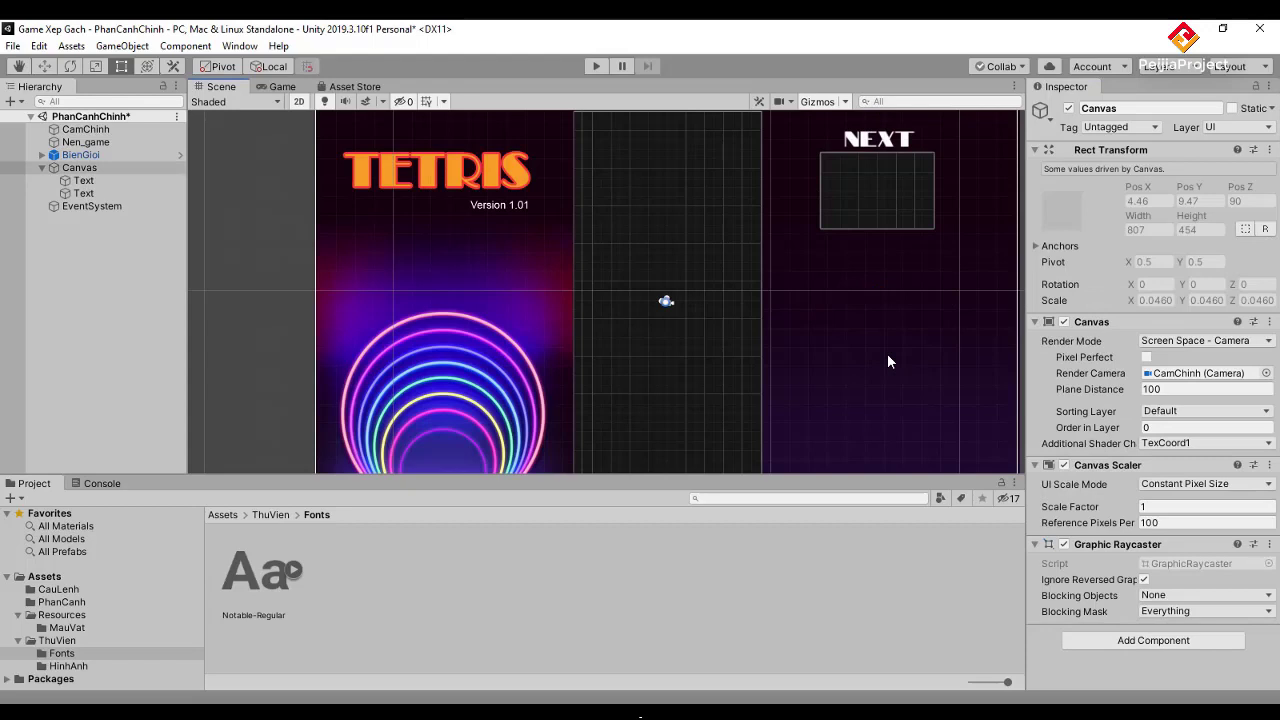
left_click(862, 275)
left_click_drag(806, 303, 805, 320)
left_click(953, 308)
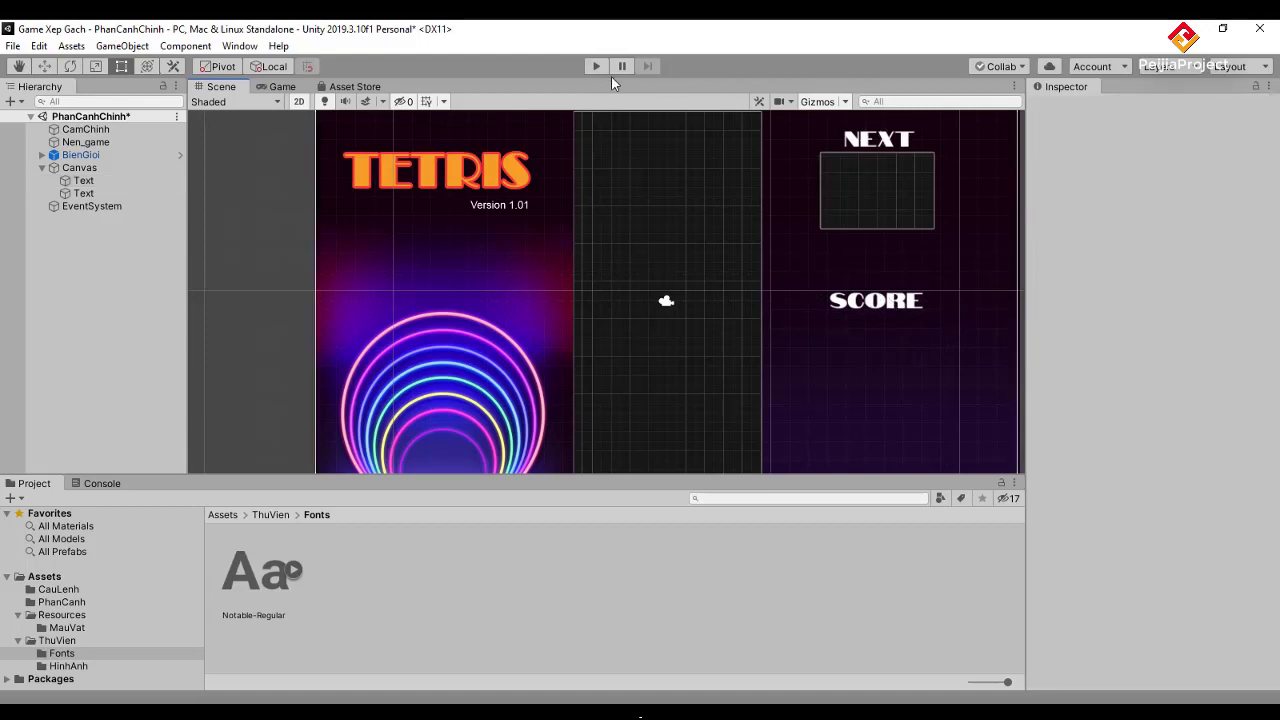
left_click(596, 67)
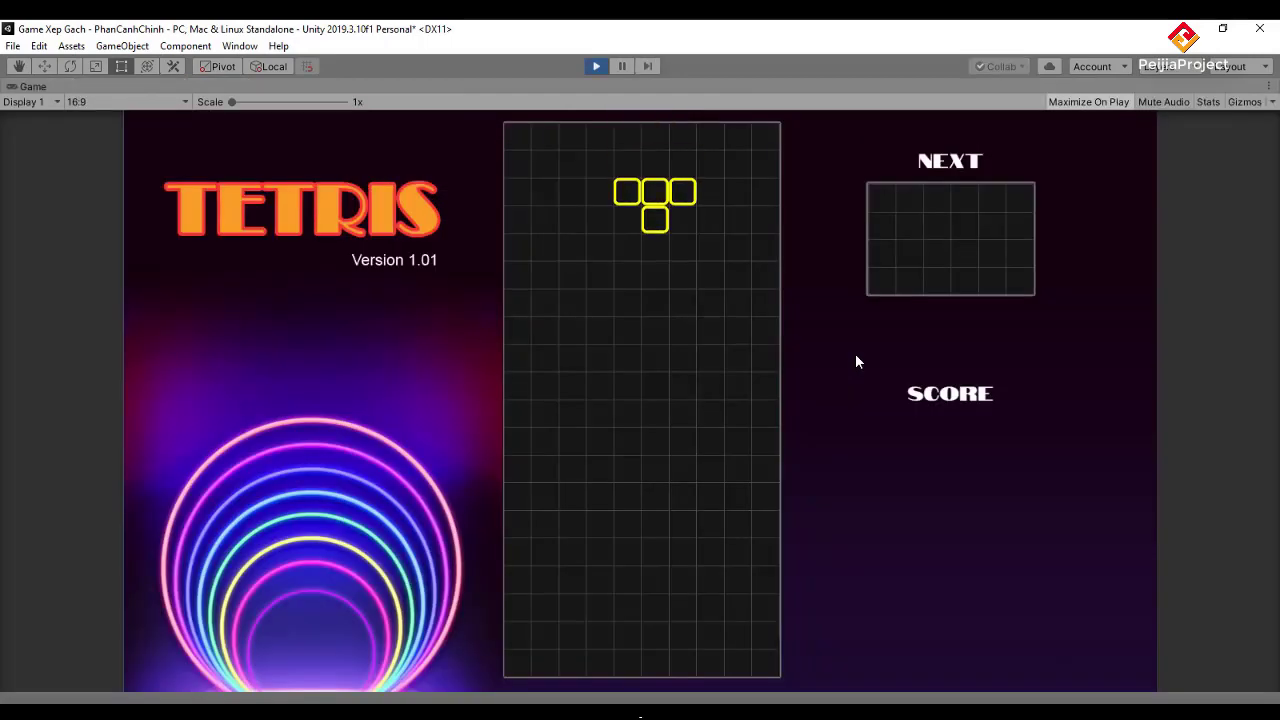
left_click(597, 67)
Adjust the SCORE text box's right edge to fine-tune its size.
left_click(919, 302)
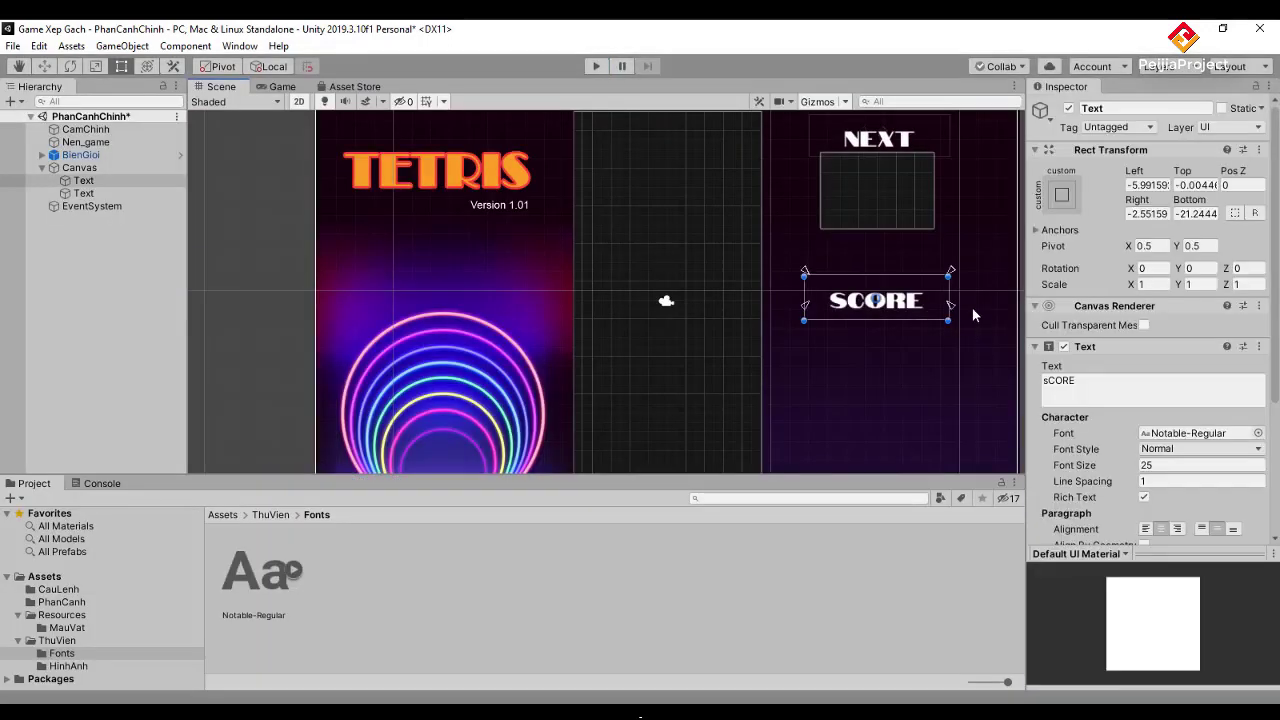
left_click_drag(957, 313, 960, 330)
left_click(954, 318)
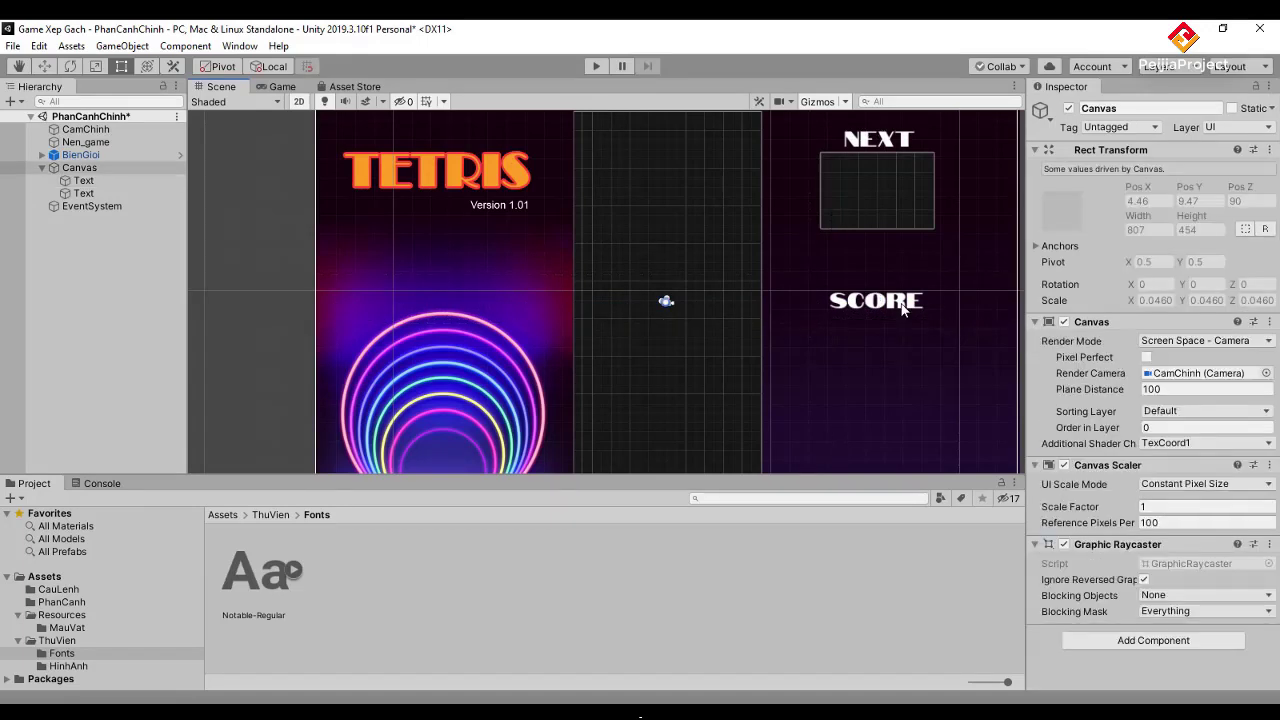
left_click(946, 318)
left_click_drag(943, 318, 957, 328)
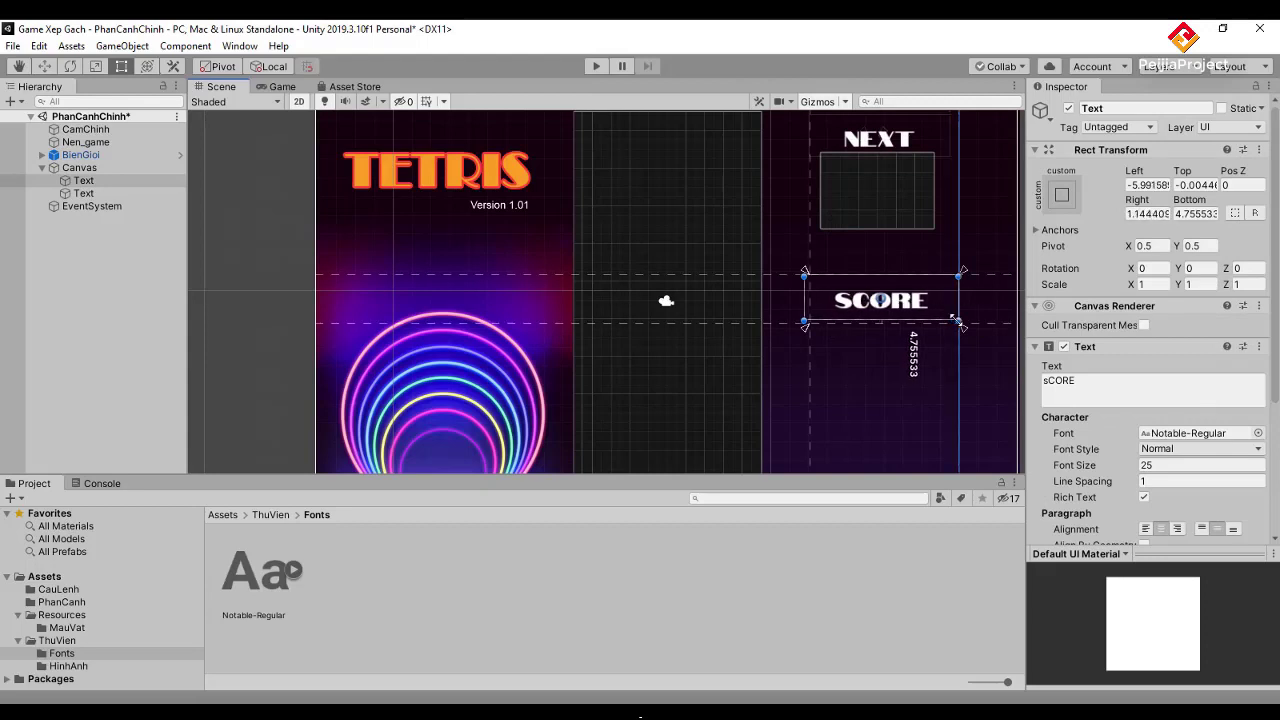
left_click(868, 397)
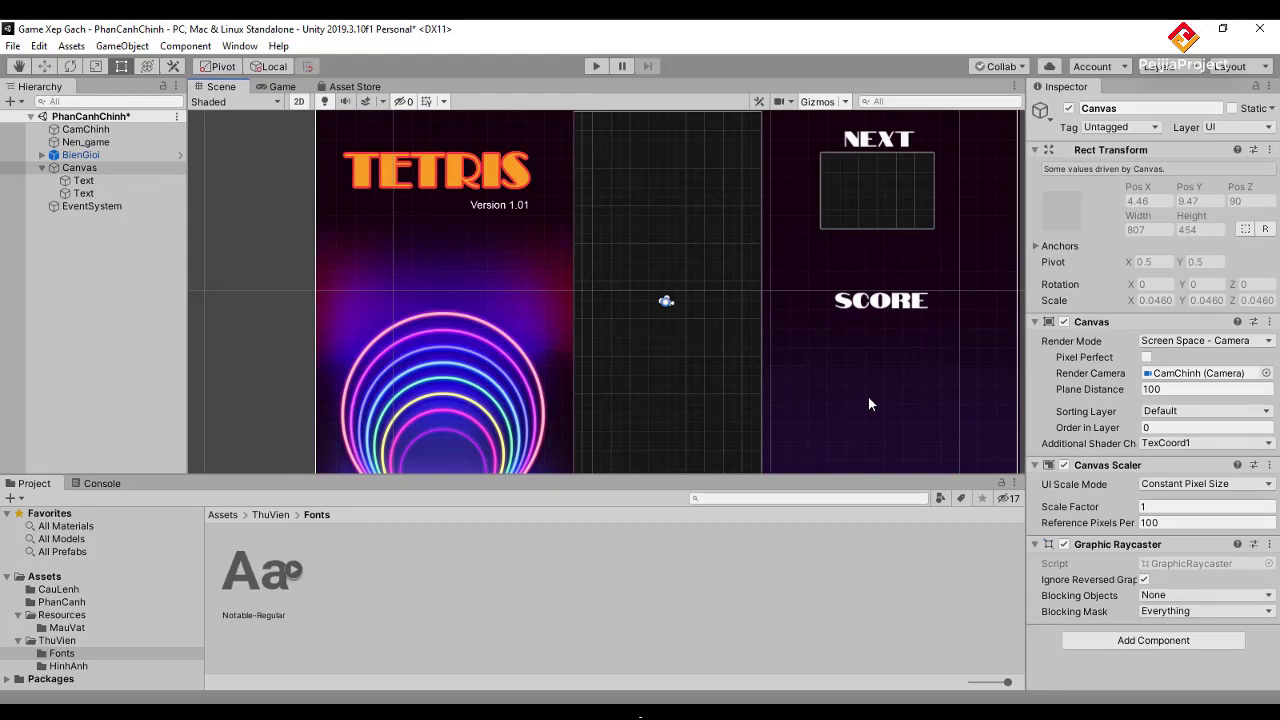
left_click(250, 299)
Duplicate the SCORE label and move the copy down below SCORE.
scroll(928, 374, "down", 1)
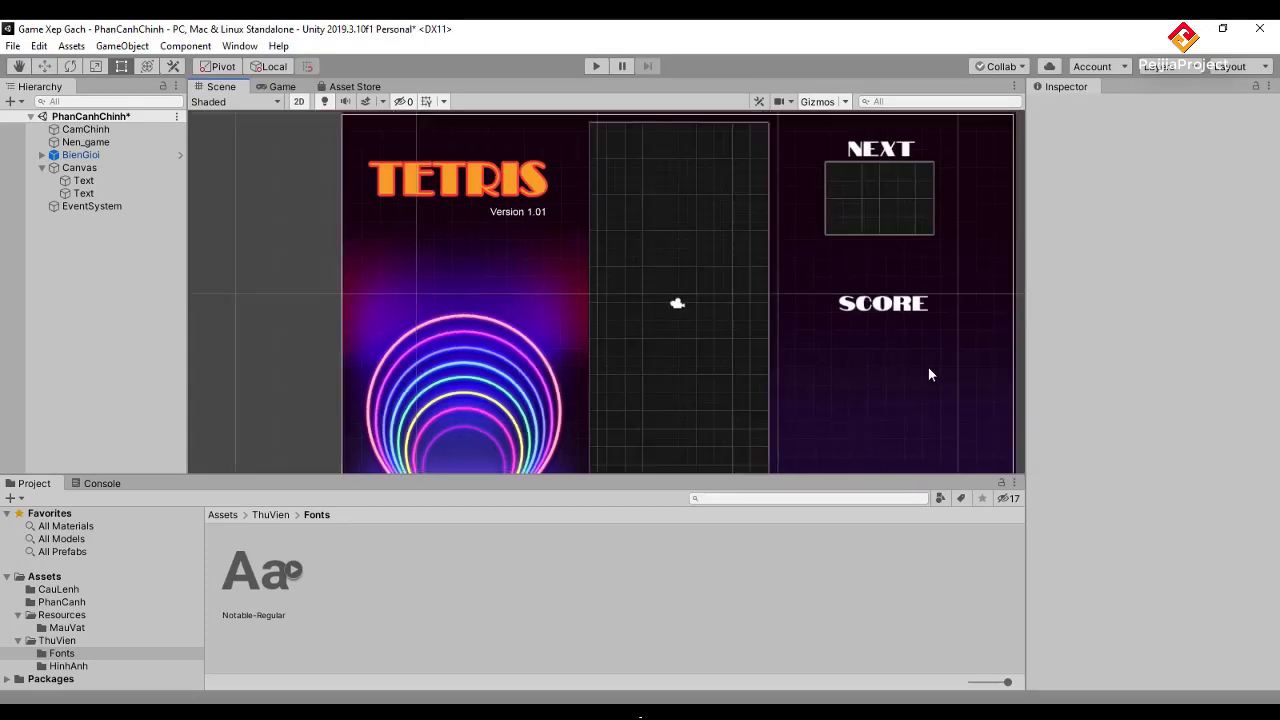
scroll(928, 374, "down", 2)
scroll(931, 386, "down", 1)
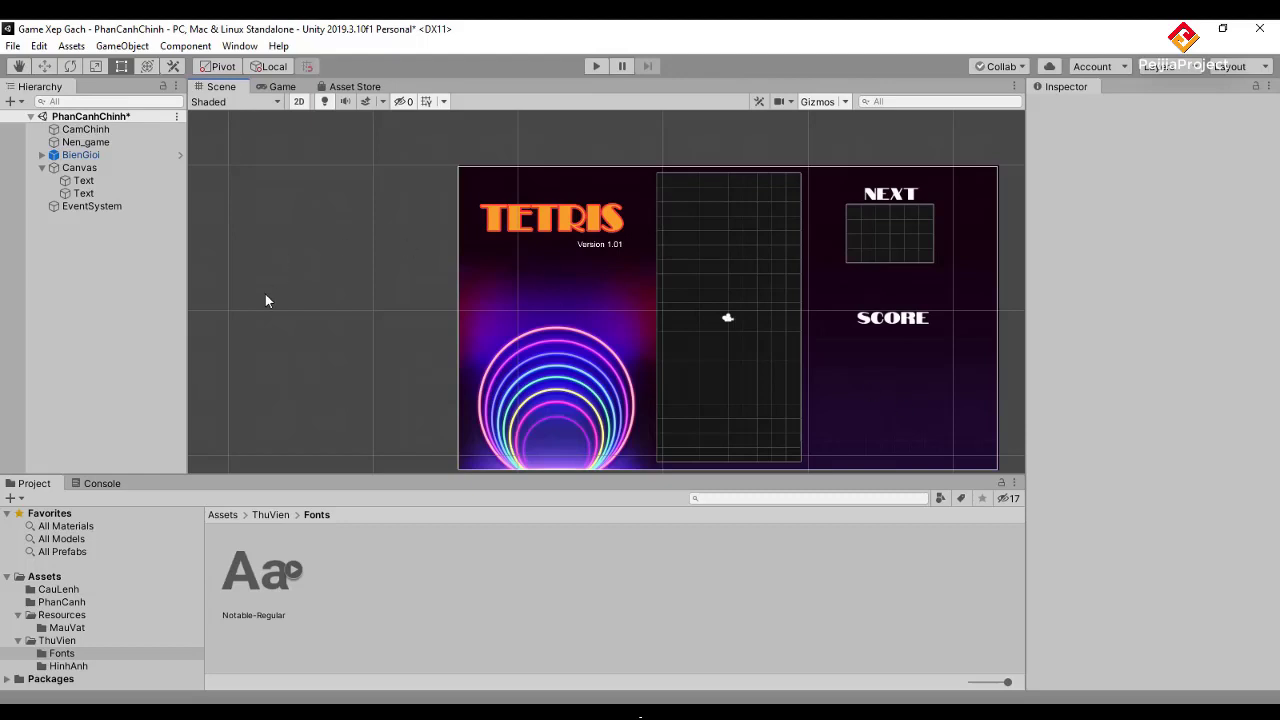
left_click(80, 168)
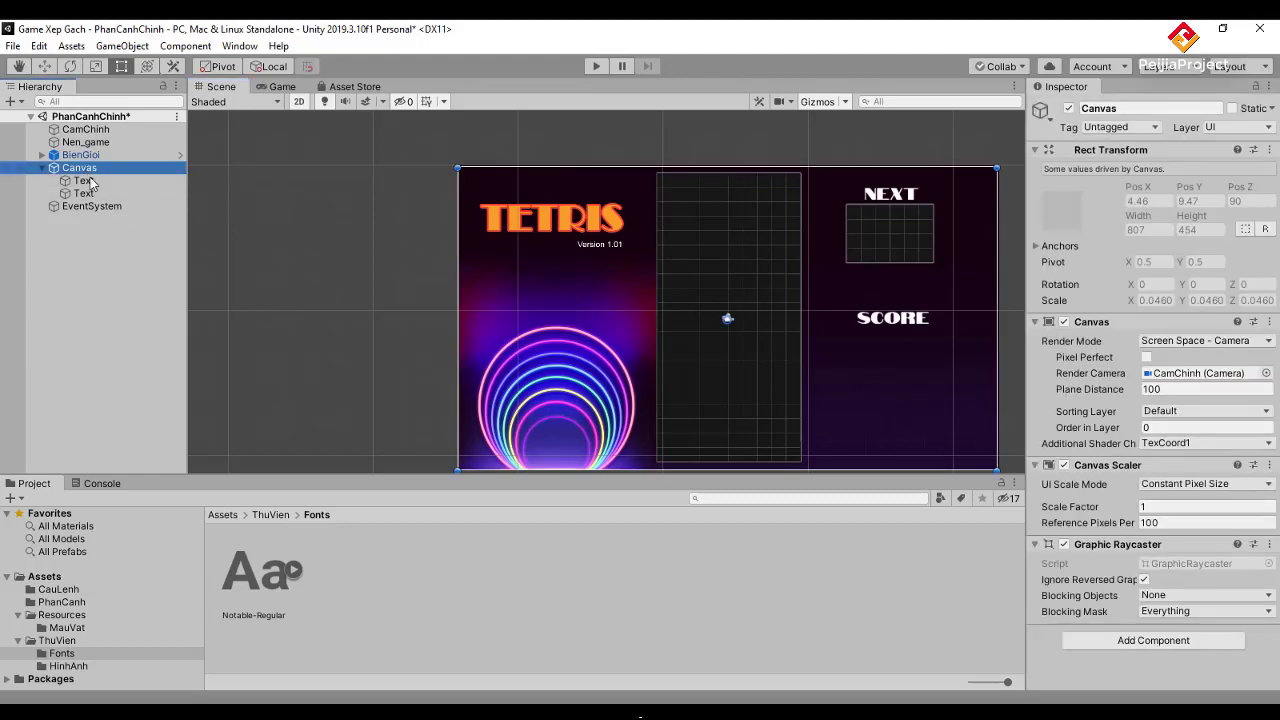
left_click(84, 182)
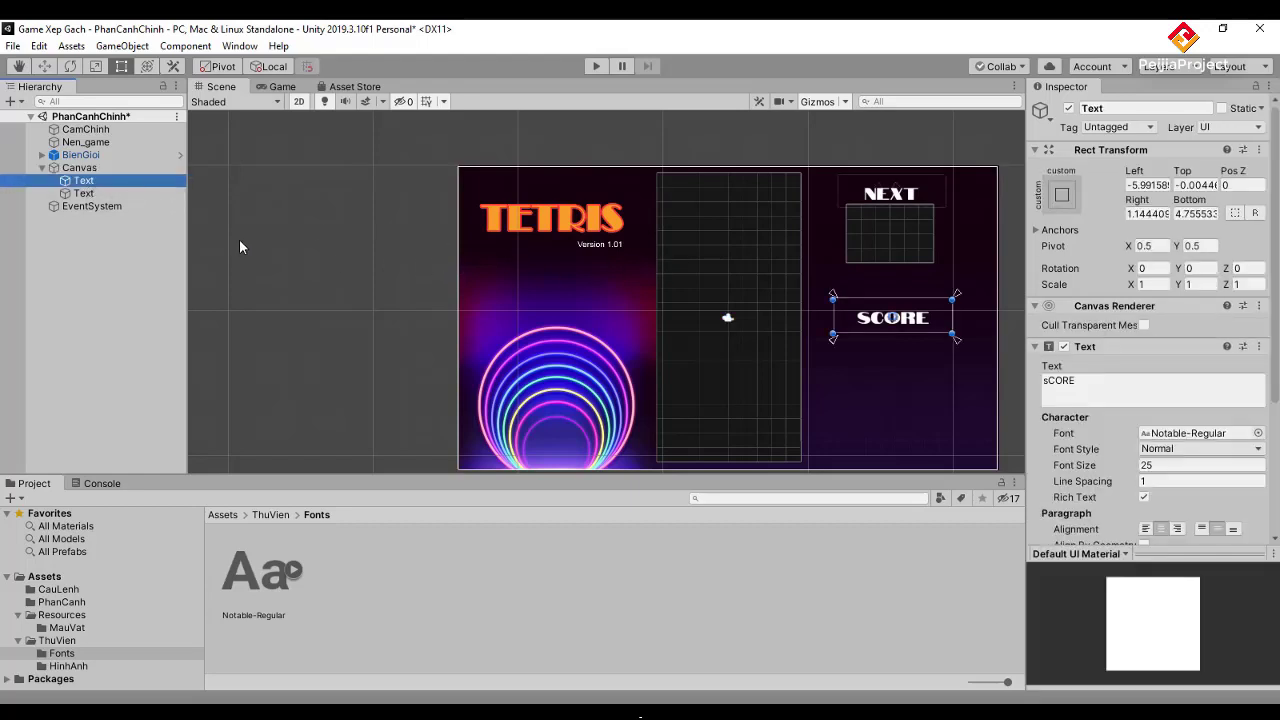
key("ctrl+d")
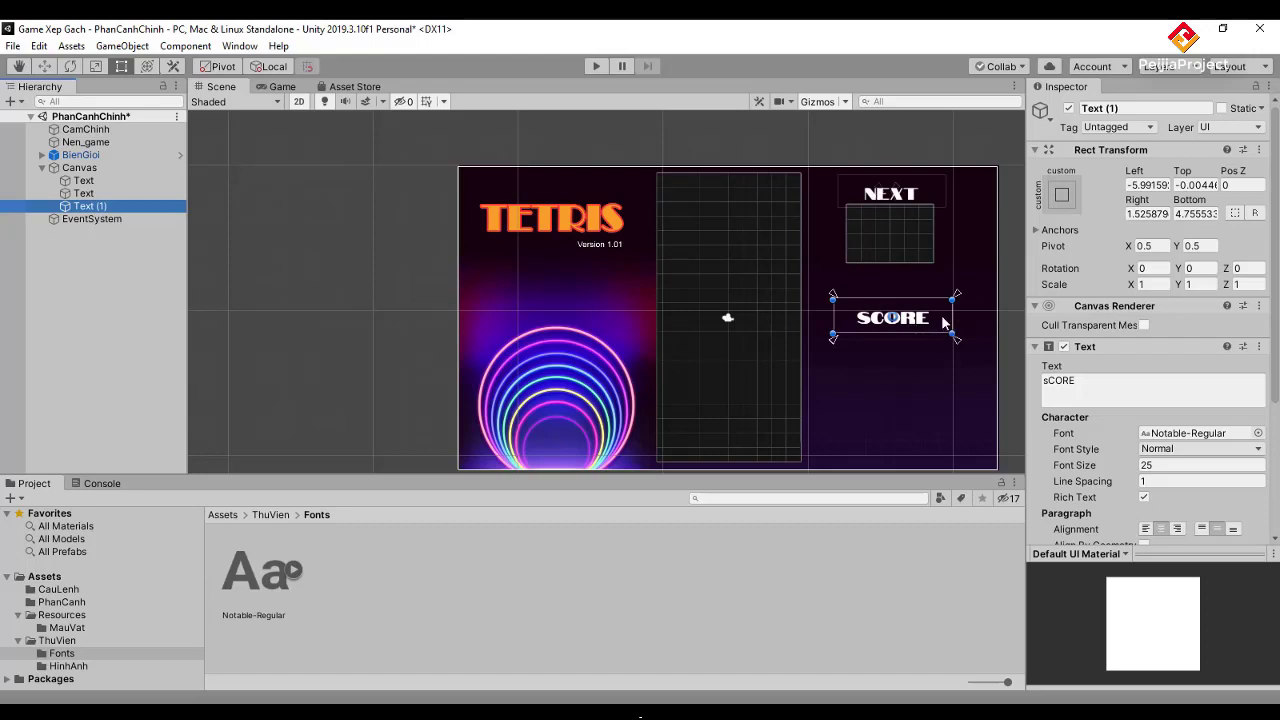
mouse_move(942, 324)
left_mouse_down()
mouse_move(948, 399)
mouse_move(948, 378)
left_mouse_up()
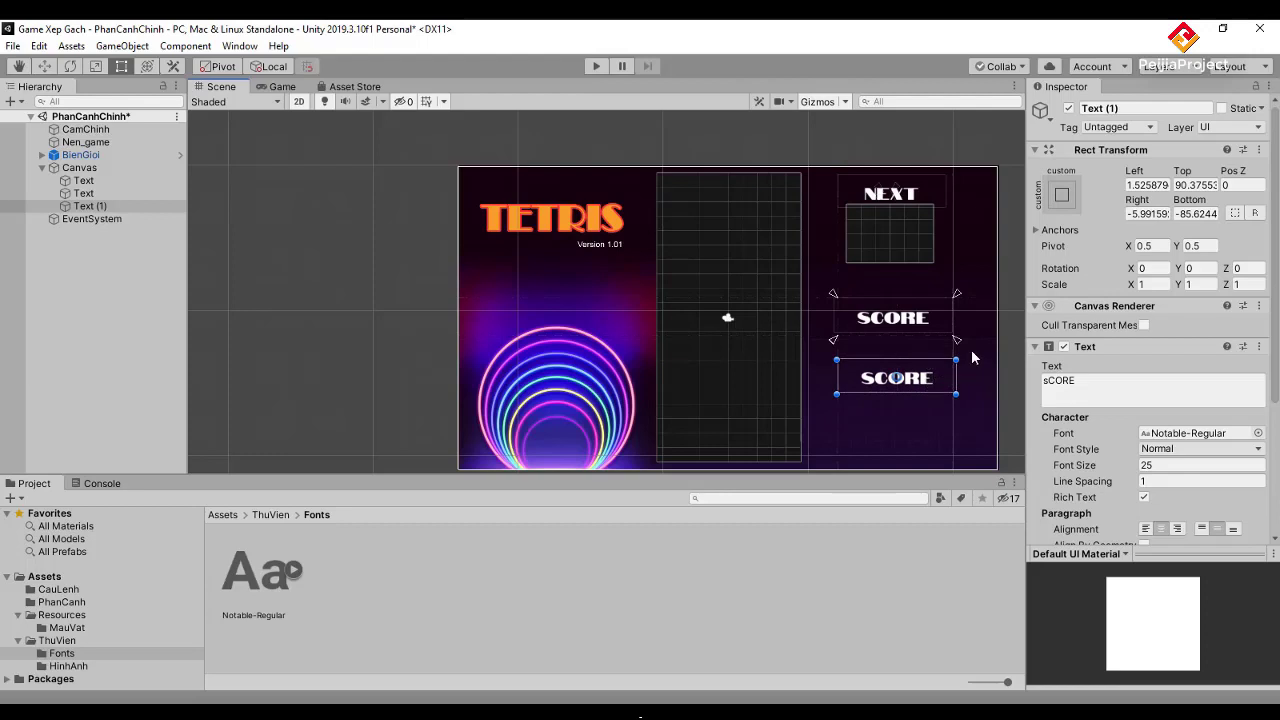
Move the copy's bottom anchor to its bottom edge and change its text to LEVEL.
left_click(971, 350)
left_click(931, 380)
left_click_drag(956, 342, 956, 398)
left_click(1087, 385)
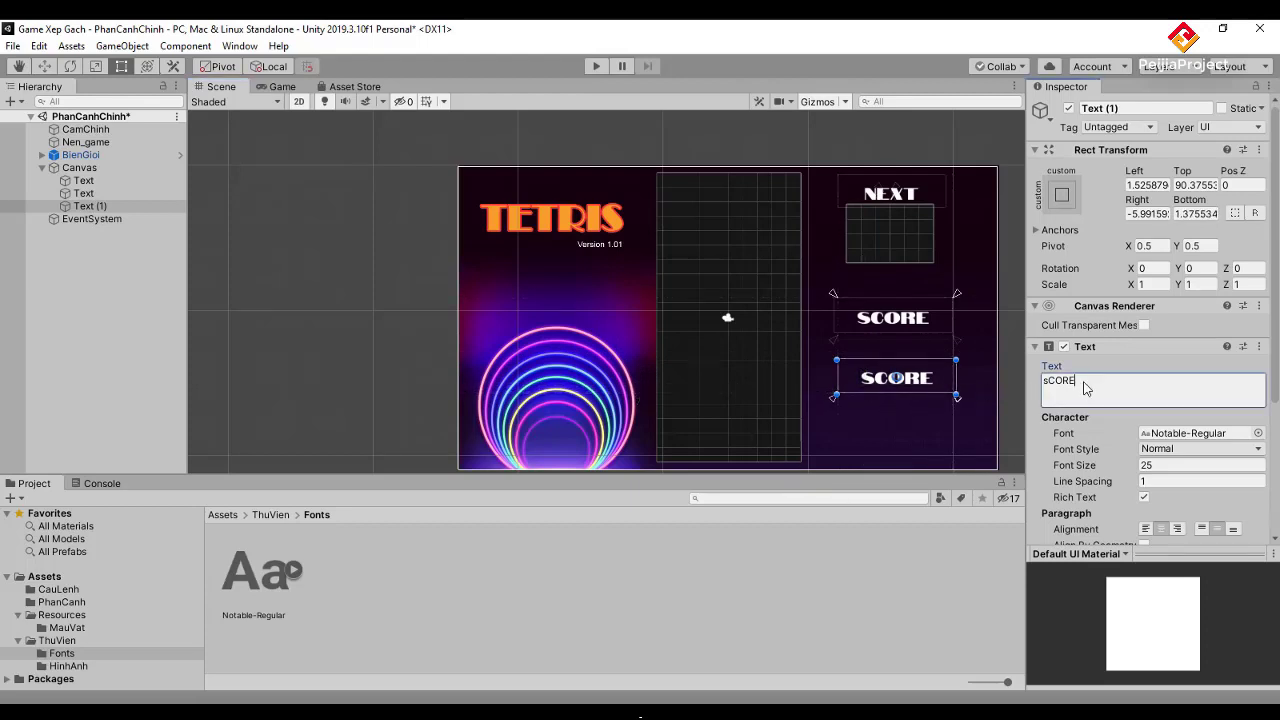
left_click_drag(1087, 385, 1040, 390)
type("LEVEL")
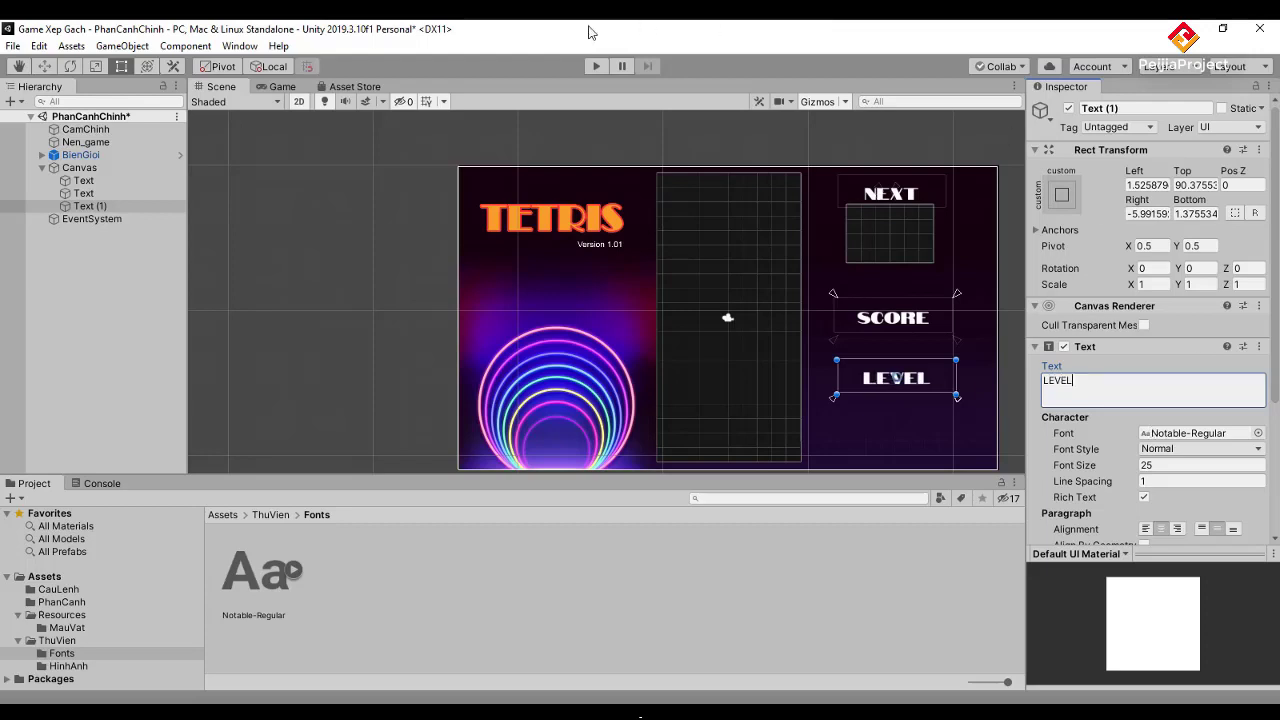
Run the game to confirm the LEVEL label appears below SCORE.
left_click(596, 66)
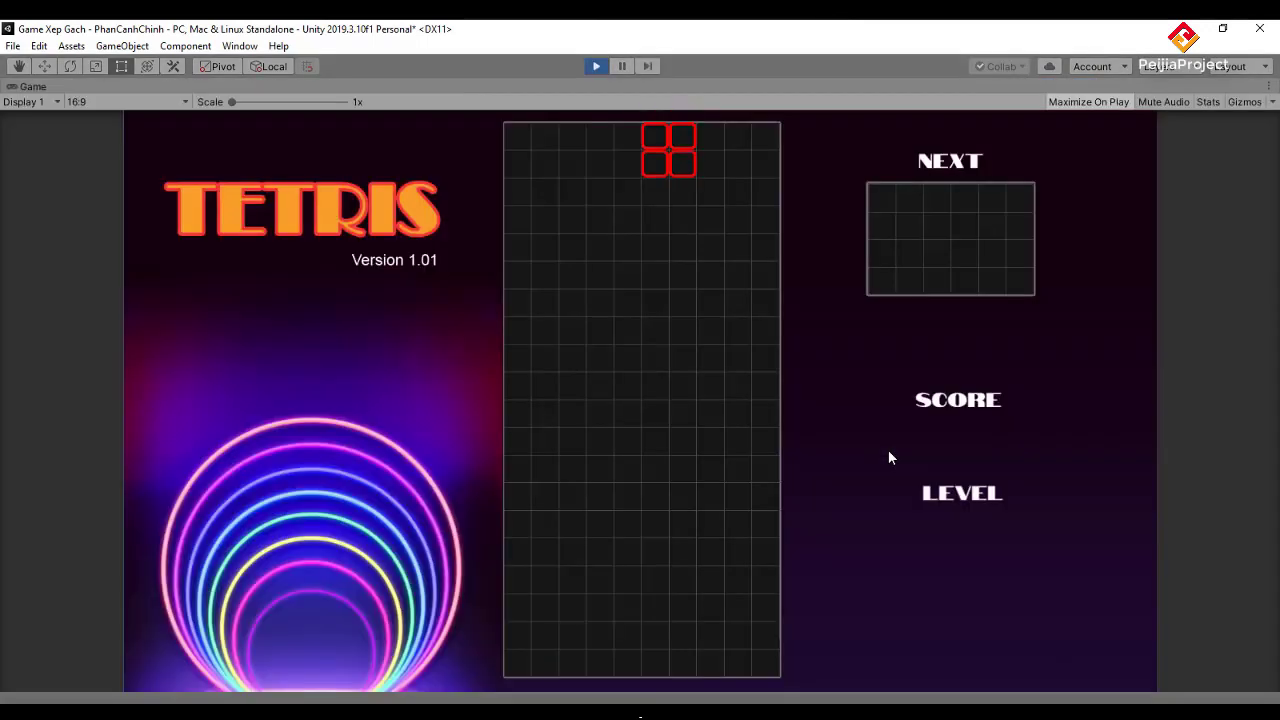
left_click(598, 65)
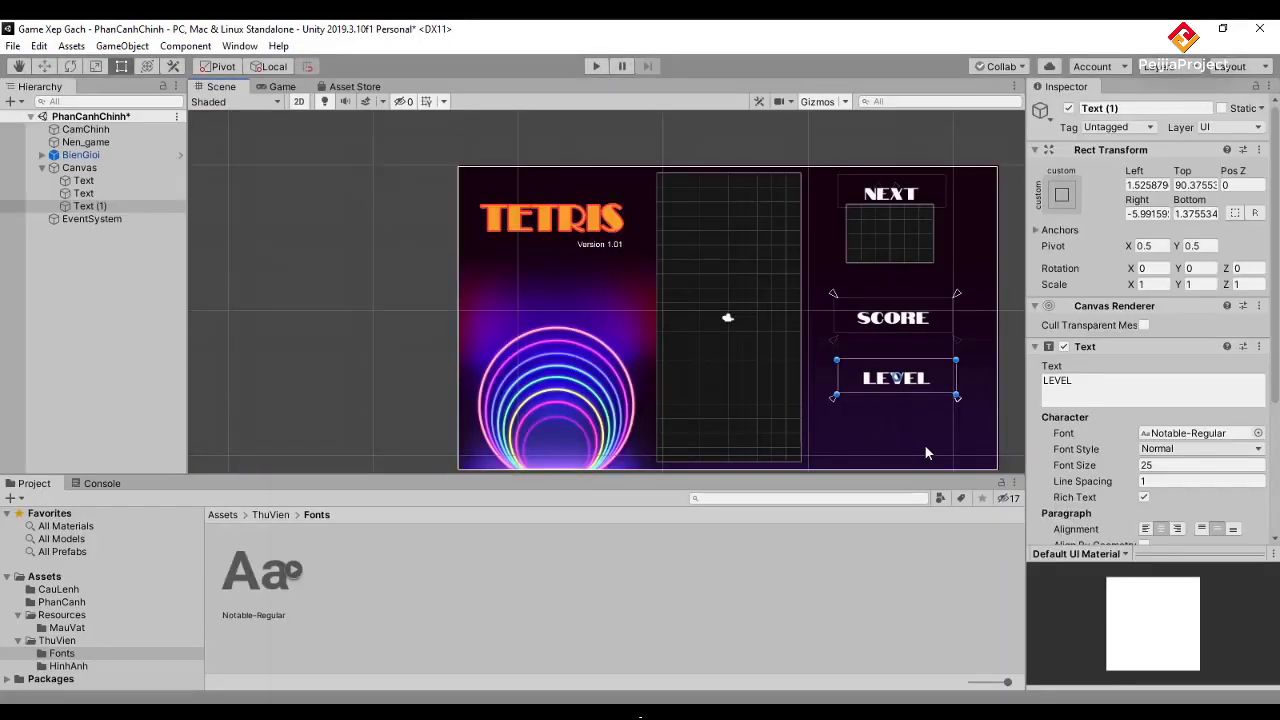
left_click(925, 453)
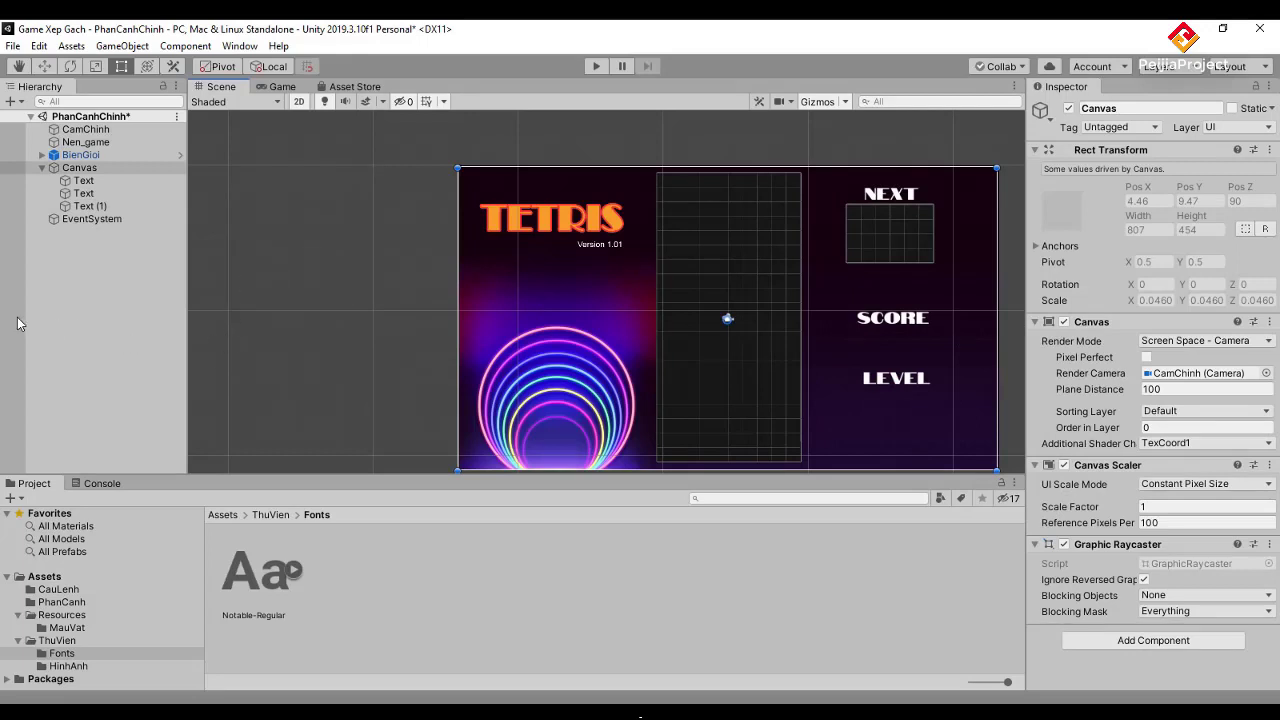
Paste another SCORE label copy into the Canvas, move it below LEVEL and stretch its anchors down.
key("ctrl+z")
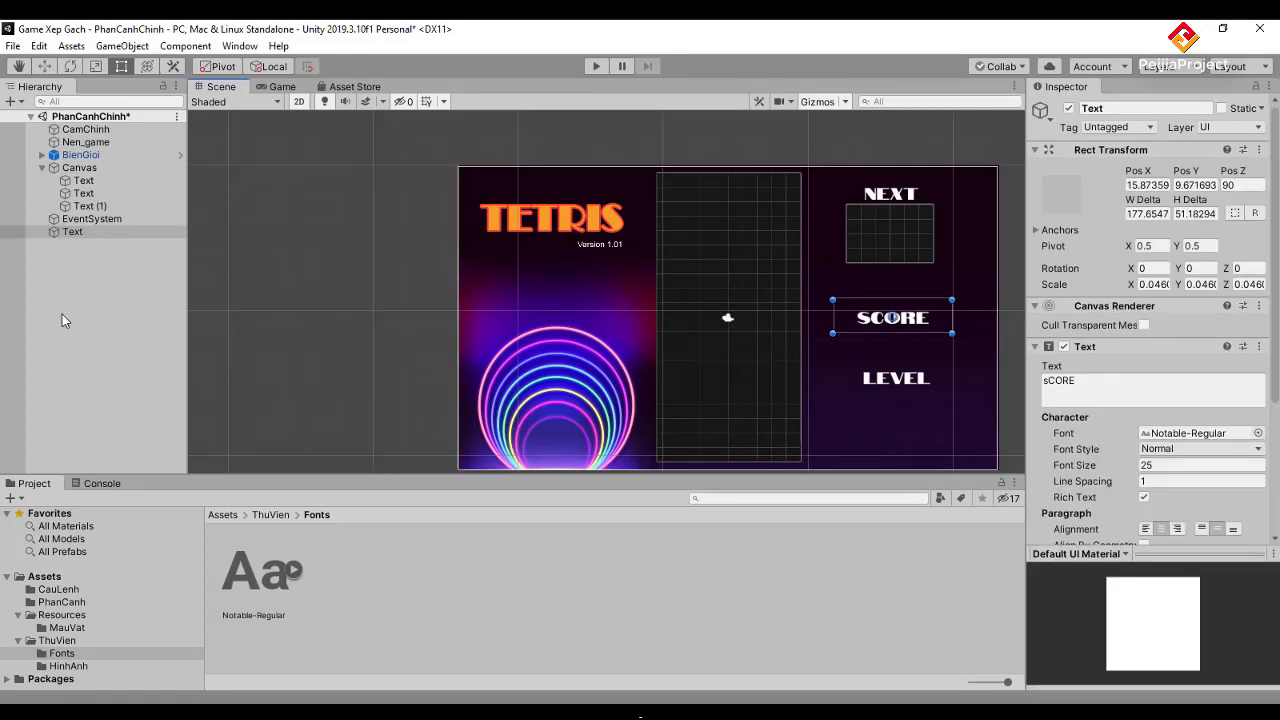
left_click_drag(62, 232, 80, 218)
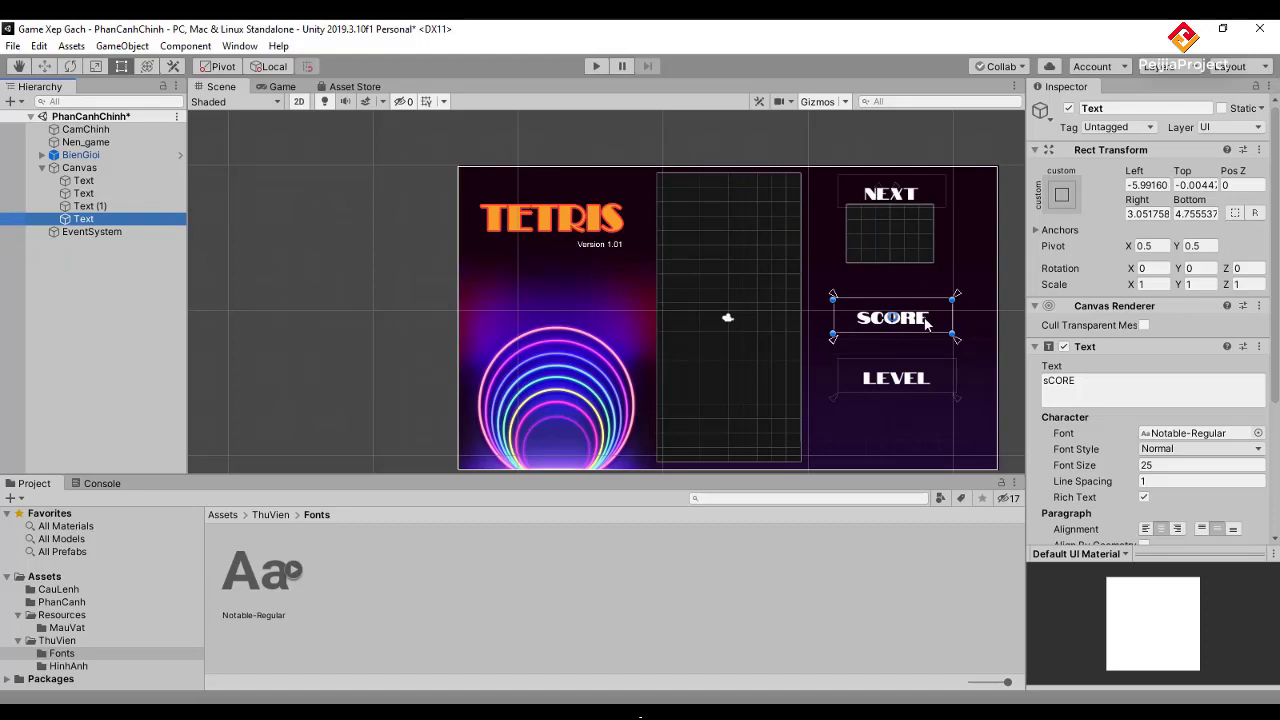
left_click_drag(925, 320, 949, 437)
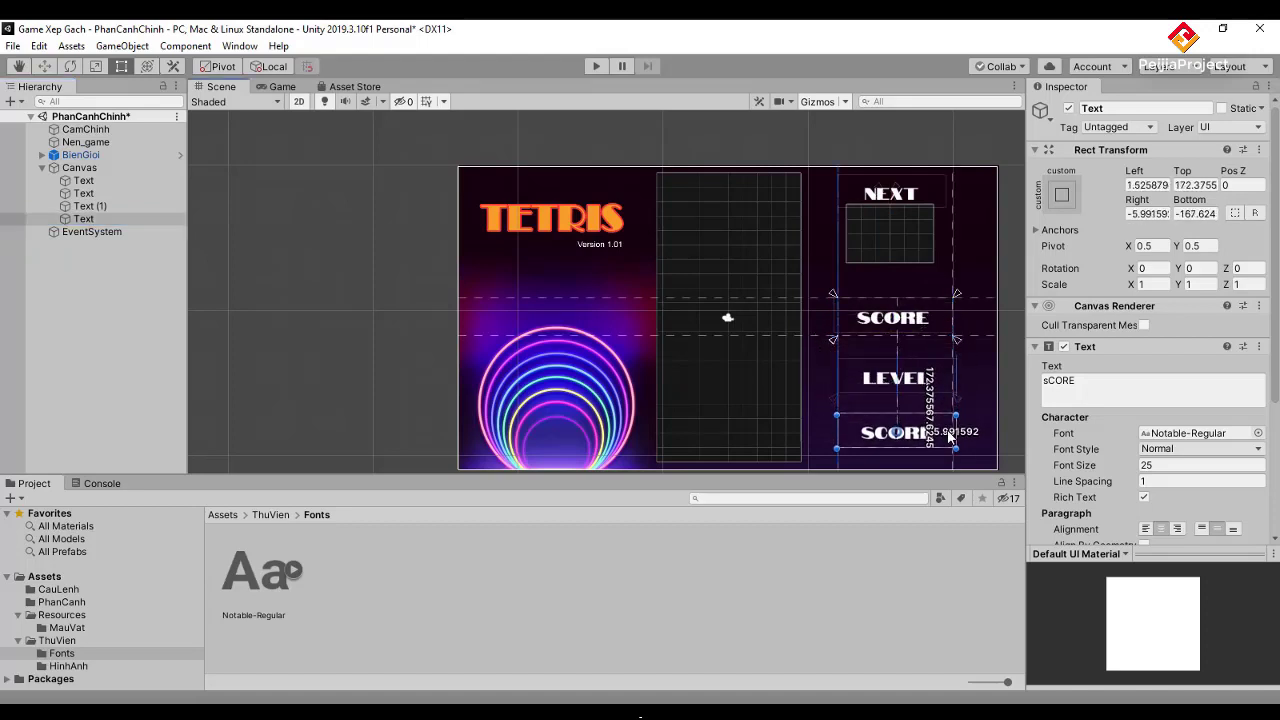
left_click_drag(949, 437, 916, 446)
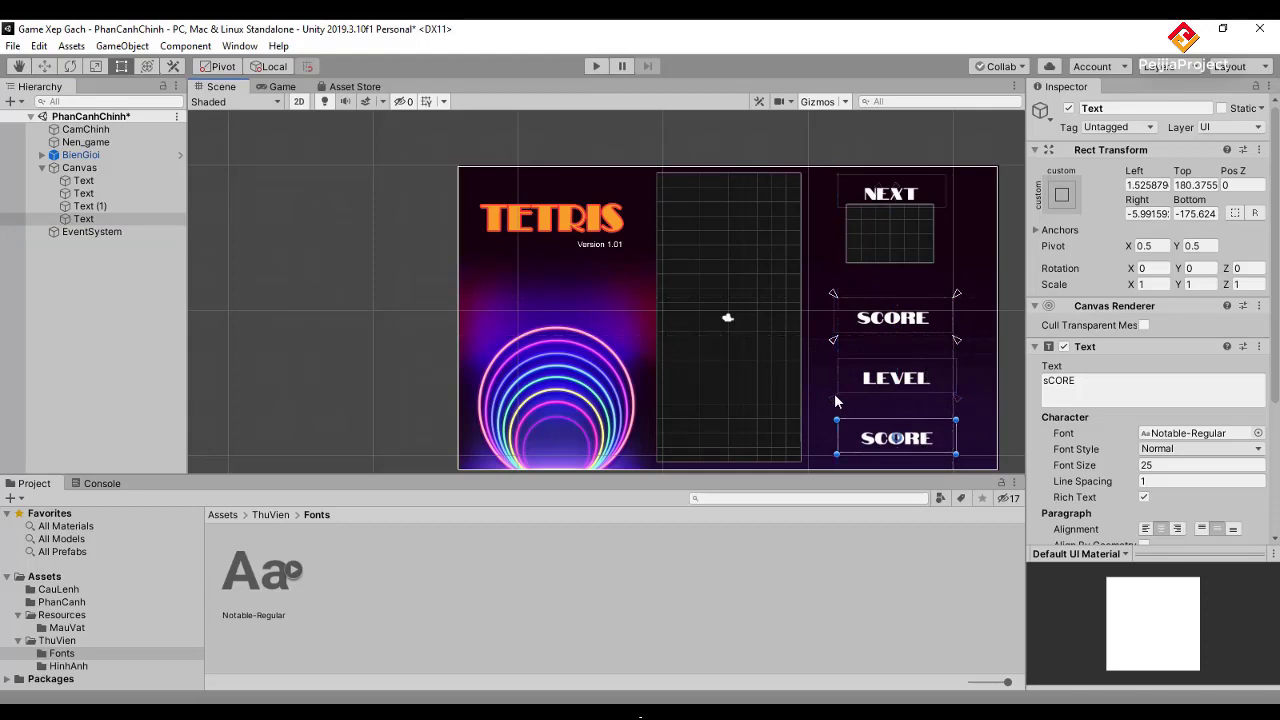
left_click_drag(833, 341, 835, 457)
Change the bottom label's text to LINES and briefly run the game to preview it.
left_click(1100, 385)
double_click(1058, 381)
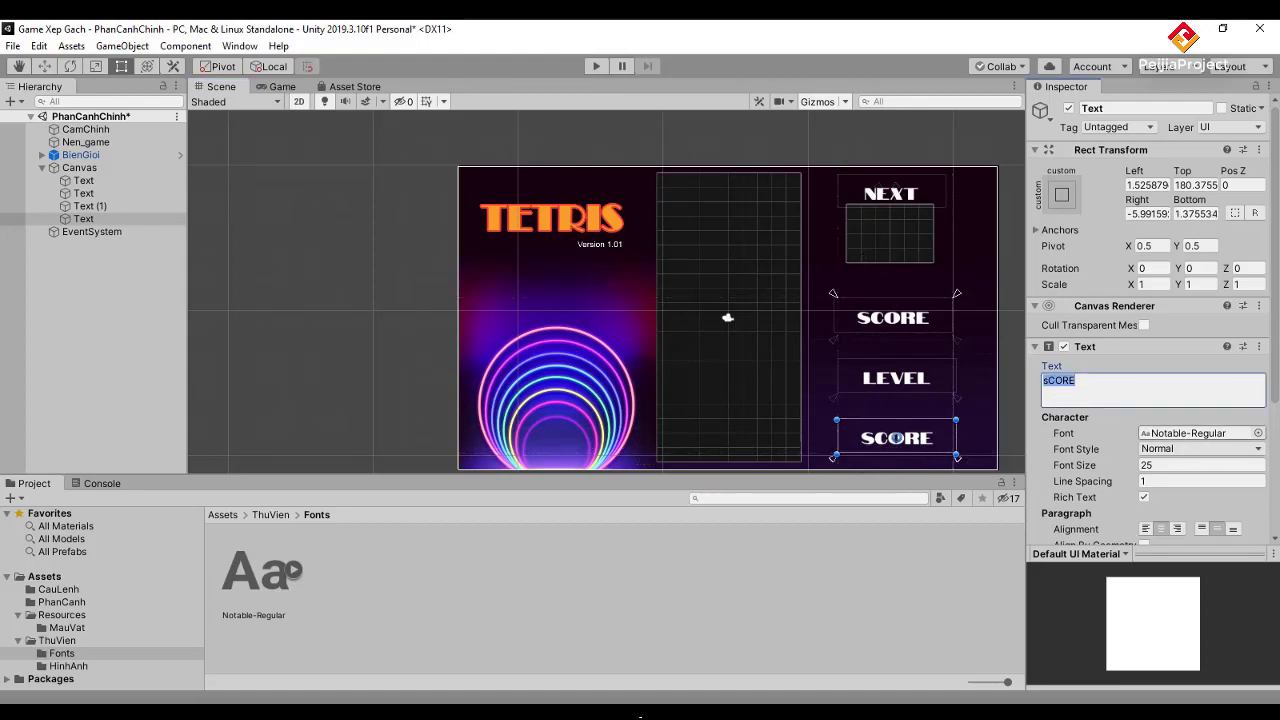
type("L")
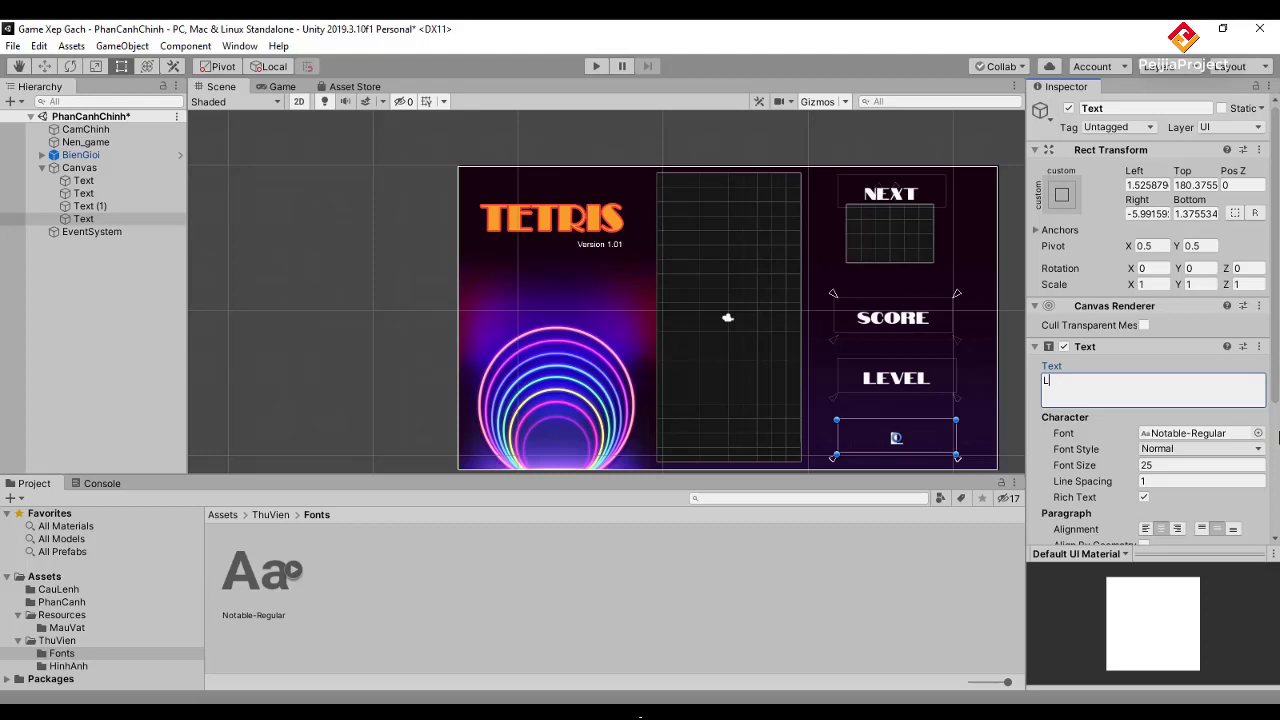
type("INES")
left_click(593, 66)
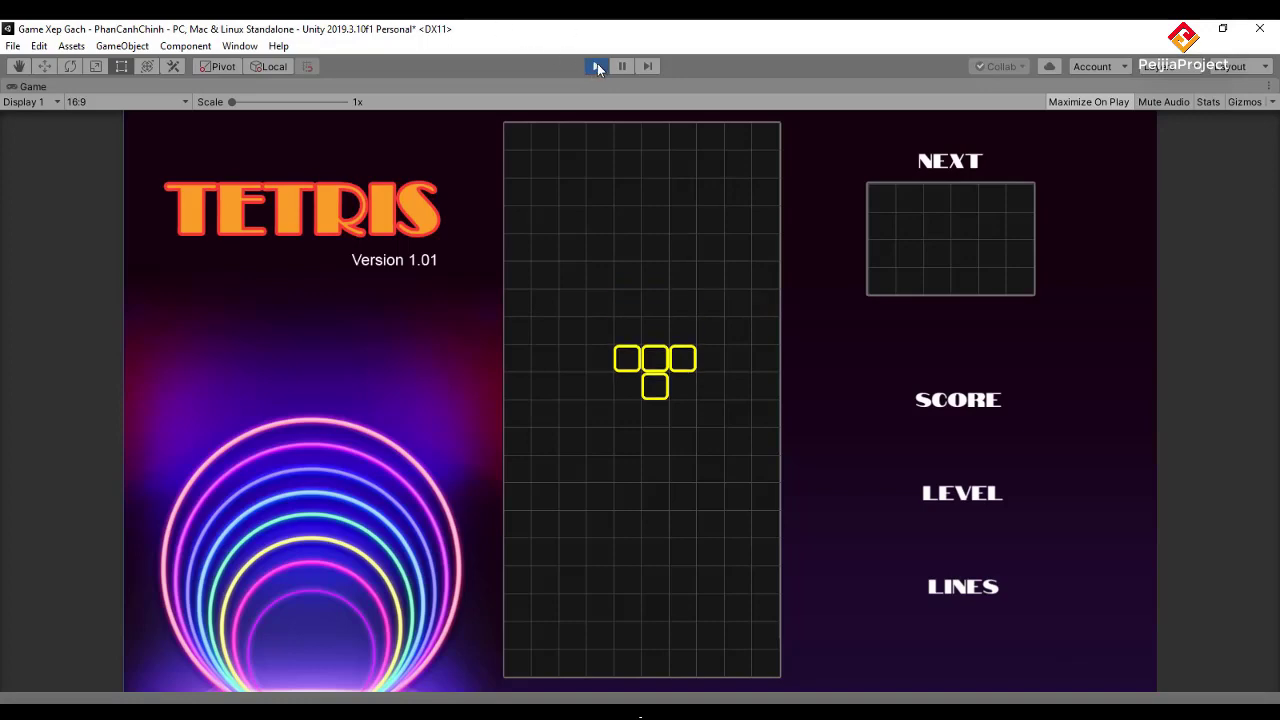
left_click(597, 66)
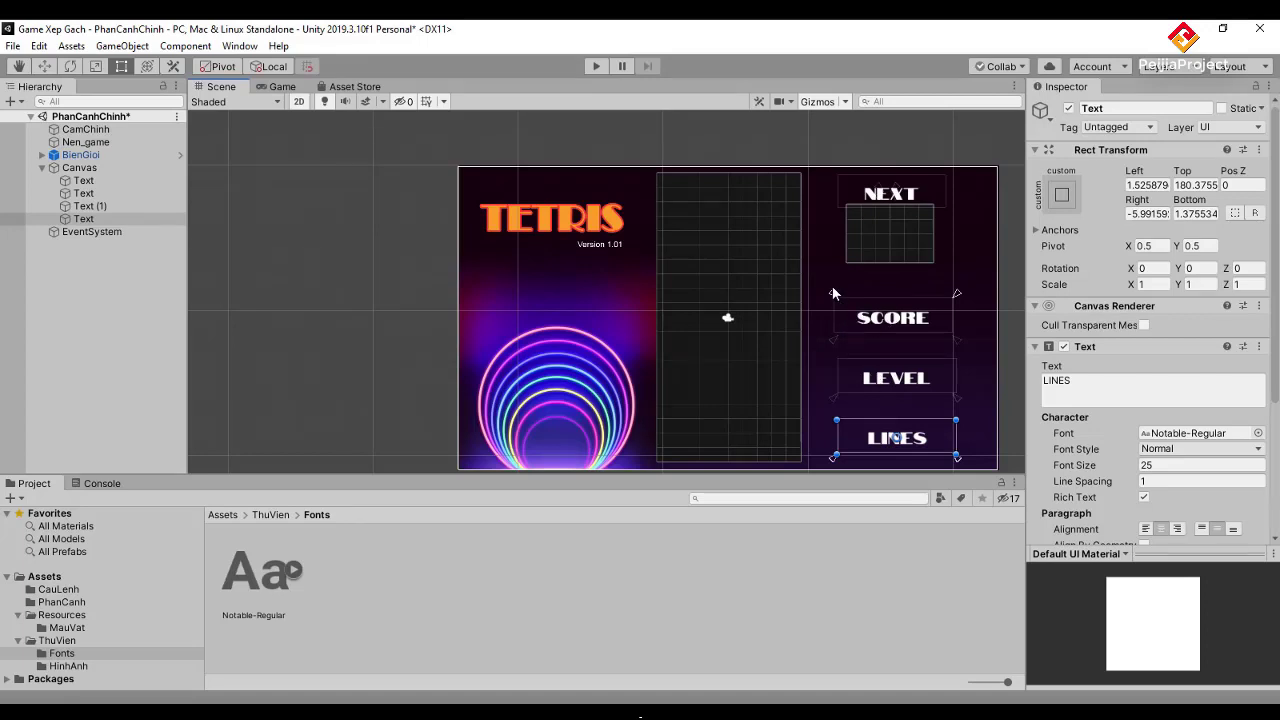
Nudge the SCORE, LEVEL and LINES labels up together and start the game.
mouse_move(819, 273)
left_mouse_down()
mouse_move(984, 452)
mouse_move(979, 476)
left_mouse_up()
scroll(979, 476, "up", 1)
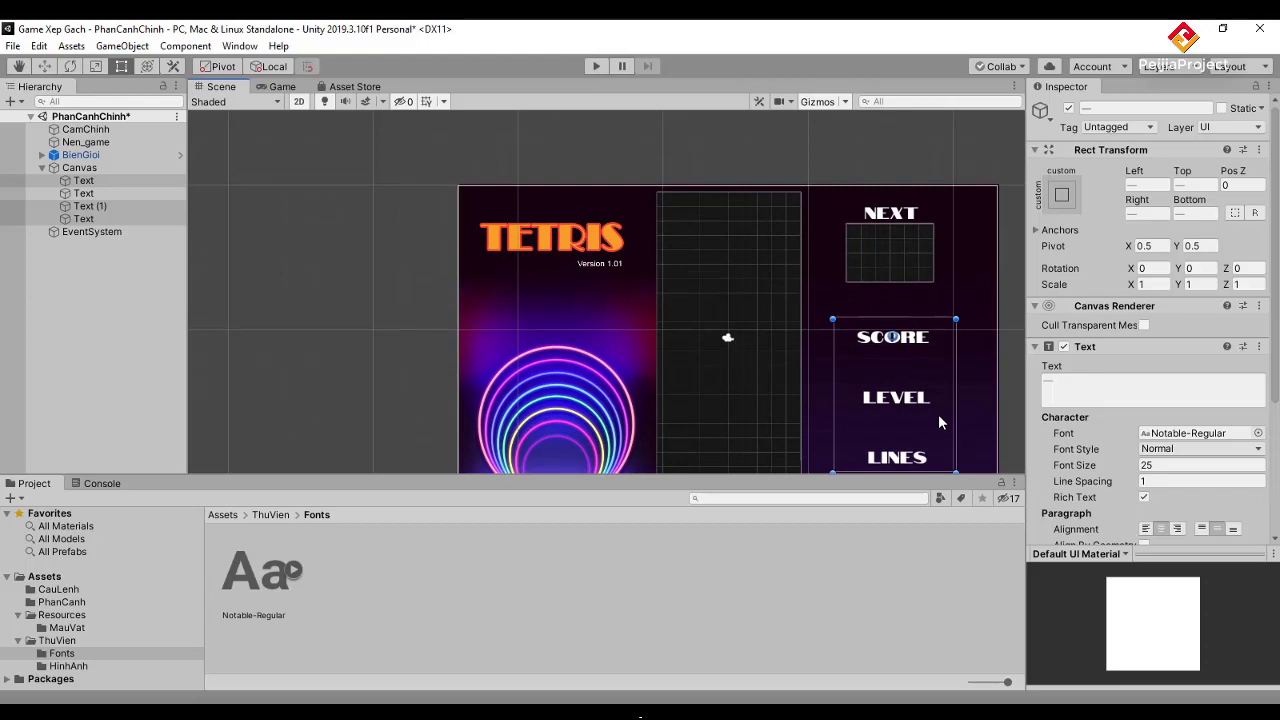
left_click_drag(938, 414, 938, 402)
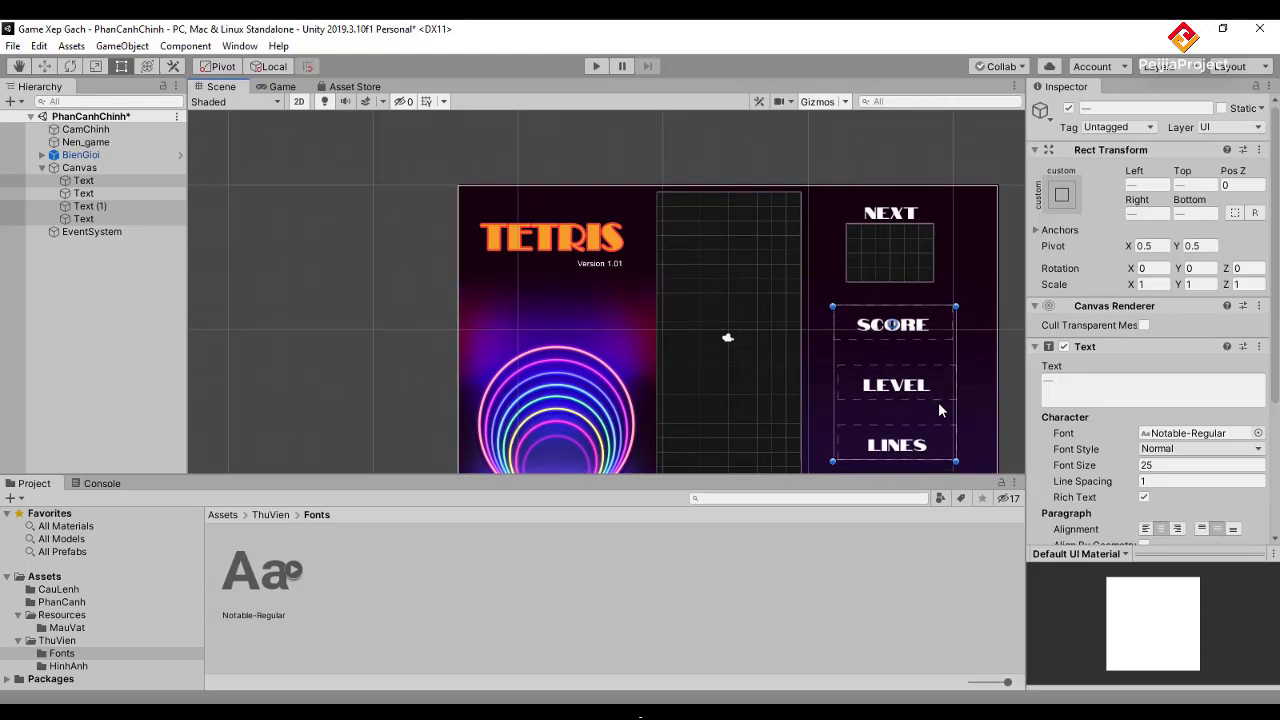
left_click(592, 67)
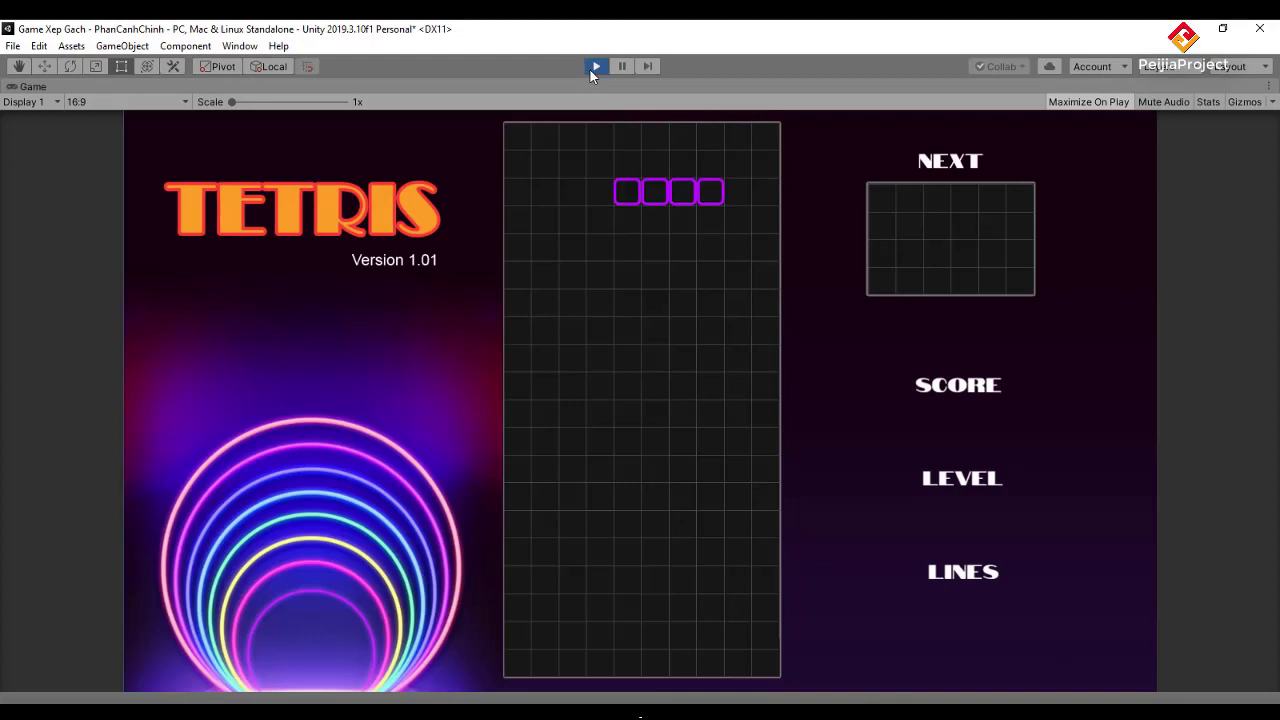
Rotate, shift left and drop the I-piece and then the J-piece to the bottom.
key("Up")
key("Left")
key("Left")
key("Left")
key("Left")
key("Left")
key("space")
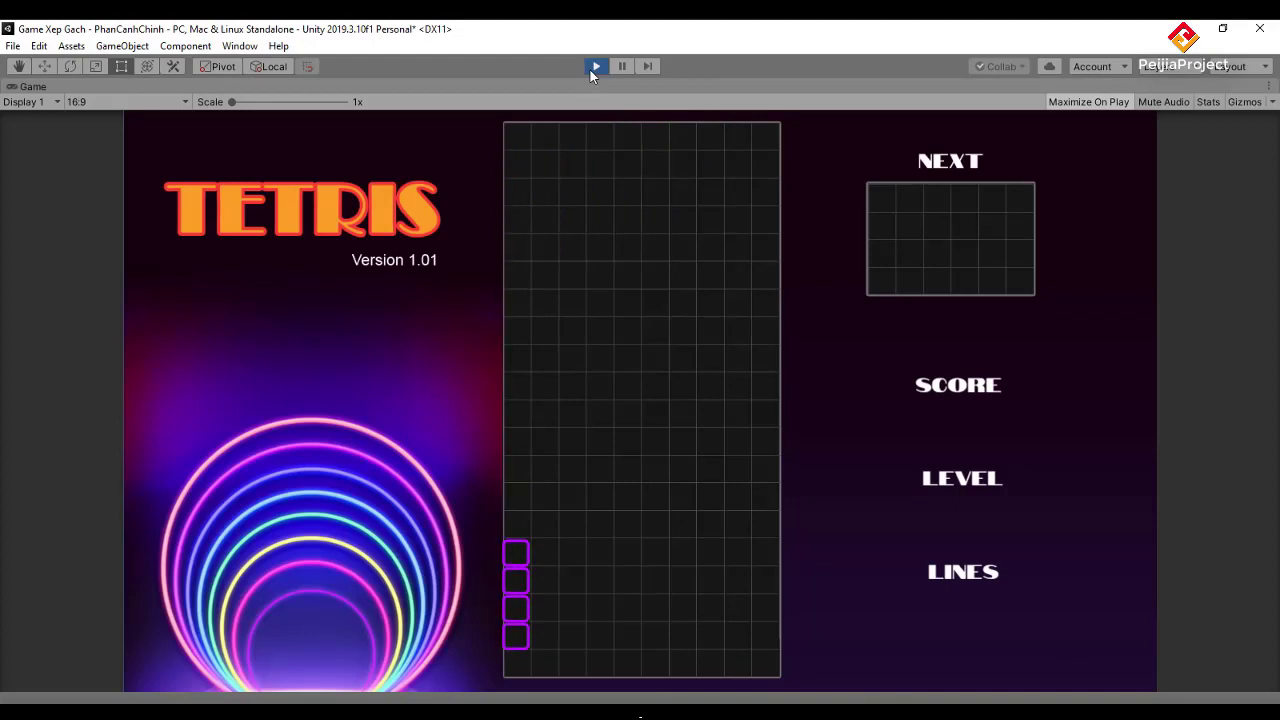
key("Up")
key("Up")
key("Left")
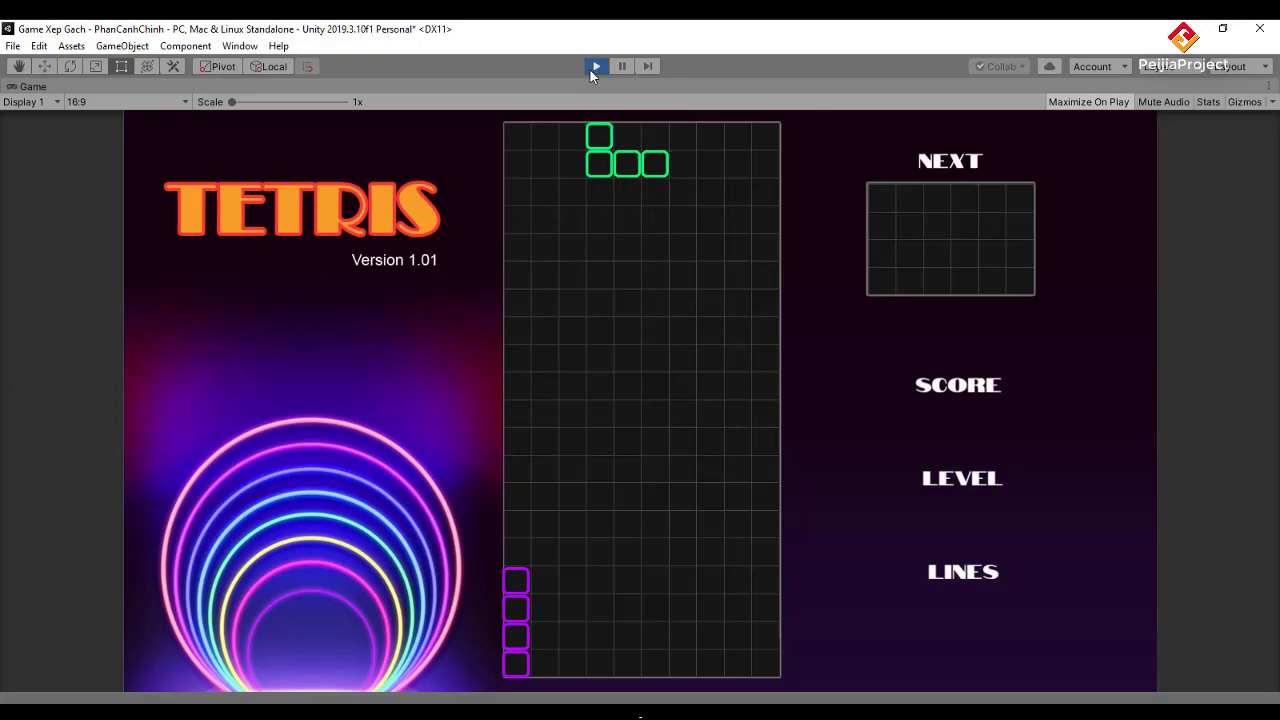
key("Left")
key("Left")
key("space")
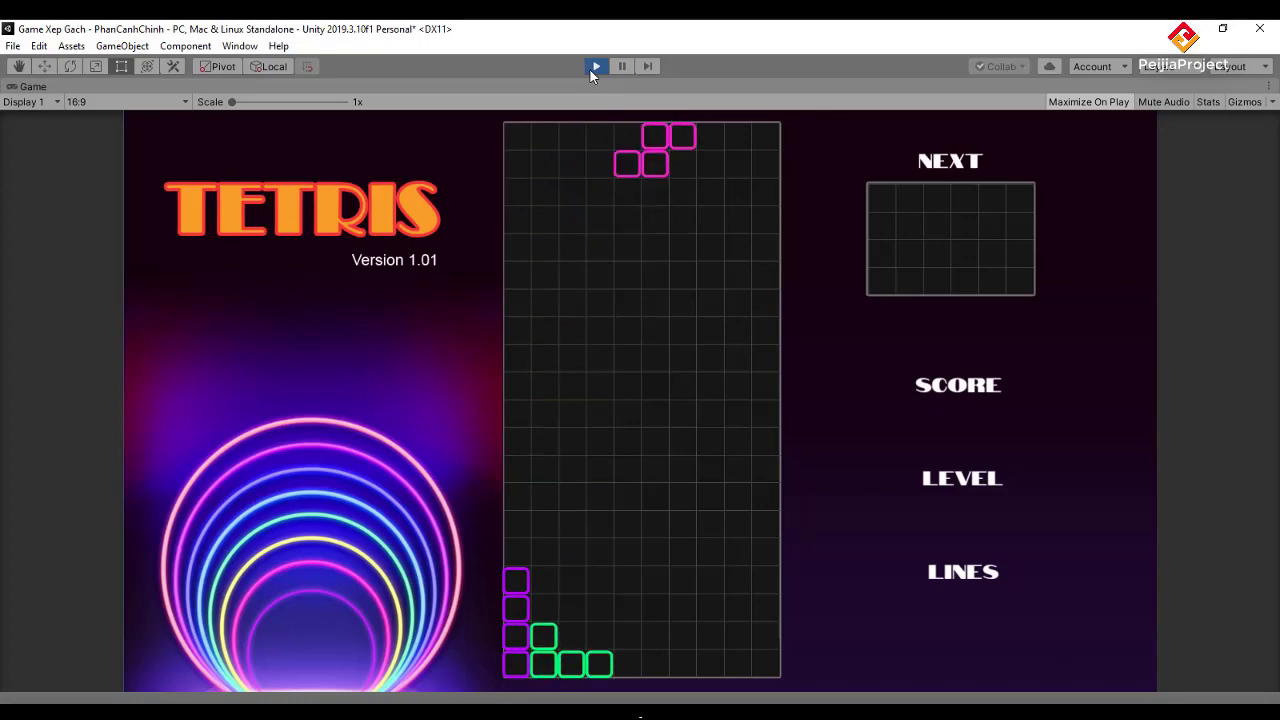
Rotate and drop the S-piece and L-piece on the left, then stop the game.
key("Up")
key("Left")
key("Left")
key("Left")
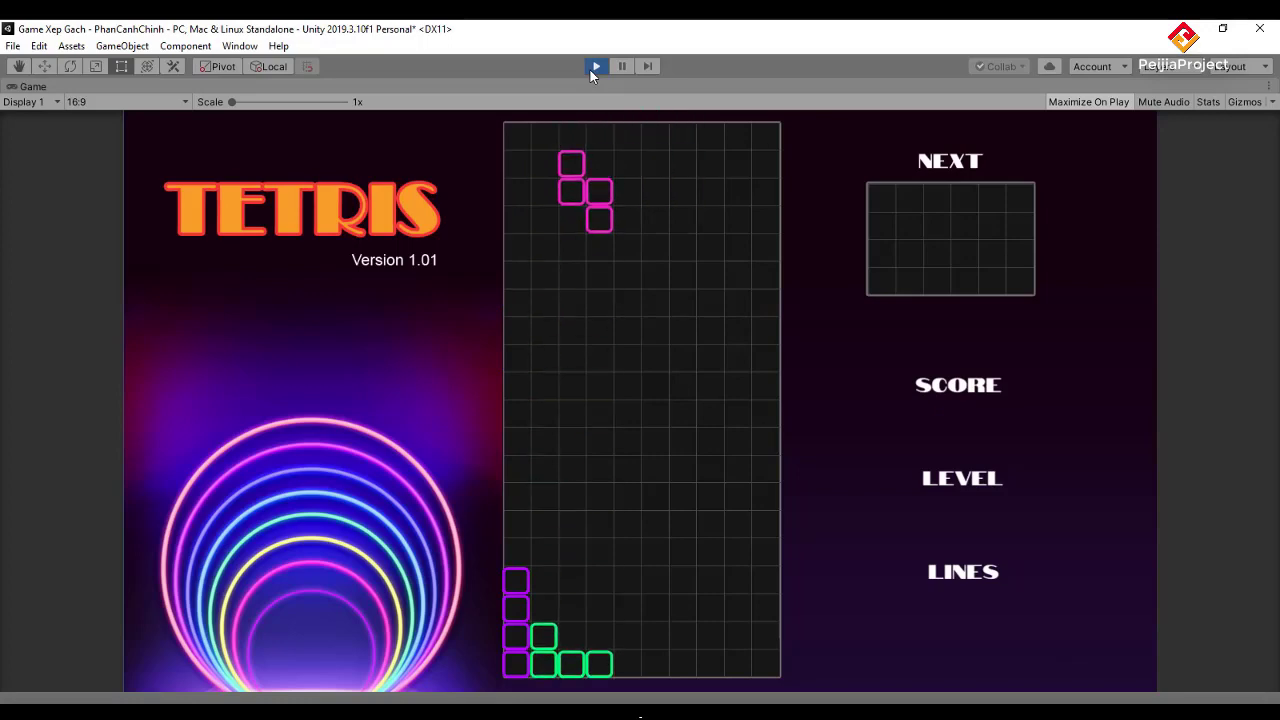
key("Left")
key("space")
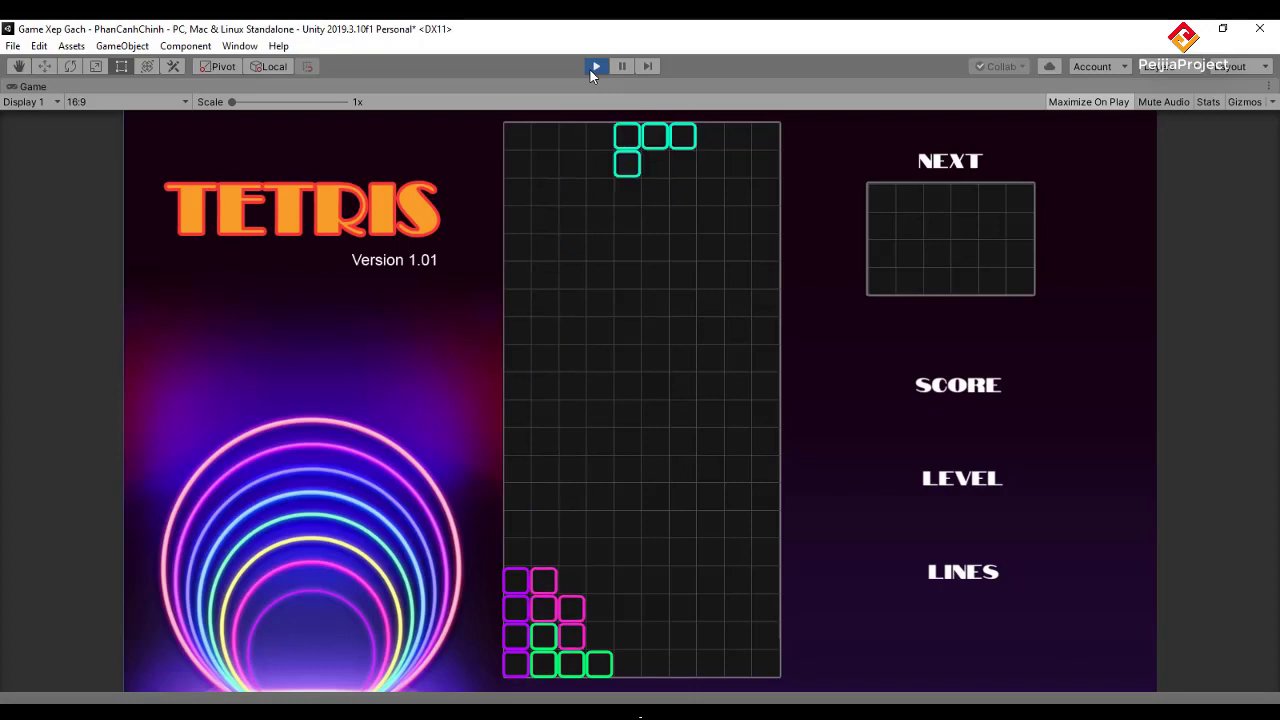
key("Up")
key("Up")
key("Up")
key("Left")
key("Left")
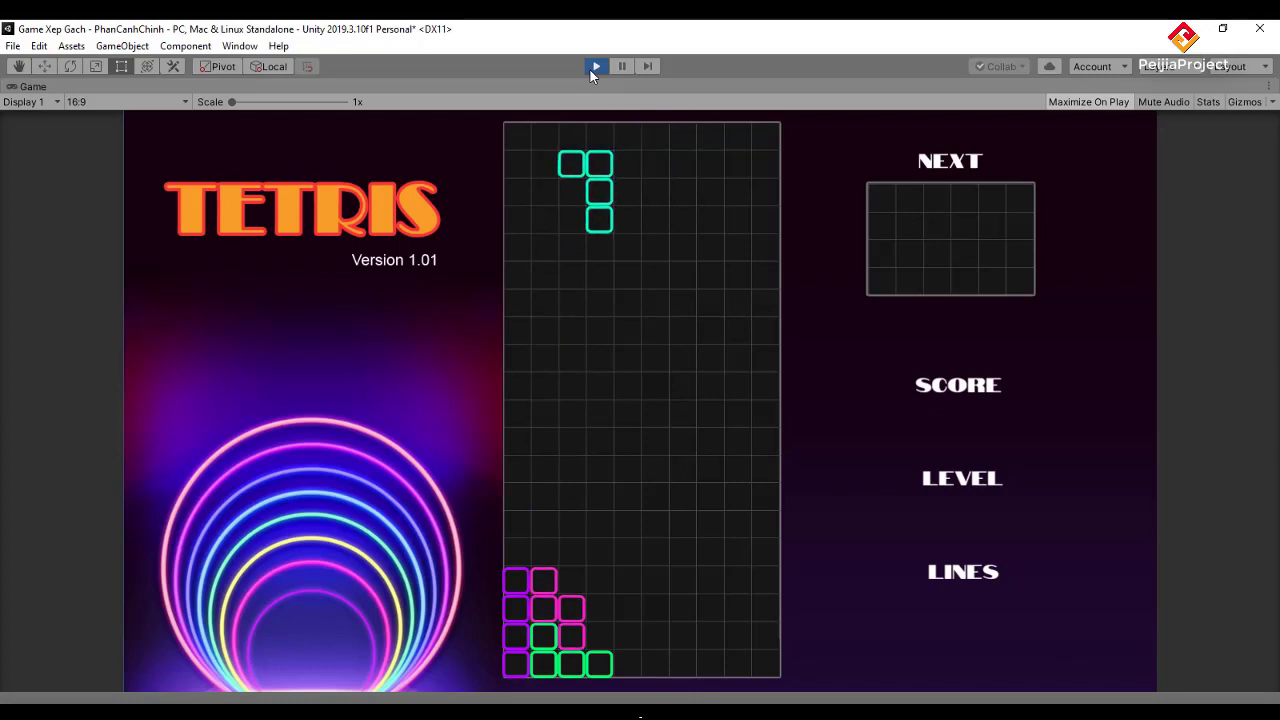
key("space")
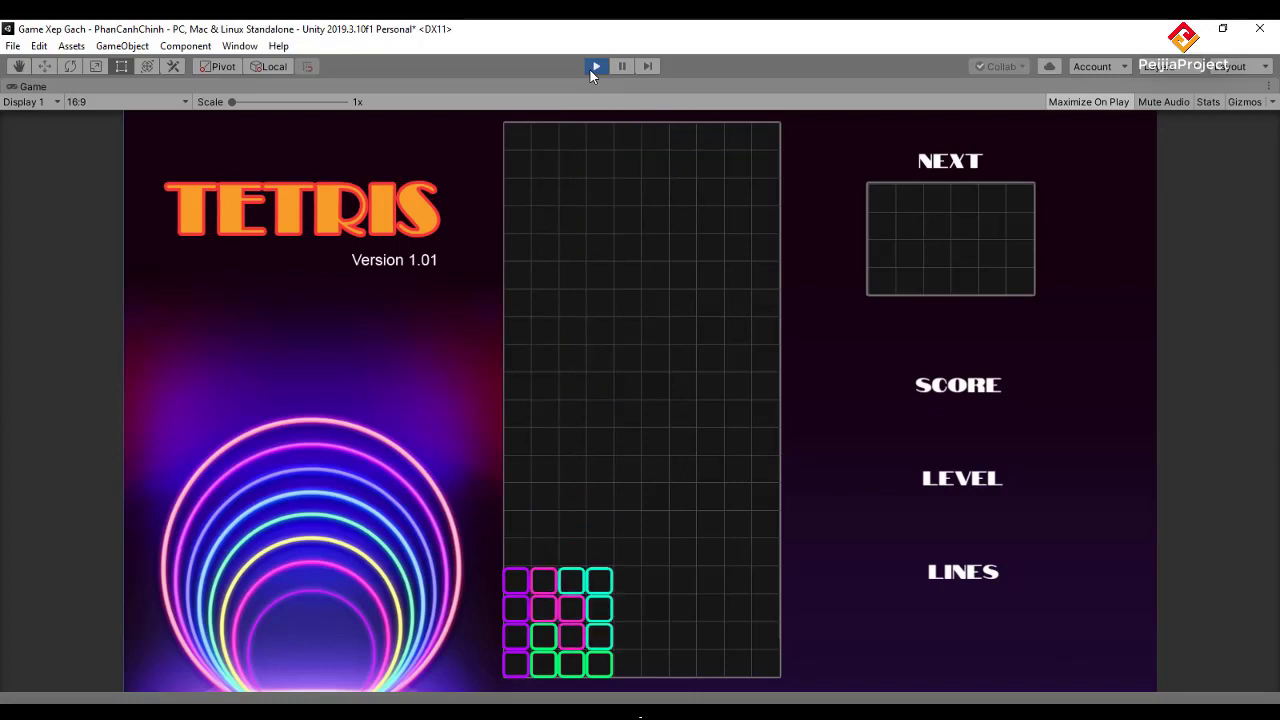
left_click(590, 68)
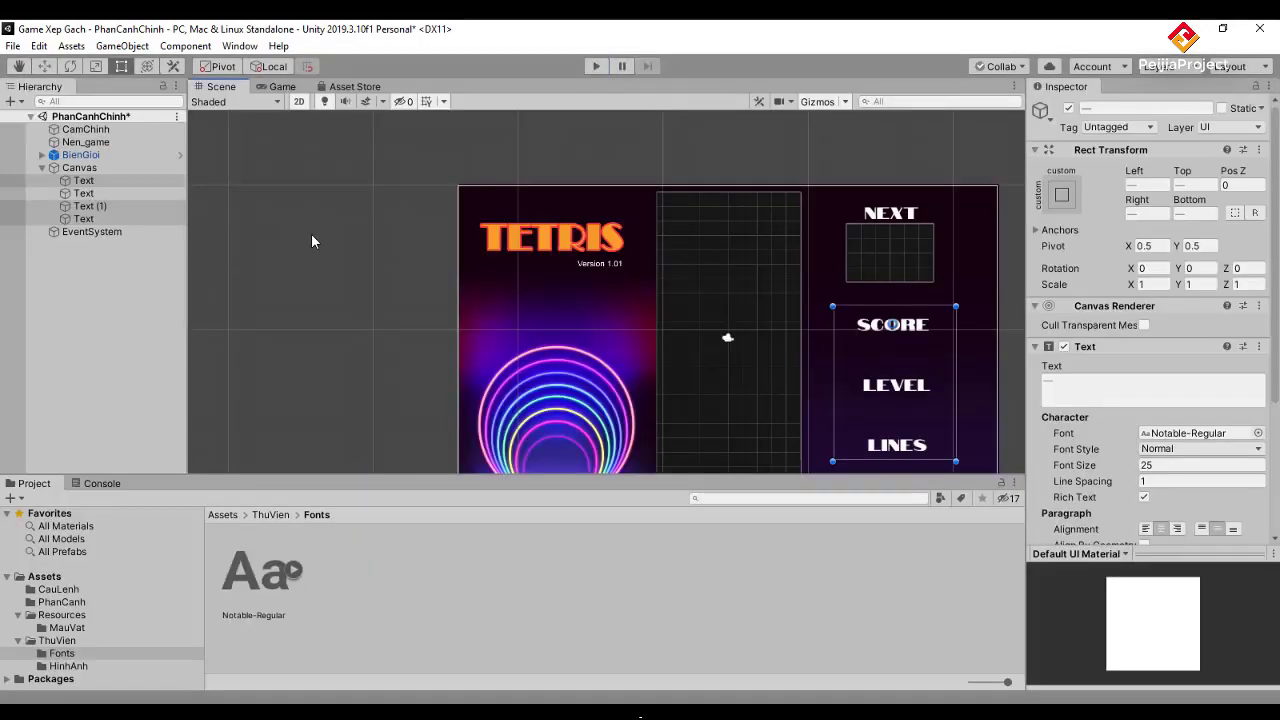
Deselect the labels, save the scene and open the MauVat prefab folder.
left_click(311, 241)
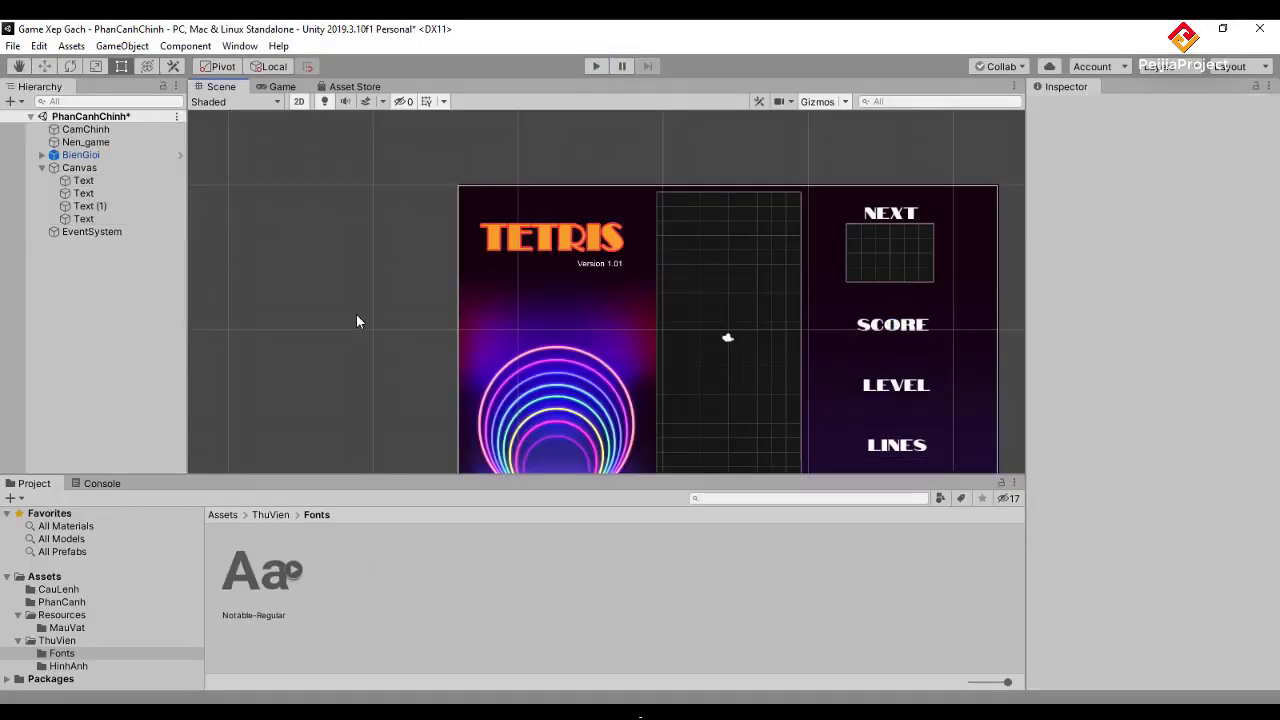
key("ctrl+s")
left_click(72, 626)
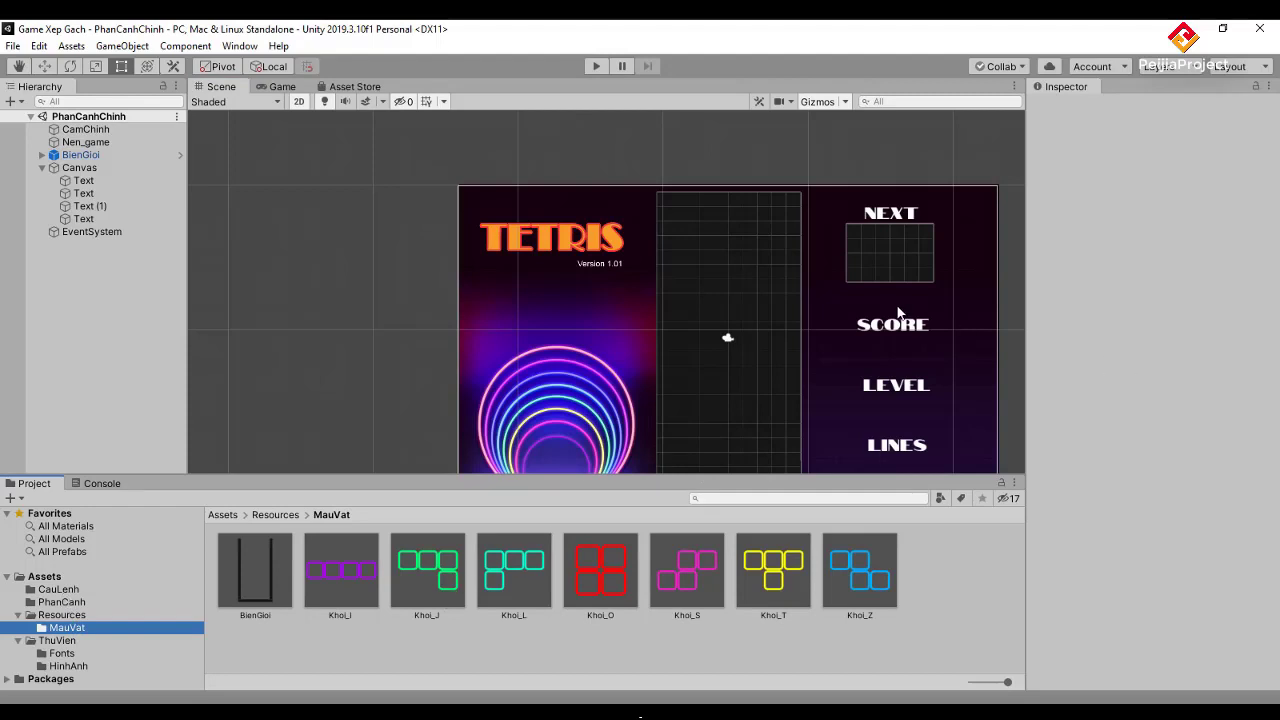
left_click(781, 470)
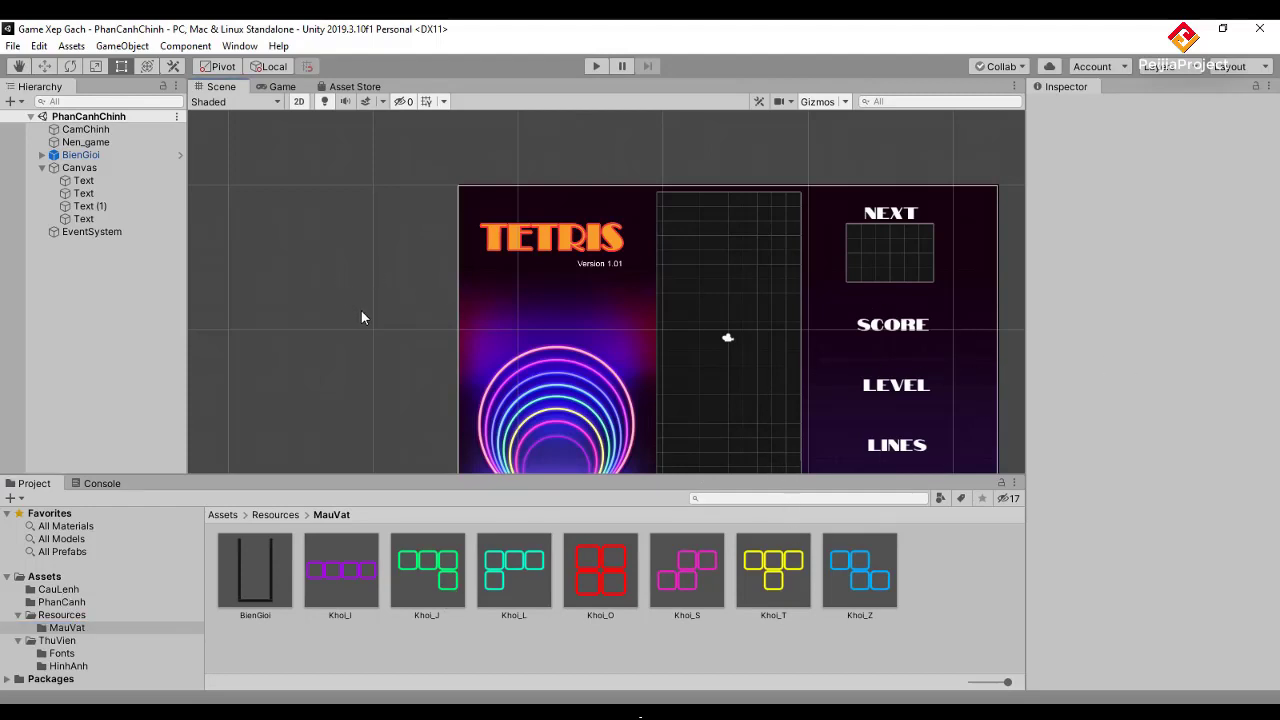
Reframe the Scene view on the Tetris canvas and select the Khoi_J prefab.
middle_click_drag(361, 317, 220, 273)
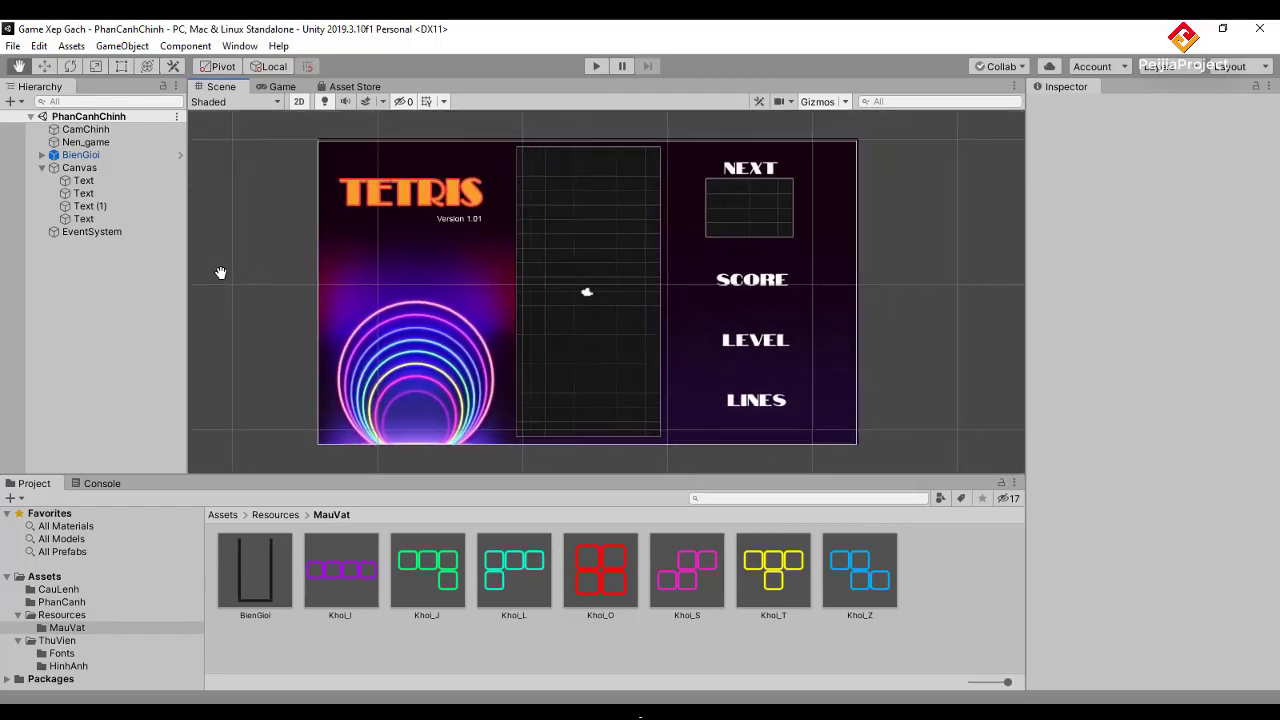
scroll(807, 217, "up", 2)
scroll(807, 217, "up", 3)
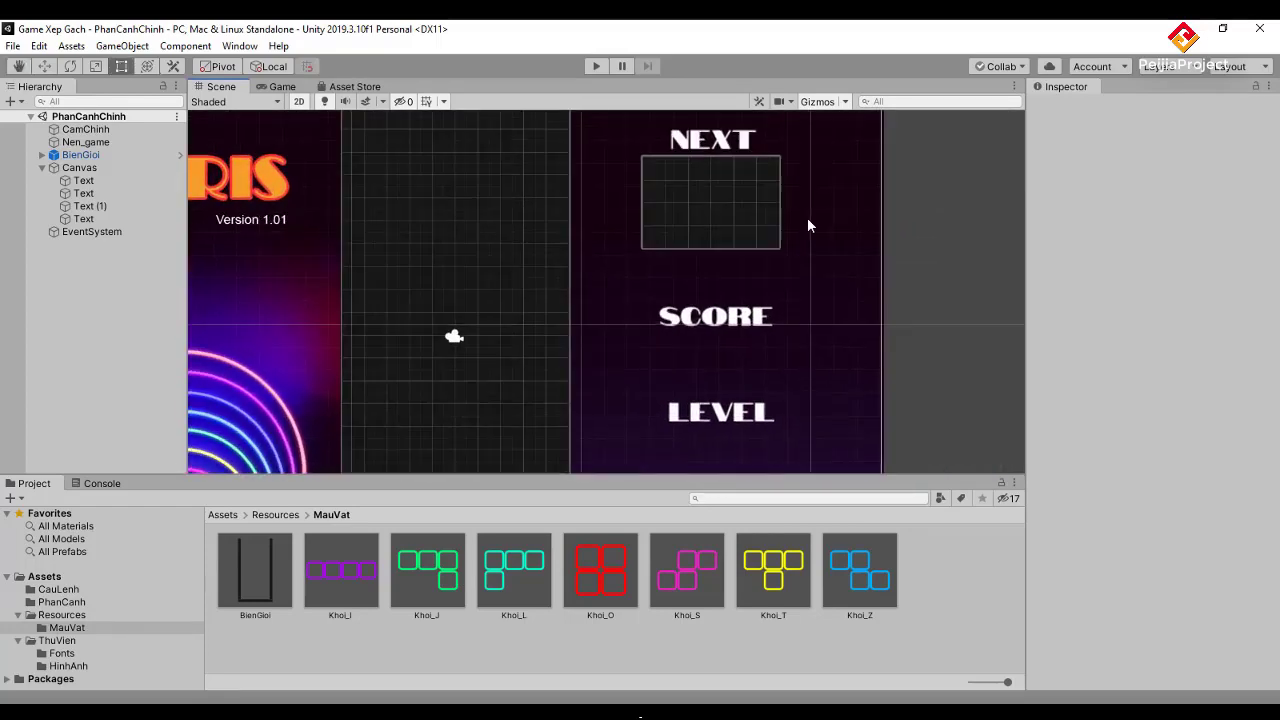
scroll(809, 225, "up", 2)
scroll(809, 225, "up", 2)
scroll(809, 225, "up", 2)
scroll(809, 225, "up", 1)
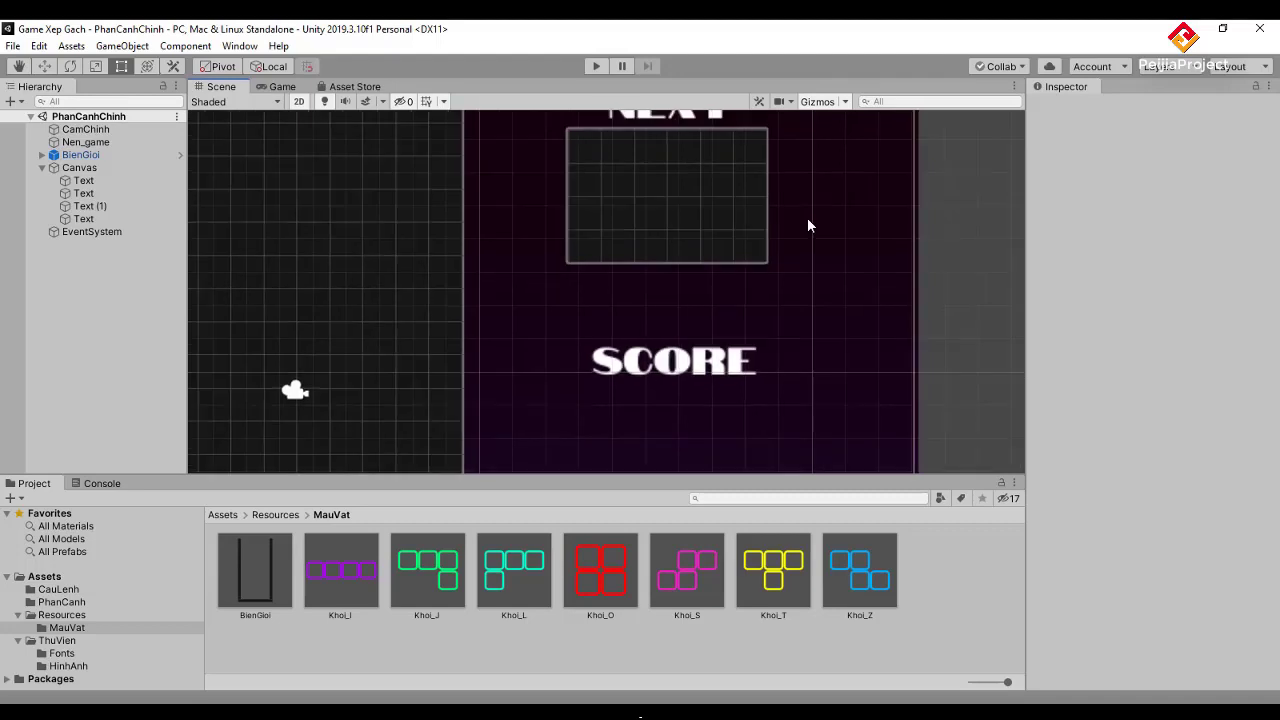
scroll(809, 225, "down", 2)
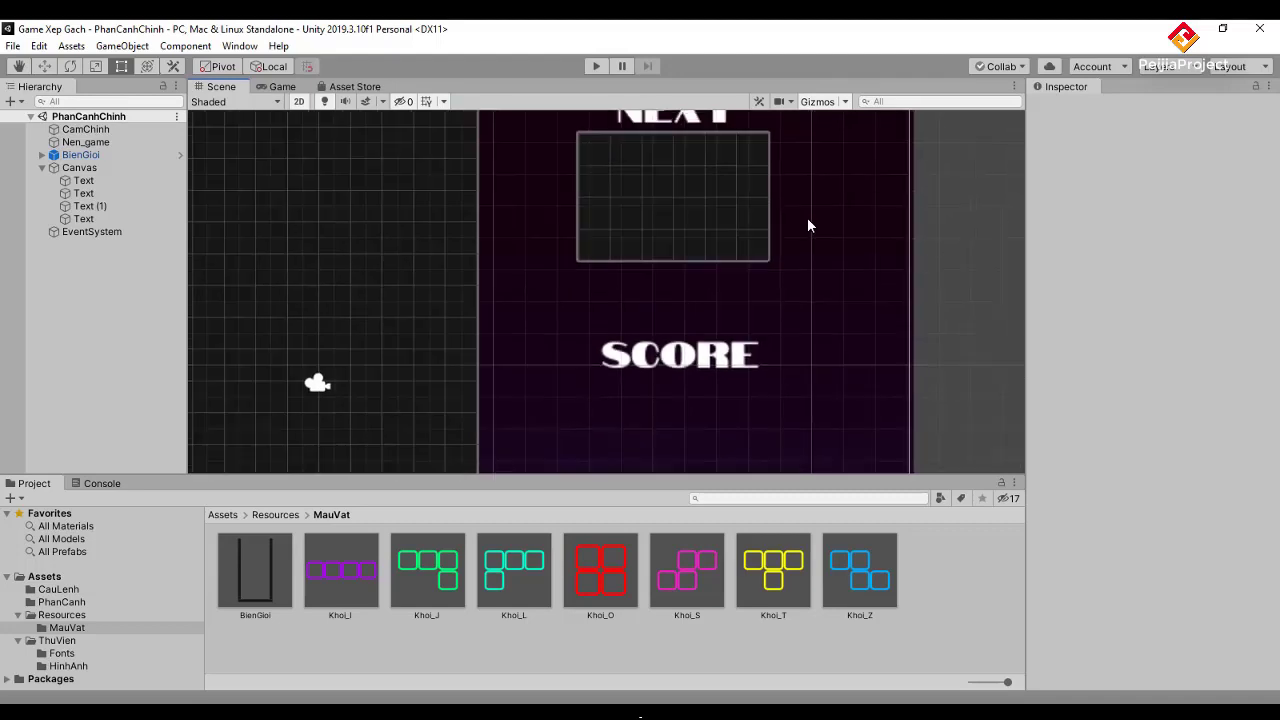
left_click(432, 574)
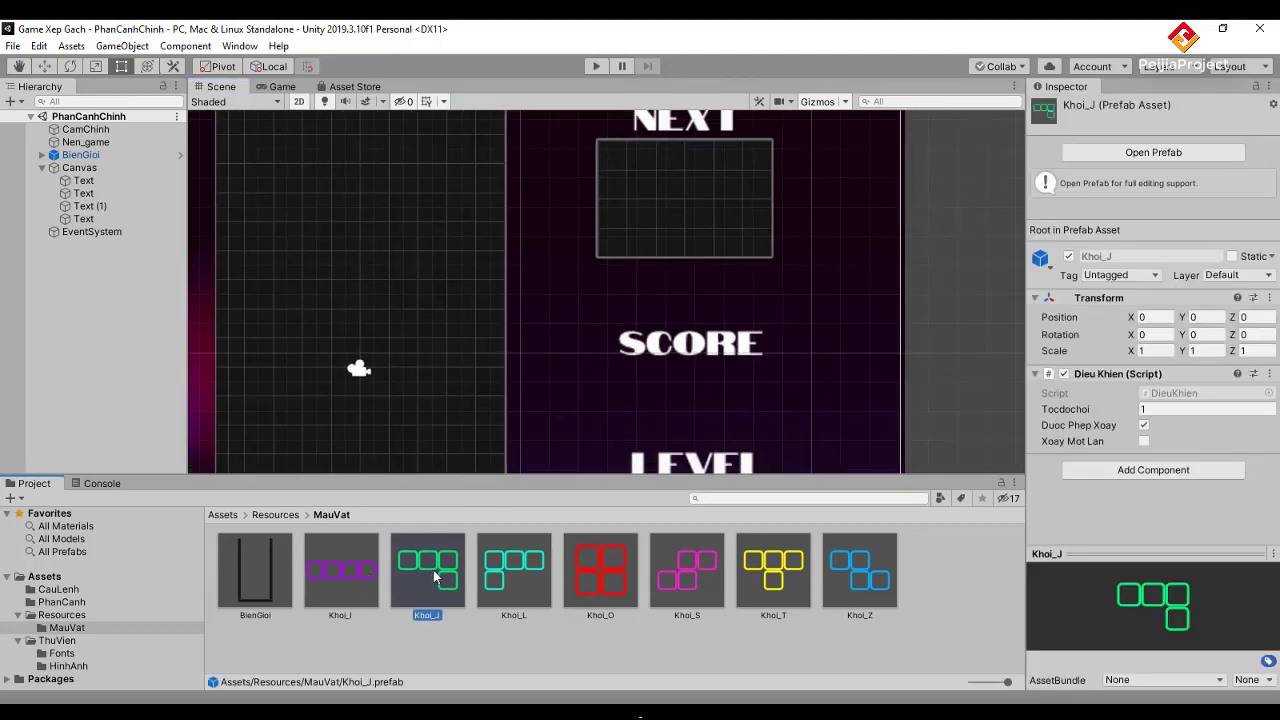
Place a Khoi_J block inside the NEXT box and copy its Position X value 15.15167.
left_click_drag(434, 575, 671, 192)
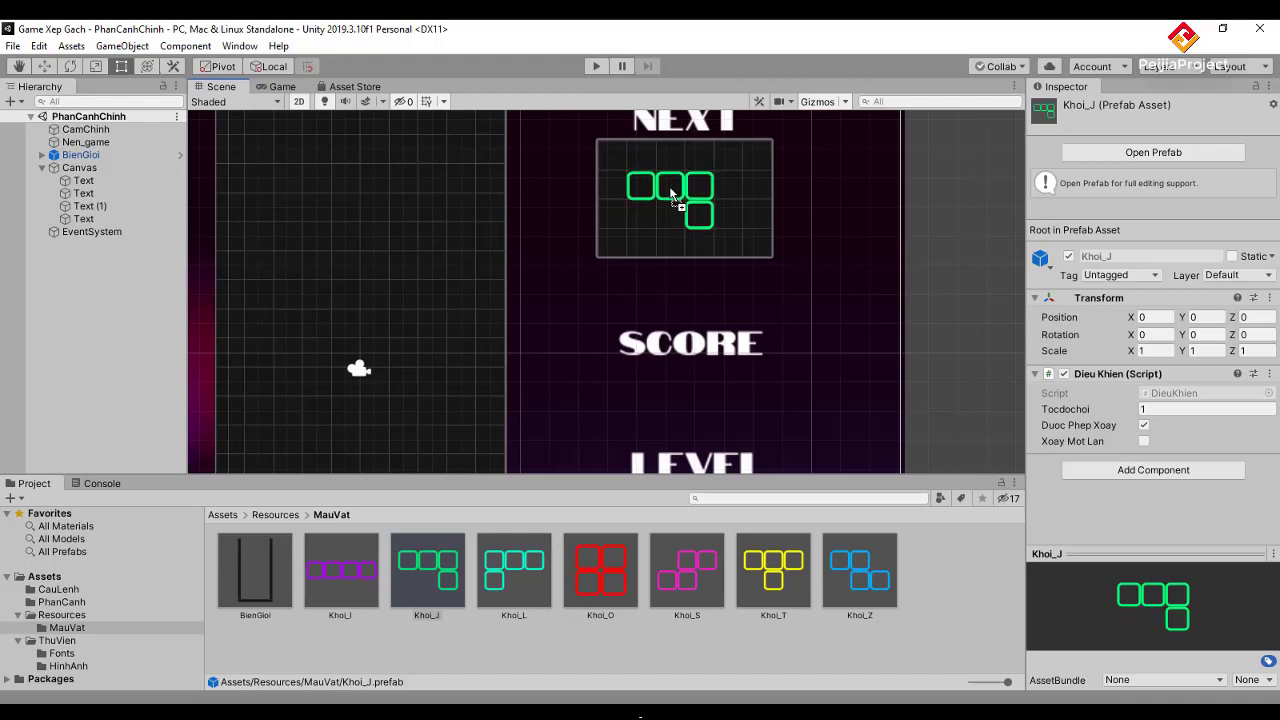
left_click_drag(670, 192, 671, 195)
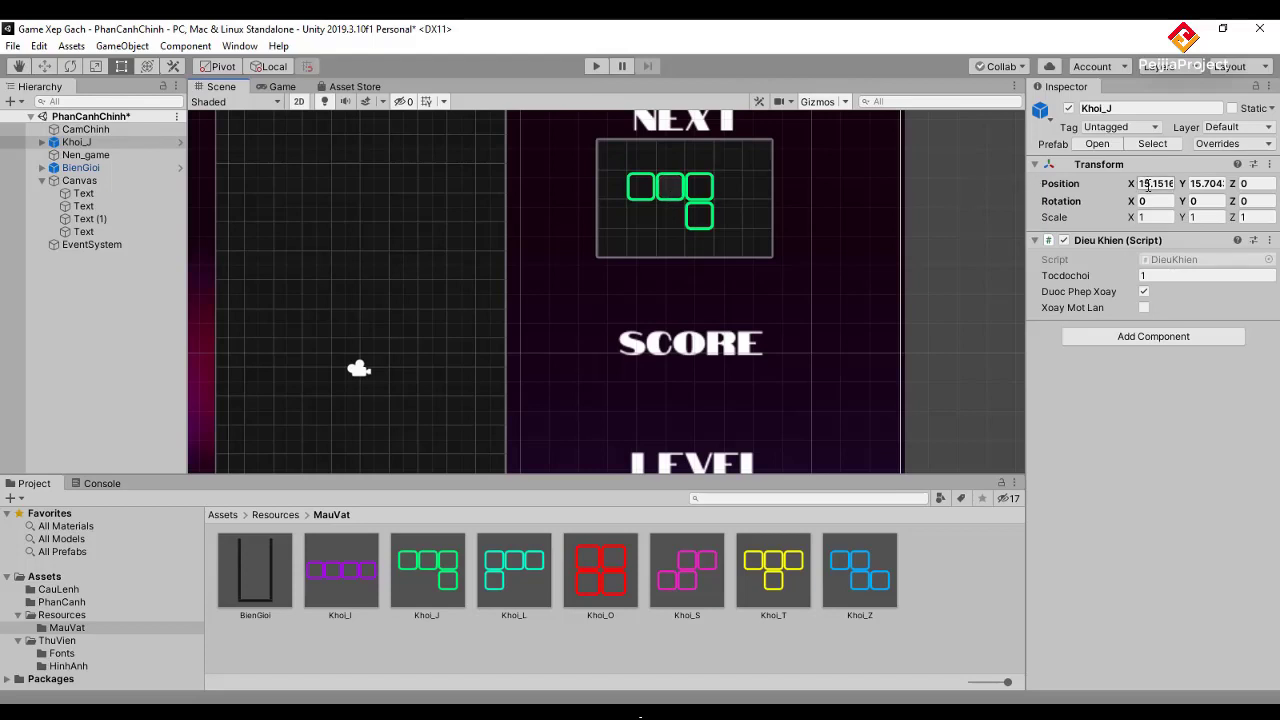
mouse_move(1140, 186)
left_mouse_down()
mouse_move(1166, 187)
mouse_move(1211, 226)
left_mouse_up()
left_click(1140, 185)
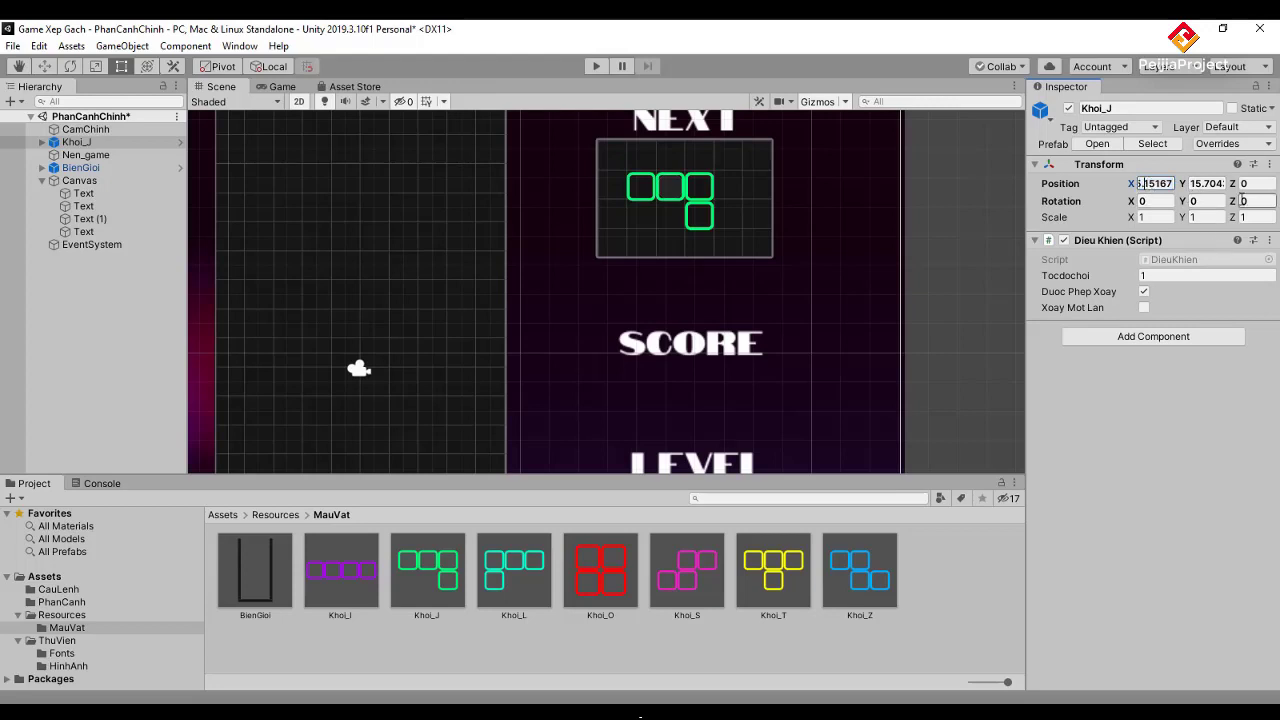
key("ctrl+a")
type("15.")
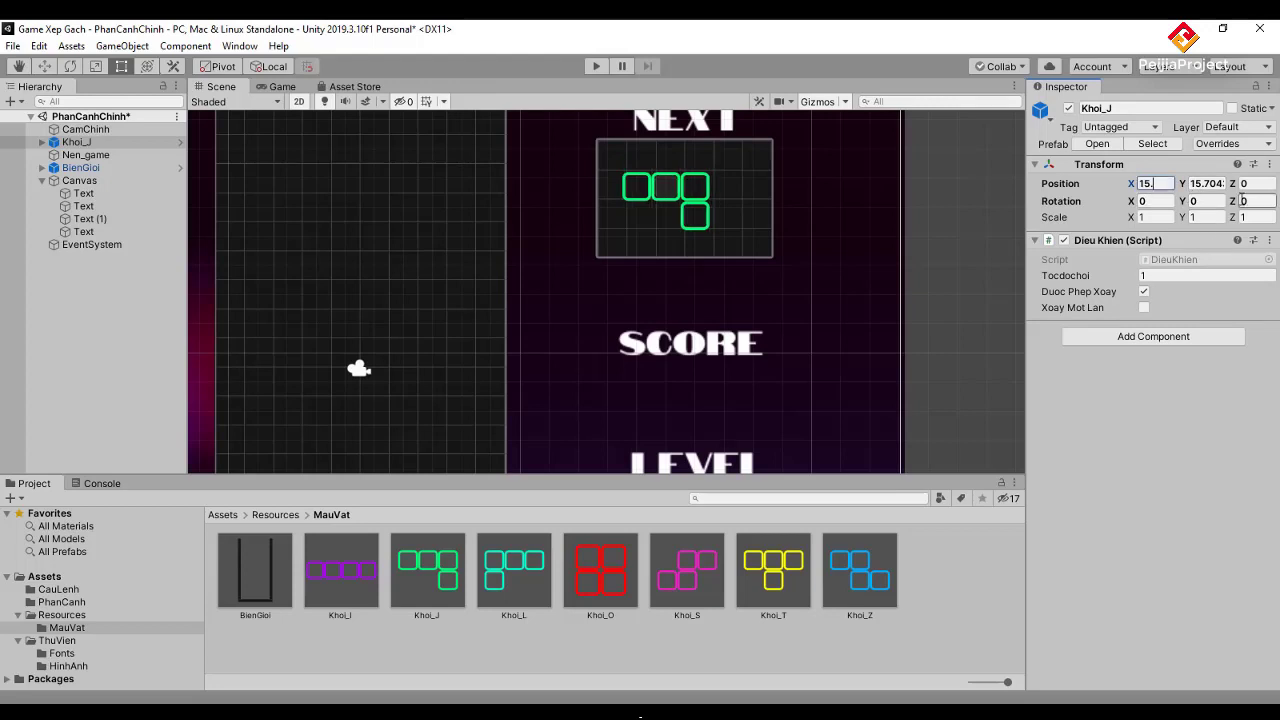
type("15167")
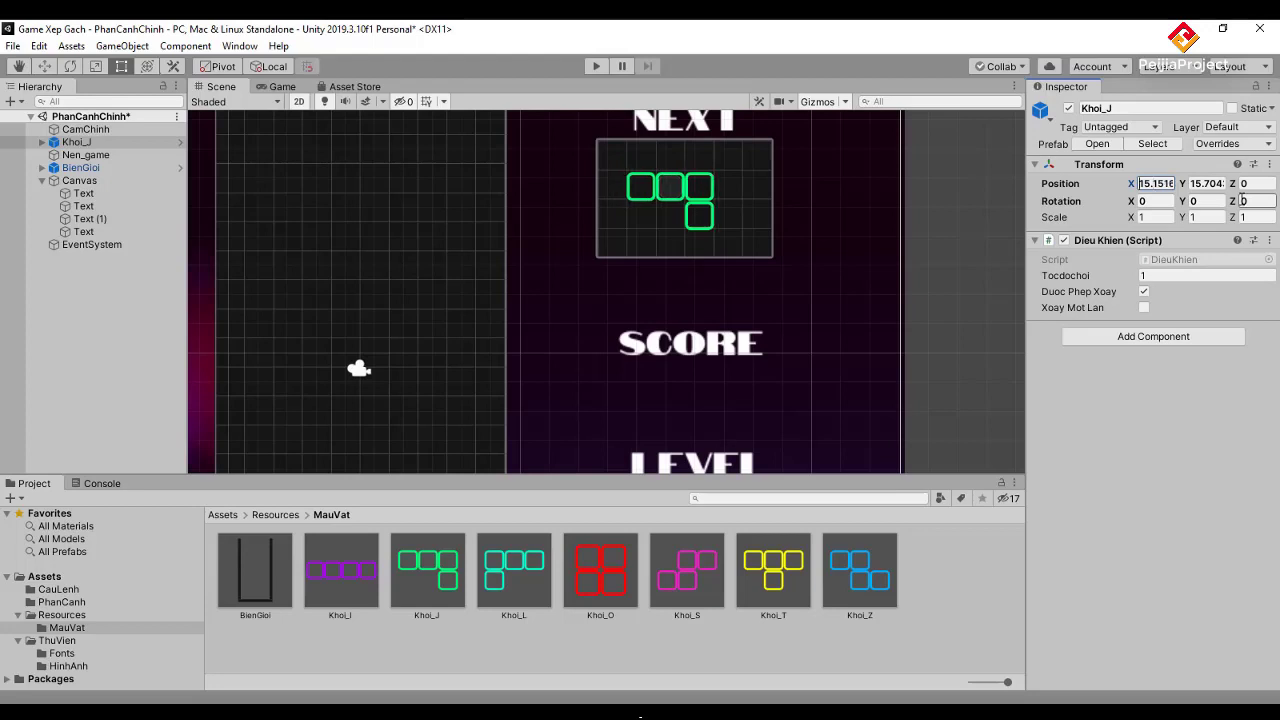
key("ctrl+a")
key("ctrl+c")
key("alt+Tab")
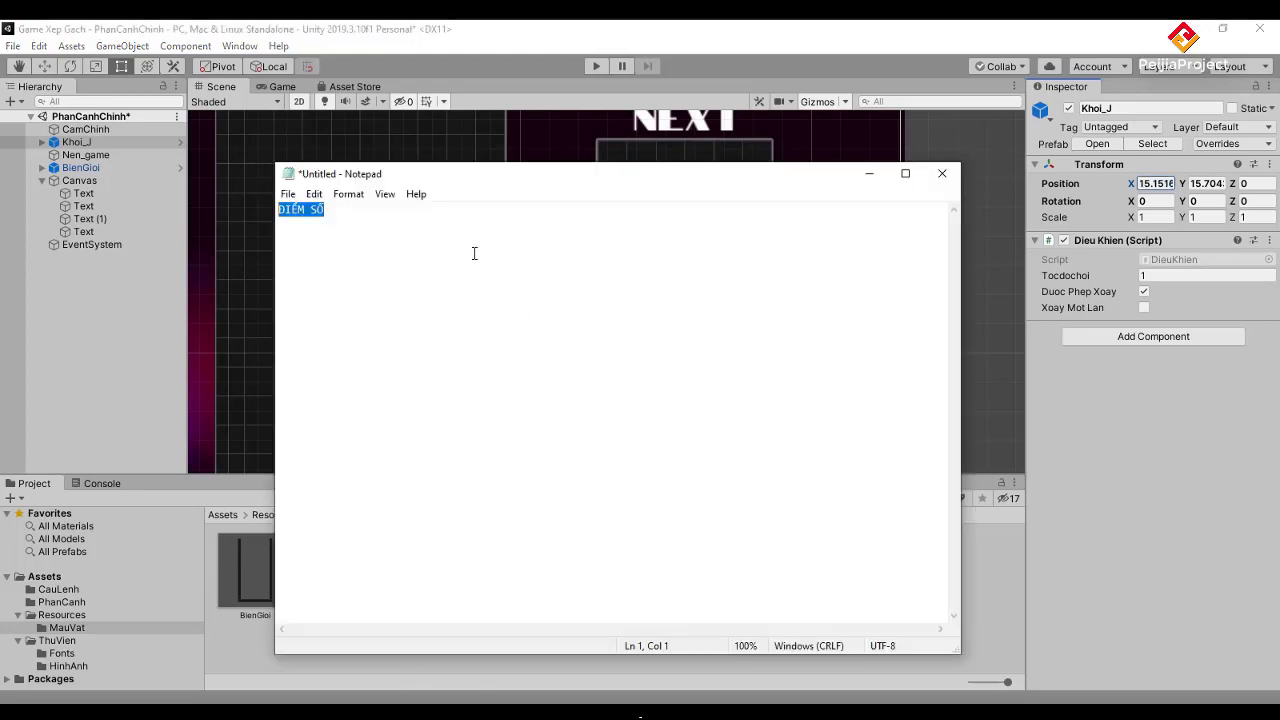
Write the J block's coordinates in Notepad as x= 15.15167 and Y= 15.70436, then hide it.
type("x=")
key("ctrl+v")
left_click(1205, 183)
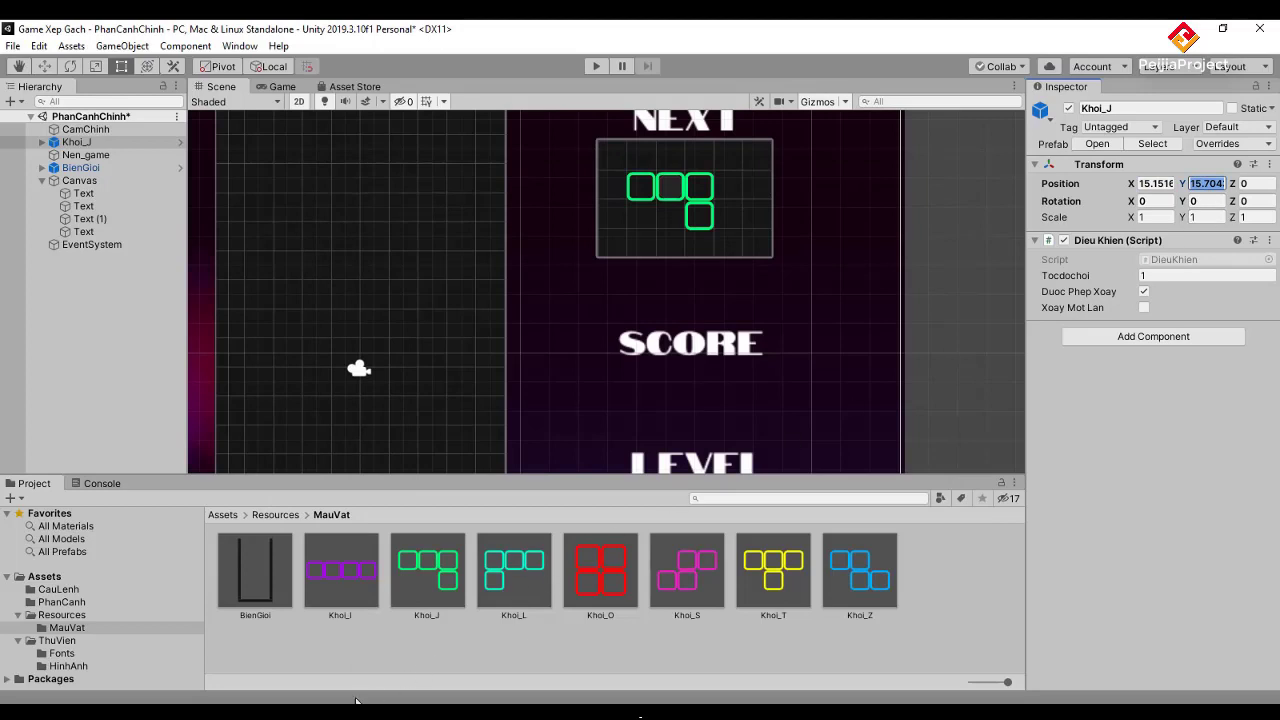
left_click(640, 717)
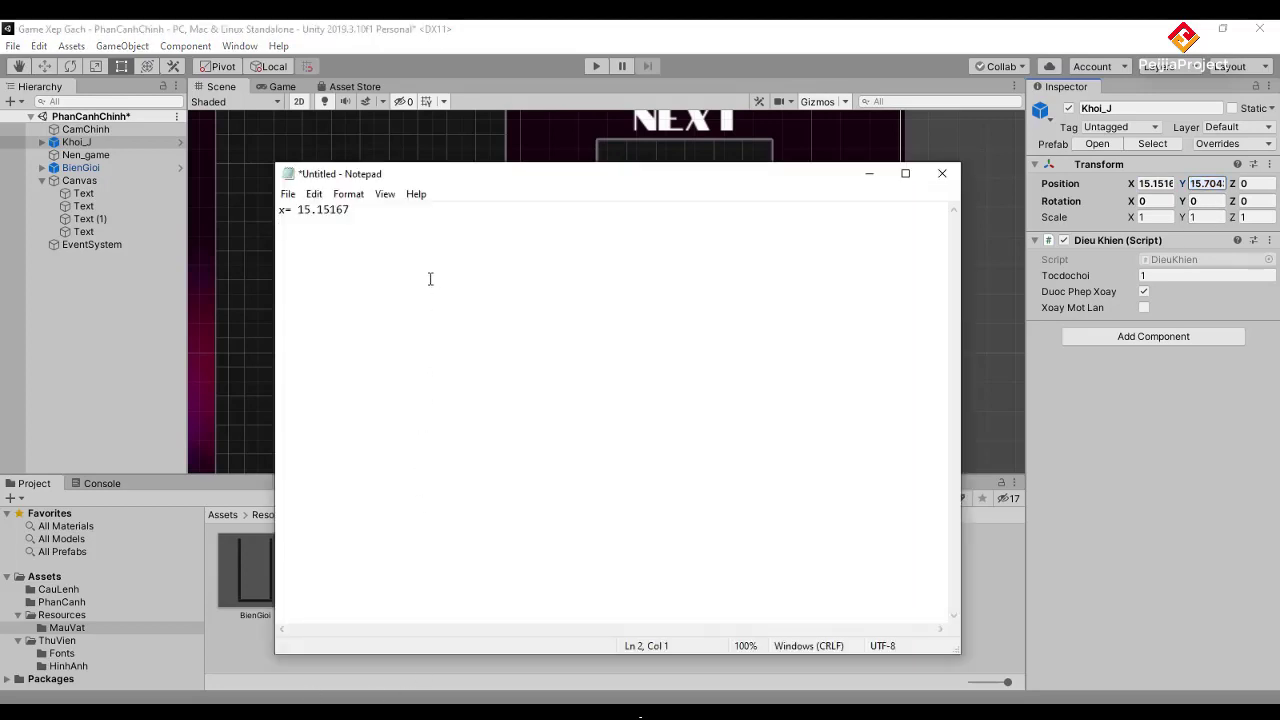
type("Y=")
type("15.70436")
key("Left")
key("Left")
key("Left")
left_click(980, 161)
left_click(980, 161)
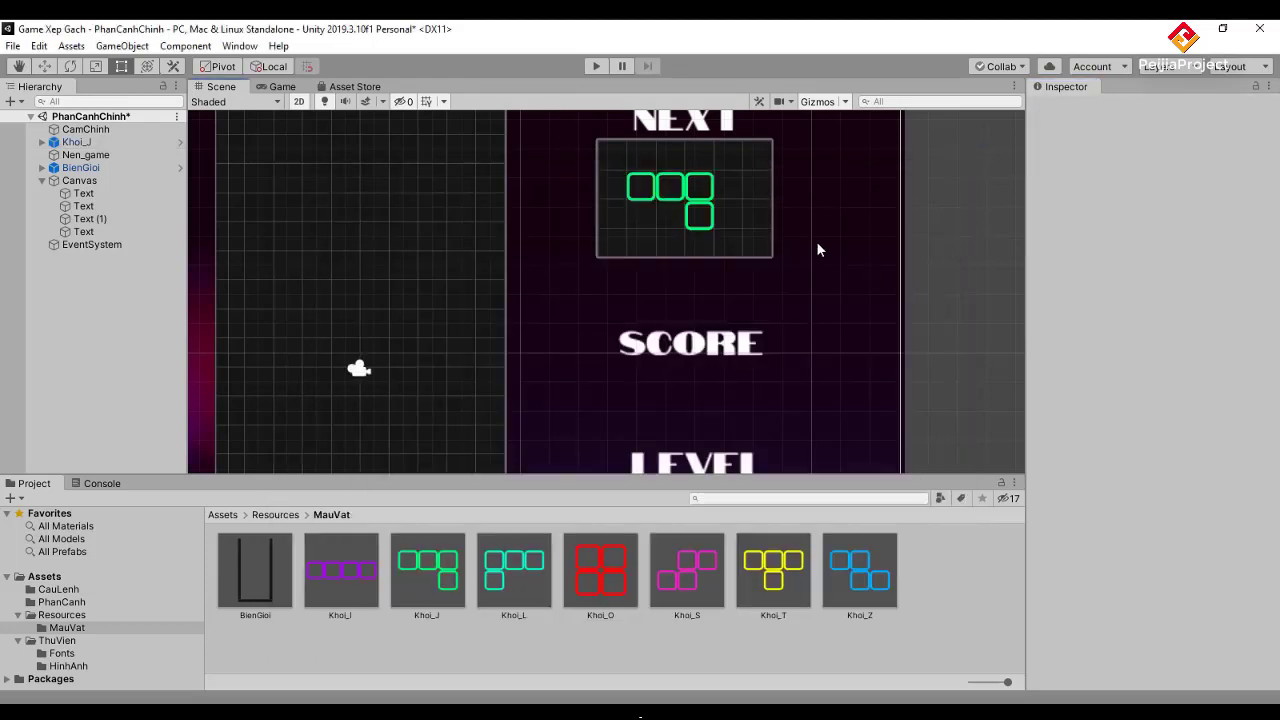
Select the Khoi_J block and retype its Position Y, giving 15.1504.
left_click(741, 219)
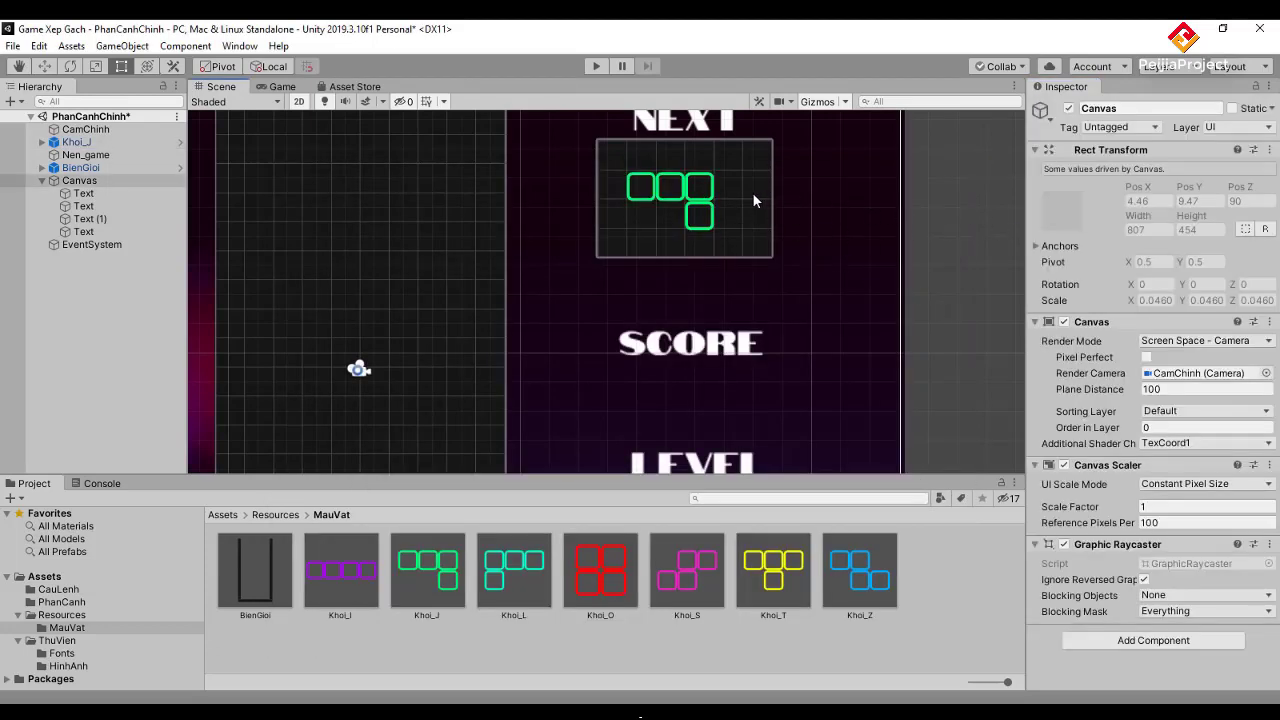
left_click(705, 287)
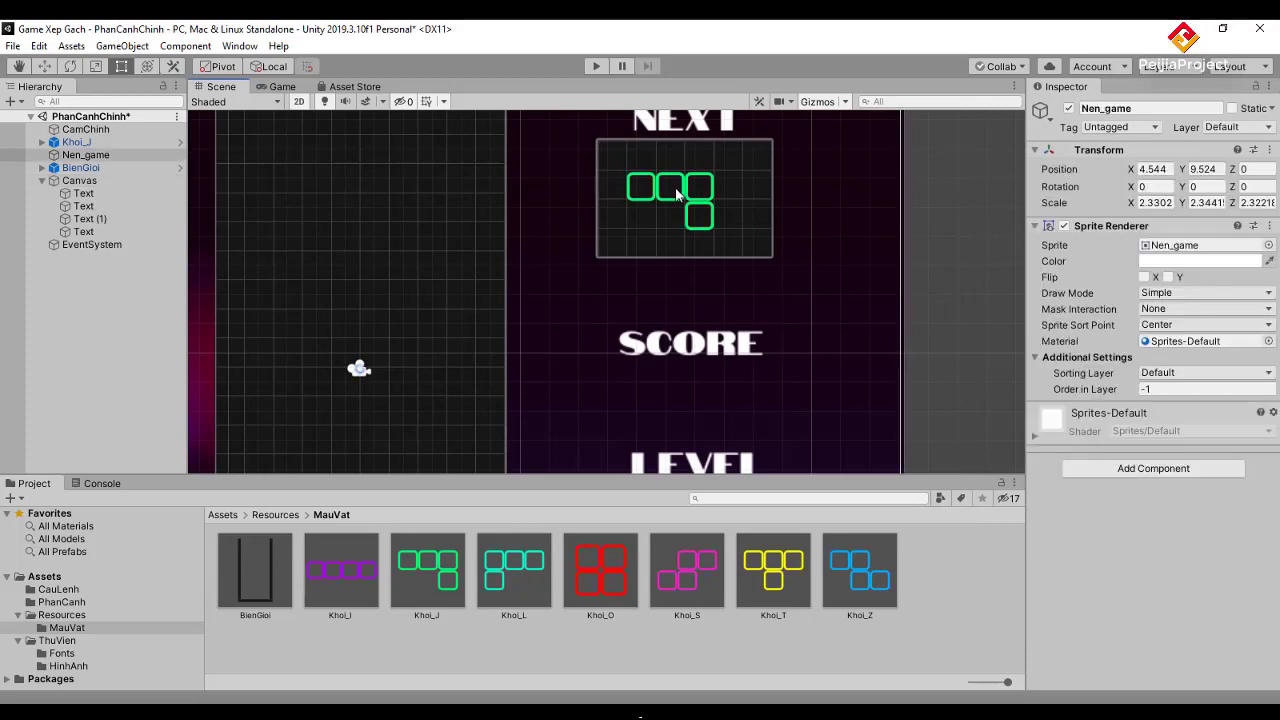
left_click(707, 233)
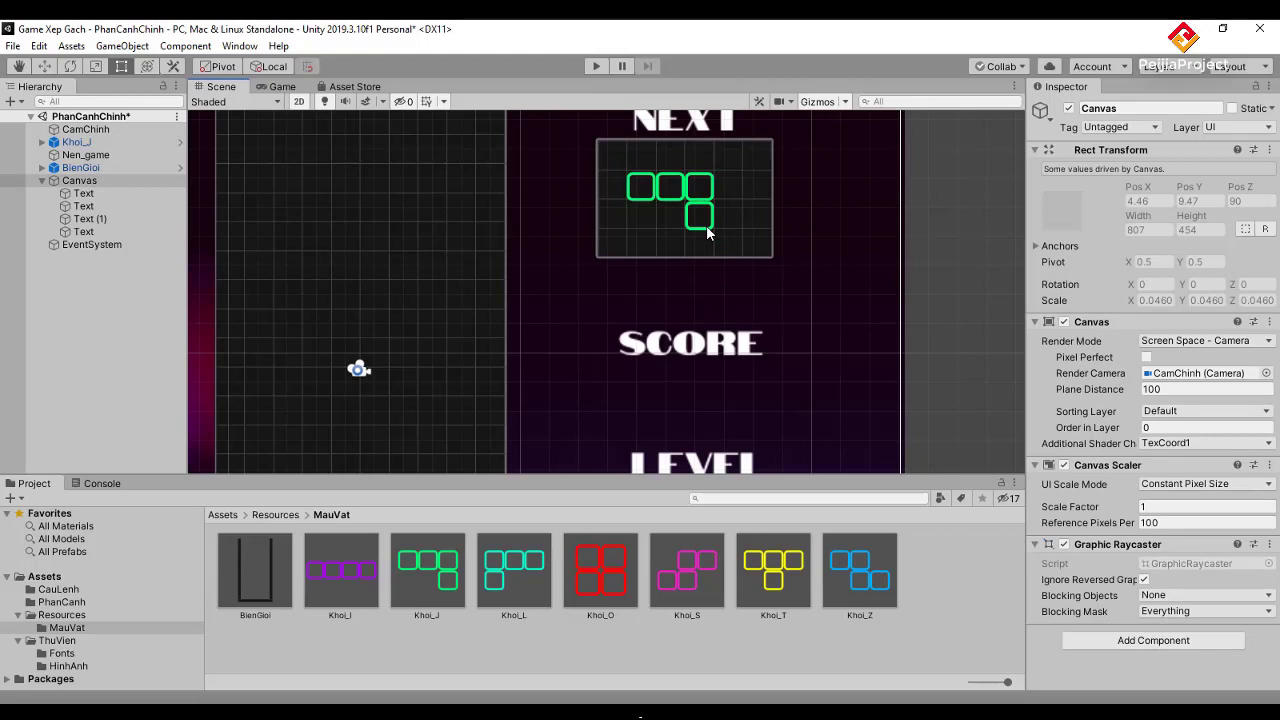
left_click(707, 233)
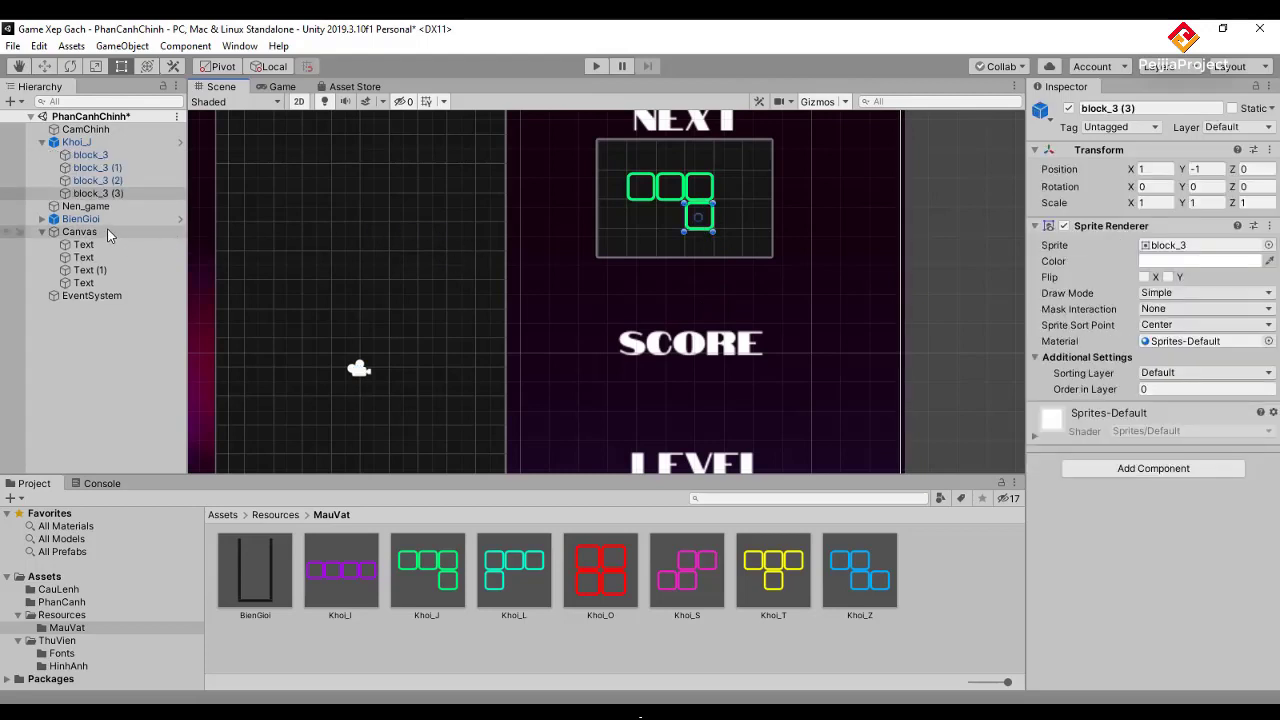
left_click(76, 142)
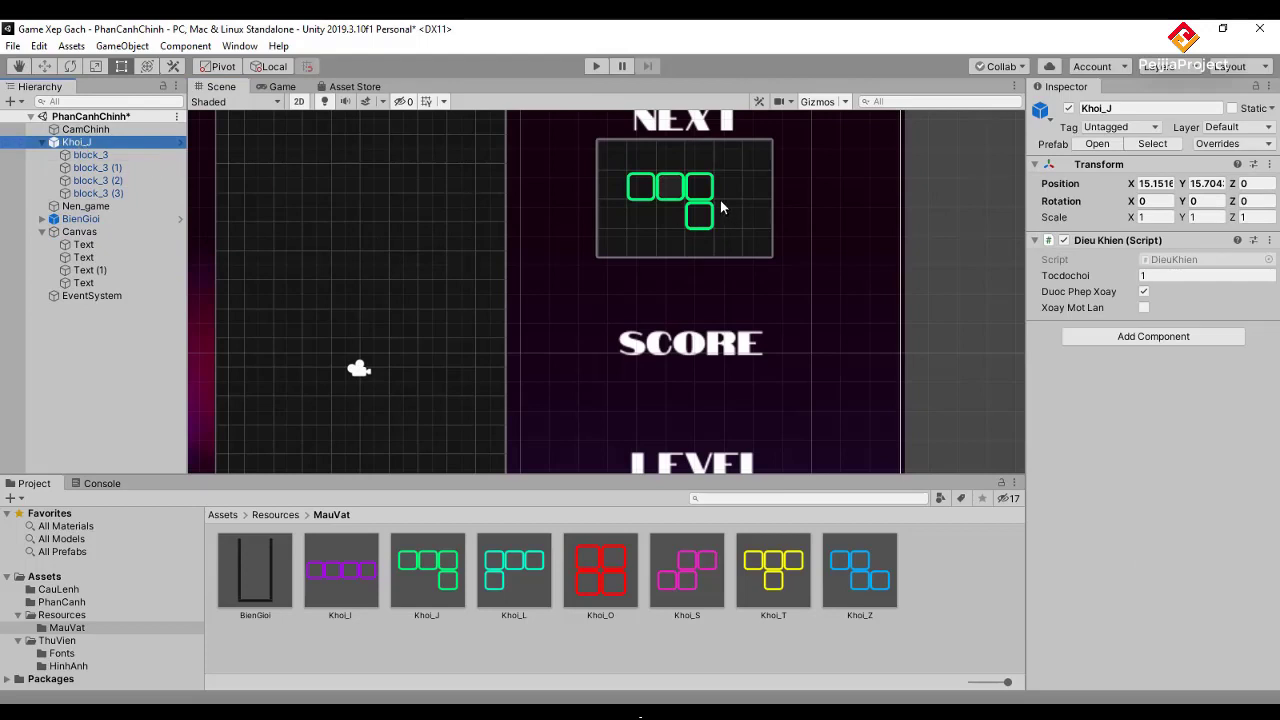
left_click(1207, 183)
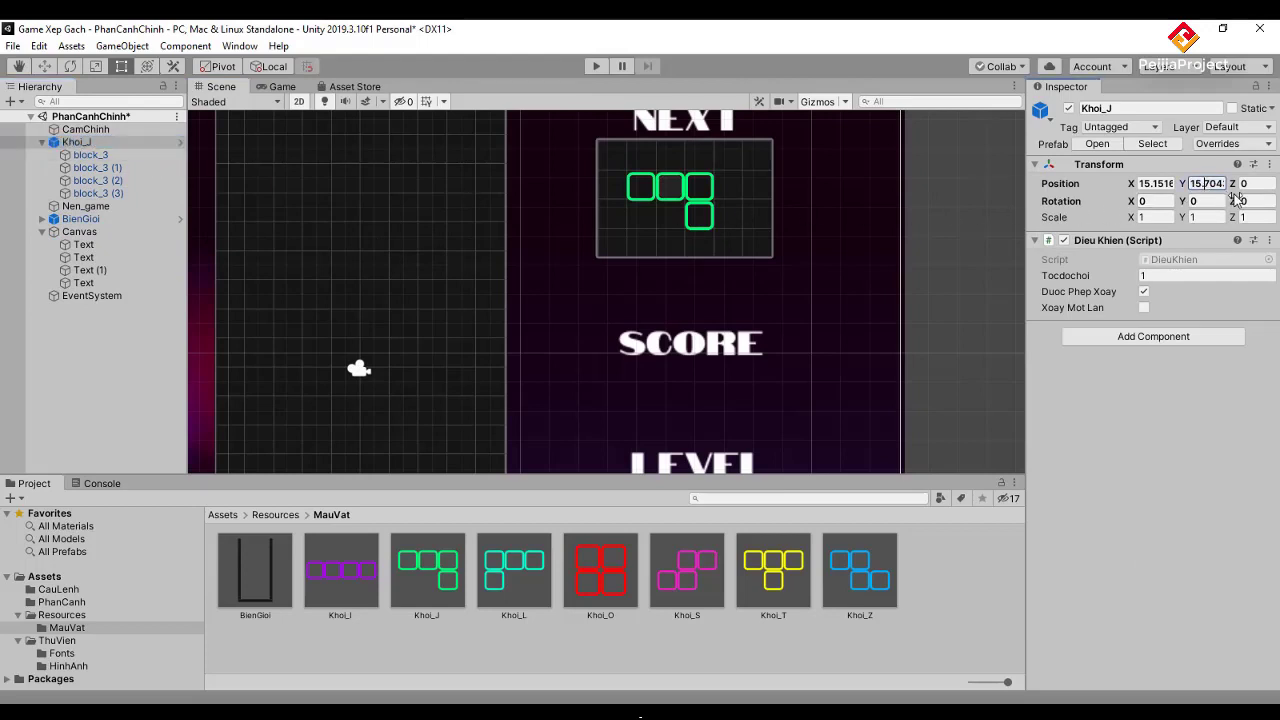
key("BackSpace")
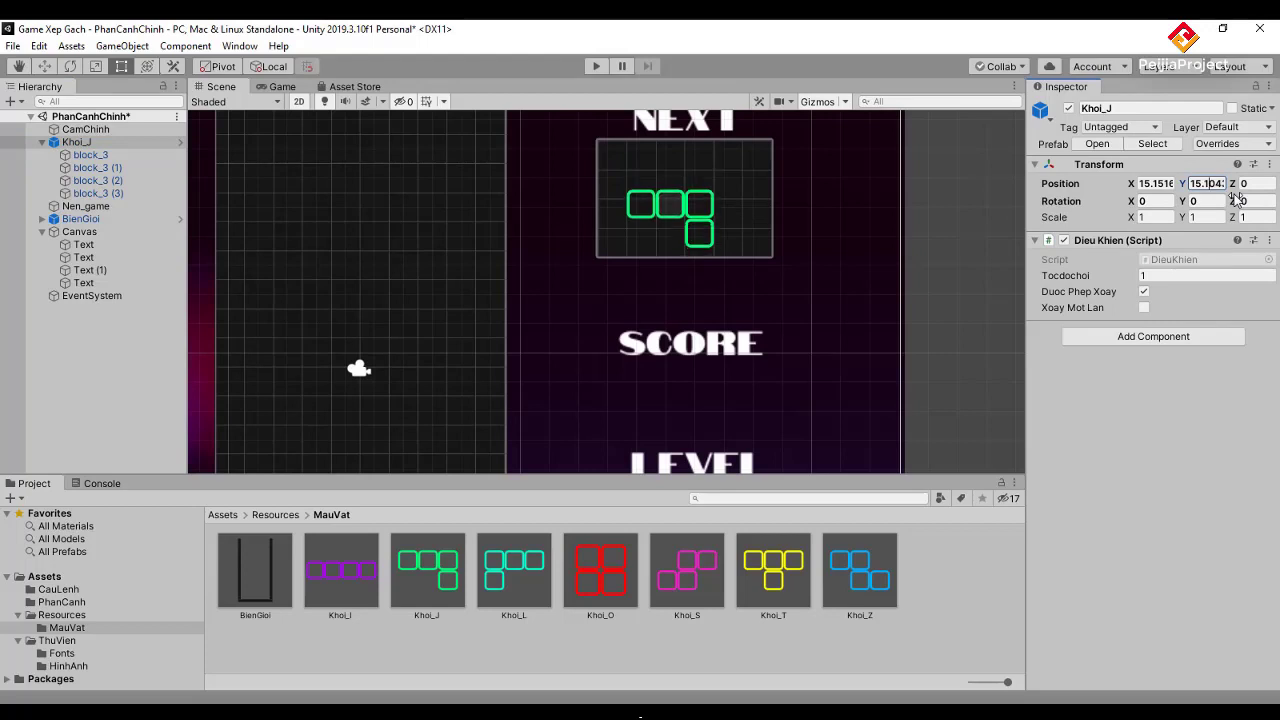
type("15")
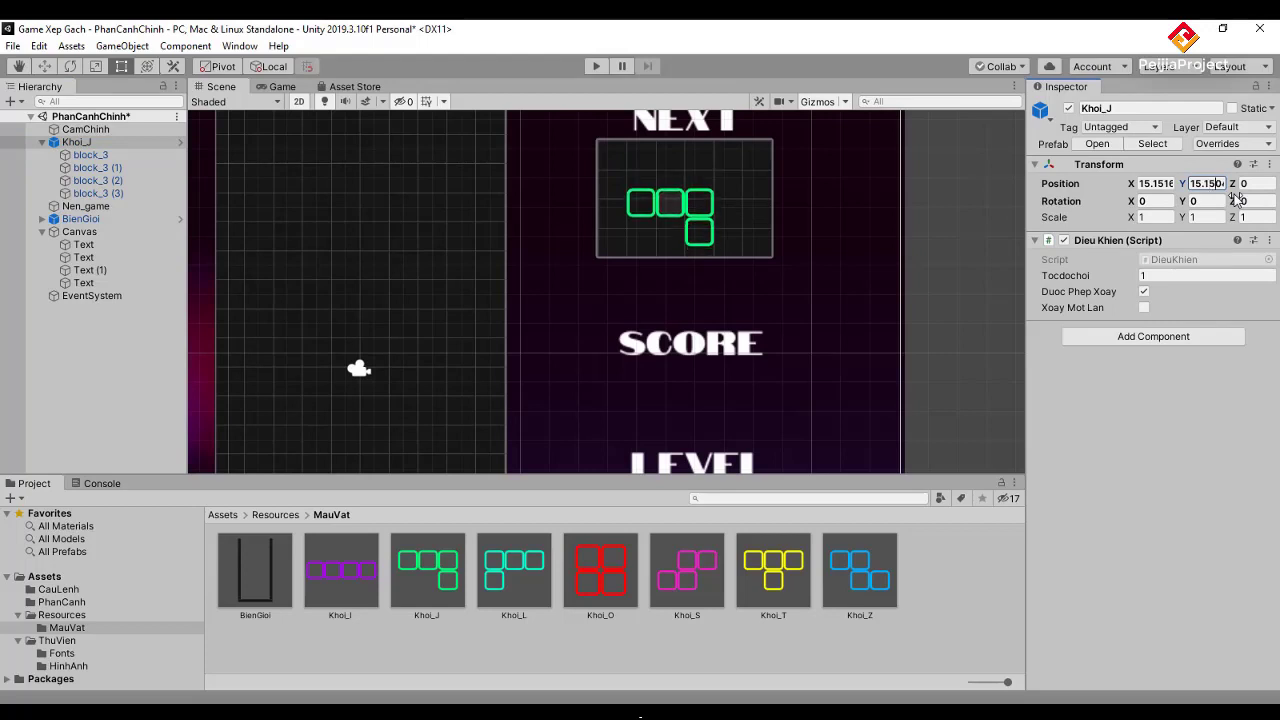
left_click(683, 200)
Reselect Khoi_J and drag-adjust its Position Y to 15.75.
left_click(568, 208)
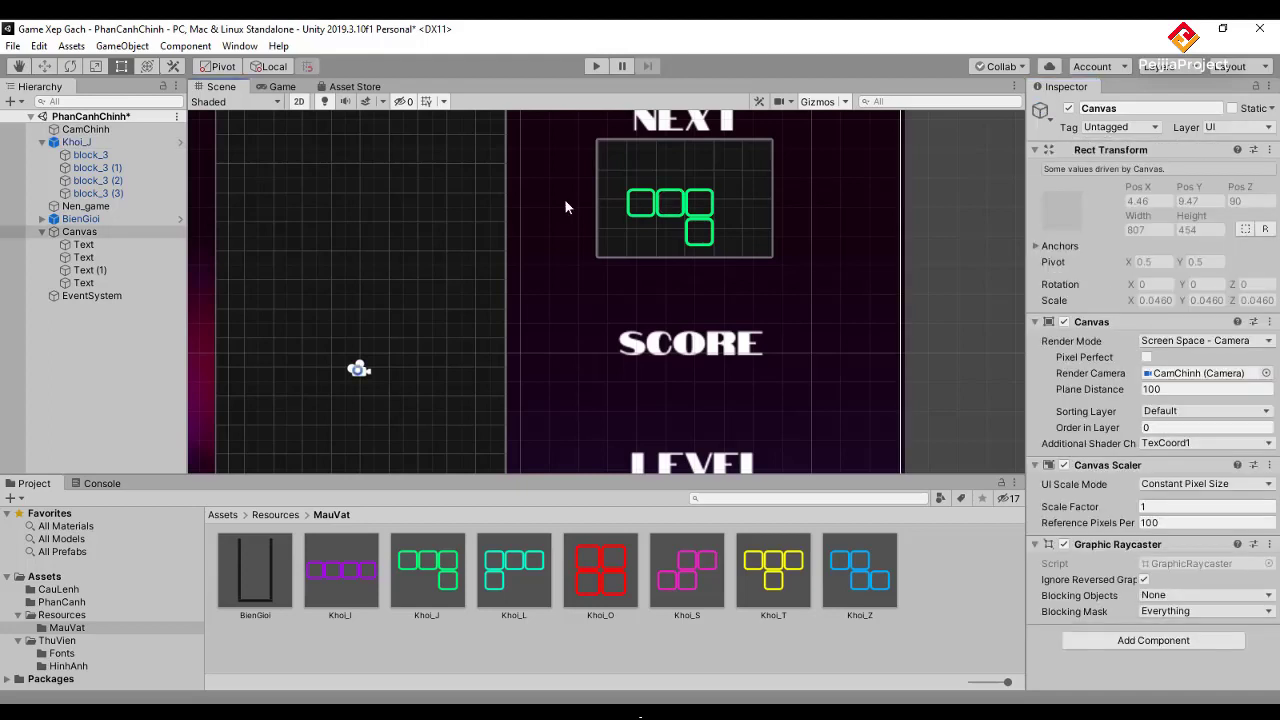
left_click(86, 143)
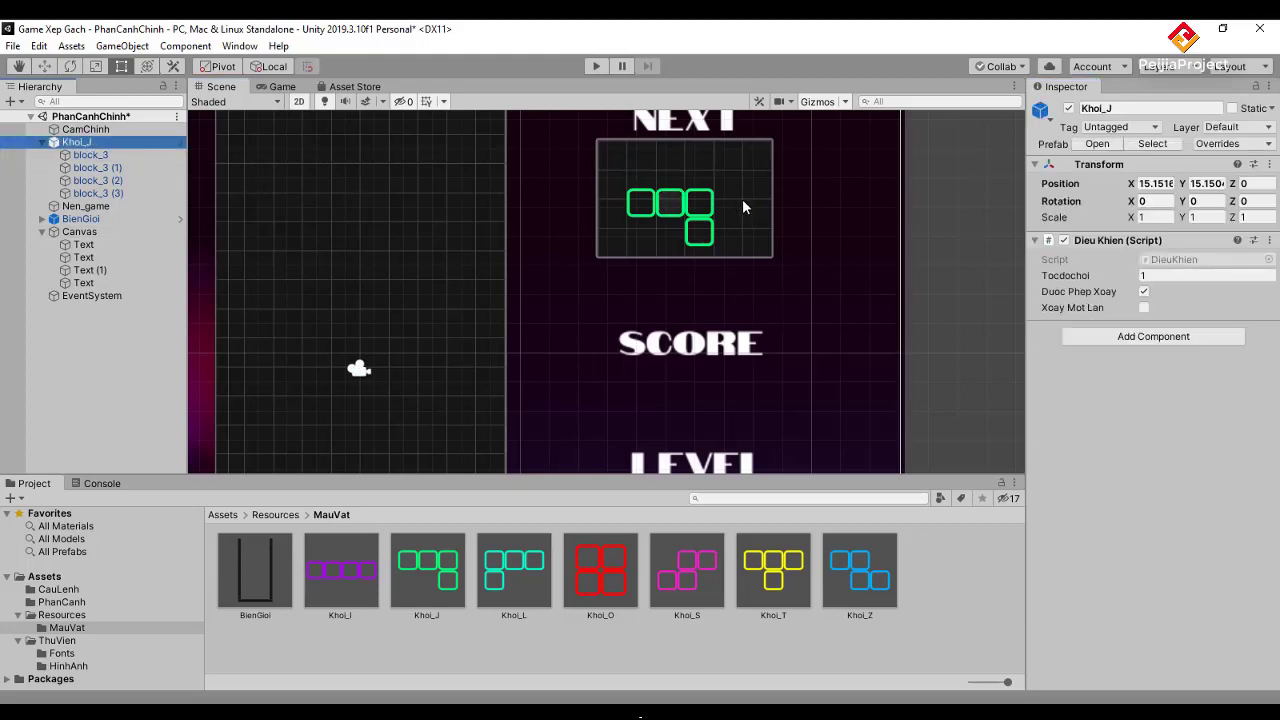
left_click(1186, 185)
left_click_drag(1183, 185, 1199, 187)
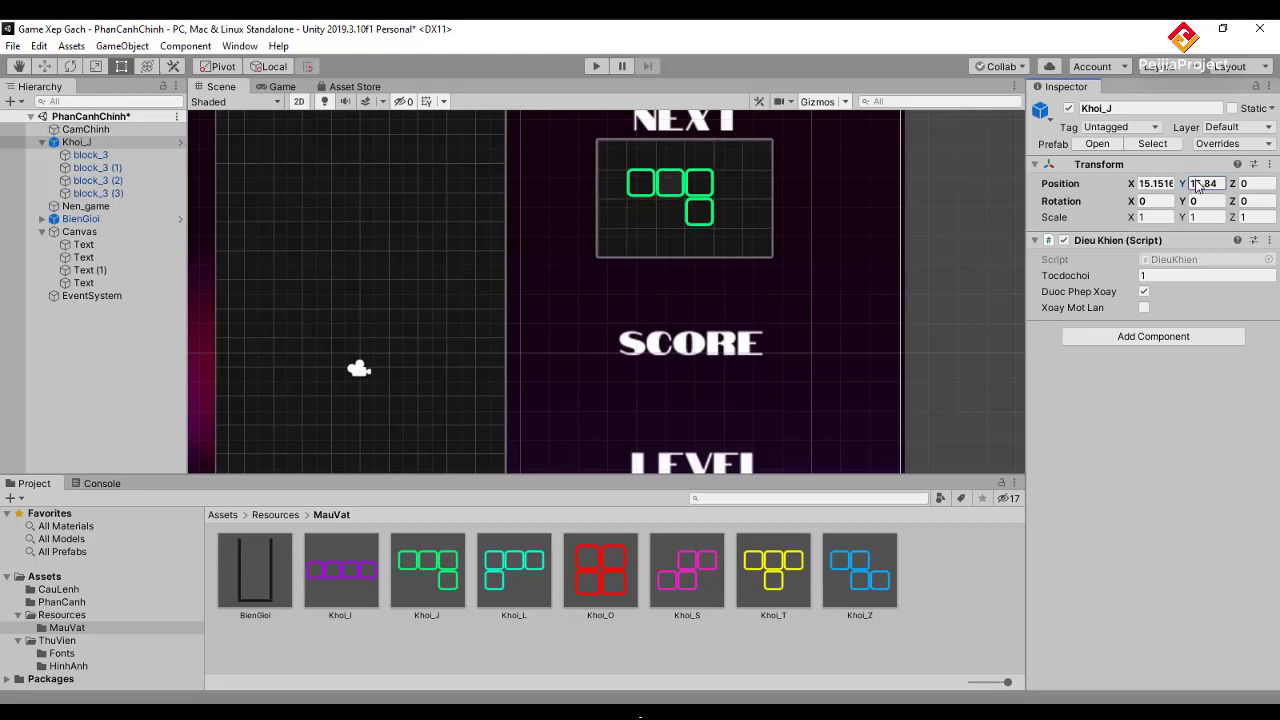
left_click_drag(1199, 187, 1198, 188)
type("15.75")
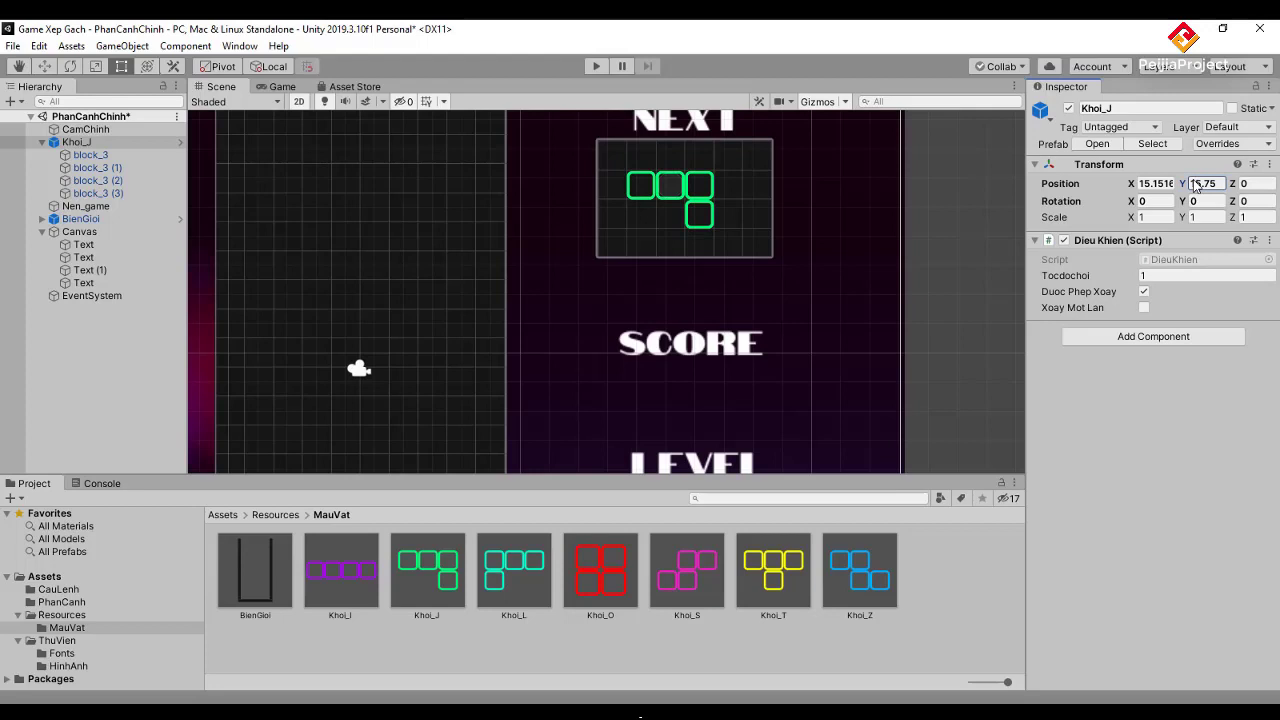
Replace the old Y value 15.70436 in the Notepad note with 15.75.
left_click(1196, 187)
key("alt+Tab")
left_click_drag(297, 224, 395, 227)
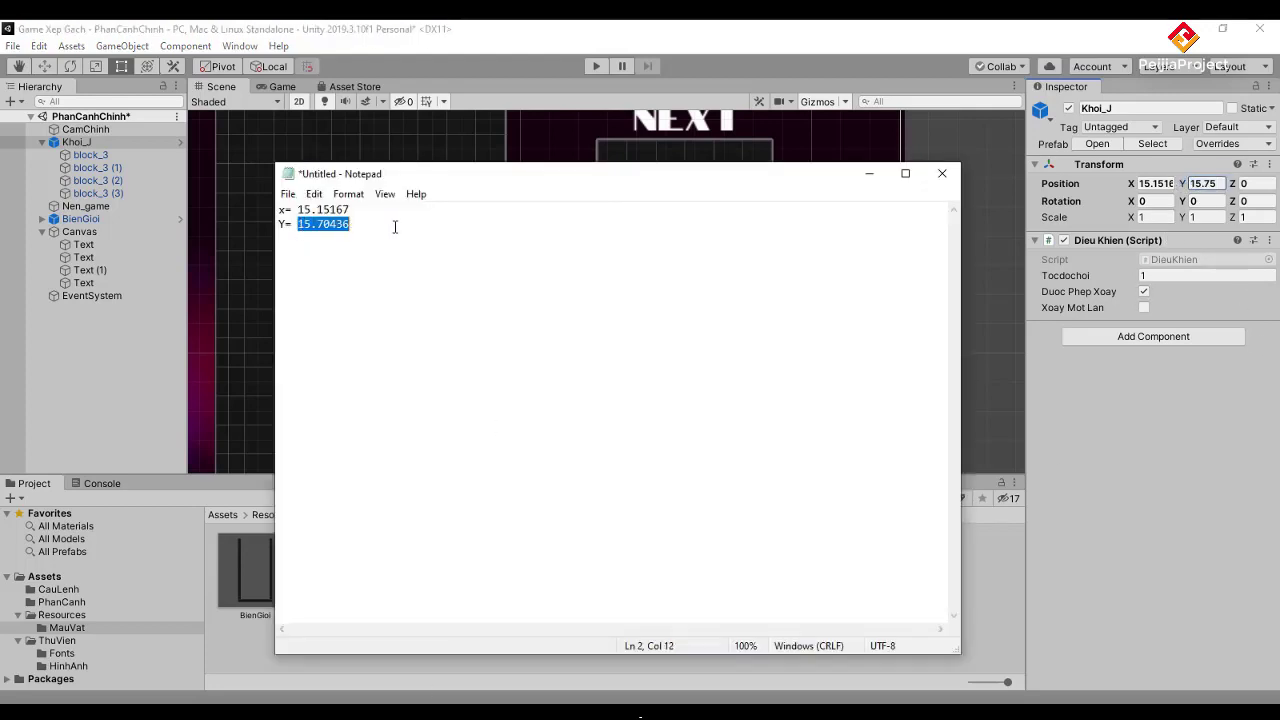
type("15.75")
left_click(869, 174)
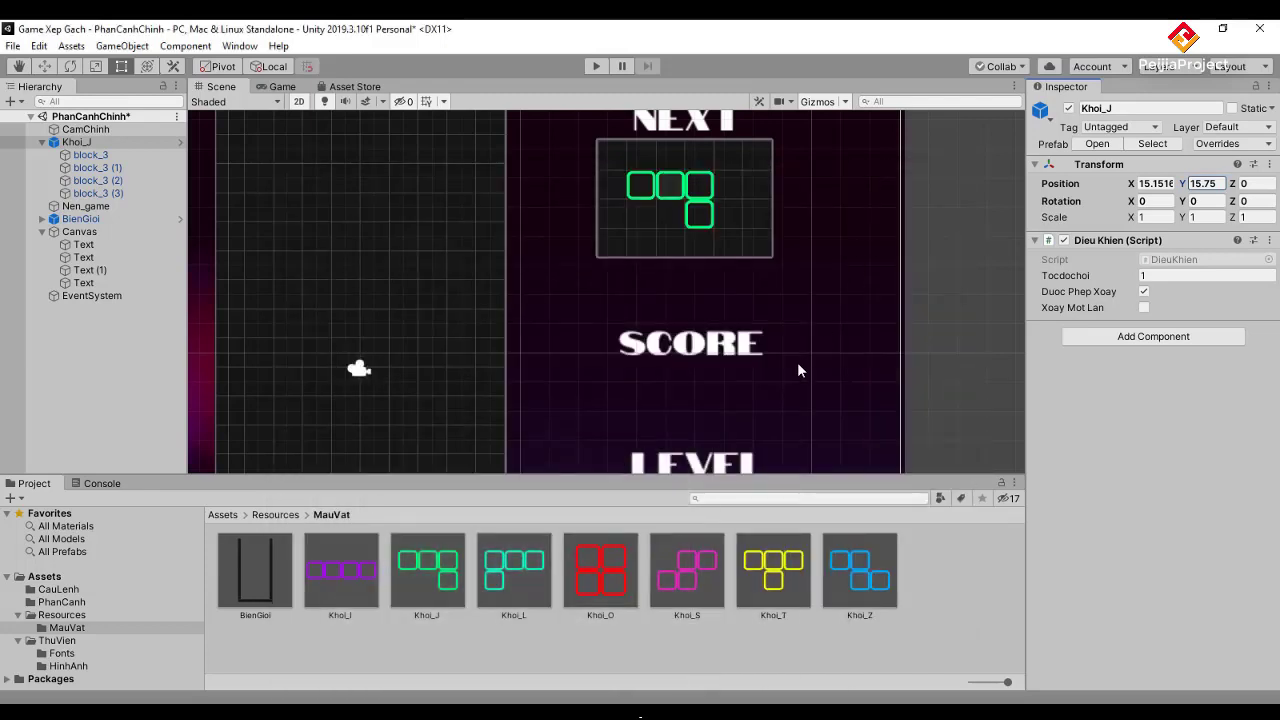
Round Khoi_J's Position X to 15.15 and trim the note's x value to x= 15.15.
left_click(1163, 183)
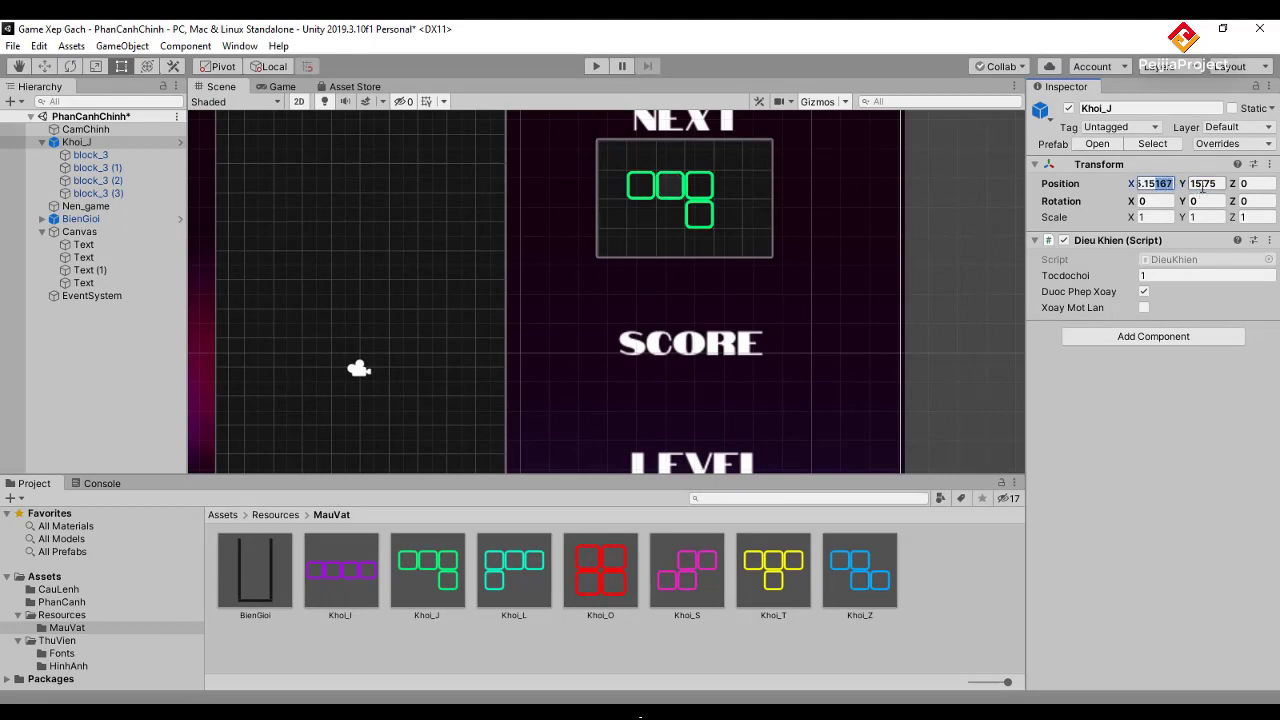
type("15.15")
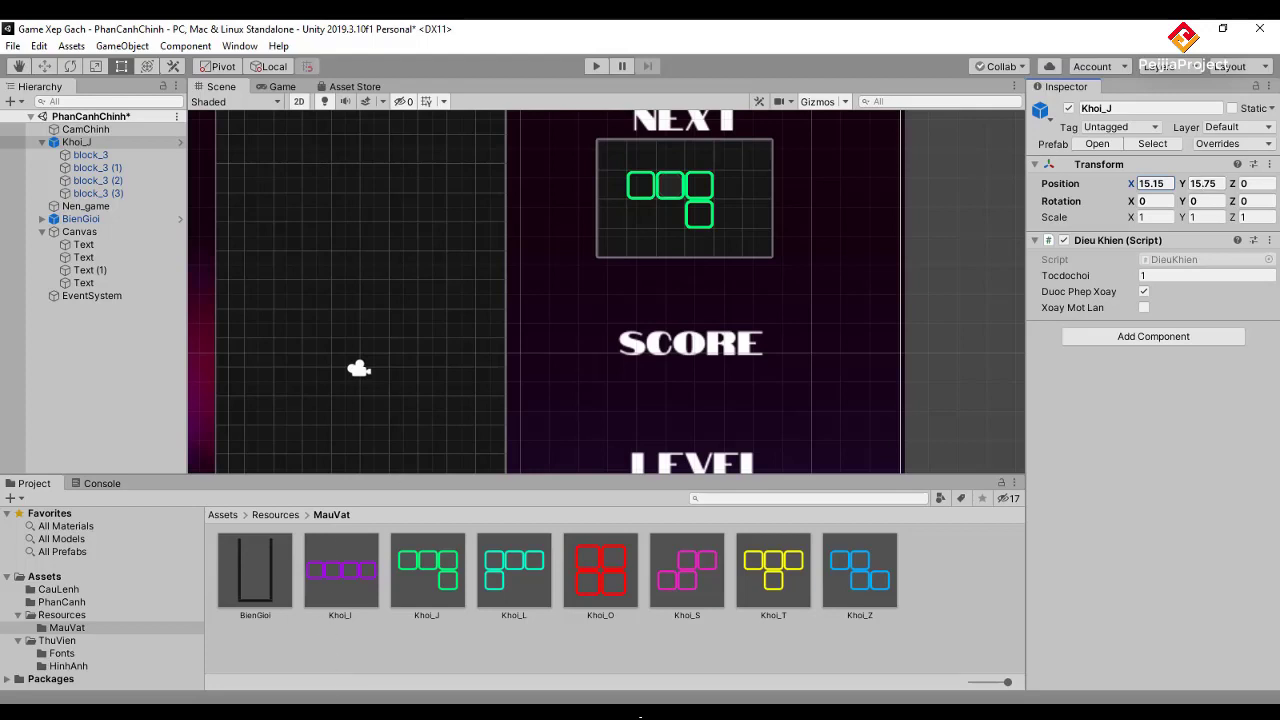
left_click(335, 712)
left_click_drag(330, 210, 403, 209)
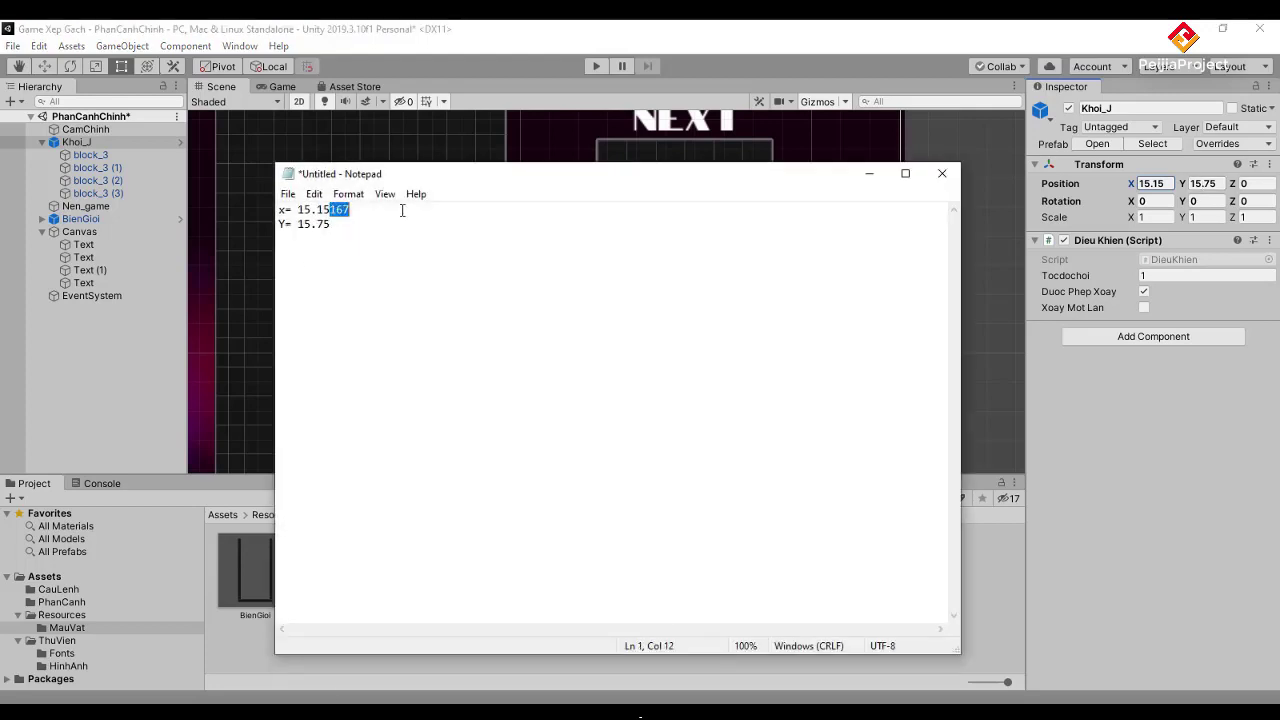
key("BackSpace")
Select the whole Khoi_J block and delete it from the scene.
left_click(866, 175)
left_click(728, 223)
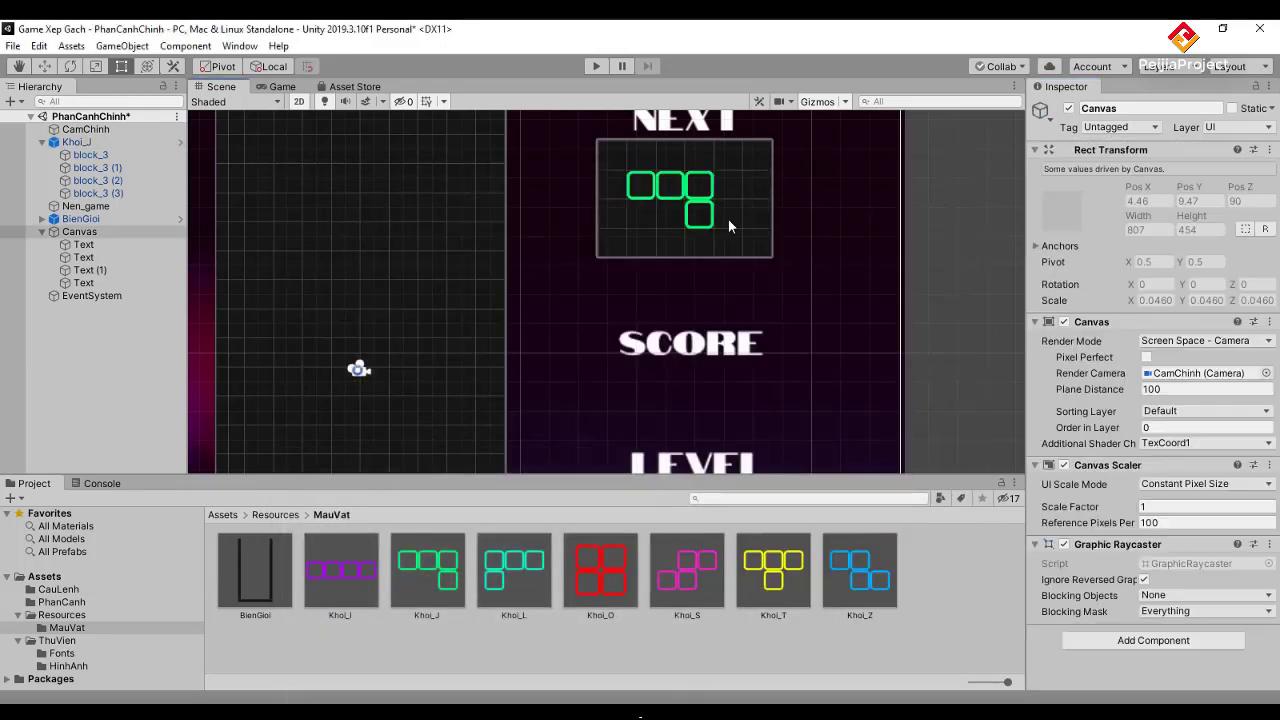
left_click(704, 212)
left_click(76, 142)
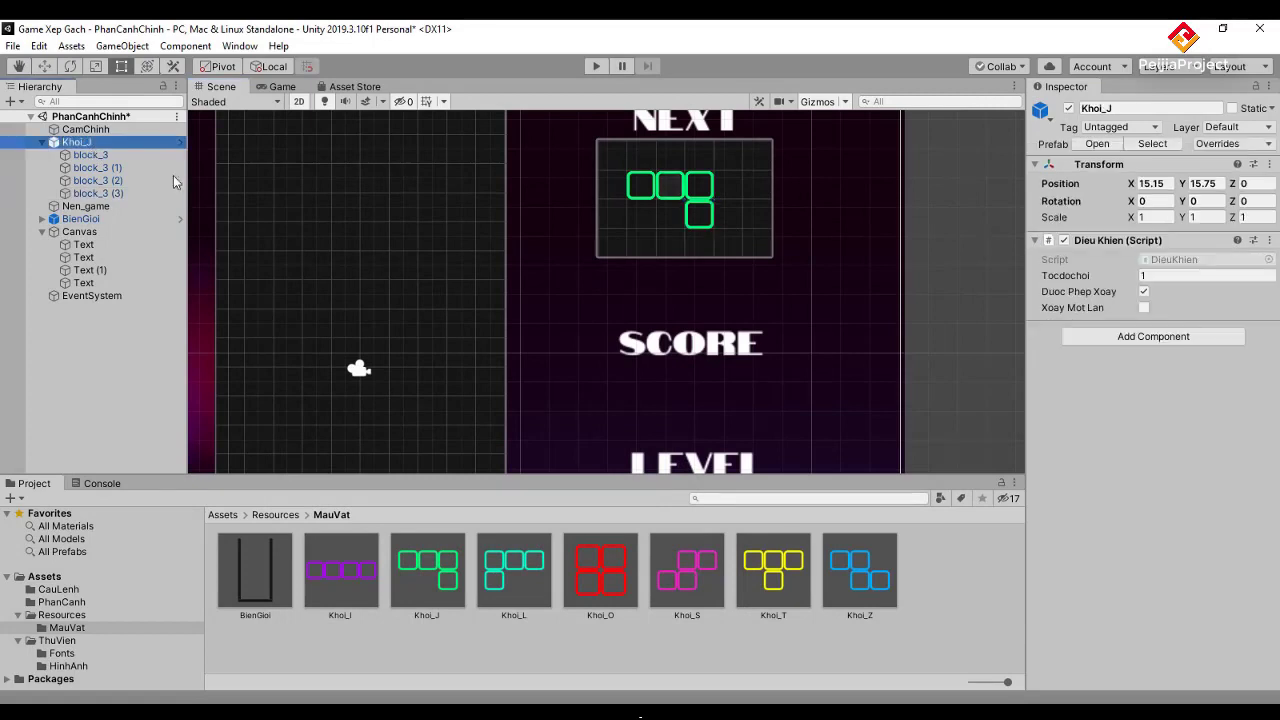
key("Delete")
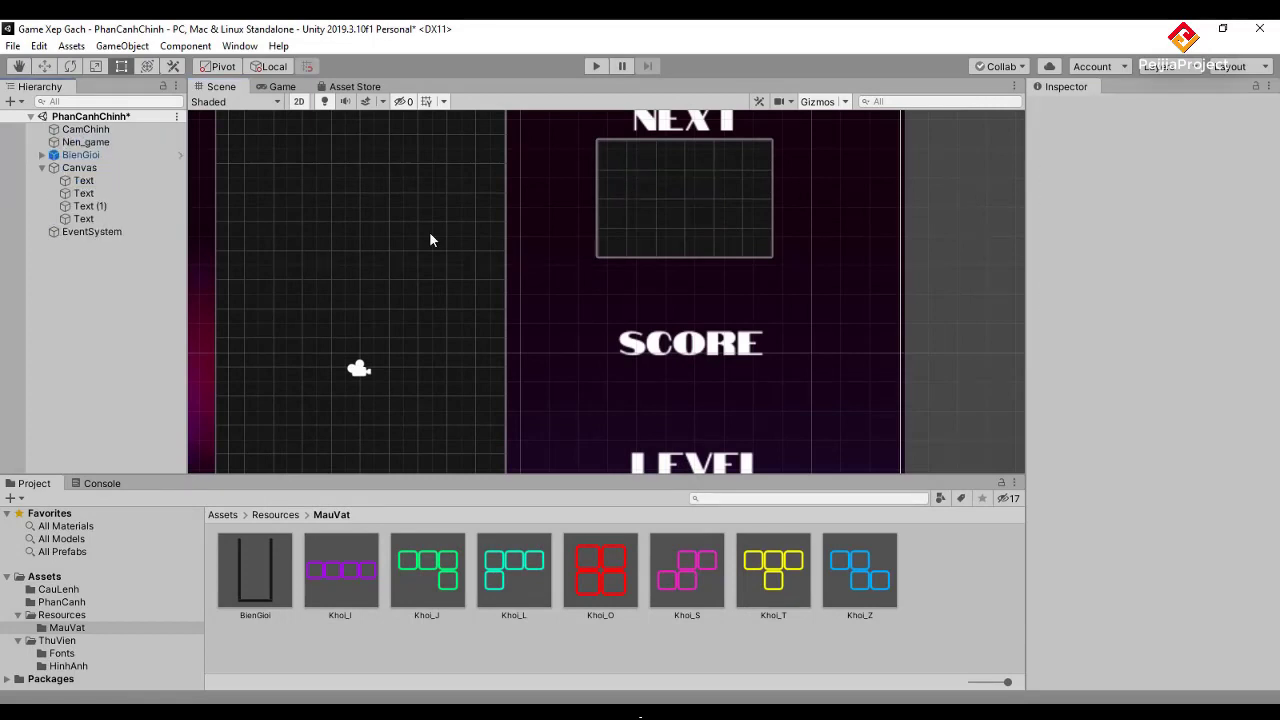
Collapse the Canvas, save the scene and recentre the view on the game canvas.
left_click(42, 167)
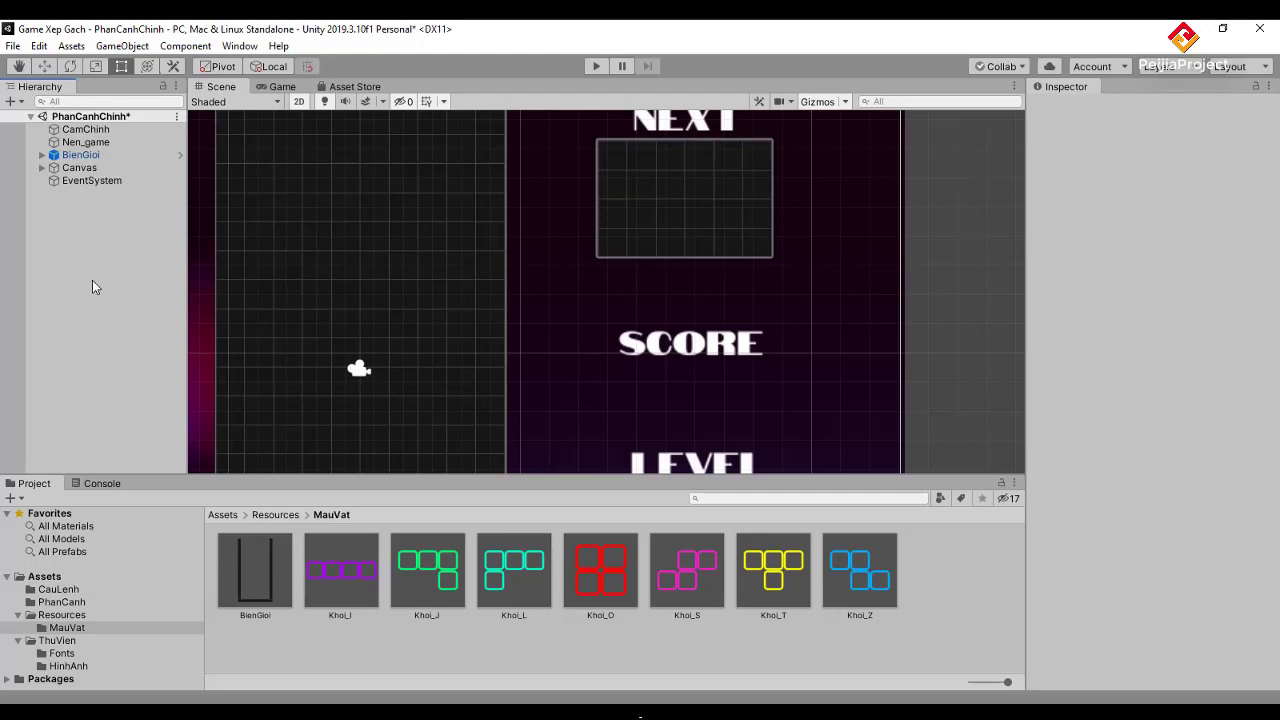
key("ctrl+s")
scroll(841, 368, "down", 2)
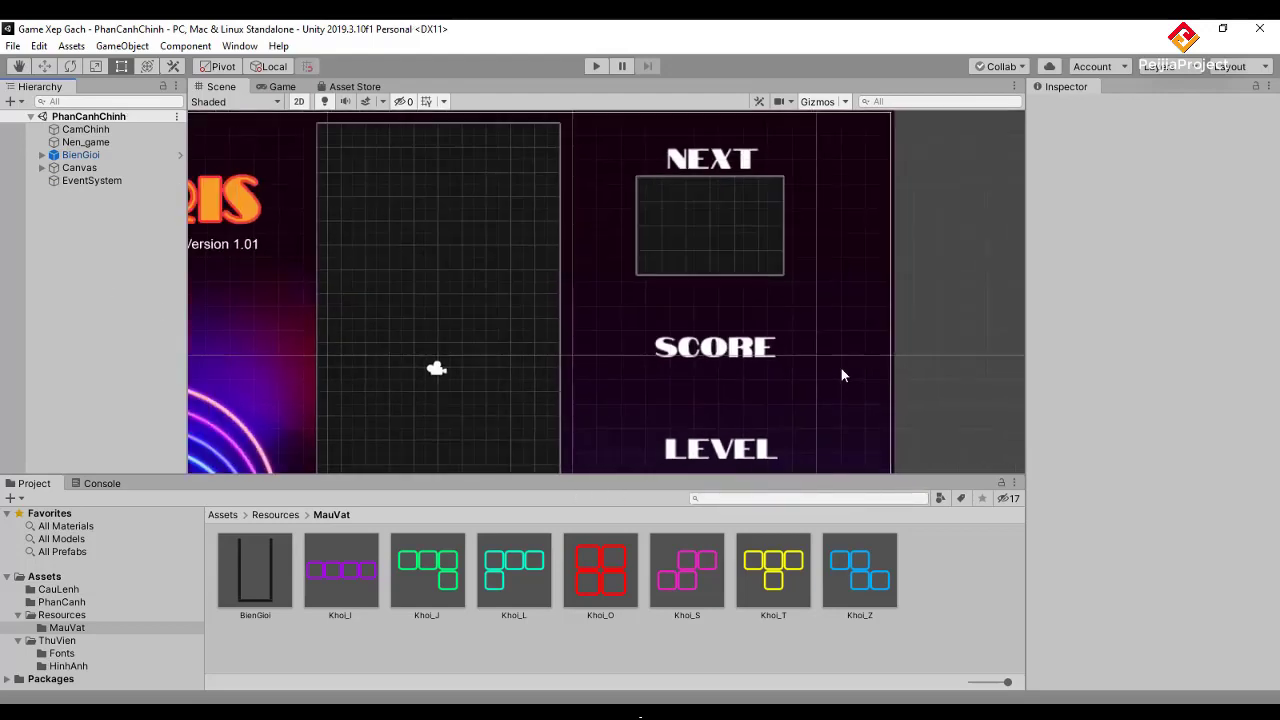
scroll(841, 368, "down", 2)
scroll(841, 368, "down", 2)
scroll(848, 381, "down", 1)
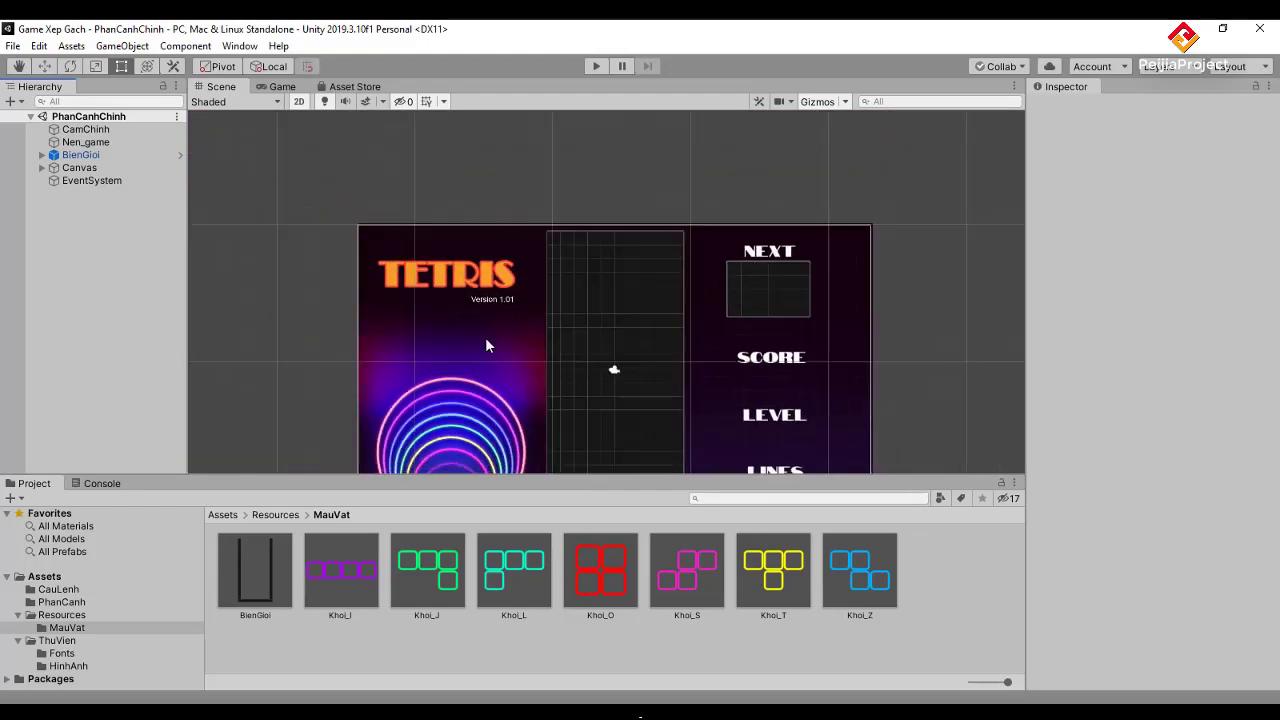
middle_click_drag(281, 372, 289, 286)
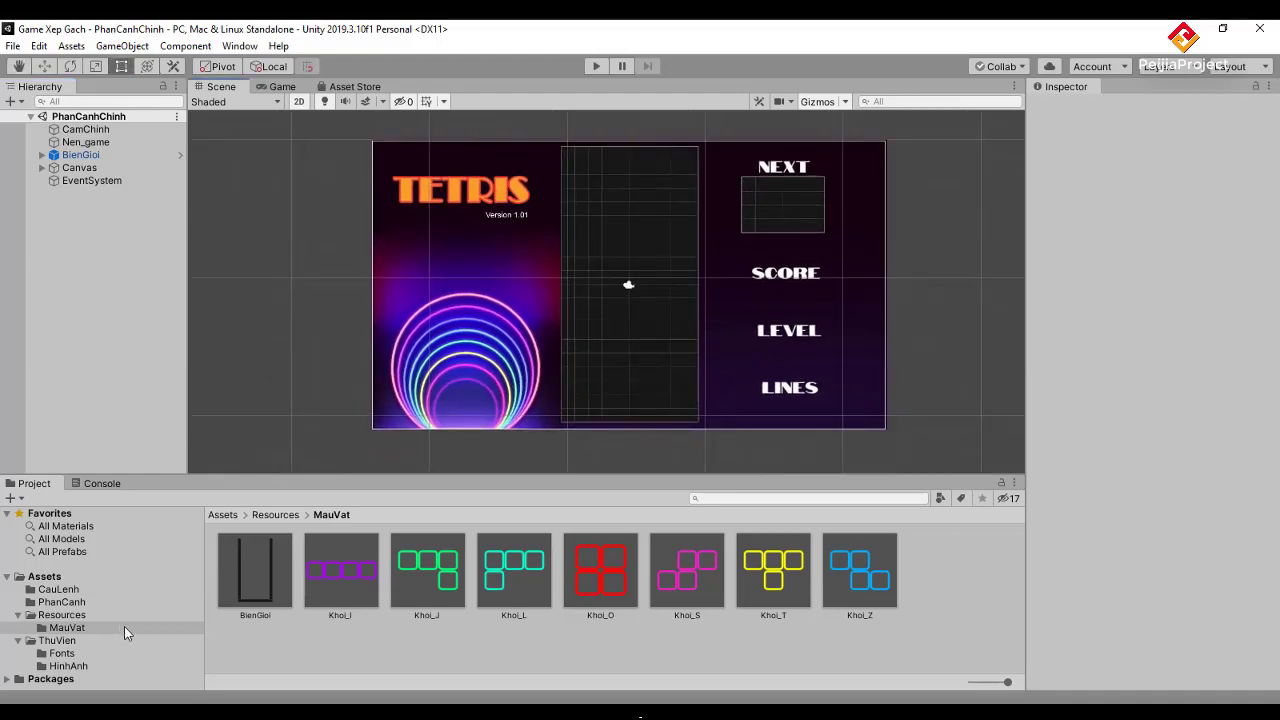
Open Bien_Gioi.cs from the CauLenh folder and select the Instantiate statement on line 45.
left_click(56, 590)
double_click(252, 590)
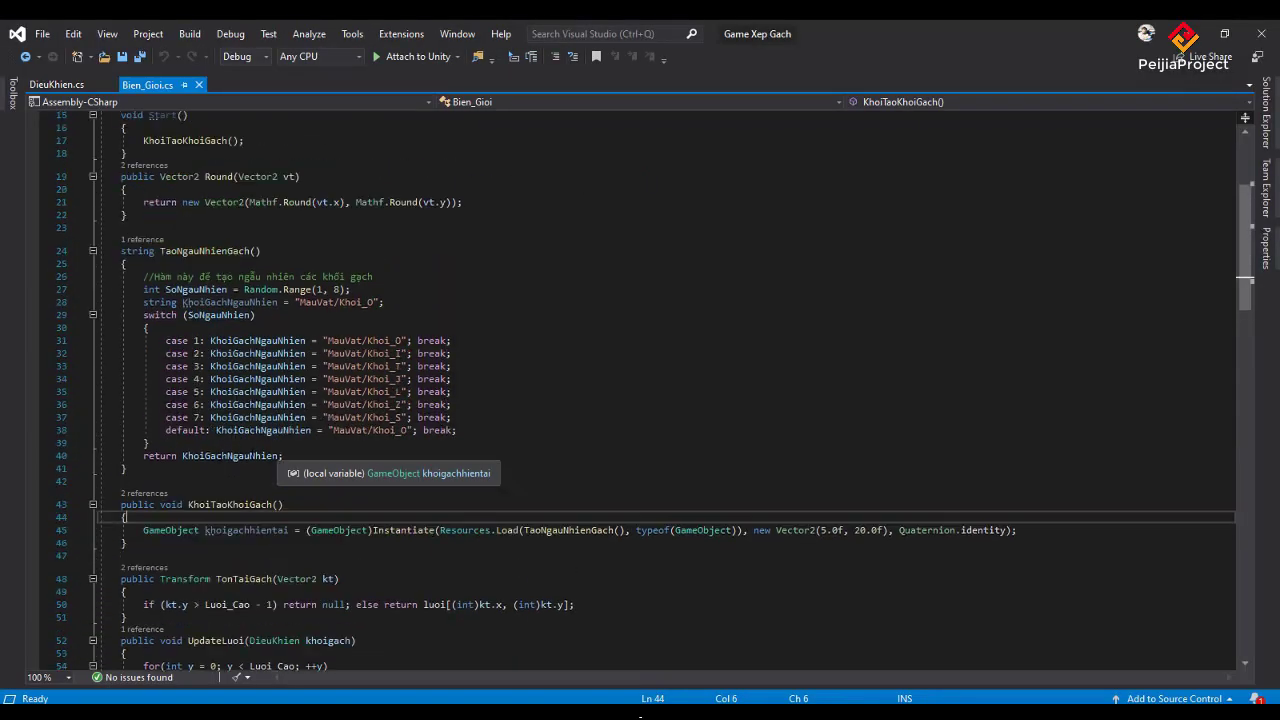
scroll(654, 391, "up", 3)
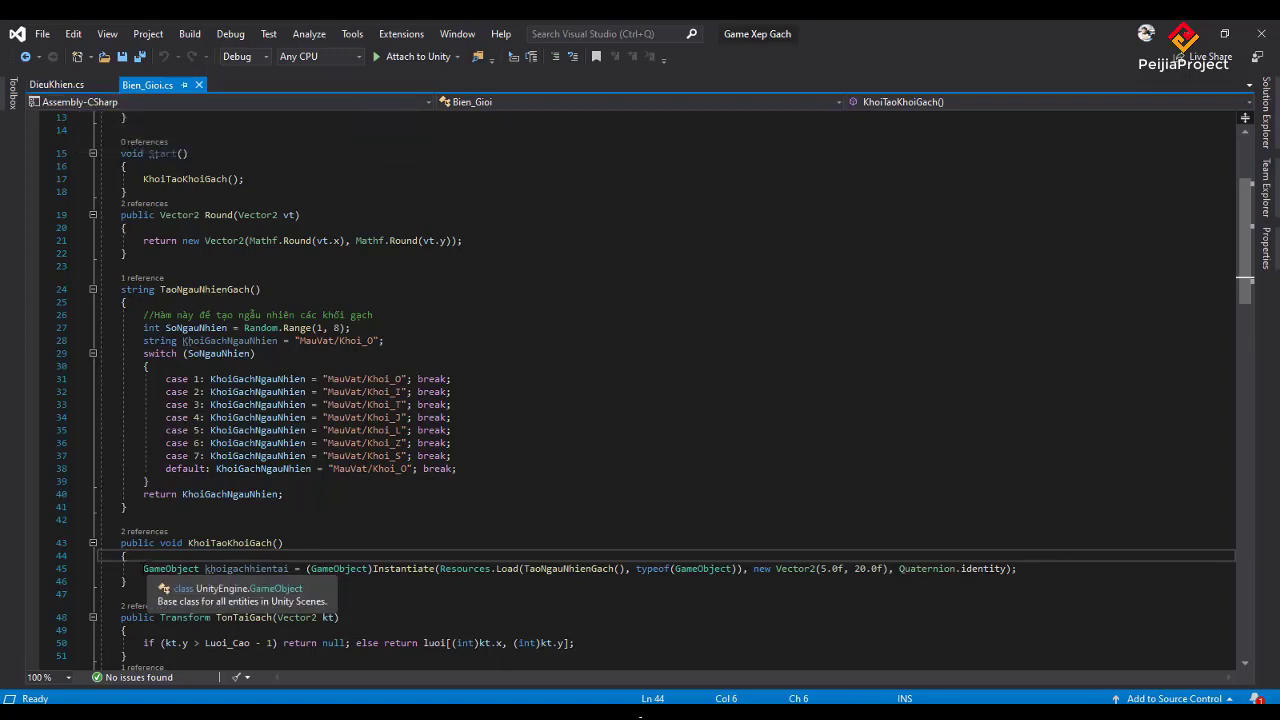
left_click_drag(127, 556, 1016, 568)
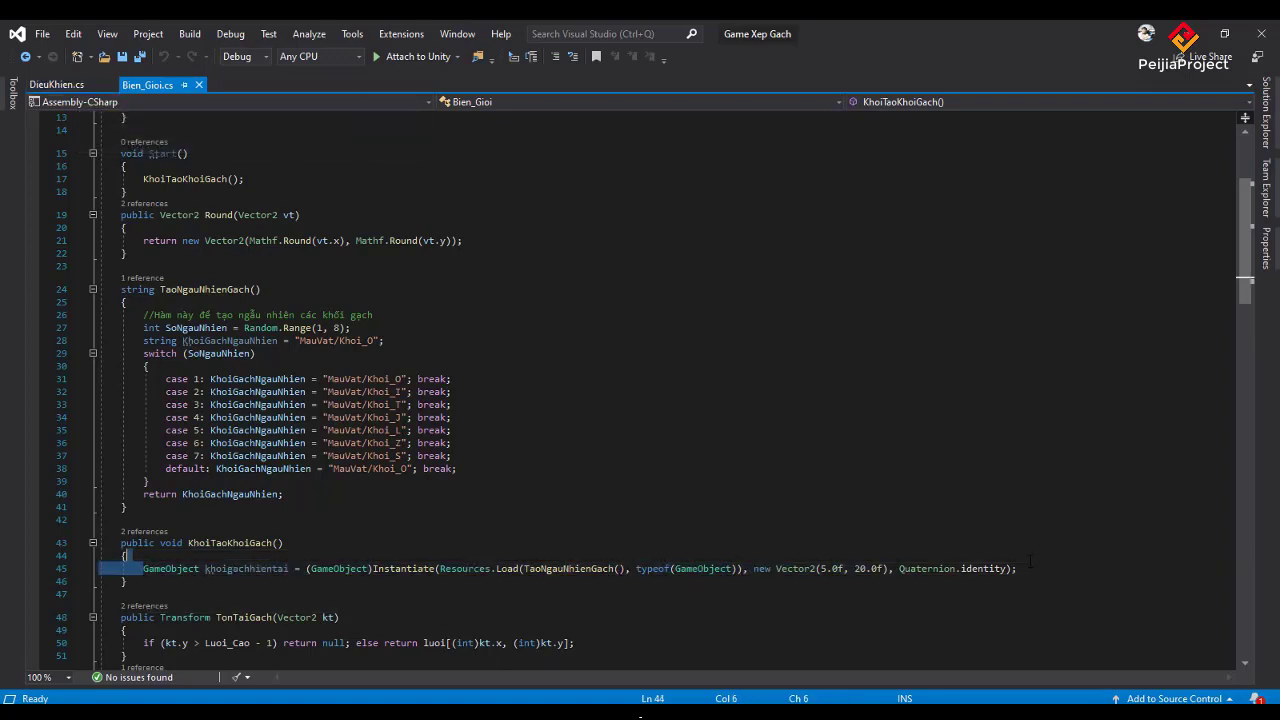
left_click_drag(143, 568, 1036, 568)
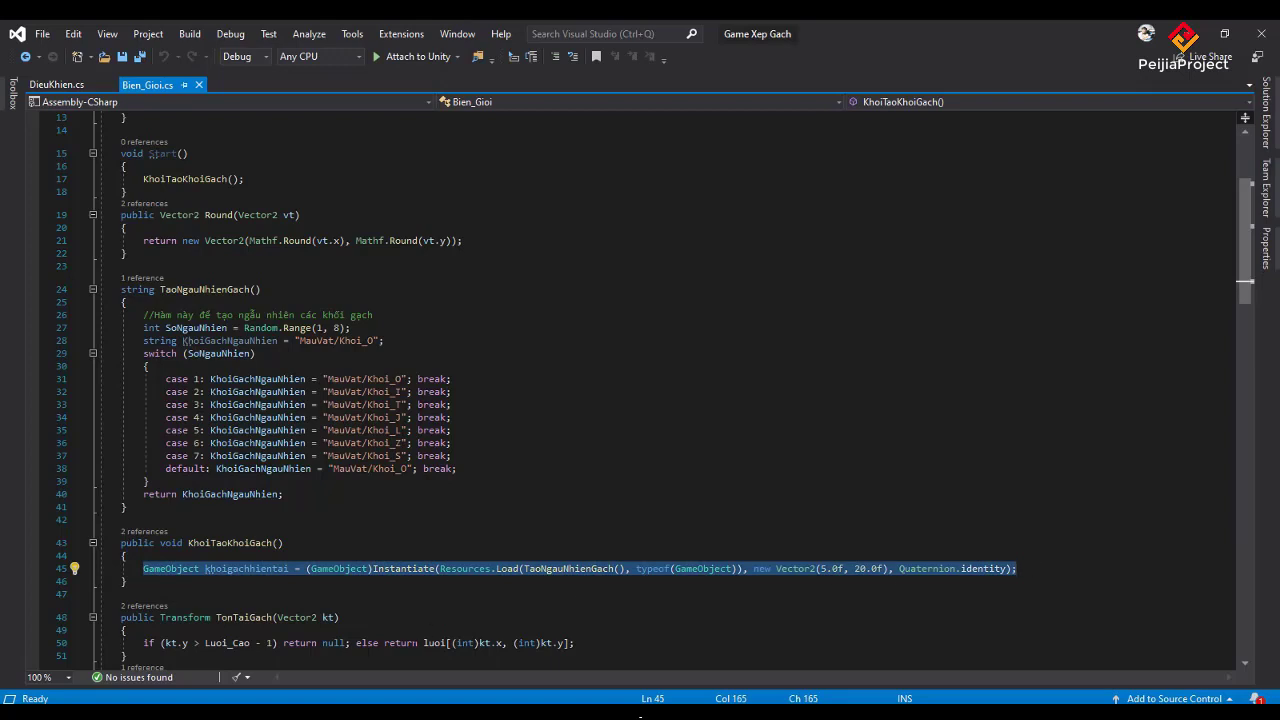
Glance at Unity, then select the 'GameObject khoigachhientai' declaration in KhoiTaoKhoiGach.
key("alt+Tab")
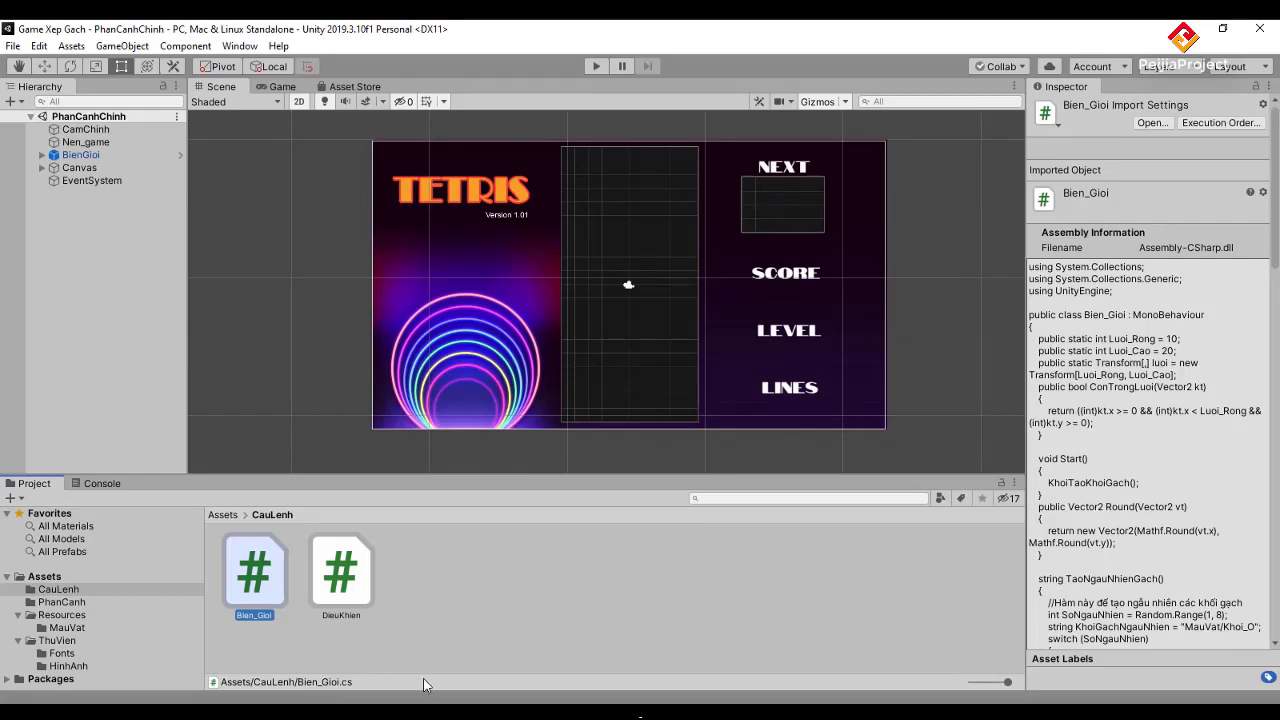
key("alt+Tab")
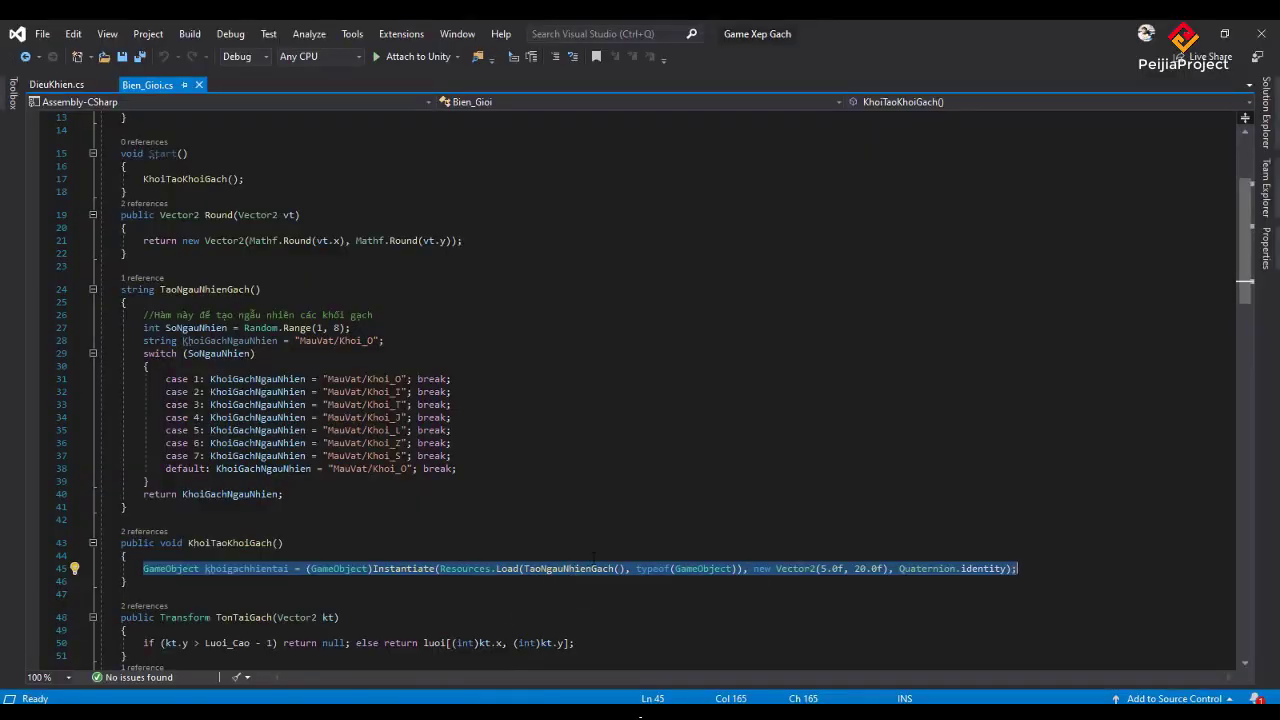
scroll(594, 558, "up", 4)
scroll(594, 558, "up", 1)
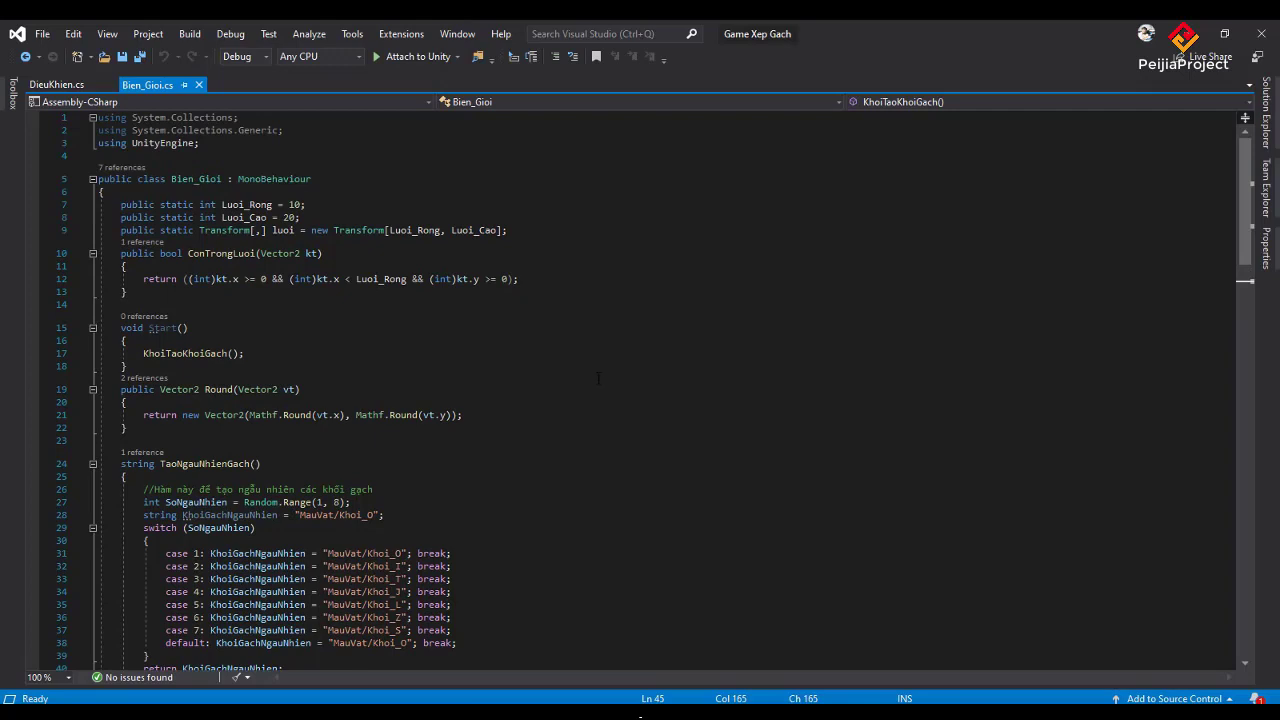
scroll(598, 378, "down", 5)
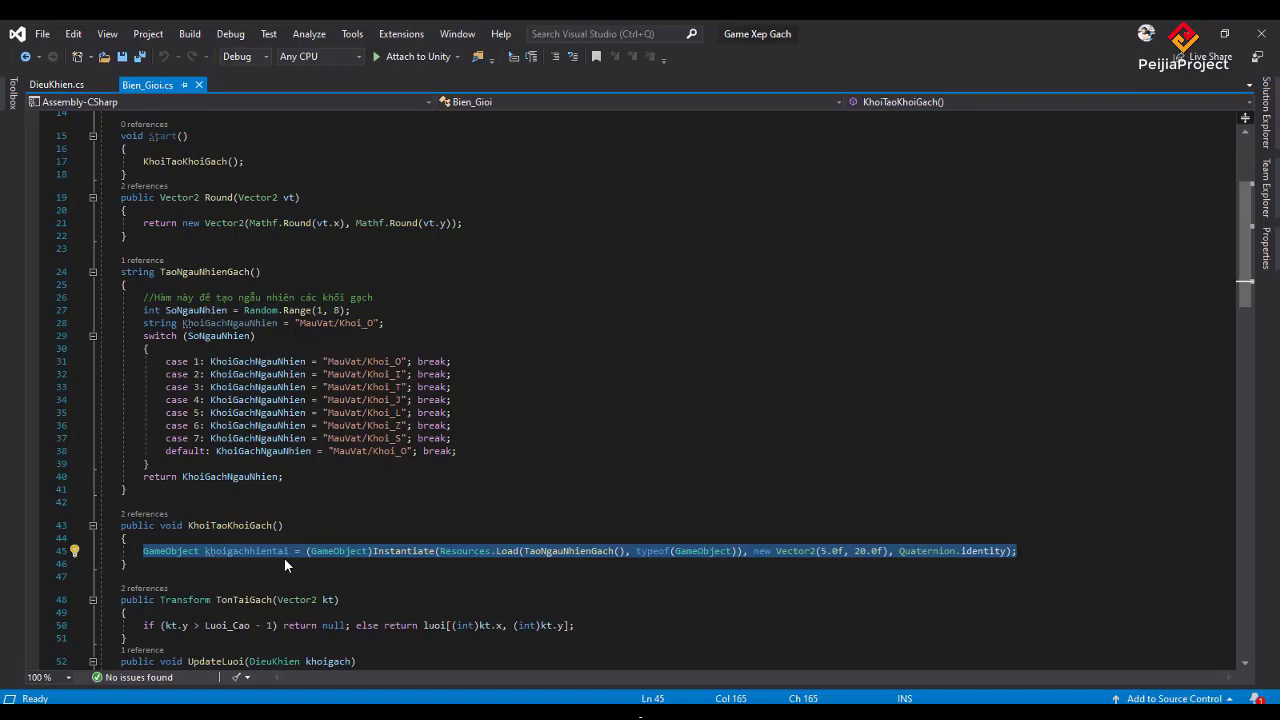
left_click_drag(289, 551, 143, 551)
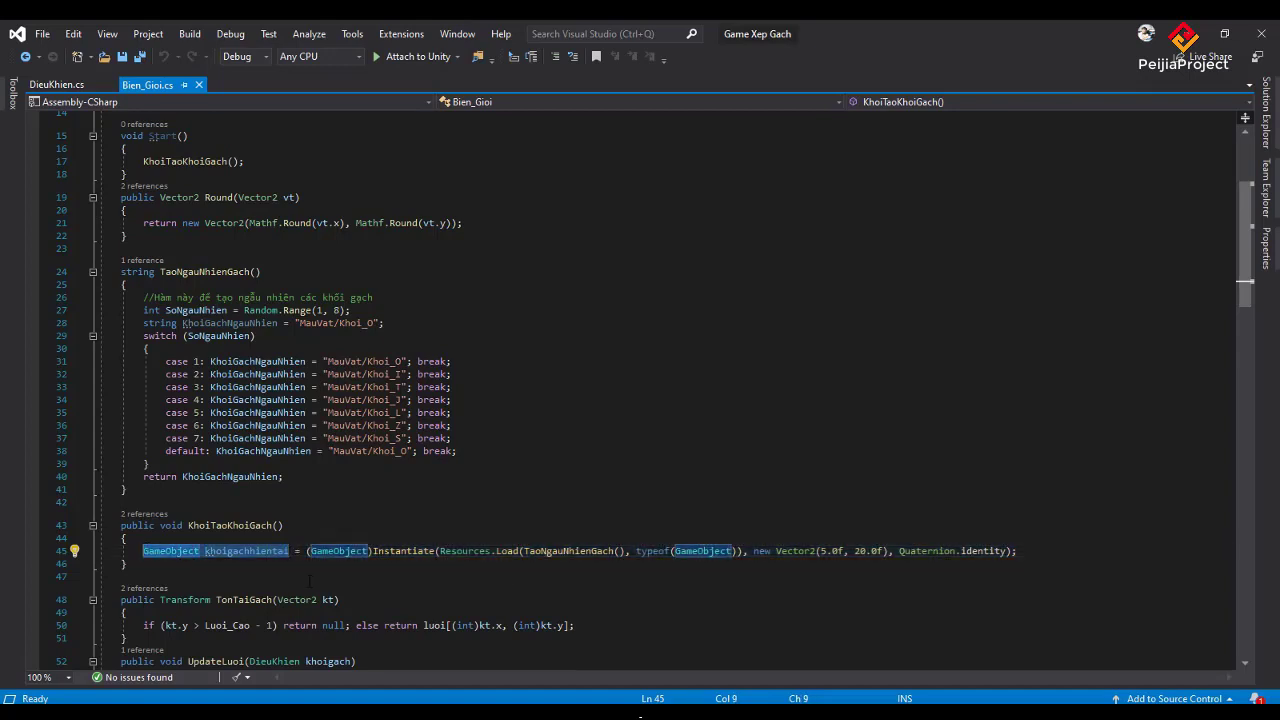
Remove the local 'GameObject khoigachhientai' declaration from line 45 in KhoiTaoKhoiGach.
key("BackSpace")
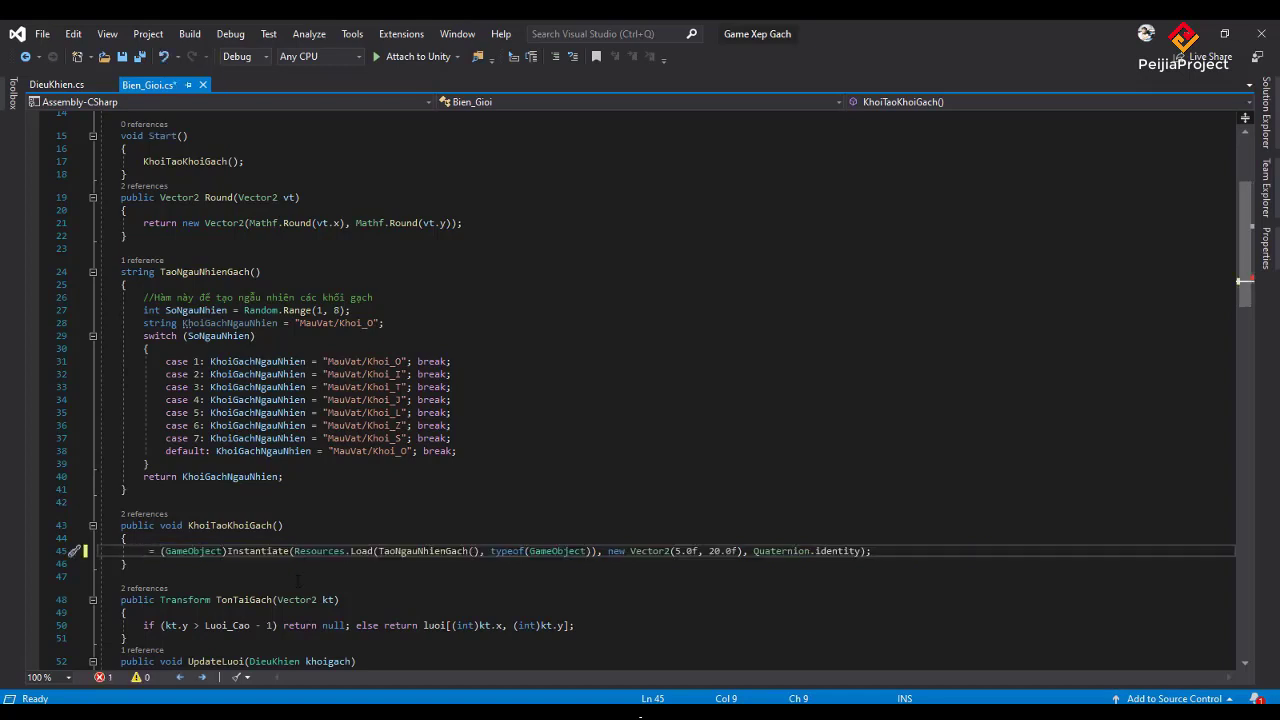
type("KHO")
key("ctrl+space")
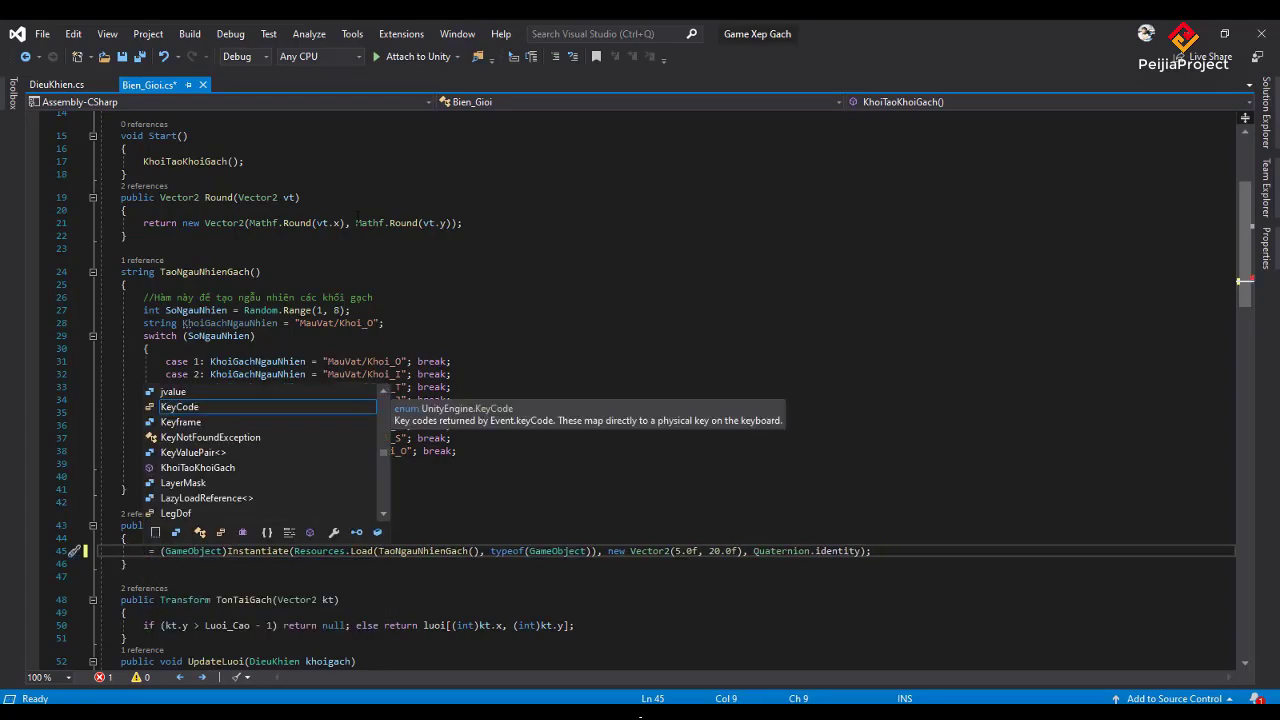
scroll(357, 217, "up", 4)
scroll(357, 217, "up", 1)
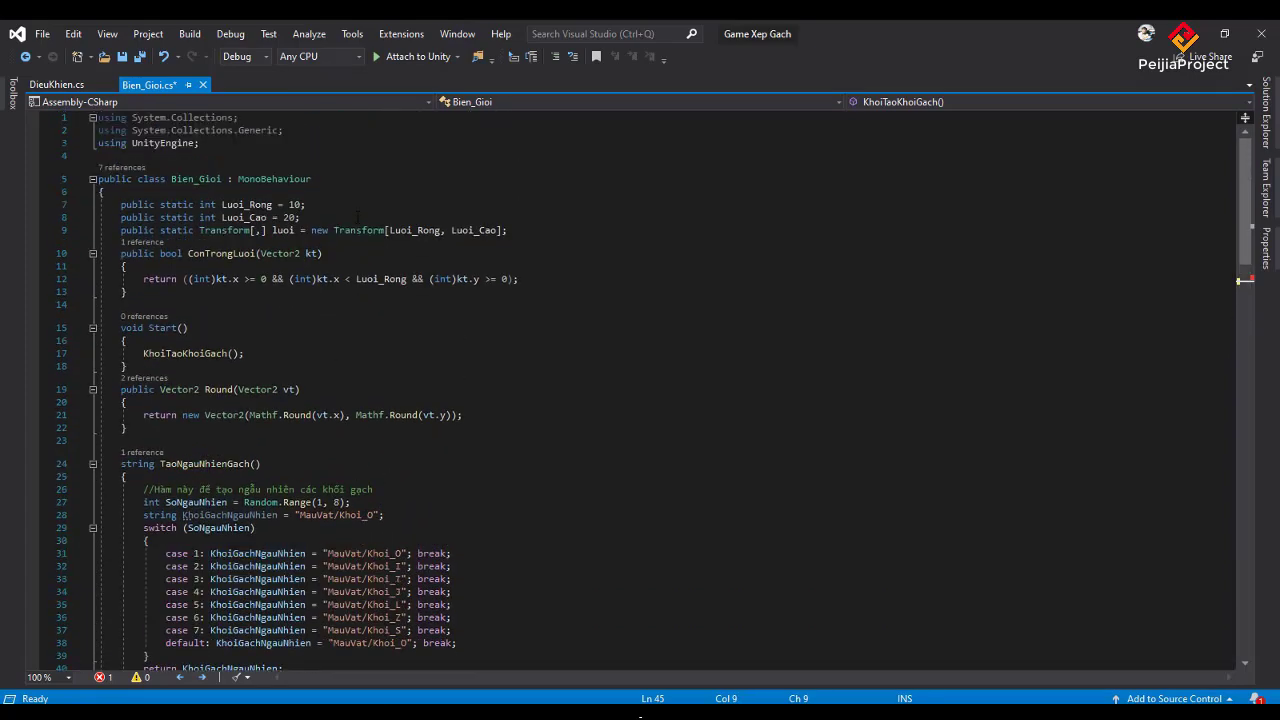
Declare 'private GameObject khoigachhientai;' as a class field on new line 10.
left_click(557, 232)
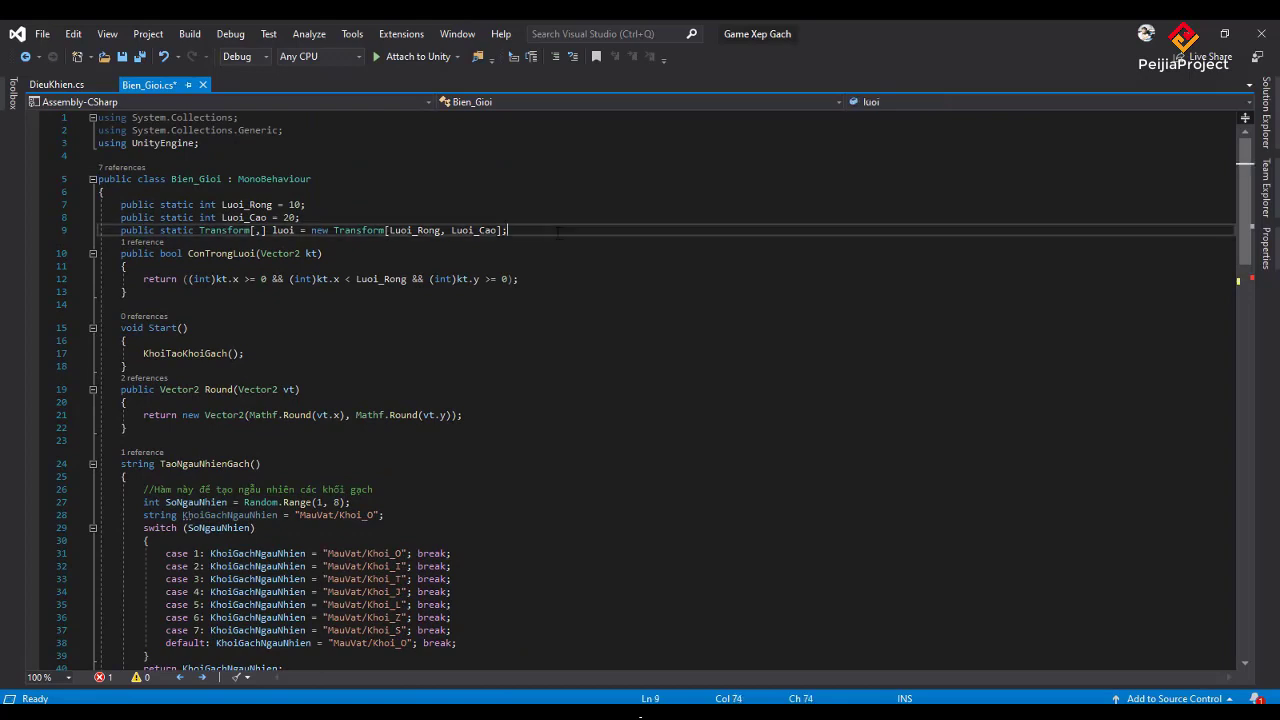
key("Return")
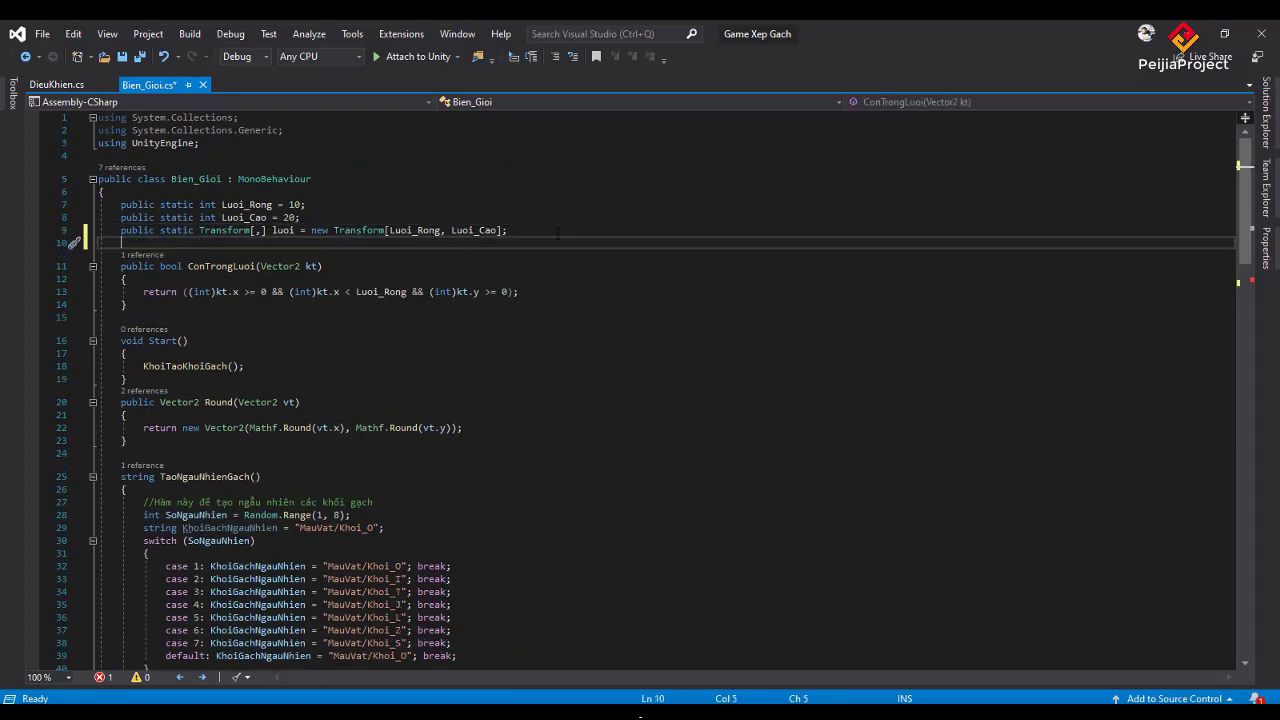
type("GameObject khoigachhientai")
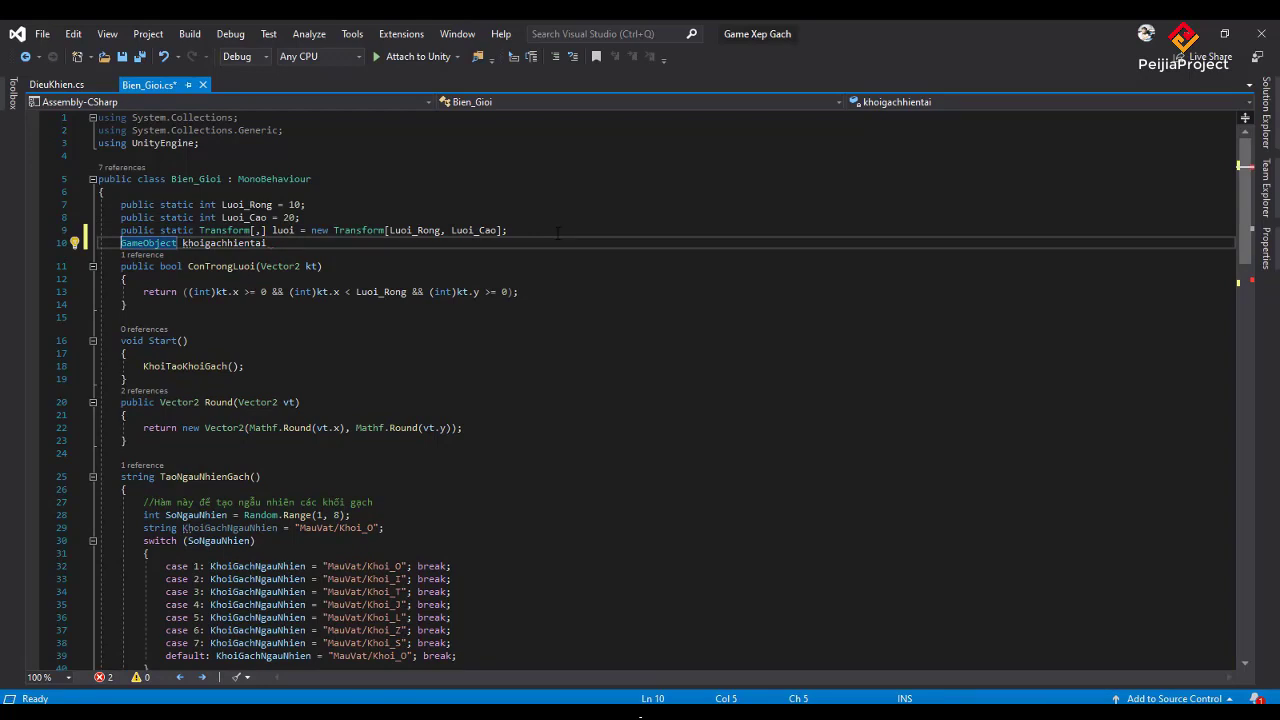
key("End")
type(";")
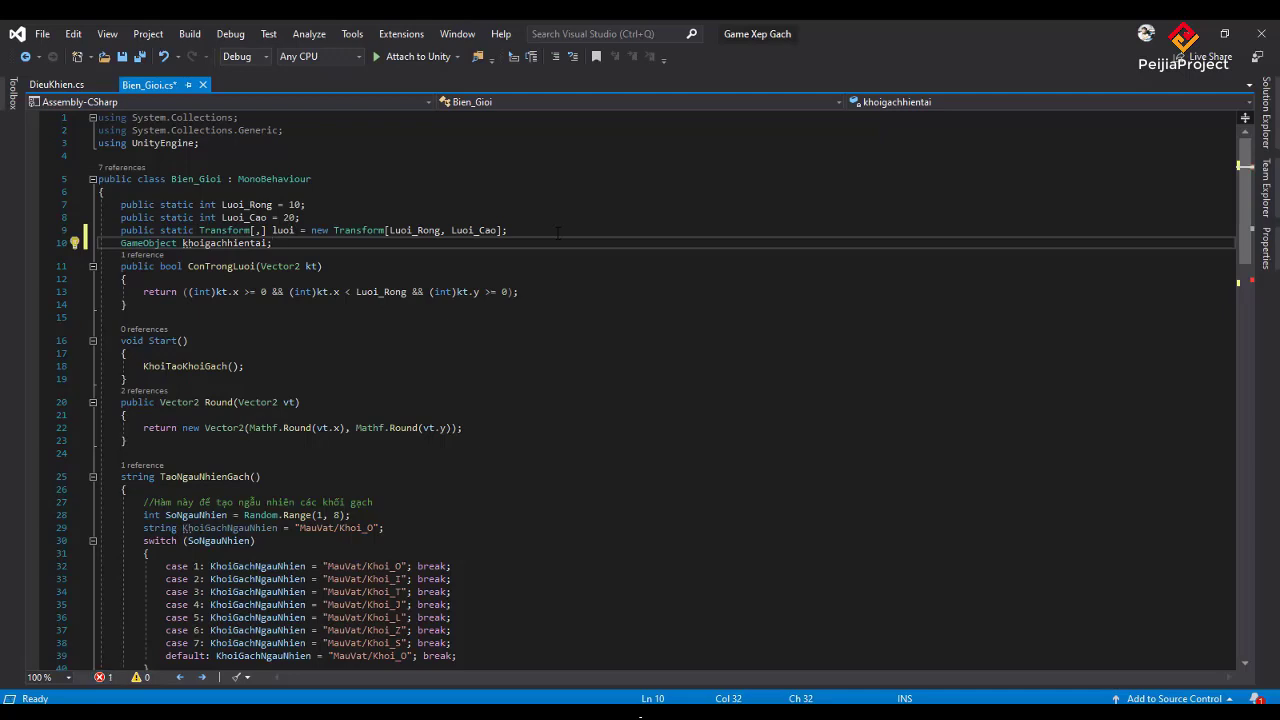
key("Home")
type("piv")
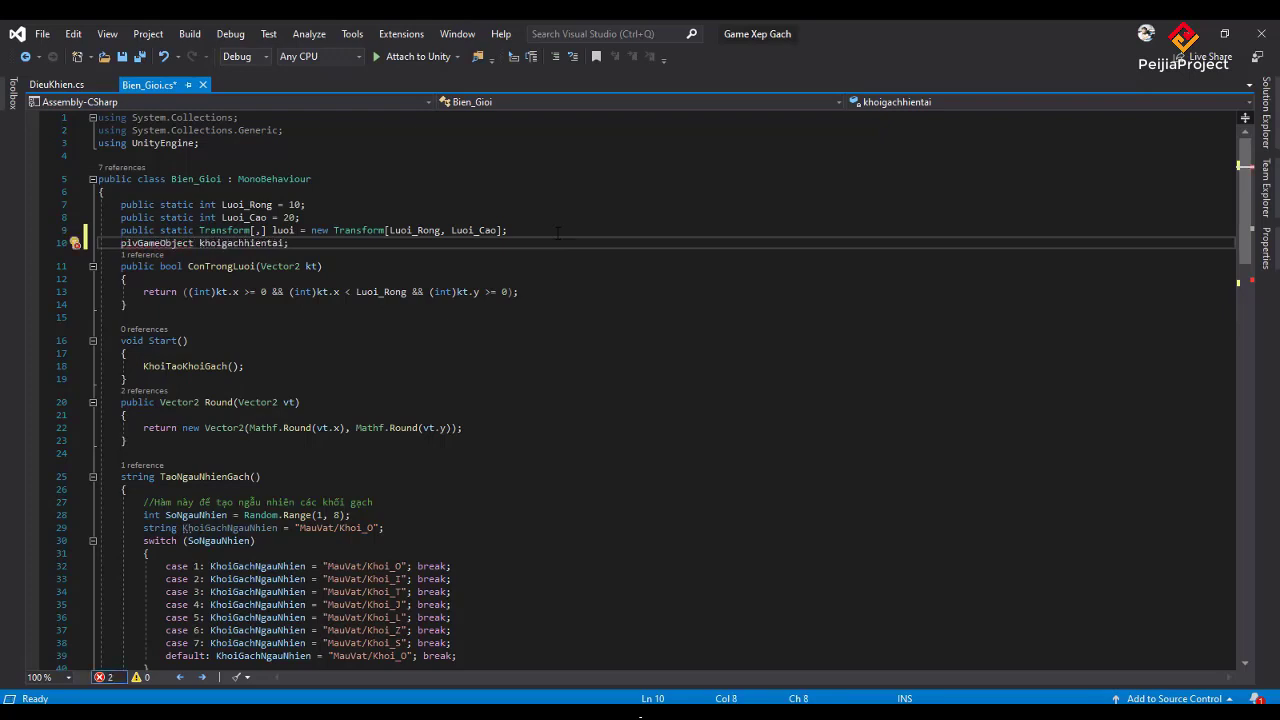
key("BackSpace")
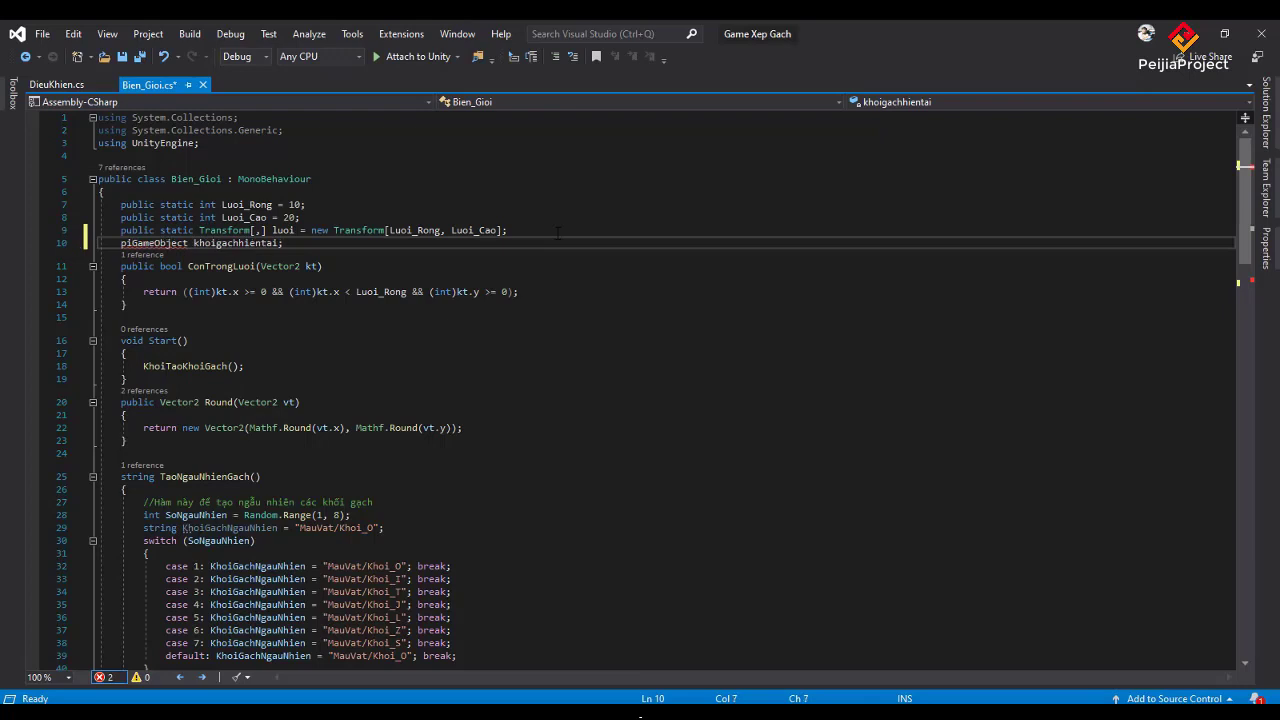
key("BackSpace")
type("riv")
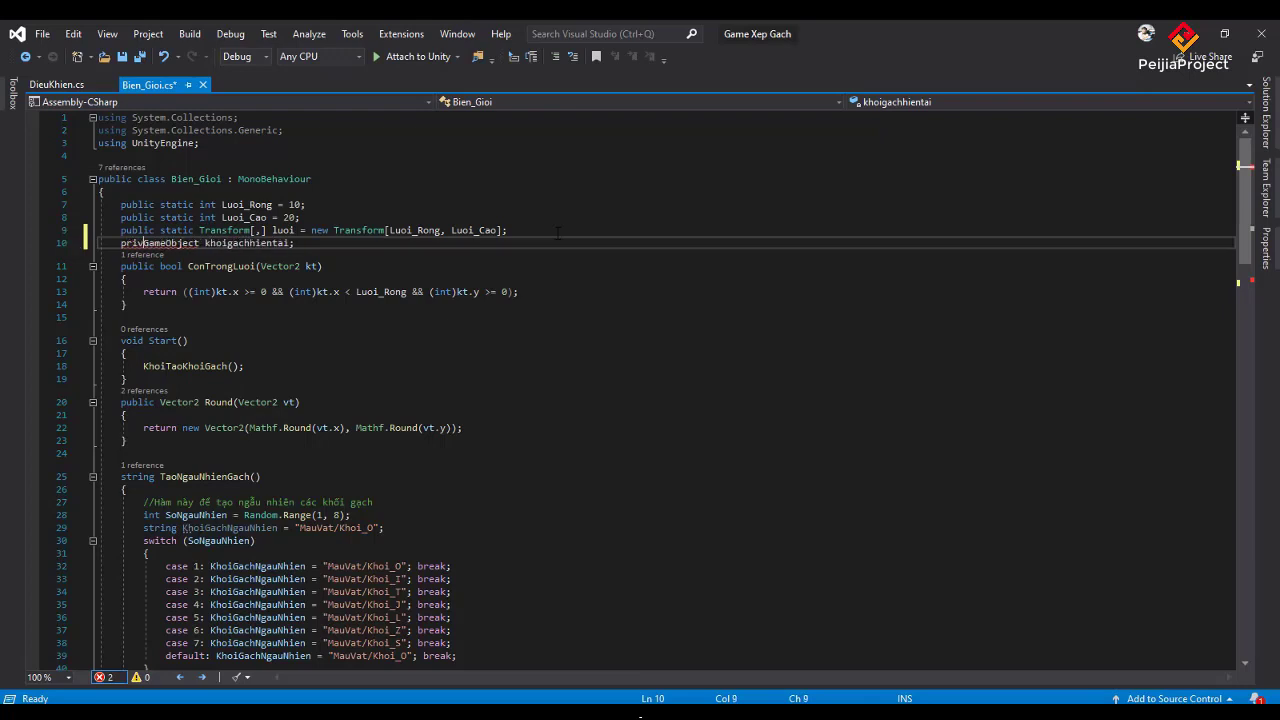
type("ate")
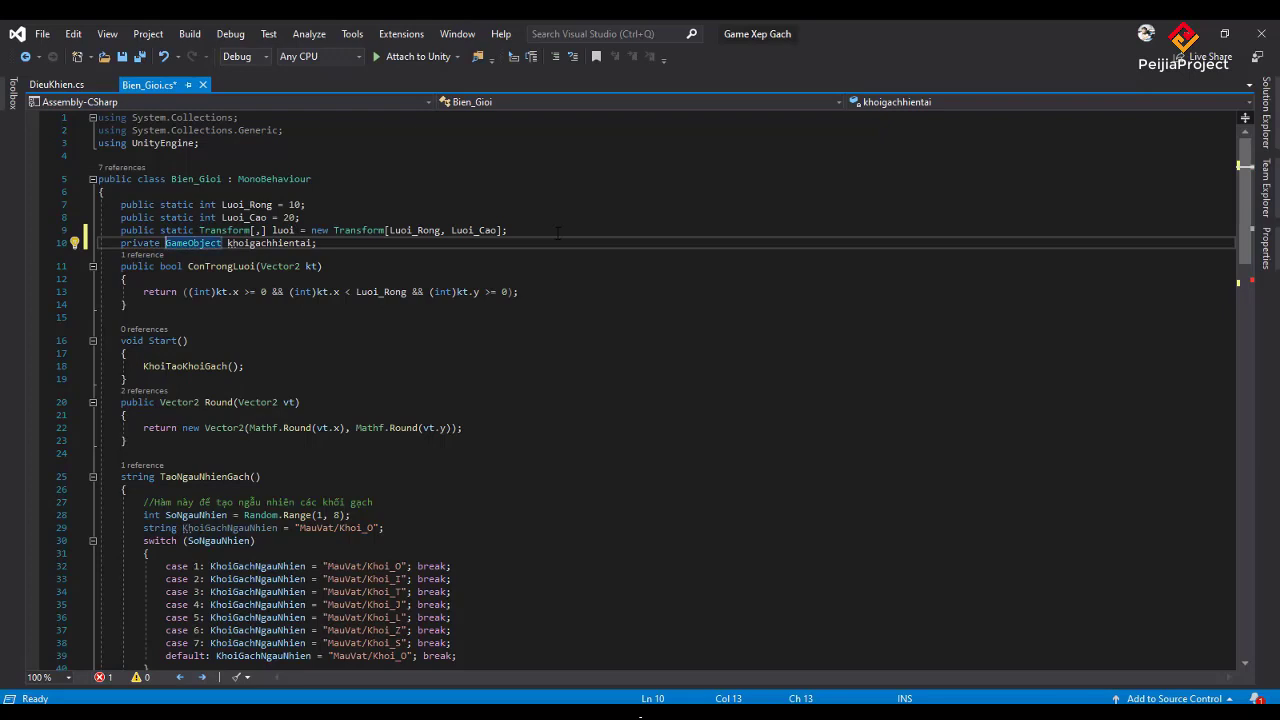
key("End")
left_click_drag(121, 243, 349, 244)
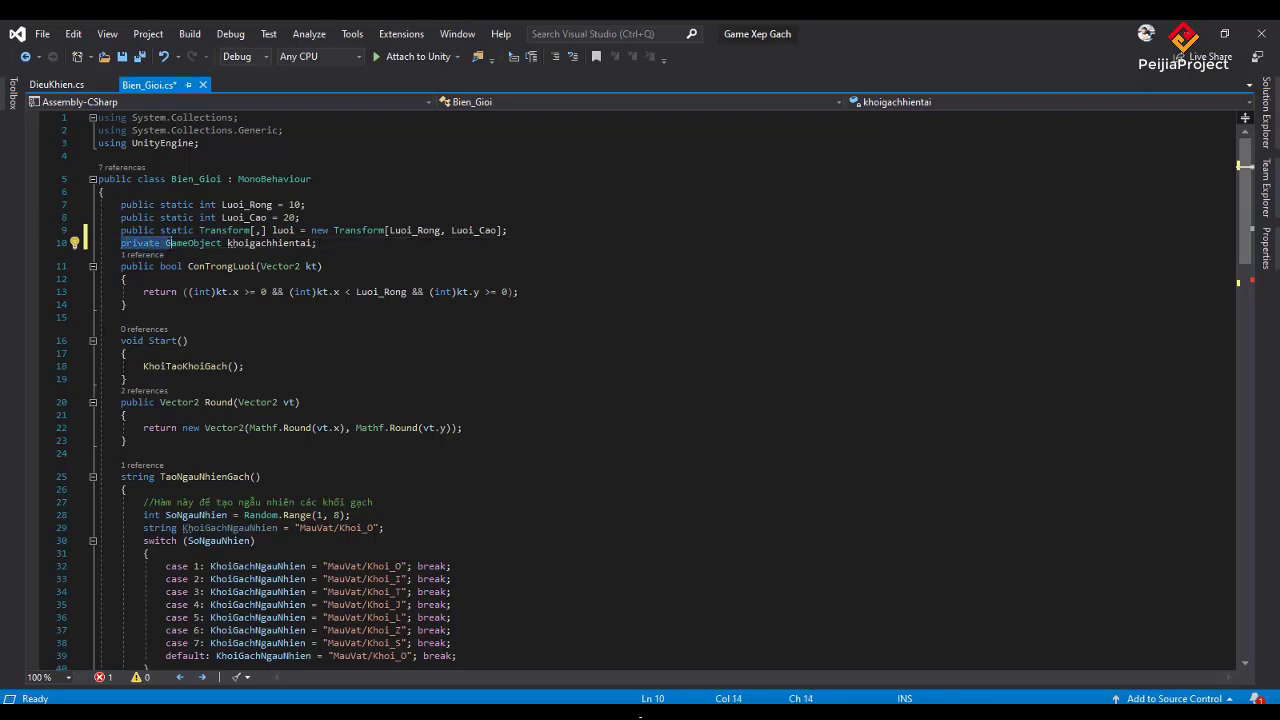
left_click(660, 251)
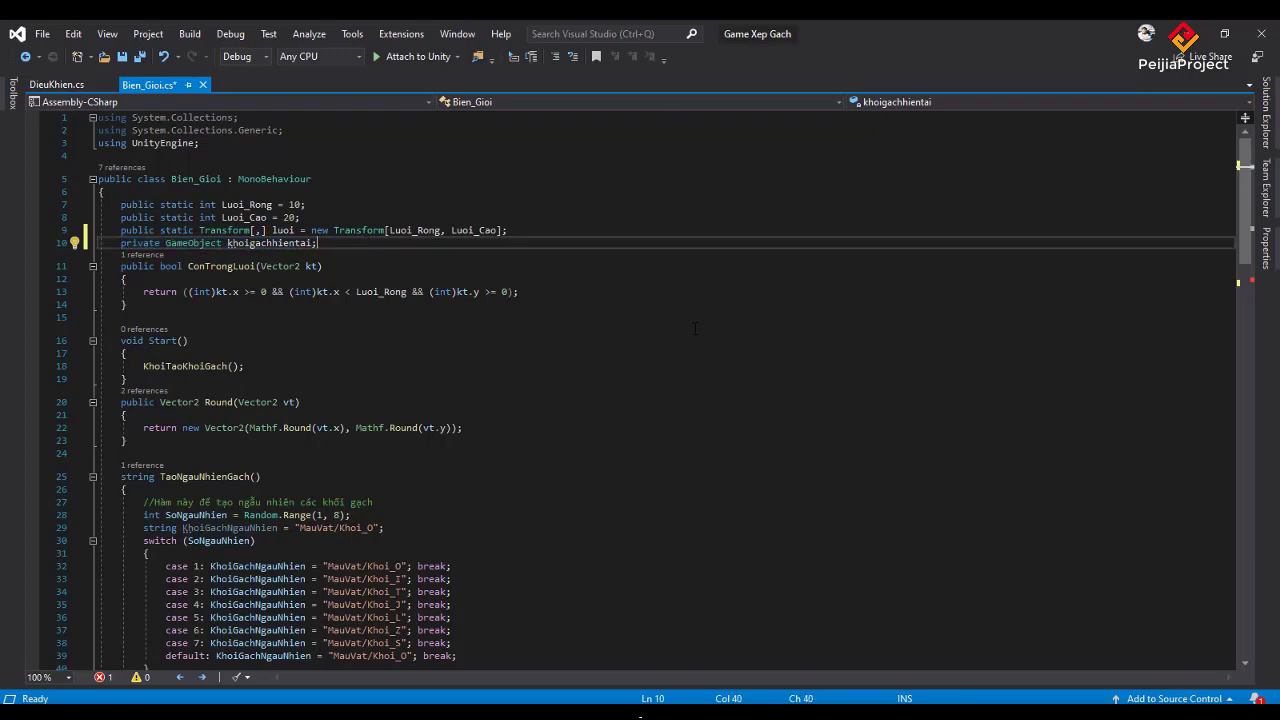
key("Return")
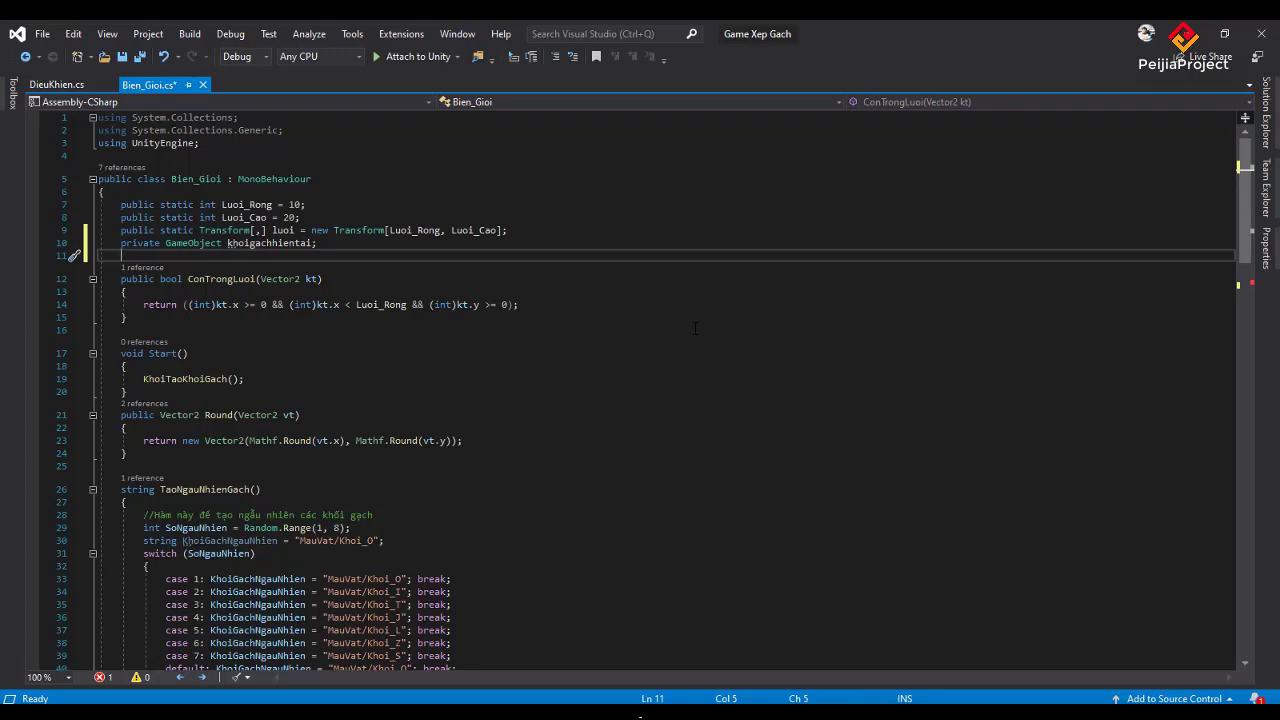
Add 'private bool BatDauChoi = false;', then bring up the note with x= 15.15, Y= 15.75.
type("p")
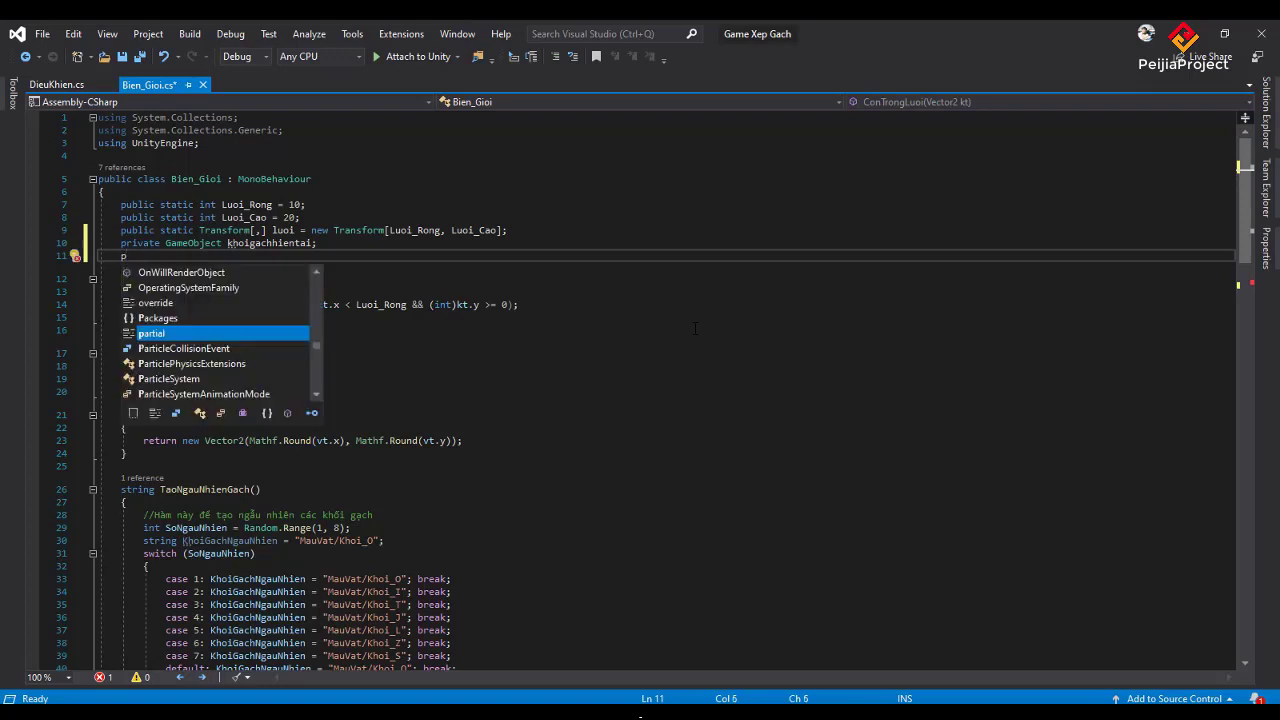
type("rivate")
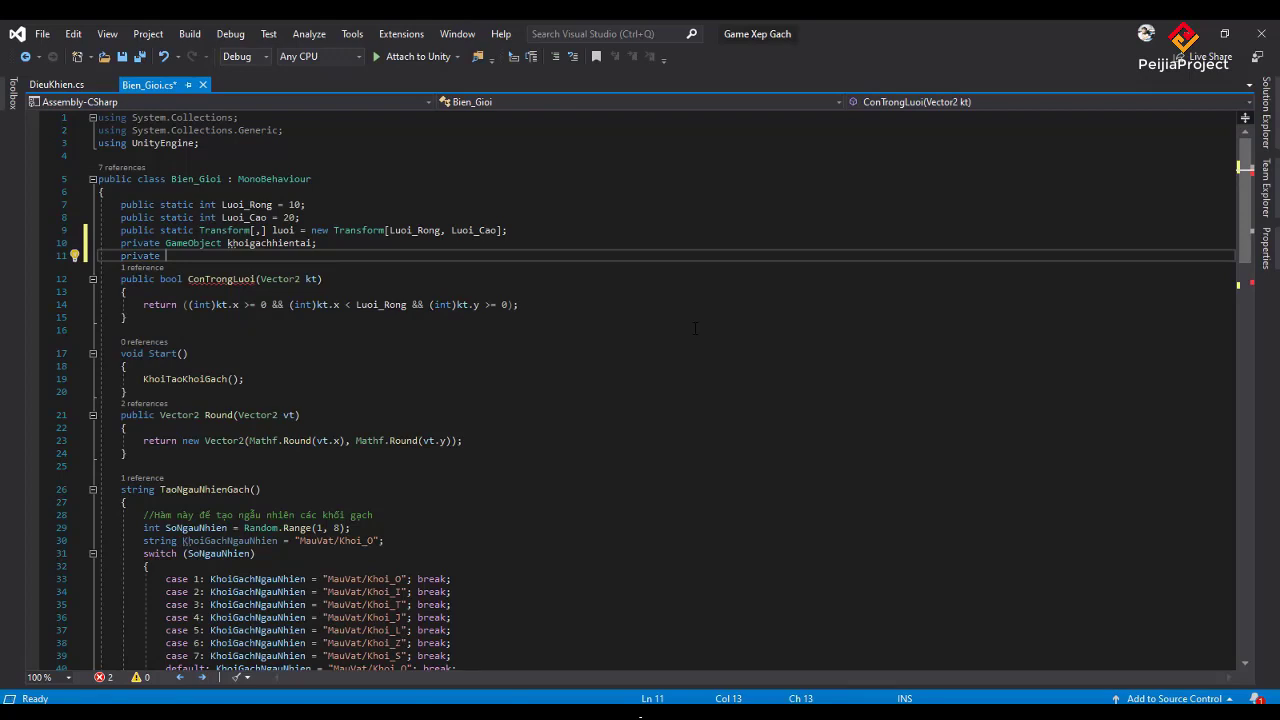
type(" boo")
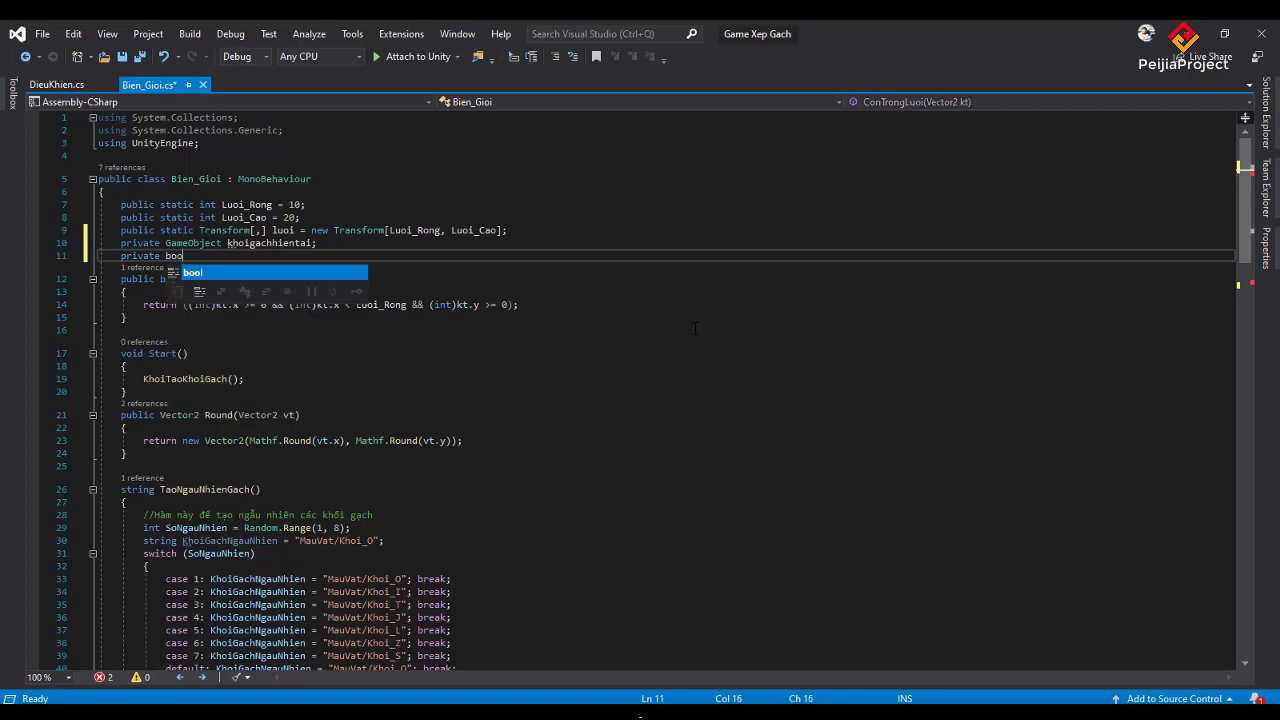
type("l B")
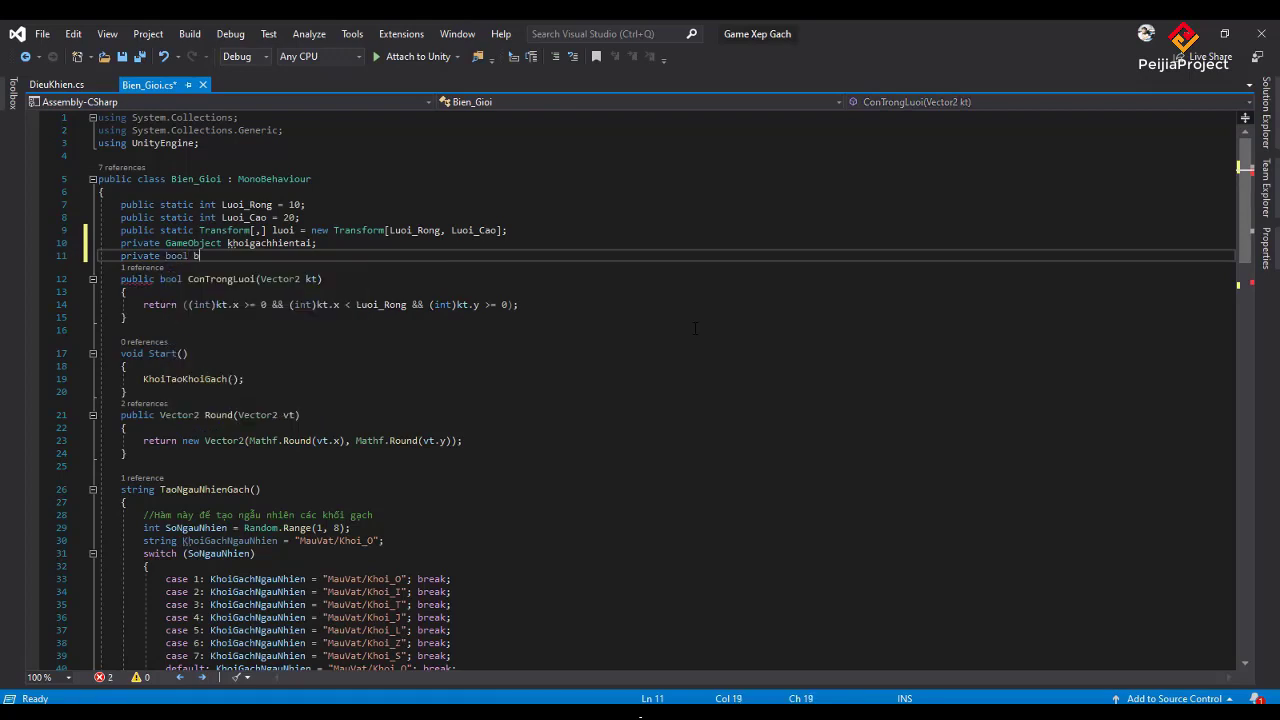
type("at")
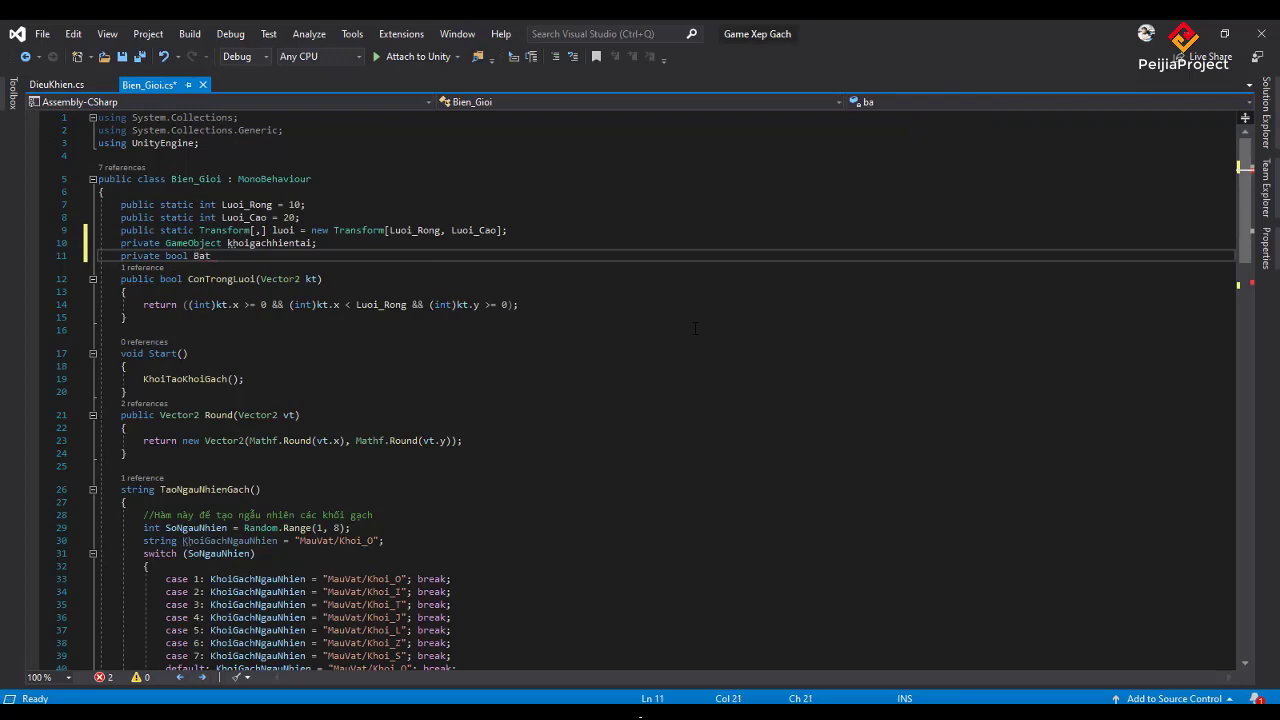
type("DauCho")
type("i")
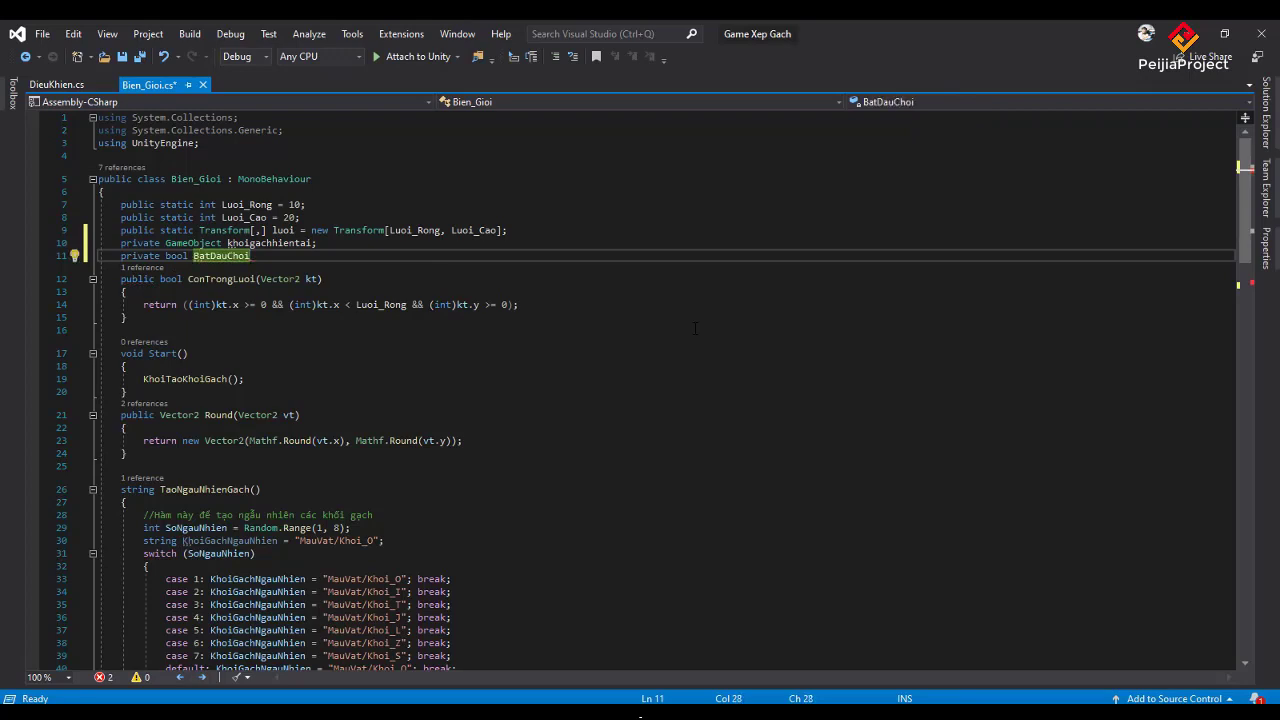
type("=f")
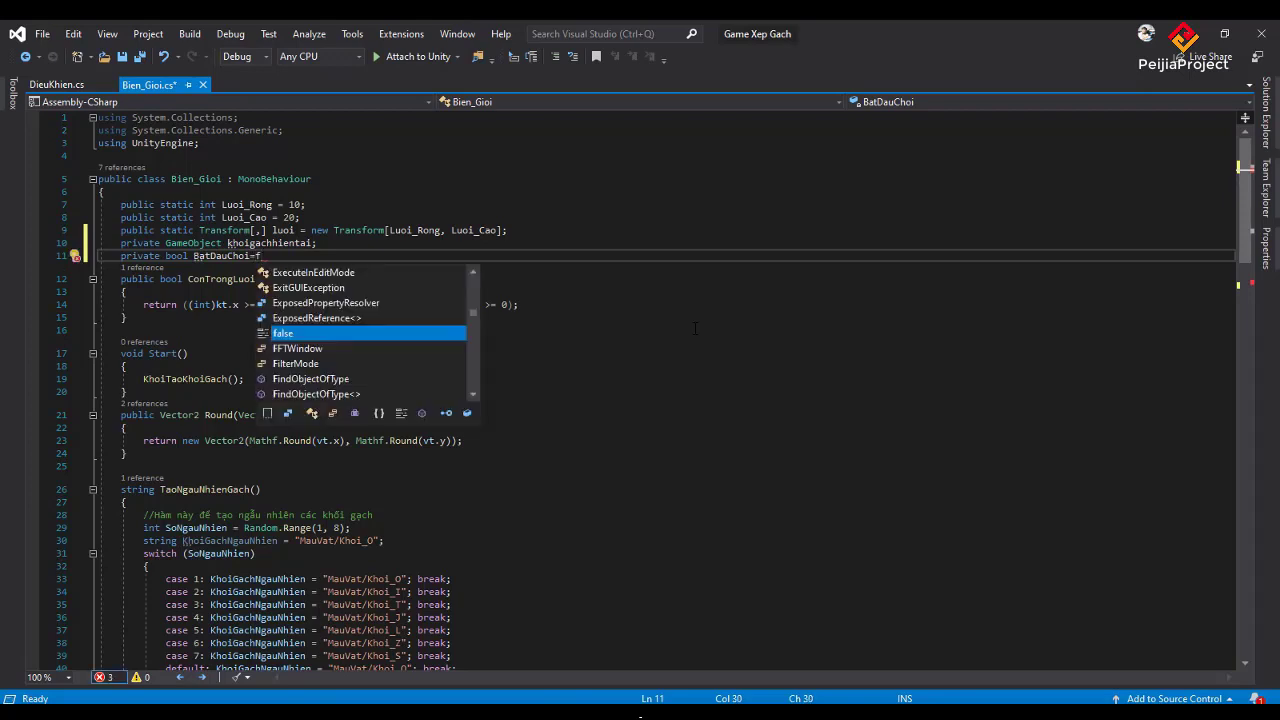
key("Tab")
type(";")
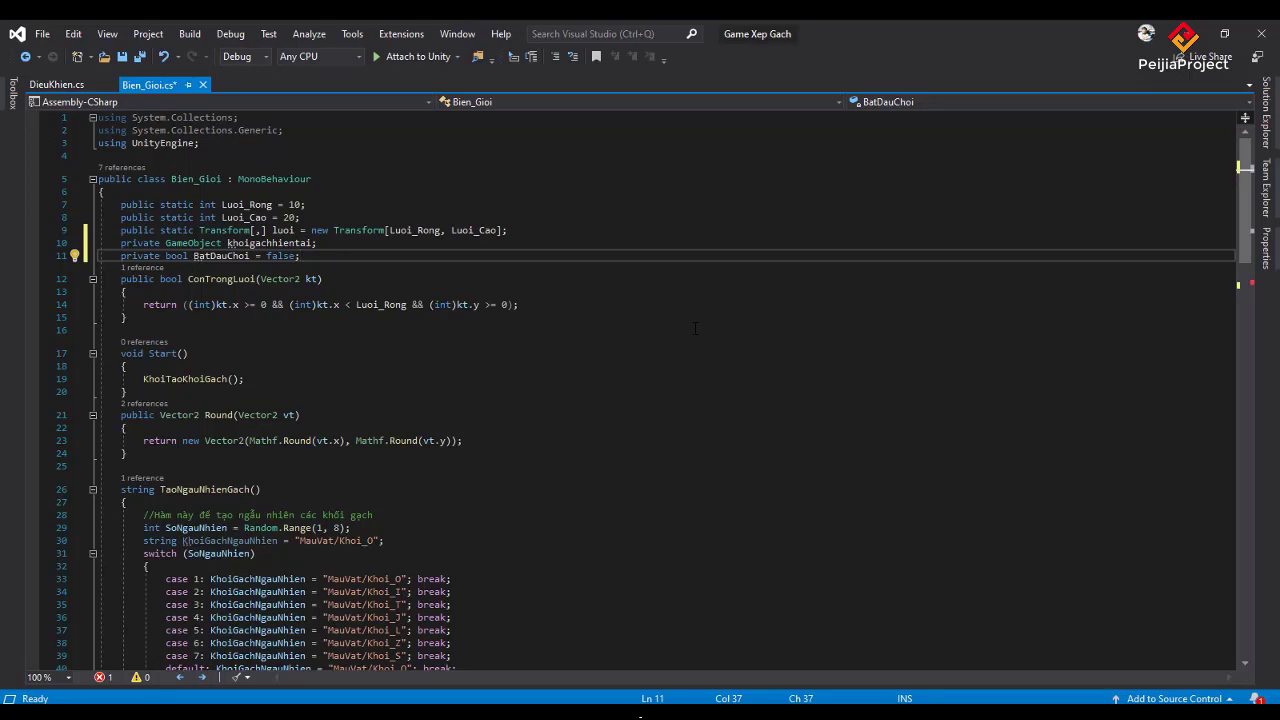
key("alt+Tab")
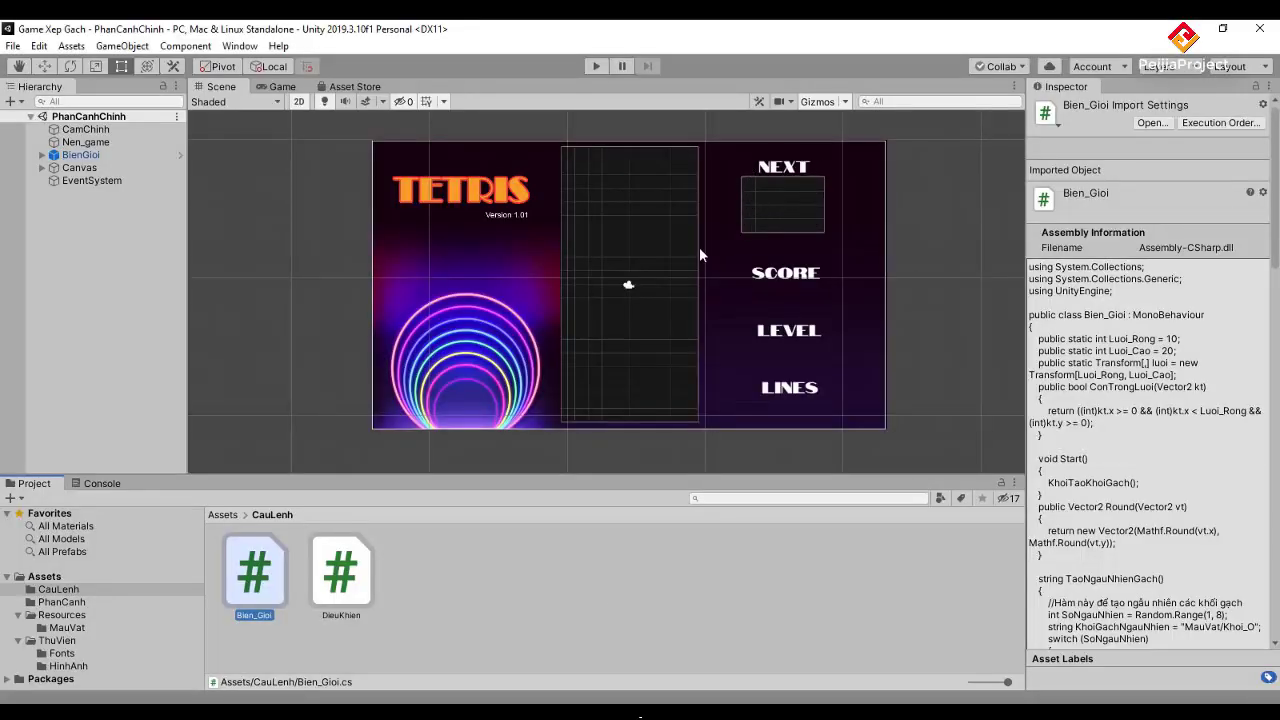
key("alt+Tab")
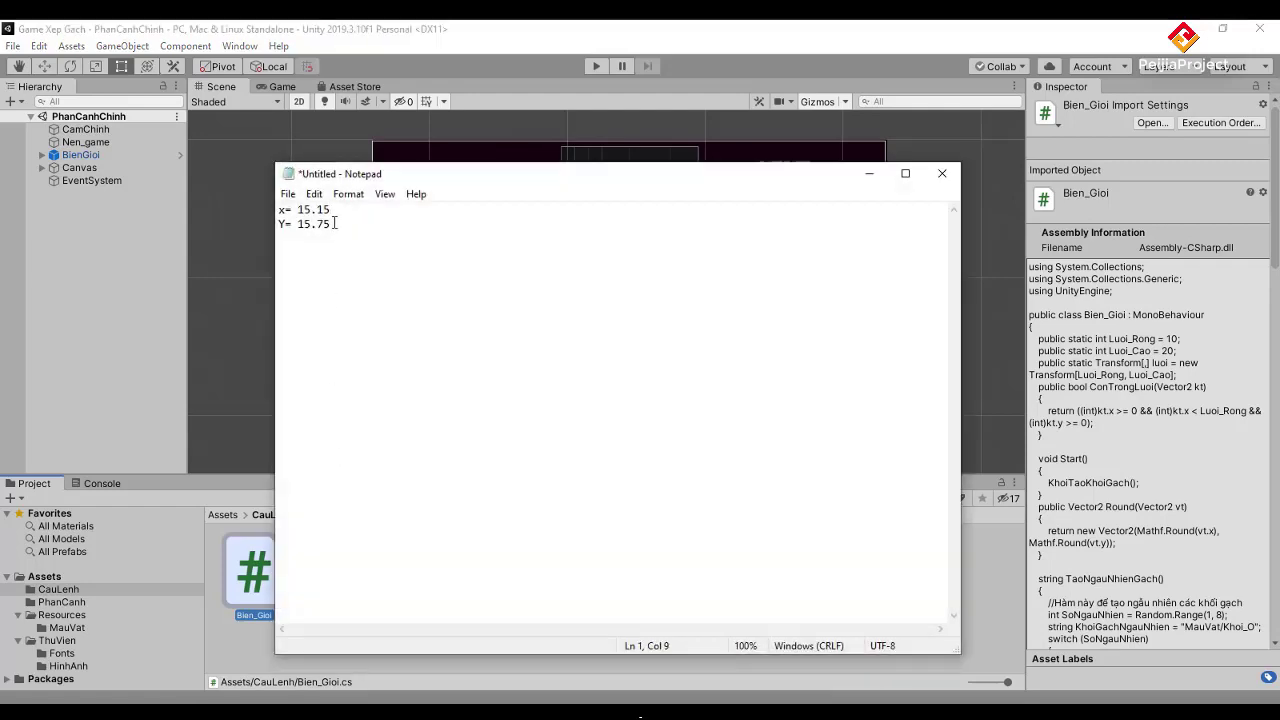
Start a new field line 'private Vector2 HinhTiepTheo = new Vector2(' after BatDauChoi.
left_click_drag(336, 223, 277, 208)
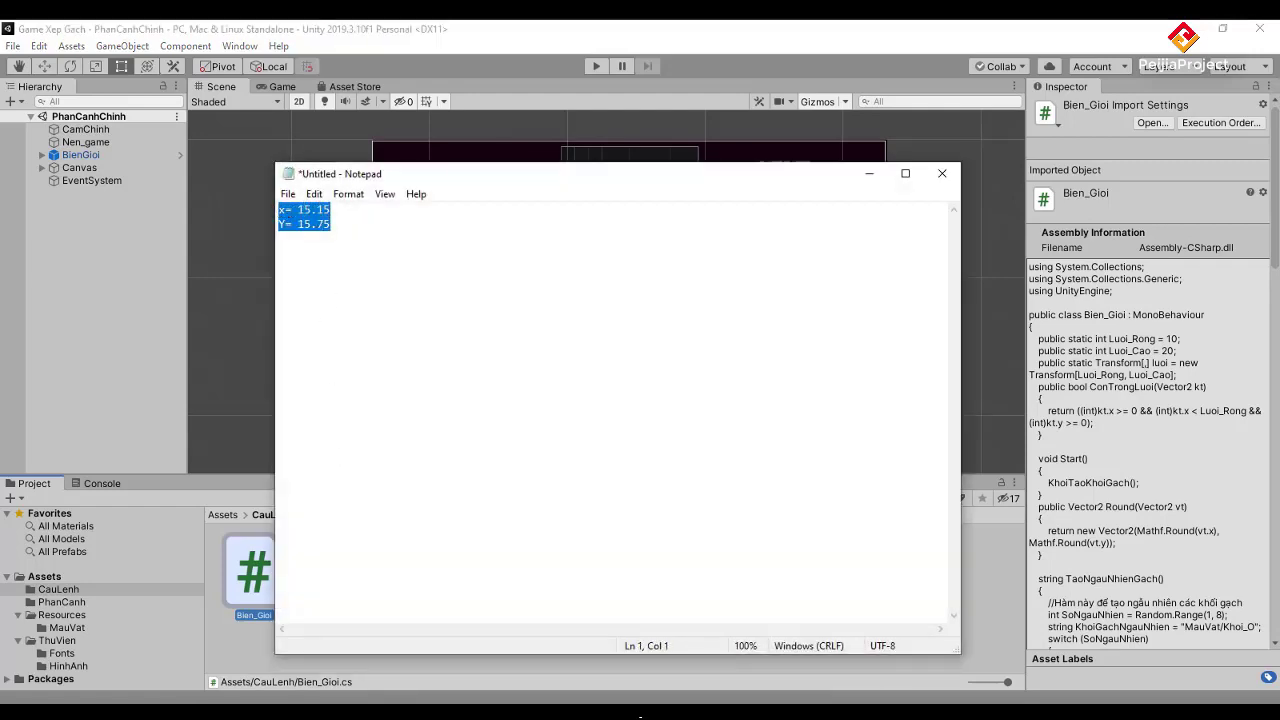
key("alt+Tab")
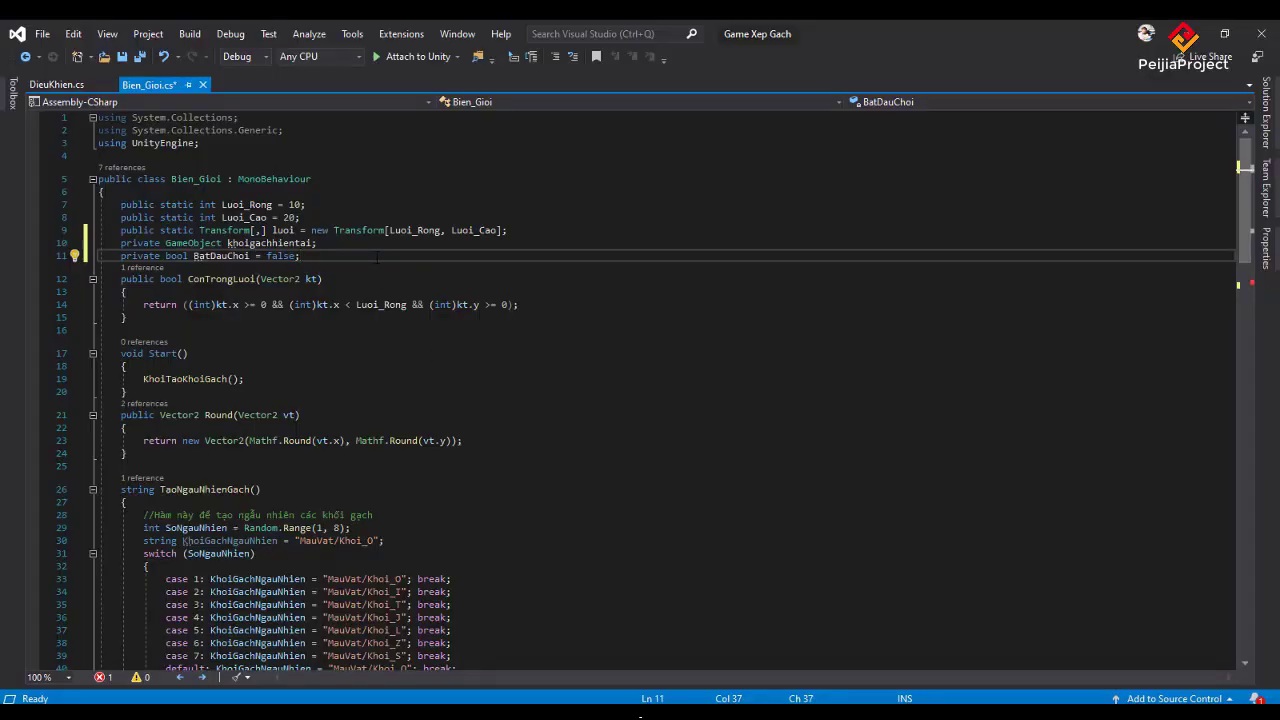
key("Return")
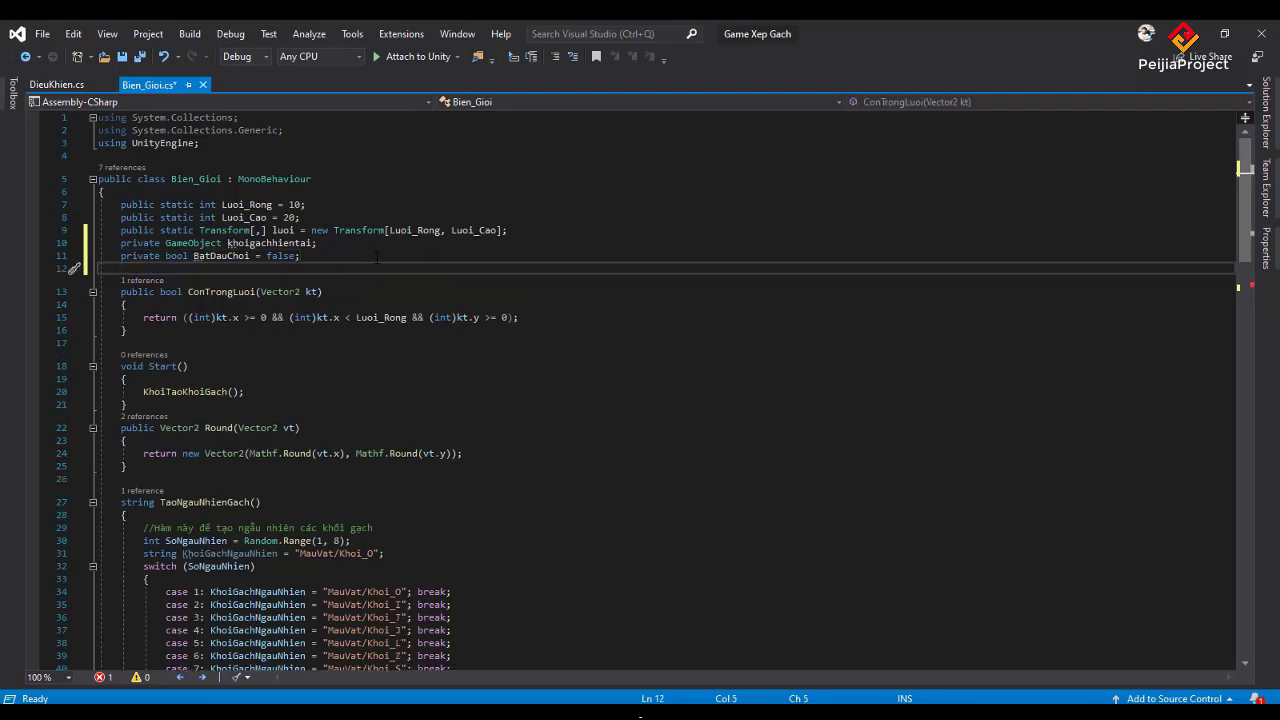
type("private")
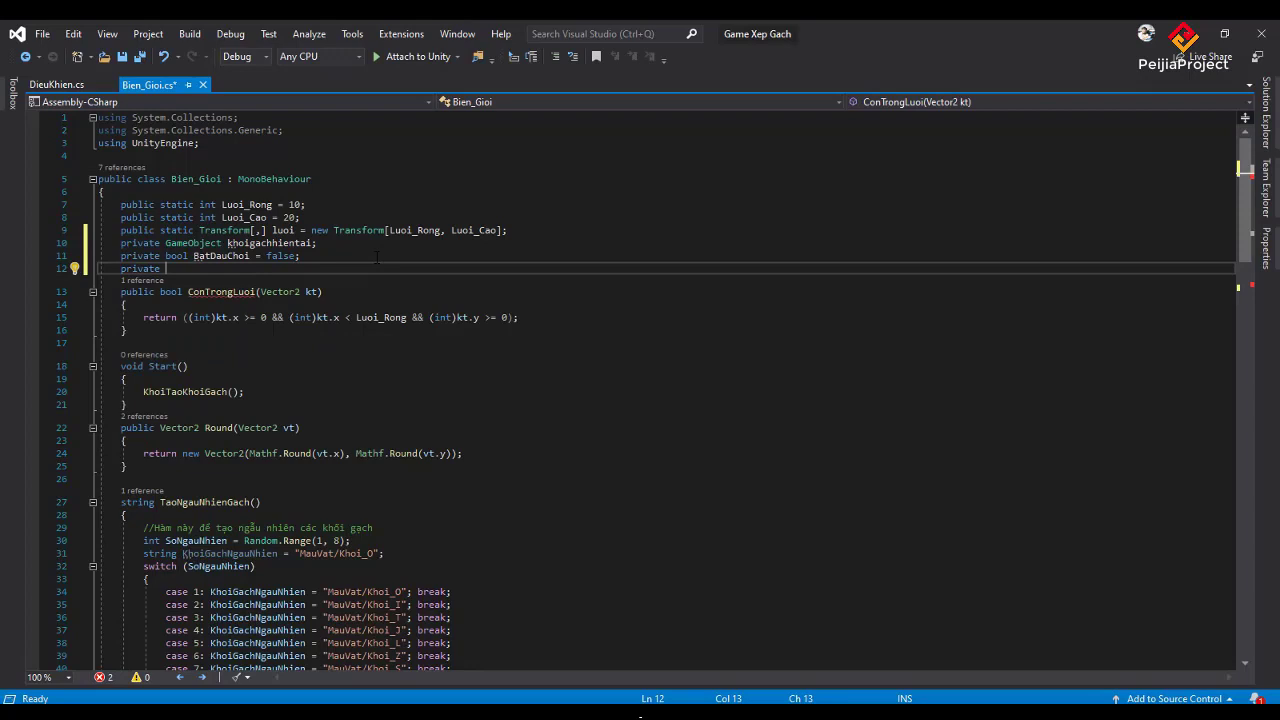
type(" V")
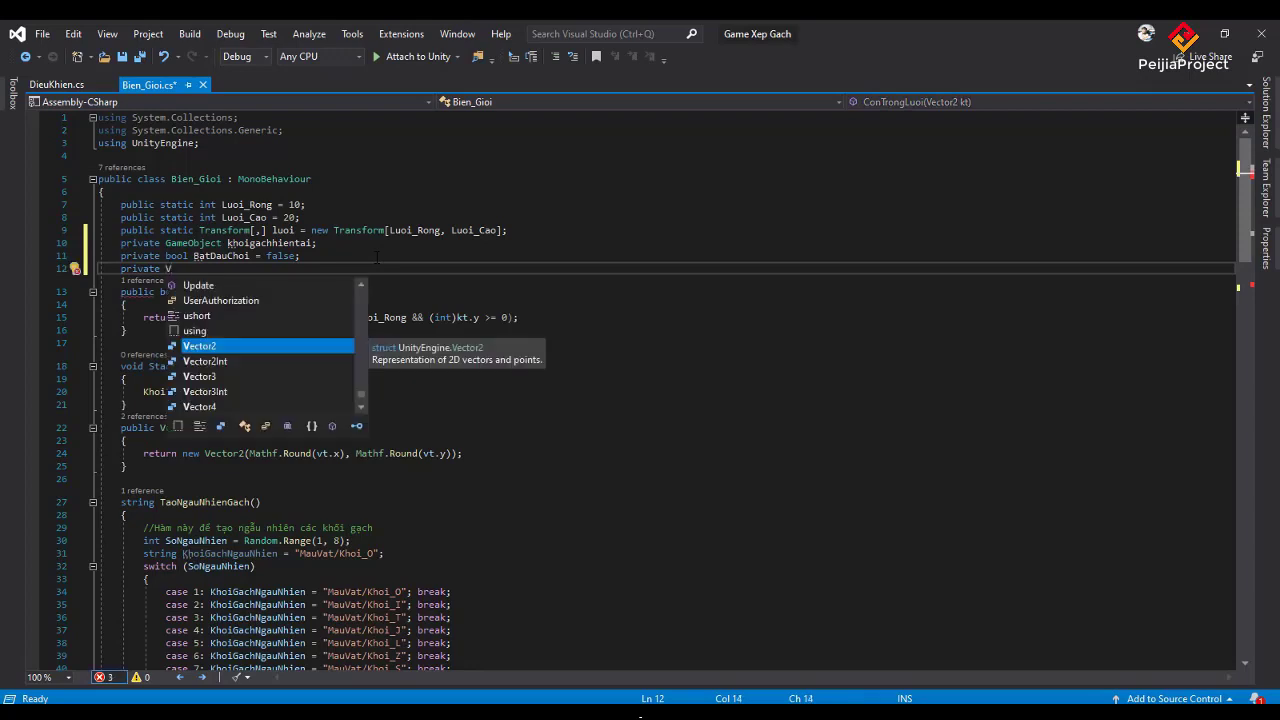
key("Tab")
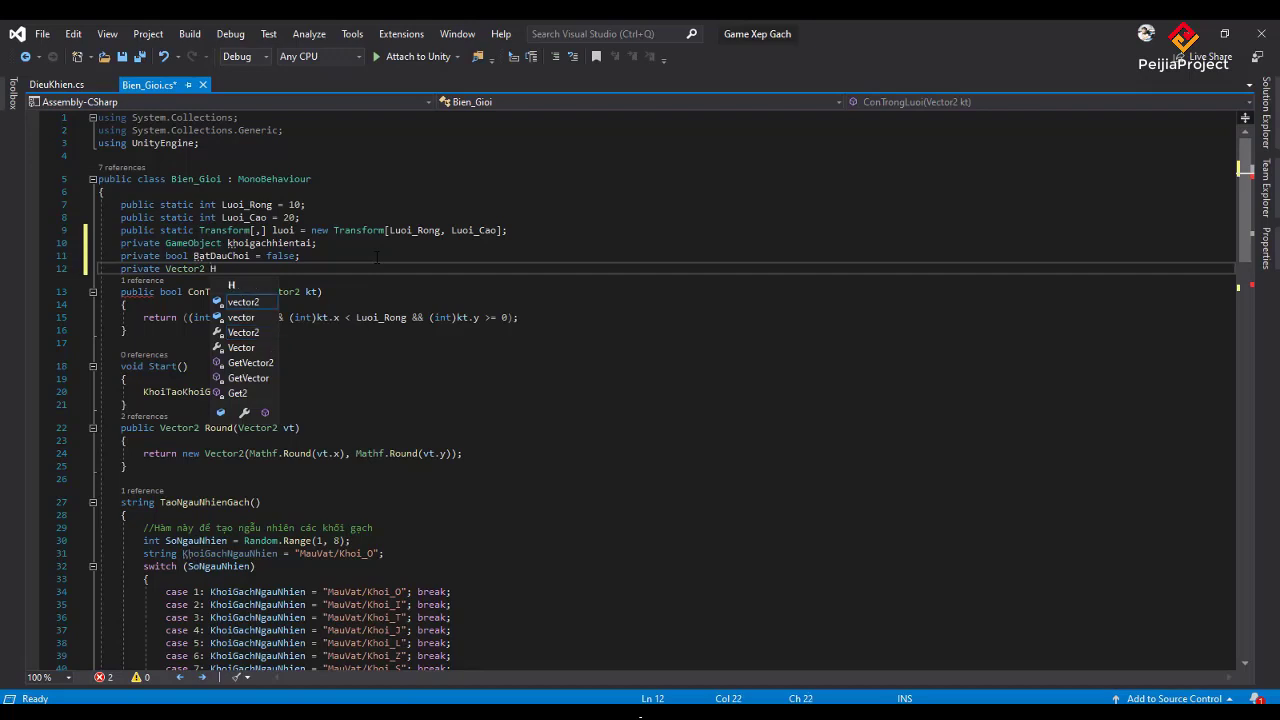
type("HinhTiep")
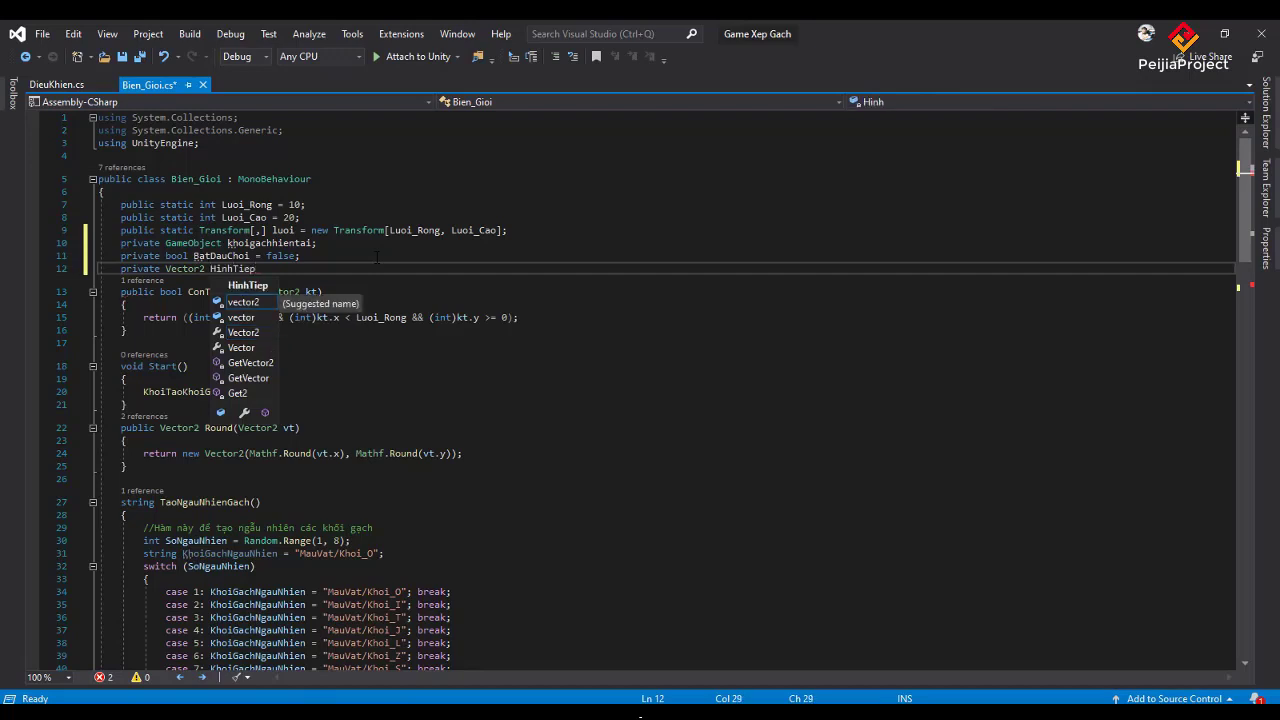
type("Theo")
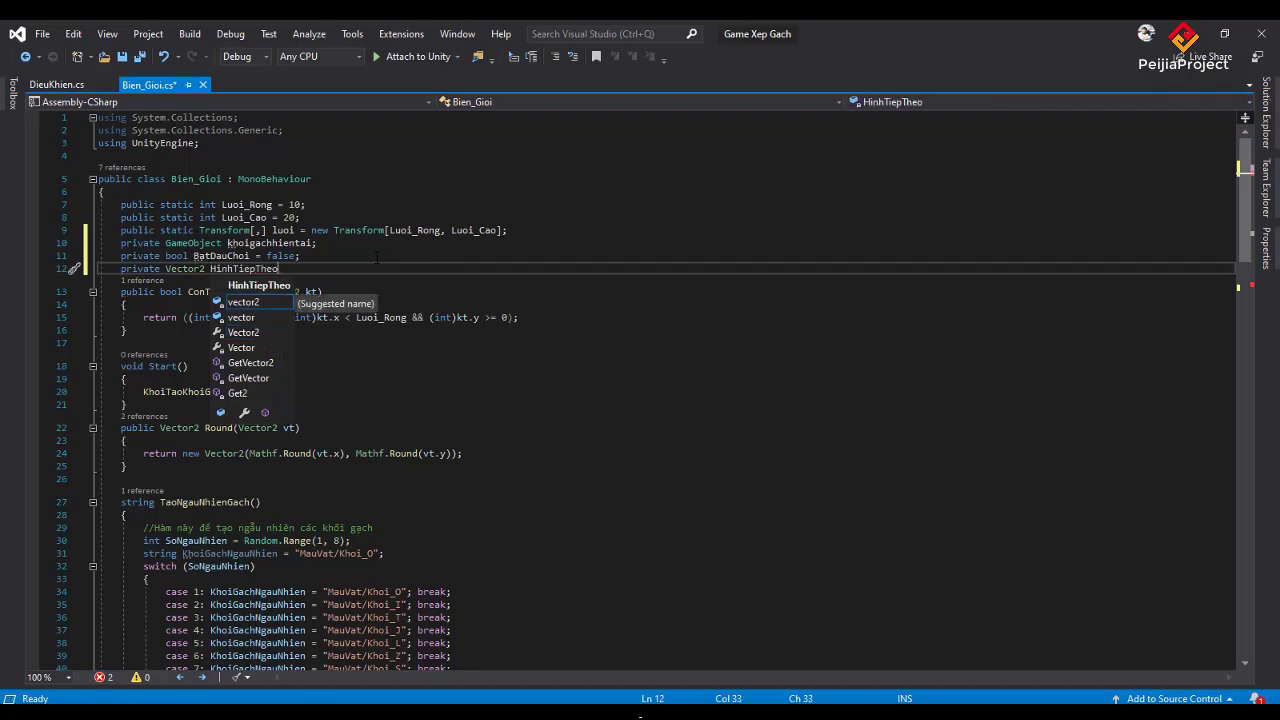
type("=")
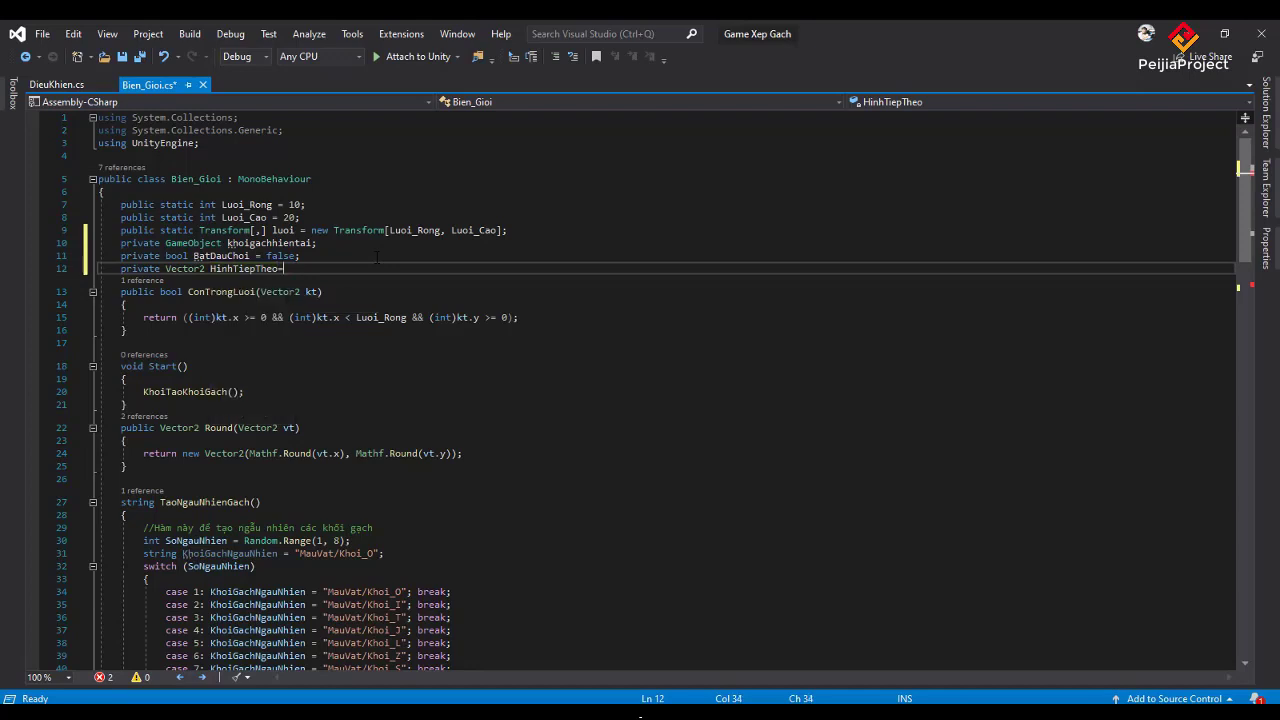
type("new")
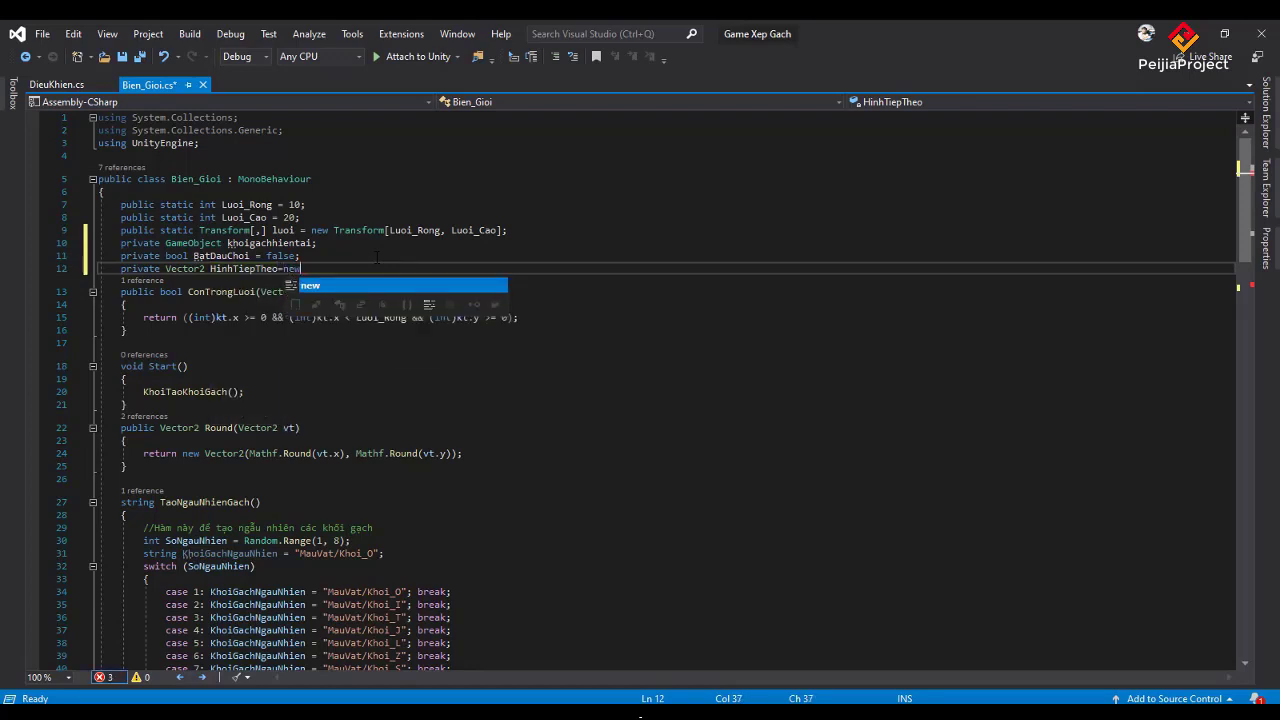
type(" V")
key("Tab")
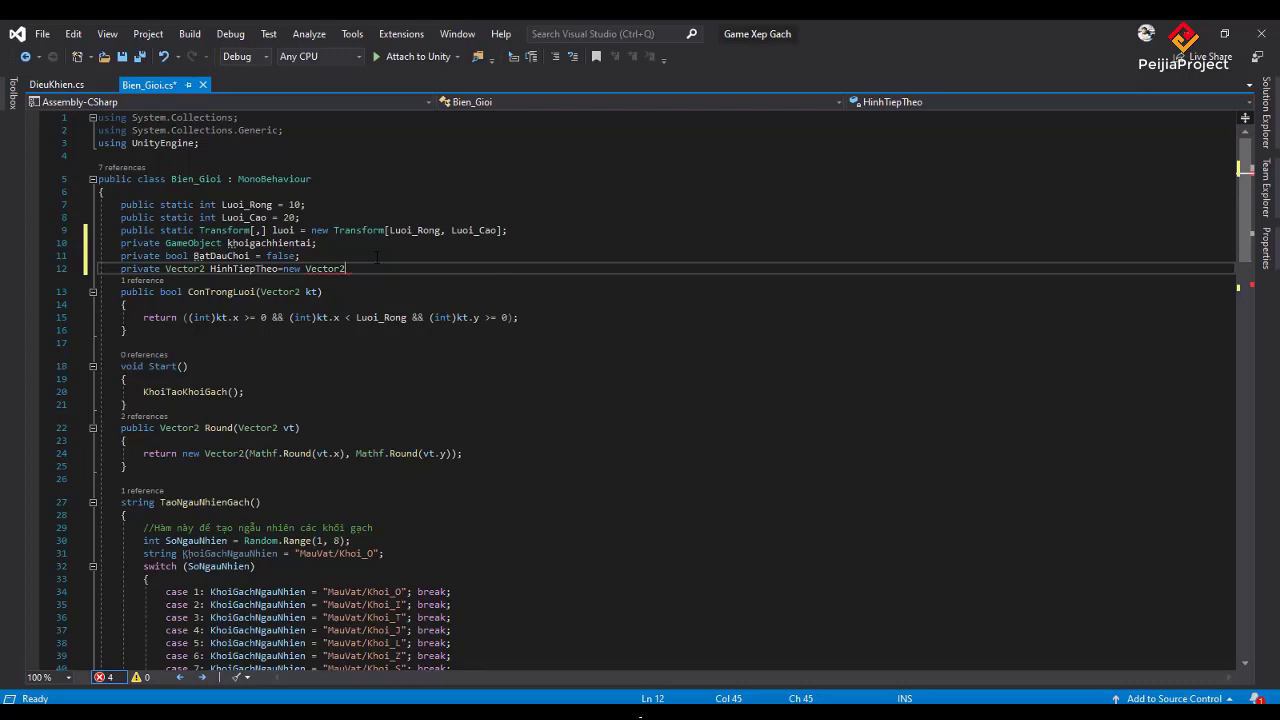
type("(")
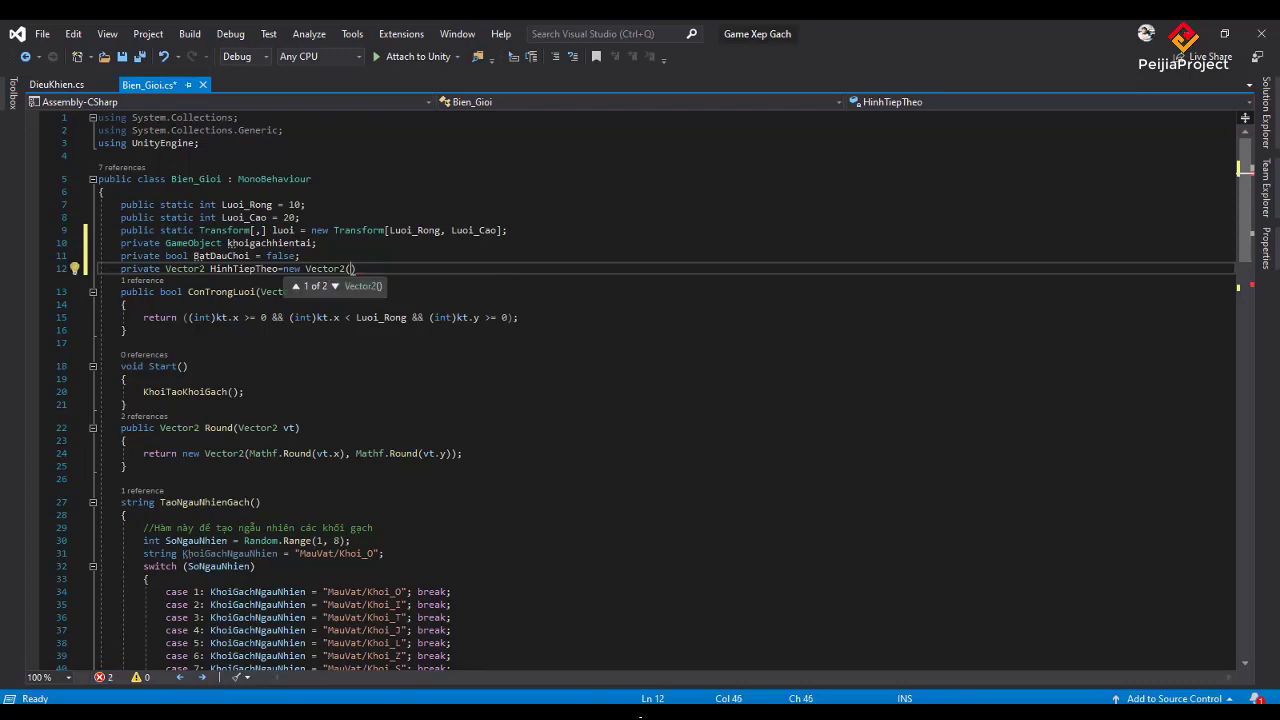
Copy 15.15 and 15.75 from the note to complete new Vector2(15.15f, 15.75f);.
mouse_move(293, 715)
left_click(293, 650)
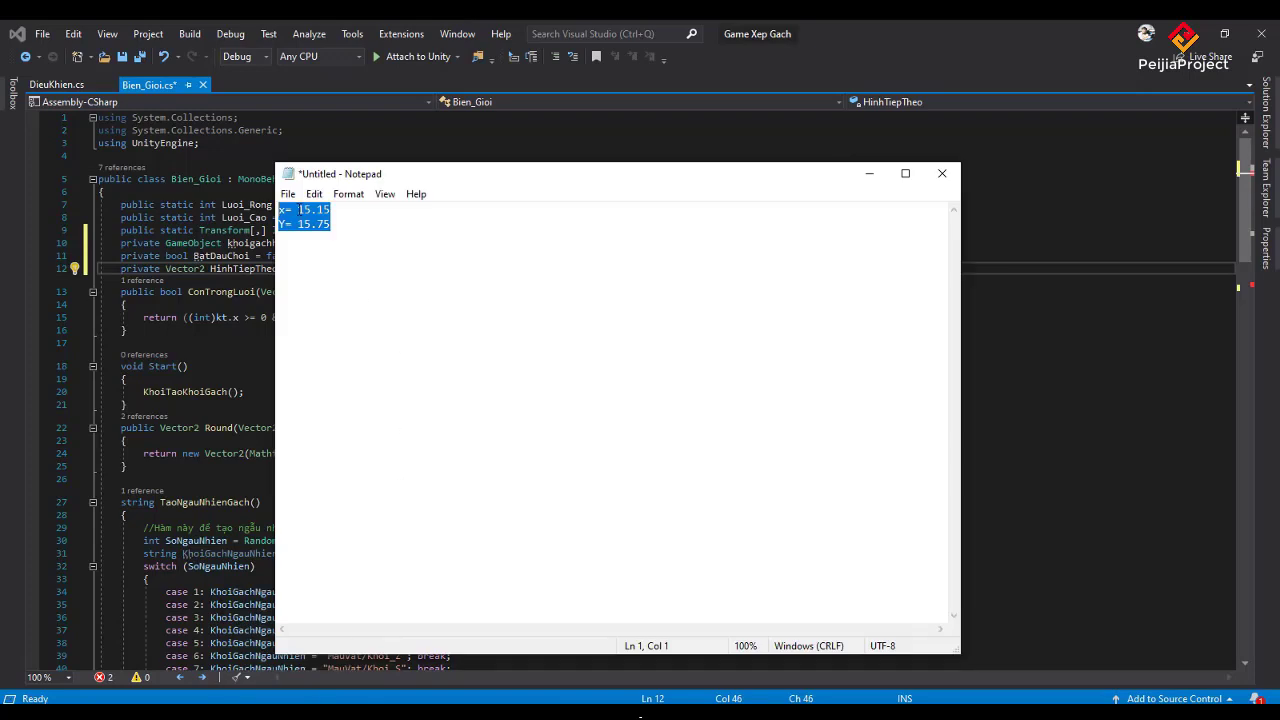
left_click(298, 210)
left_click_drag(298, 210, 358, 209)
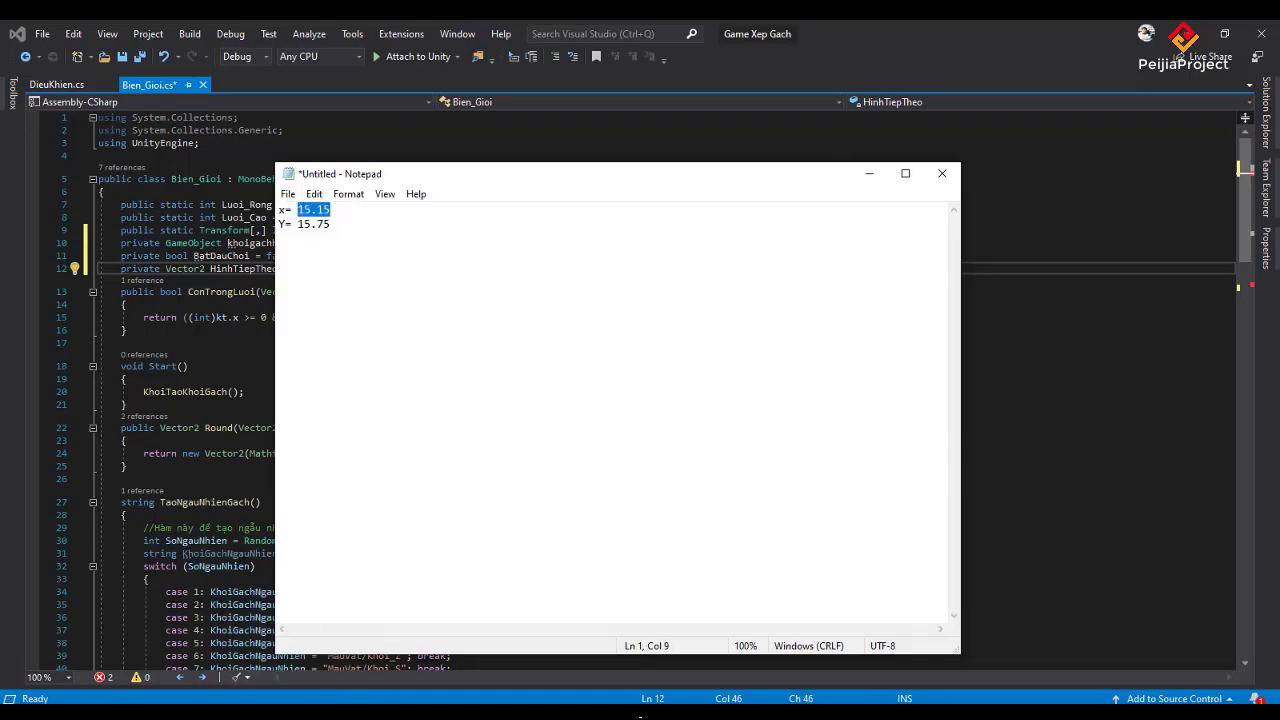
key("ctrl+c")
key("alt+Tab")
key("ctrl+v")
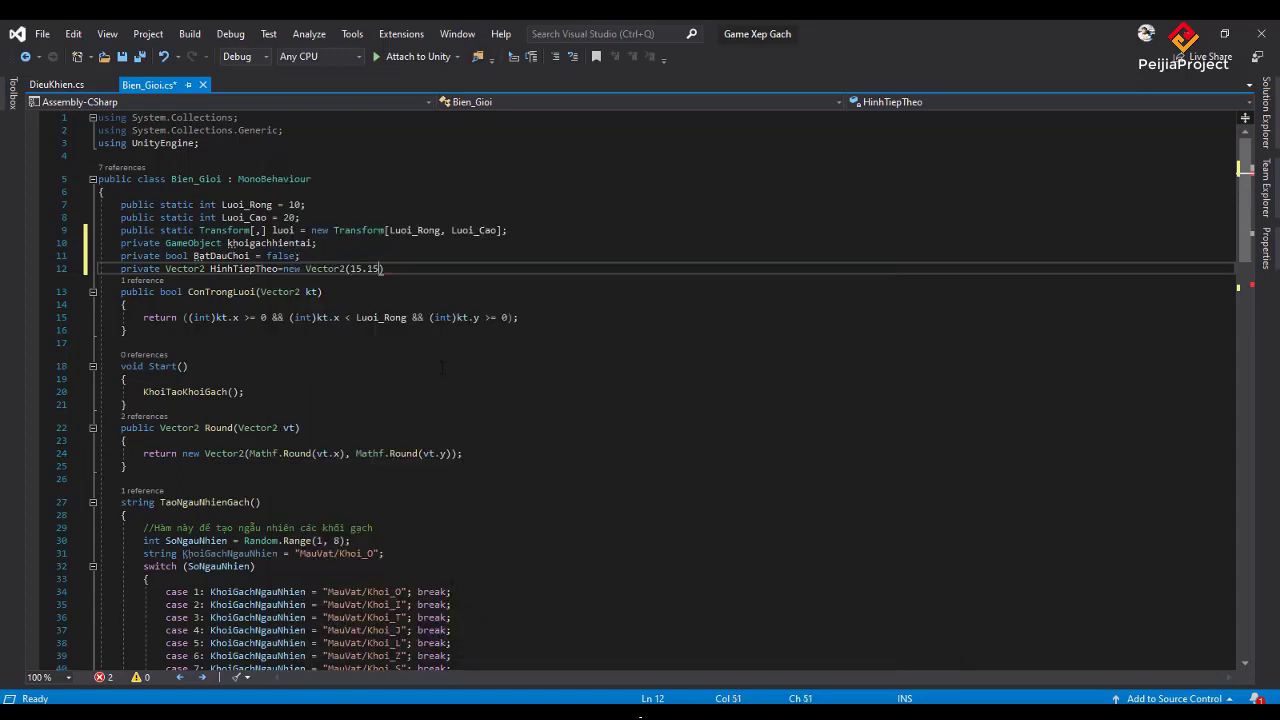
type("f,")
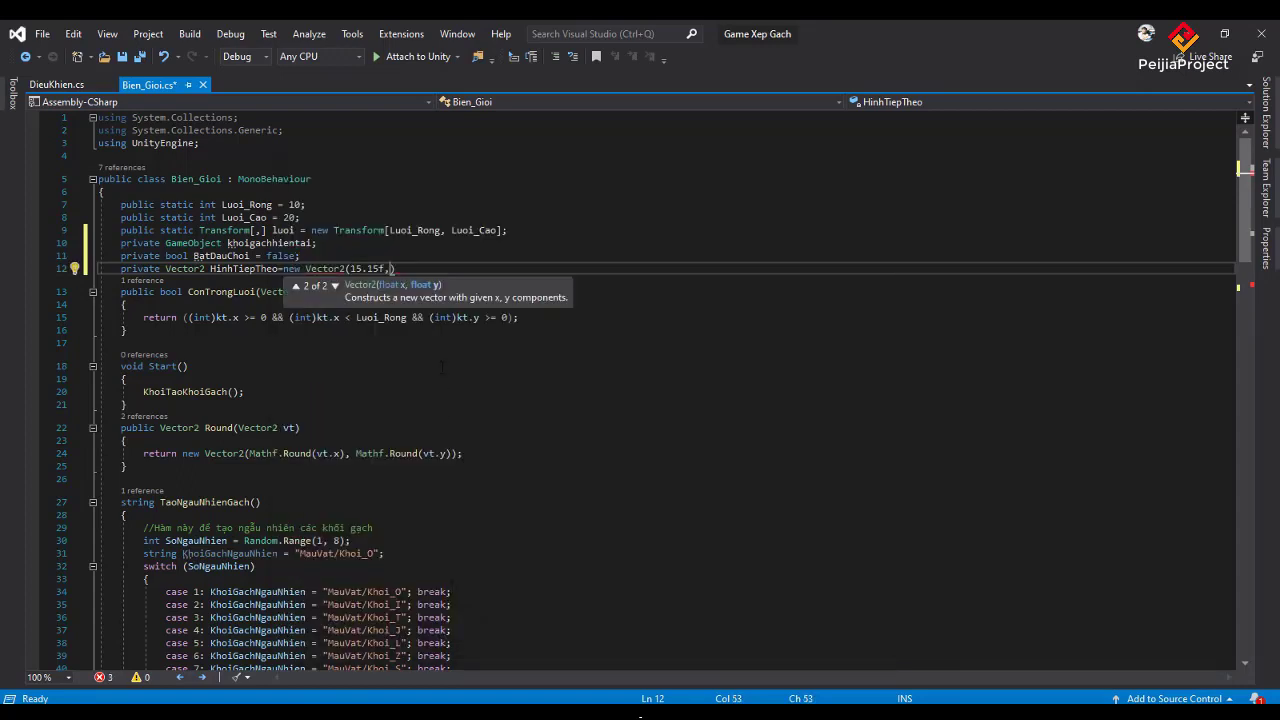
key("alt+Tab")
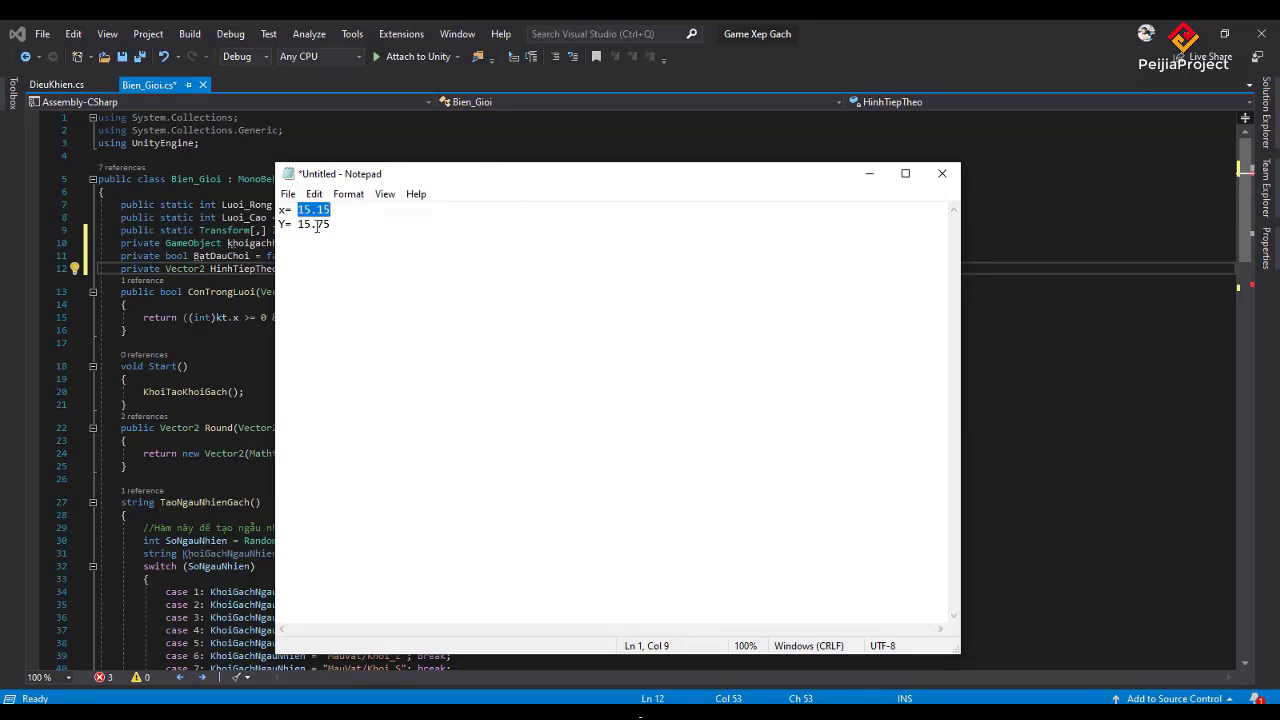
double_click(302, 225)
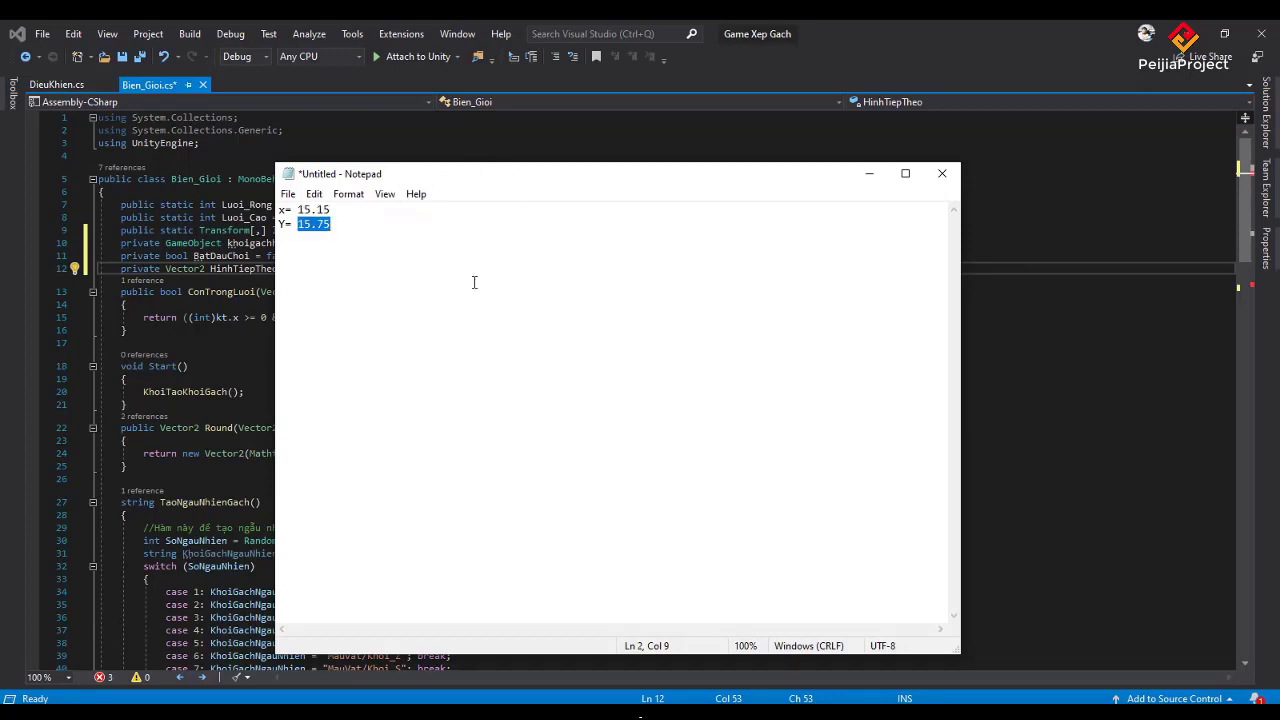
key("alt+Tab")
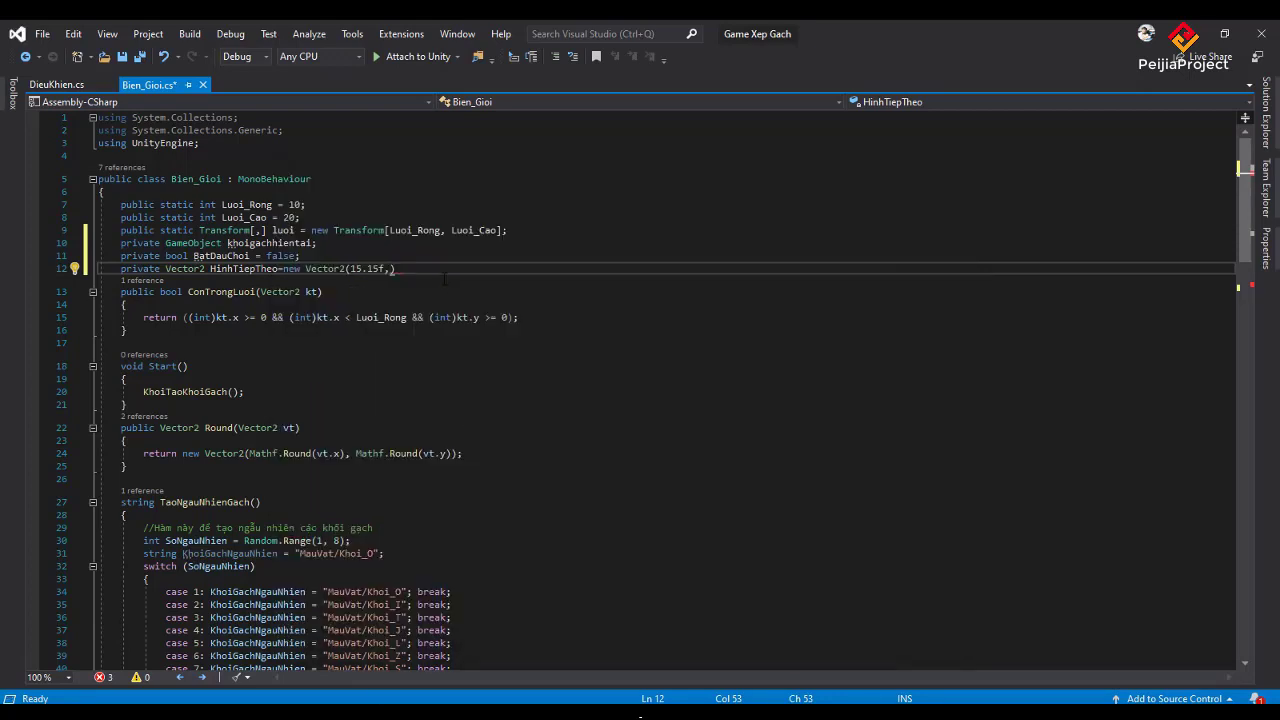
key("ctrl+v")
type("f)")
type(";")
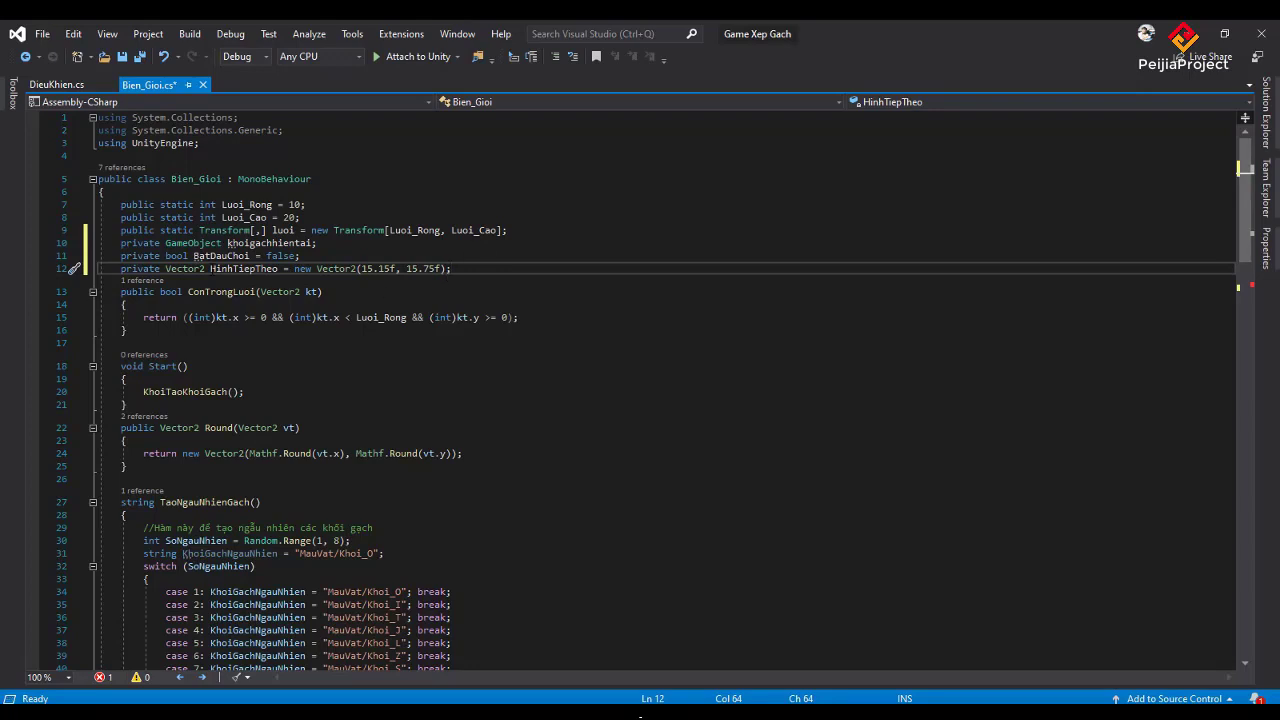
key("alt+Tab")
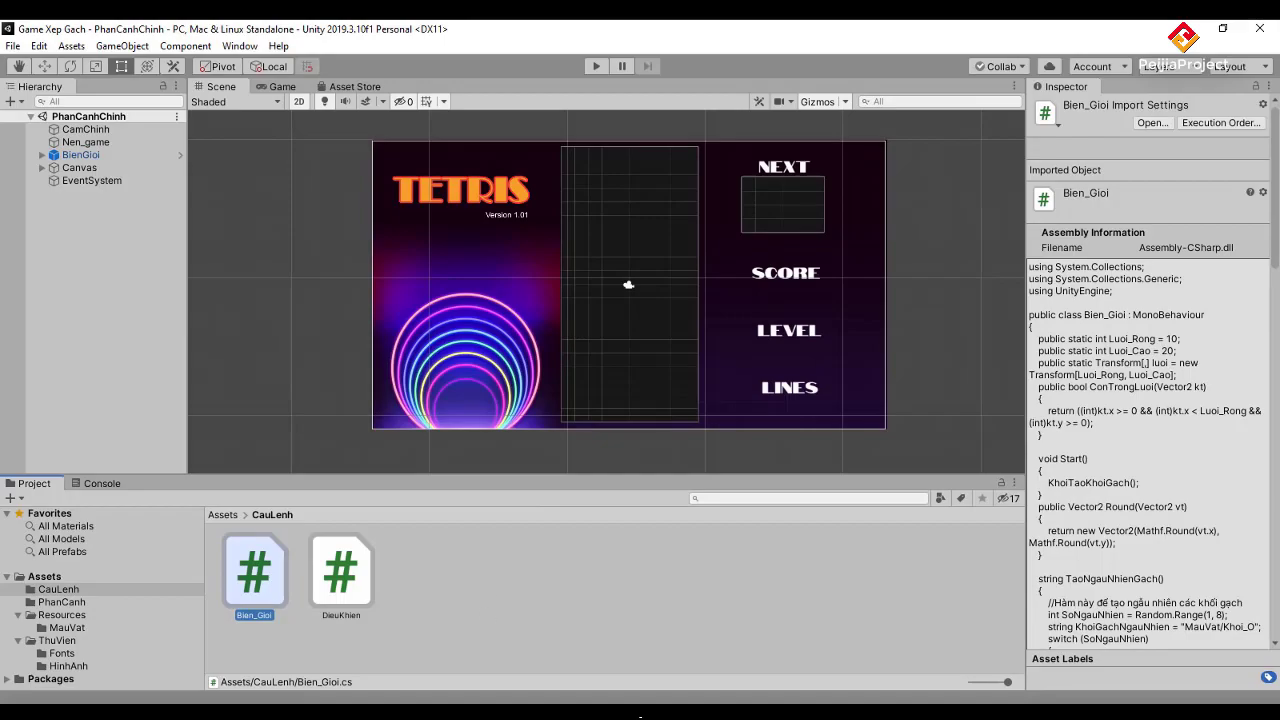
Make the line 48 Instantiate statement assign its result to the khoigachhientai field.
key("alt+Tab")
scroll(590, 371, "down", 2)
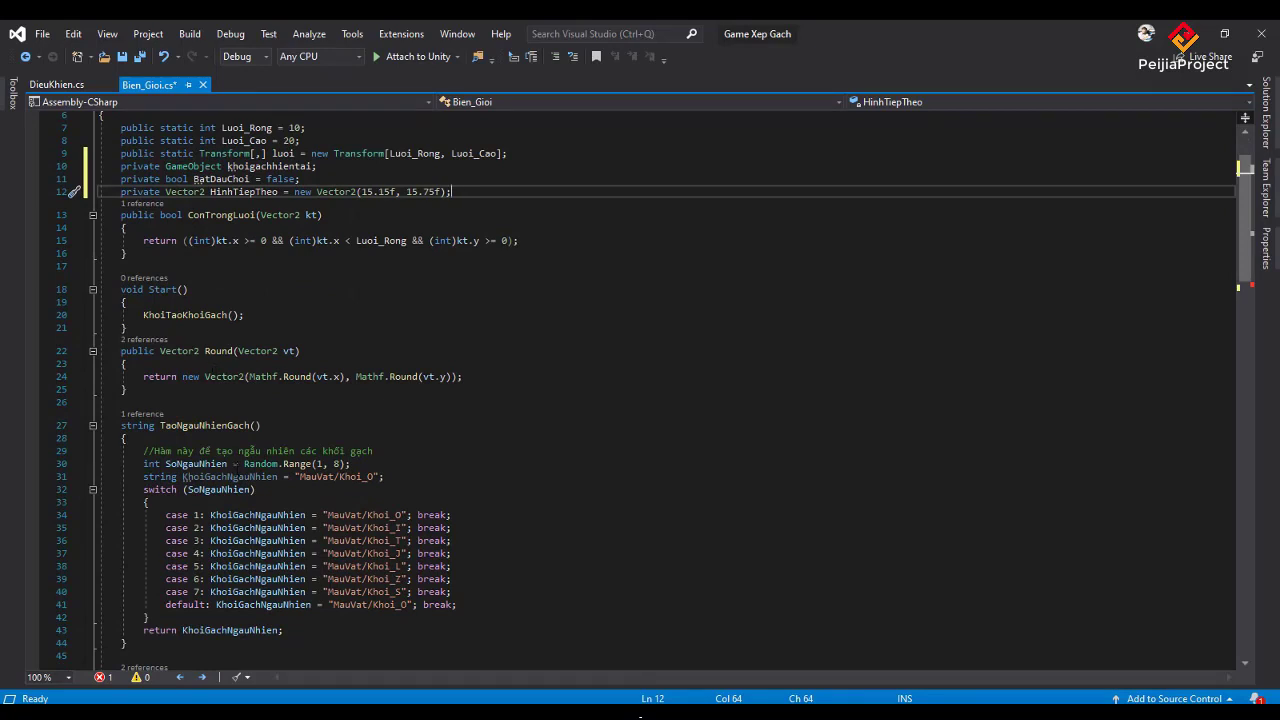
scroll(237, 468, "down", 2)
scroll(237, 468, "down", 3)
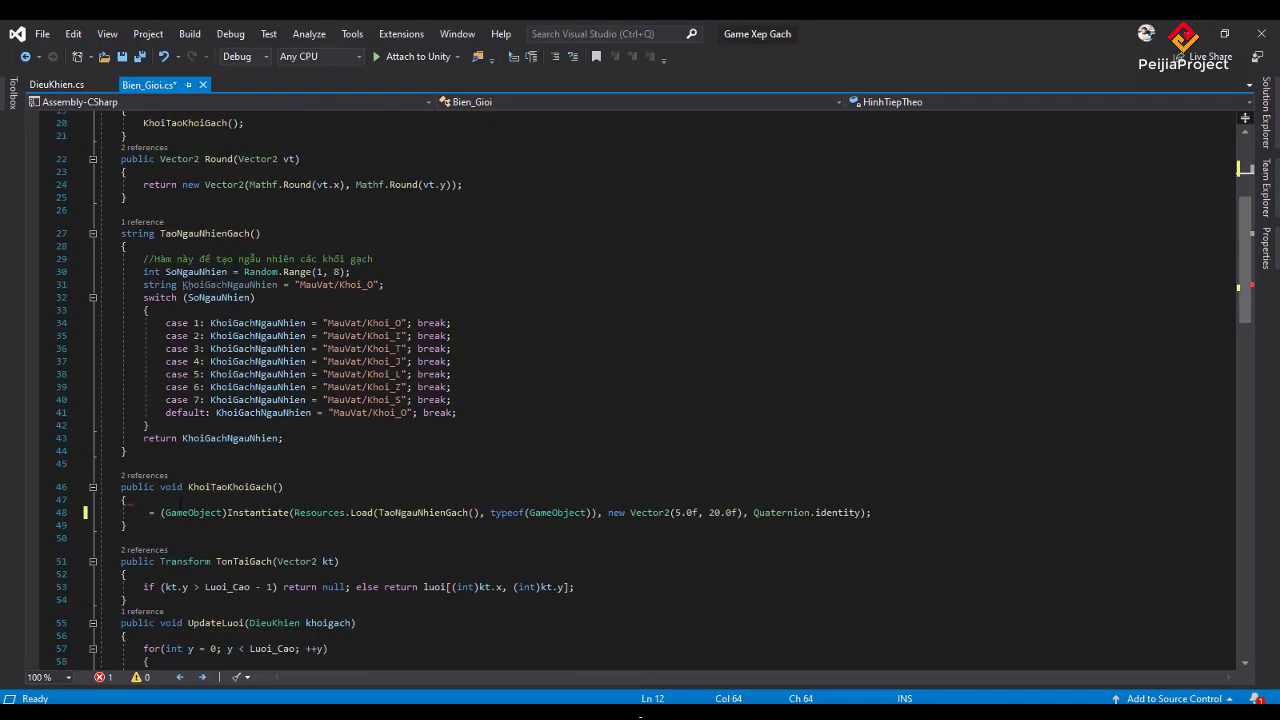
left_click(149, 512)
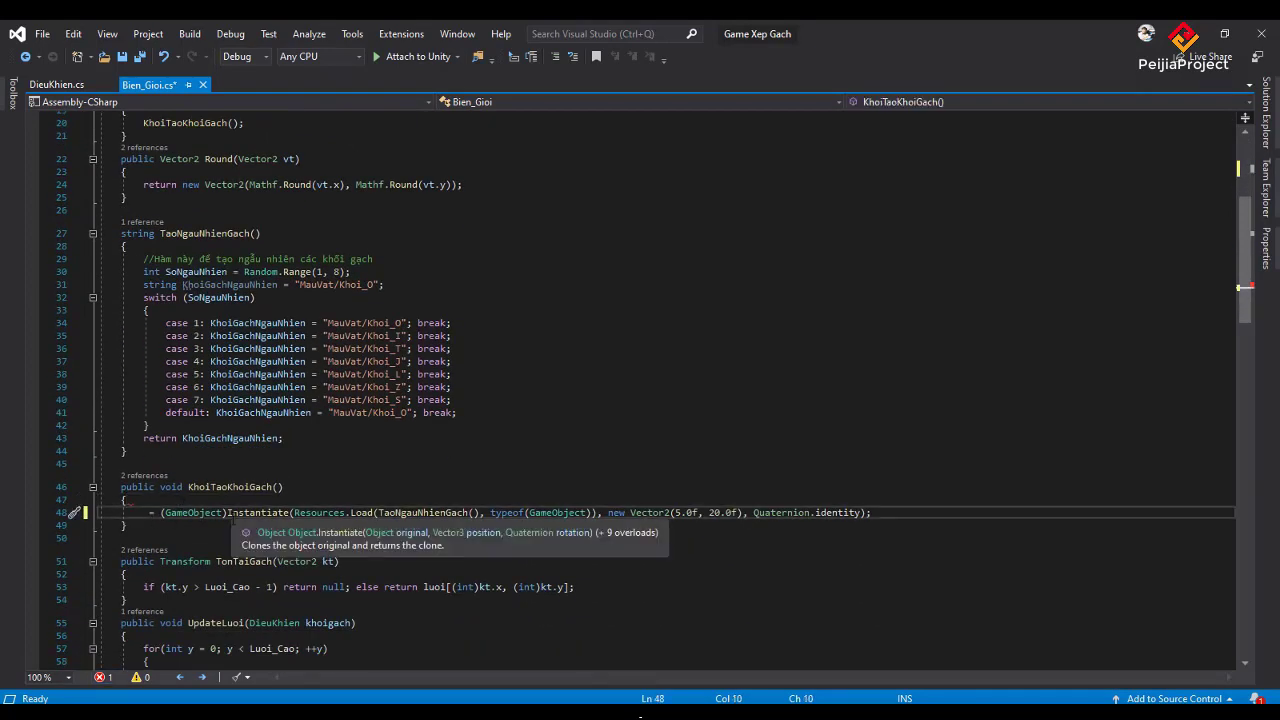
scroll(233, 520, "up", 7)
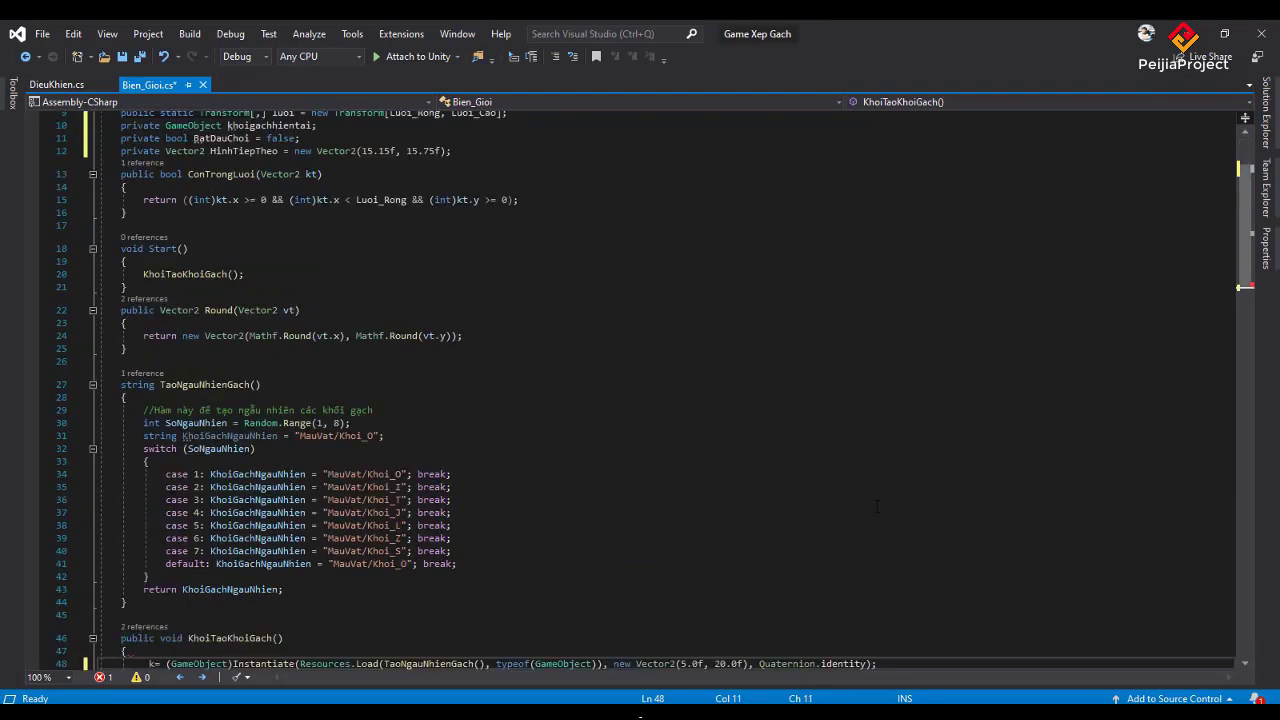
type("kho")
key("Tab")
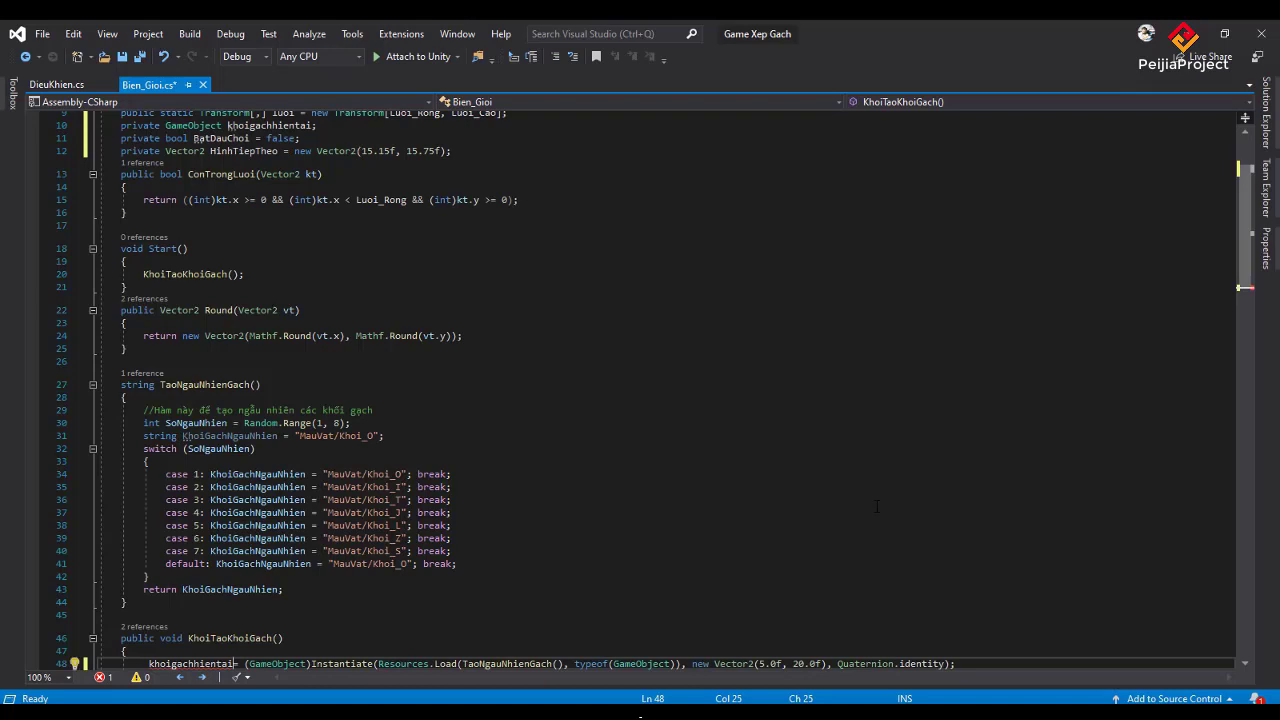
Insert a blank line at the top of KhoiTaoKhoiGach, above the spawn line.
scroll(421, 508, "down", 3)
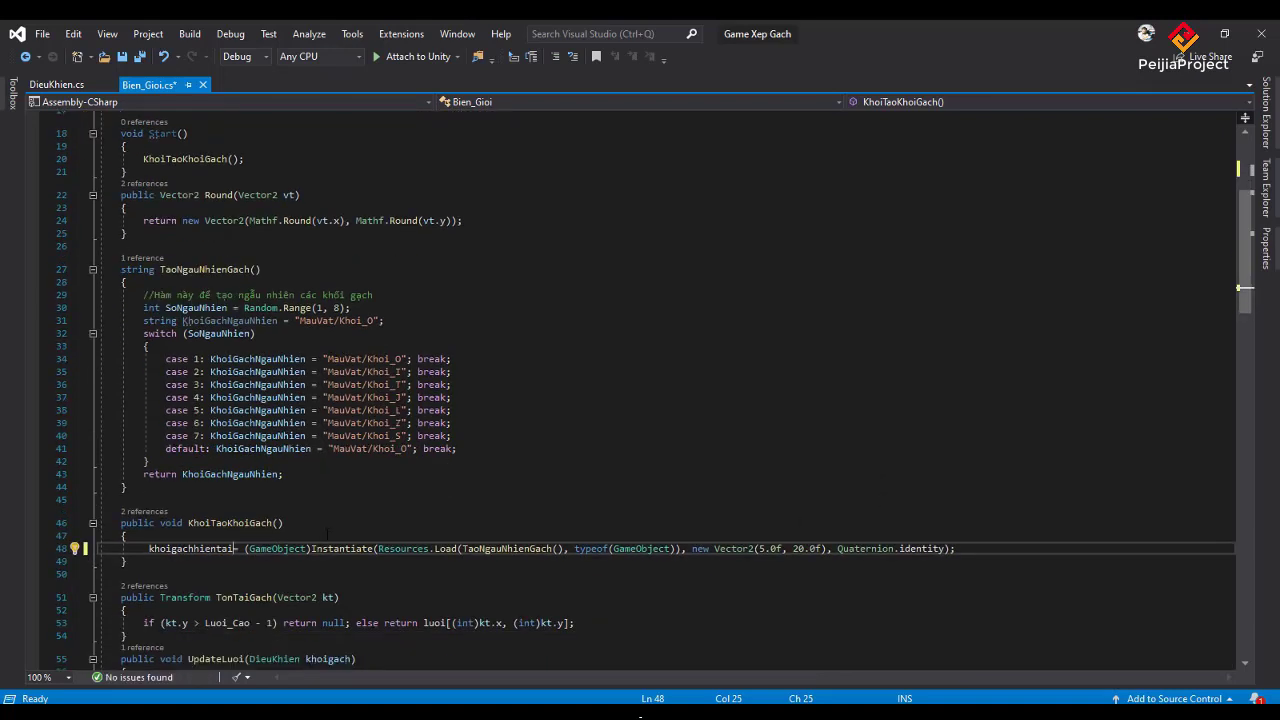
left_click(485, 537)
key("Return")
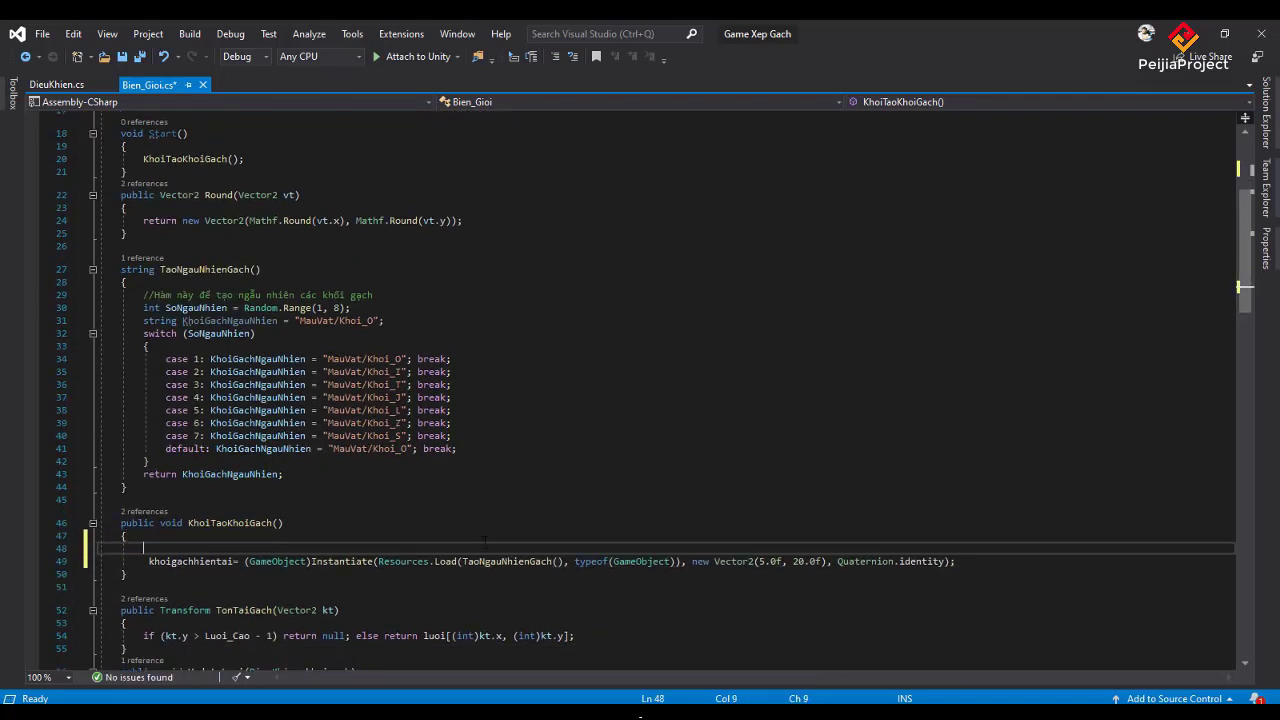
key("Down")
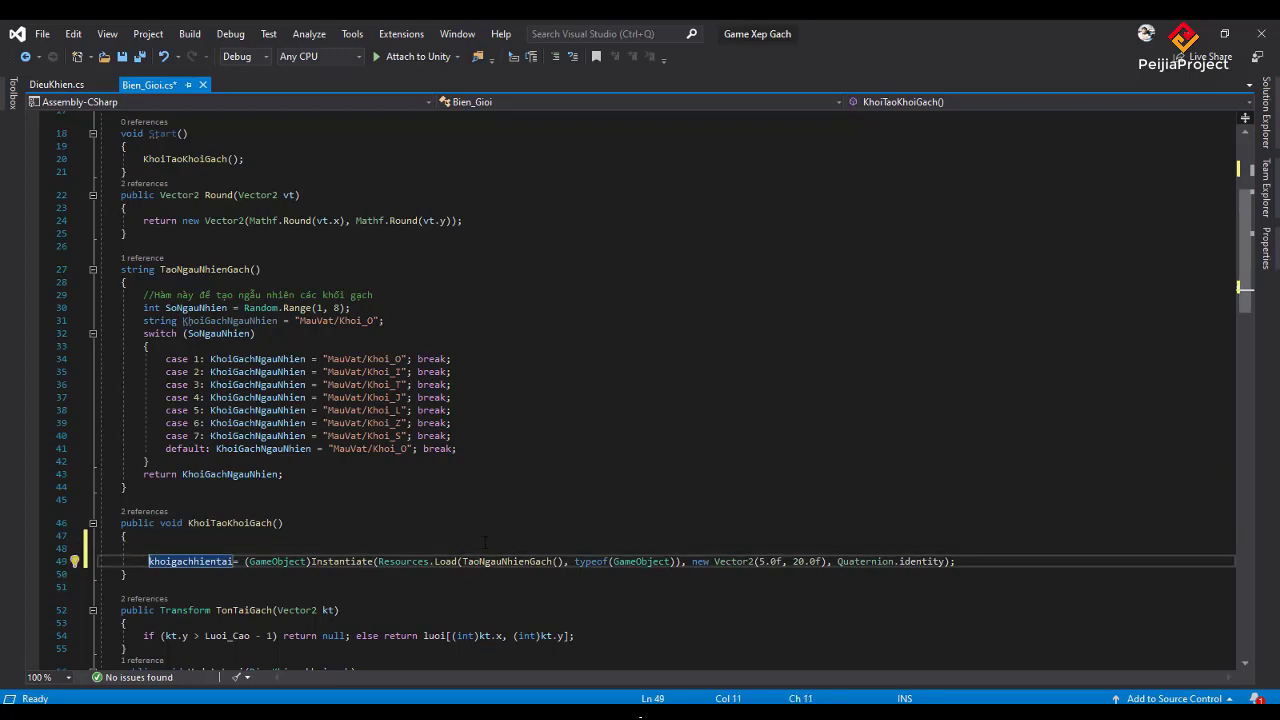
Comment out the spawn line and write if (!BatDauChoi) { BatDauChoi = true; } above it.
key("ctrl+k")
key("ctrl+c")
key("Up")
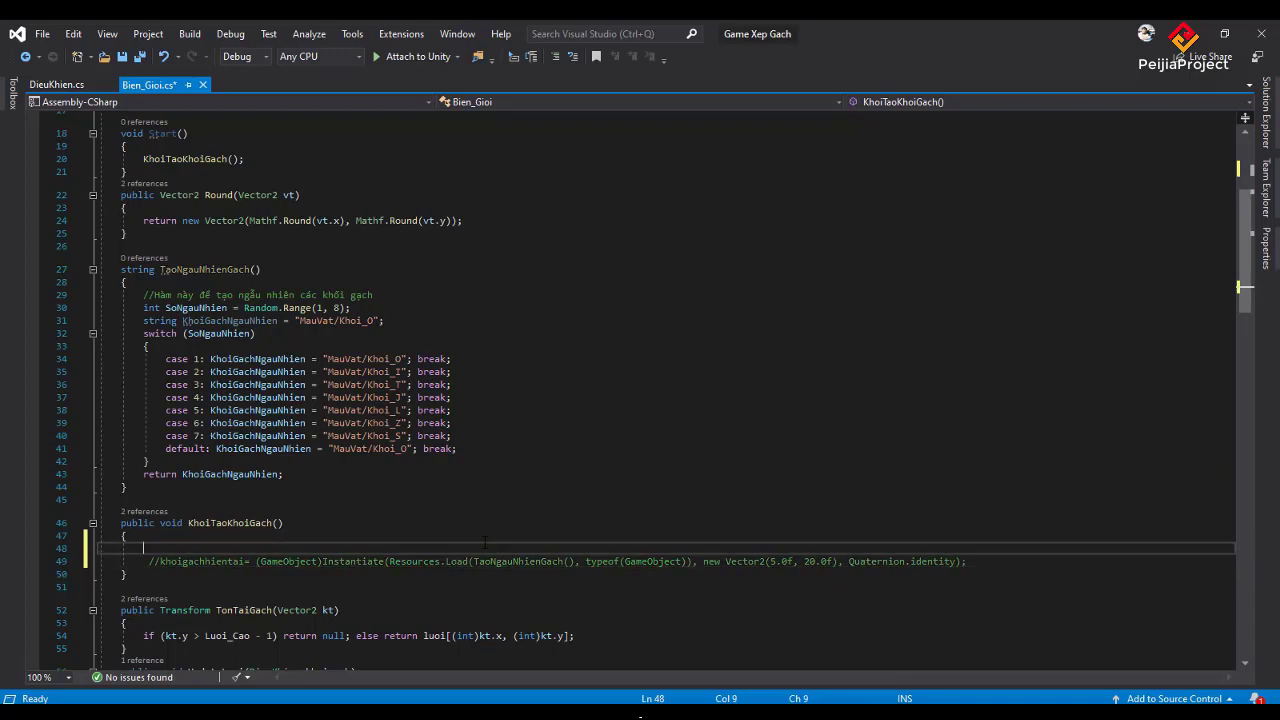
type("if")
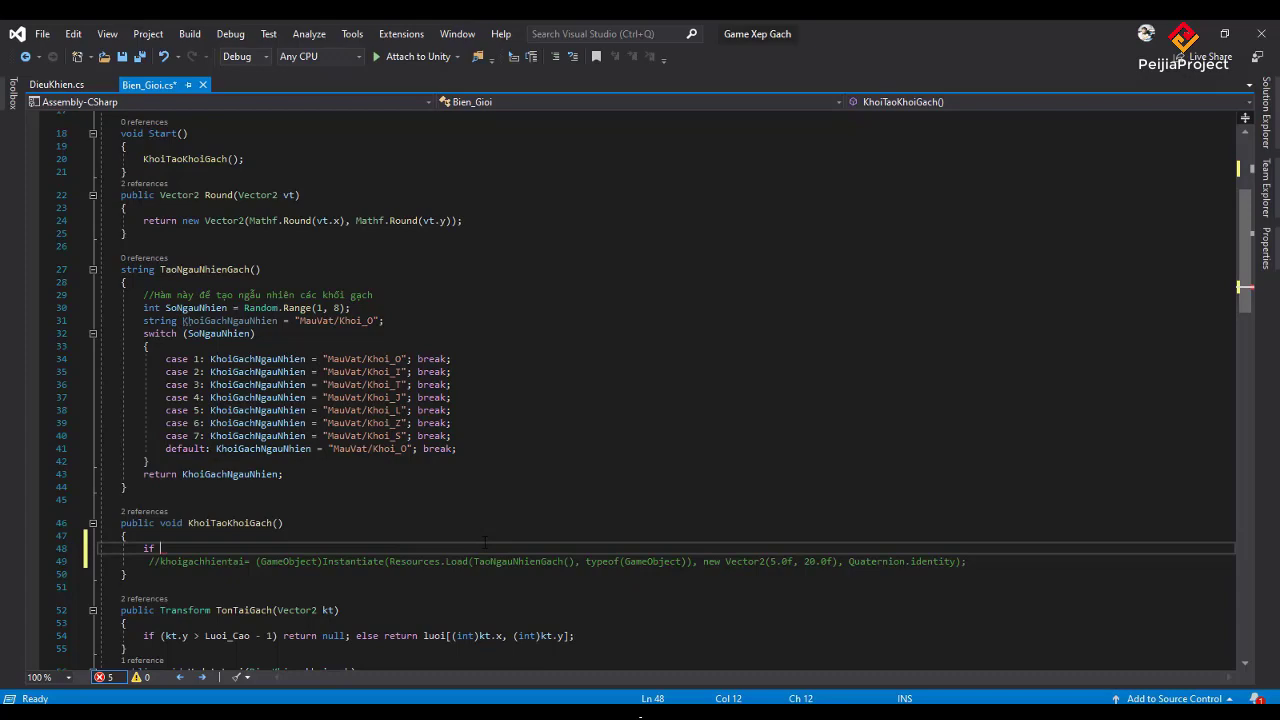
type(" (!")
scroll(497, 535, "up", 6)
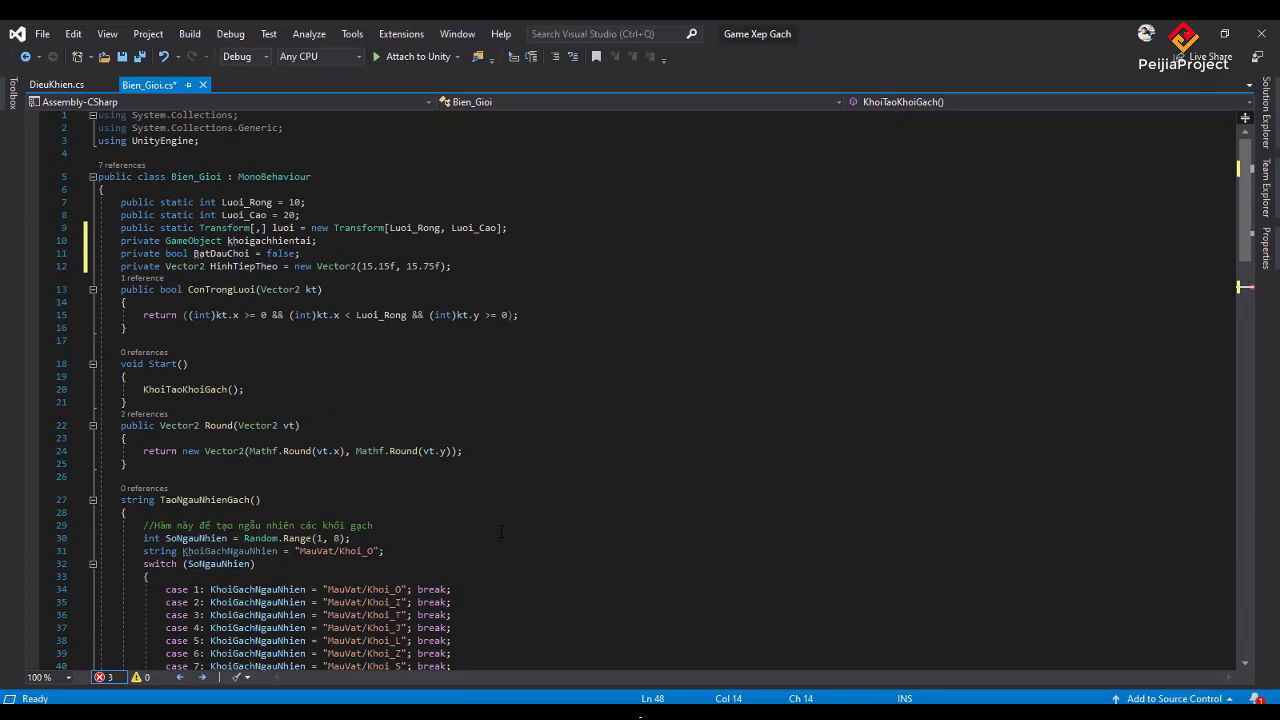
type("B")
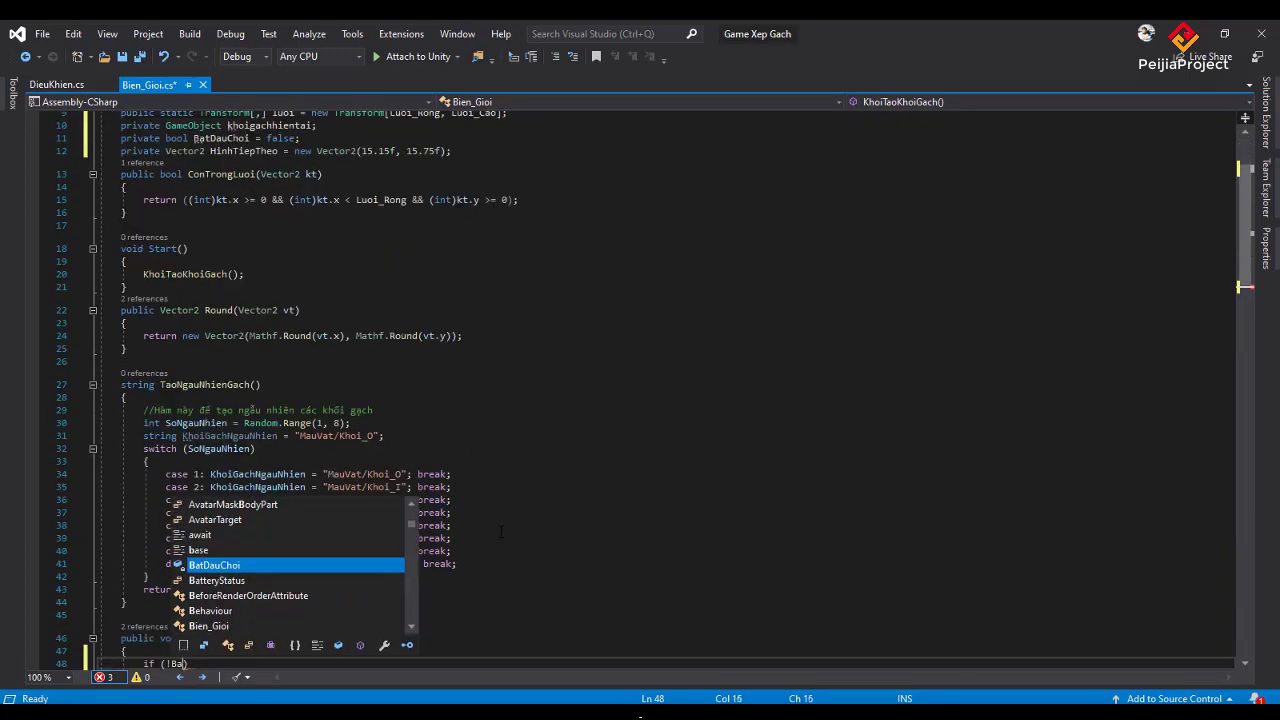
type("a")
key("Tab")
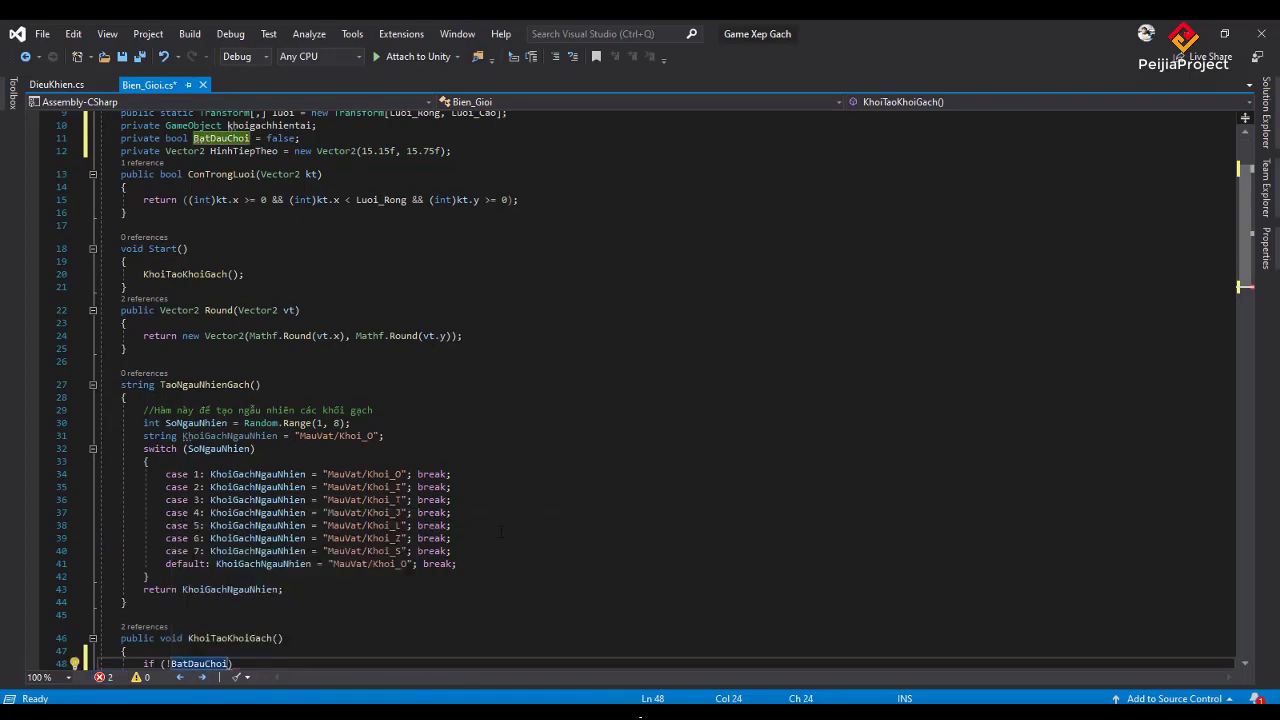
type(")")
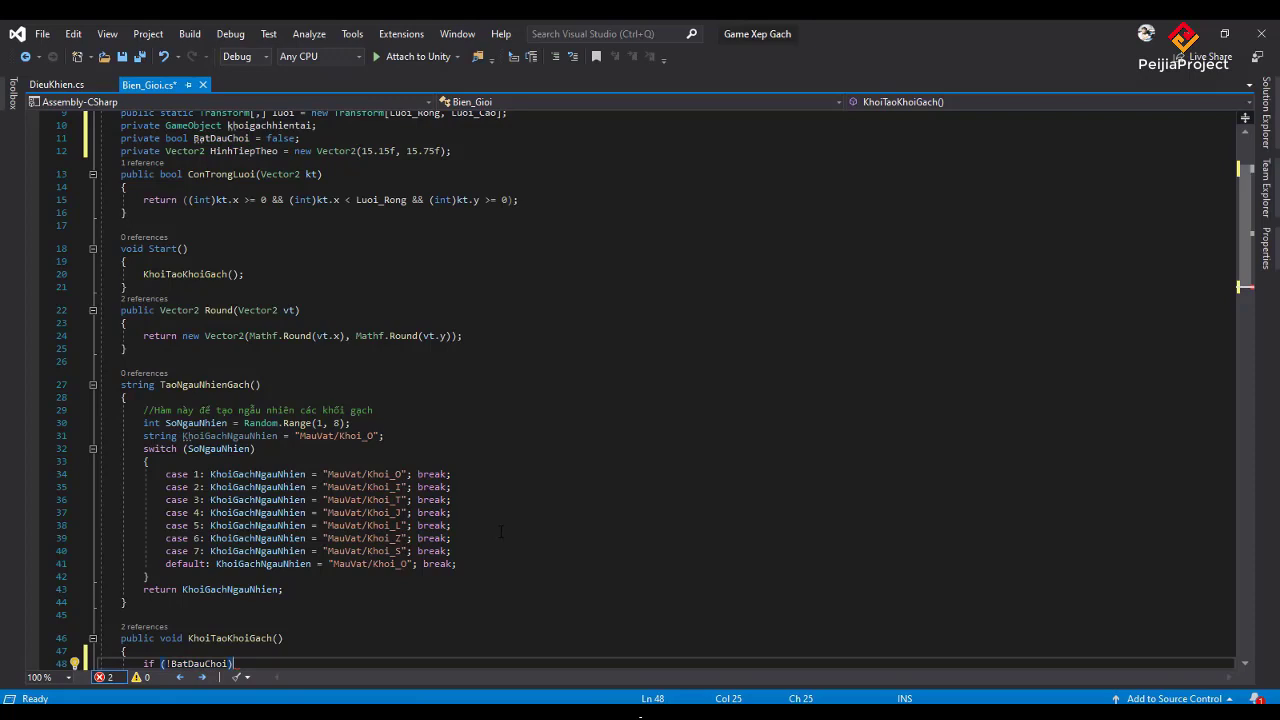
type("{")
key("Return")
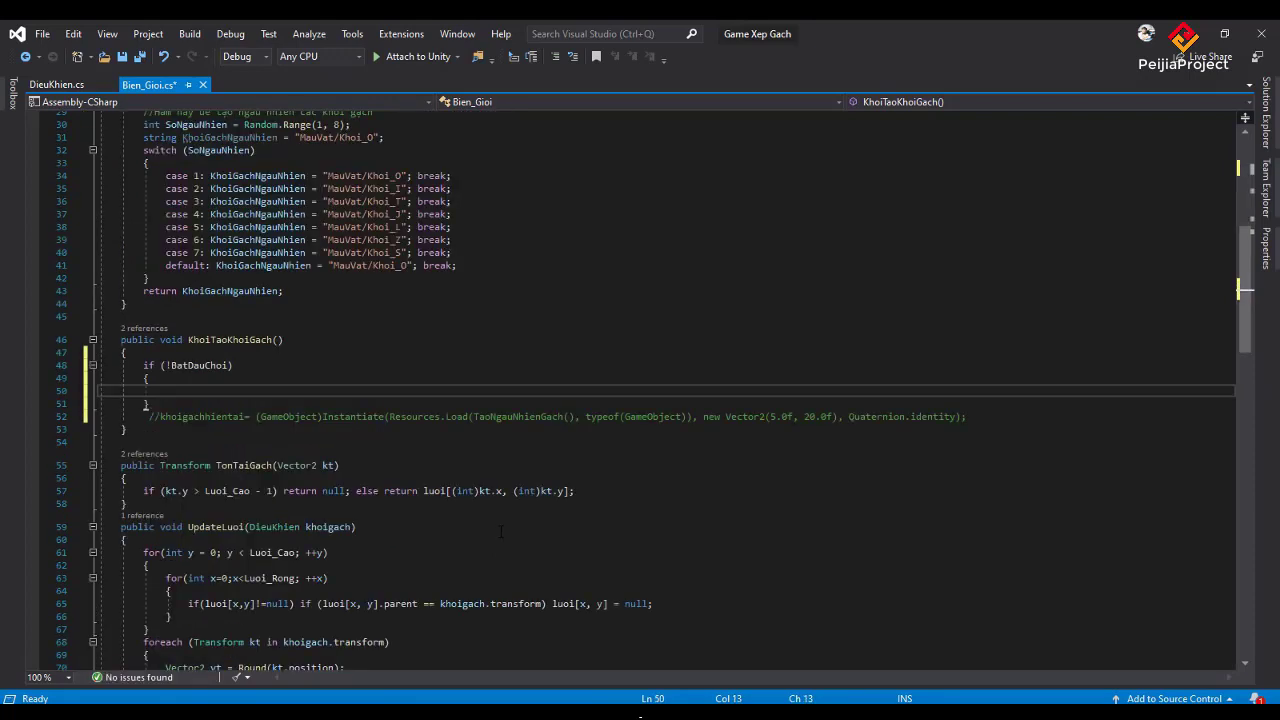
type("Bat")
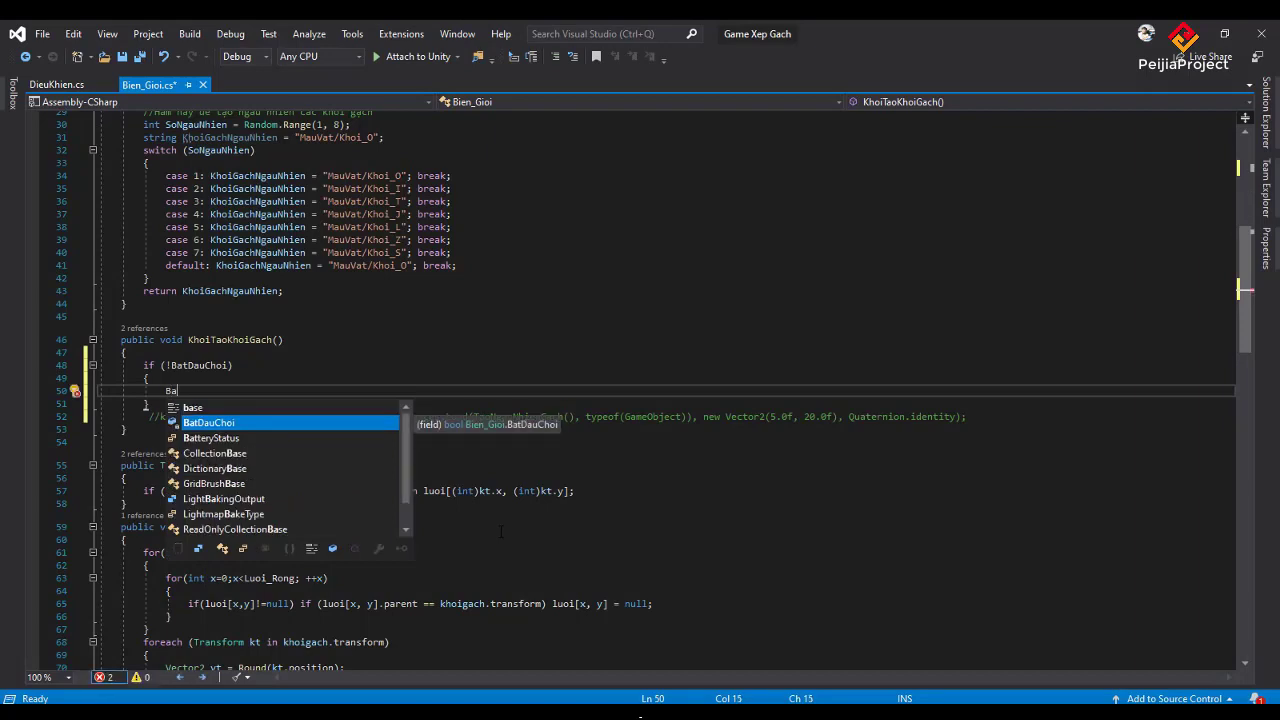
key("Tab")
type("= tr")
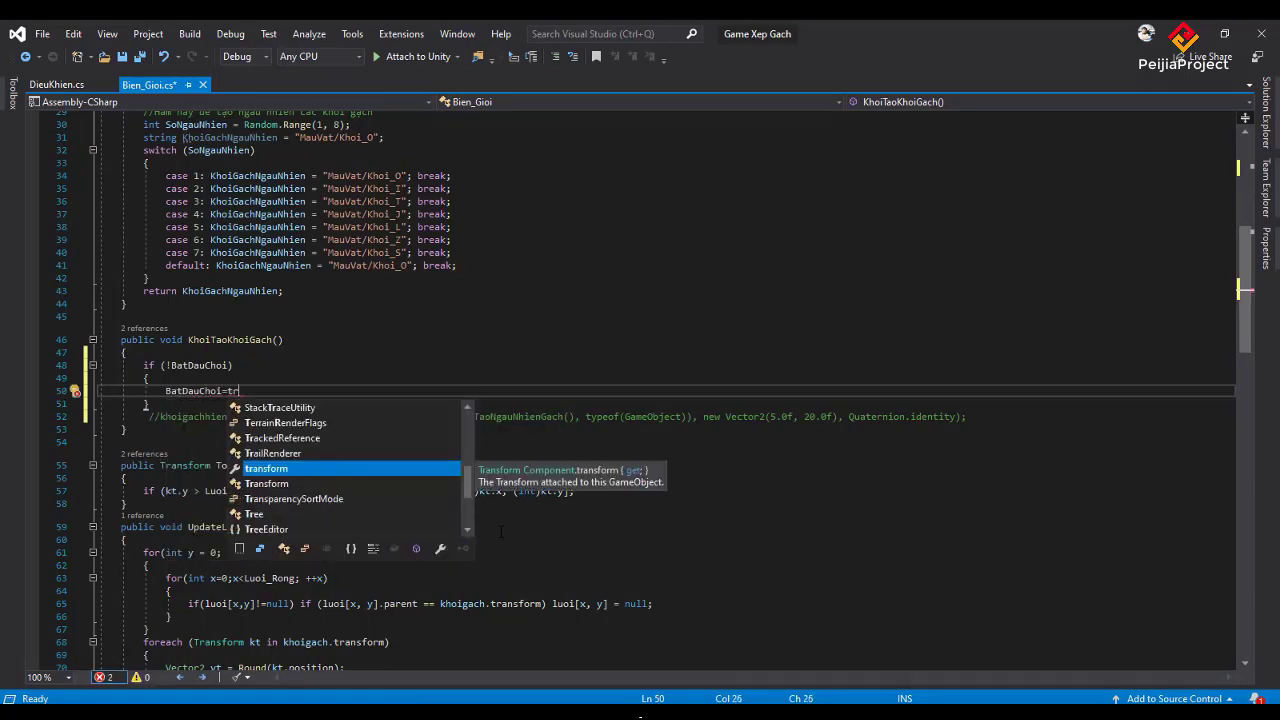
type("ue")
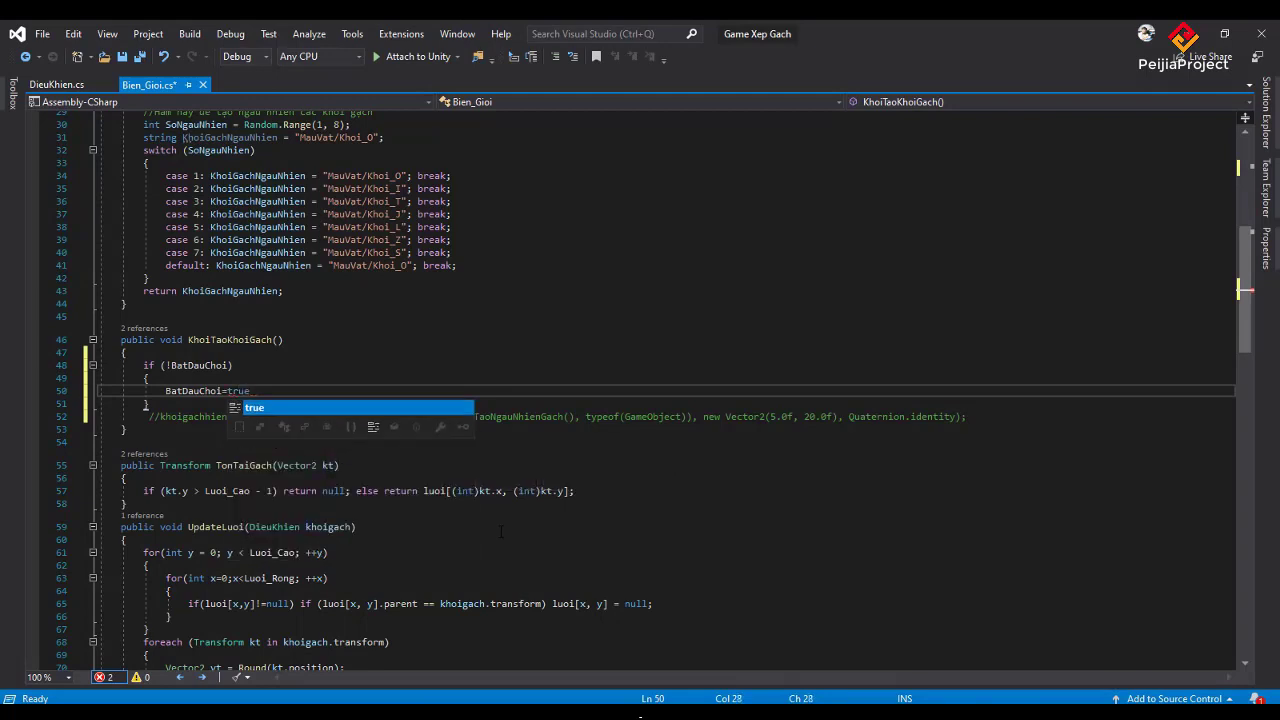
type(";")
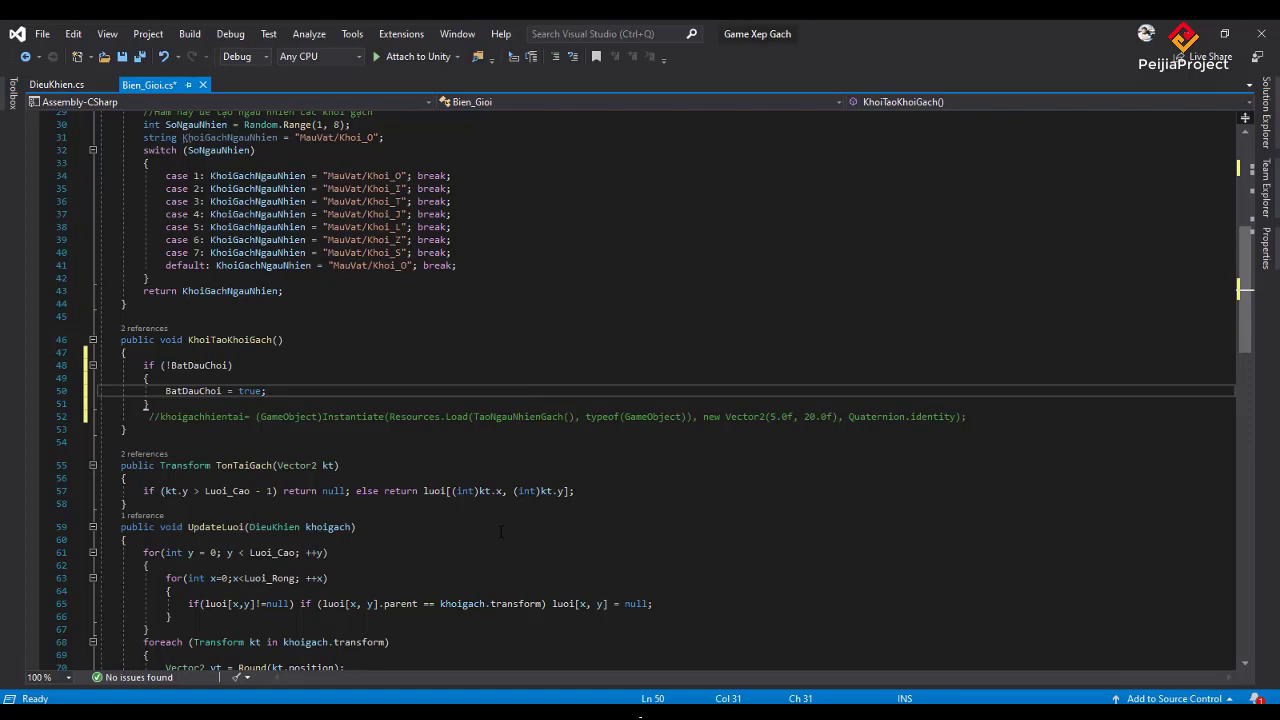
key("Return")
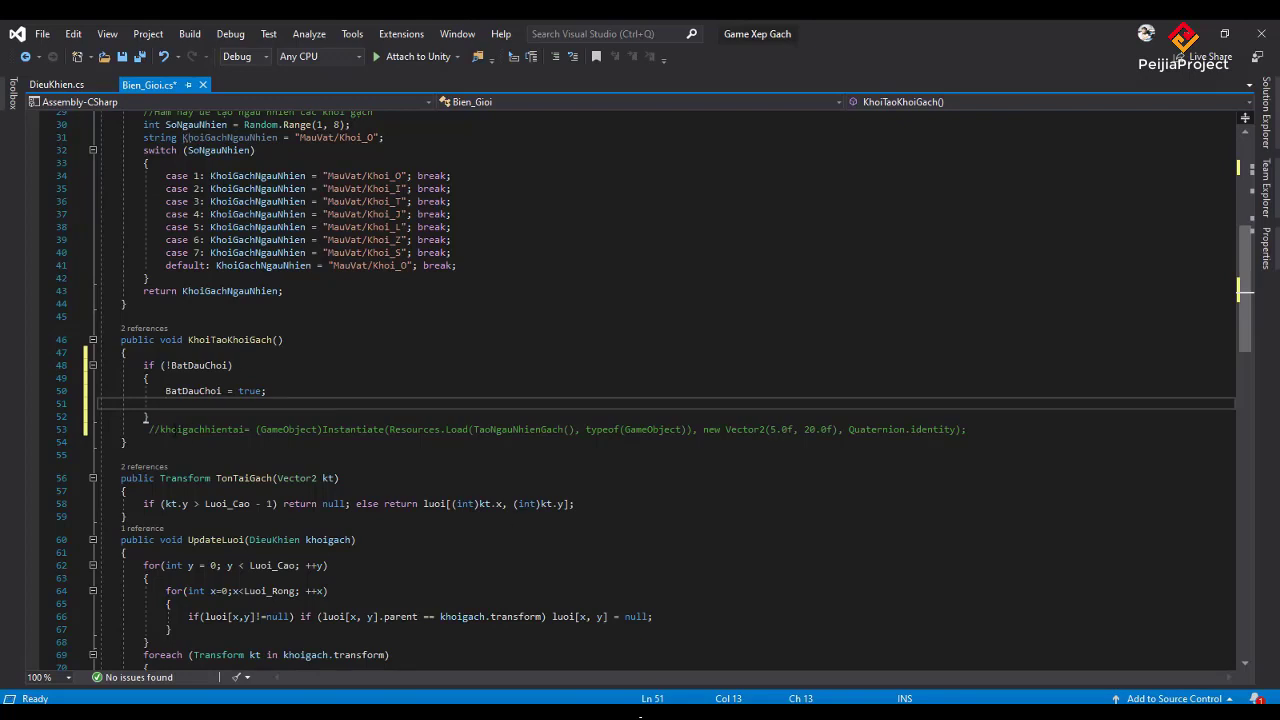
Move the khoigachhientai spawn code into the if block and delete the leftover // line.
left_click_drag(161, 429, 967, 429)
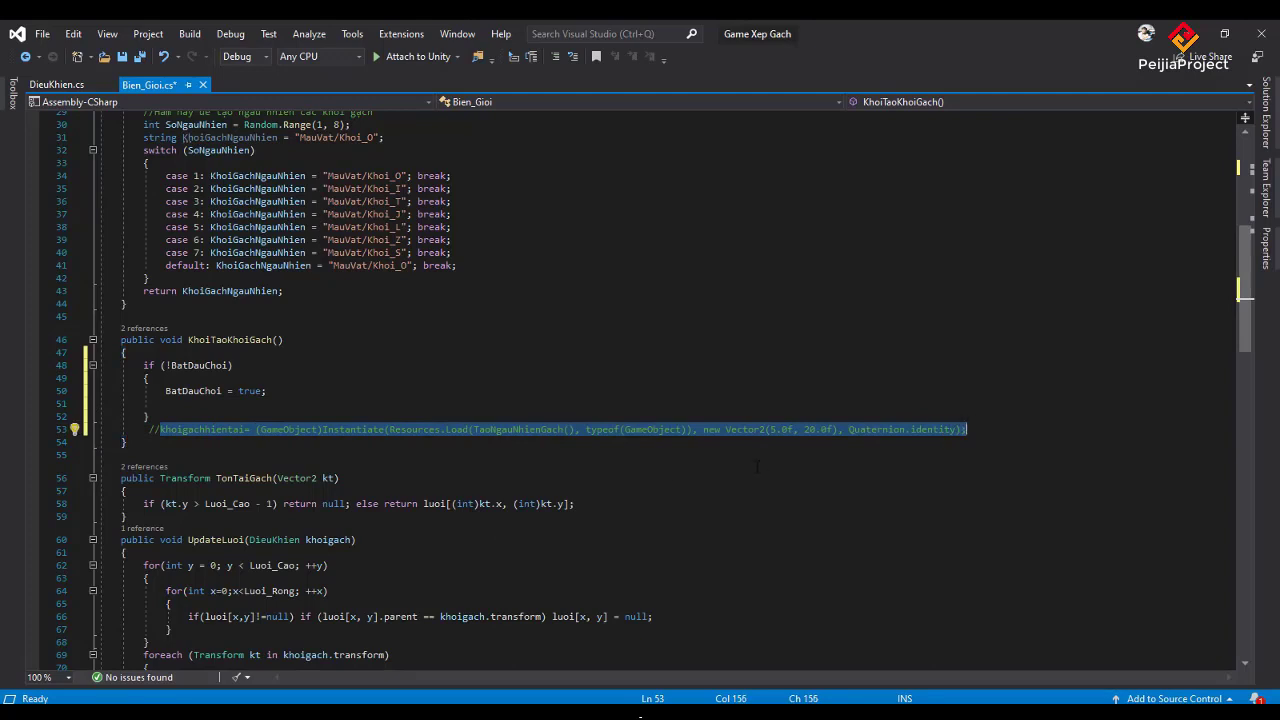
key("ctrl+x")
left_click(391, 404)
key("ctrl+v")
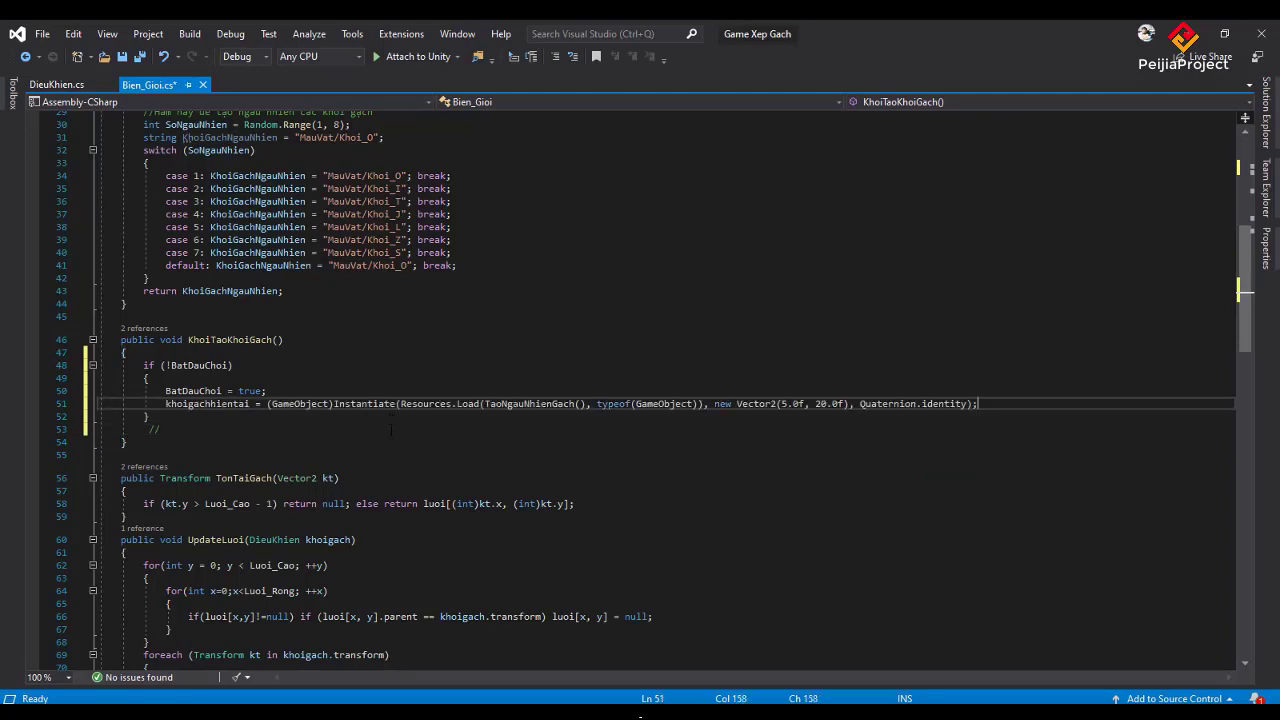
left_click_drag(391, 431, 98, 430)
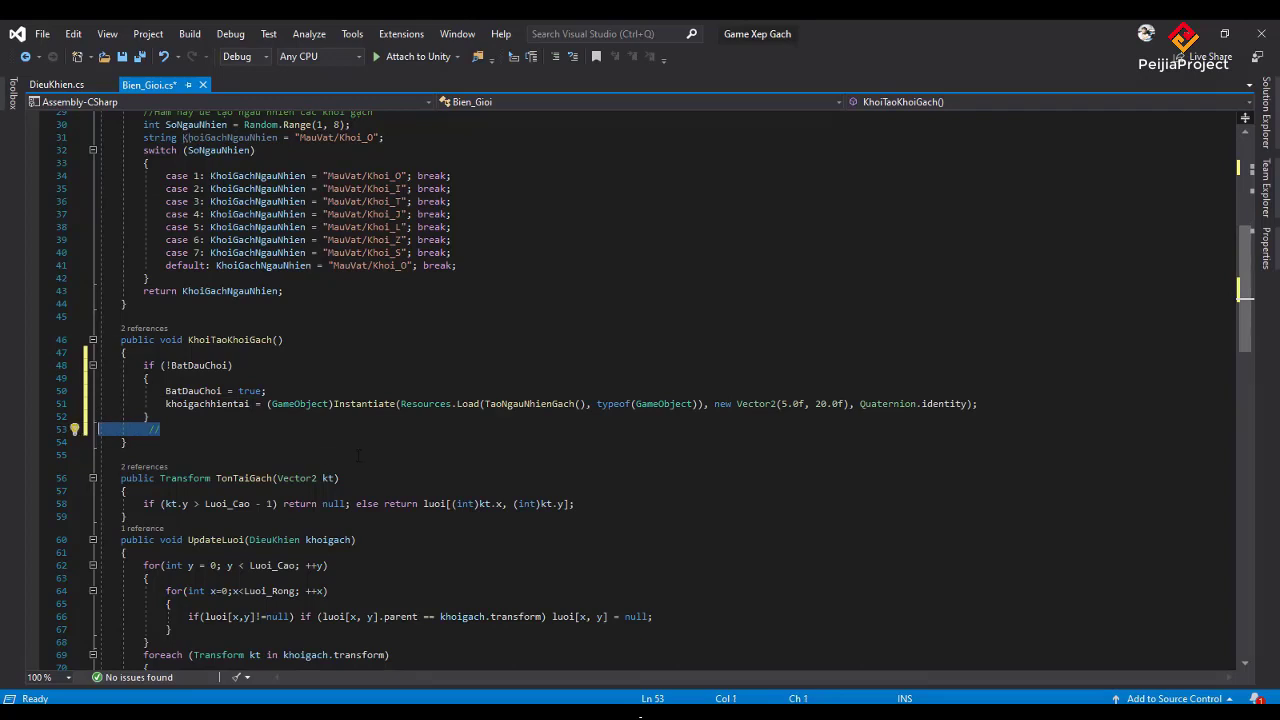
key("BackSpace")
key("BackSpace")
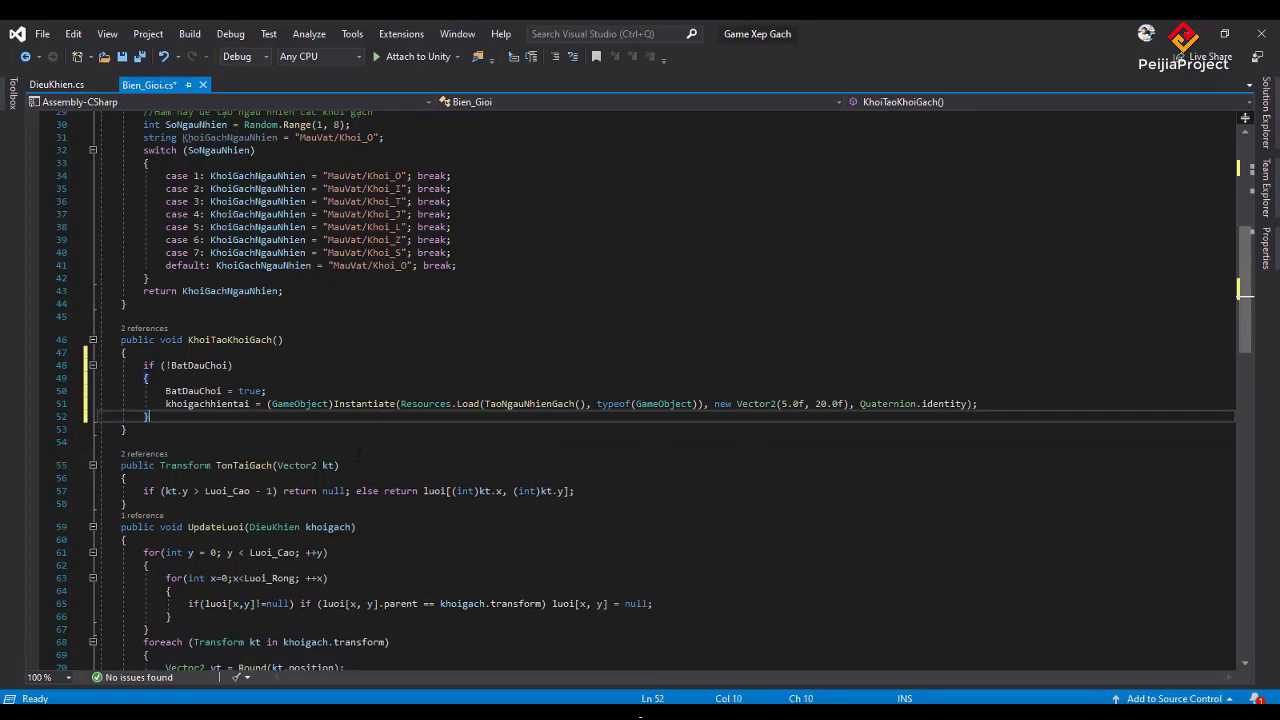
key("Up")
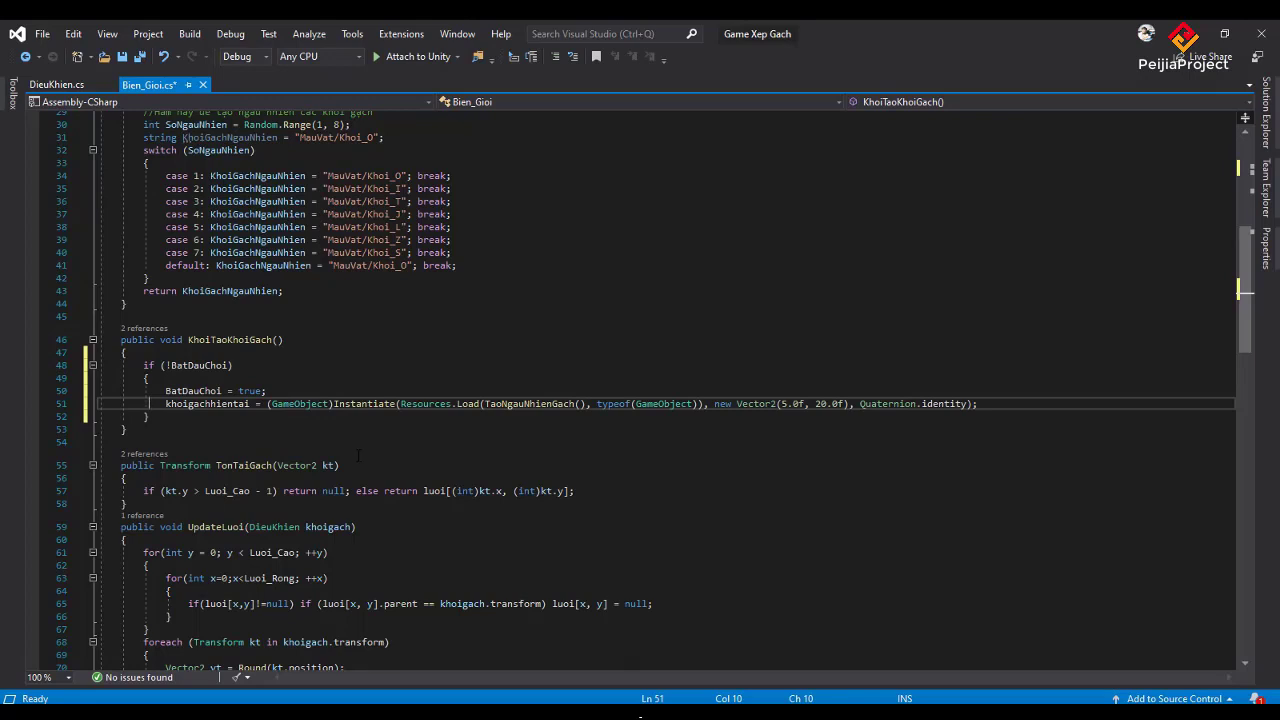
key("End")
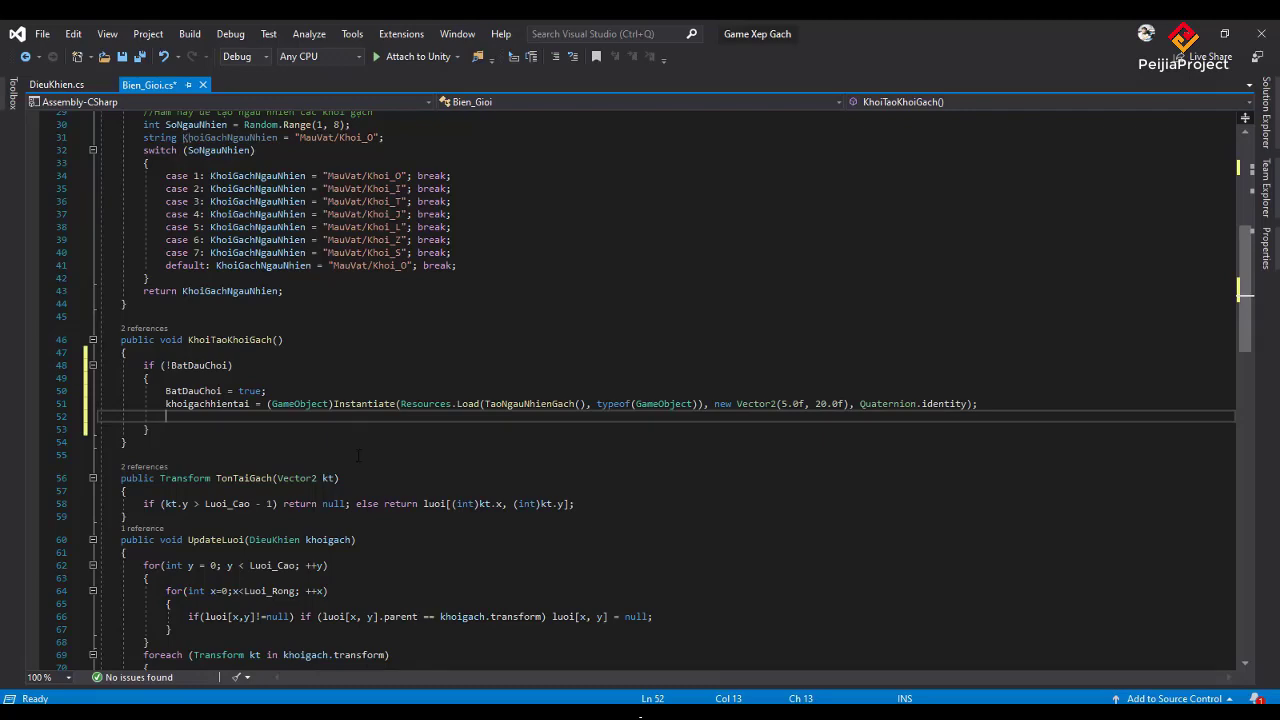
scroll(358, 456, "up", 2)
scroll(385, 437, "up", 4)
scroll(411, 418, "up", 1)
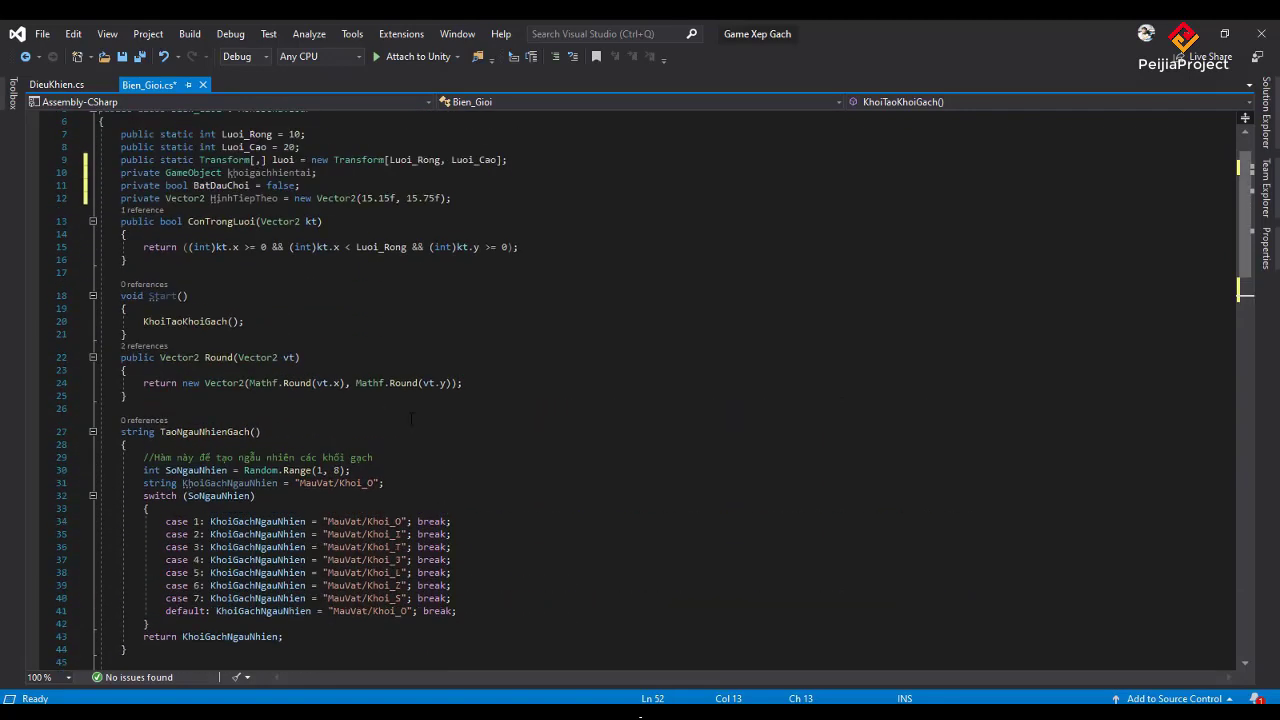
scroll(411, 418, "down", 1)
scroll(411, 418, "down", 5)
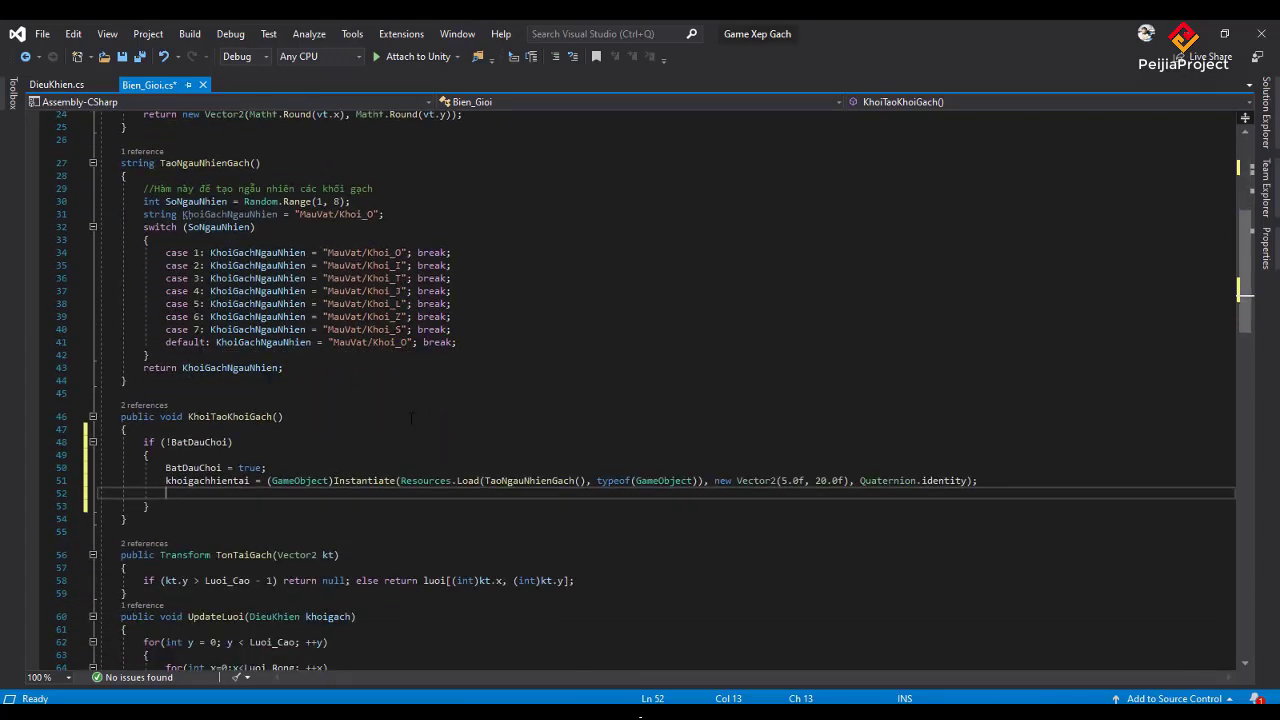
type("Hinh")
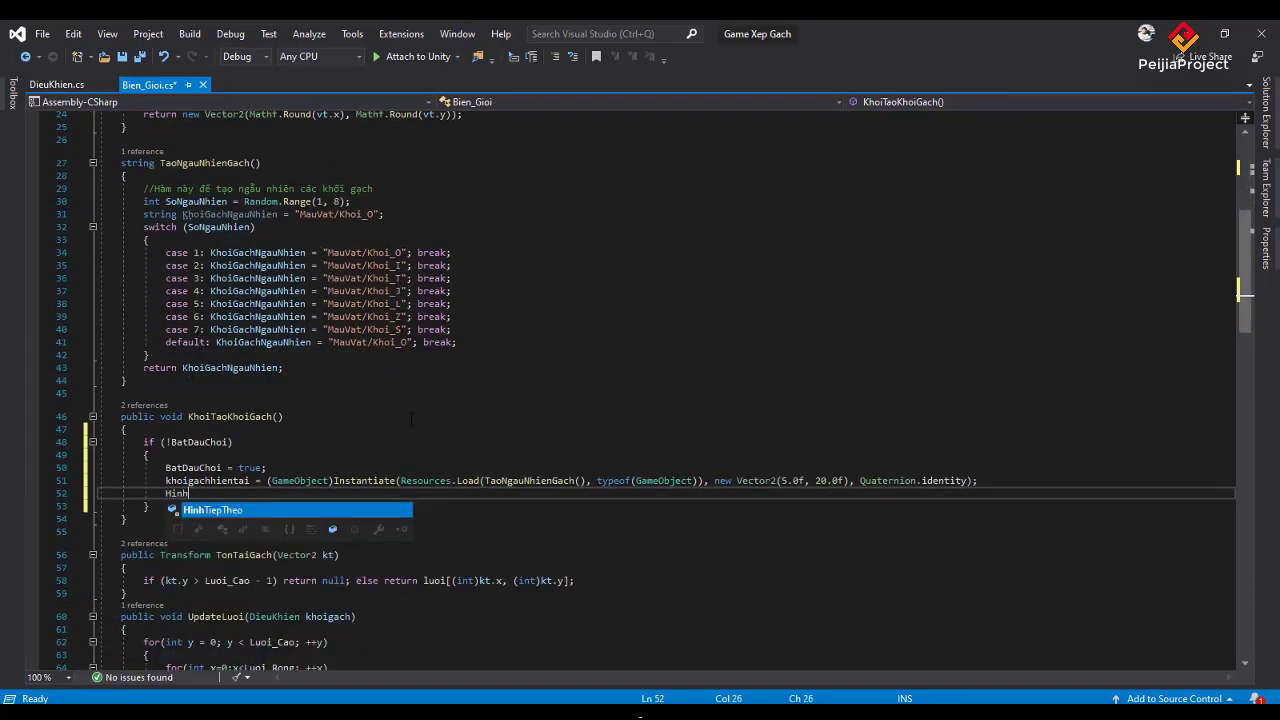
key("space")
type("=")
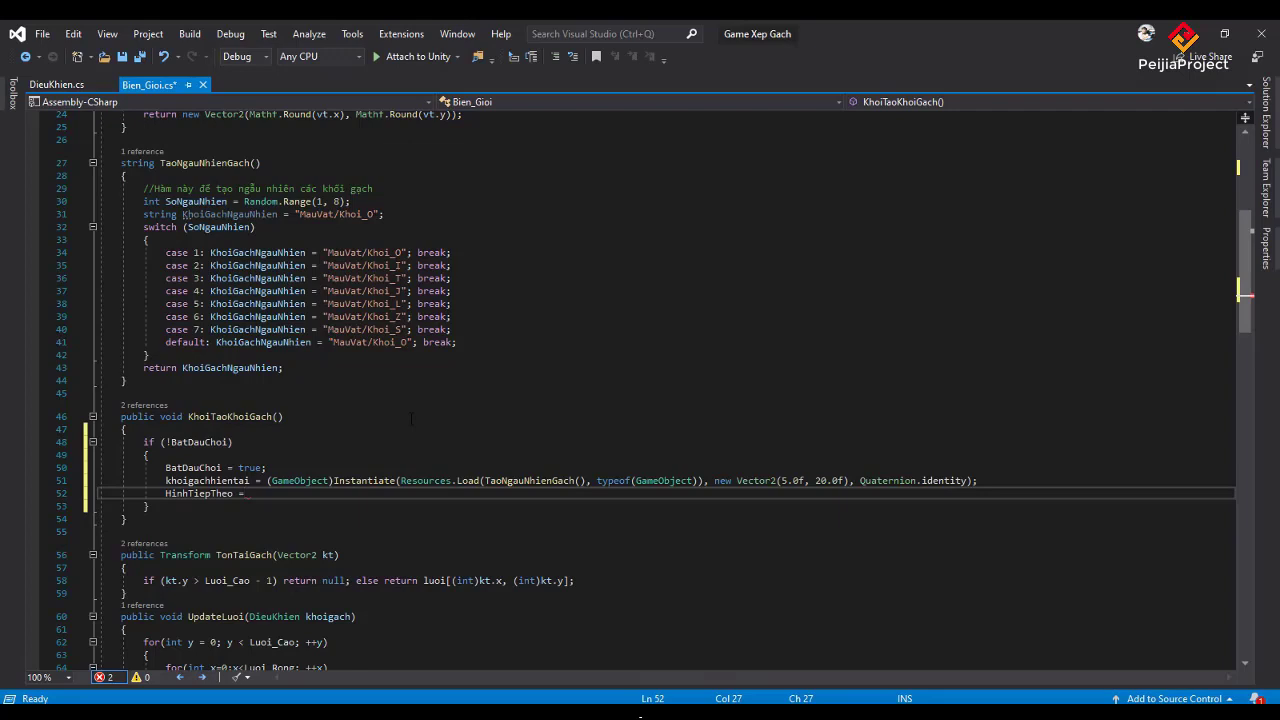
type("(")
type("Game")
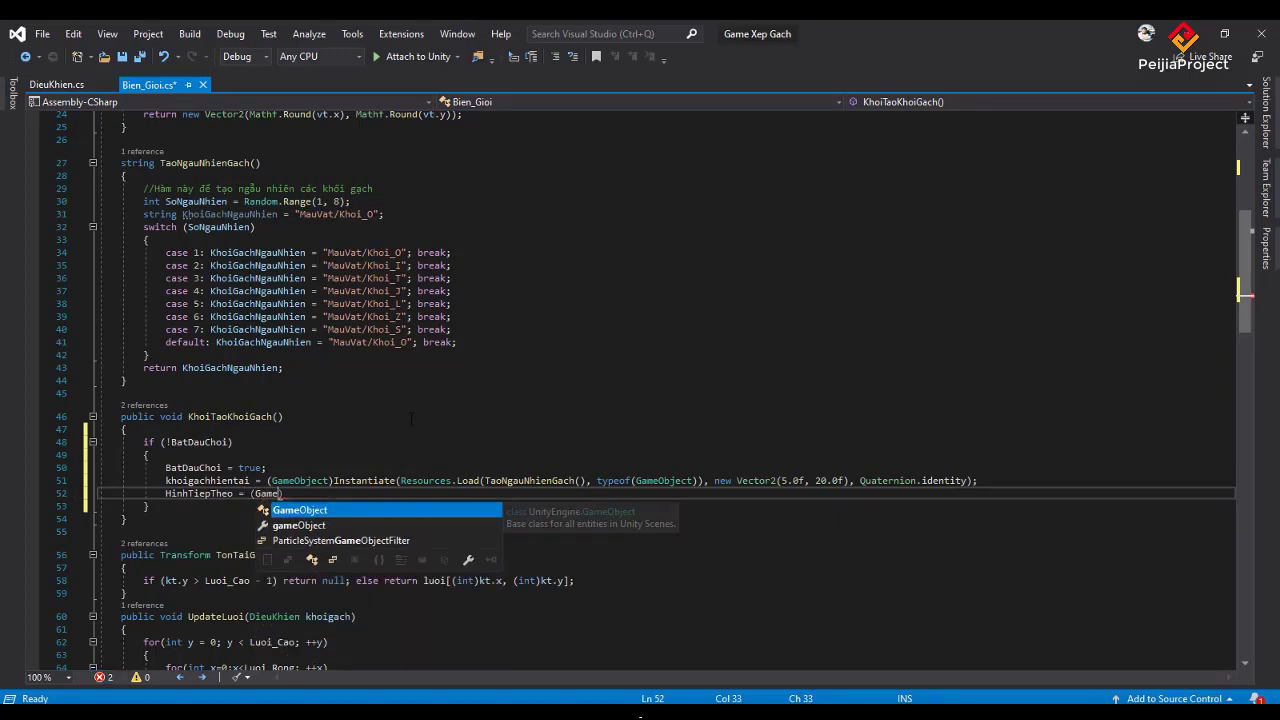
key("Tab")
type(")")
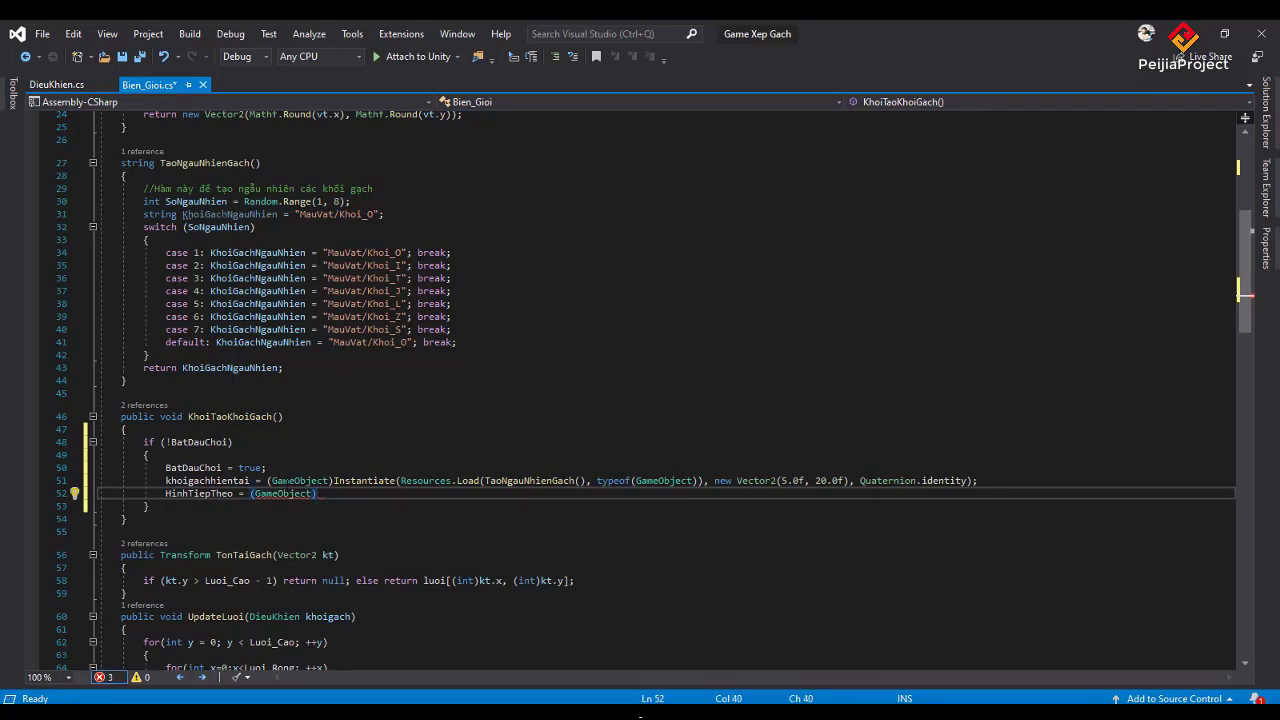
left_click_drag(268, 481, 978, 481)
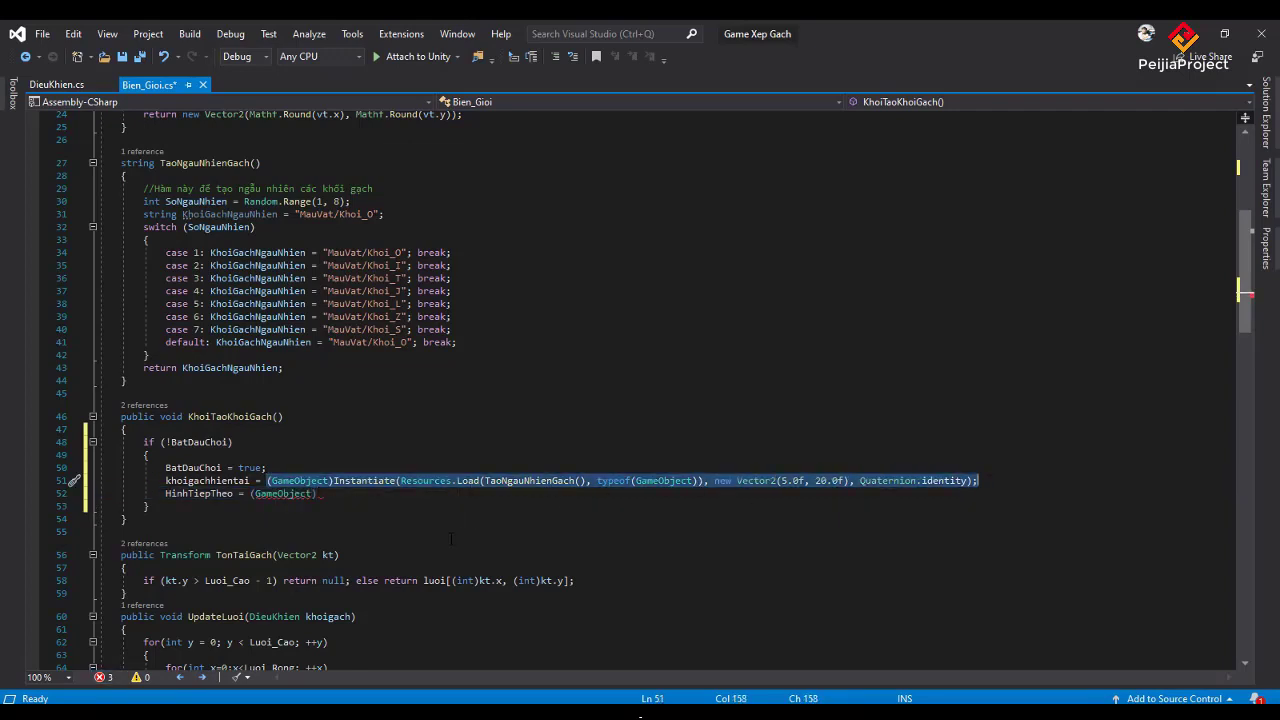
key("ctrl+c")
left_click_drag(251, 493, 316, 493)
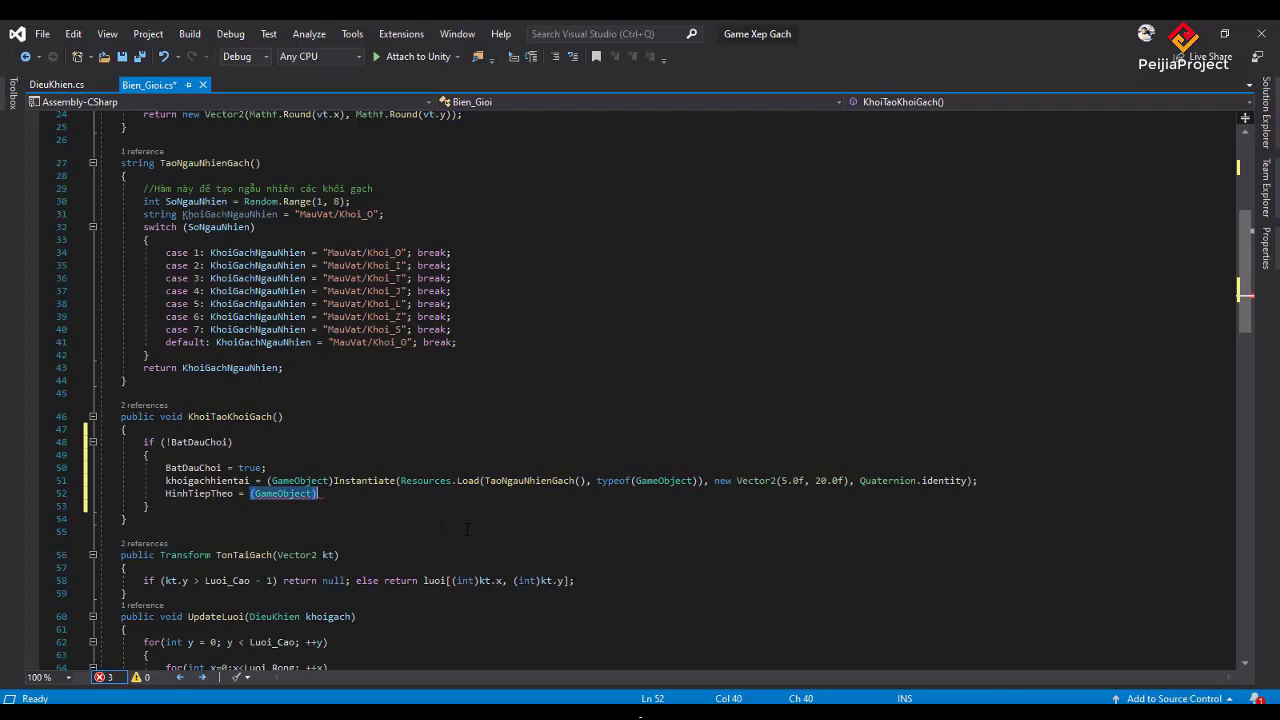
key("ctrl+v")
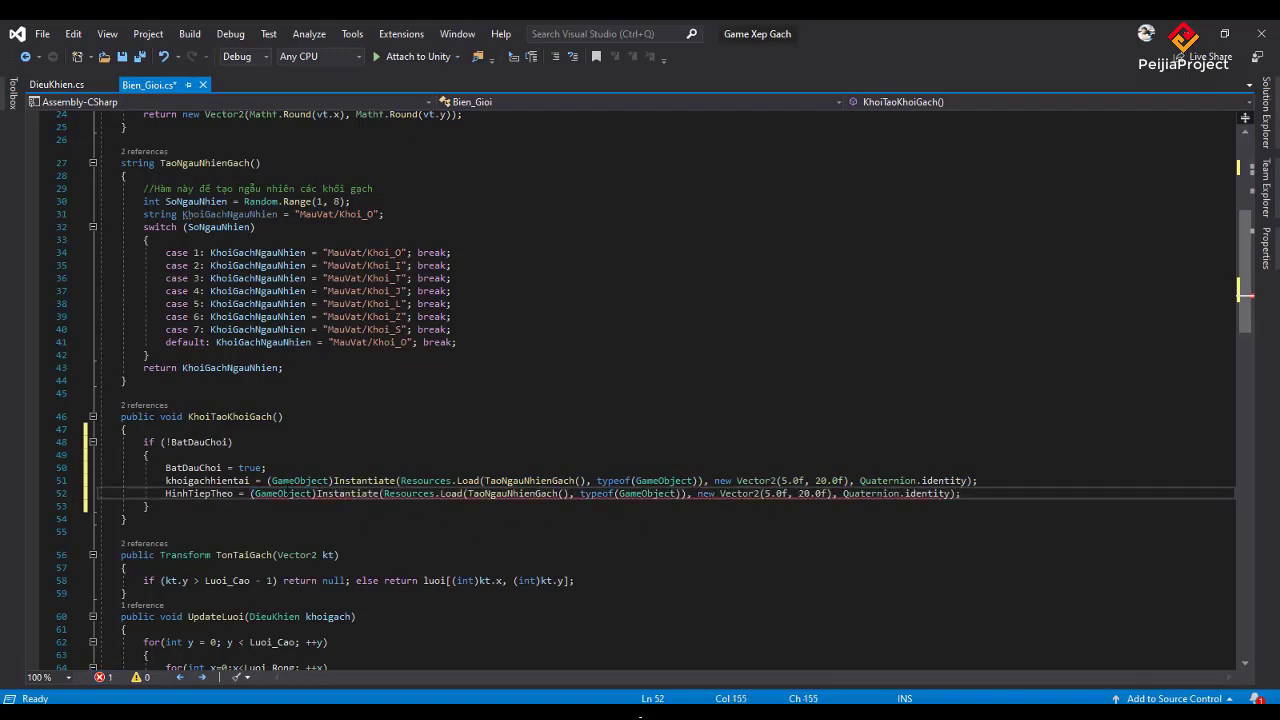
left_click(268, 493)
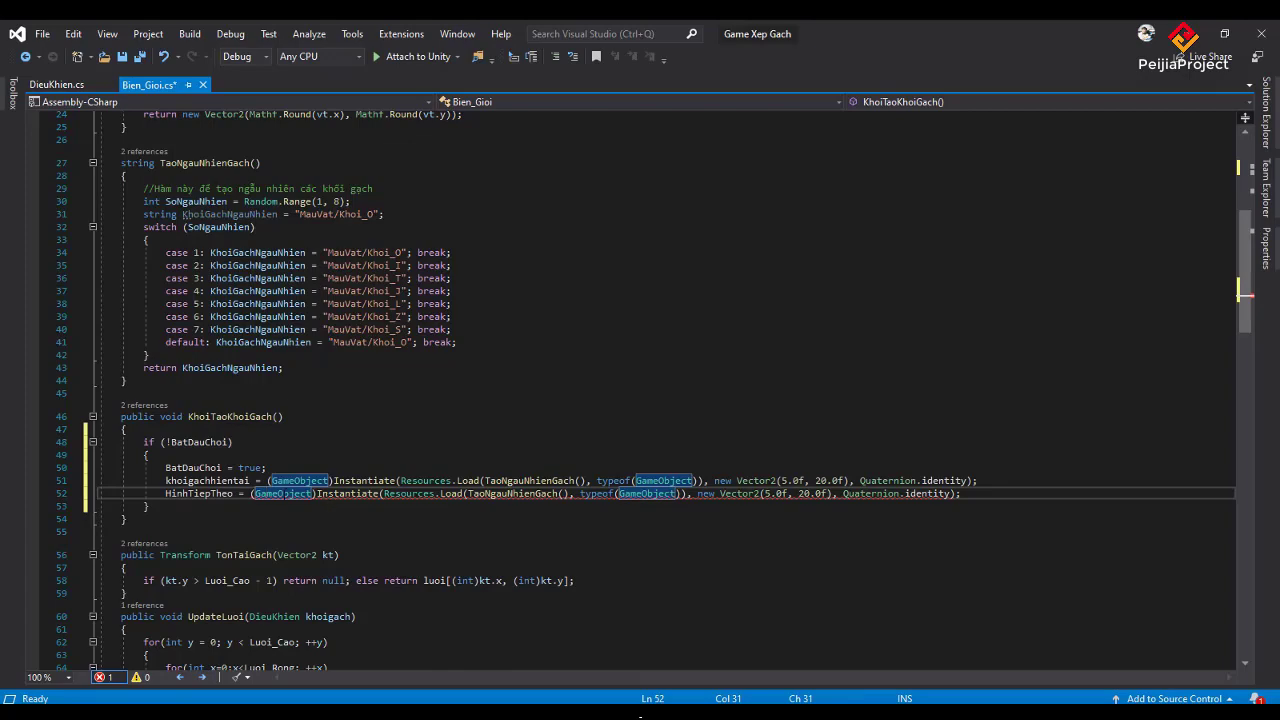
mouse_move(282, 494)
scroll(400, 480, "up", 2)
scroll(400, 480, "up", 1)
scroll(400, 480, "up", 3)
scroll(400, 480, "up", 1)
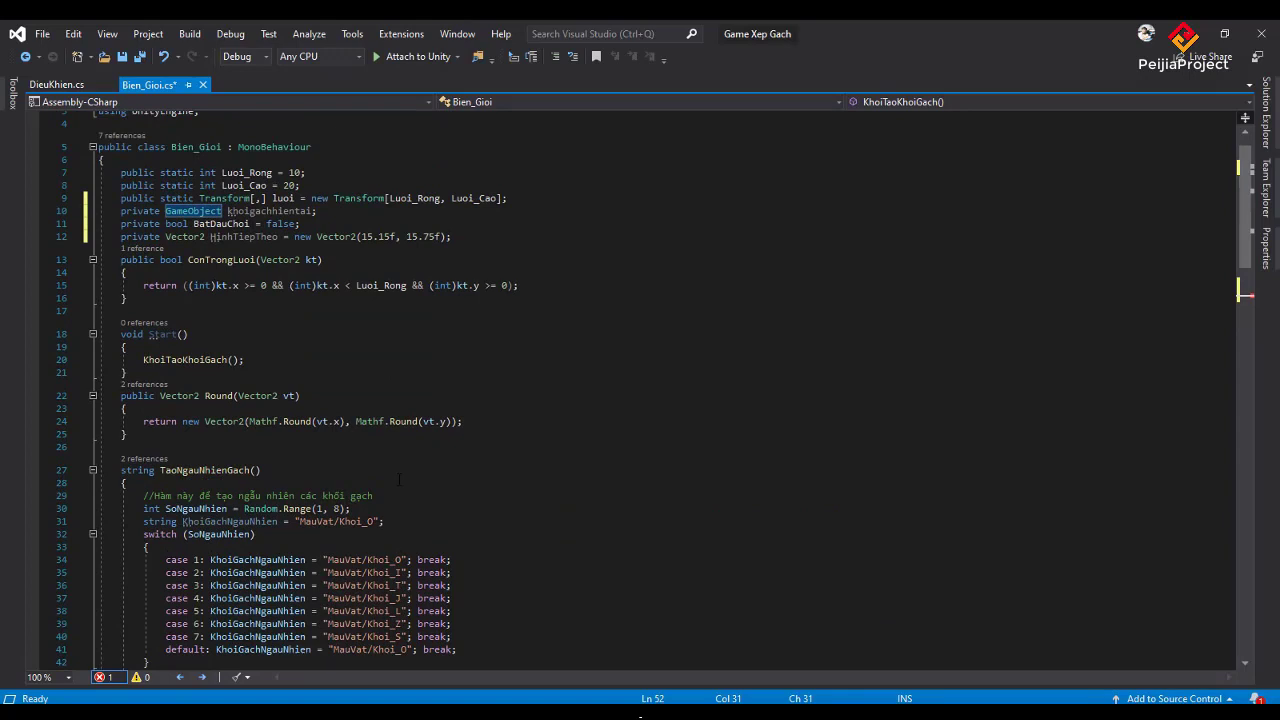
scroll(399, 480, "down", 1)
scroll(399, 480, "down", 1)
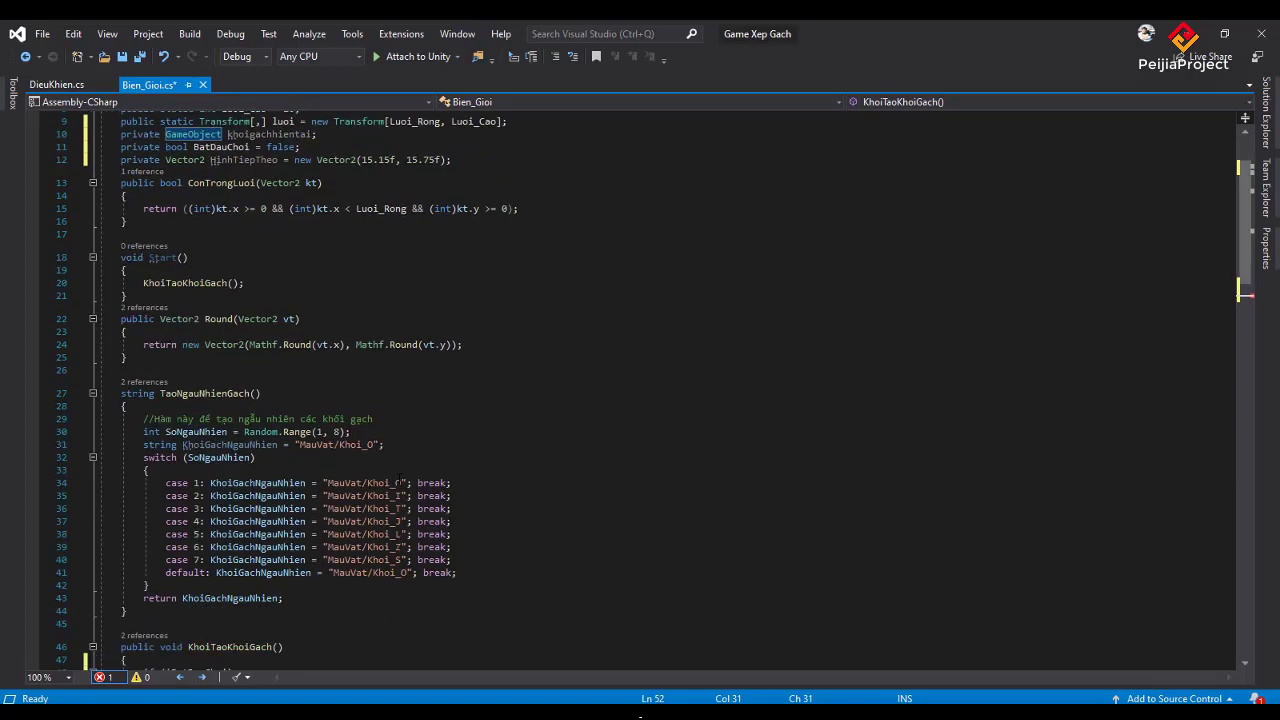
scroll(399, 480, "down", 2)
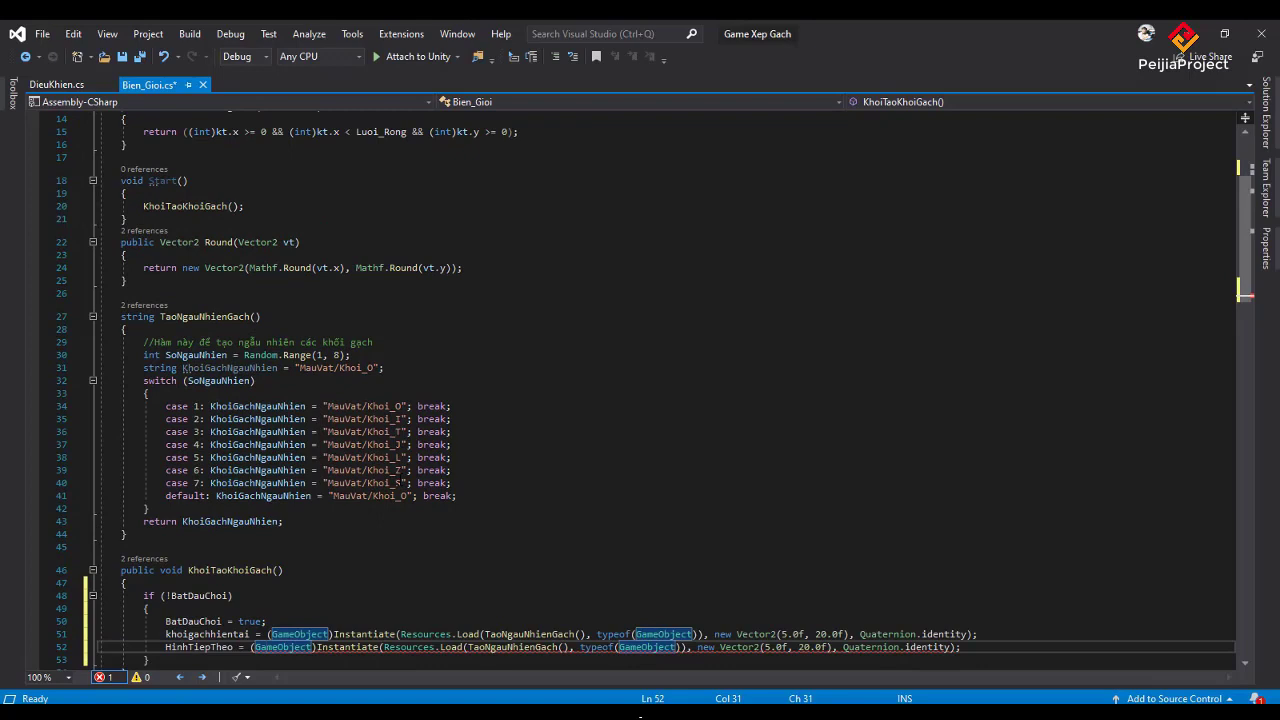
scroll(400, 480, "down", 1)
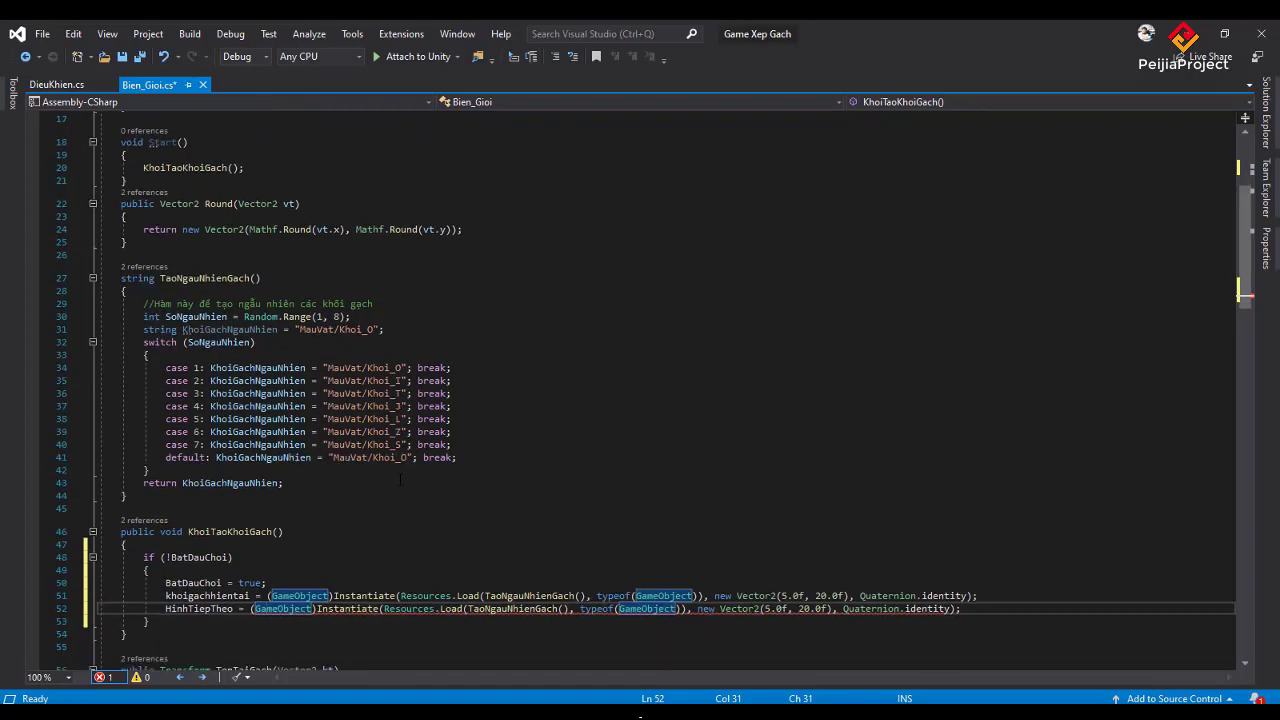
scroll(400, 480, "up", 3)
scroll(400, 480, "up", 1)
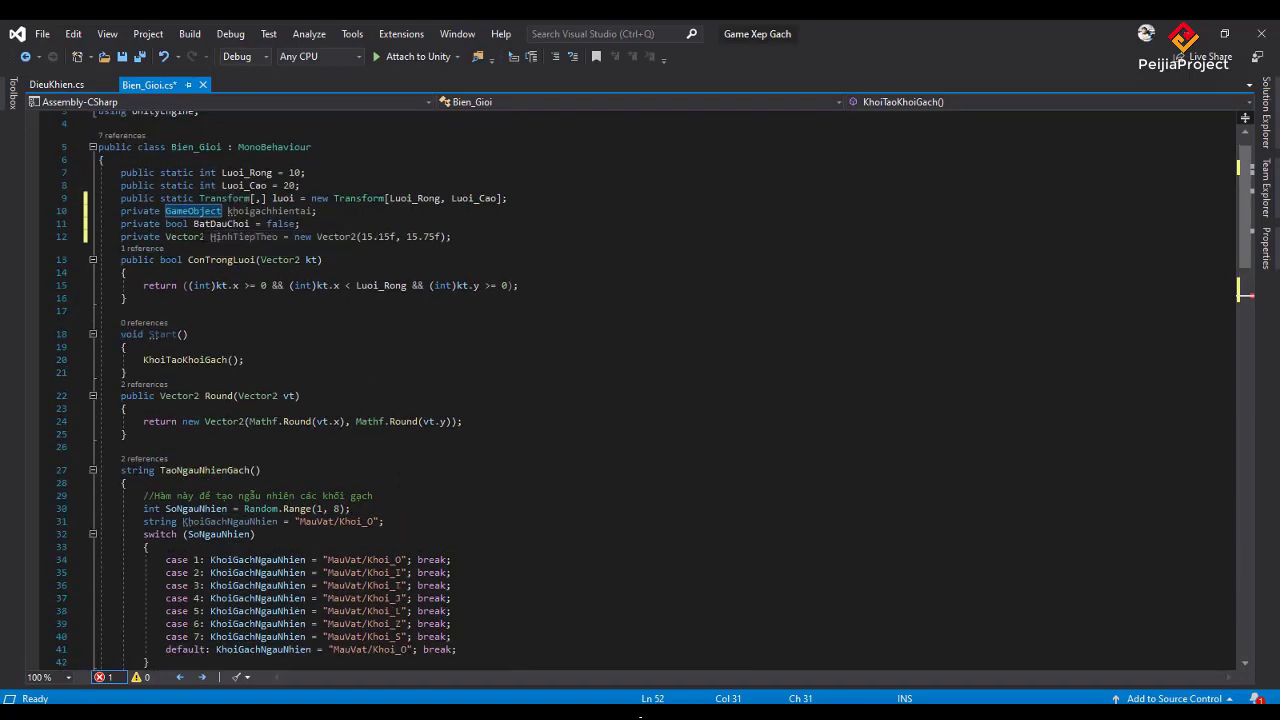
Rename the Vector2 field HinhTiepTheo to HienHinhTiepTheo.
left_click(210, 237)
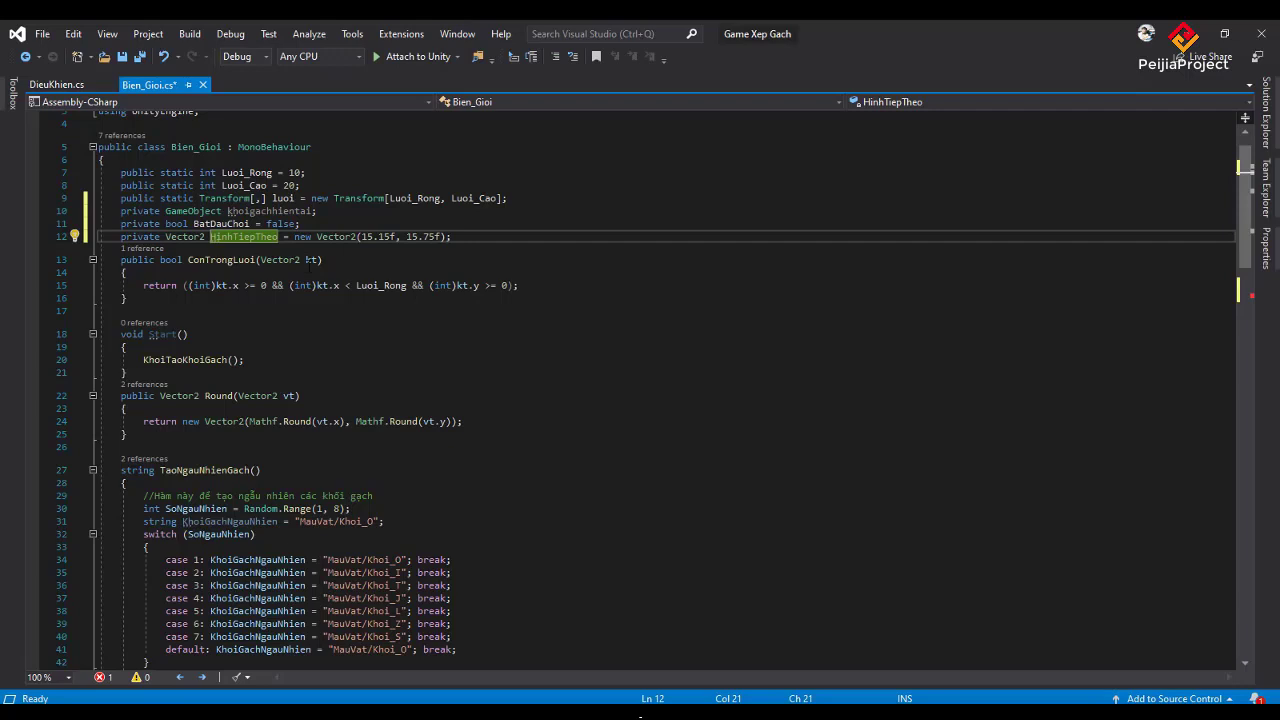
type("Hien")
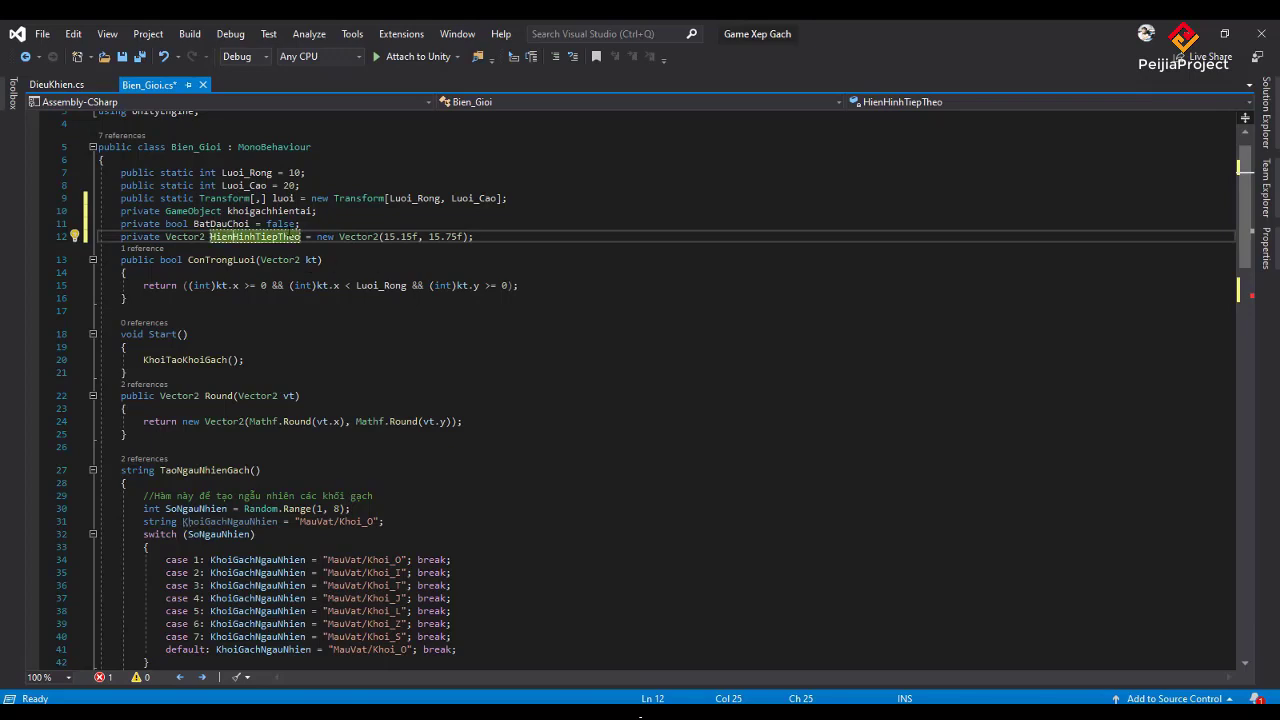
left_click(505, 237)
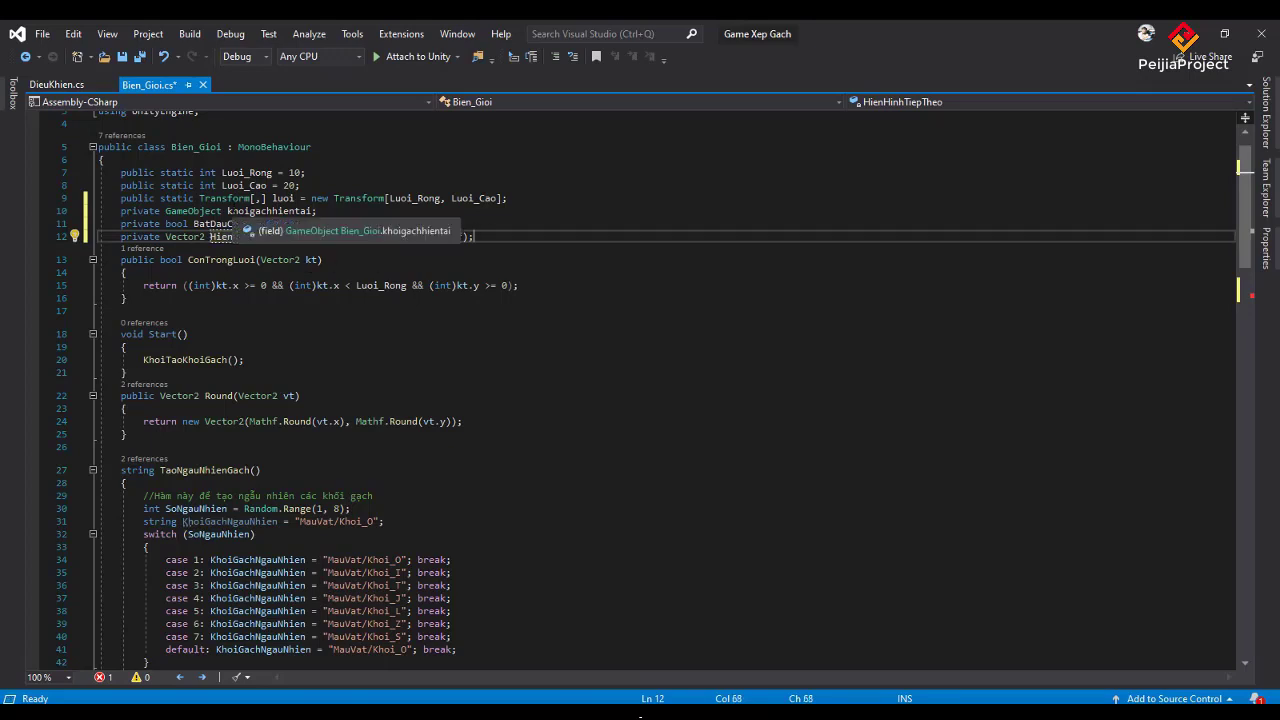
Extend line 10 so it also declares a second GameObject field, khoigachtieptheo.
left_click(447, 211)
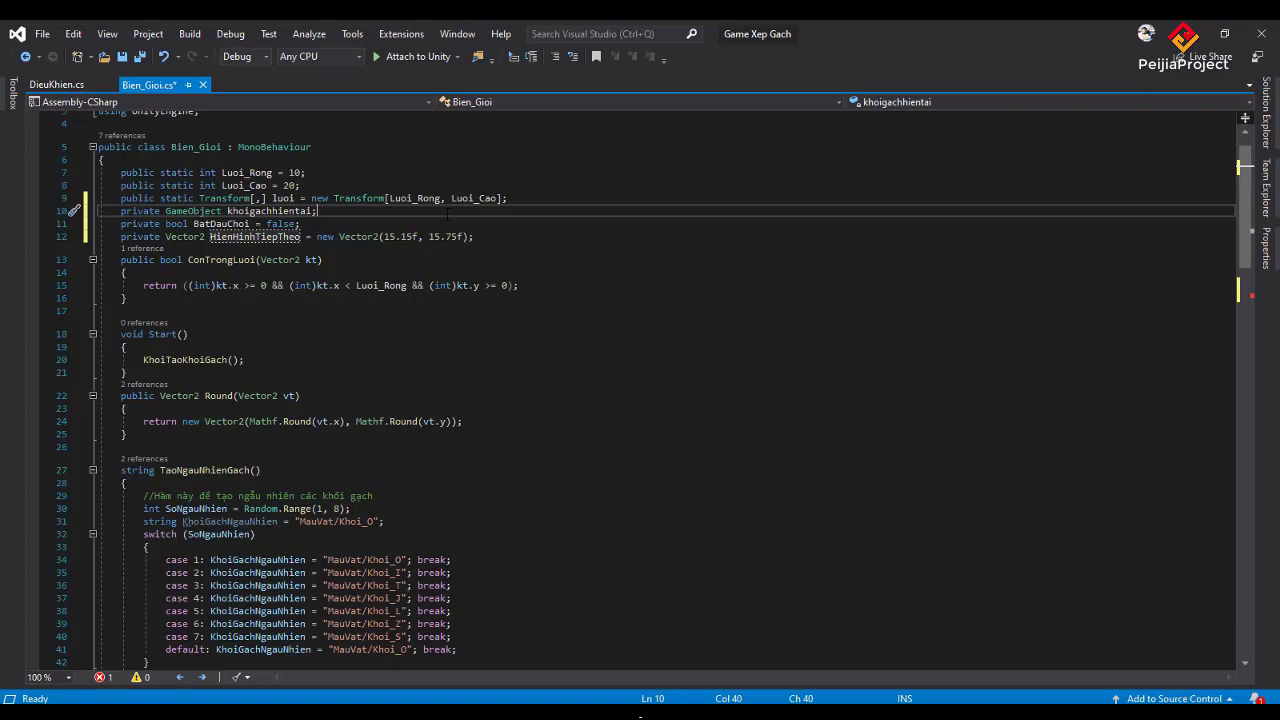
key("BackSpace")
type(",")
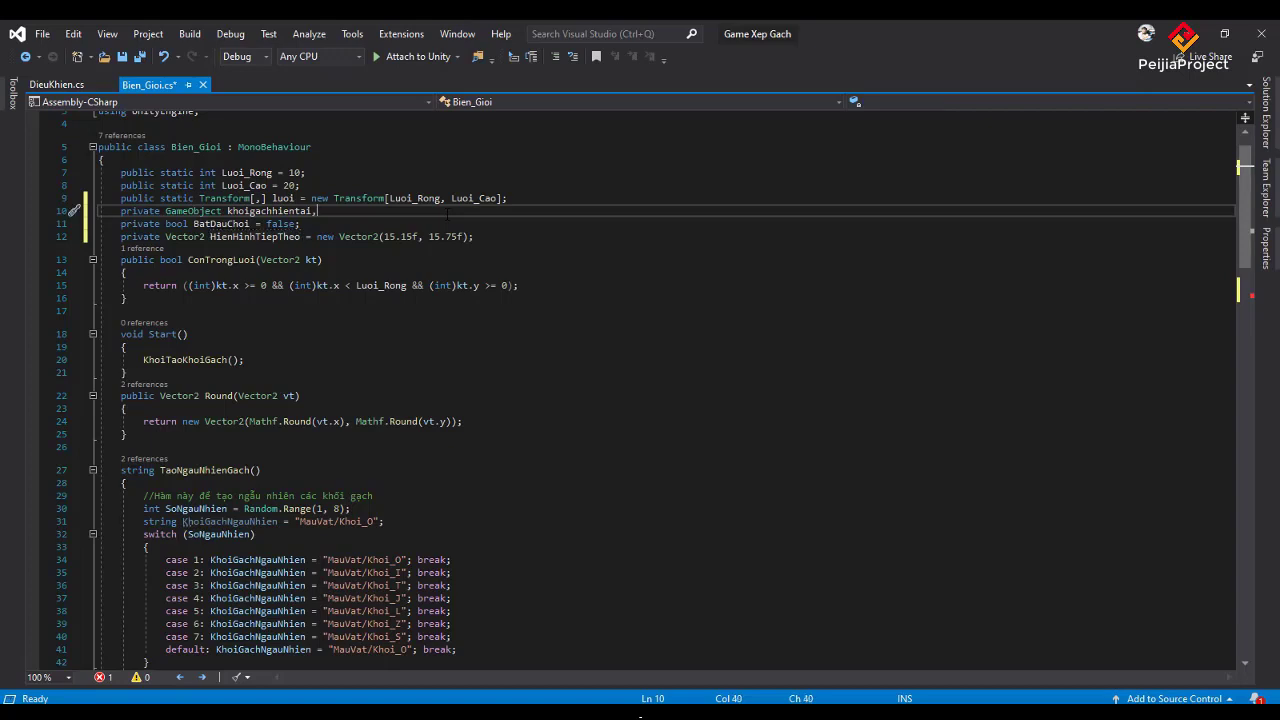
type("kho")
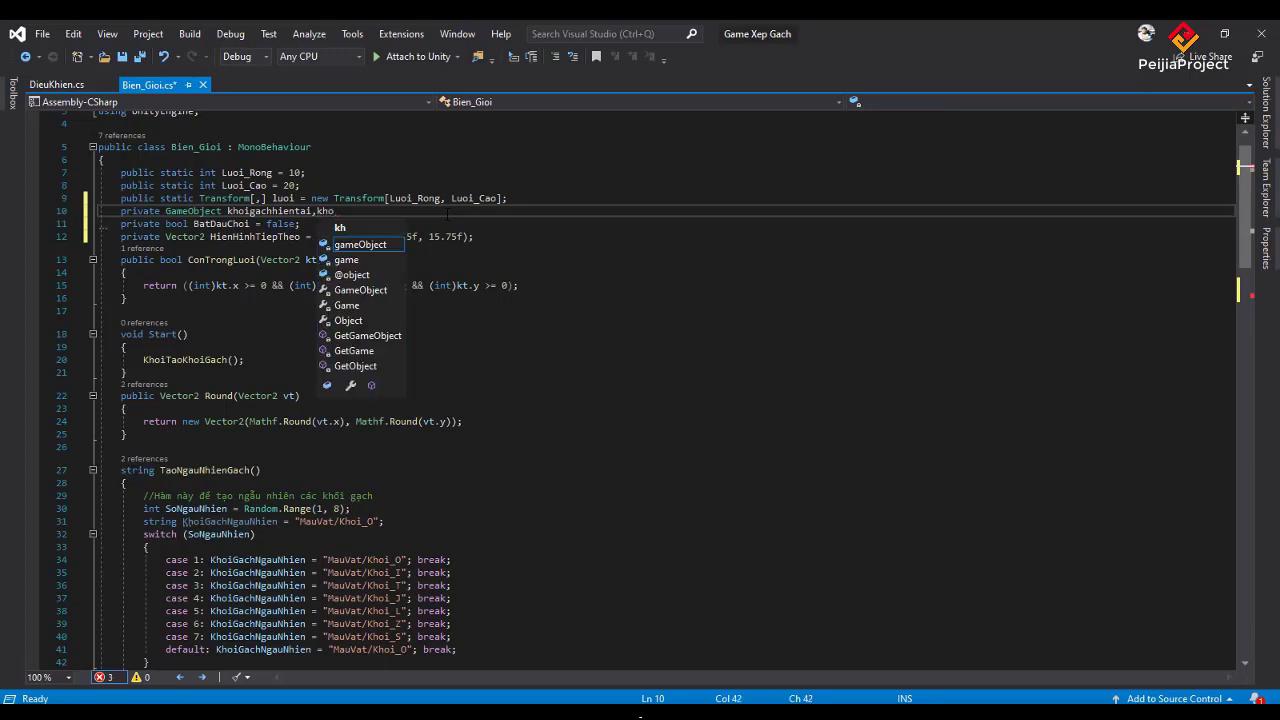
type("iga")
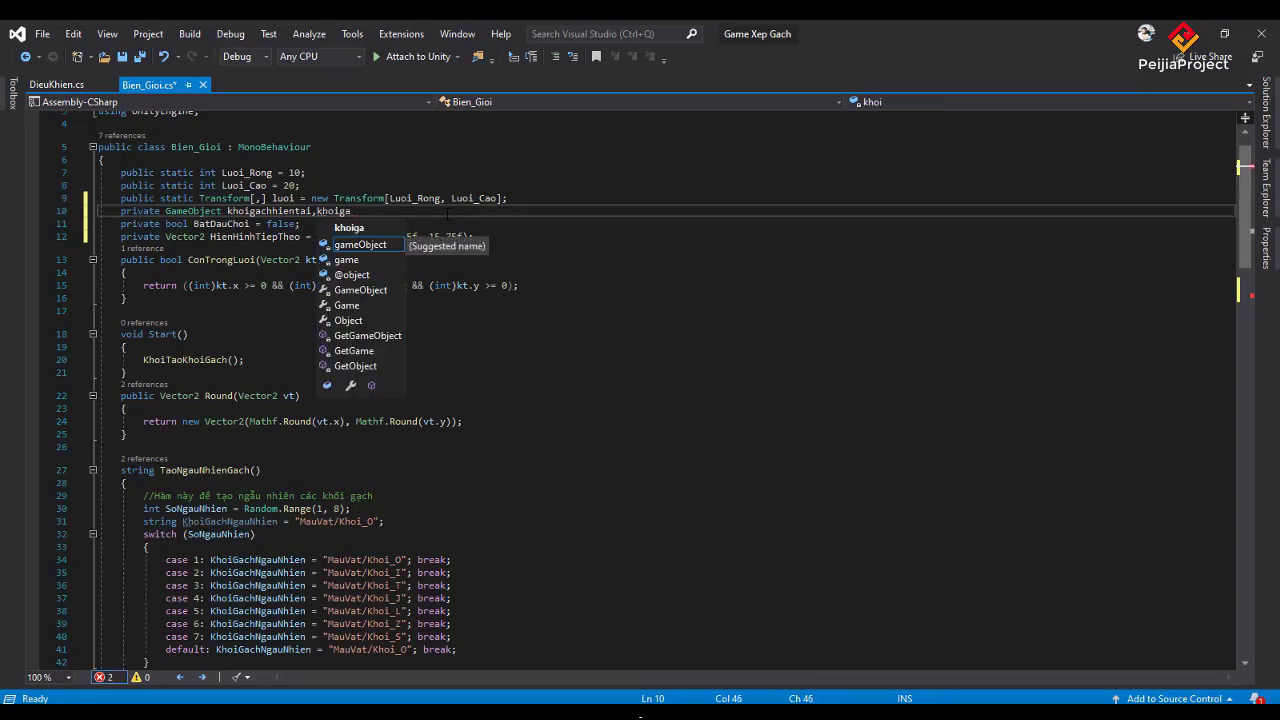
type("chtiept")
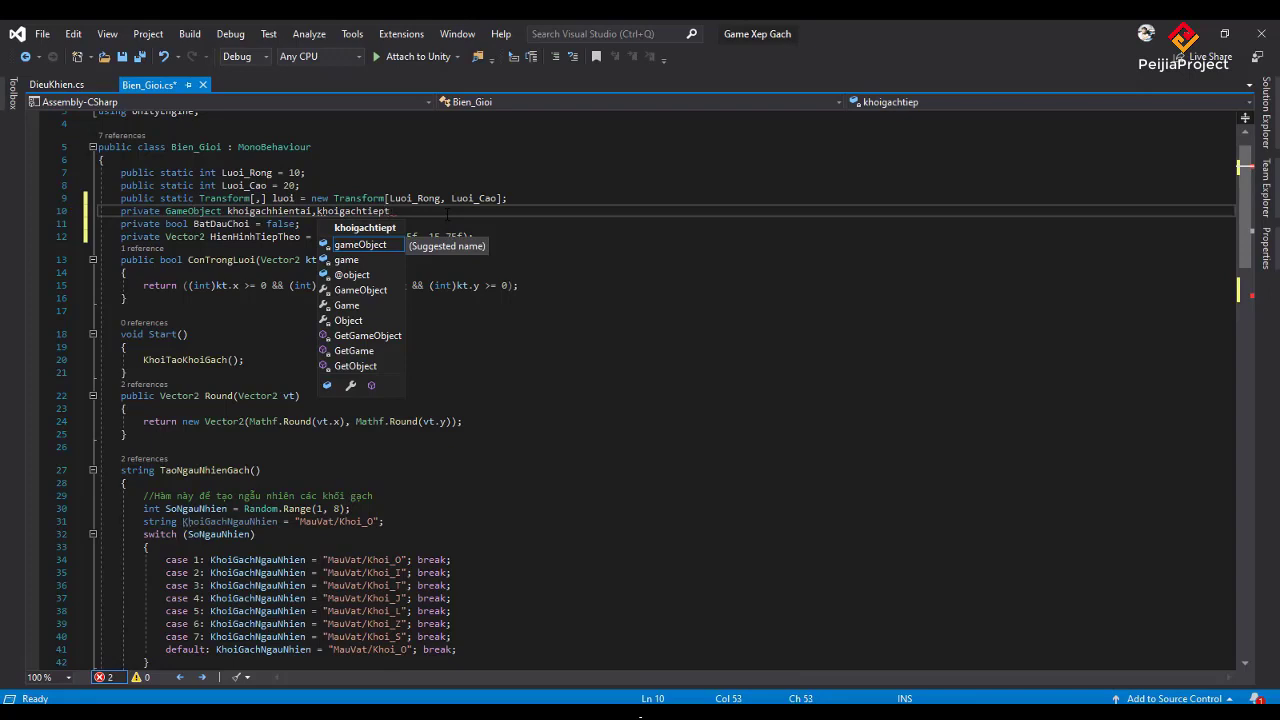
type("heo")
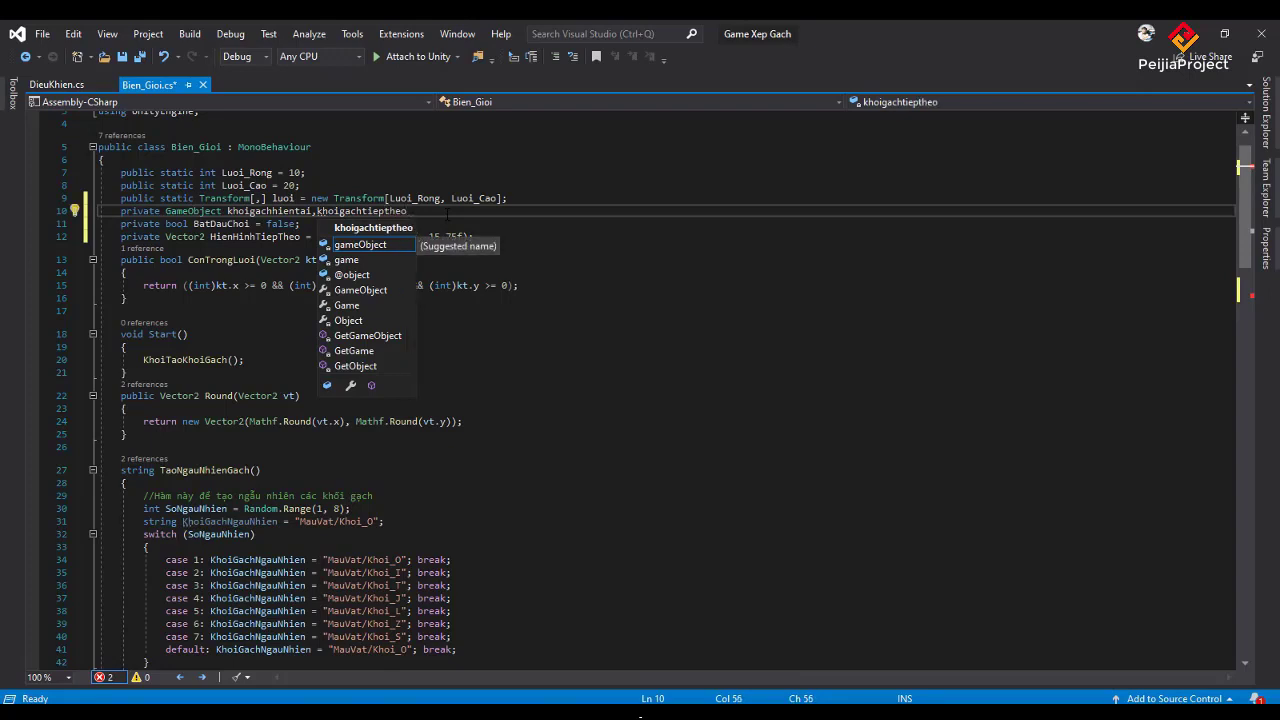
type(";")
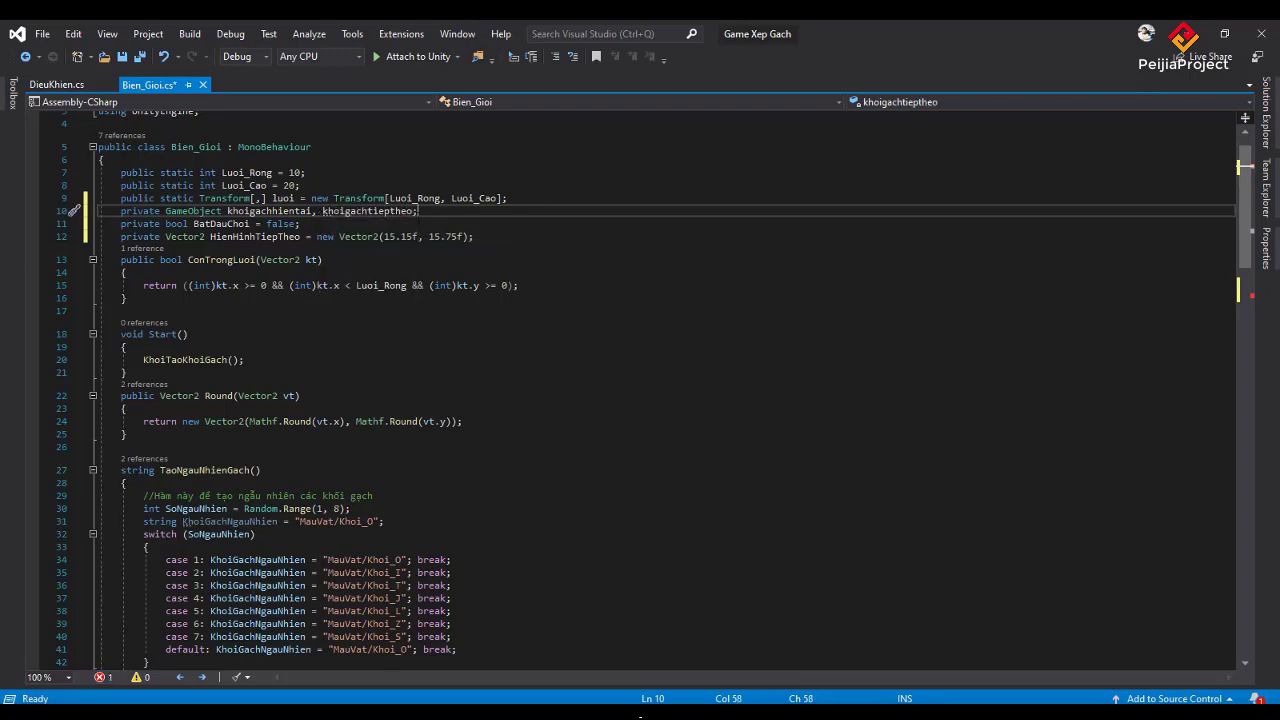
scroll(390, 487, "down", 1)
scroll(390, 487, "down", 4)
scroll(390, 487, "down", 1)
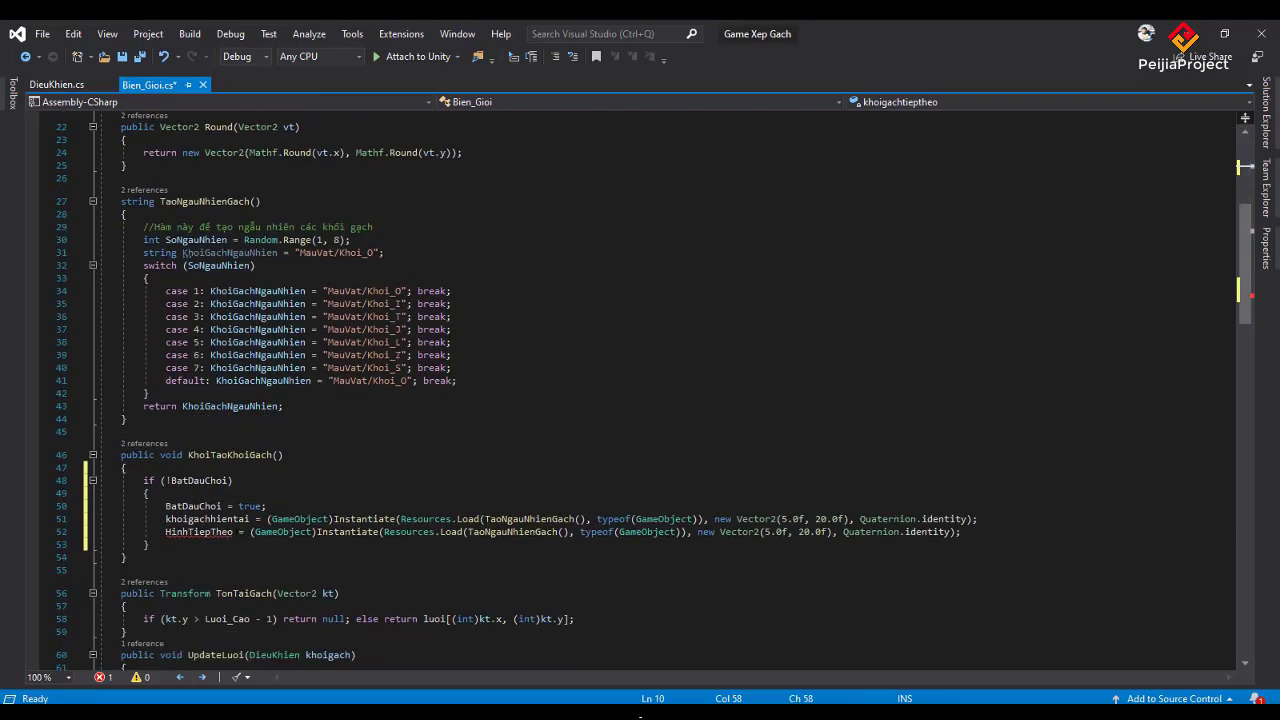
Make the second Instantiate line on line 52 assign to khoigachtieptheo instead of HinhTiepTheo.
double_click(199, 532)
type("k")
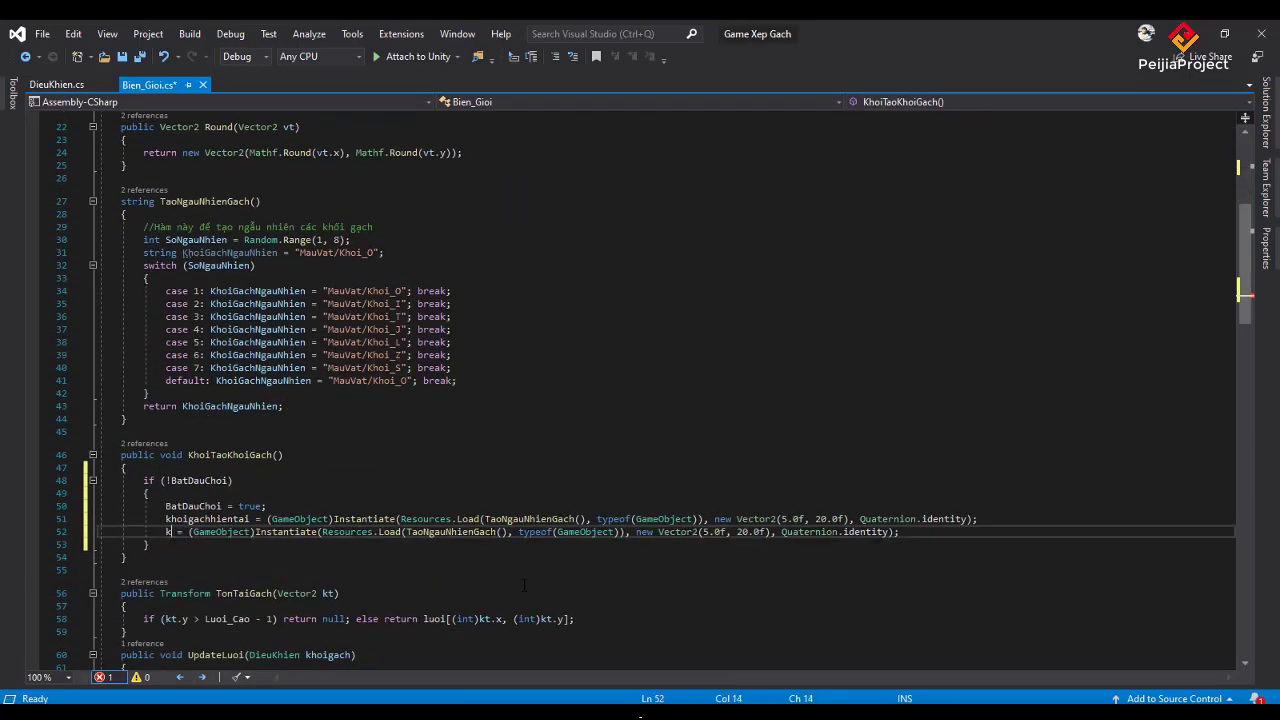
type("hoi")
key("Down")
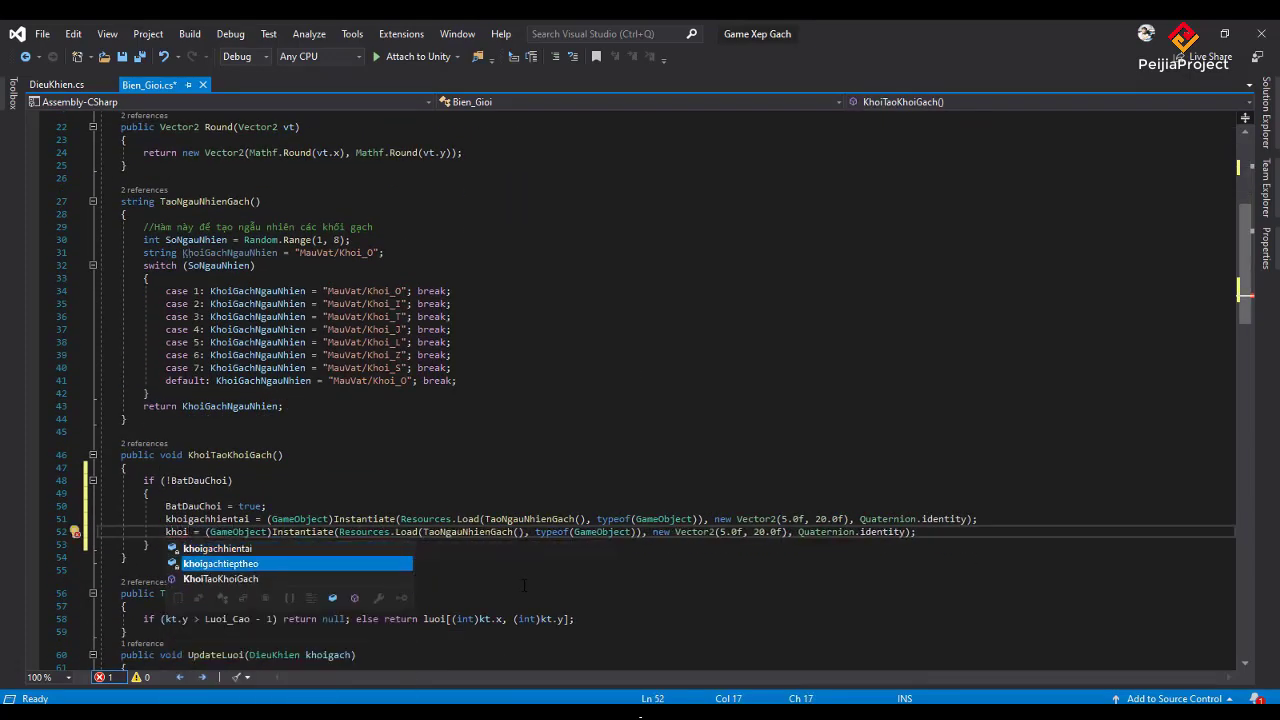
key("Tab")
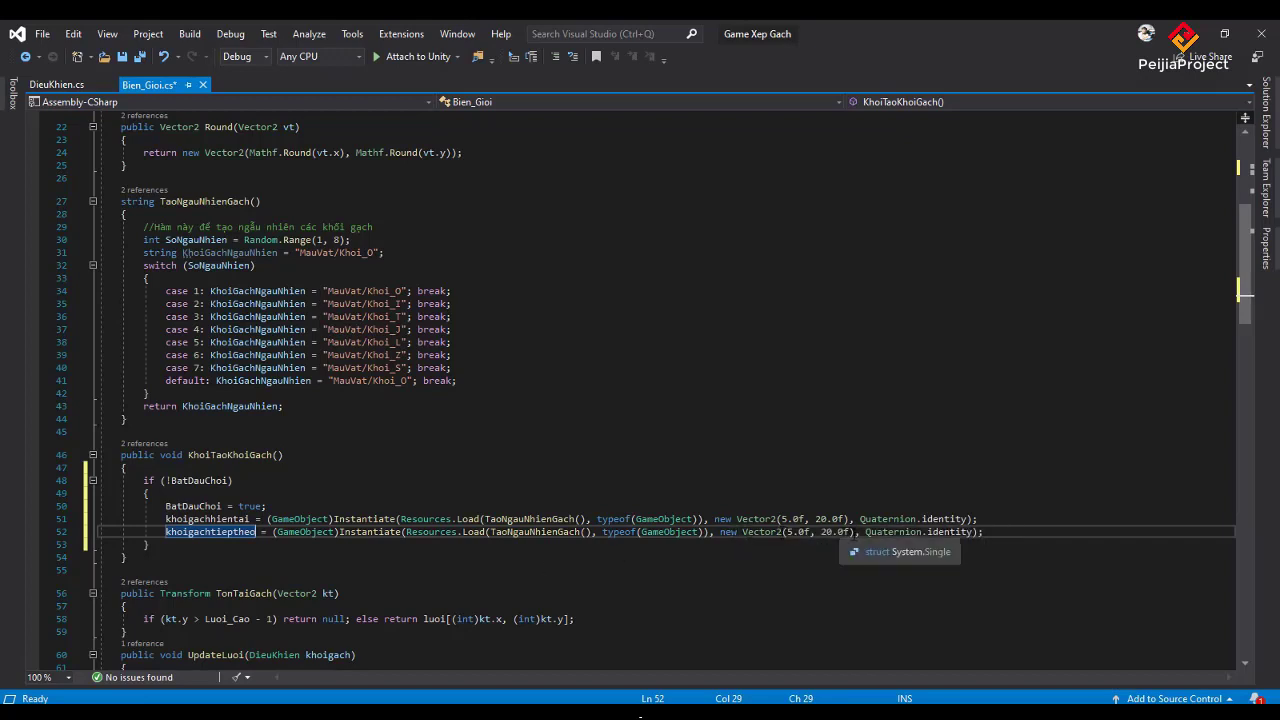
Replace new Vector2(5.0f, 20.0f) with HienHinhTiepTheo as that block's spawn position.
left_click_drag(855, 532, 720, 532)
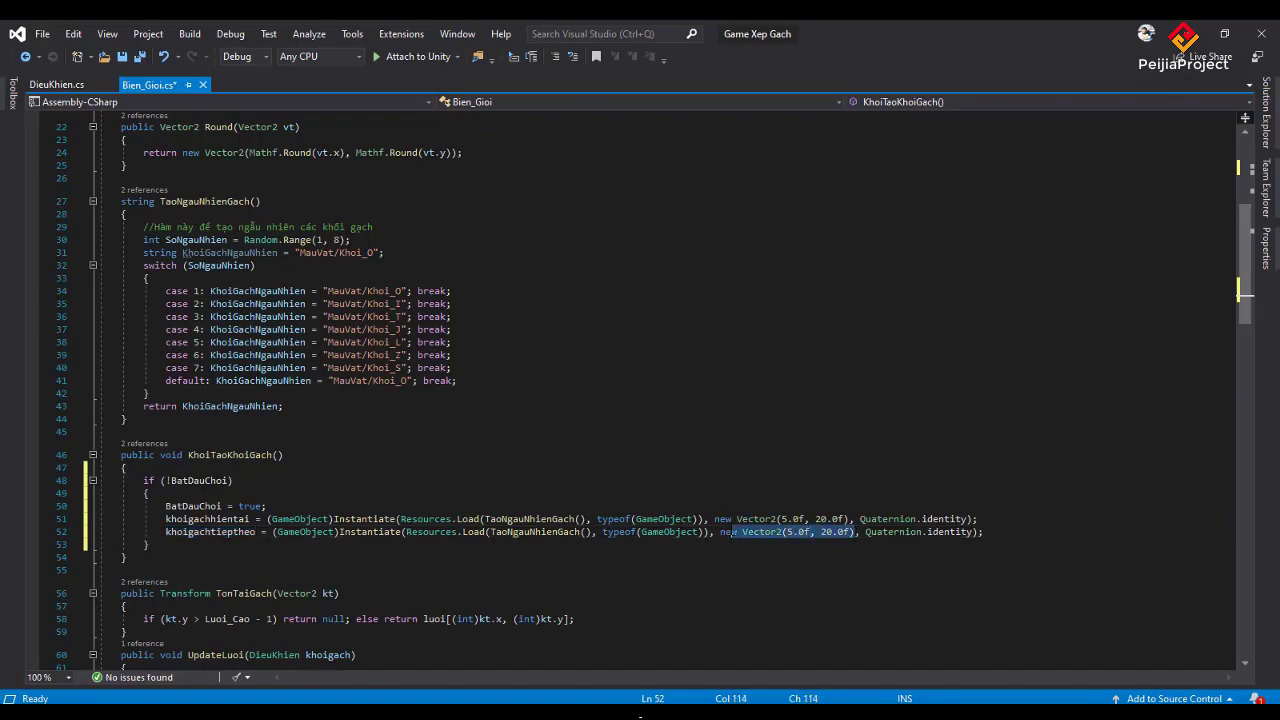
scroll(656, 412, "up", 3)
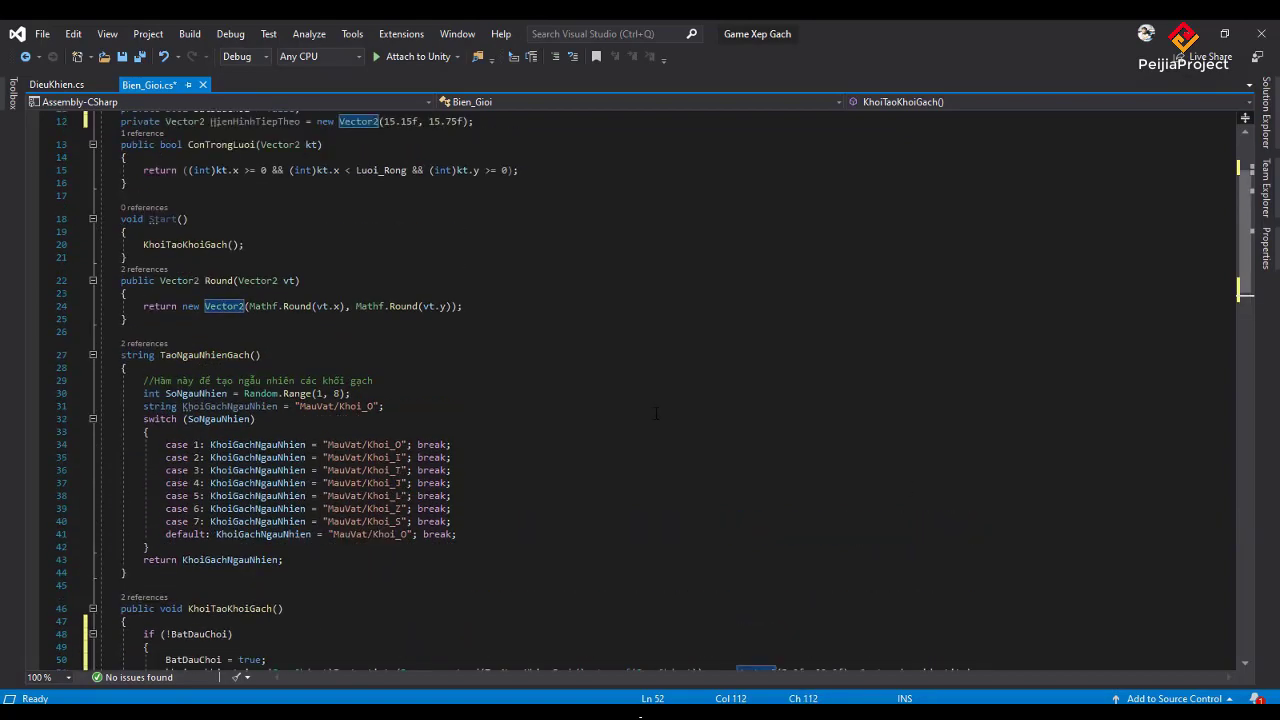
scroll(650, 412, "up", 3)
scroll(641, 412, "up", 1)
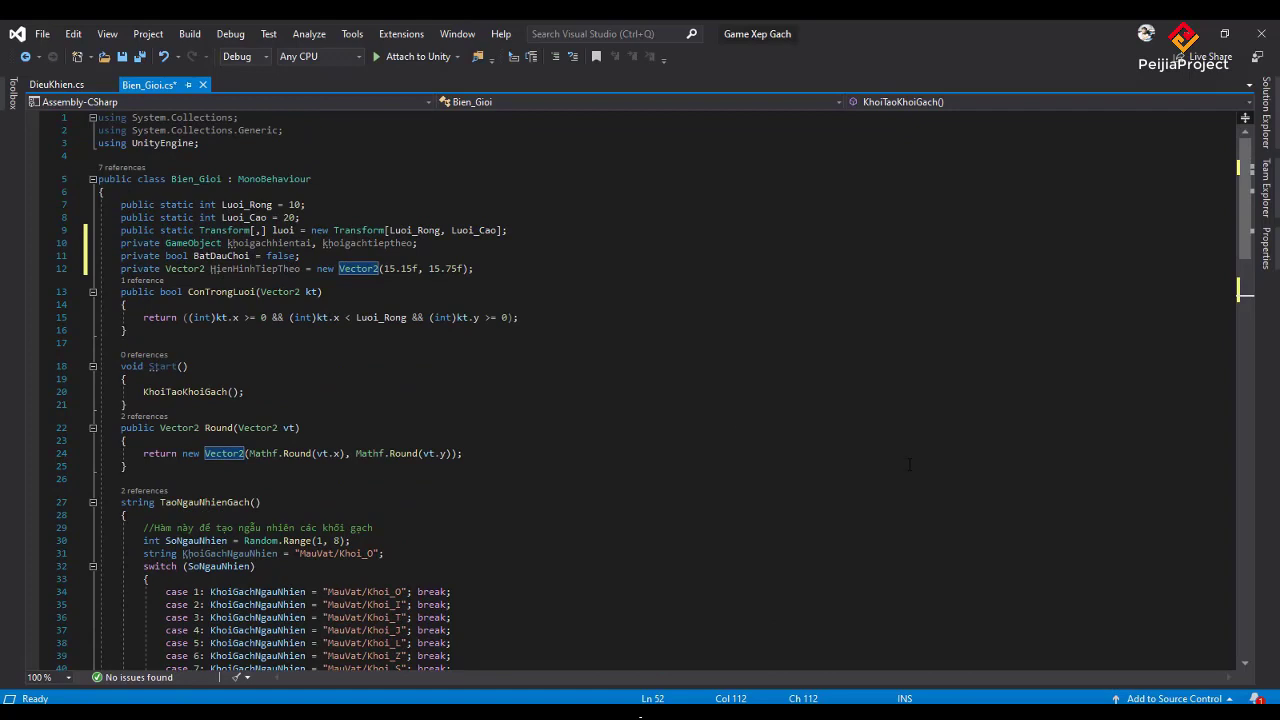
type("i")
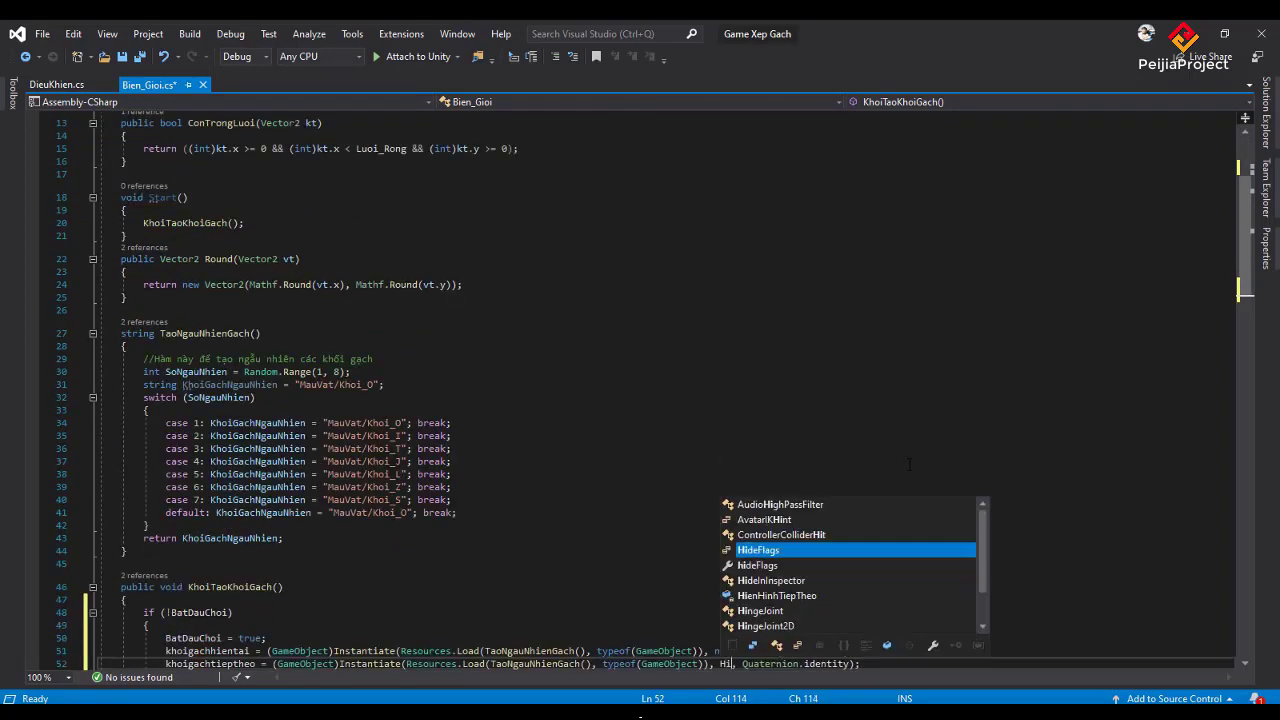
type("e")
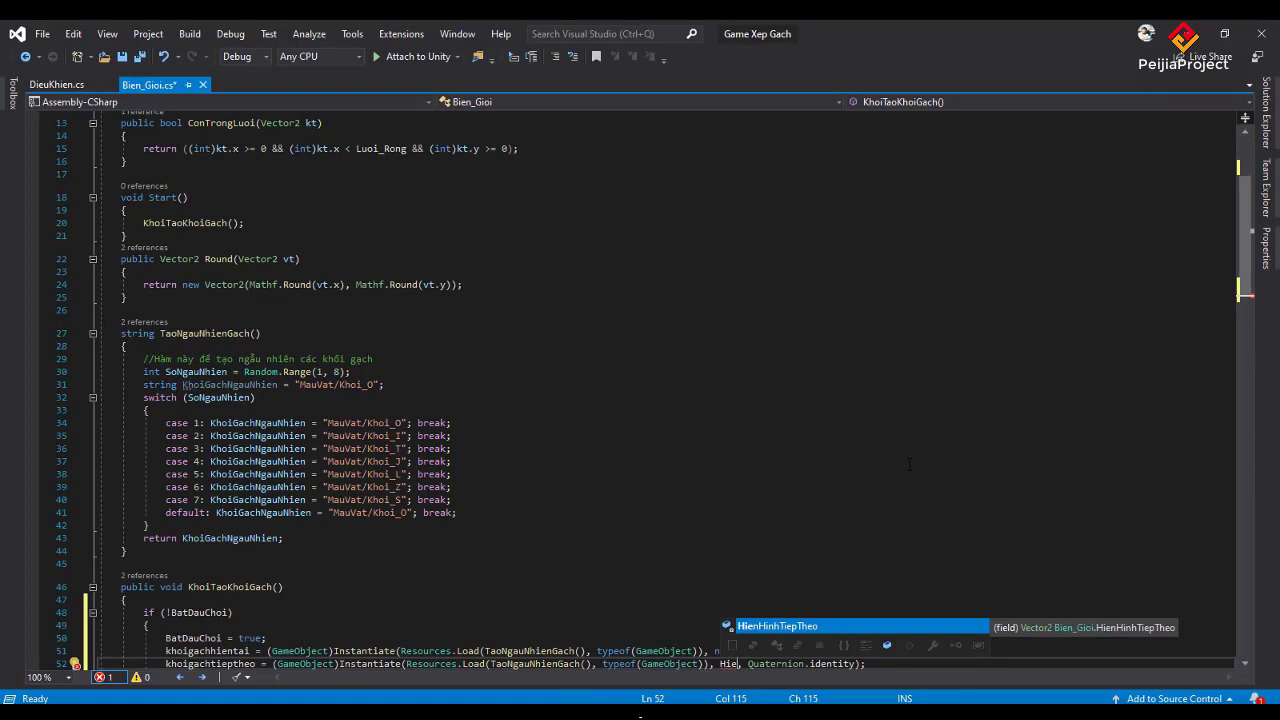
key("Tab")
scroll(918, 505, "down", 2)
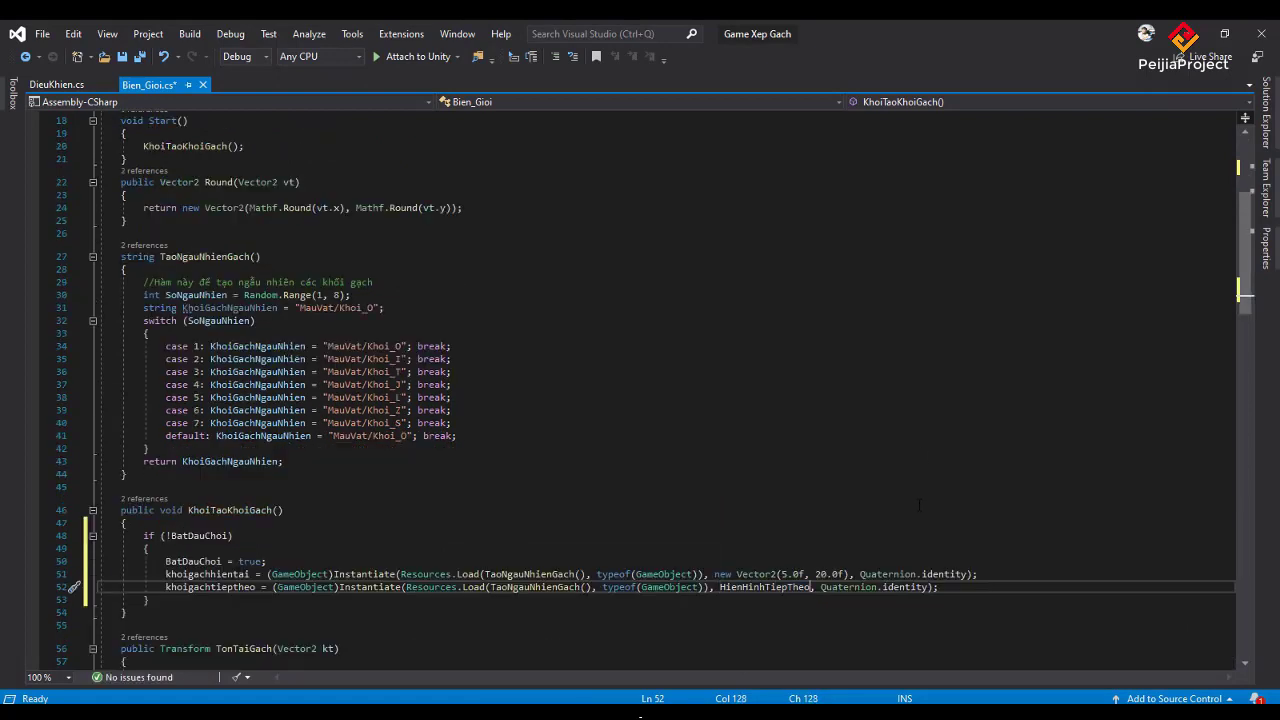
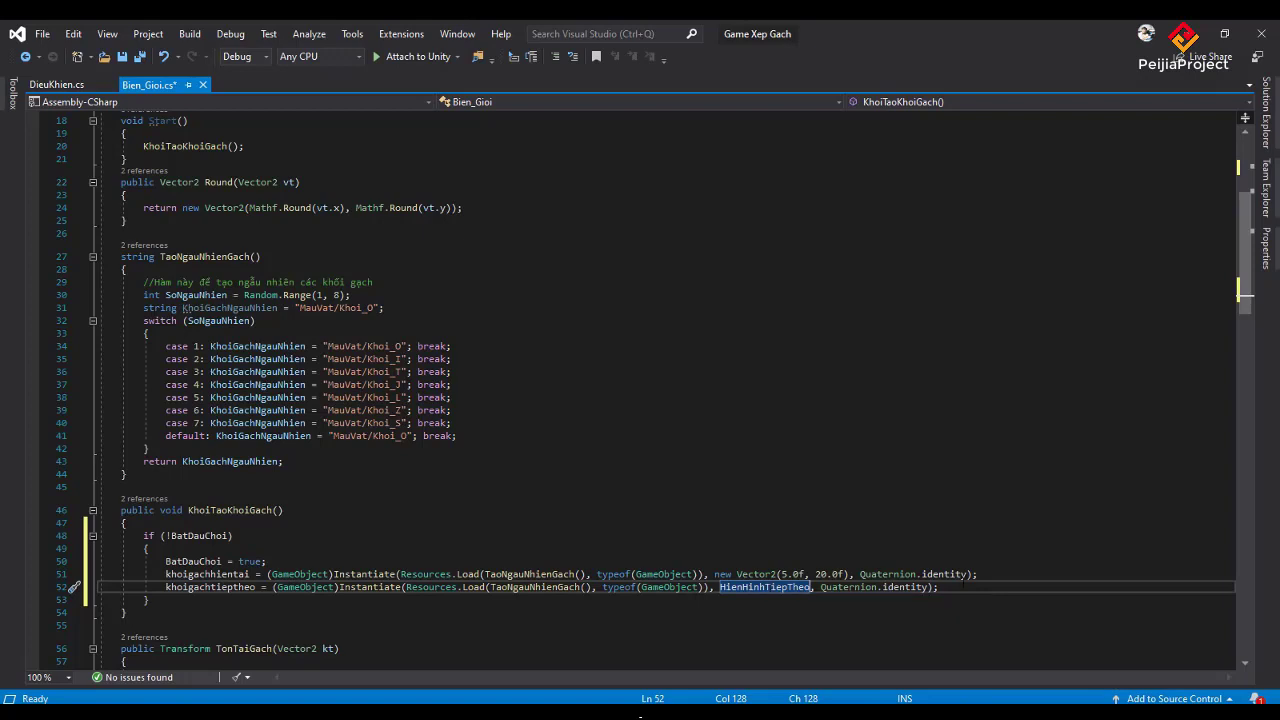
Finish the khoigachtieptheo Instantiate statement on line 52 and add a blank line 53 below it.
key("End")
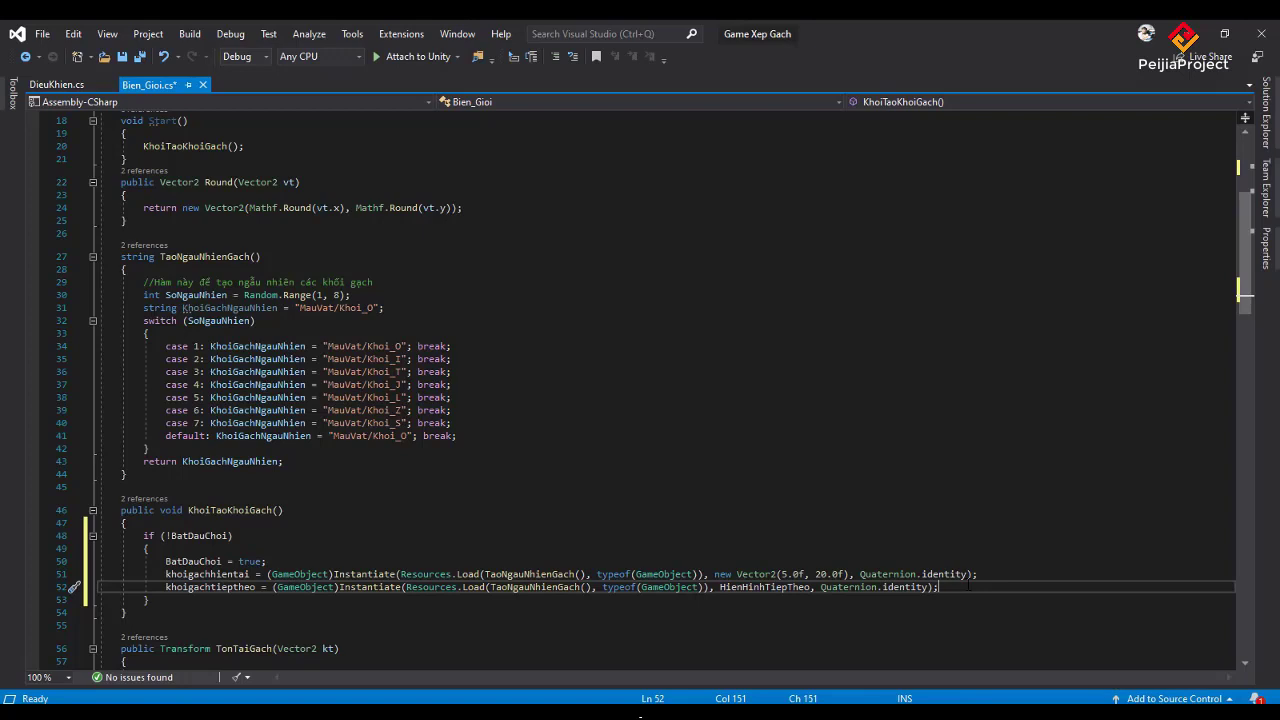
key("Return")
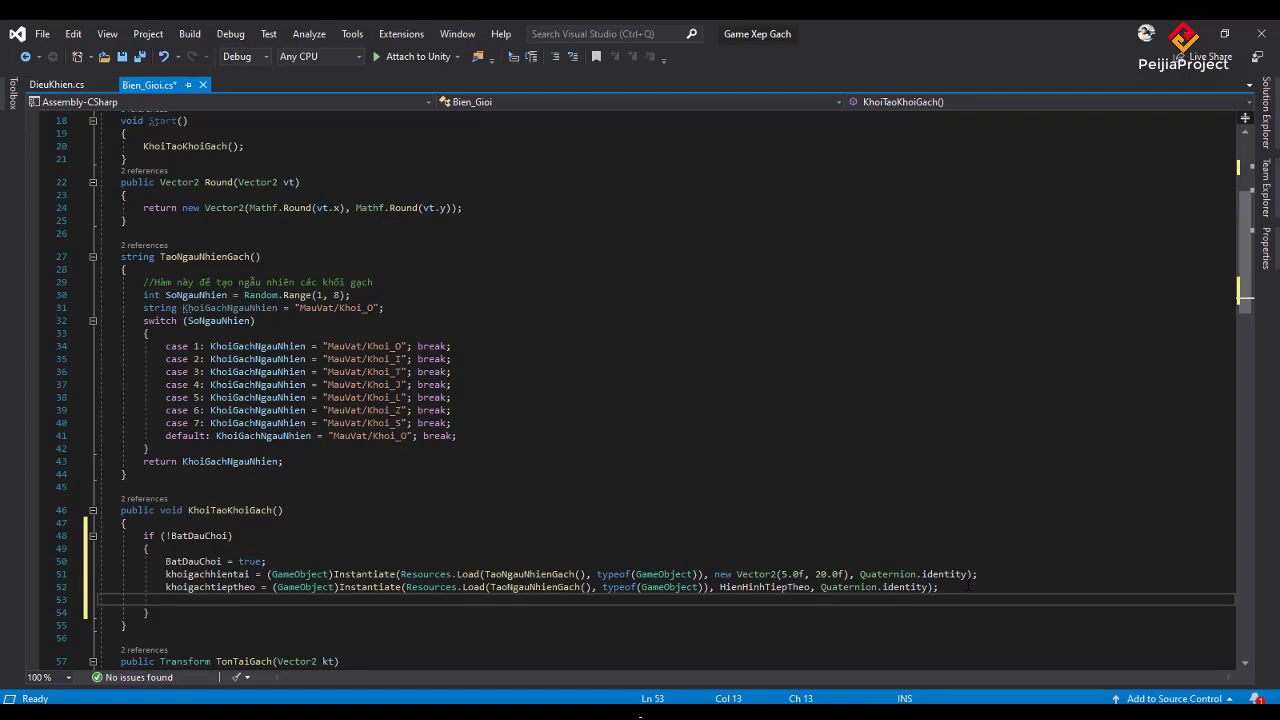
Write khoigachtieptheo.GetComponent<DieuKhien>().enabled = false; on line 53, save Bien_Gioi.cs, and return to Unity.
type("khoi")
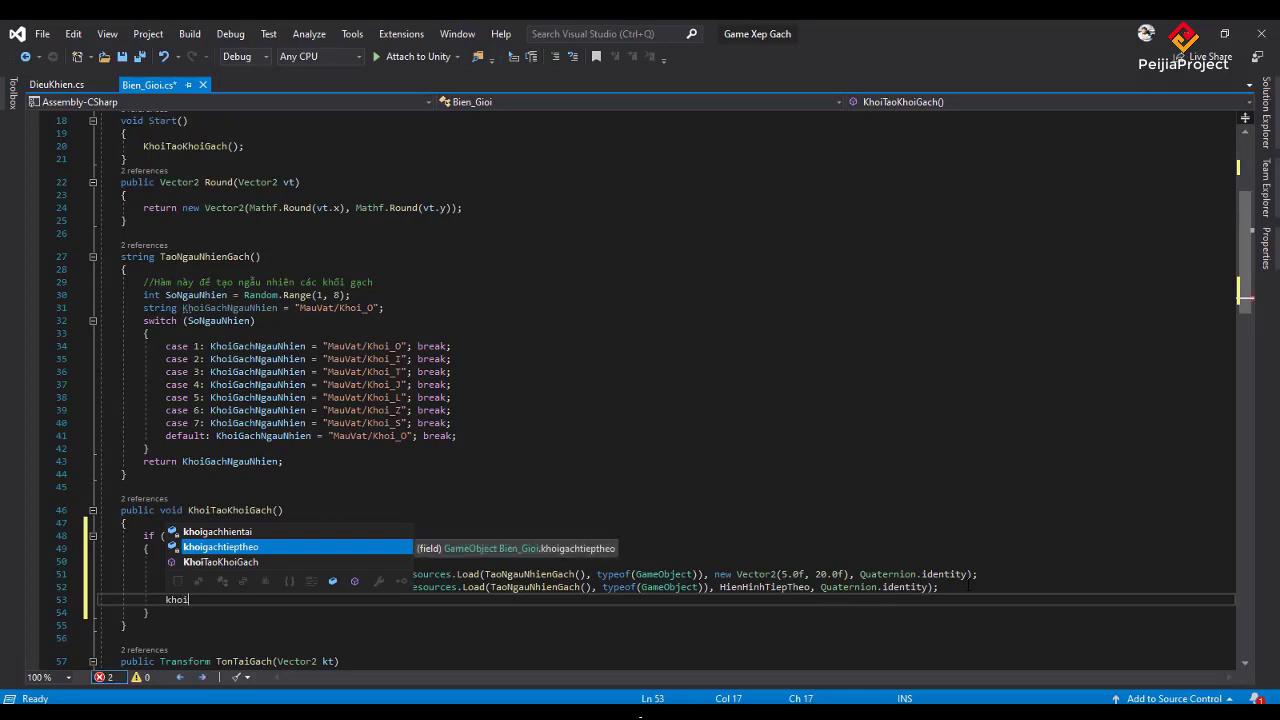
key("Tab")
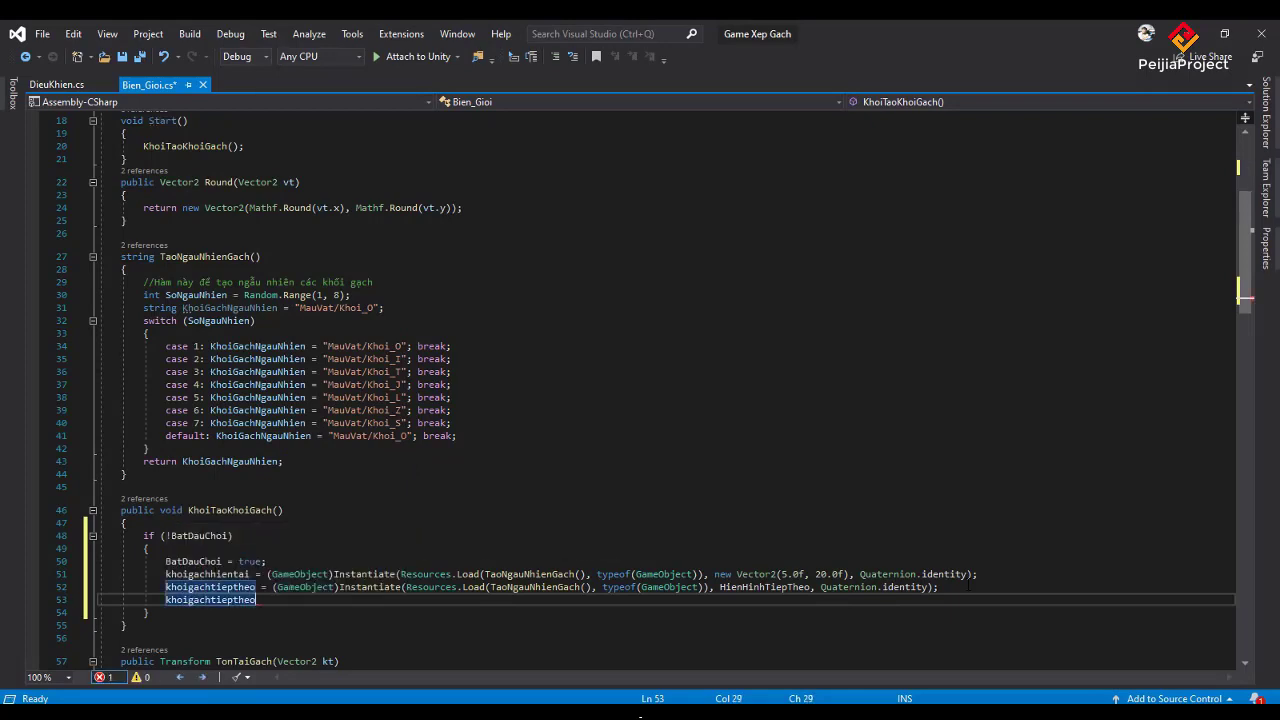
type(".")
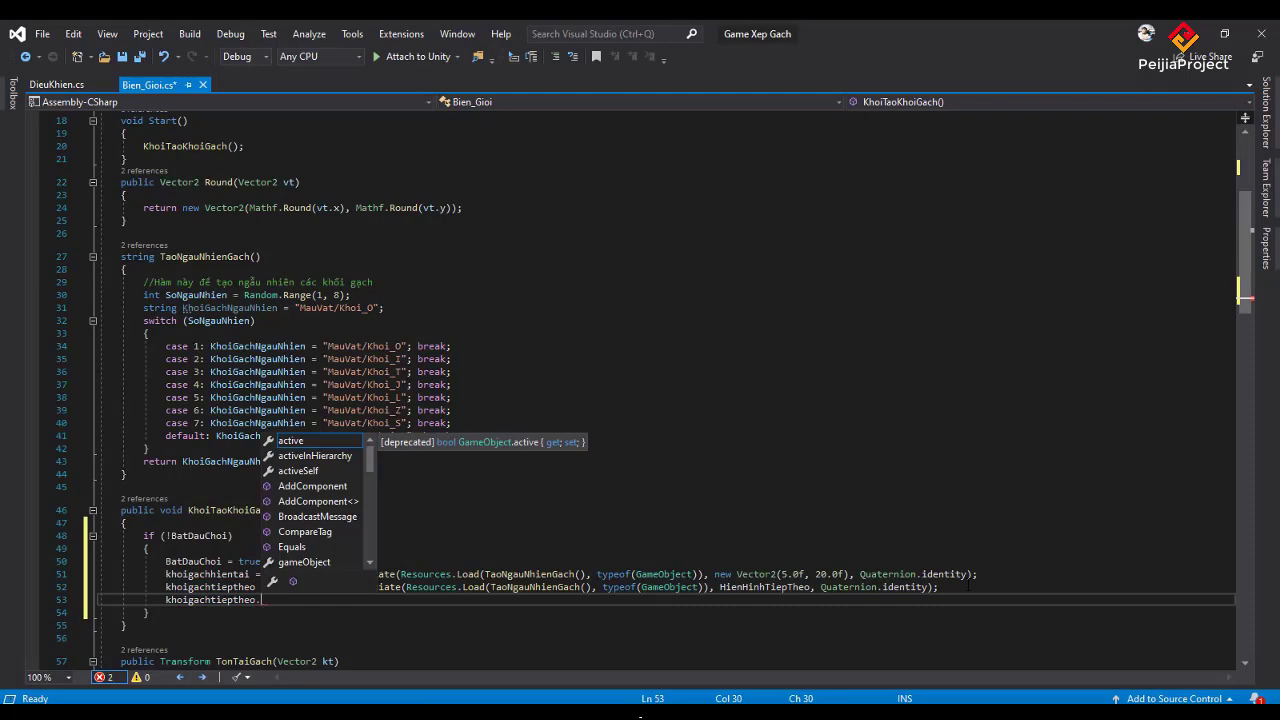
type("Ge")
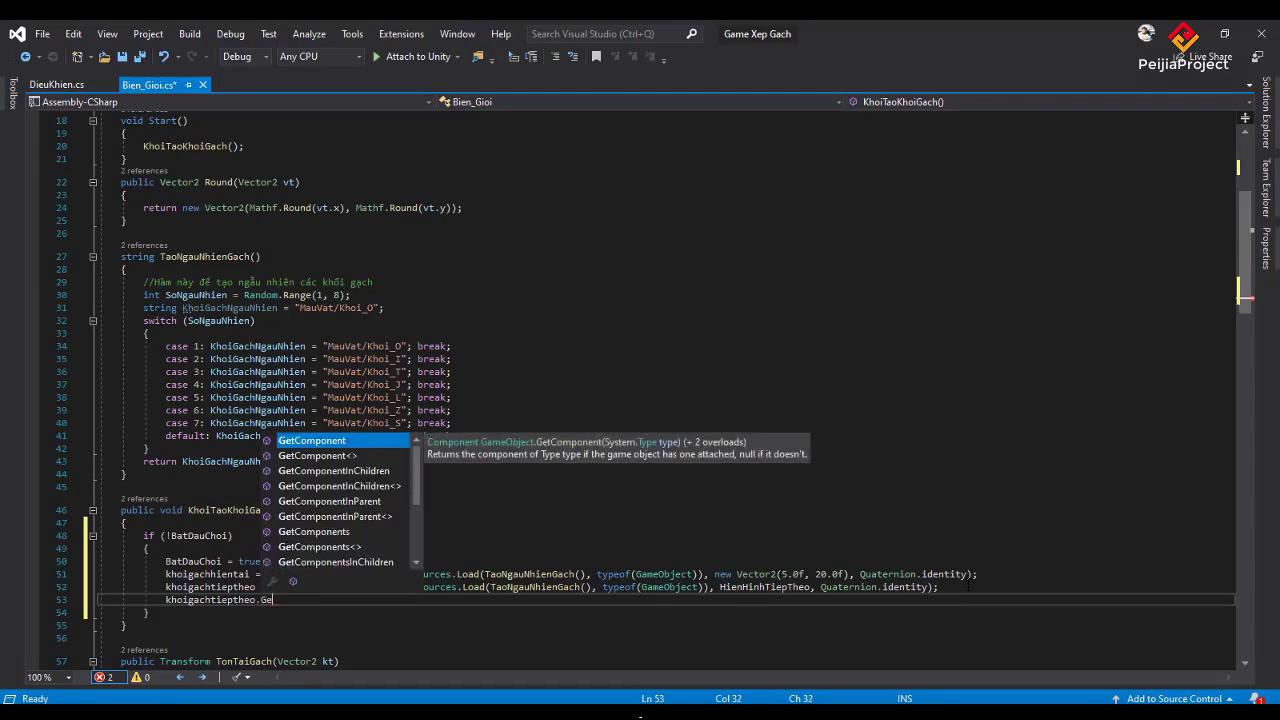
key("Tab")
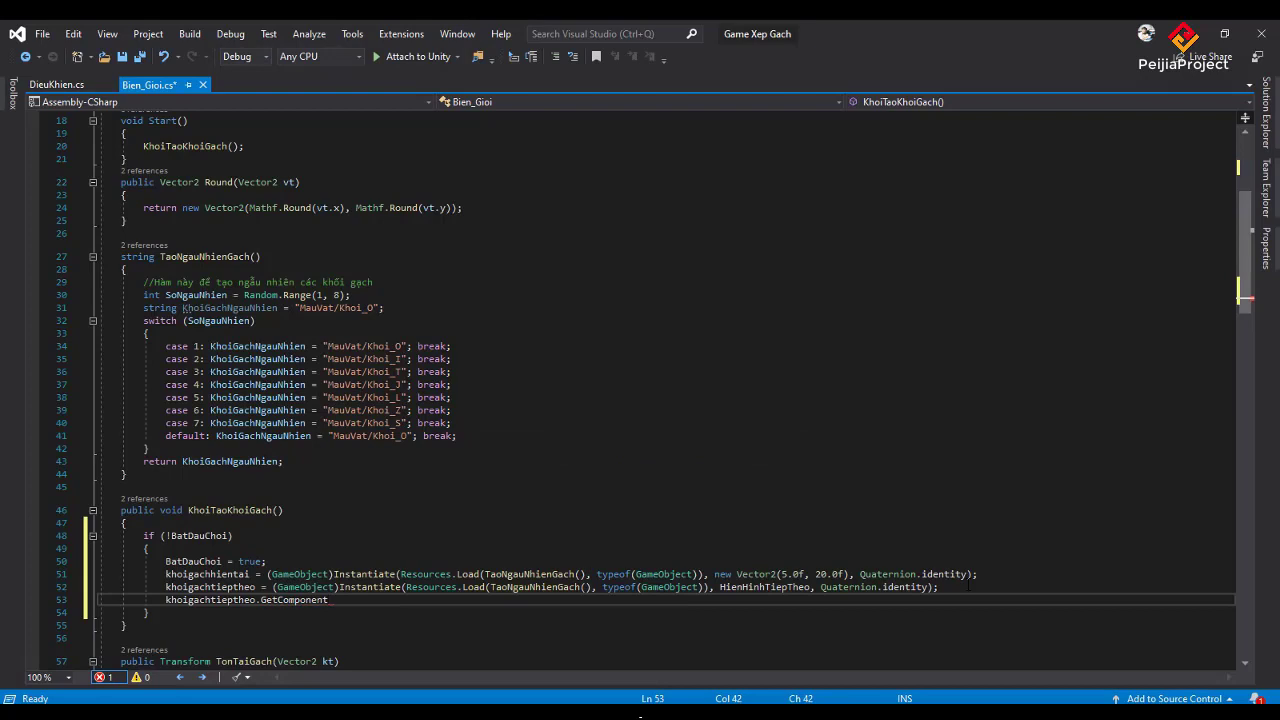
type("<")
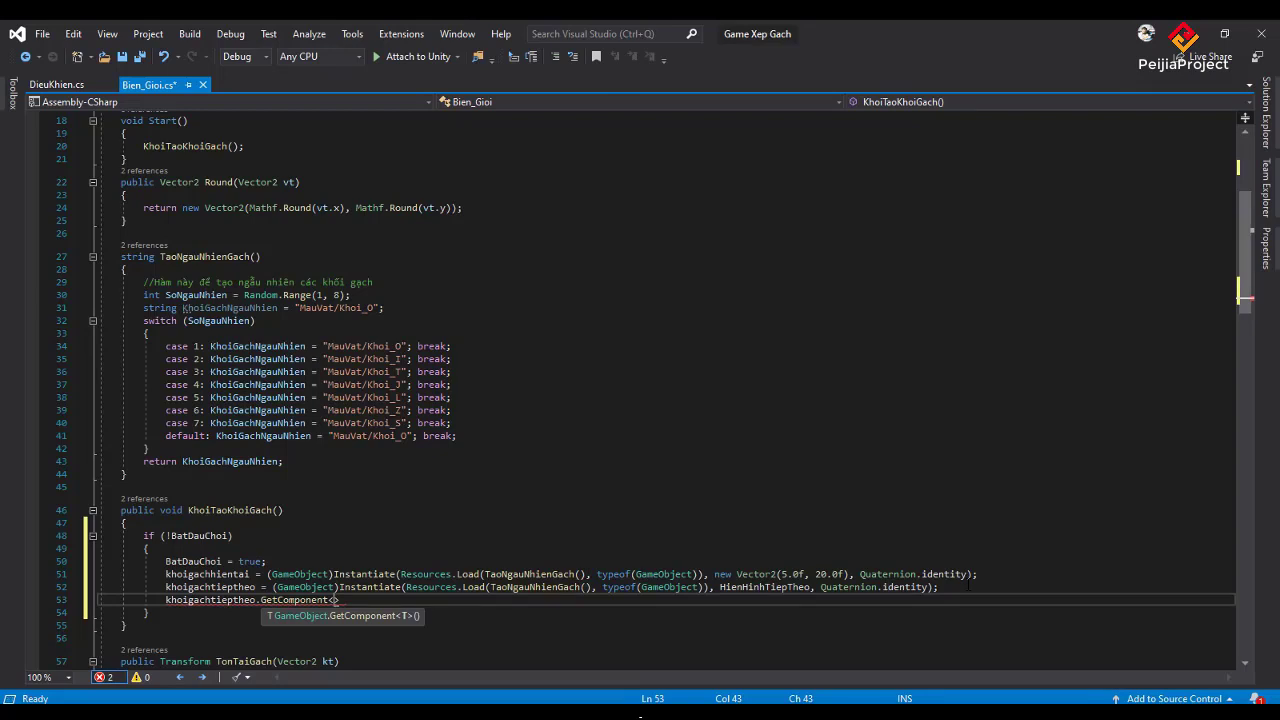
type("Die")
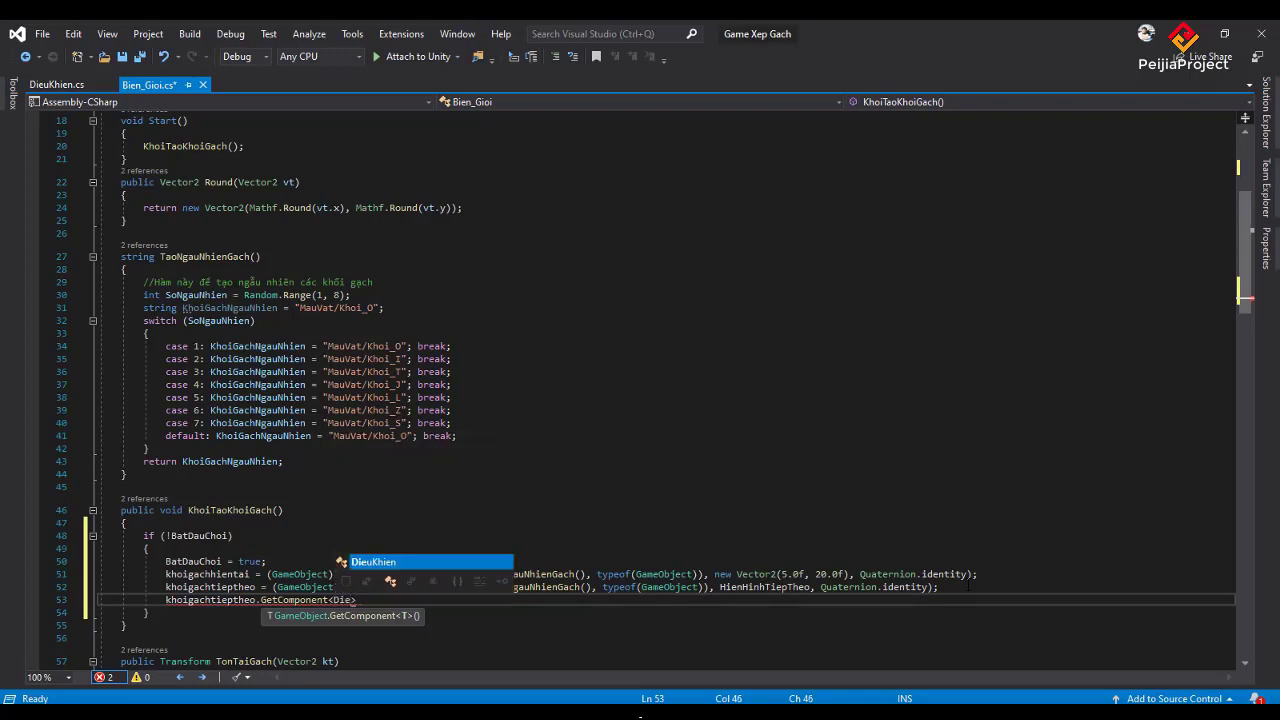
key("Tab")
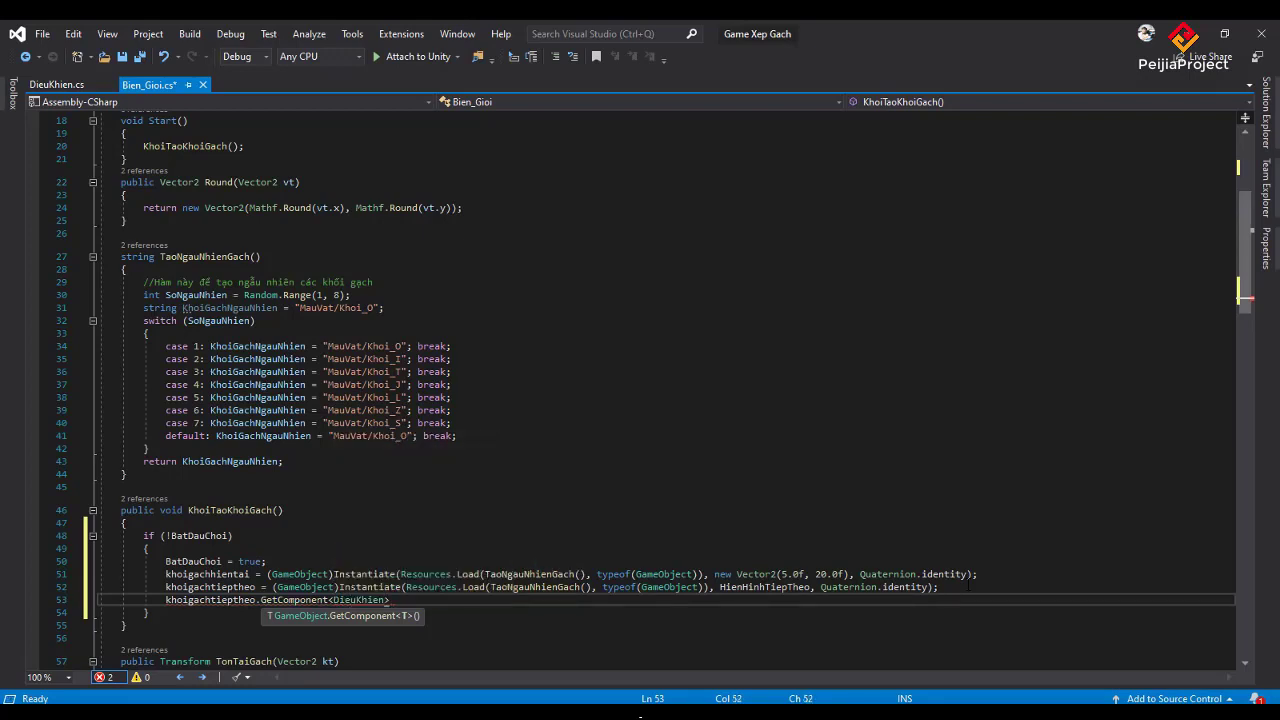
type(">")
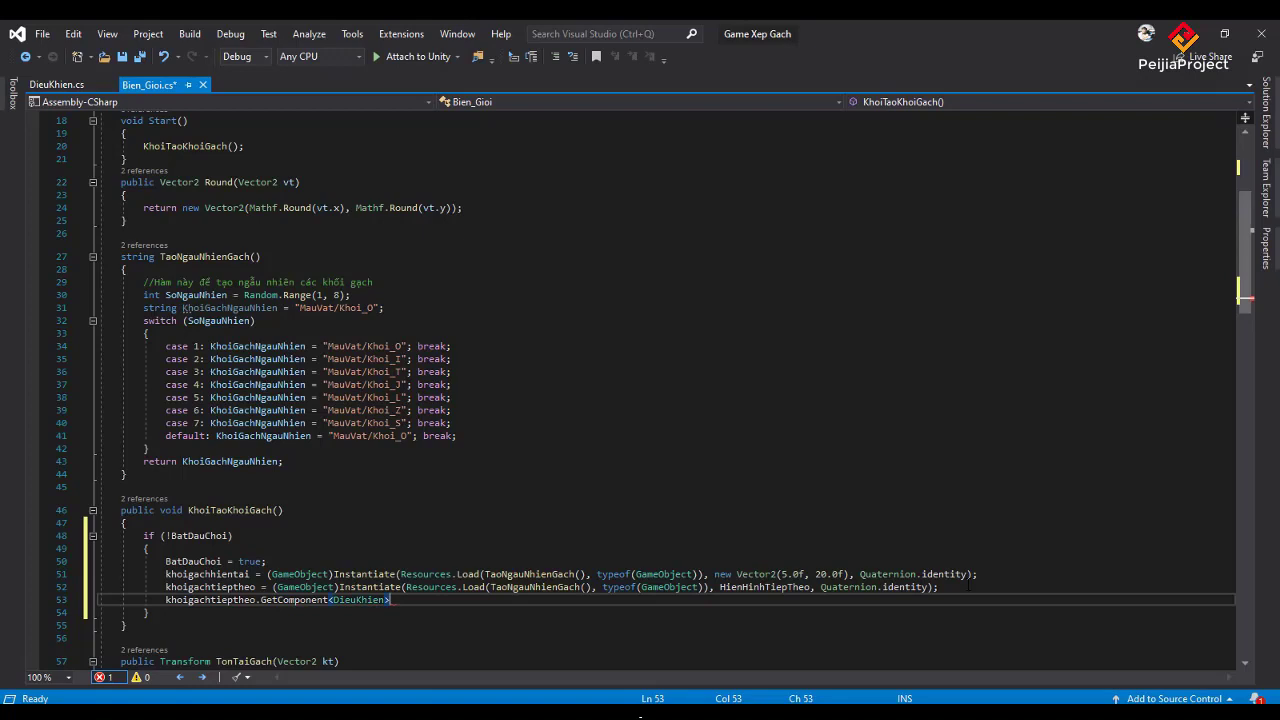
type("().")
type("e")
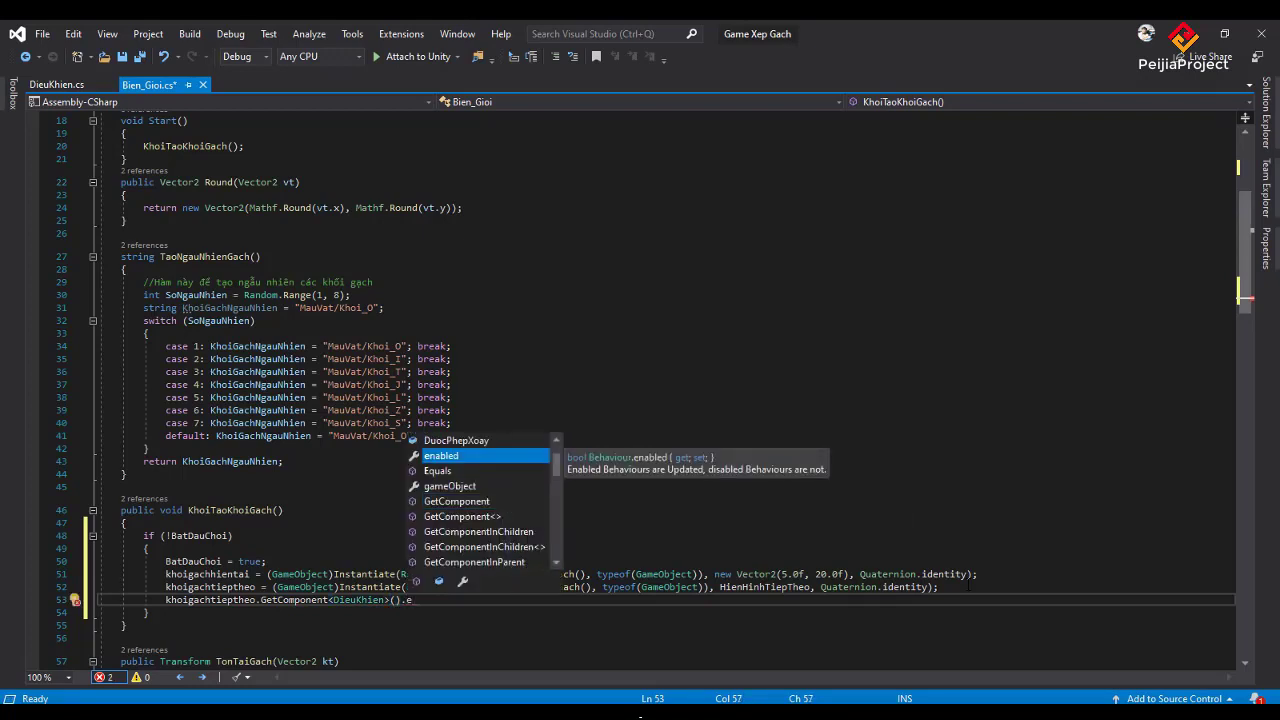
type("nabled=")
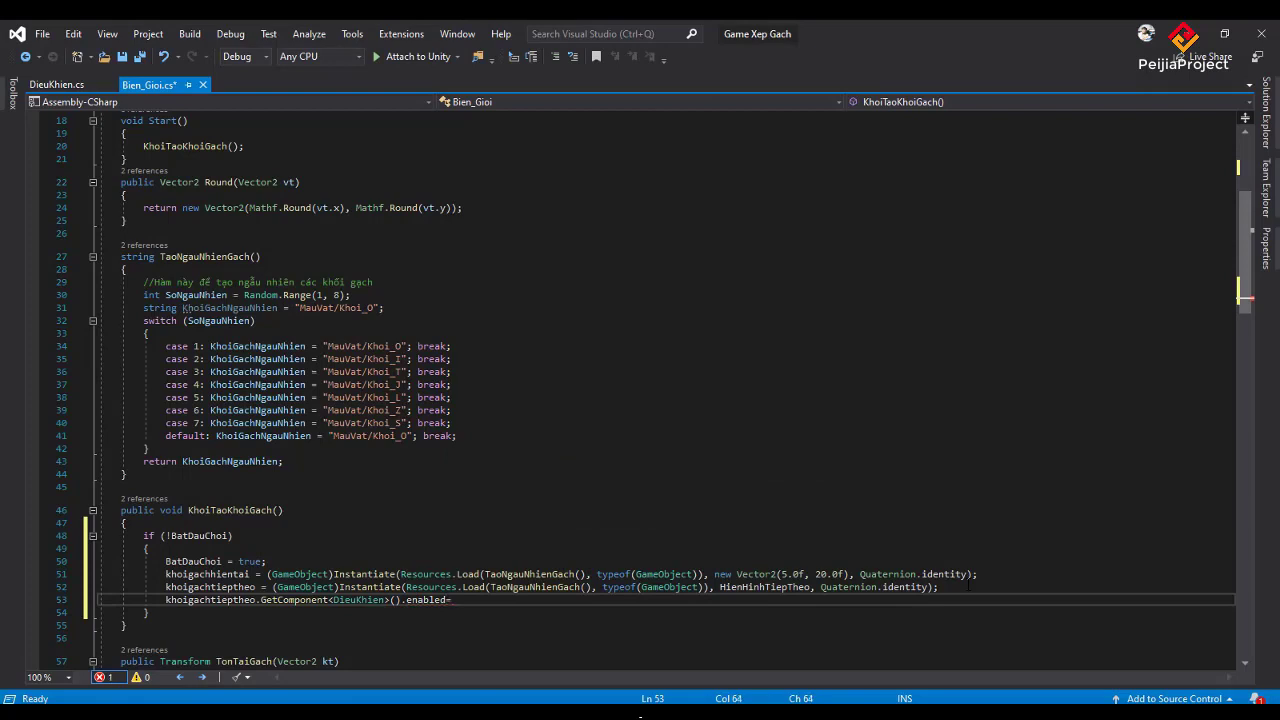
type("f")
key("Tab")
type(";")
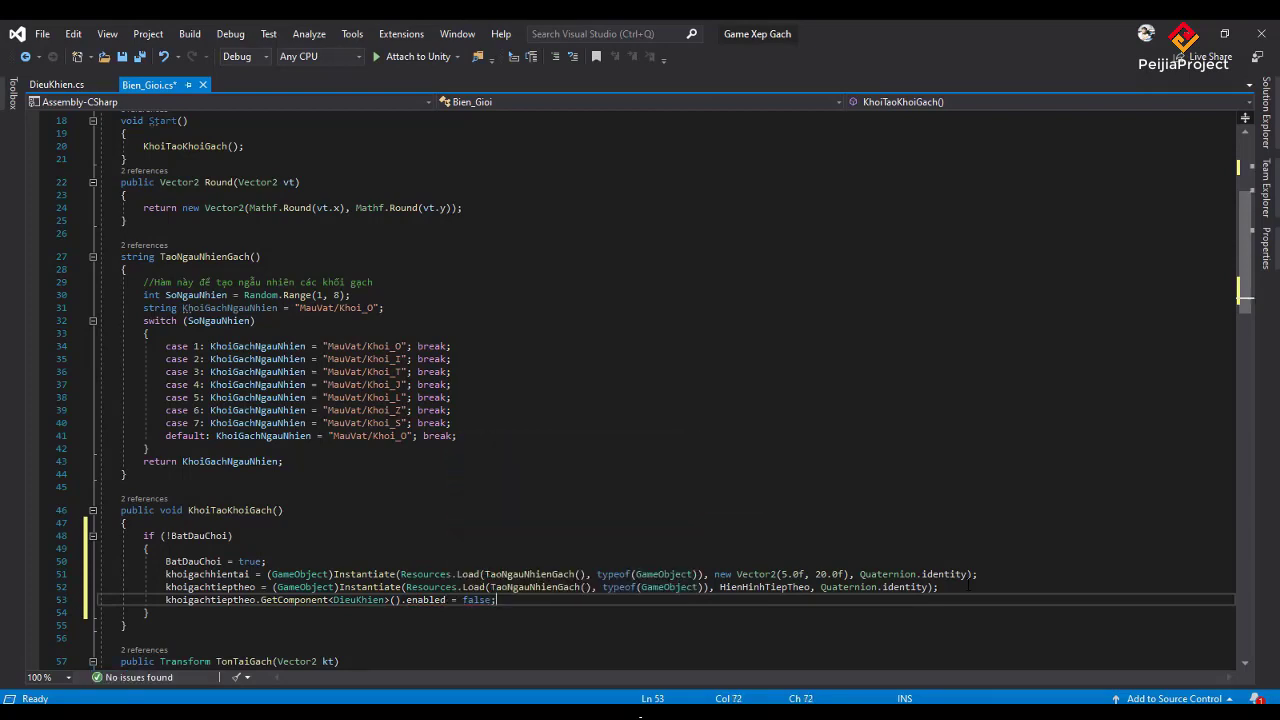
key("ctrl+s")
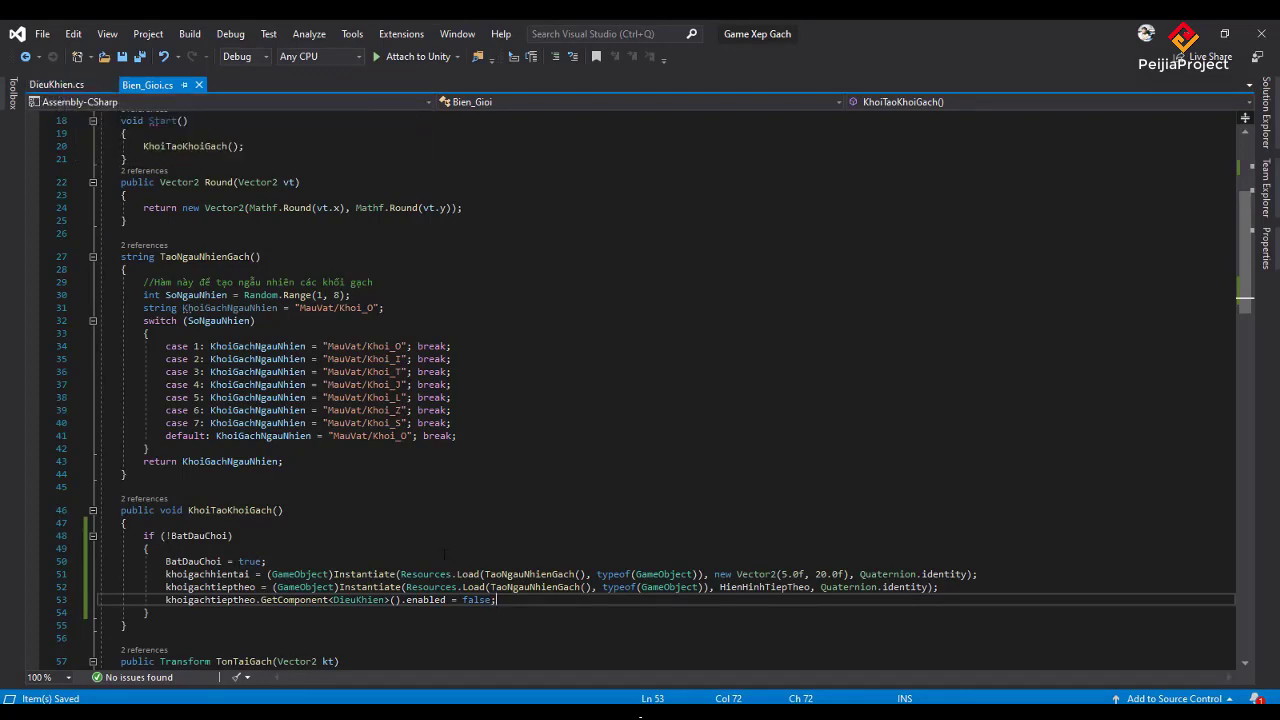
key("alt+Tab")
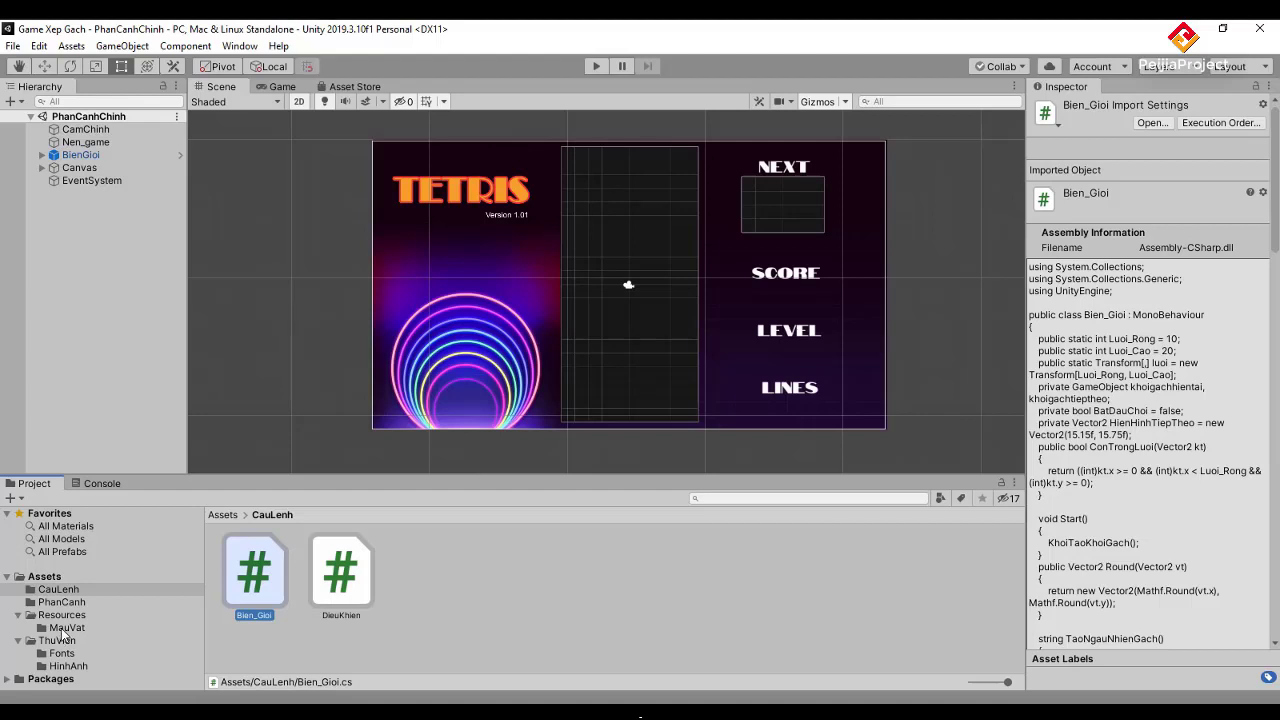
Inspect the Khoi_I, J, L, O, S, T and Z prefabs in MauVat, ending on Khoi_I.
left_click(66, 627)
left_click(335, 580)
left_click(427, 572)
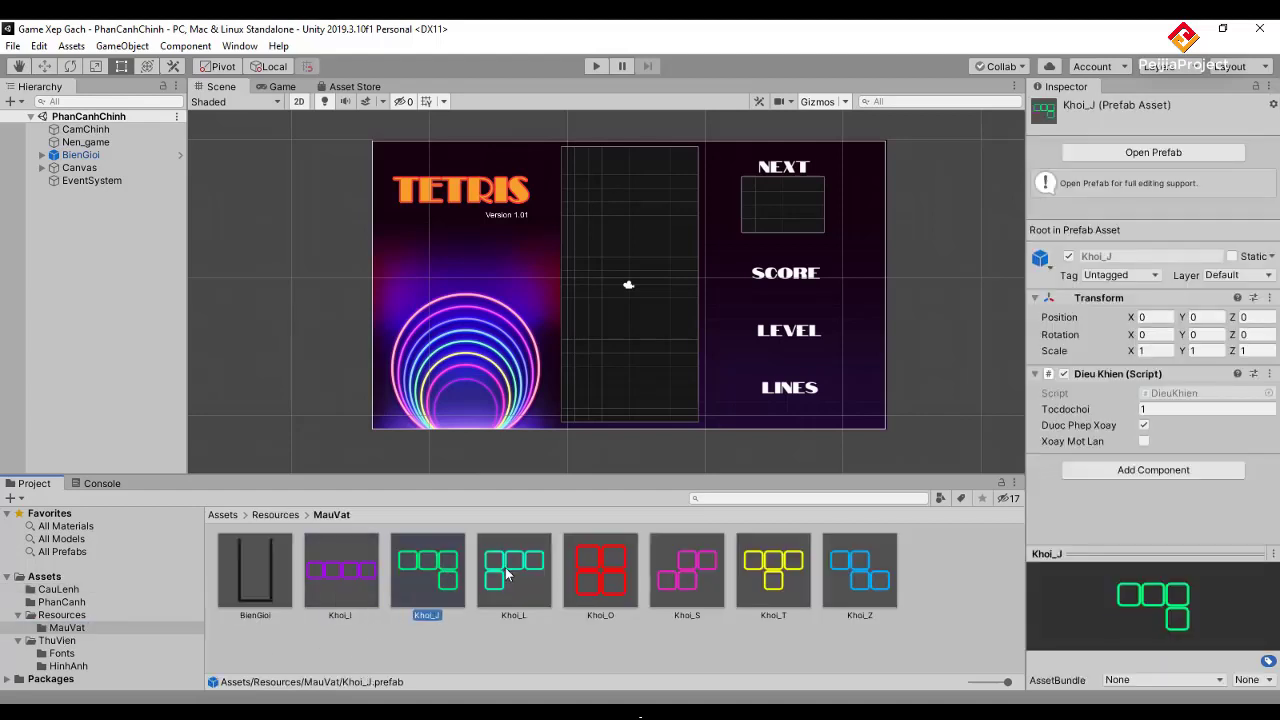
left_click(514, 570)
left_click(600, 572)
left_click(698, 580)
left_click(773, 570)
left_click(860, 570)
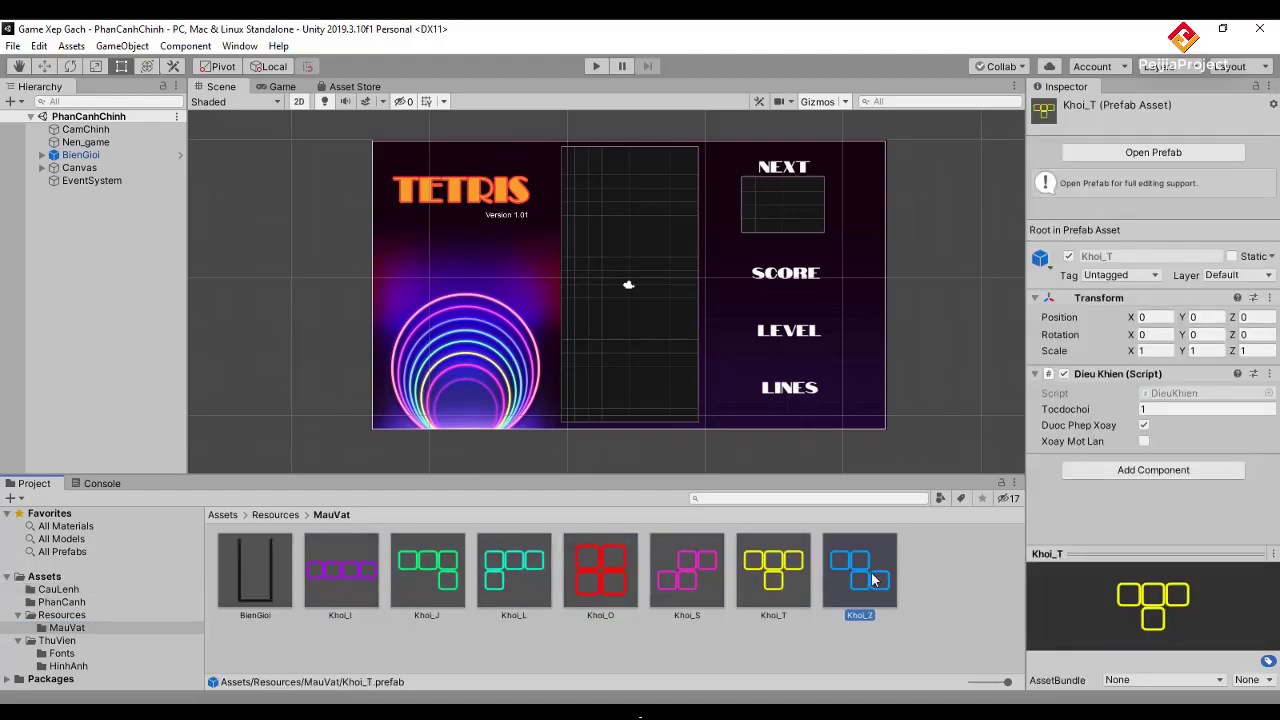
left_click(357, 570)
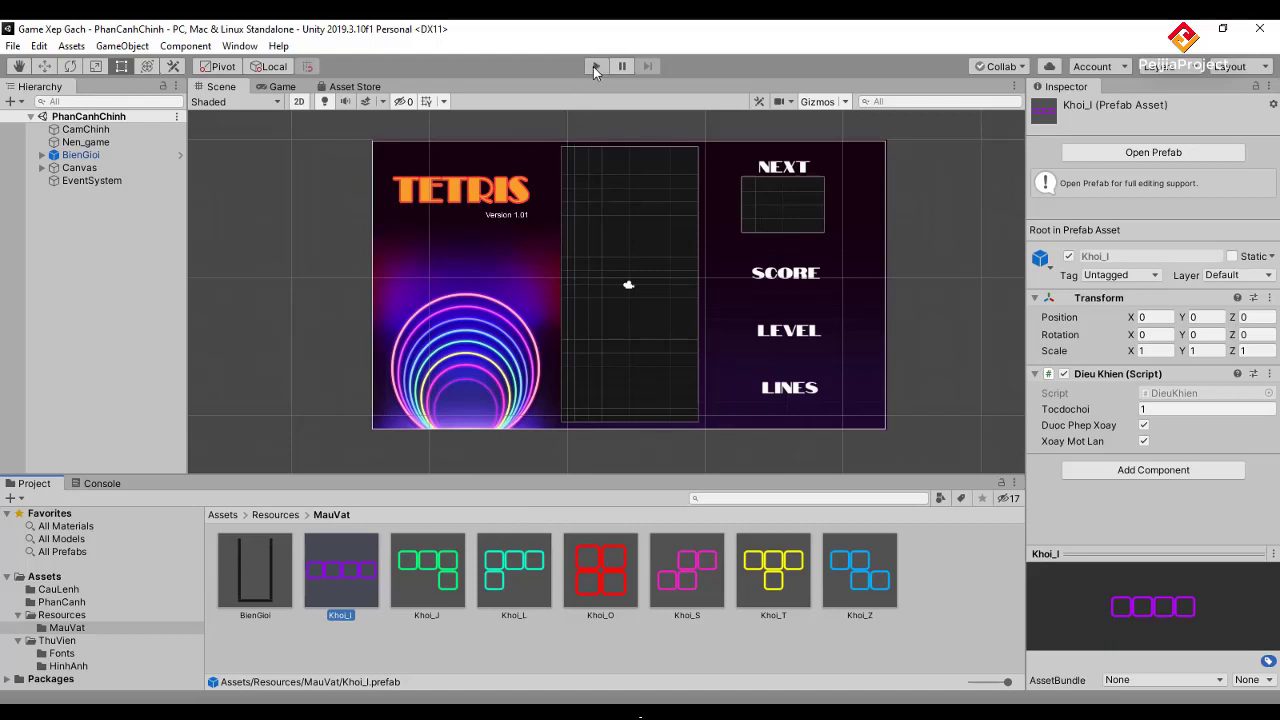
key("alt+Tab")
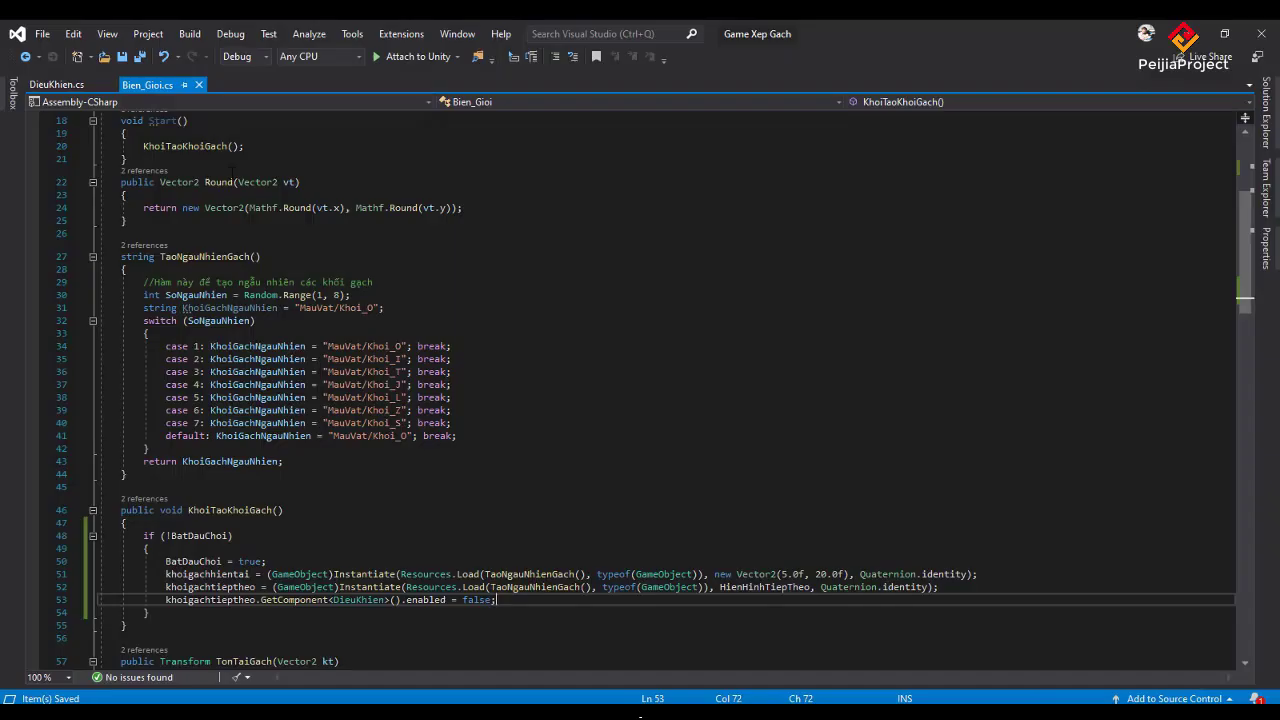
key("alt+Tab")
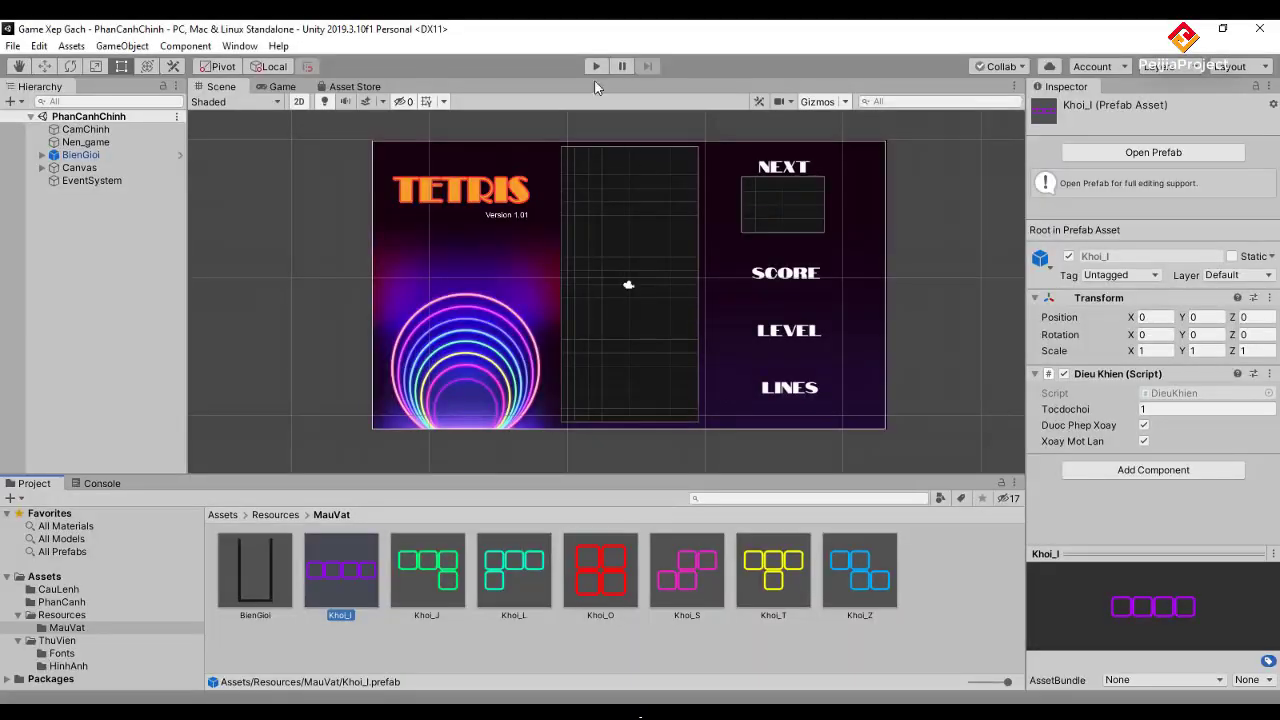
Play the game, rotate and drop the first I block against the left wall, then stop.
left_click(593, 66)
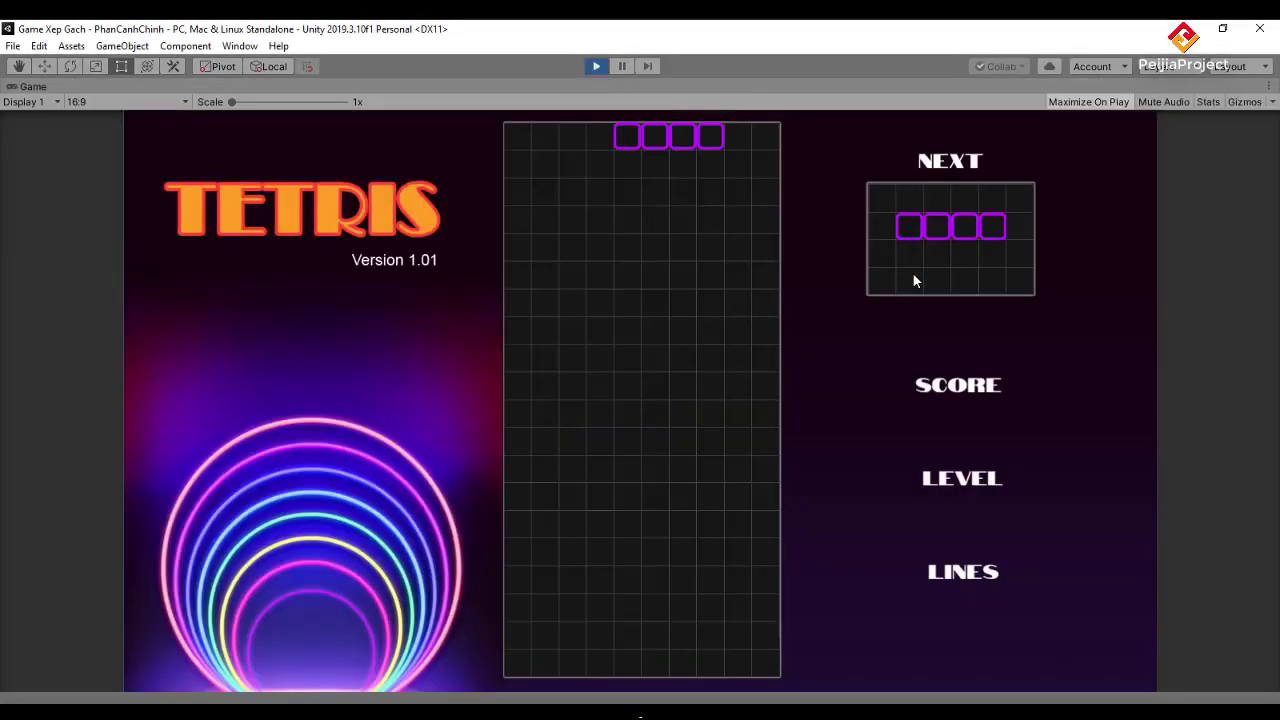
key("Up")
key("Left")
key("Left")
key("Left")
key("Down")
key("Down")
key("Down")
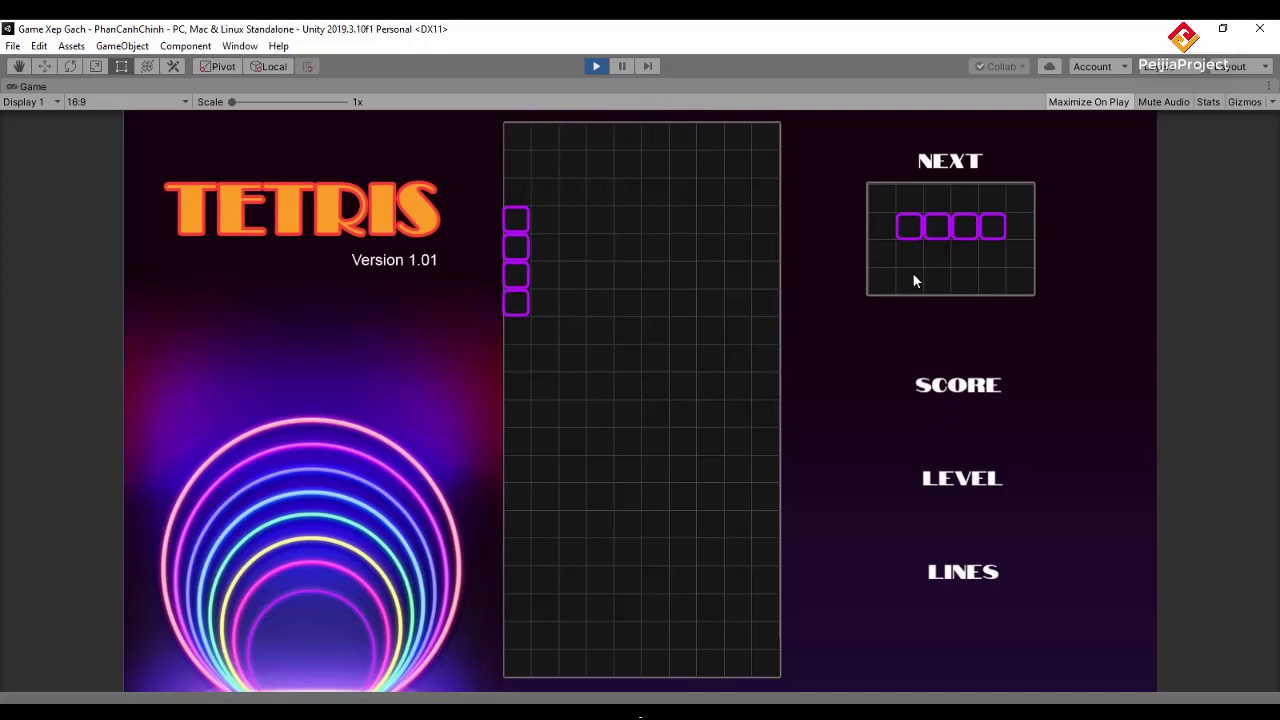
key("Down")
key("Down")
key("Down")
key("Down")
key("Down")
key("Down")
key("Down")
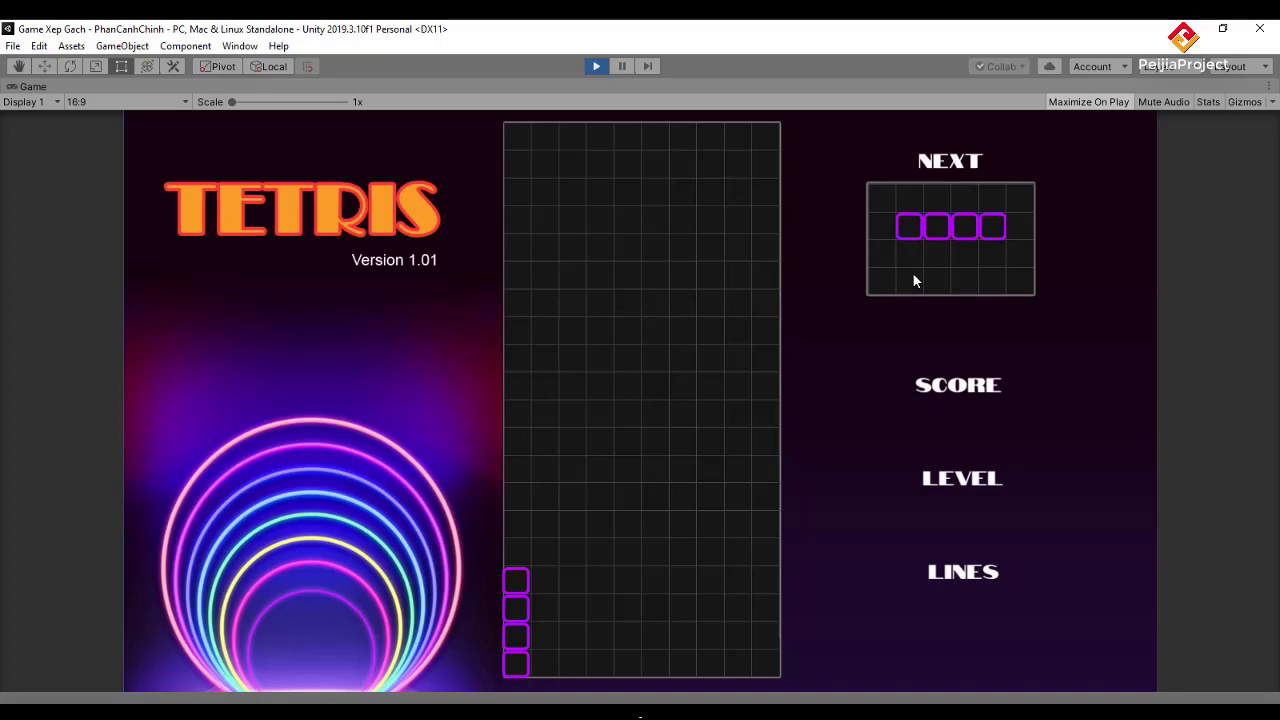
left_click(592, 67)
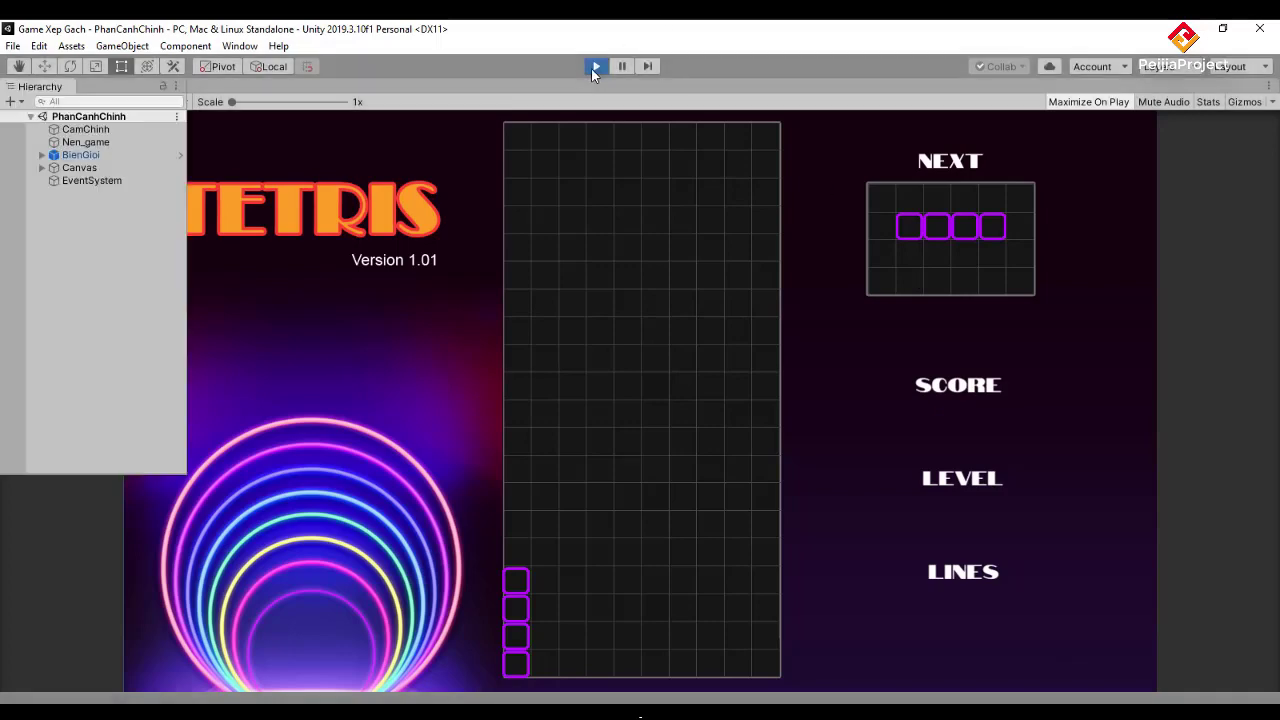
Replay the game, rotate and drop a piece at the left wall, then exit play mode.
left_click(596, 67)
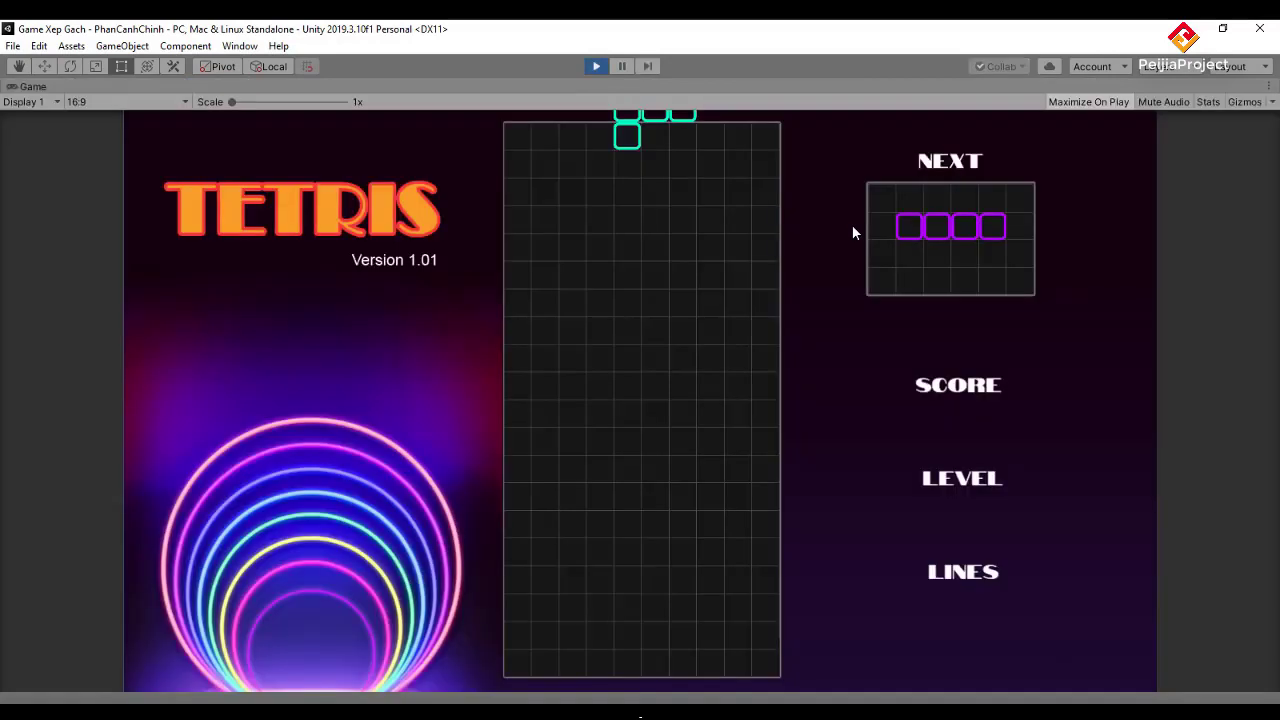
key("Up")
key("Left")
key("Left")
key("Left")
key("Down")
key("Down")
key("Down")
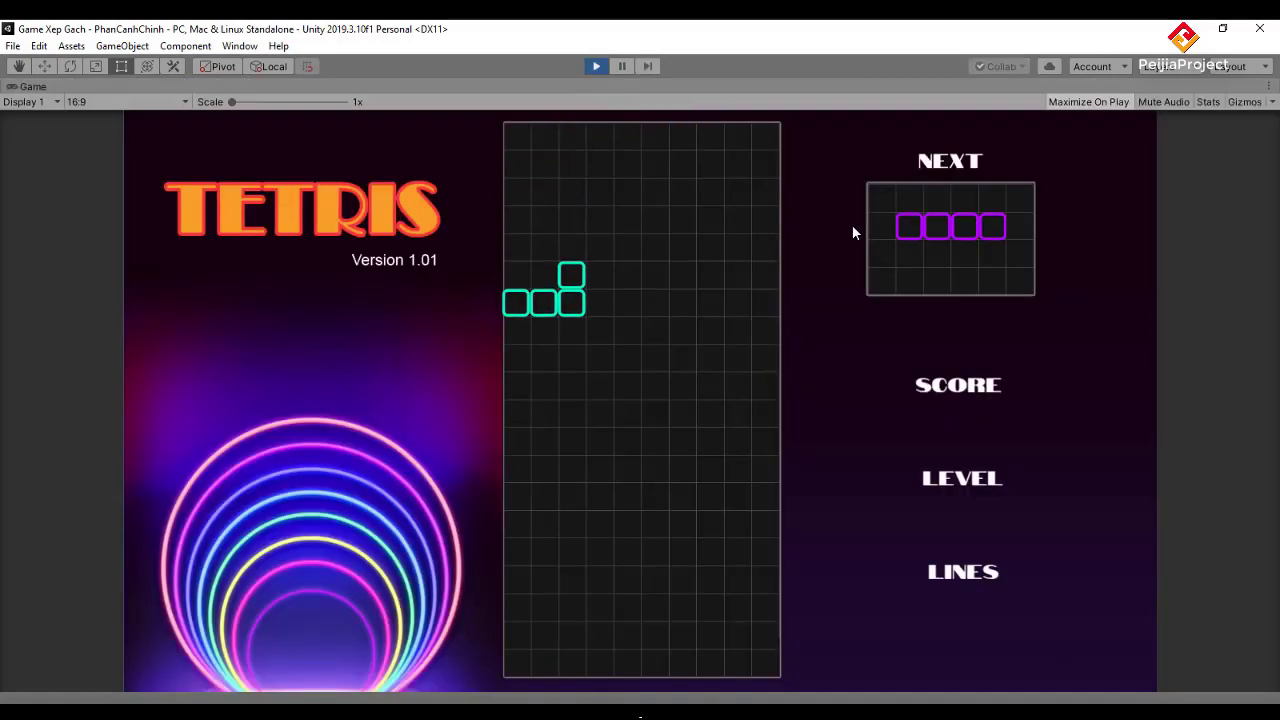
key("Down")
key("Down")
key("Down")
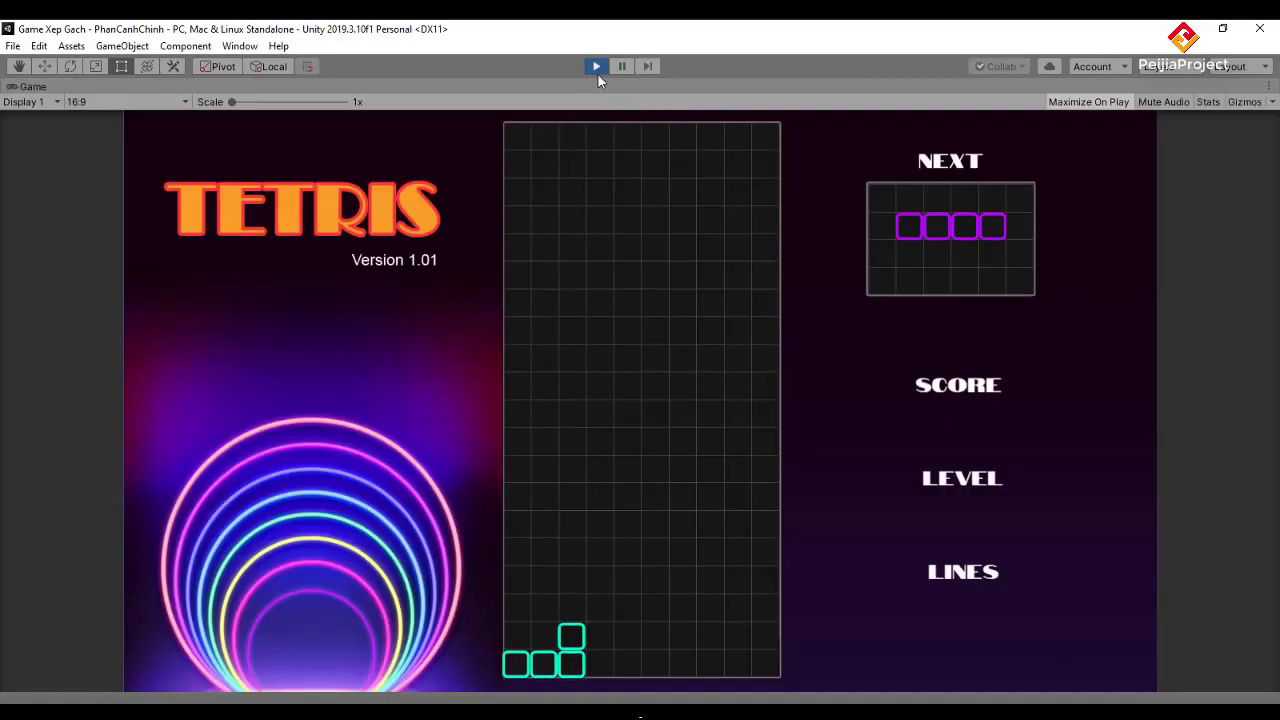
left_click(594, 67)
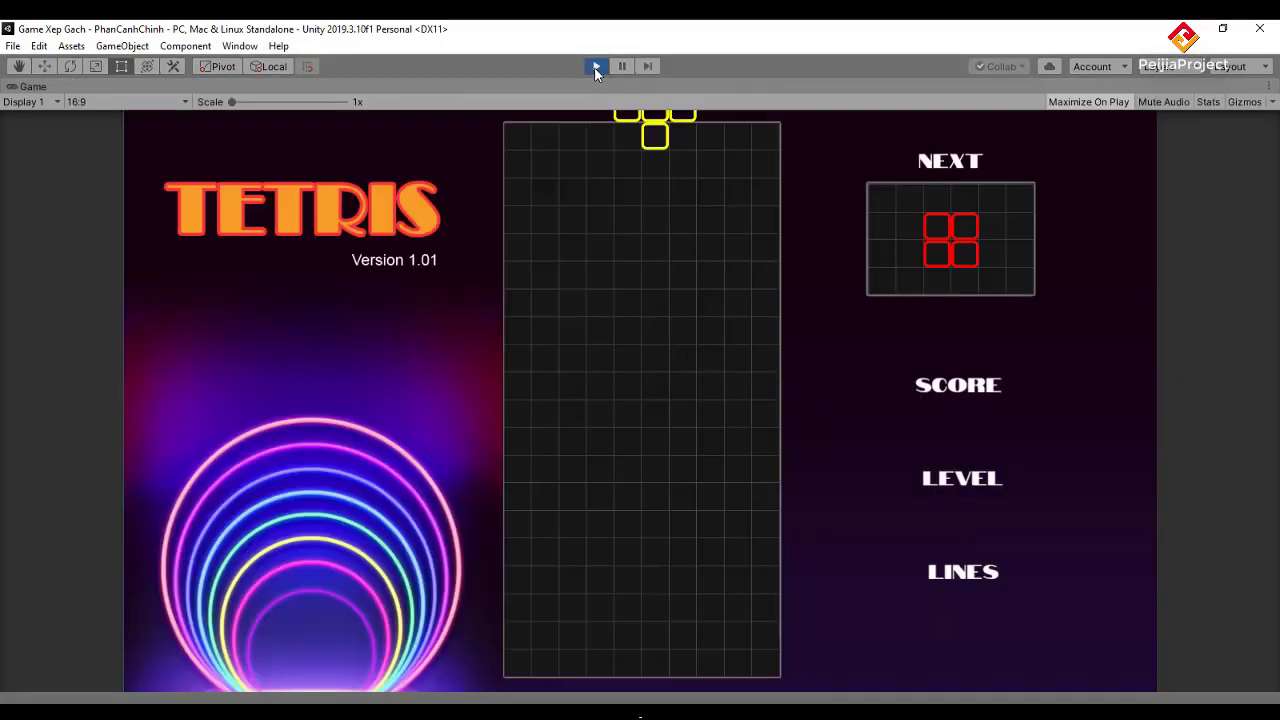
left_click(596, 66)
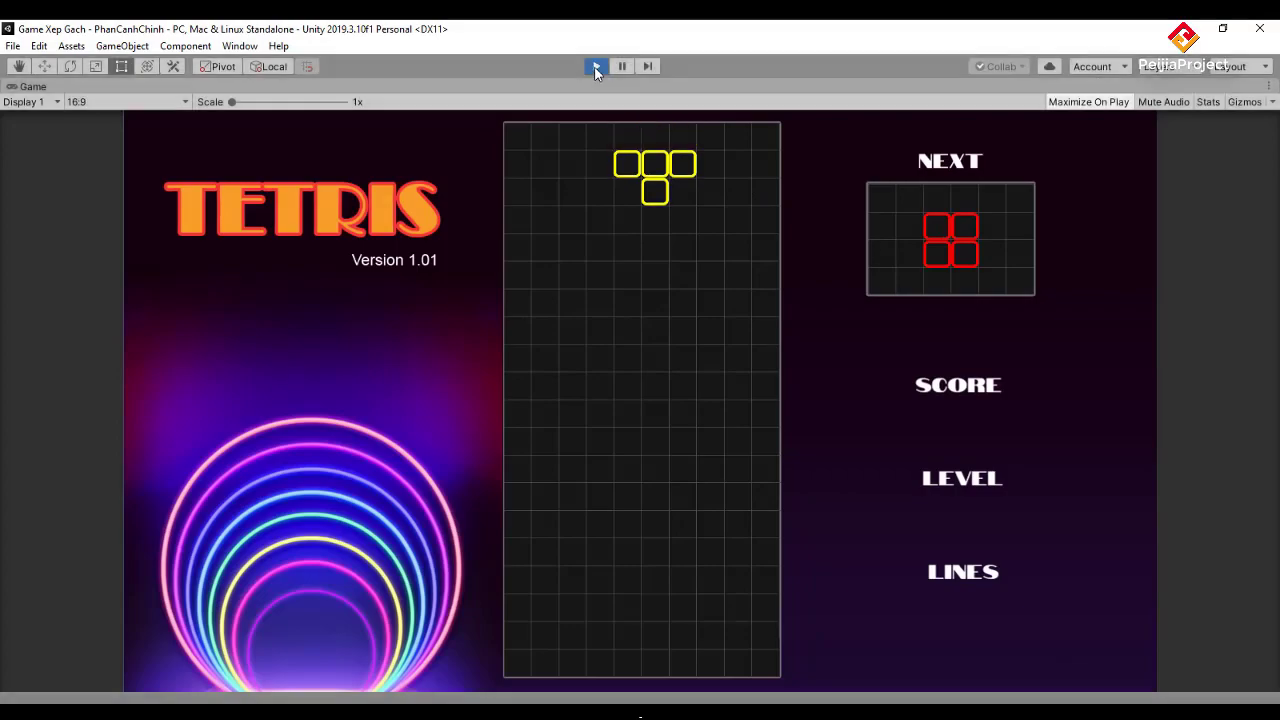
Add an empty else block after the if block in KhoiTaoKhoiGach.
key("alt+Tab")
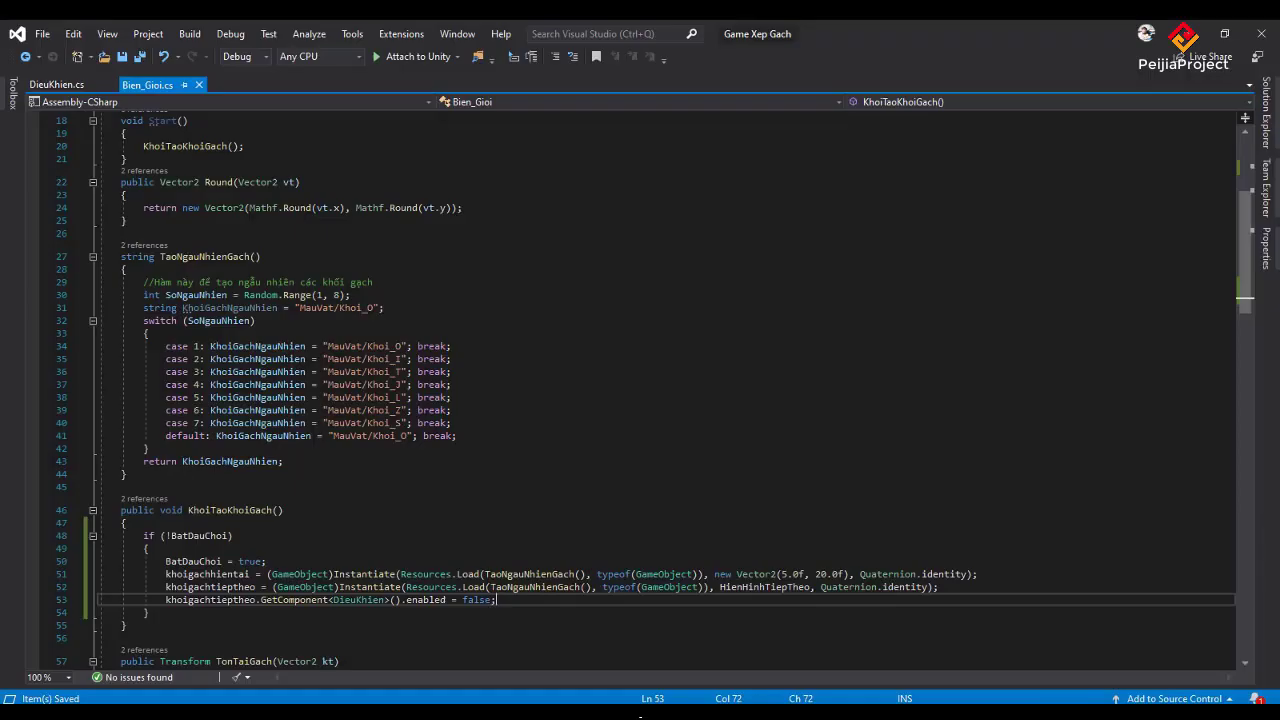
scroll(333, 543, "down", 2)
key("Down")
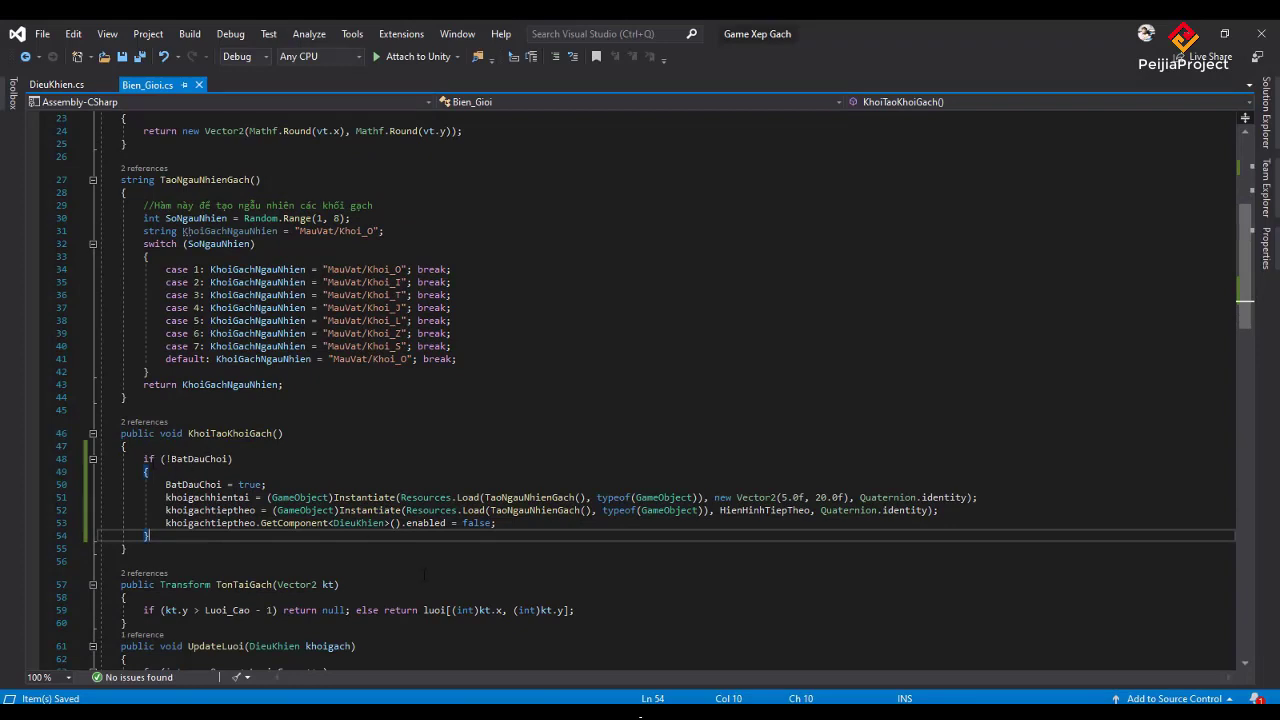
key("Return")
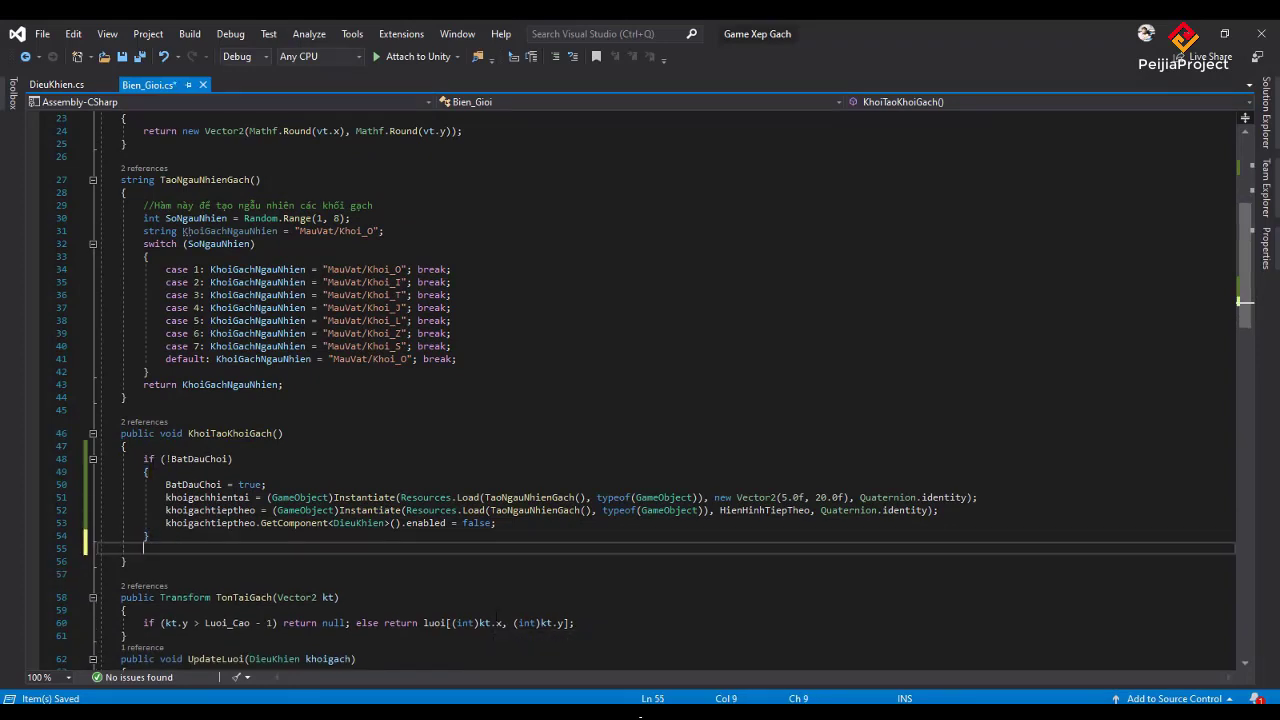
type("else")
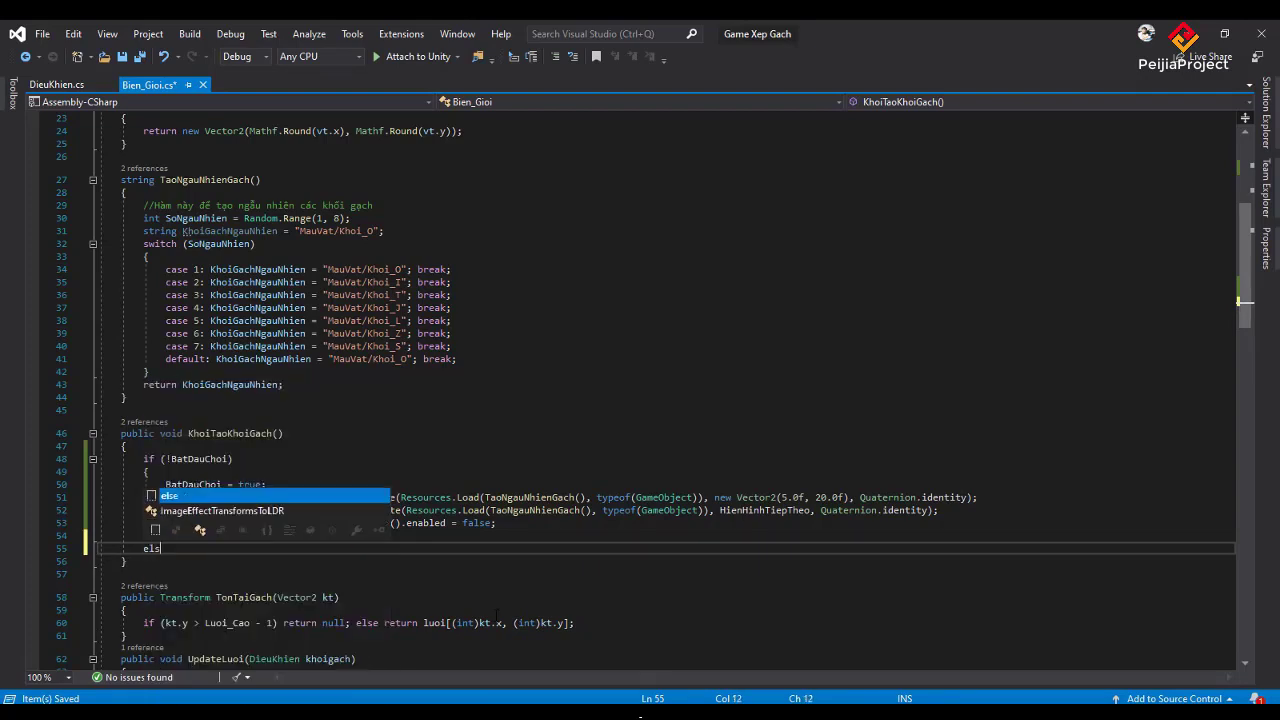
key("Tab")
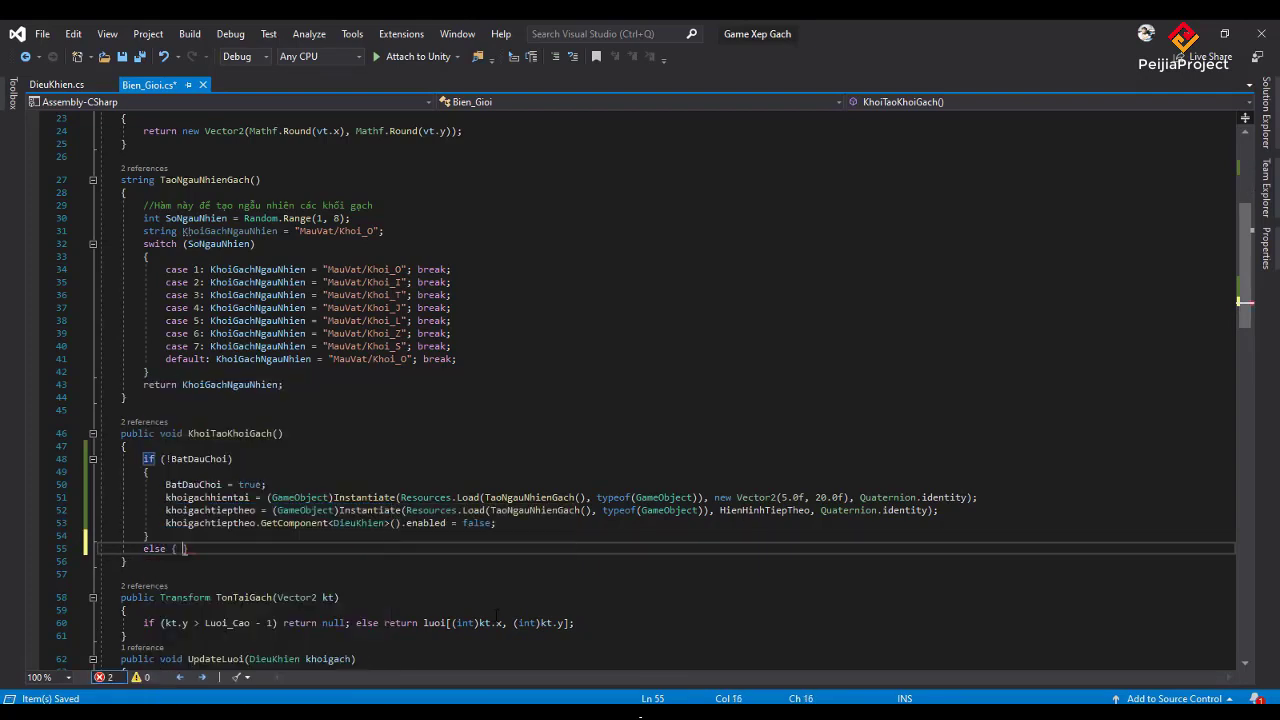
key("Tab")
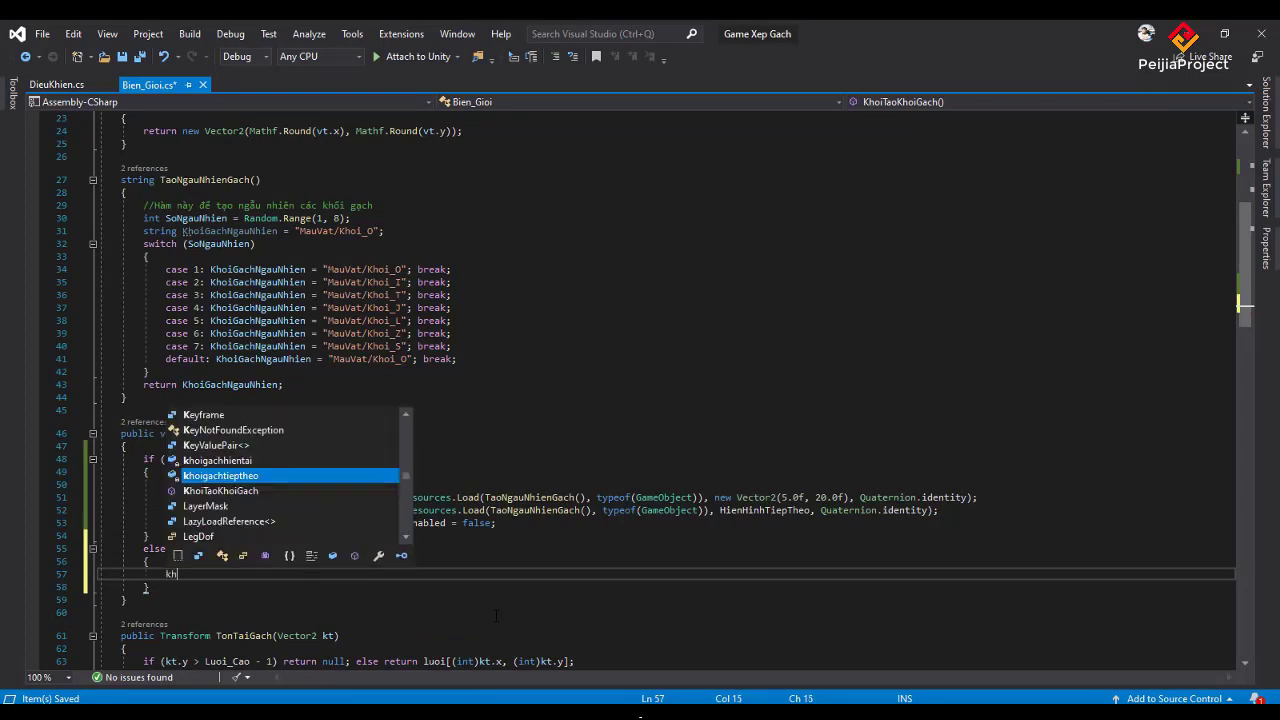
Start line 57 as khoigachtieptheo.transform.localPosition = new Vector2( inside the else block.
type("khoigacht")
key("Tab")
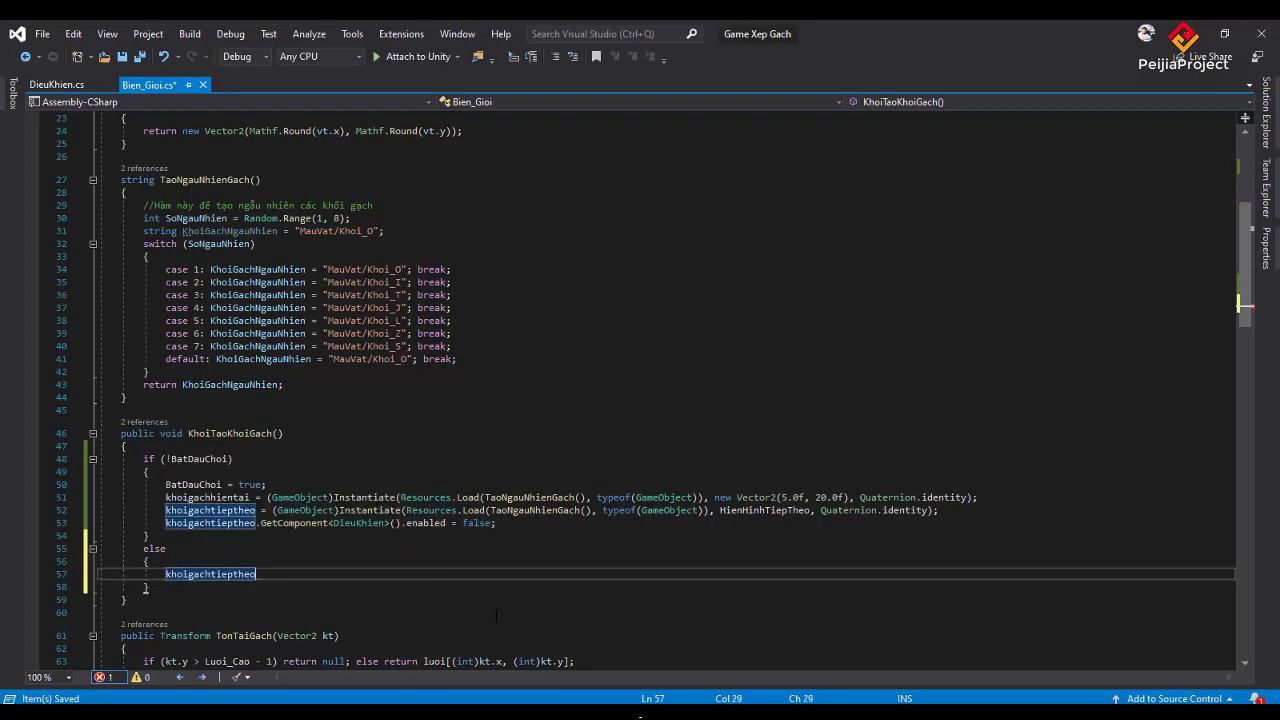
type(".")
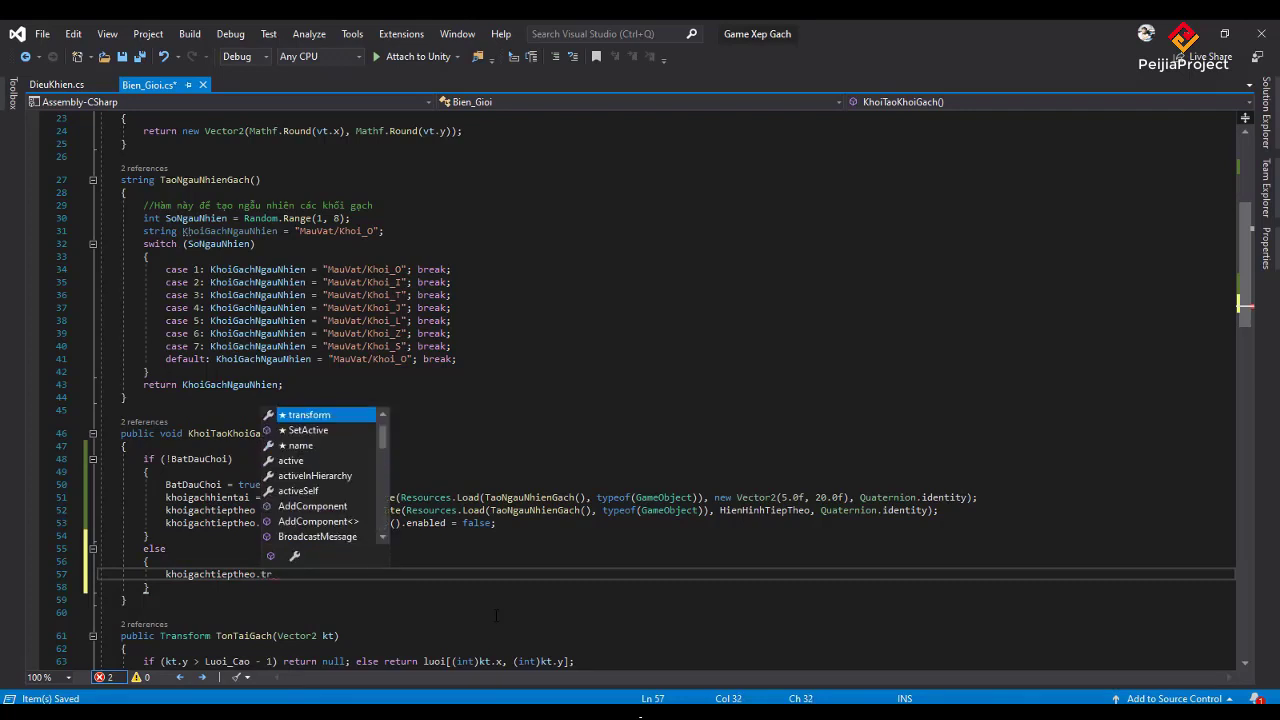
type("tr")
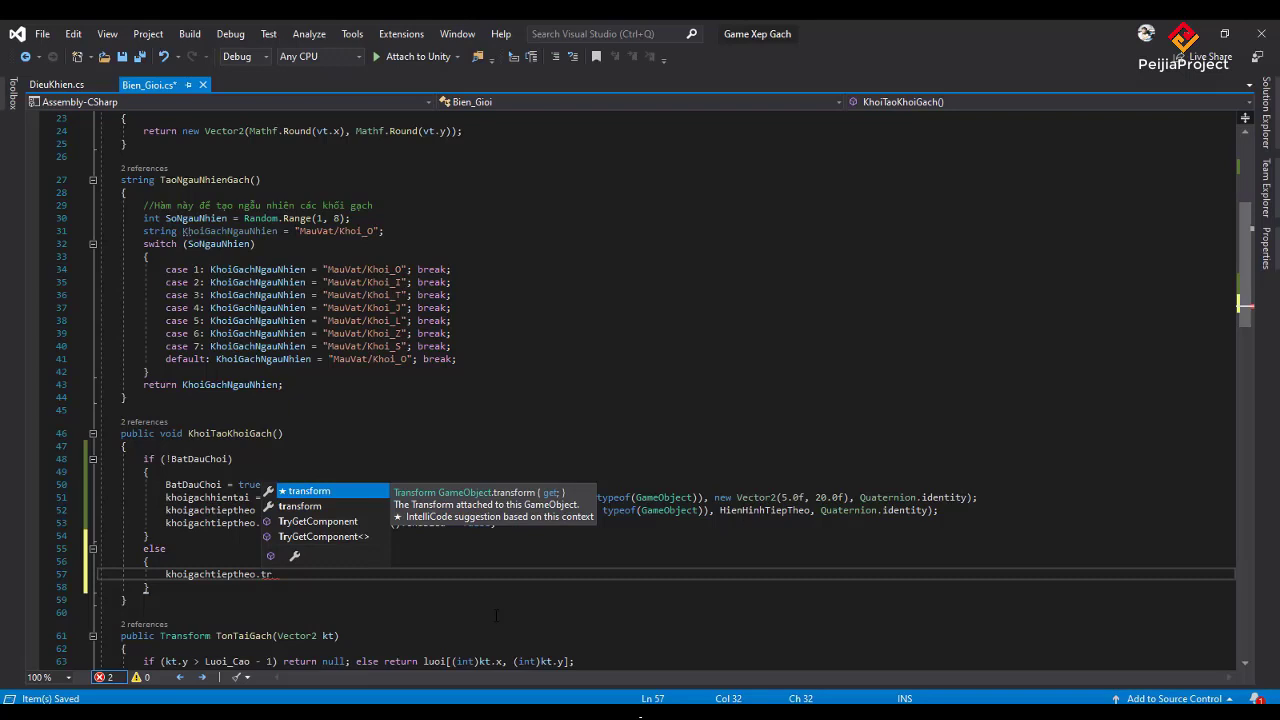
type(".lo")
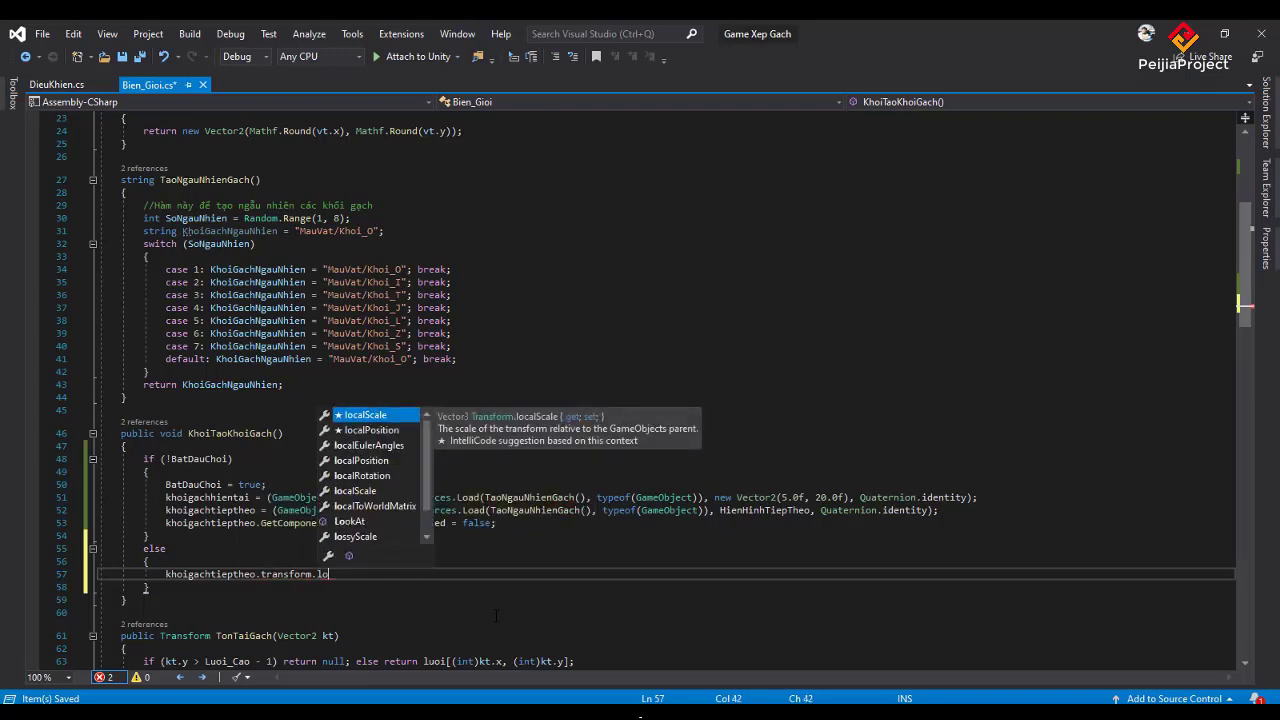
key("Down")
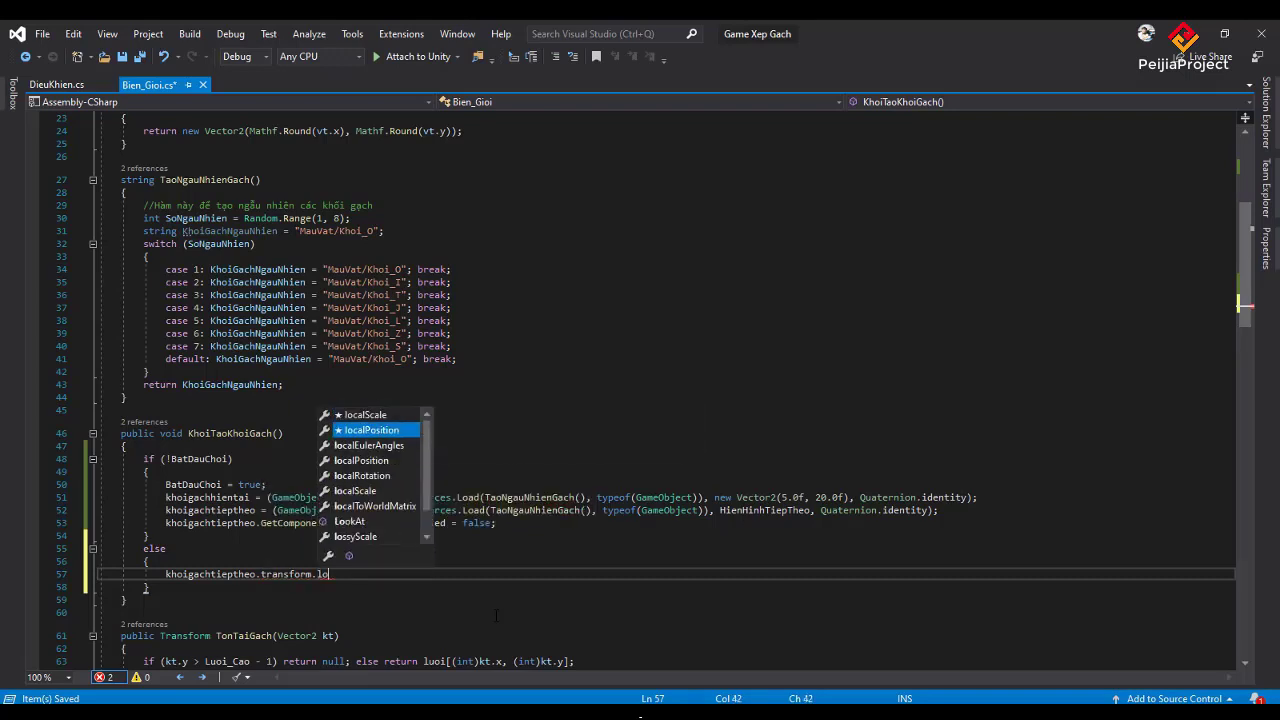
key("Down")
key("Down")
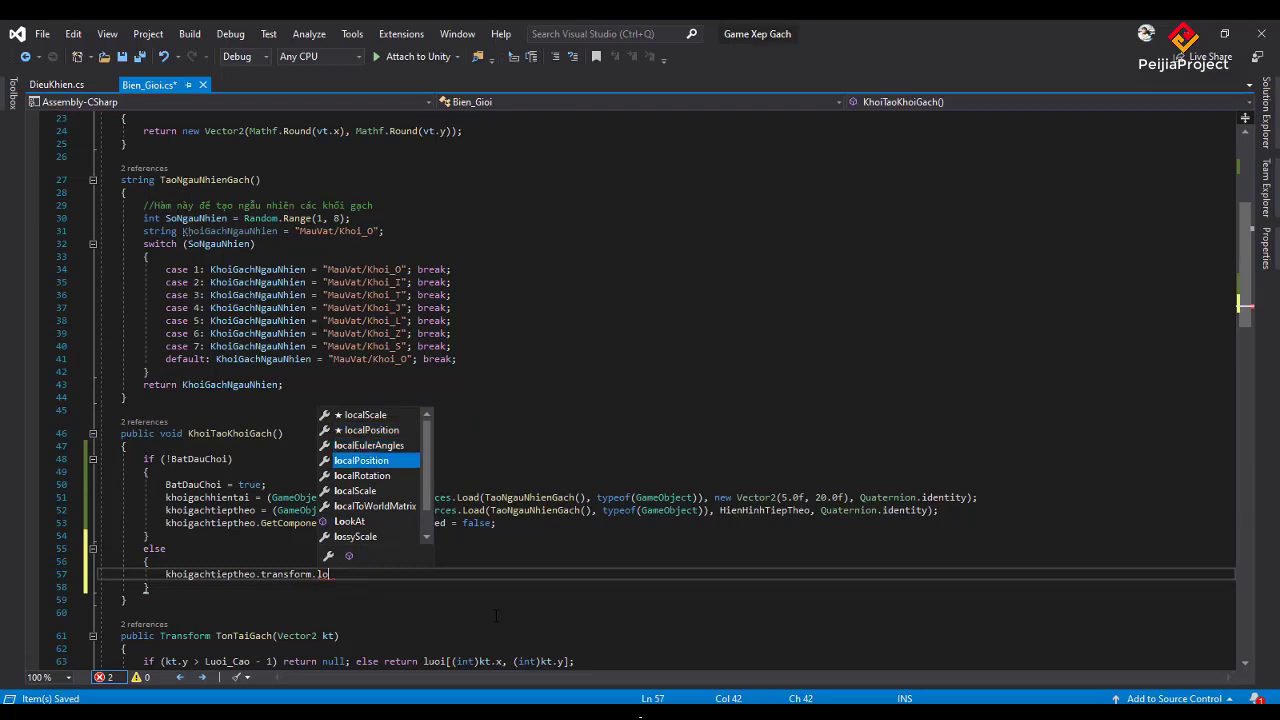
type("ca")
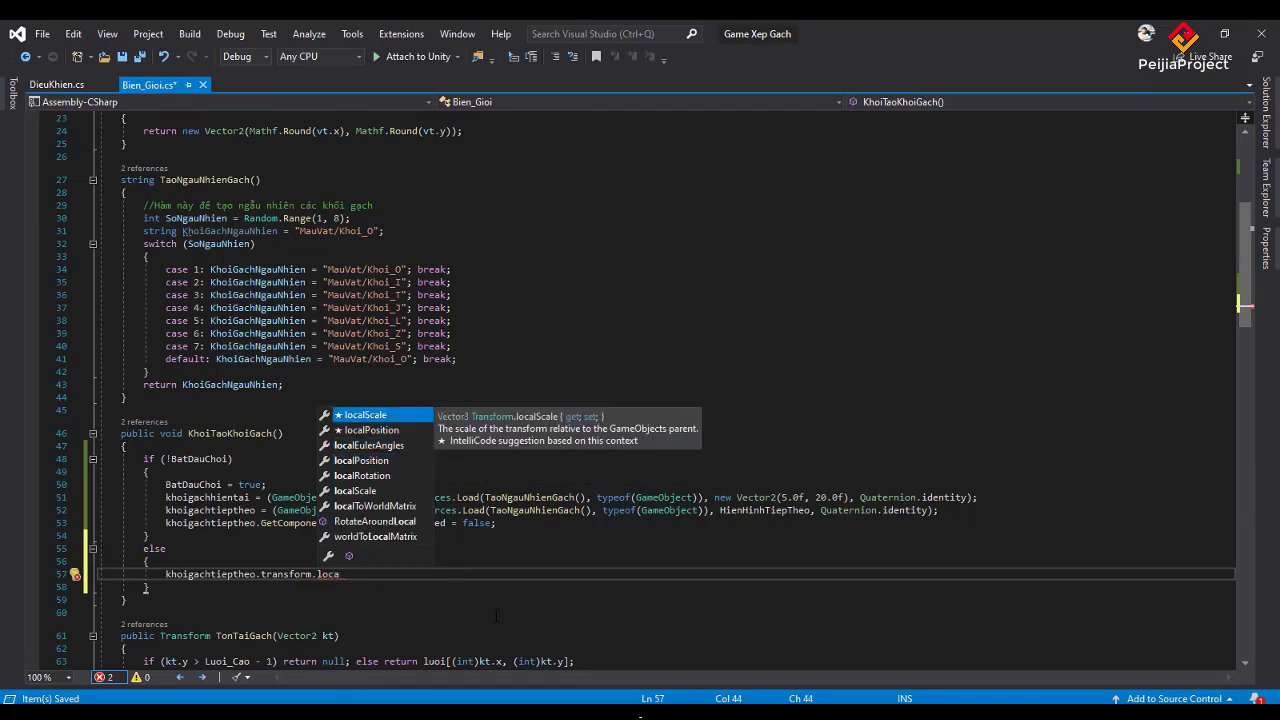
type("t")
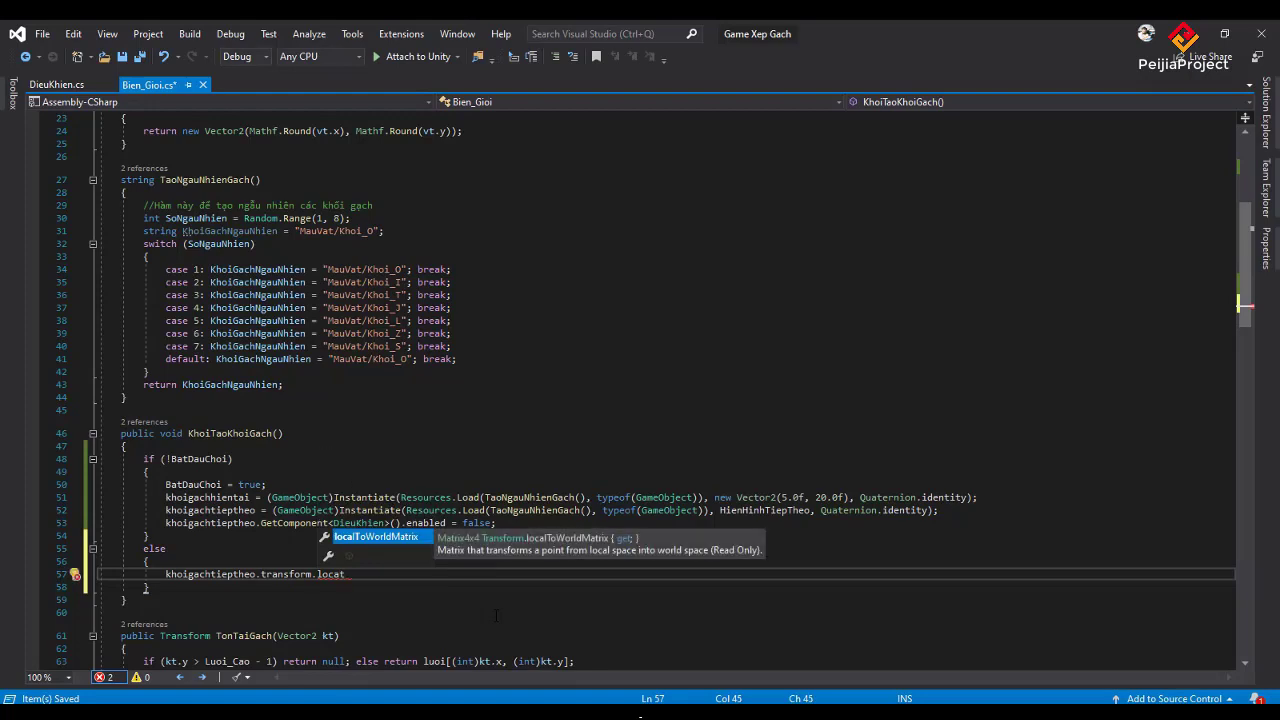
key("BackSpace")
type("l")
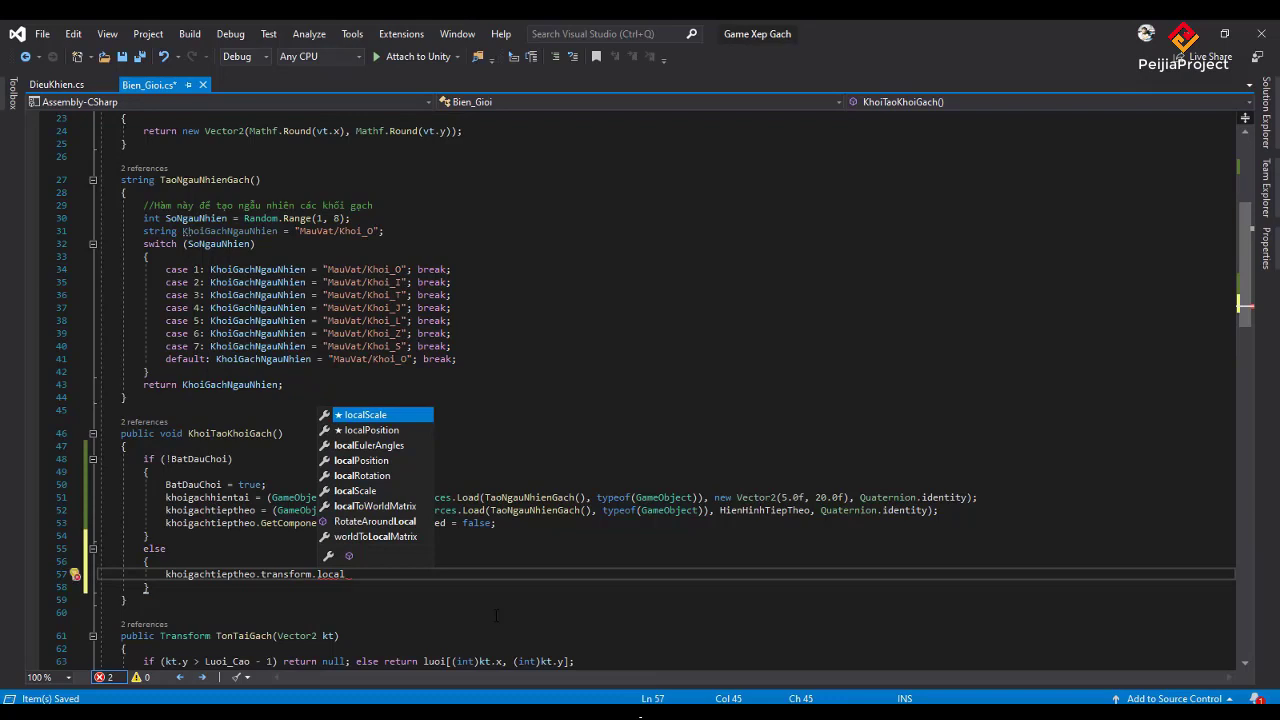
key("Down")
key("Tab")
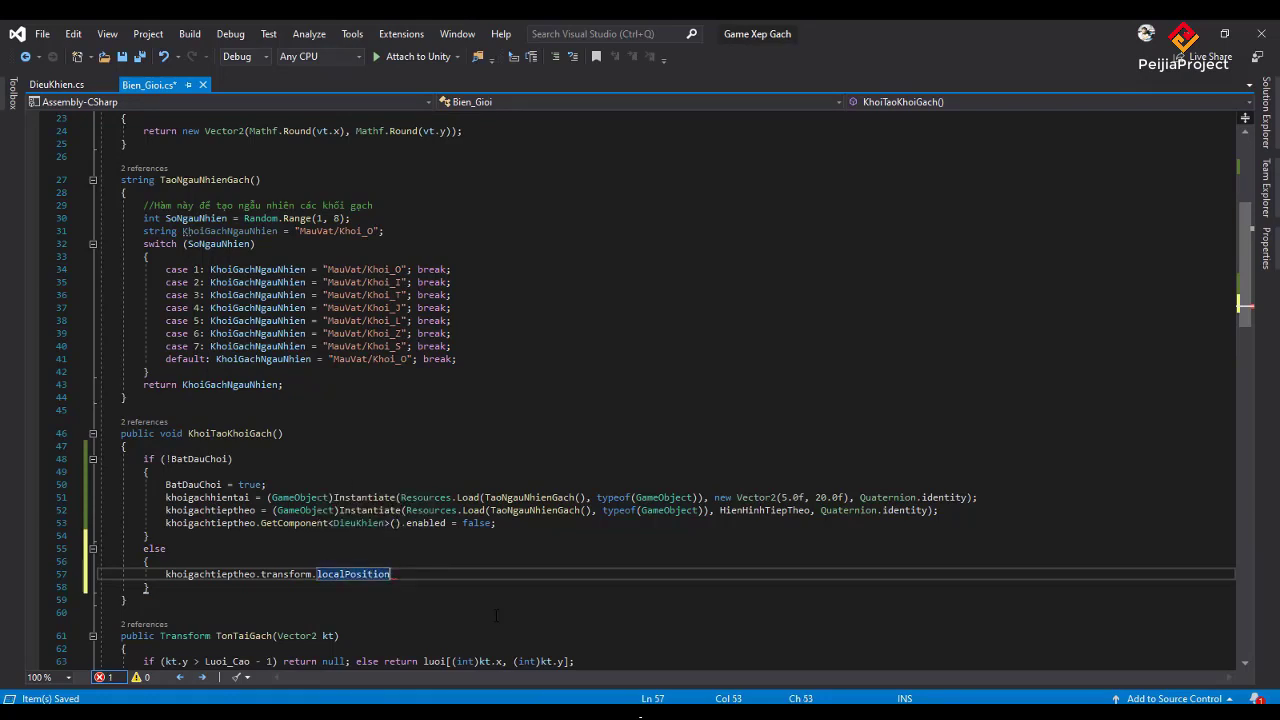
type("=new")
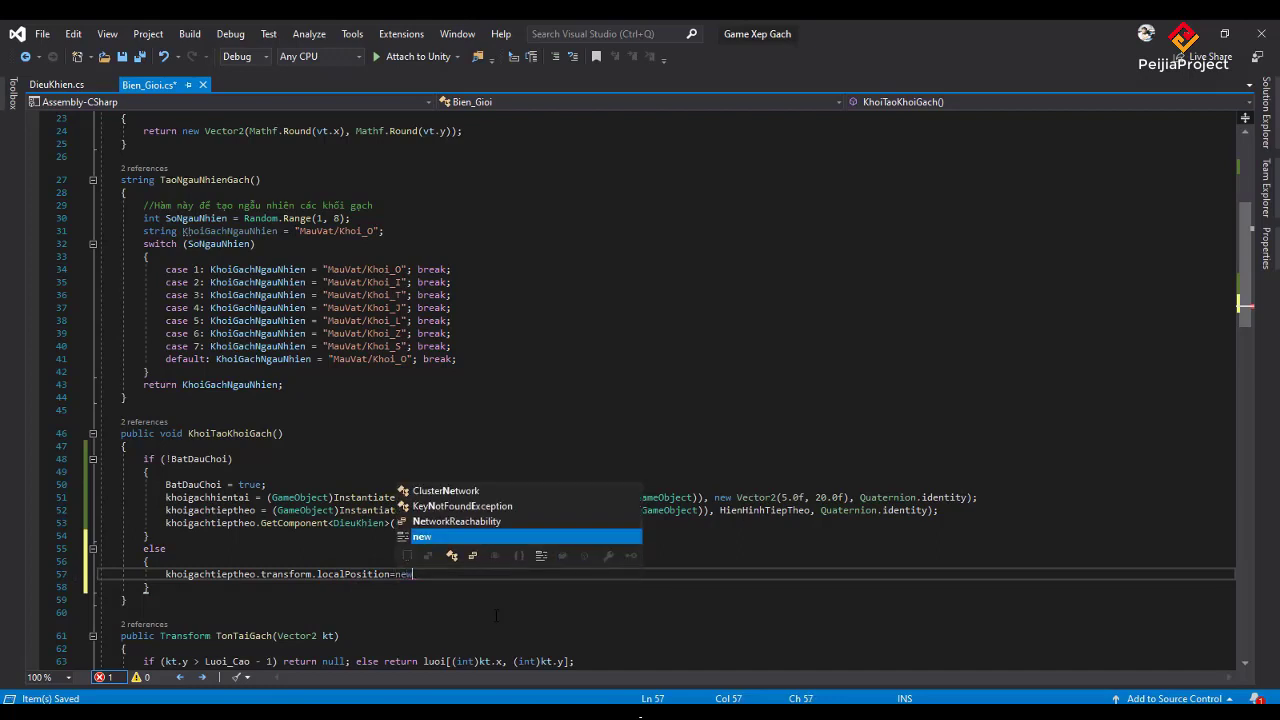
type(" ve")
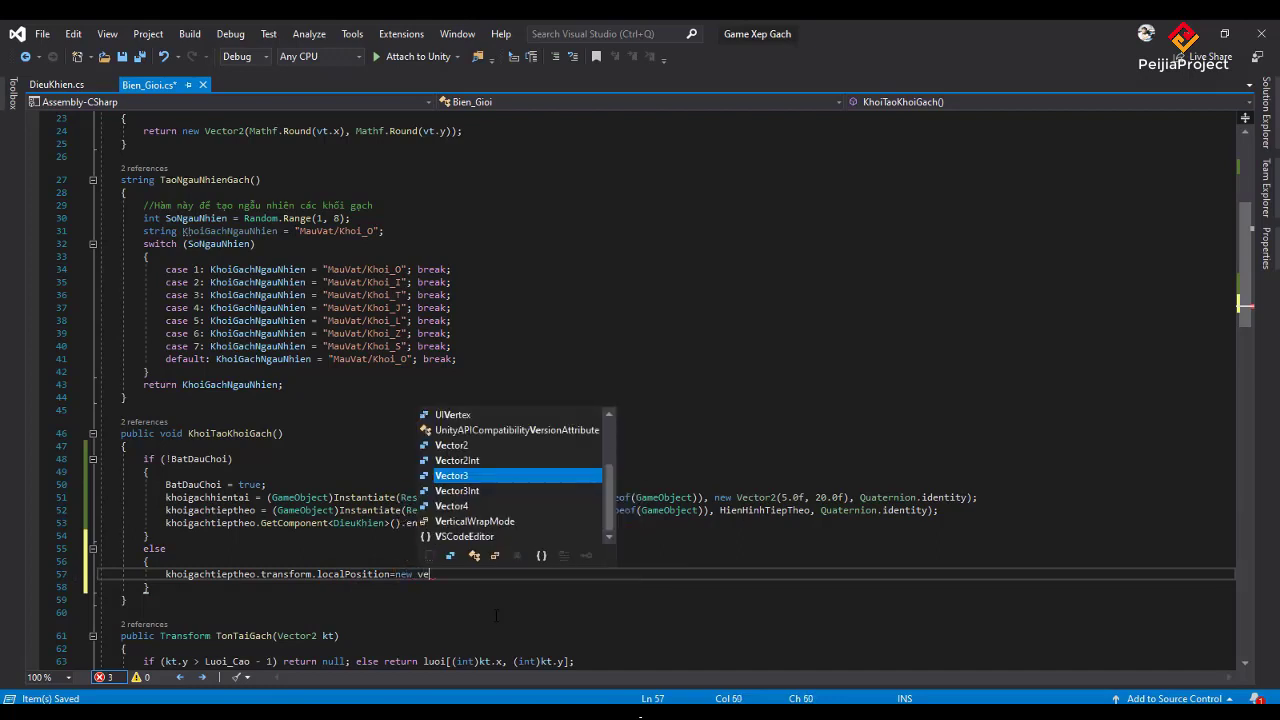
key("Up")
key("Up")
key("Tab")
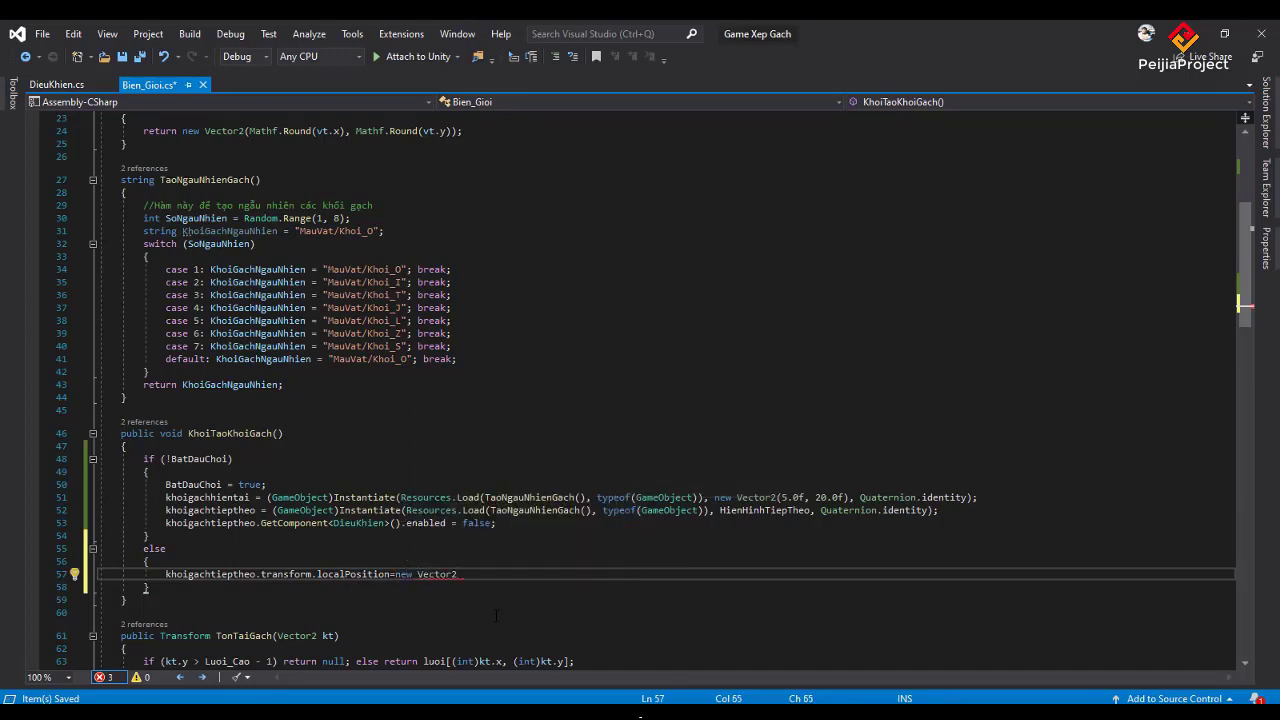
type("(")
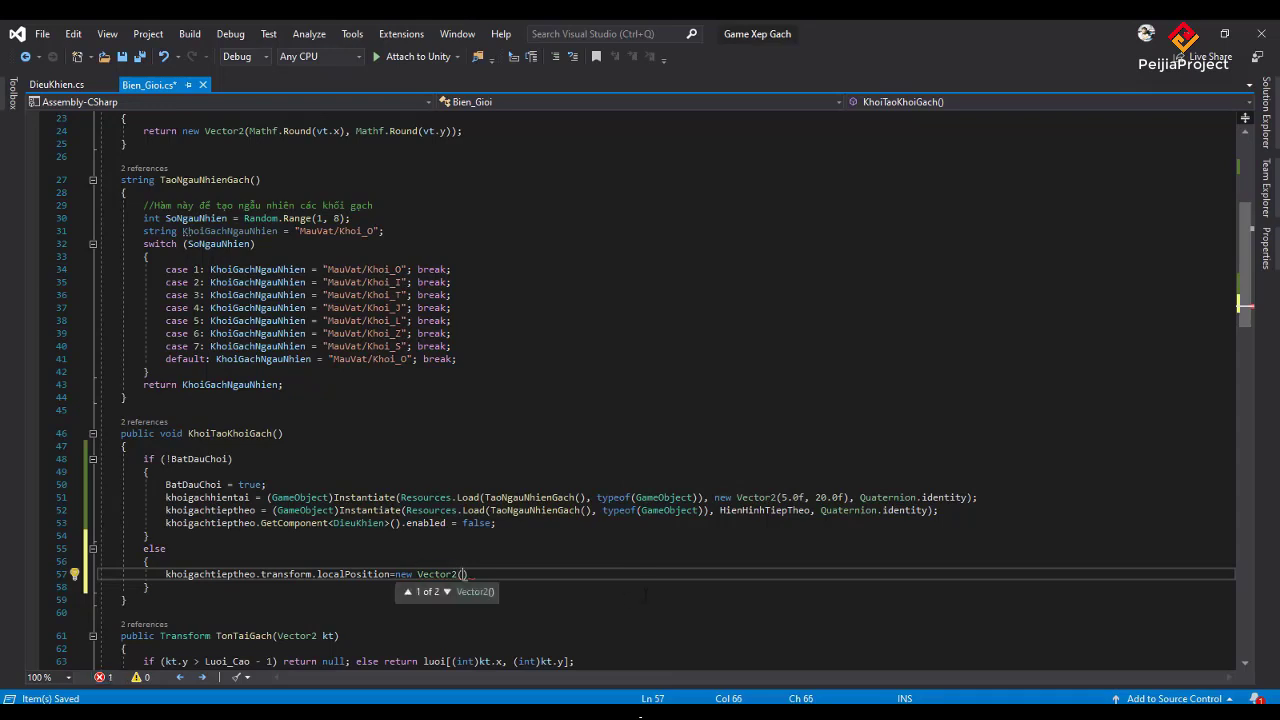
Copy Vector2(5.0f, 20.0f) from line 51 into line 57, end it with a semicolon, and add a new line.
left_click_drag(737, 497, 851, 497)
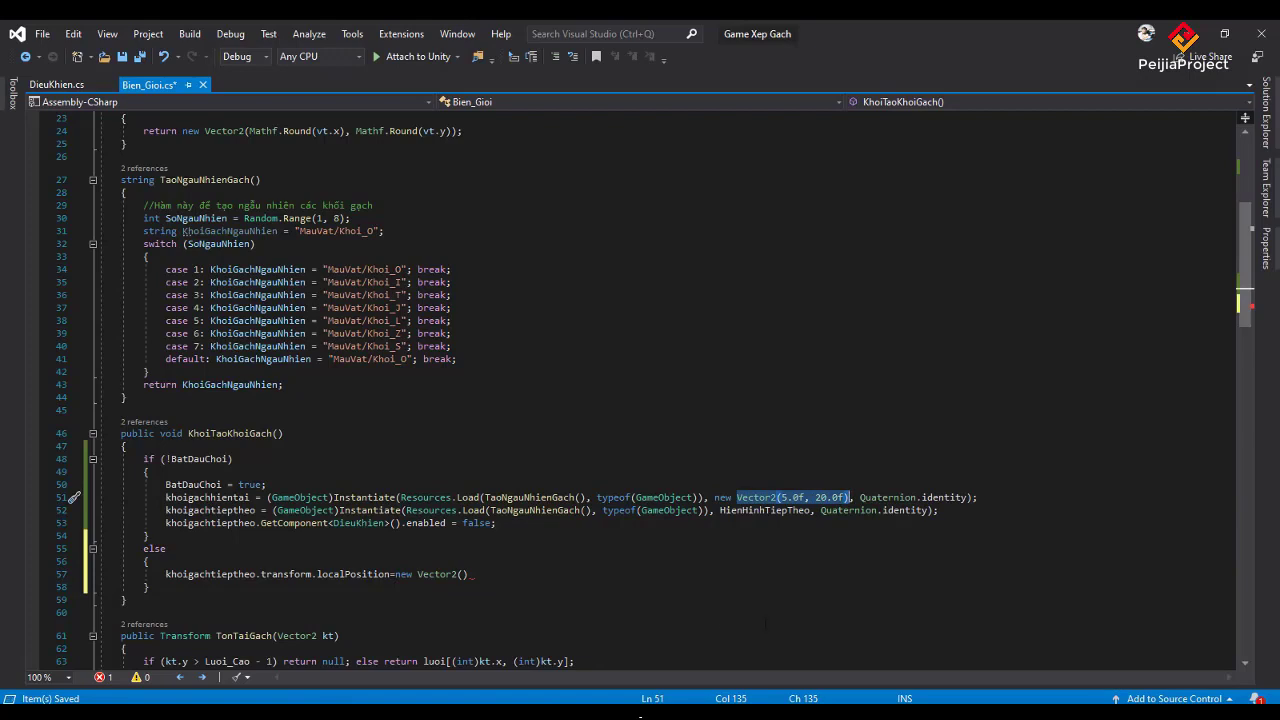
key("ctrl+c")
left_click_drag(417, 574, 468, 574)
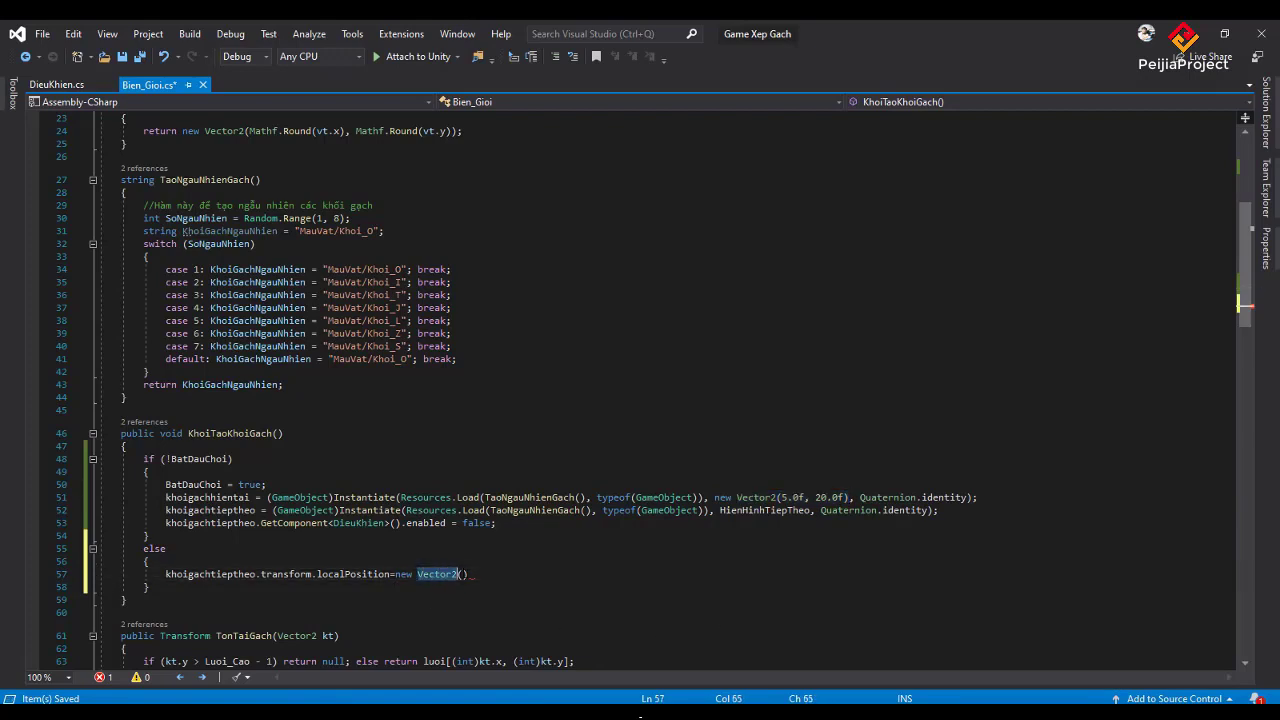
key("ctrl+v")
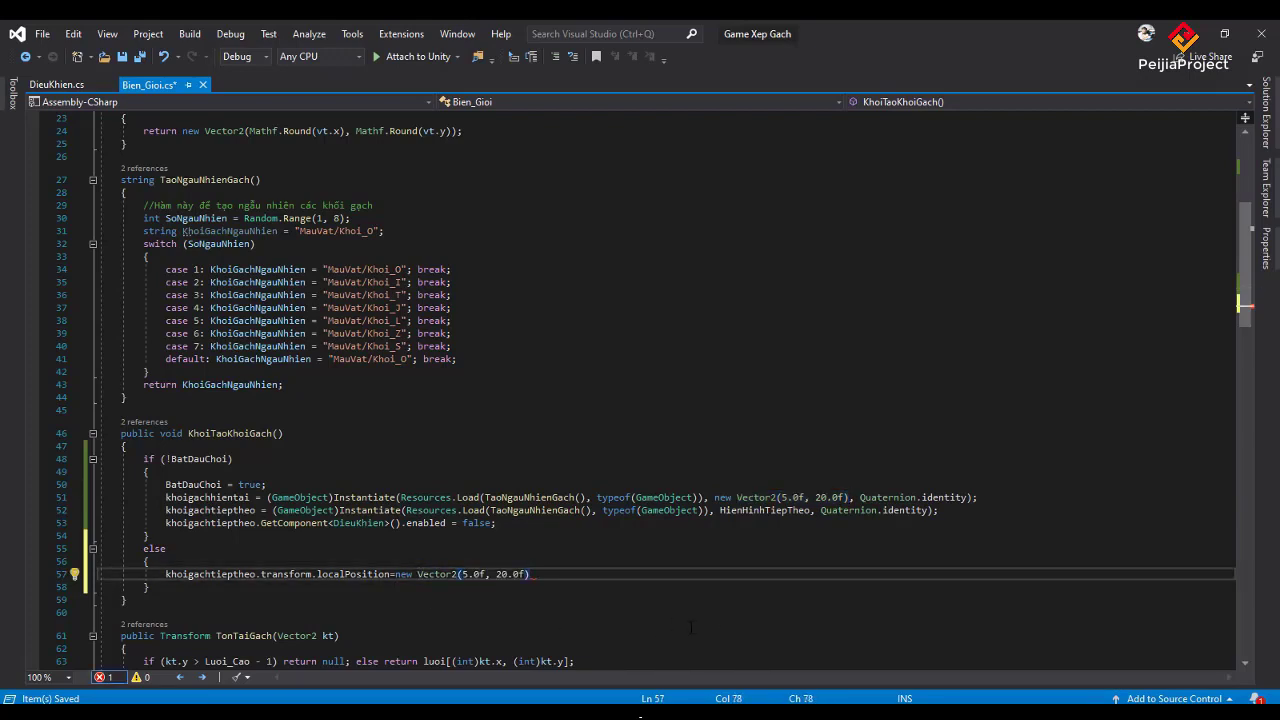
type(";")
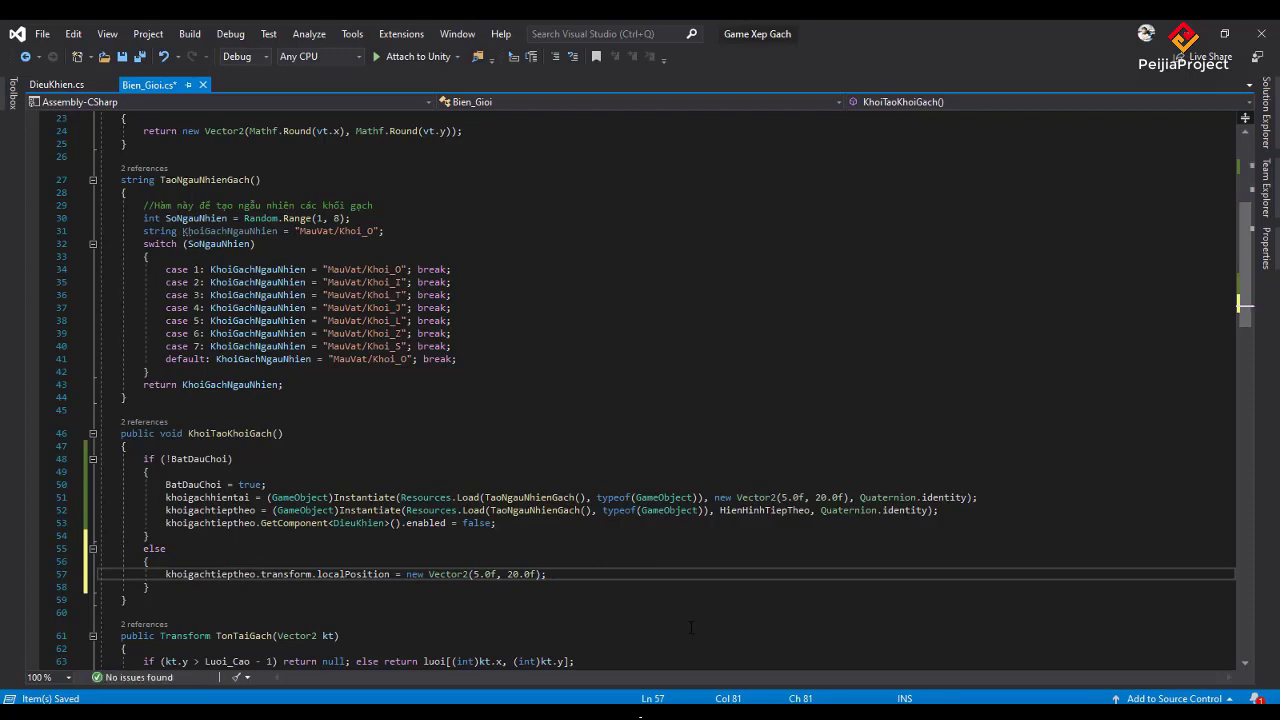
key("Return")
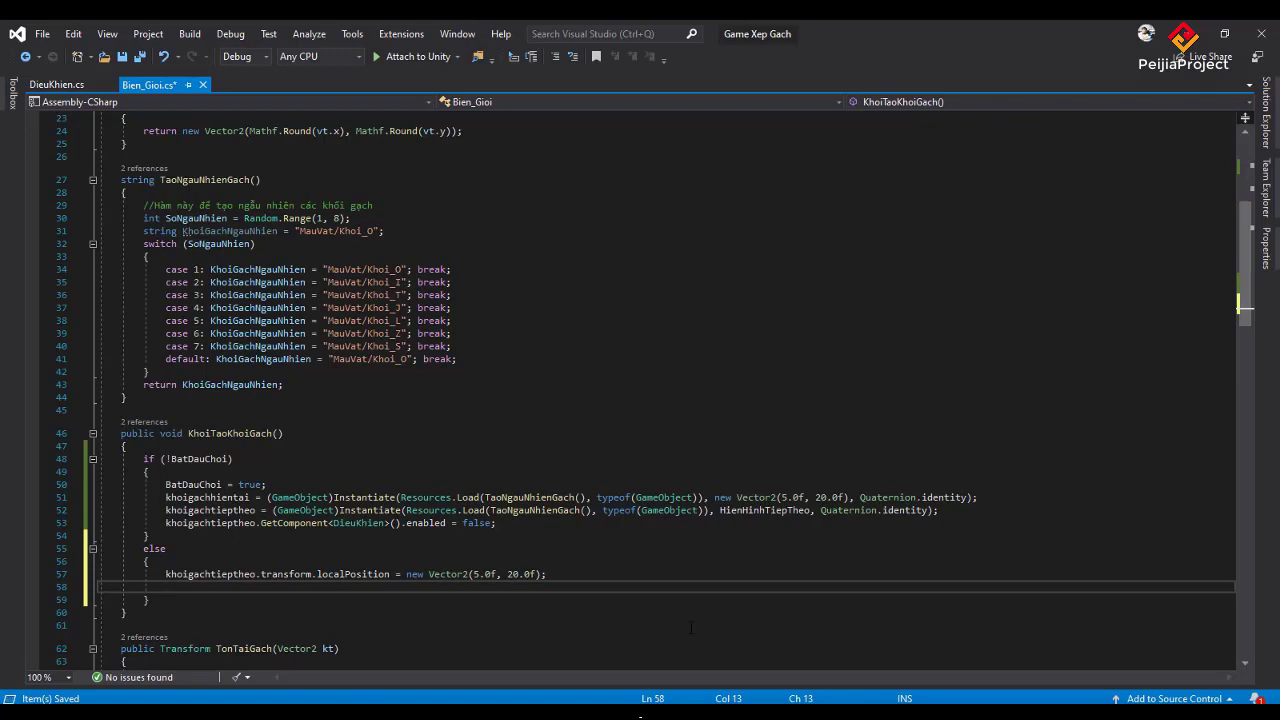
Write khoigachhientai = khoigachtieptheo; on line 58, then select line 53 for copying.
type("kho")
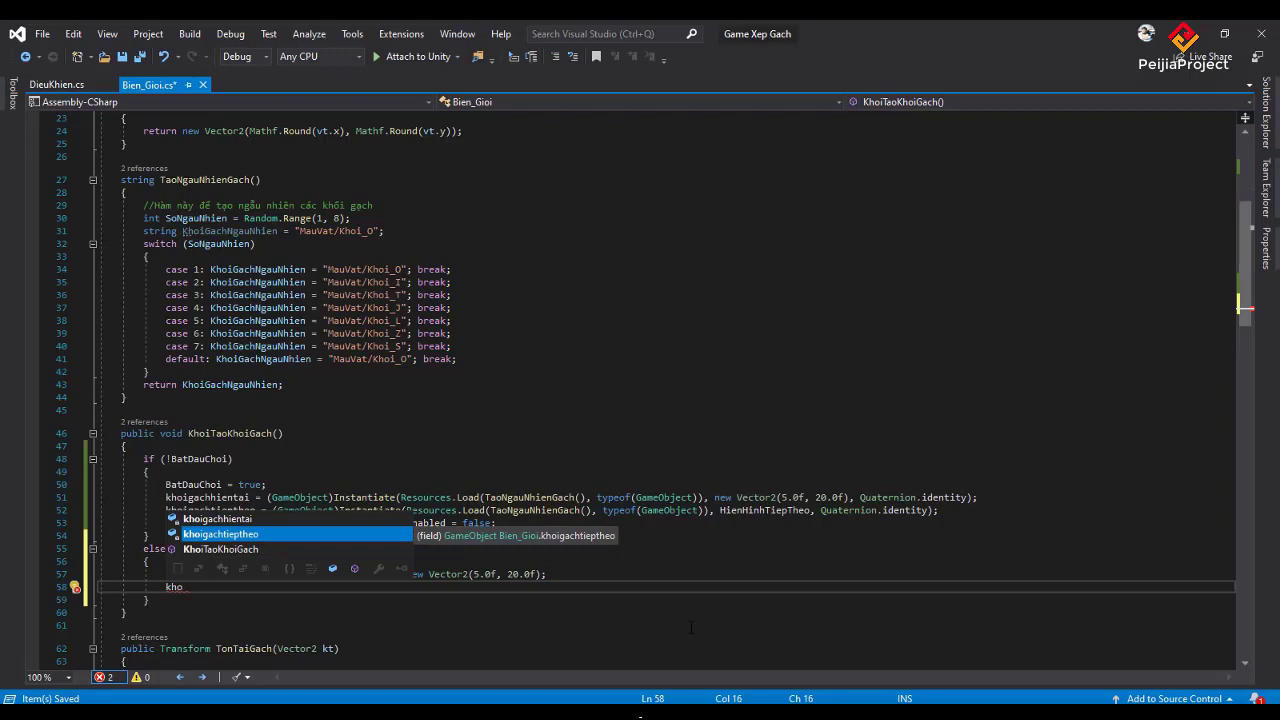
key("Up")
key("Tab")
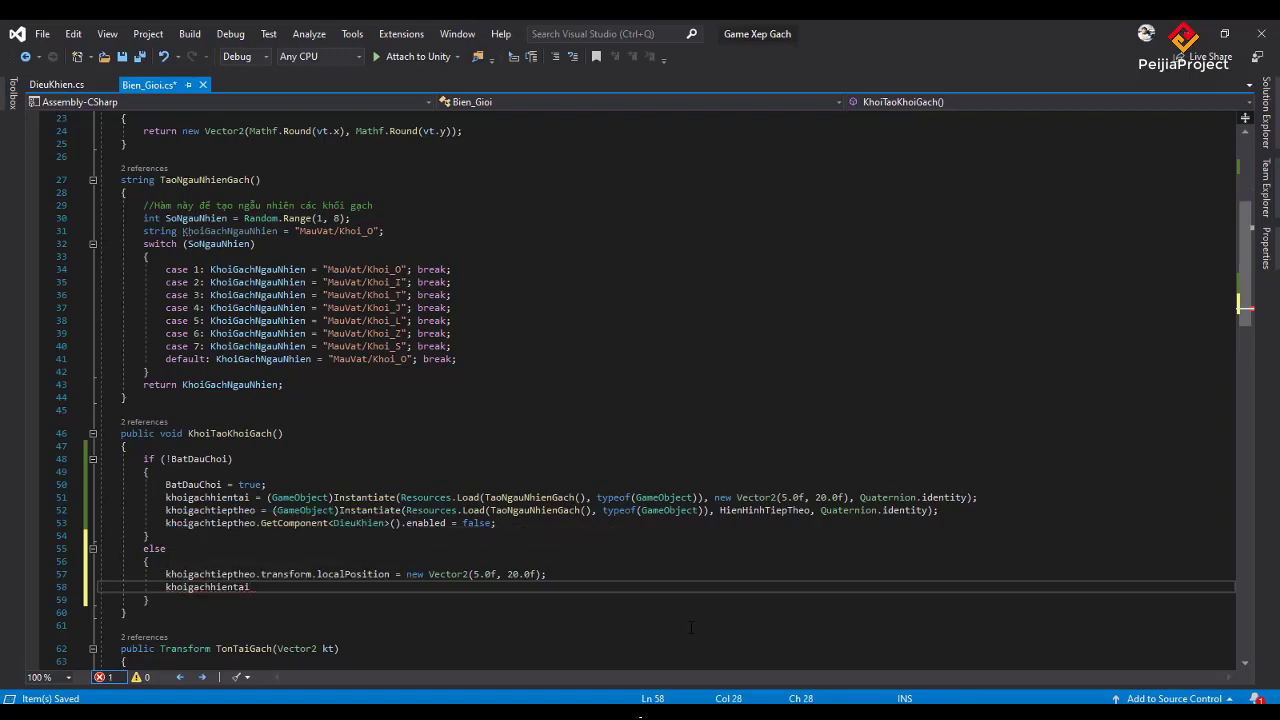
type("=")
type("khoi")
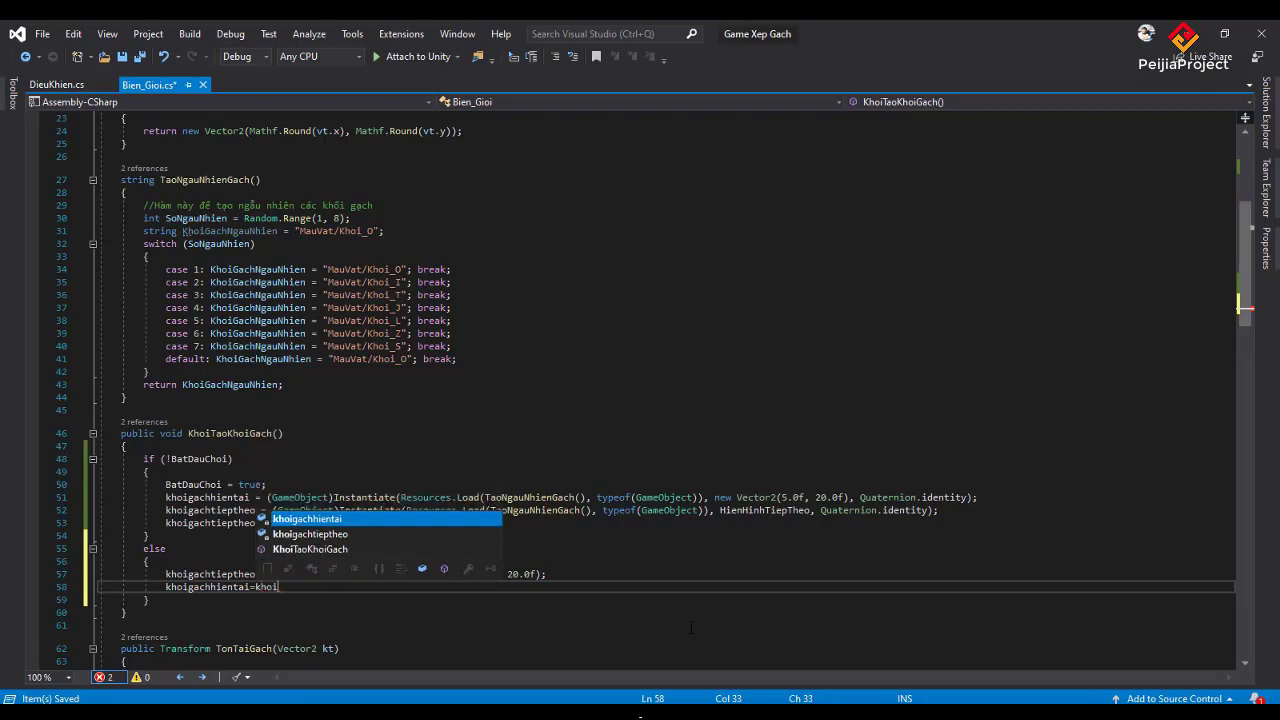
key("Down")
key("Tab")
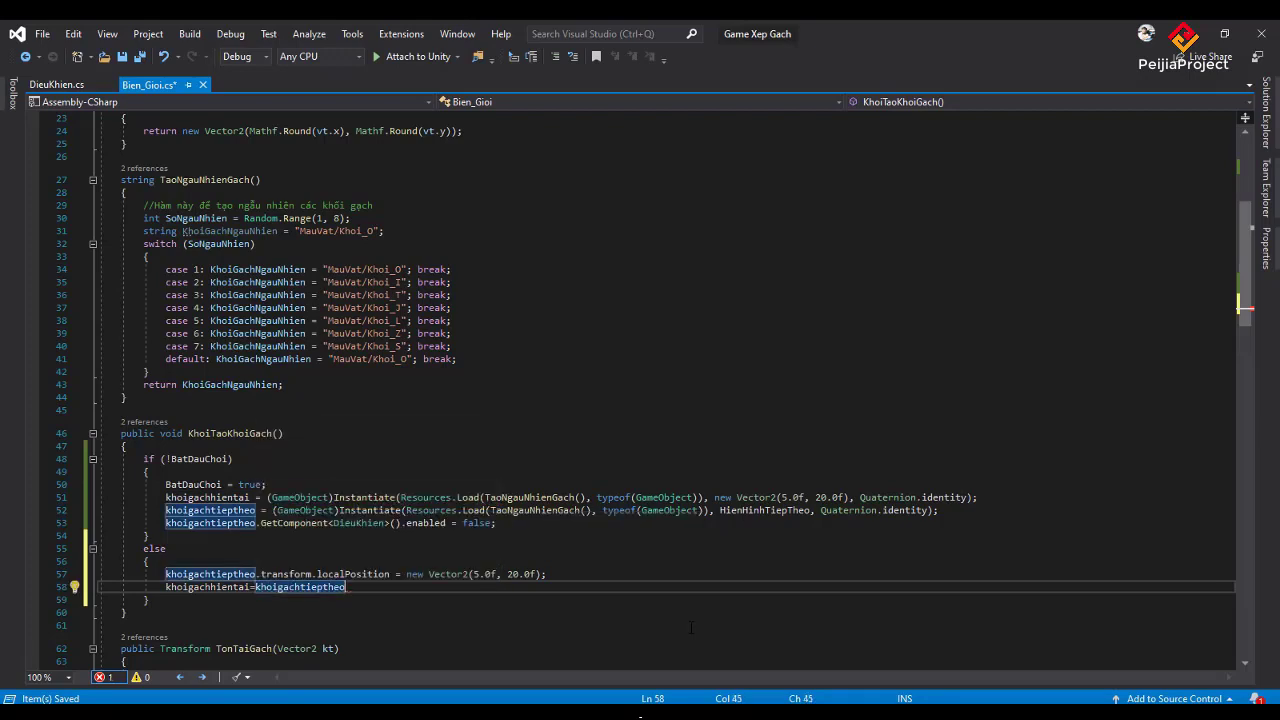
type(";")
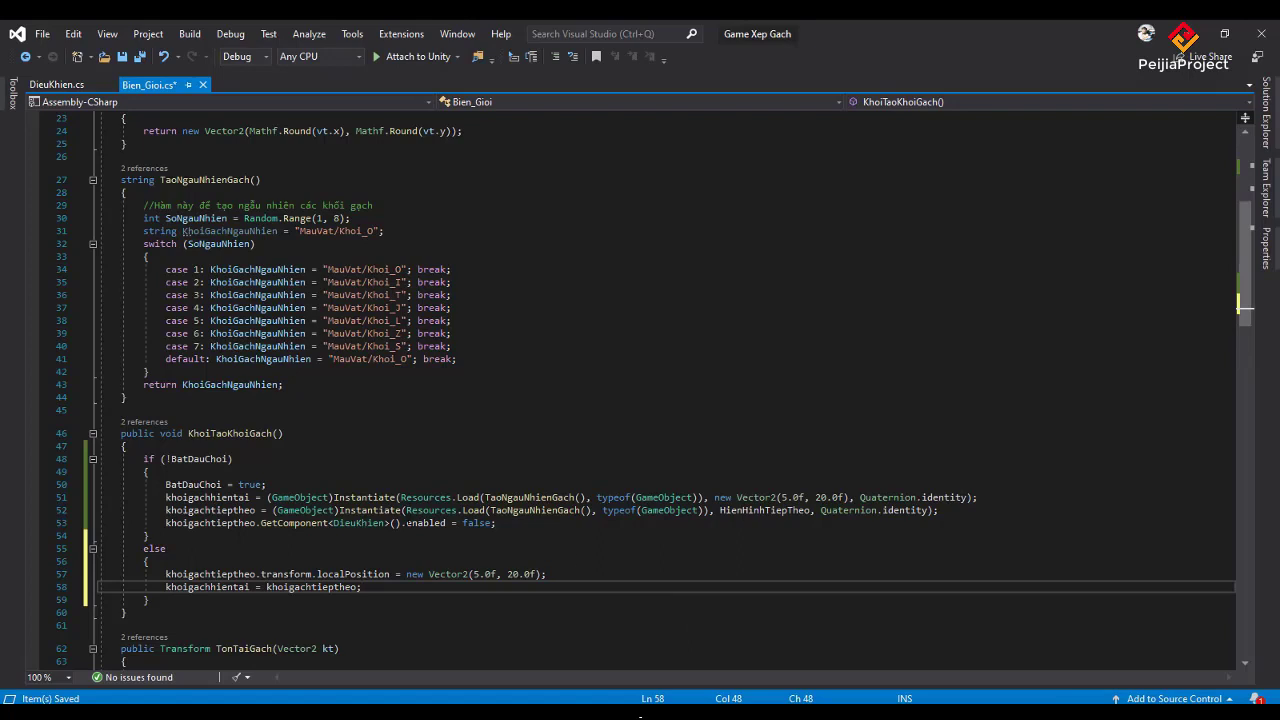
left_click_drag(166, 523, 496, 523)
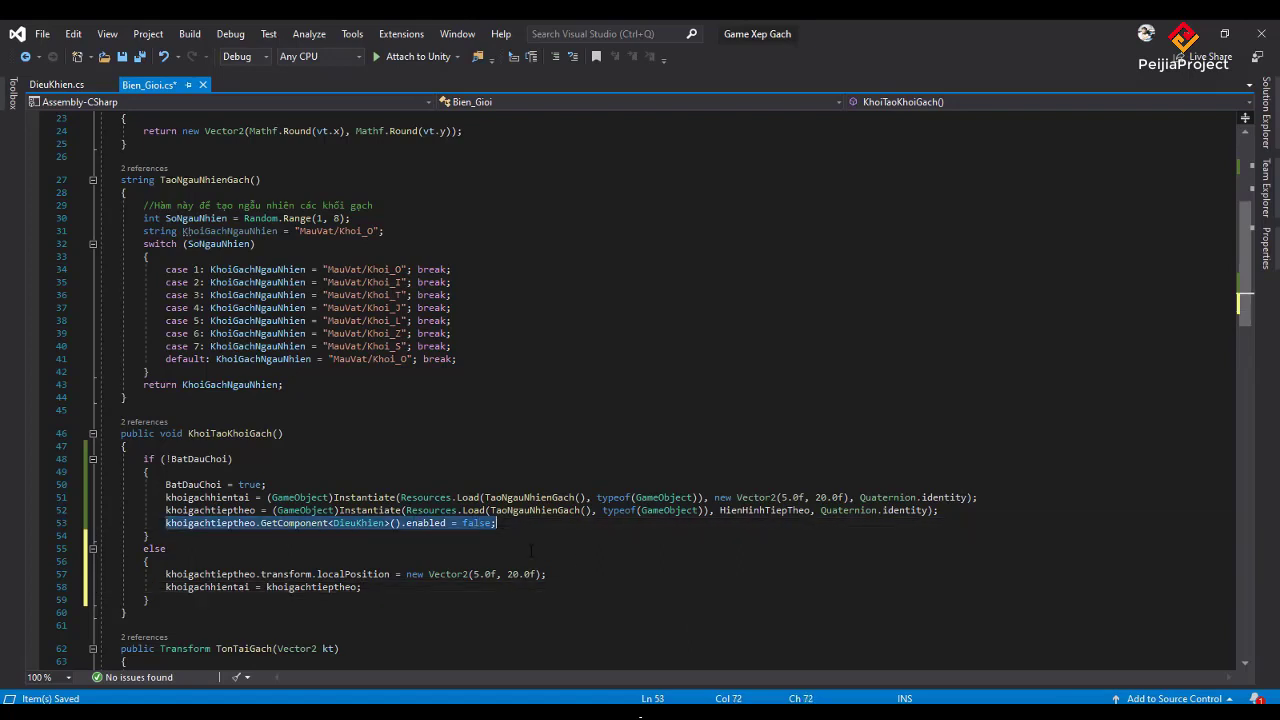
Paste the DieuKhien line as line 59 with enabled set to true.
left_click(399, 588)
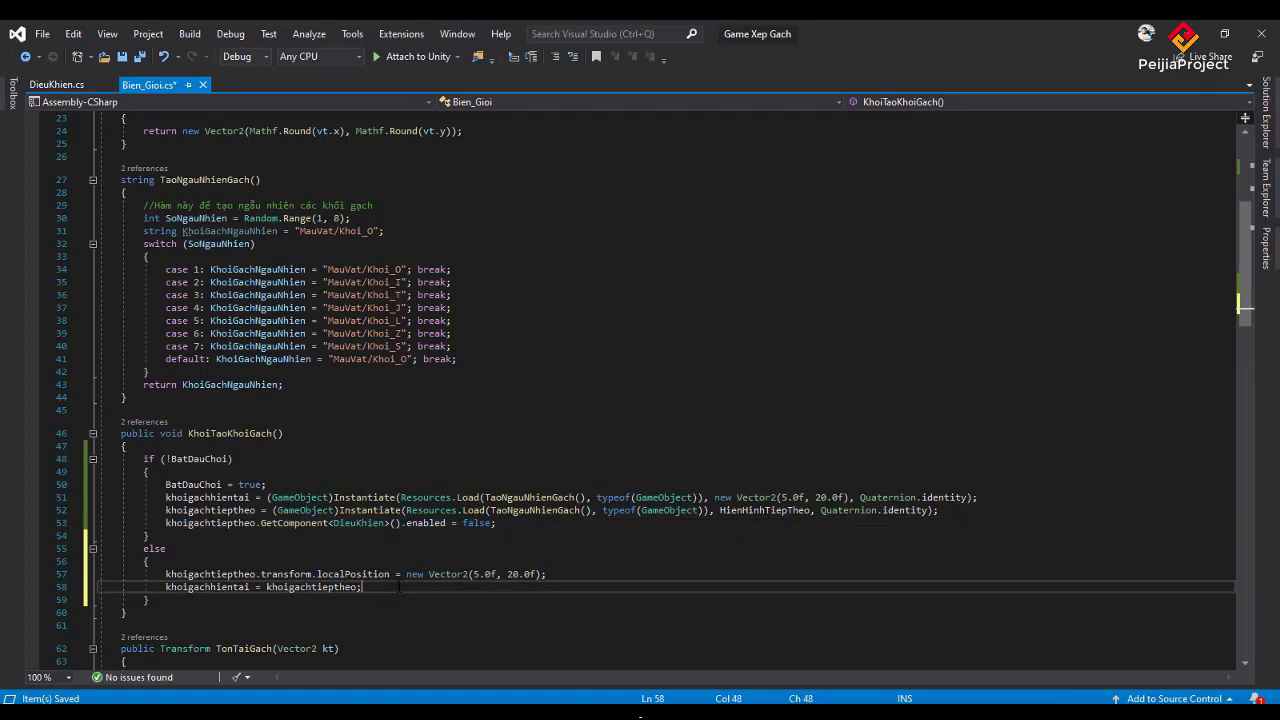
key("Return")
key("ctrl+v")
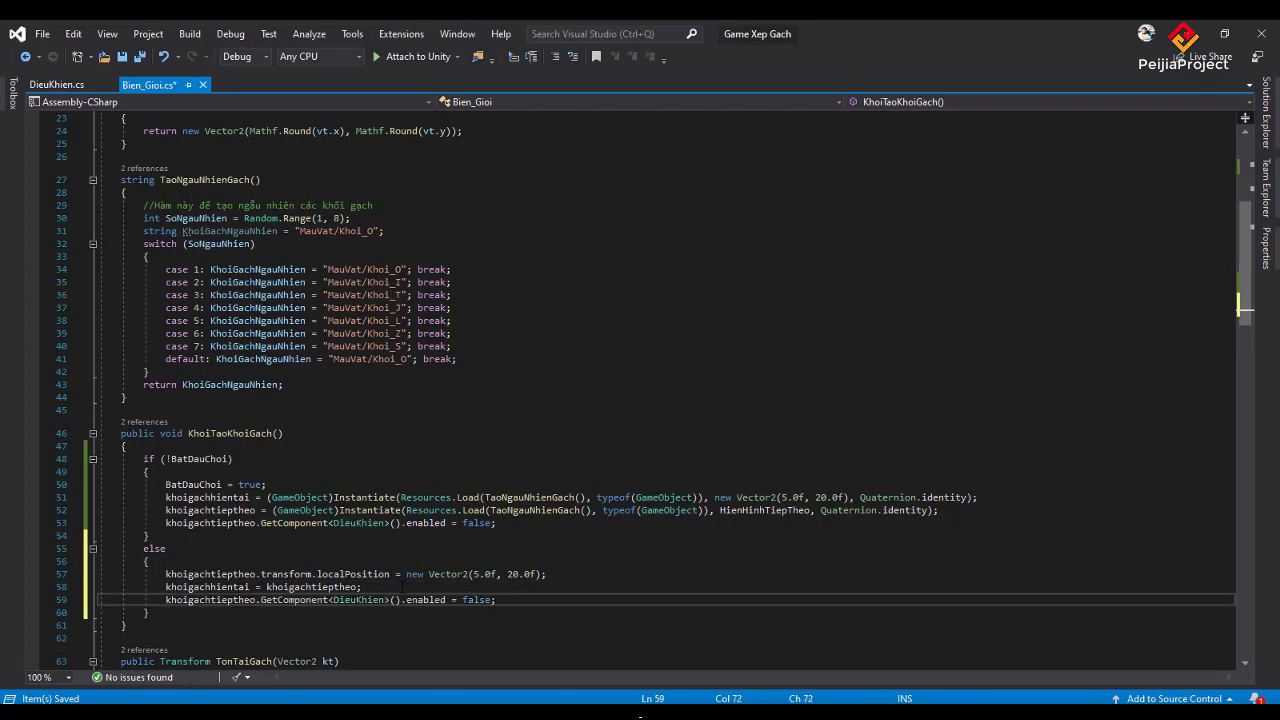
key("BackSpace")
key("BackSpace")
key("BackSpace")
key("BackSpace")
key("BackSpace")
type("true")
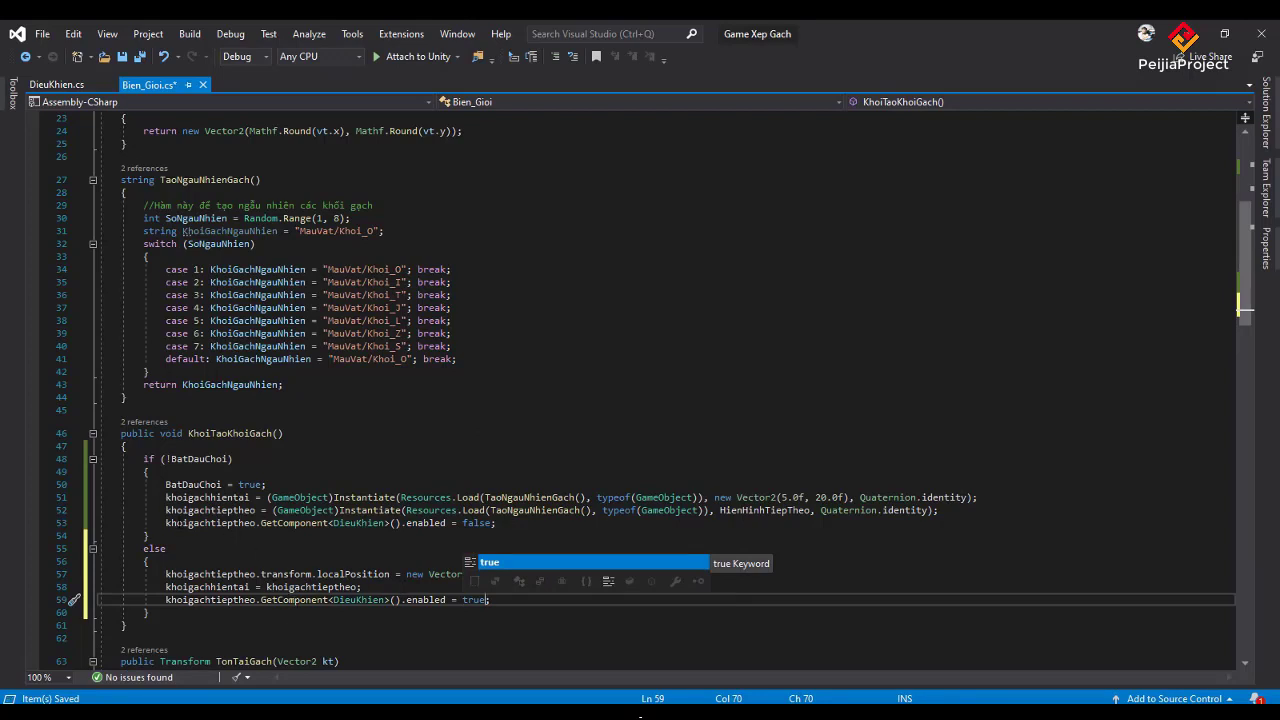
Duplicate the Instantiate and disable lines 52–53 into the else branch, save Bien_Gioi.cs, and return to Unity.
left_click(165, 510)
left_click_drag(478, 527, 517, 529)
key("ctrl+c")
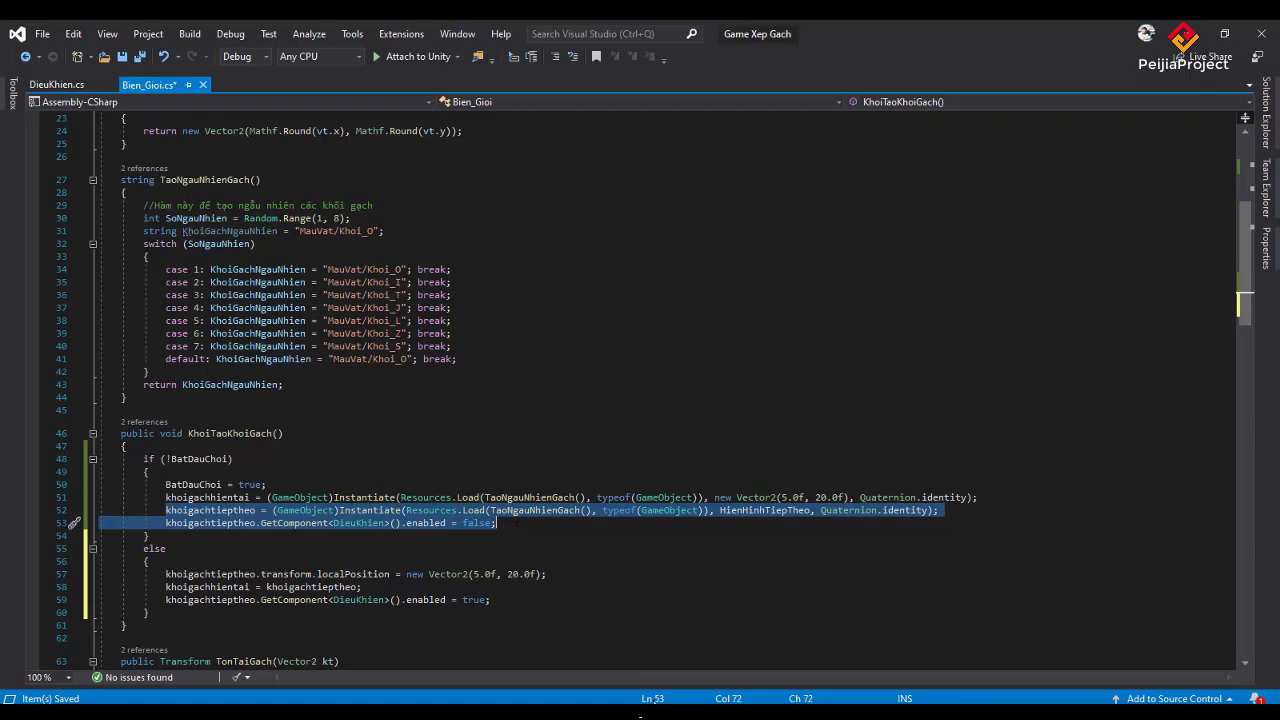
left_click(538, 603)
key("Return")
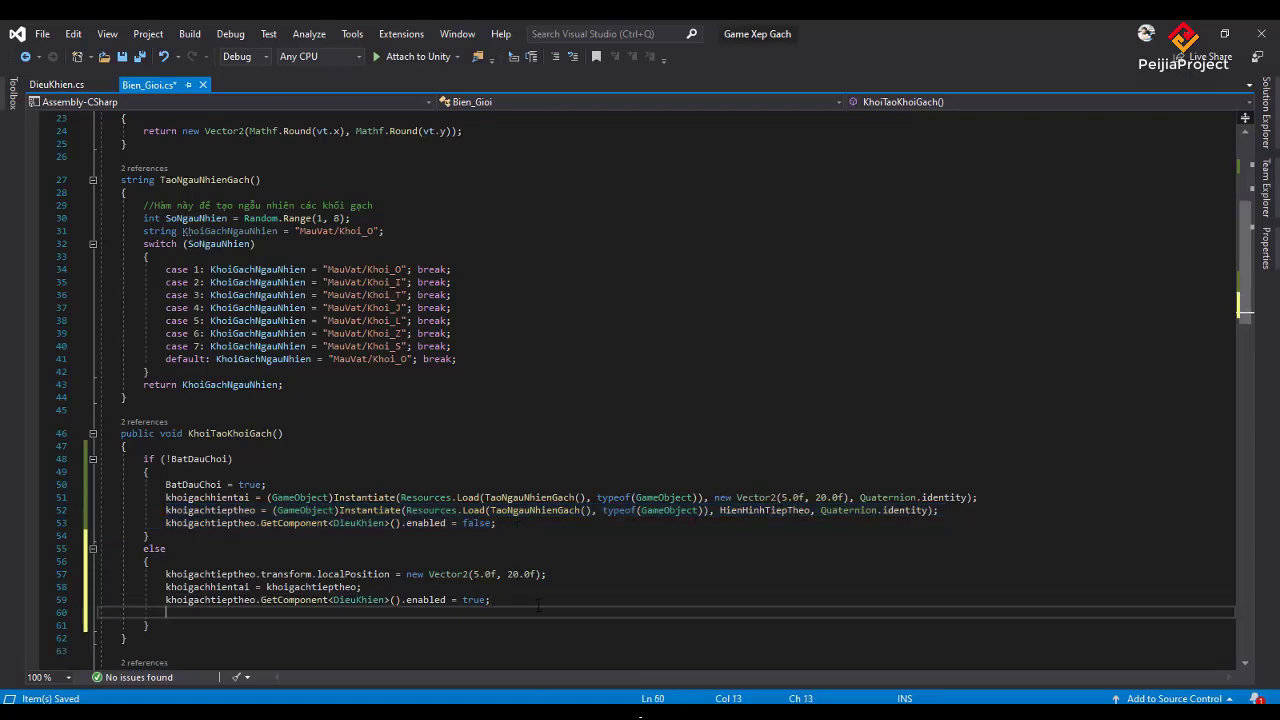
key("ctrl+v")
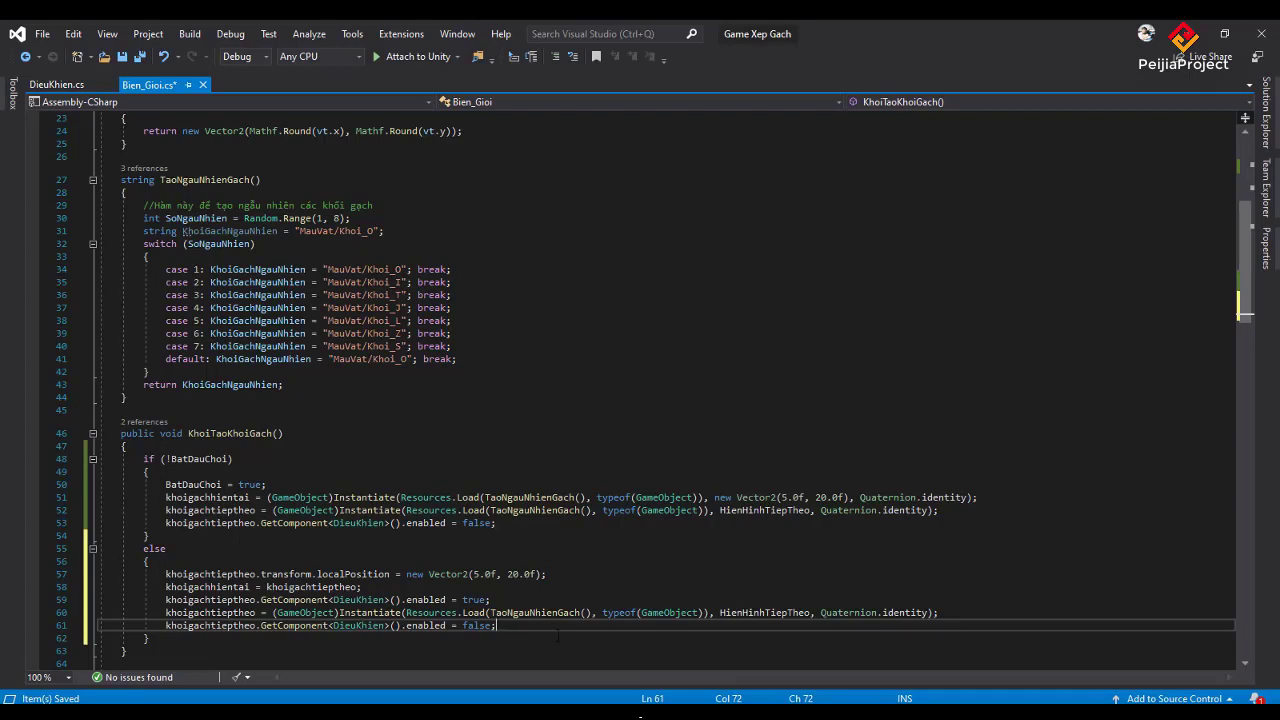
key("ctrl+s")
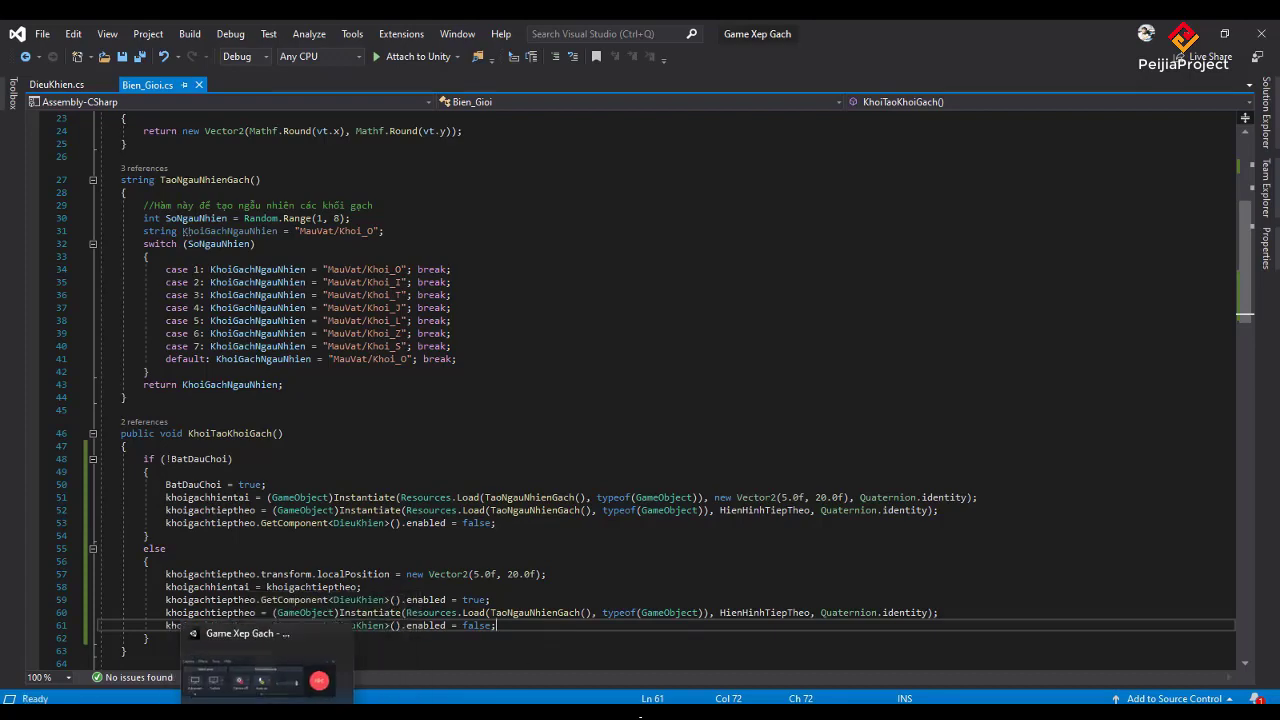
key("alt+Tab")
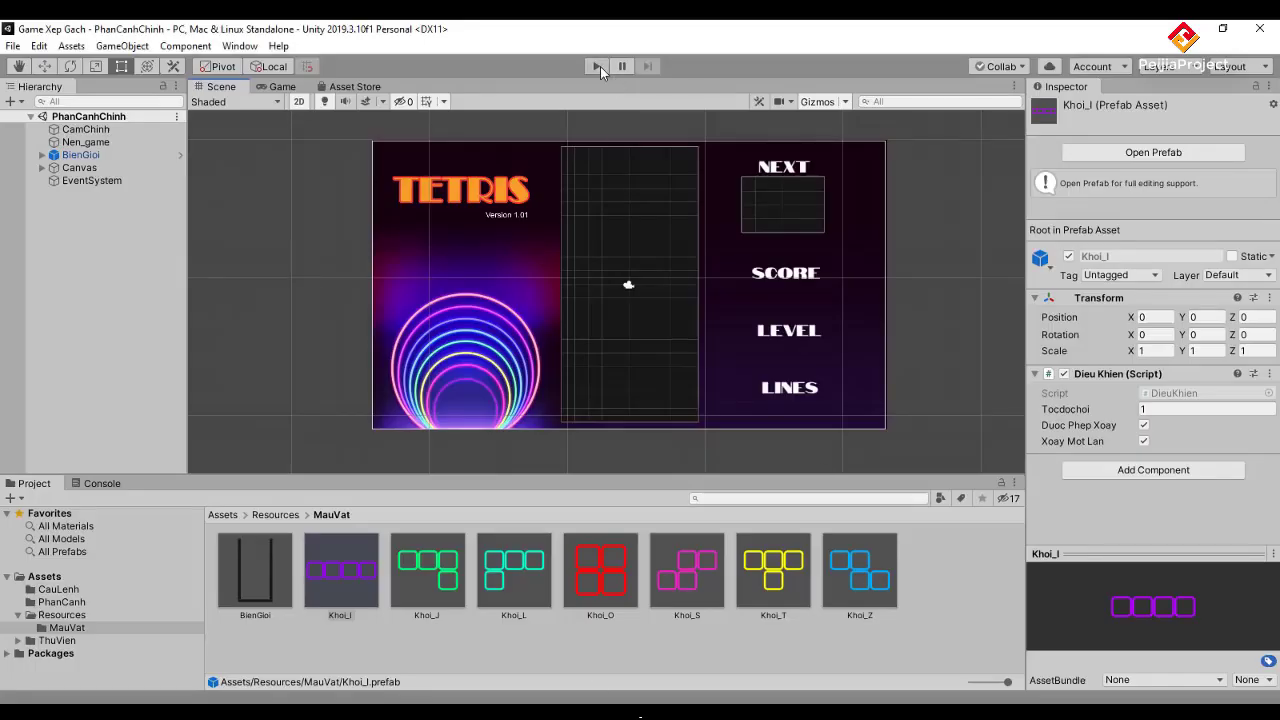
left_click(600, 66)
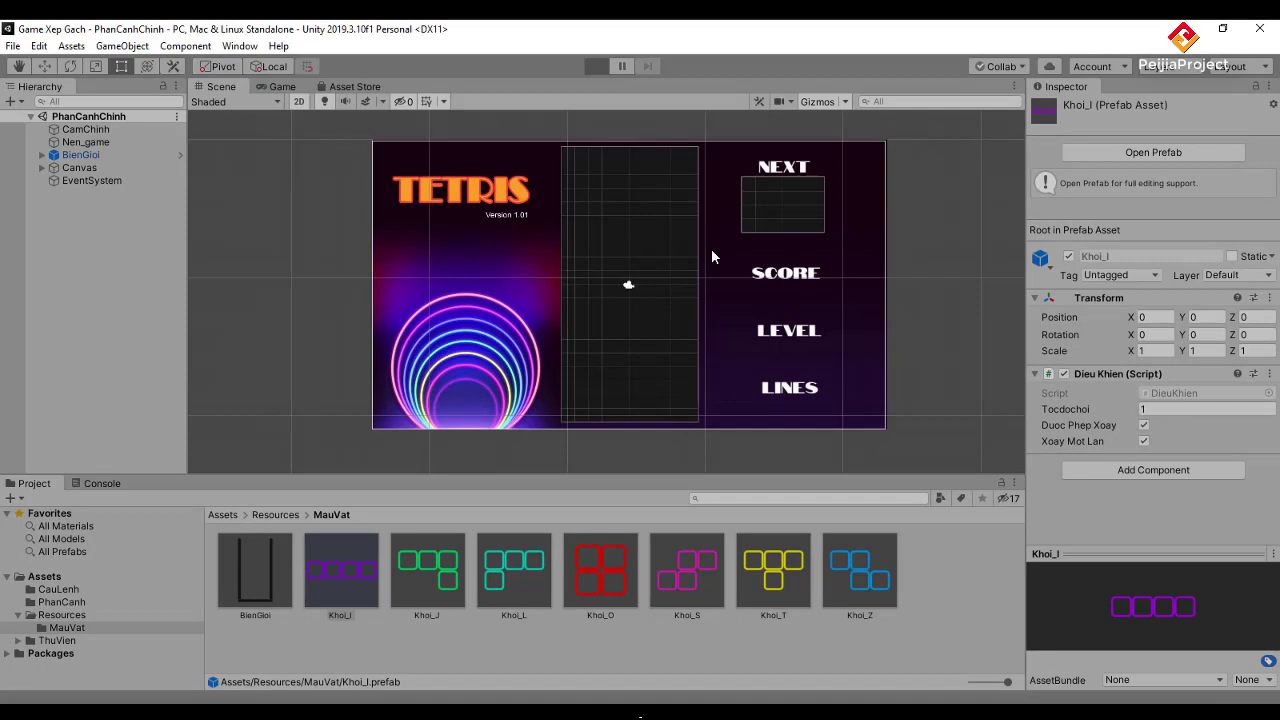
key("Up")
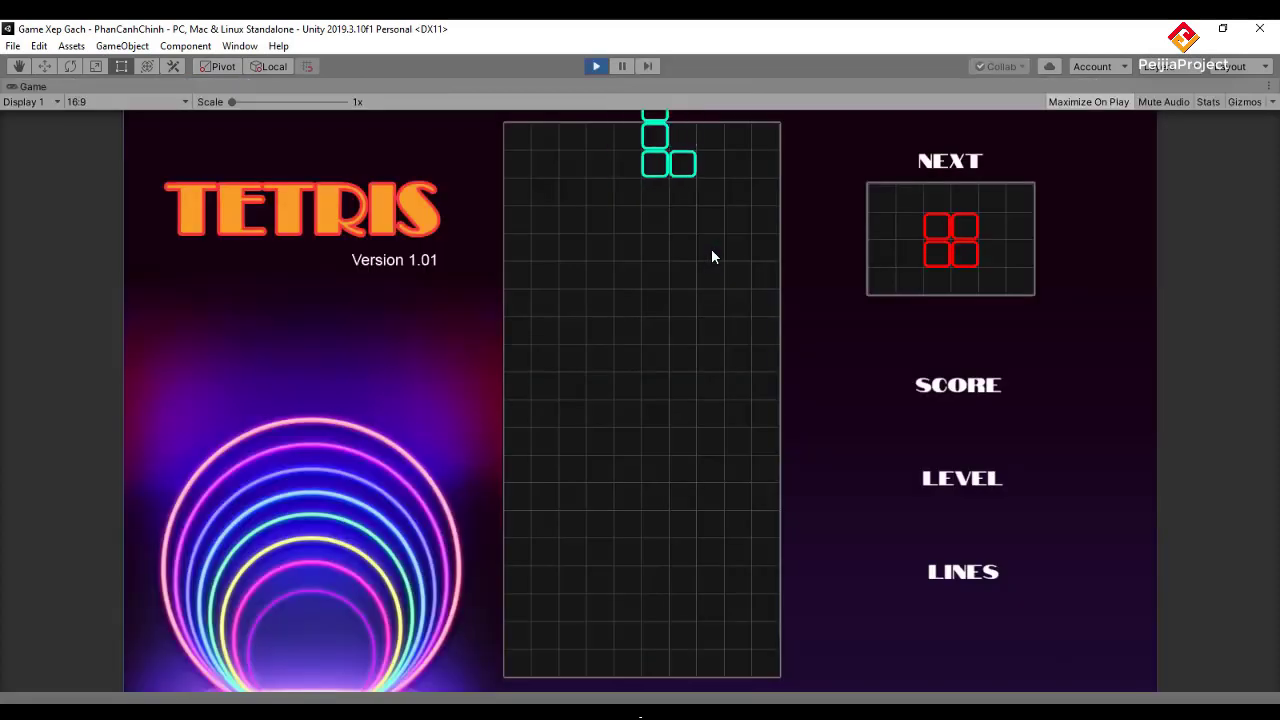
key("Up")
key("Left")
key("Left")
key("Left")
key("Down")
key("Down")
key("Down")
key("space")
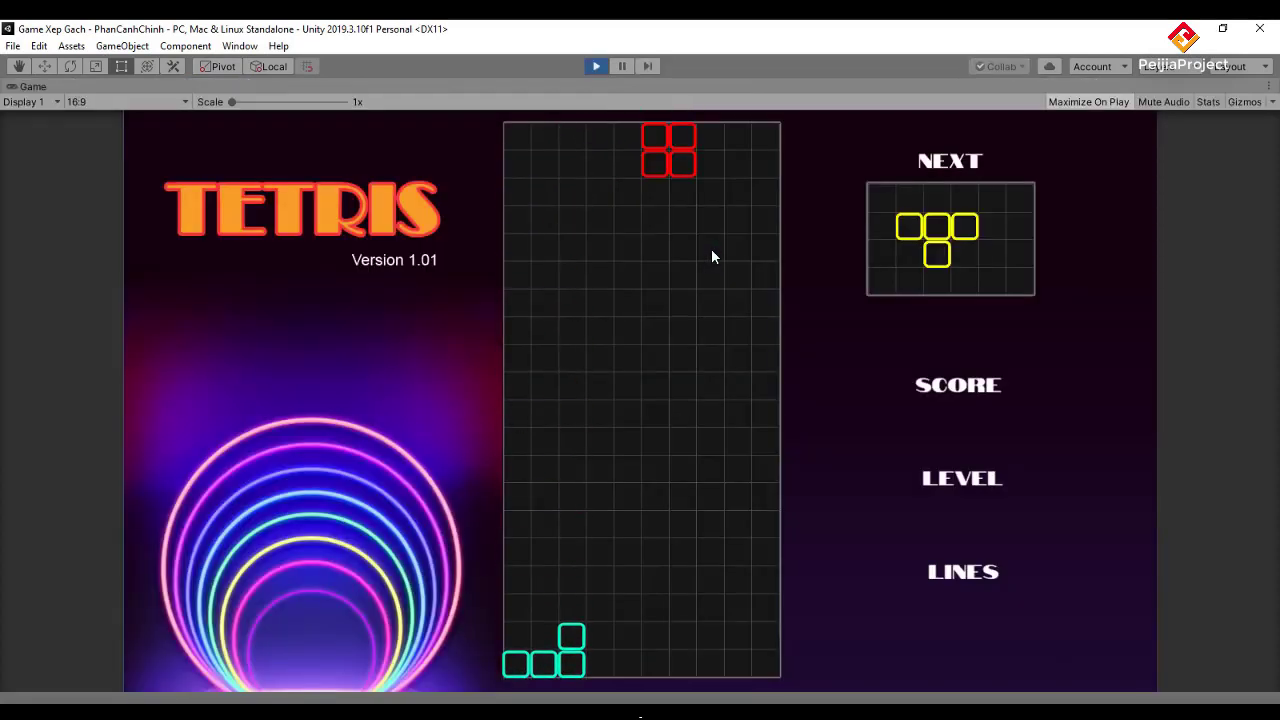
key("Left")
key("Left")
key("Left")
key("Left")
key("Left")
key("Down")
key("Down")
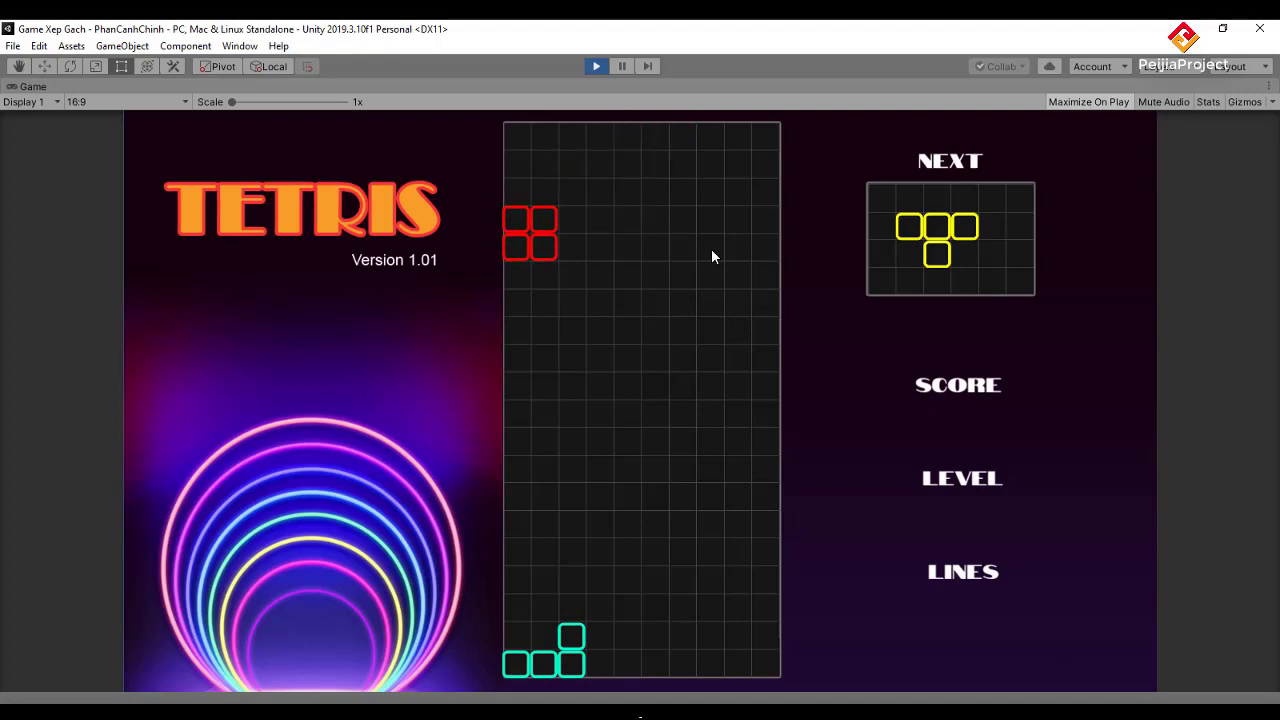
key("Down")
key("Down")
key("Down")
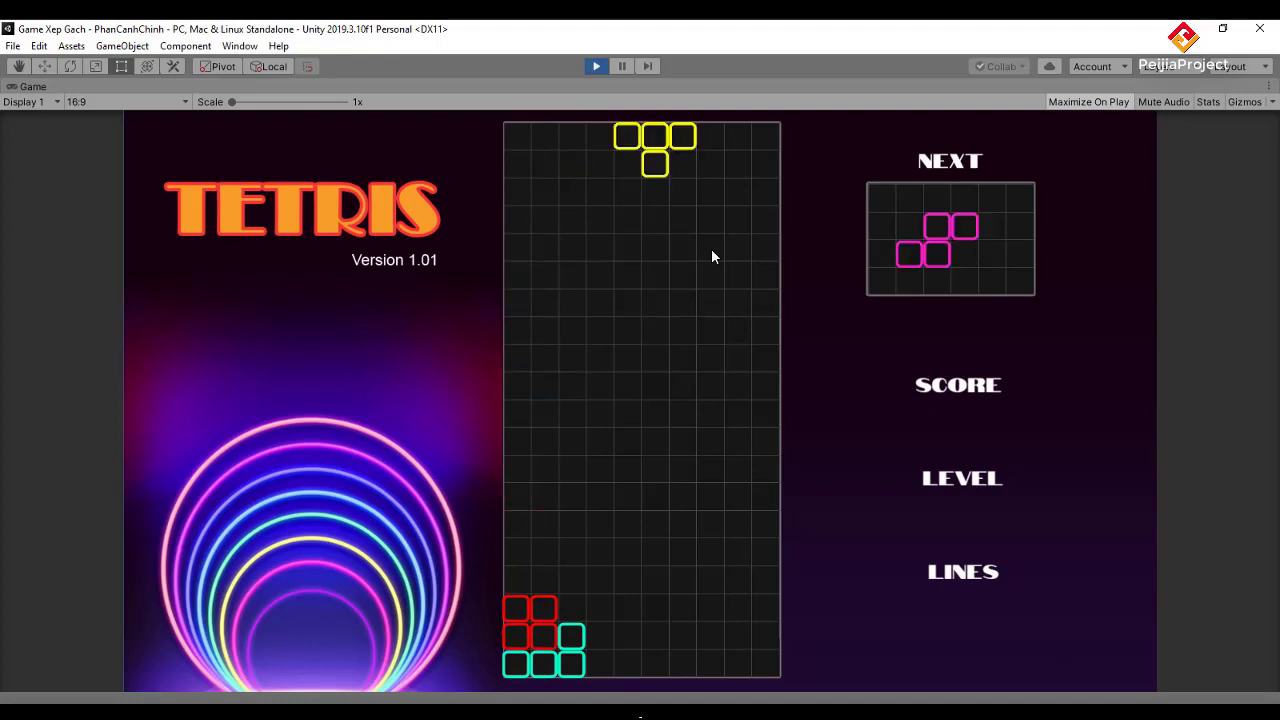
key("Up")
key("Up")
key("Left")
key("Left")
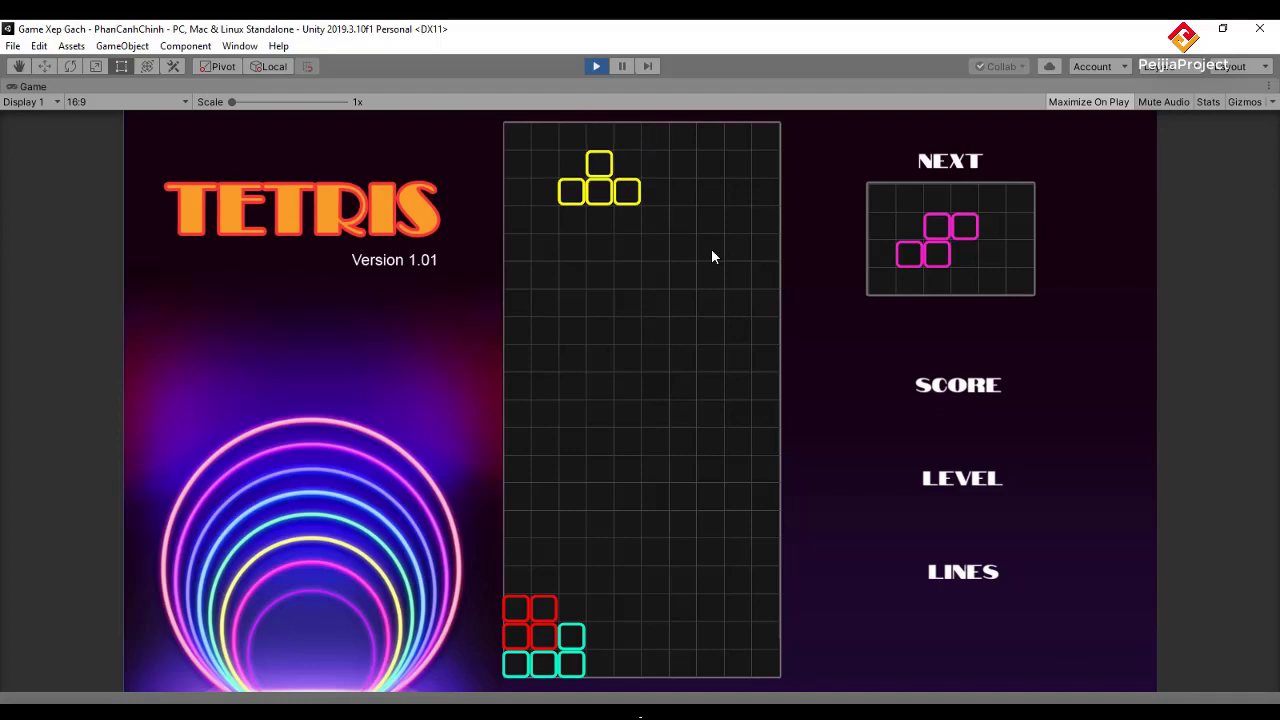
key("Right")
key("Down")
key("Down")
key("Down")
key("Down")
key("Down")
key("Down")
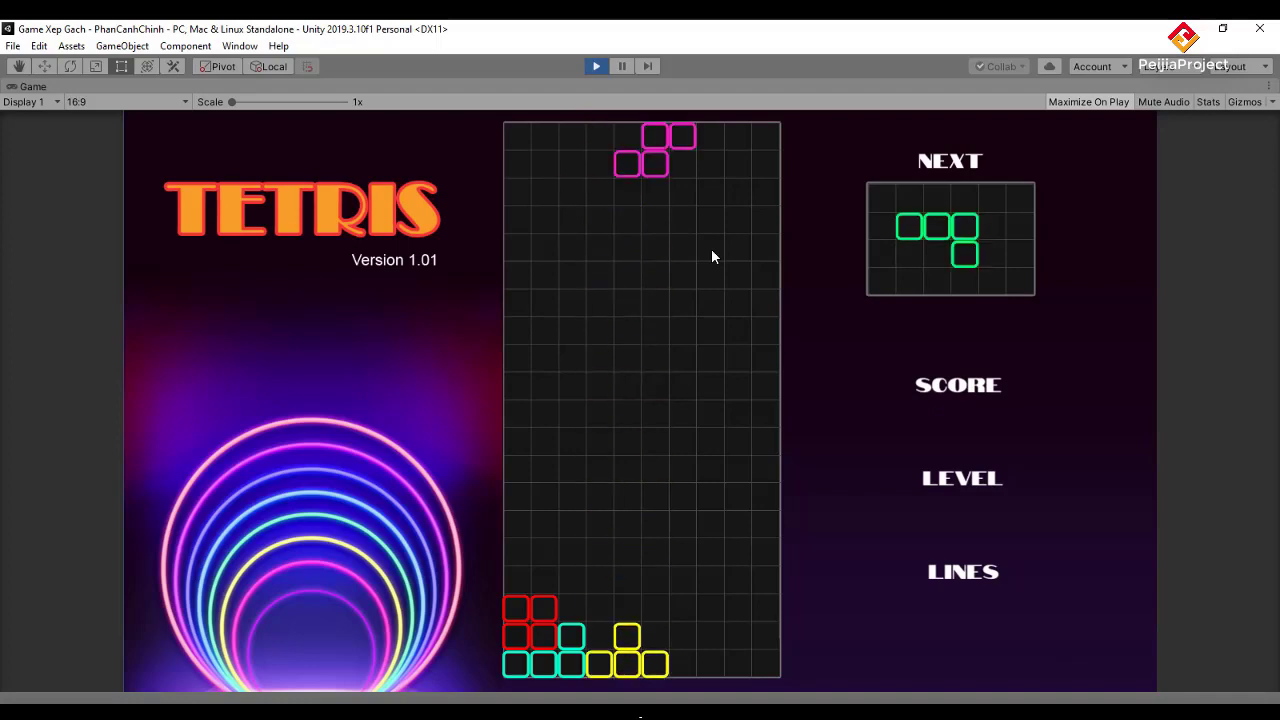
key("Up")
key("Left")
key("Left")
key("Down")
key("Down")
key("Down")
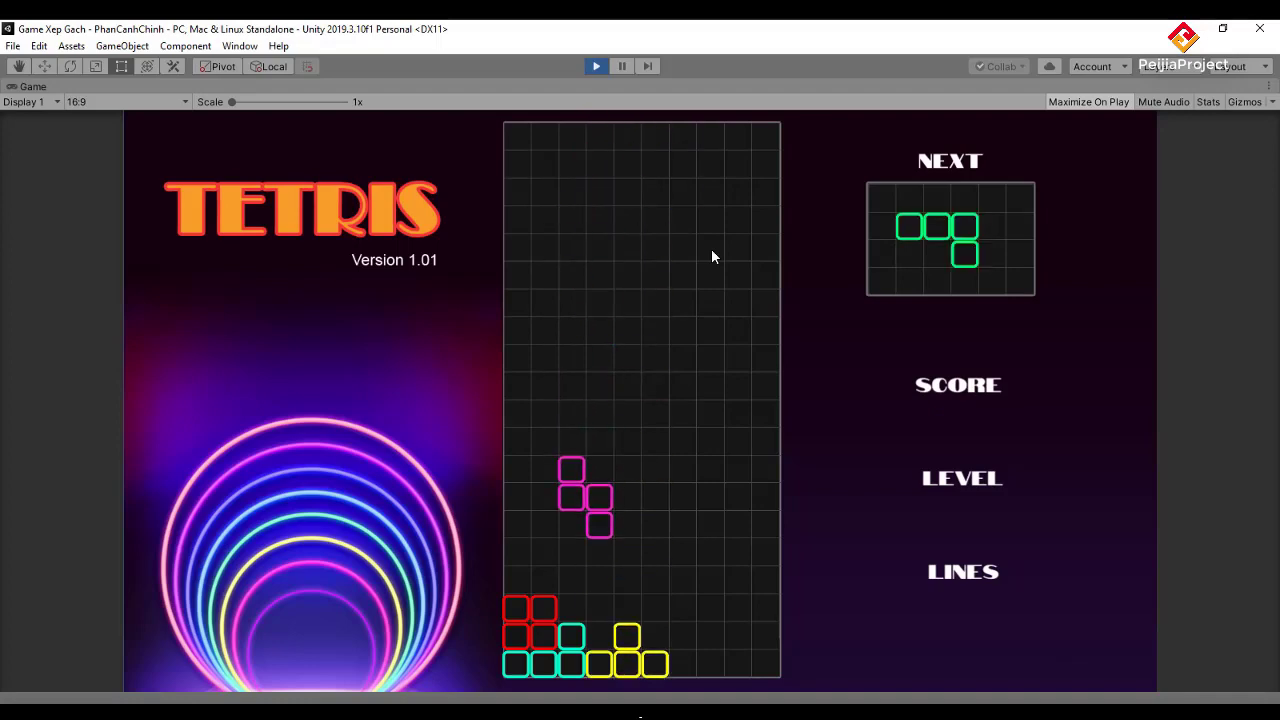
key("Down")
key("Down")
key("Down")
key("Down")
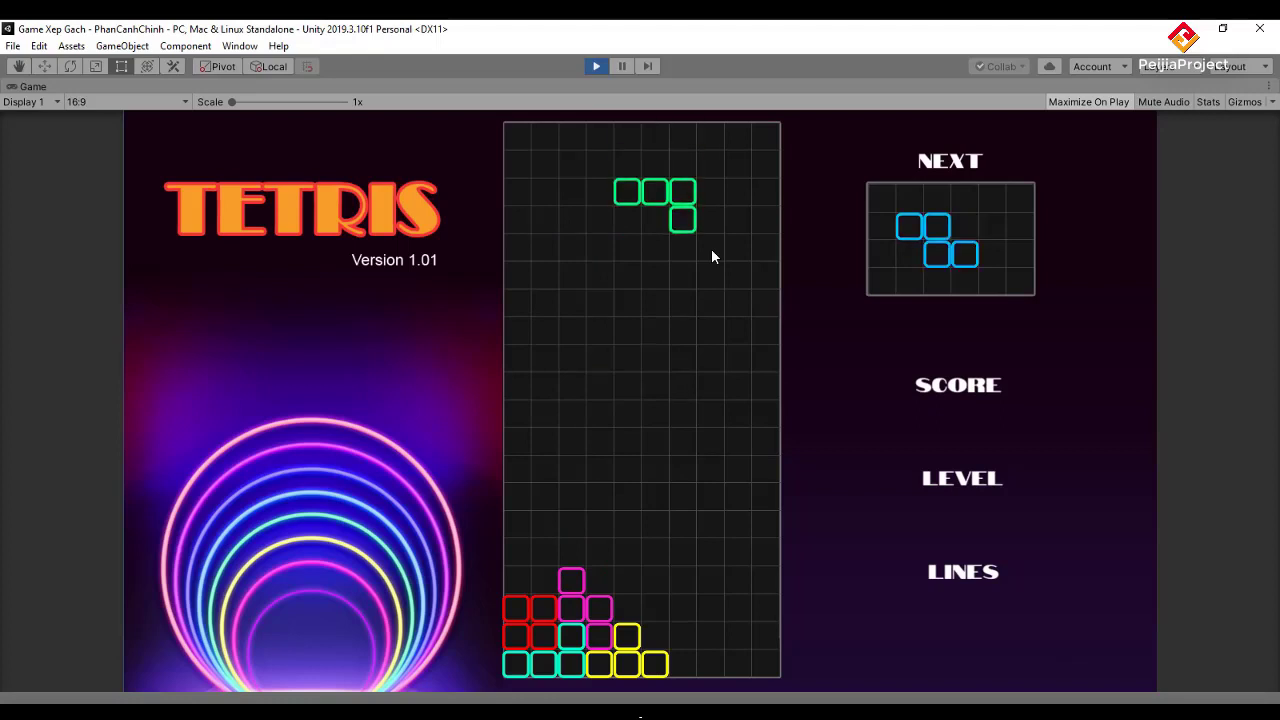
key("Up")
key("Up")
key("Up")
key("Left")
key("Left")
key("Left")
key("Down")
key("Down")
key("Down")
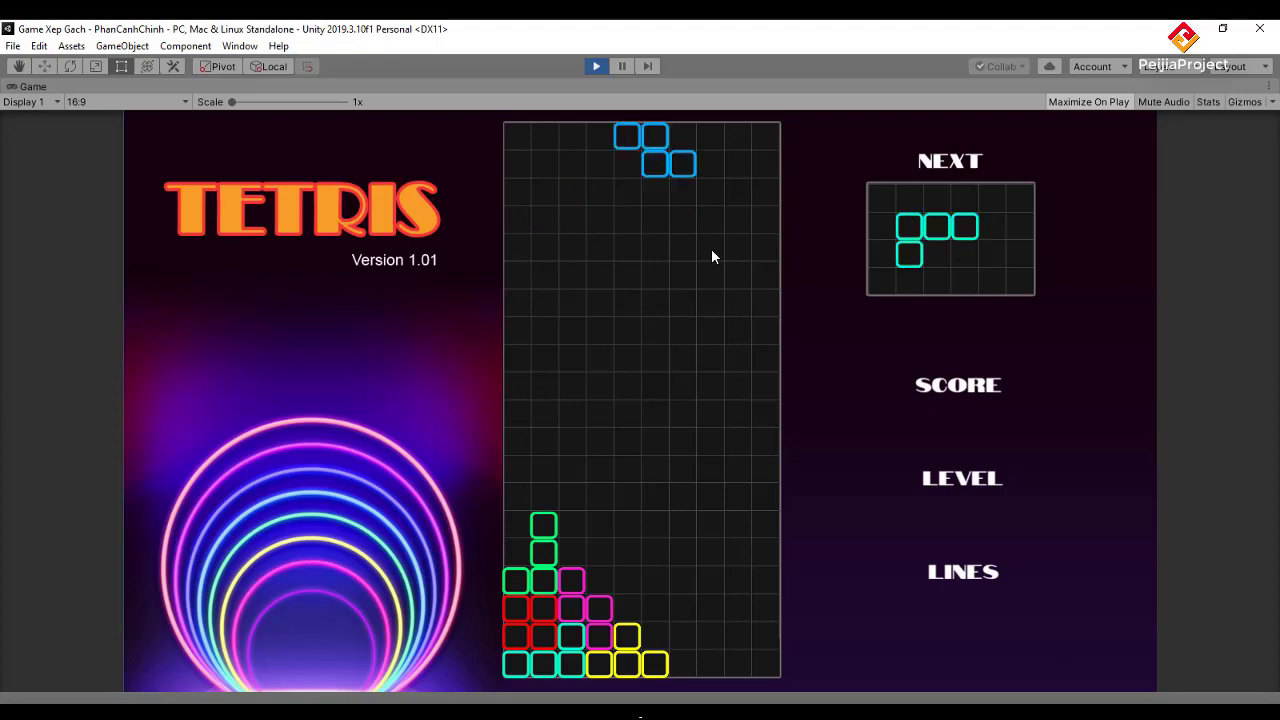
key("Right")
key("Down")
key("Down")
key("Down")
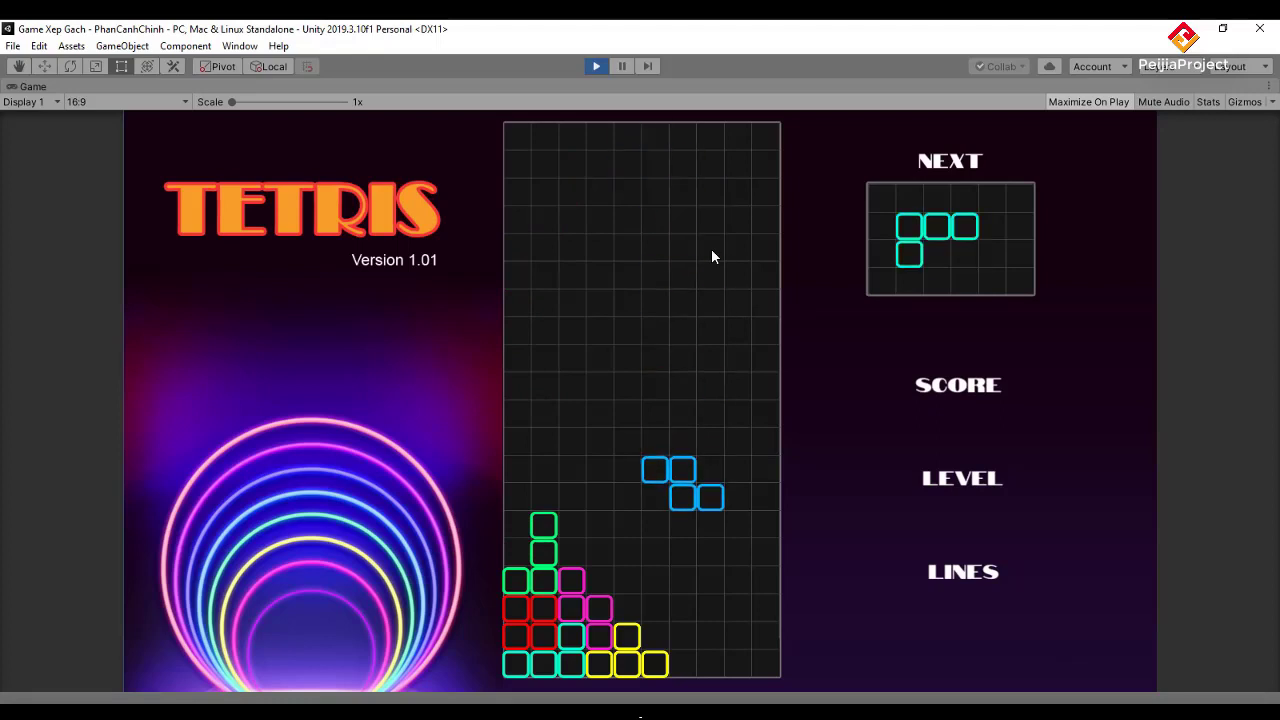
left_click(594, 66)
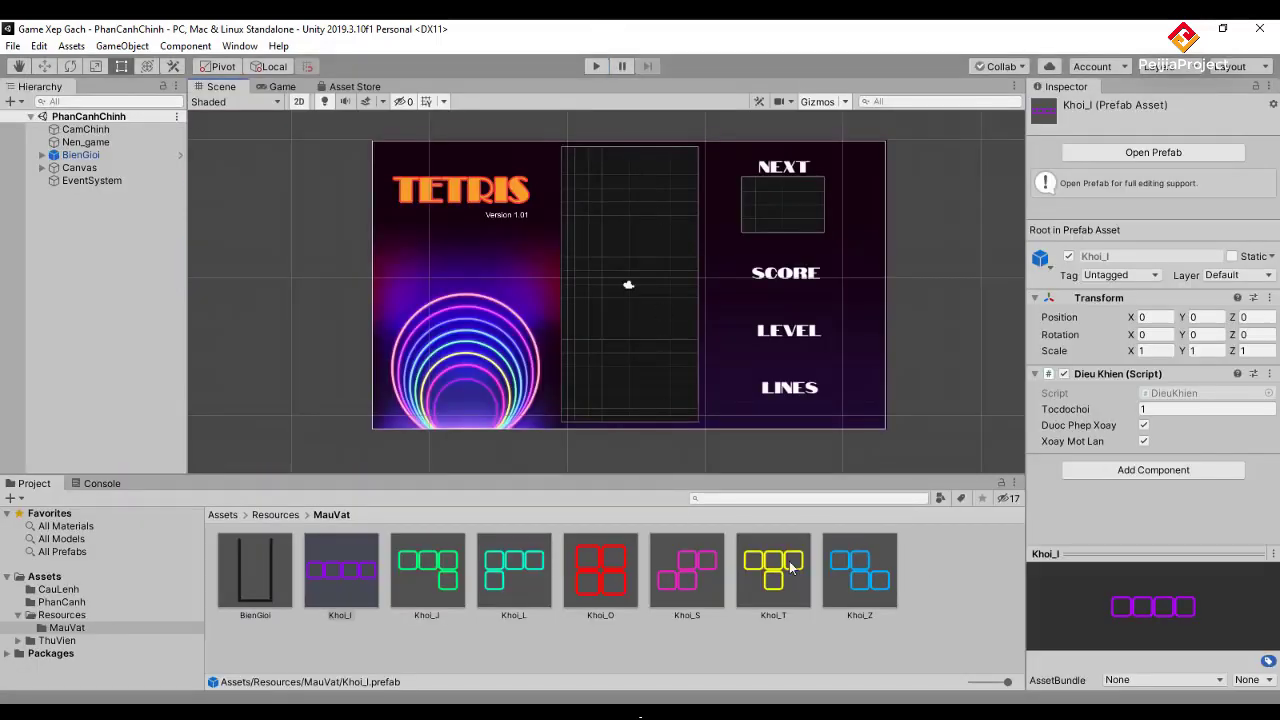
left_click(811, 499)
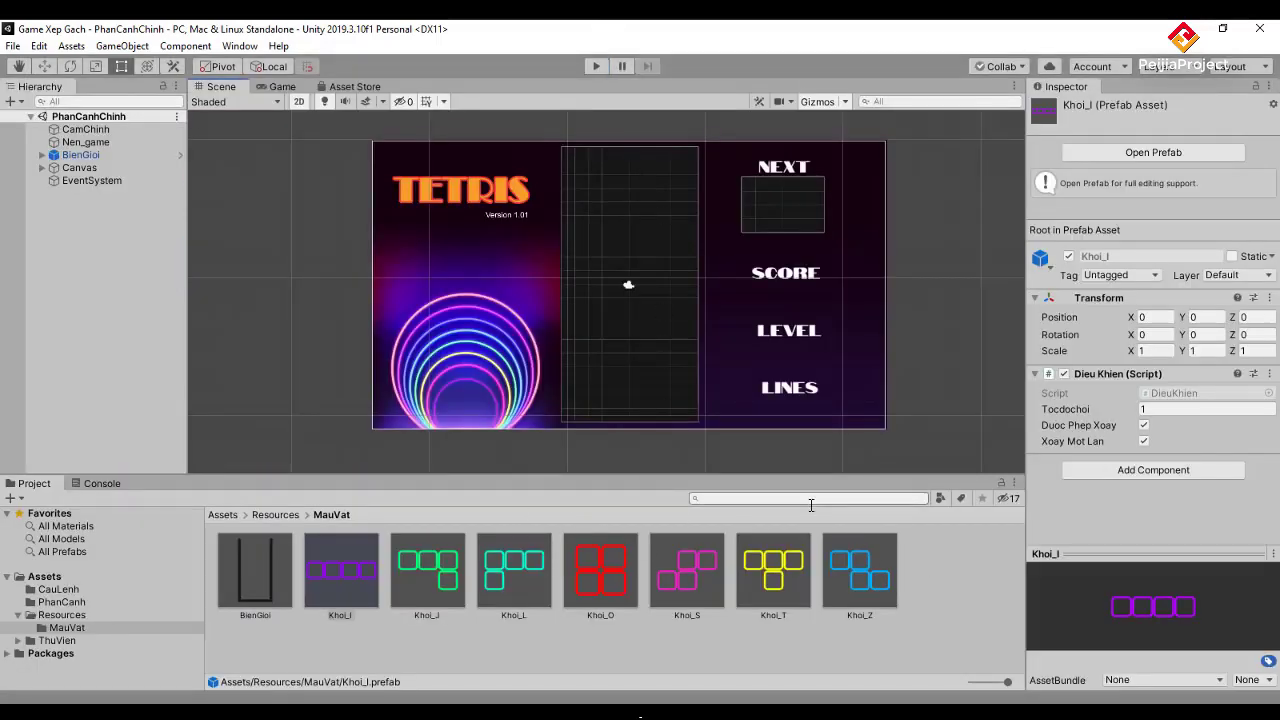